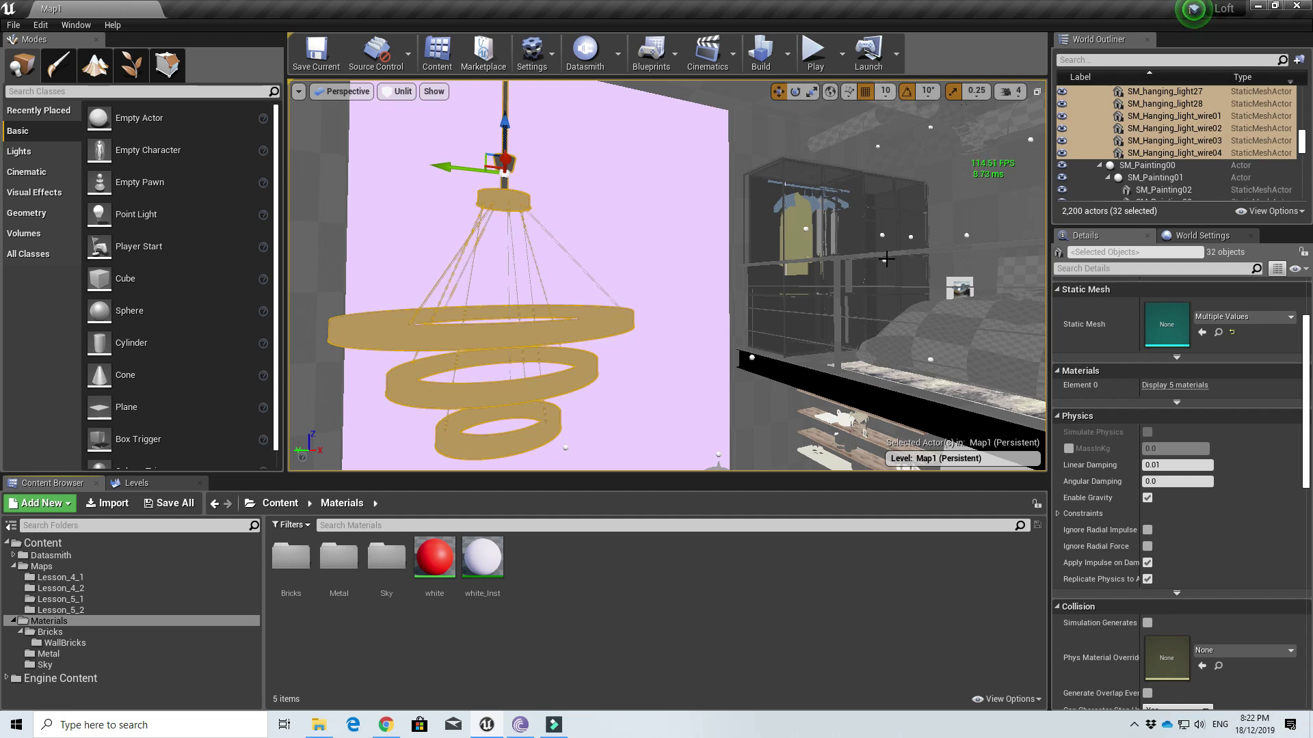
right_drag(490, 227, 567, 239)
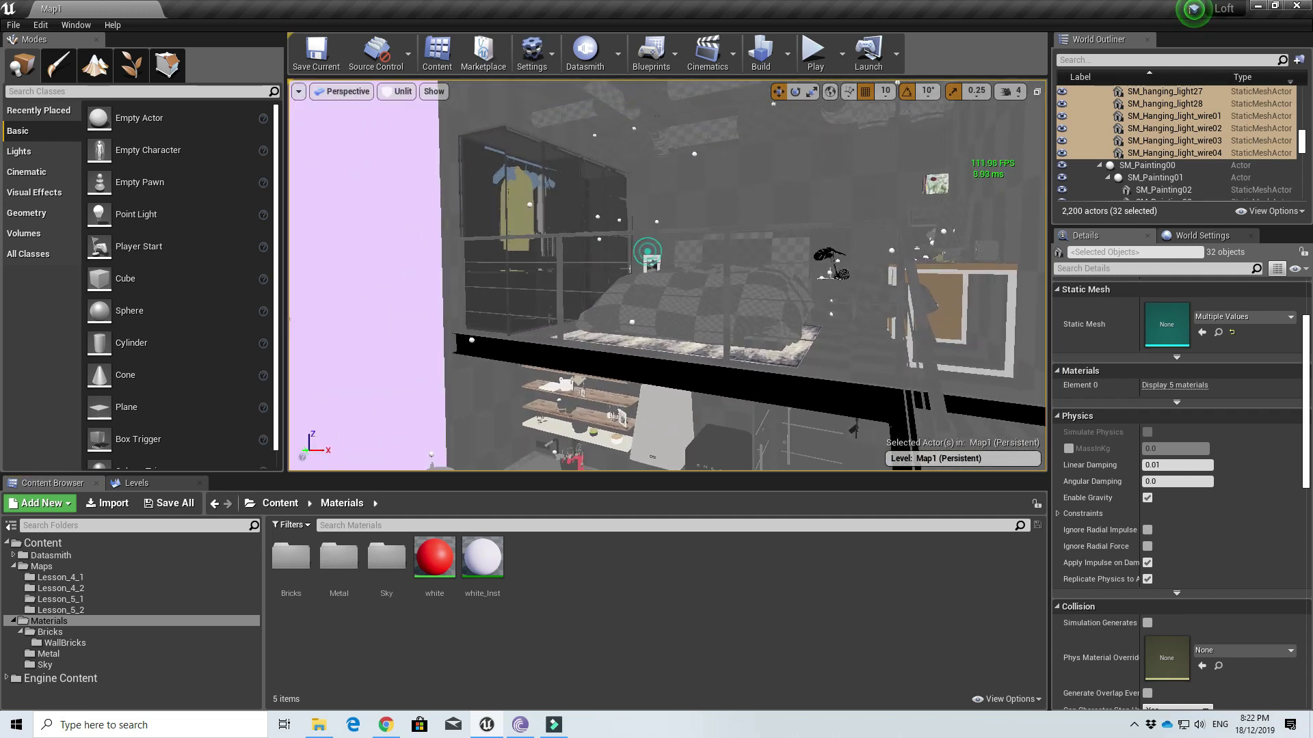
right_drag(647, 251, 533, 308)
right_drag(465, 226, 489, 215)
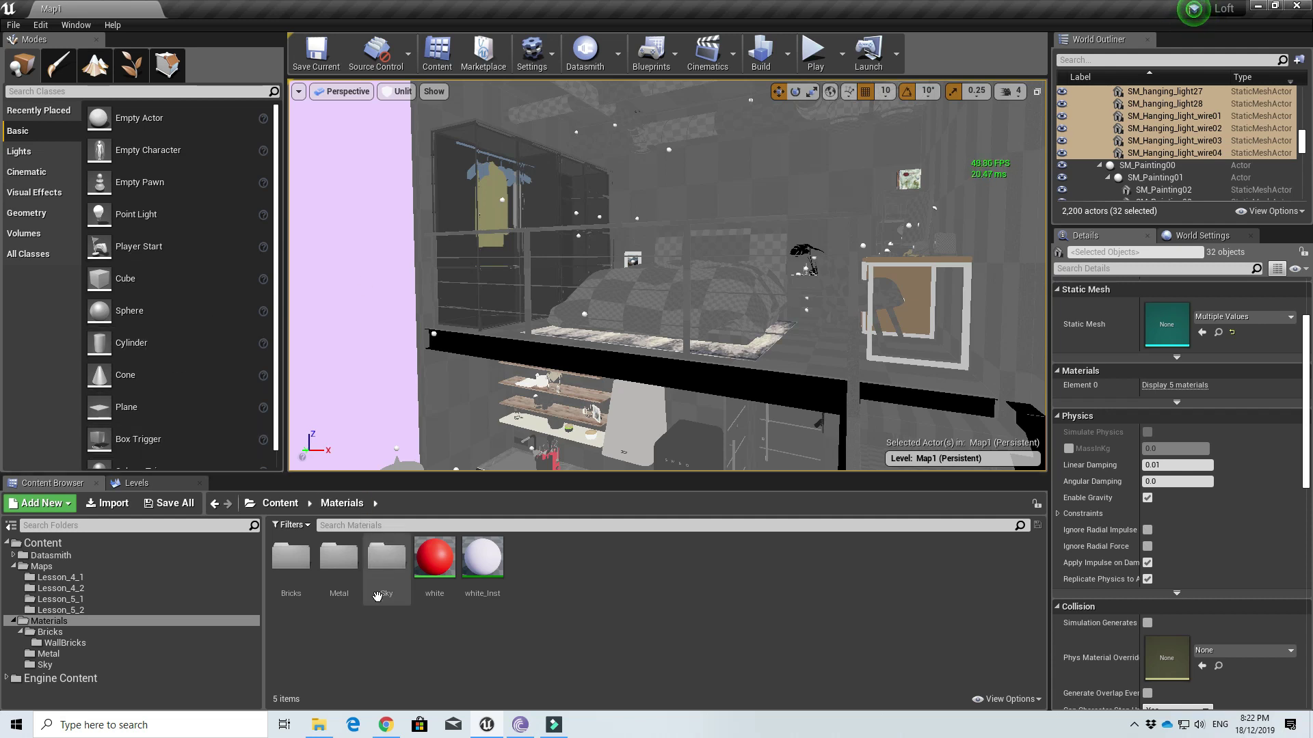
Switch to the Chrome browser and review the Bricks #28 texture page and its cc0textures.com web address.
click(386, 726)
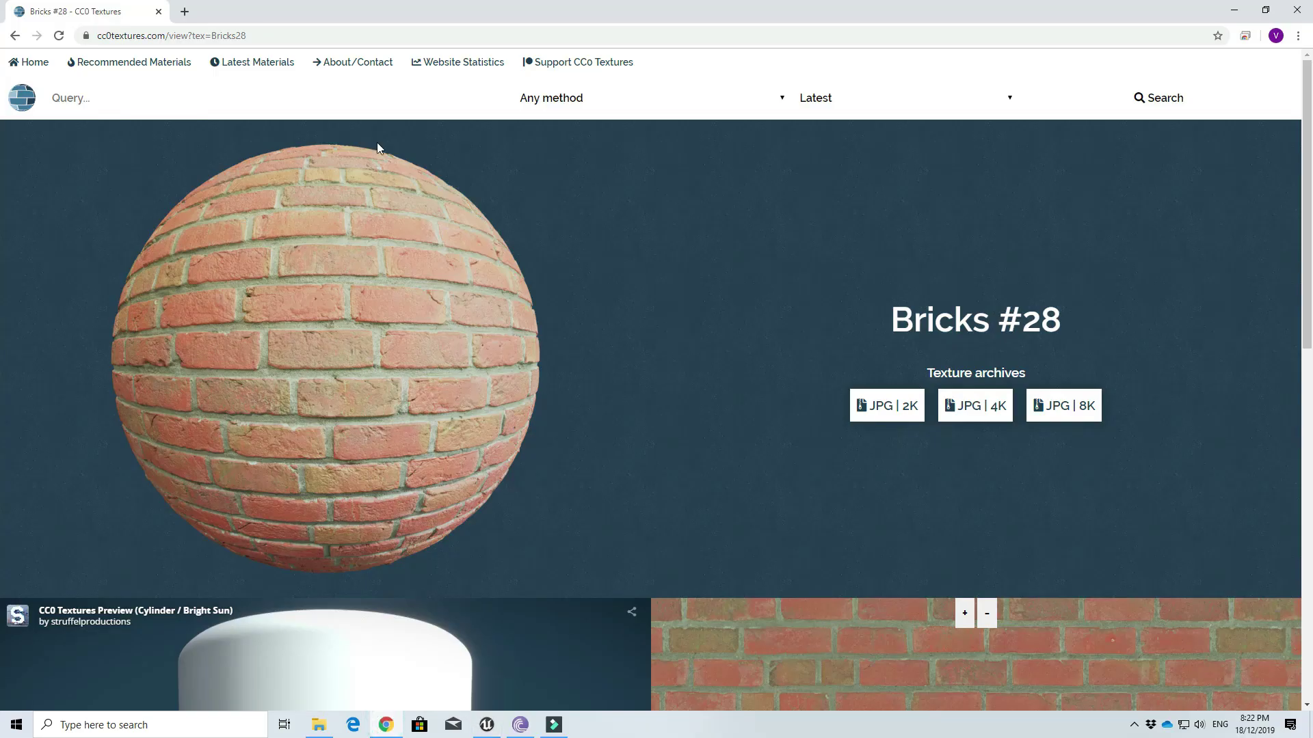
click(274, 35)
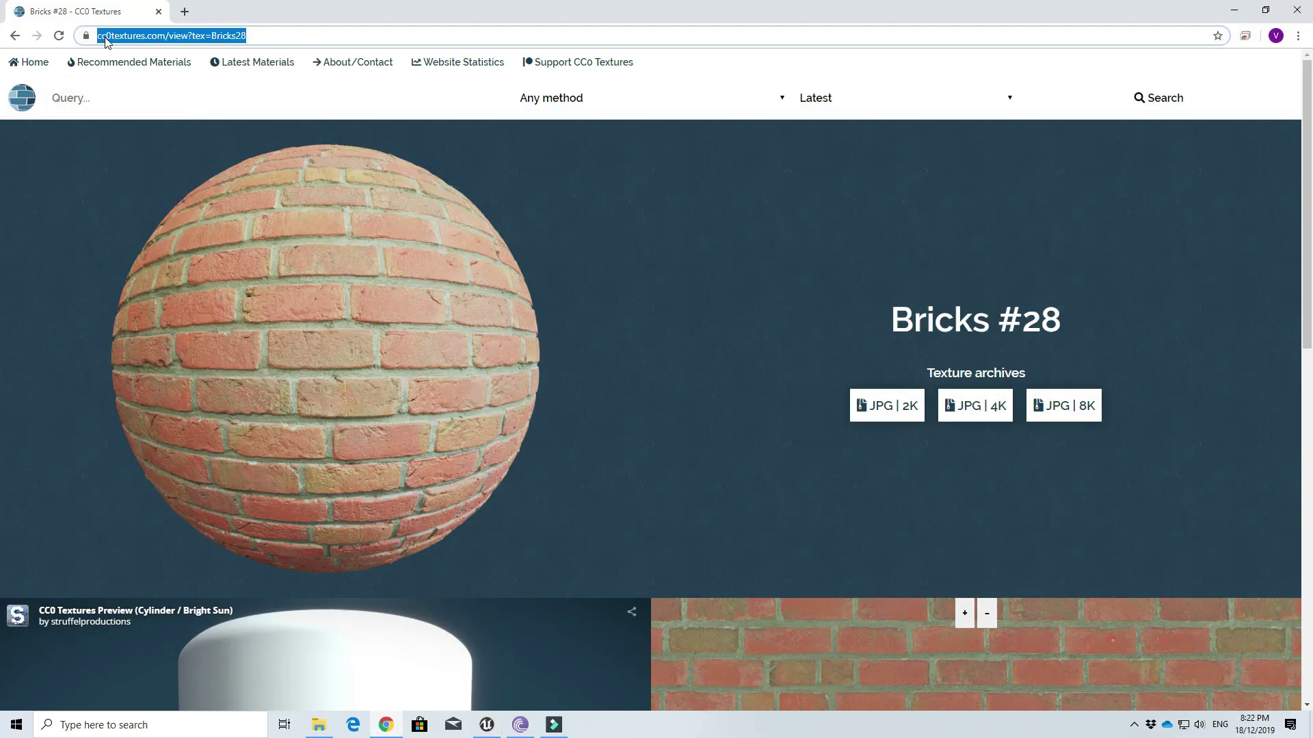
click(158, 38)
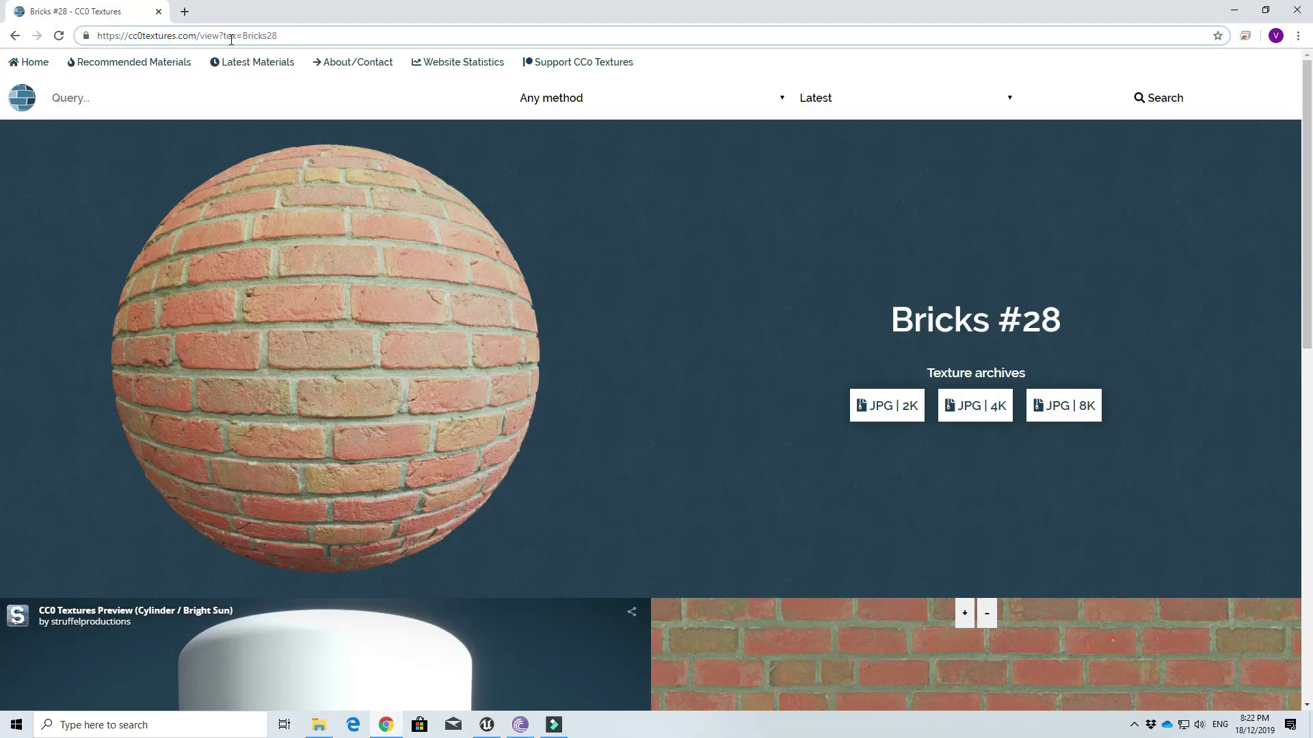
click(292, 37)
click(178, 36)
drag(198, 36, 81, 41)
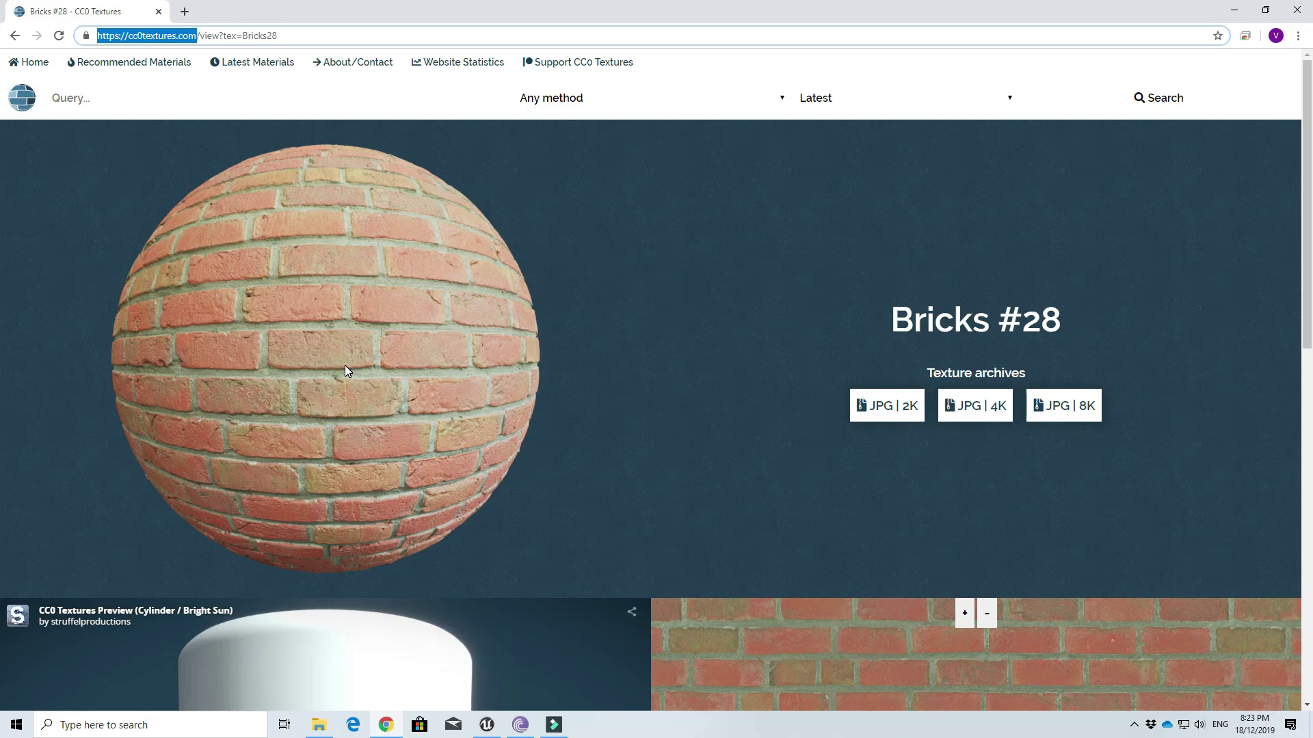
scroll(344, 371, down, 5)
scroll(690, 403, up, 2)
scroll(696, 406, up, 3)
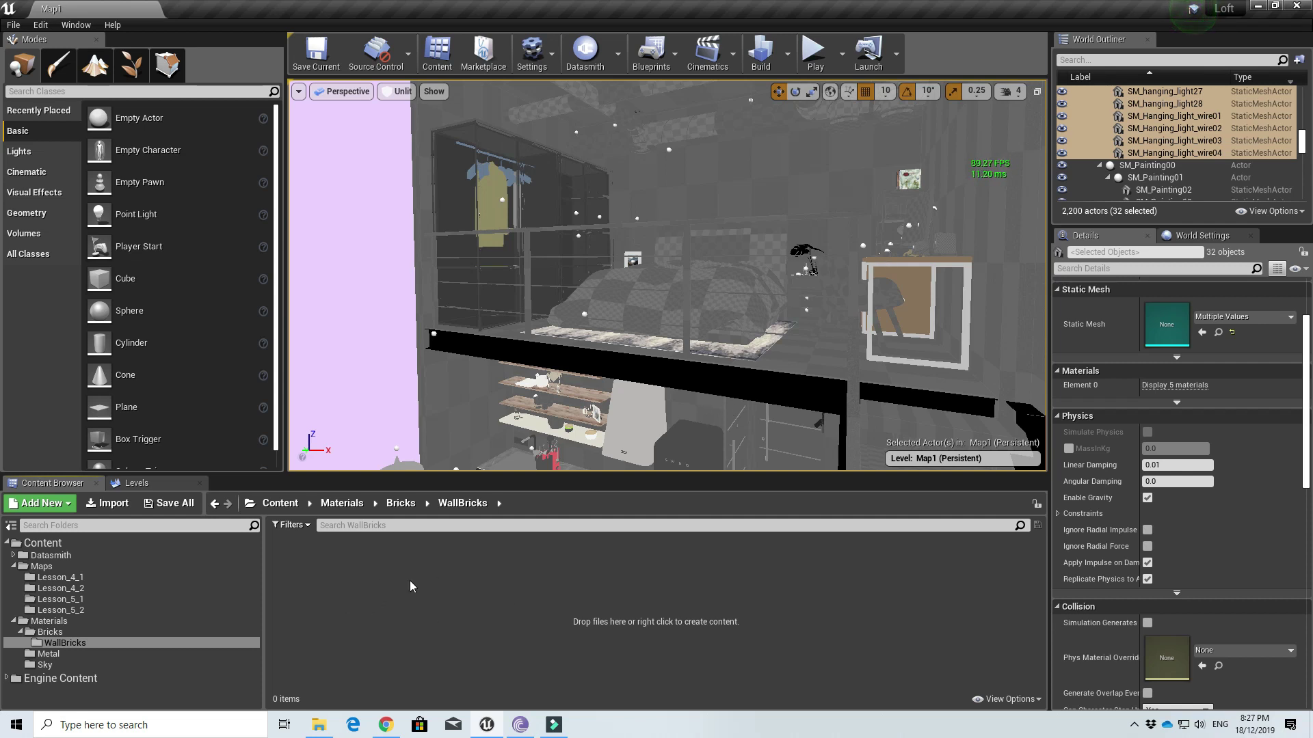
Import all five Bricks28 textures from D:\Archperience\Recordings\Youtube Tutorial\5.2 Materials 1\gumroad into the WallBricks folder.
click(107, 502)
click(419, 32)
text(D:\Archperience\Recordings\Youtube Tutorial\5.2 Materials 1\gumroad)
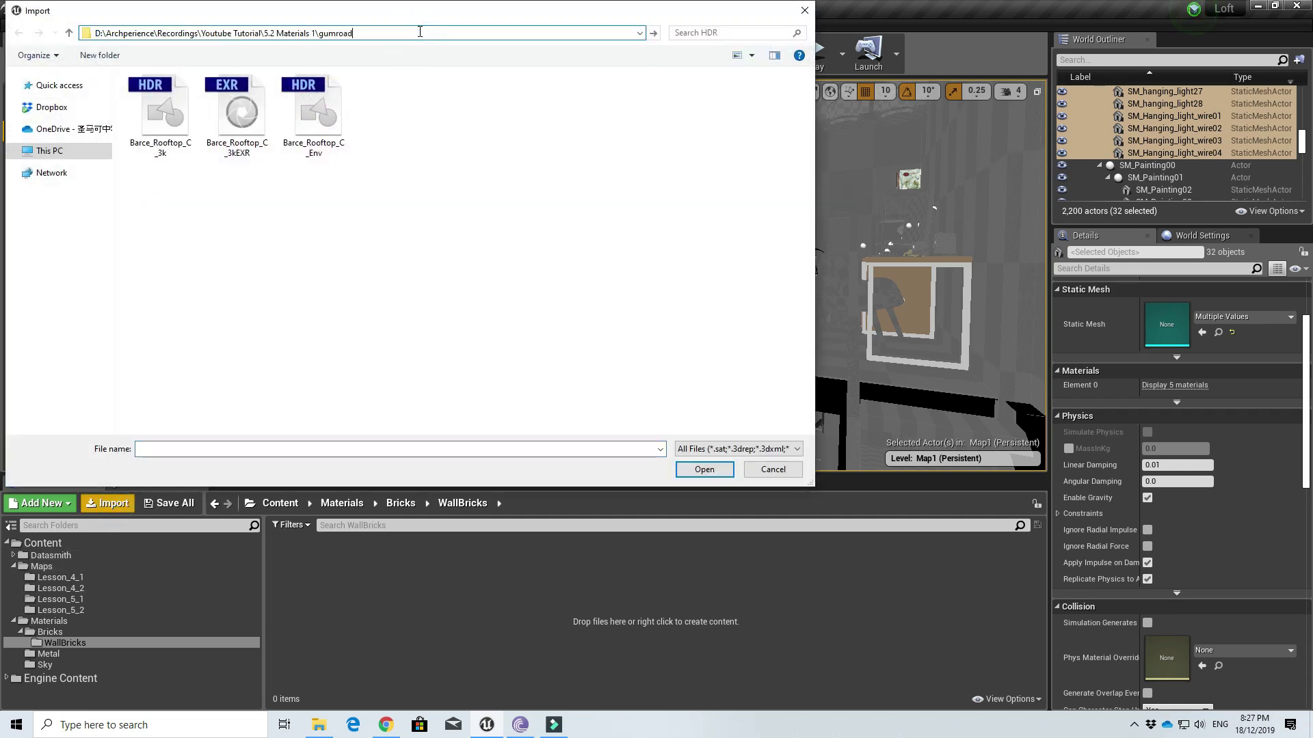
key(Return)
click(154, 89)
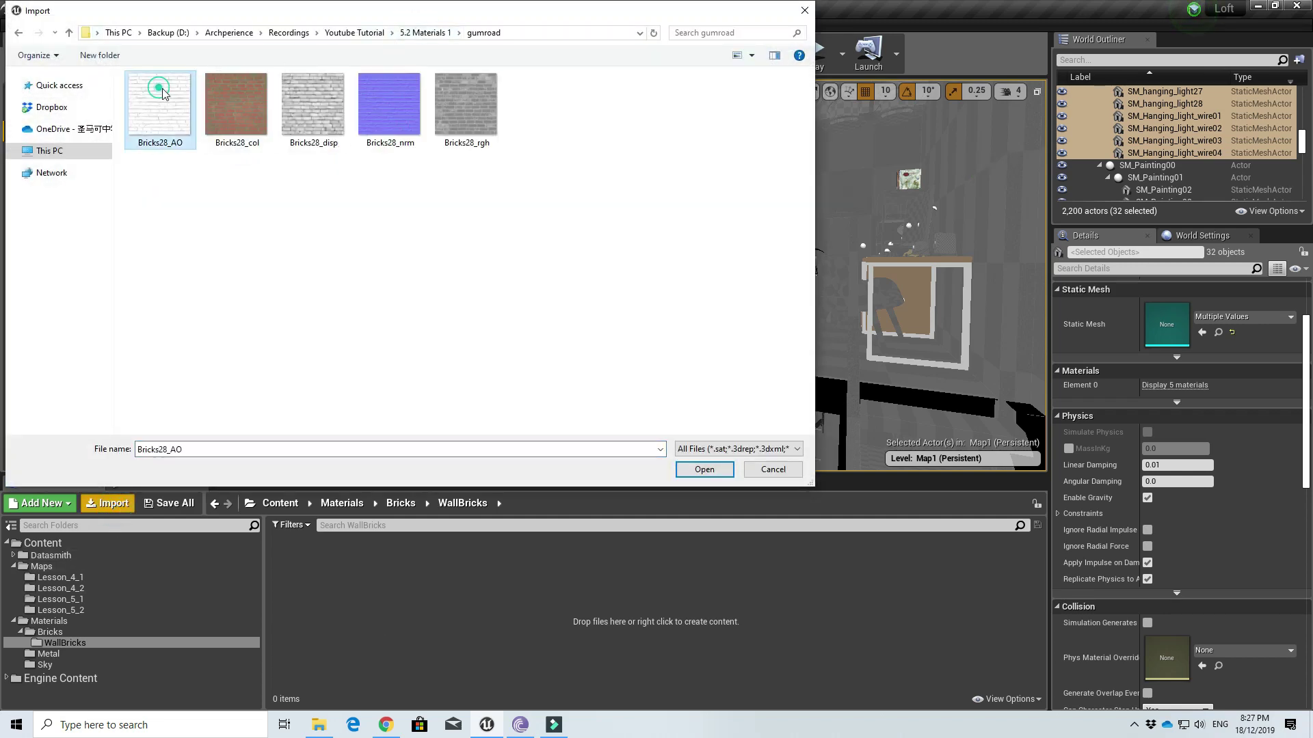
shift+click(479, 117)
click(690, 470)
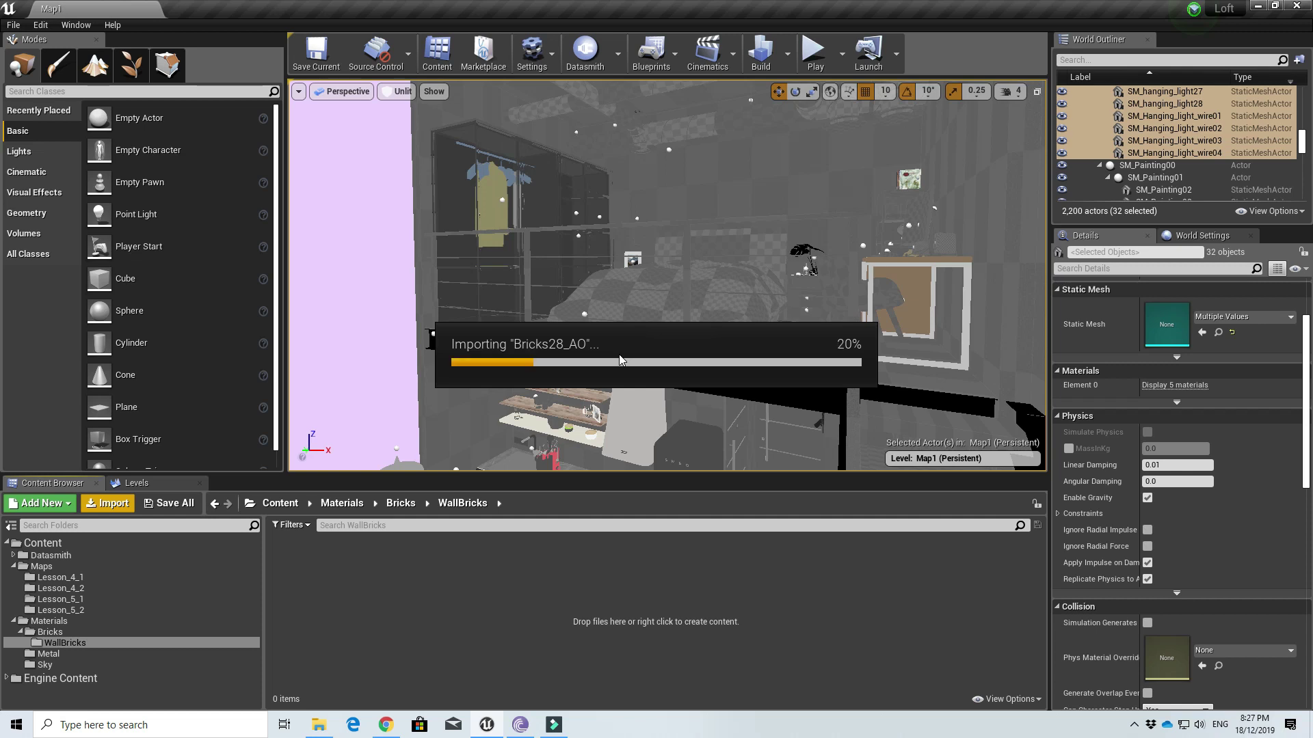
click(386, 725)
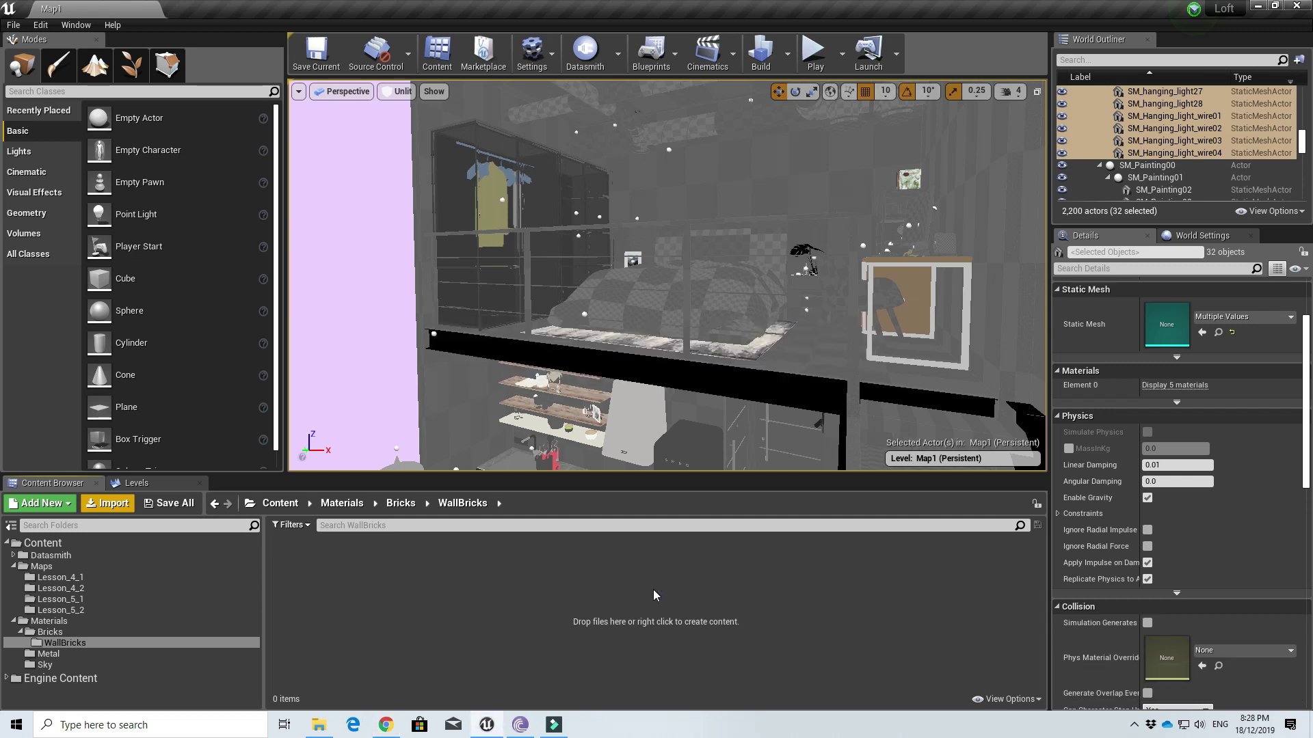
click(611, 629)
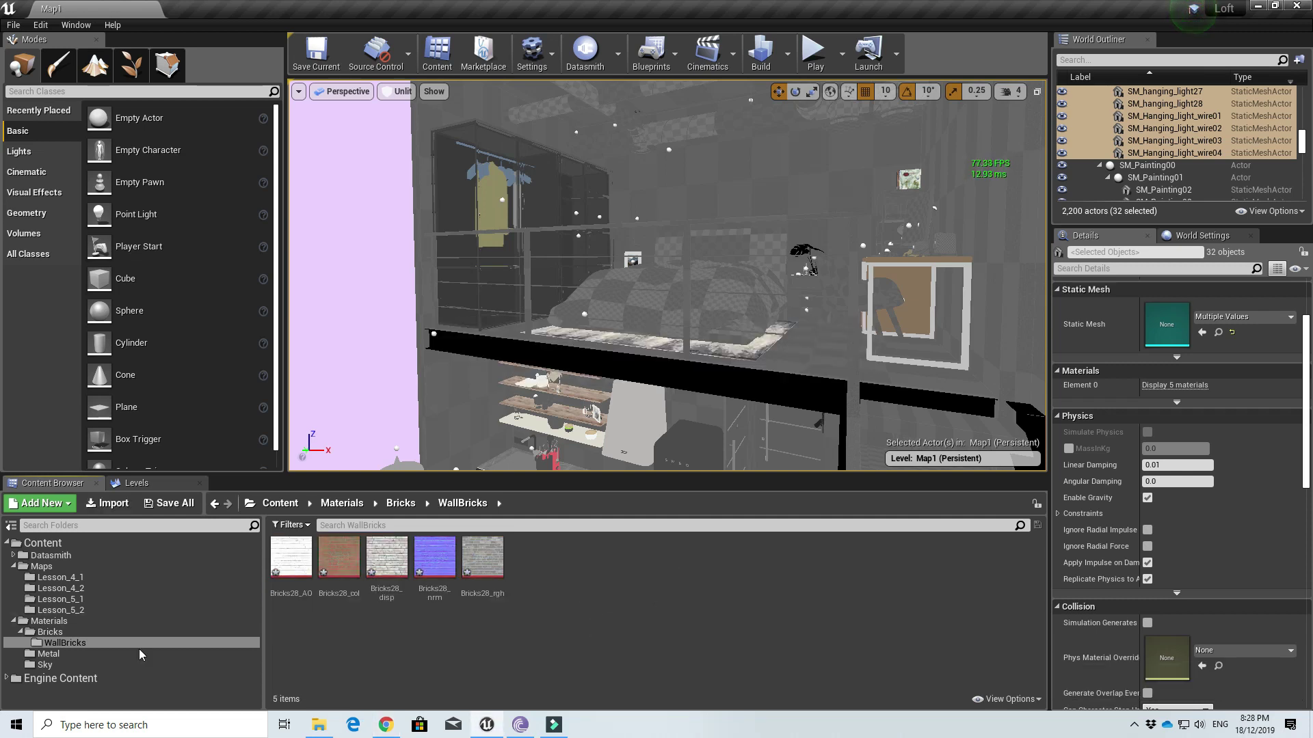
Create a new material in the WallBricks folder and name it M_Wall_Bricks_Master.
click(386, 642)
click(626, 609)
right_click(605, 567)
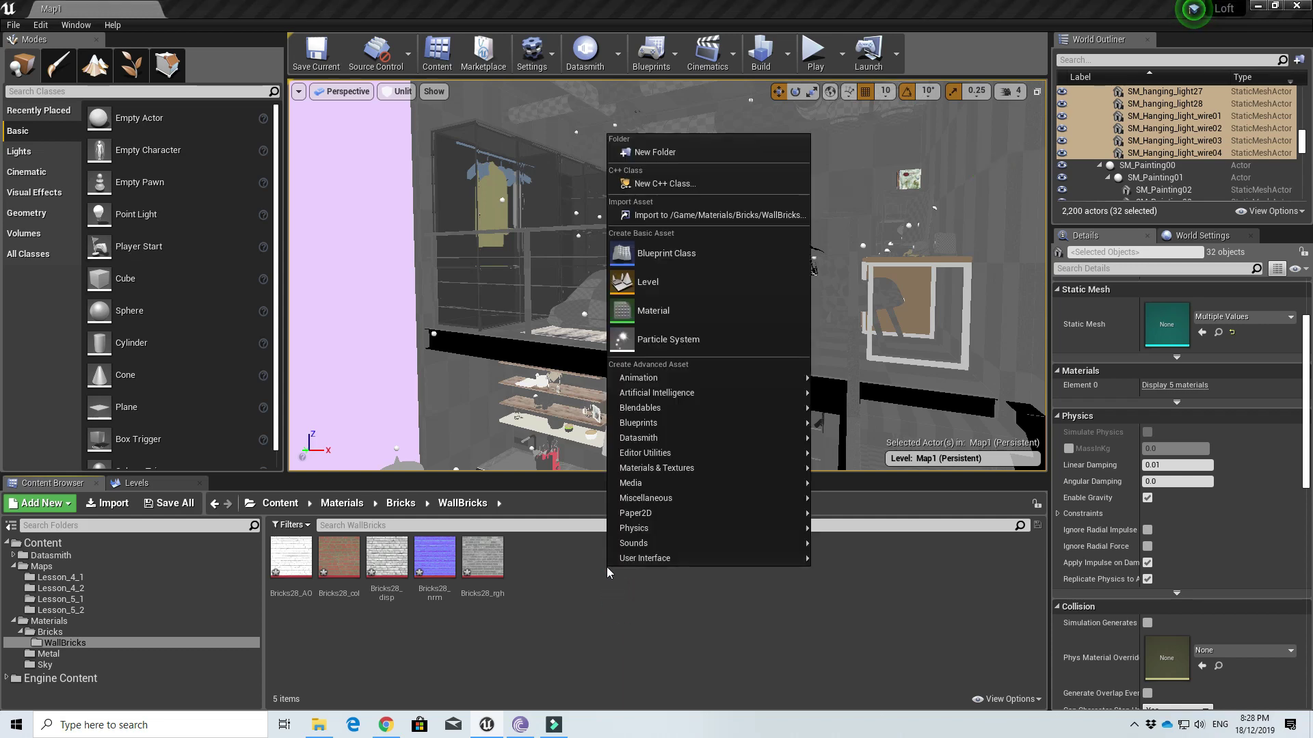
click(650, 302)
text(Wall)
key(BackSpace)
key(BackSpace)
key(BackSpace)
key(BackSpace)
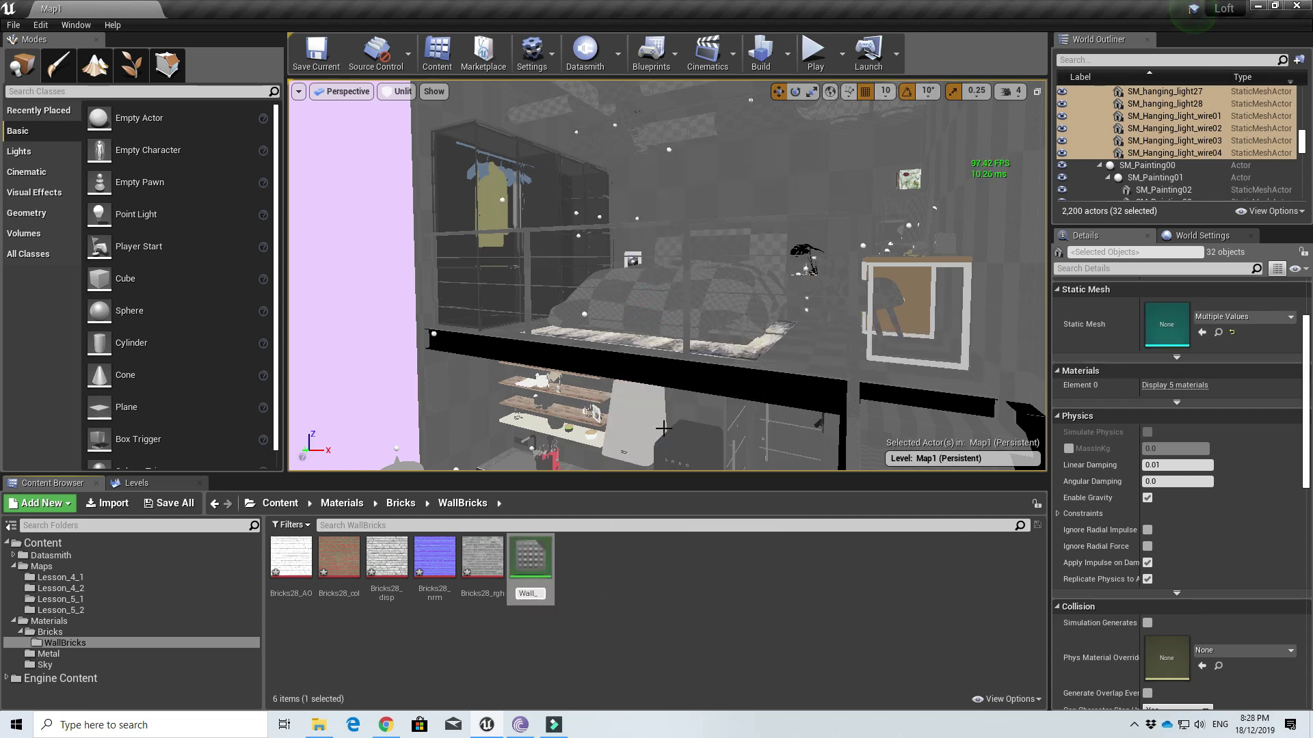
text(M_Wall_Bricks_Master)
key(Return)
Open M_Wall_Bricks_Master in the material editor, maximize the editor and bring the main node into view.
double_click(540, 562)
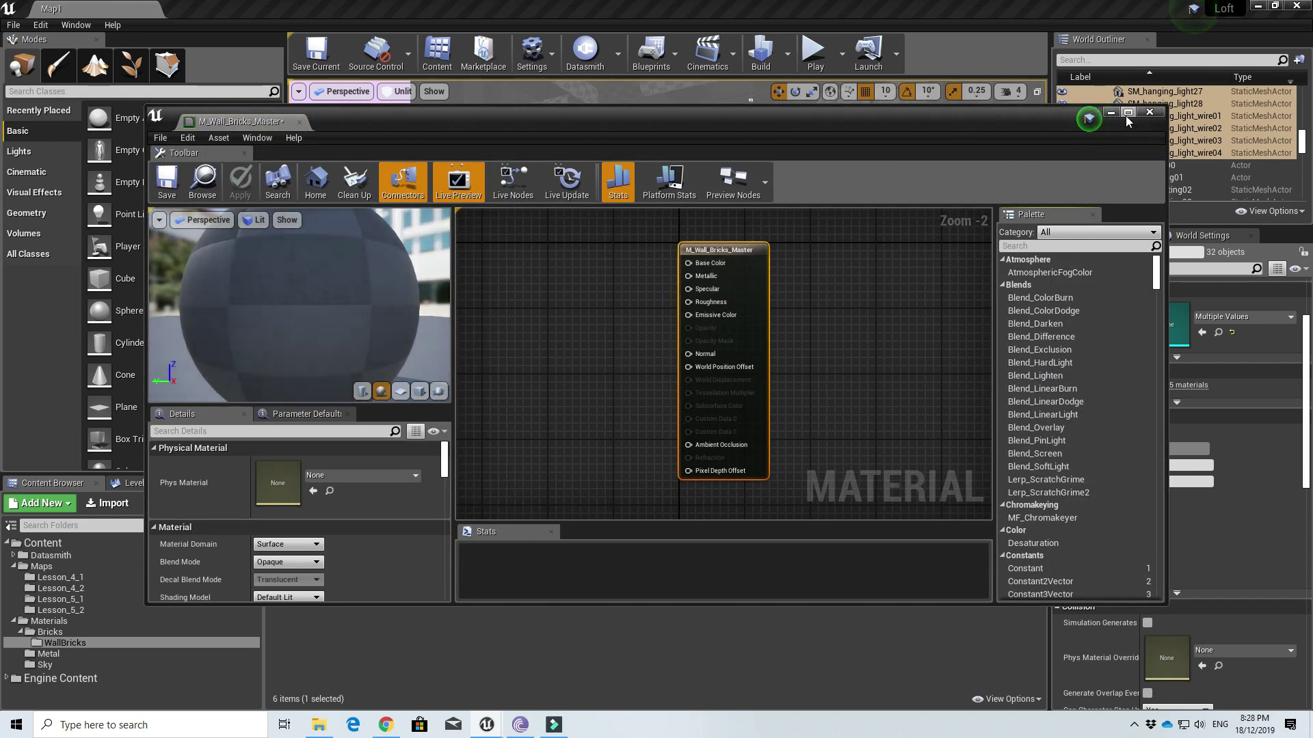
click(1129, 112)
scroll(677, 229, up, 2)
right_drag(746, 179, 915, 272)
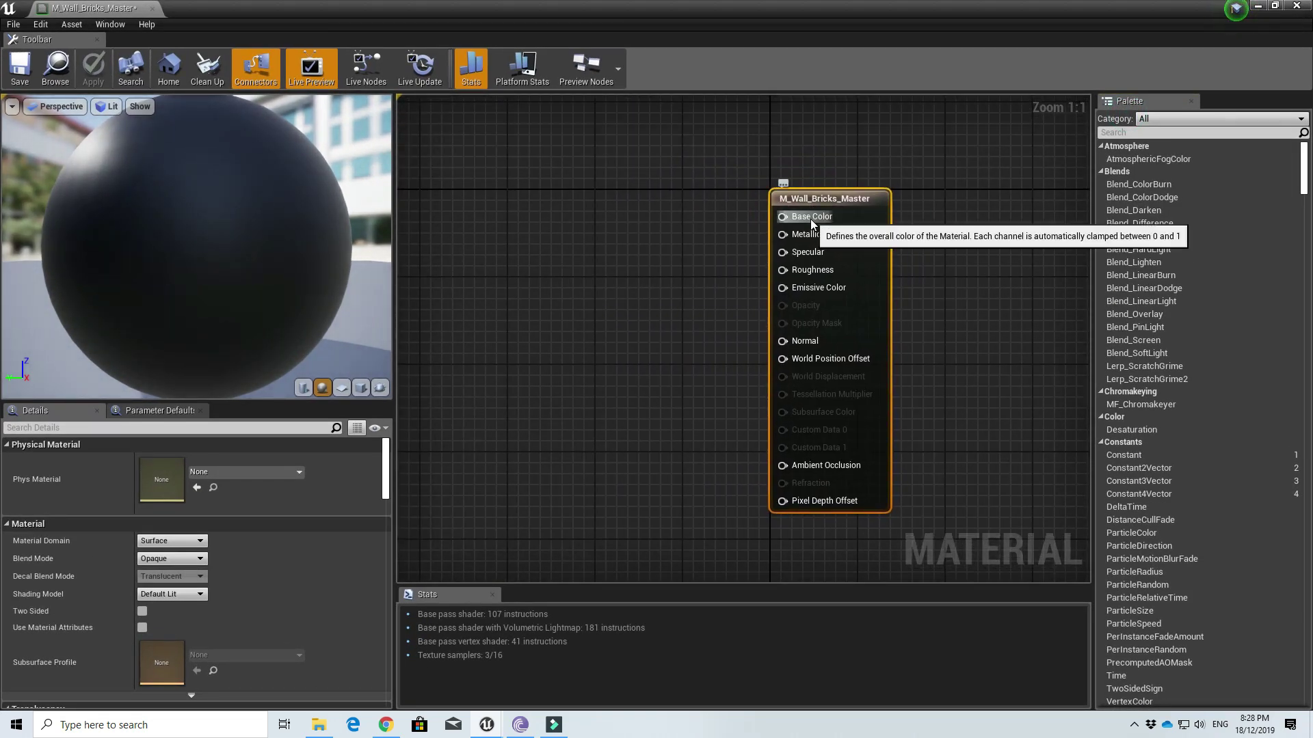
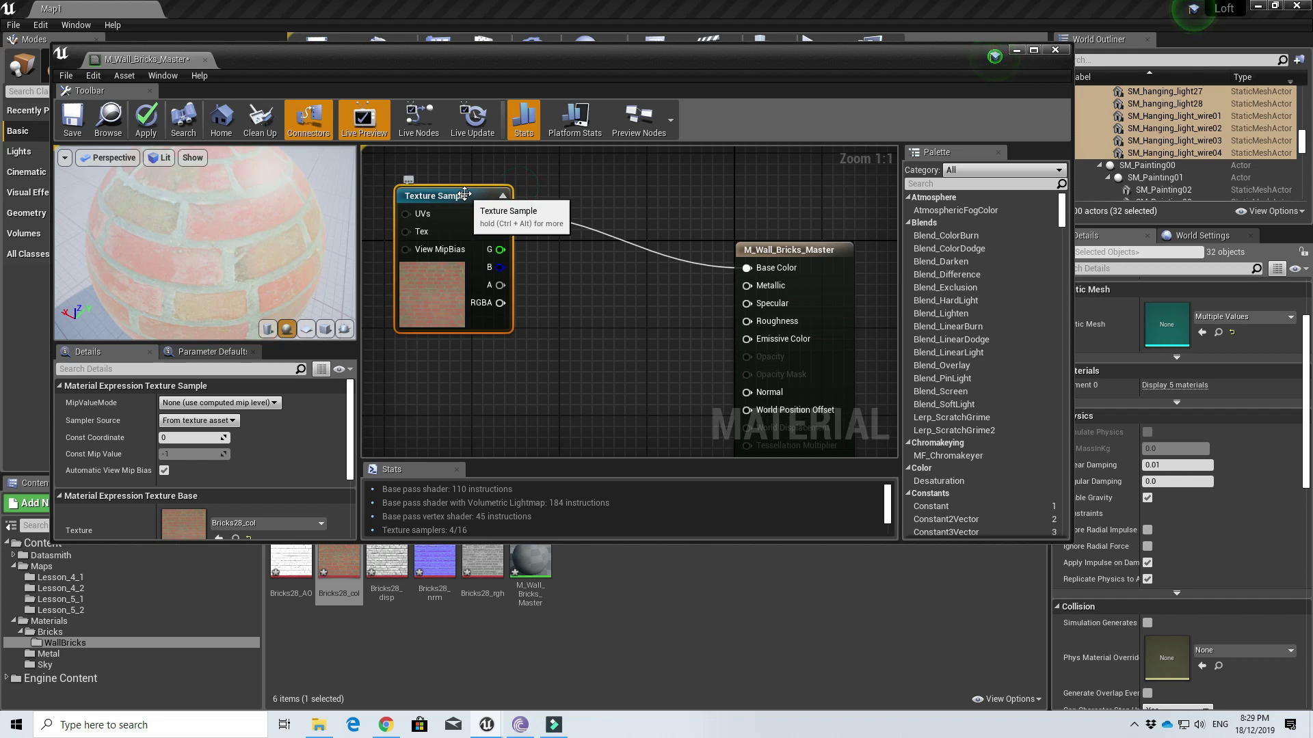
Replace the brick colour Texture Sample with a Constant of 0.5 connected to Base Color.
key(Delete)
right_click(451, 247)
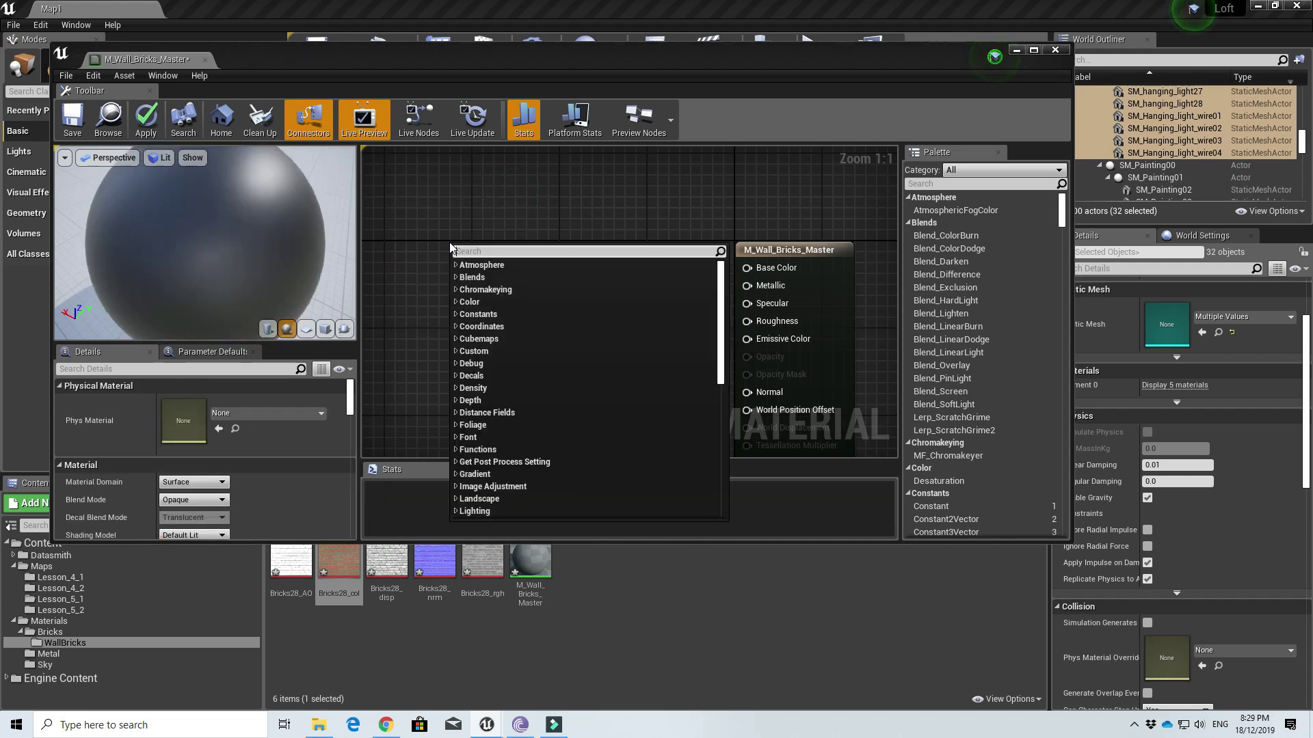
text(constant)
key(Return)
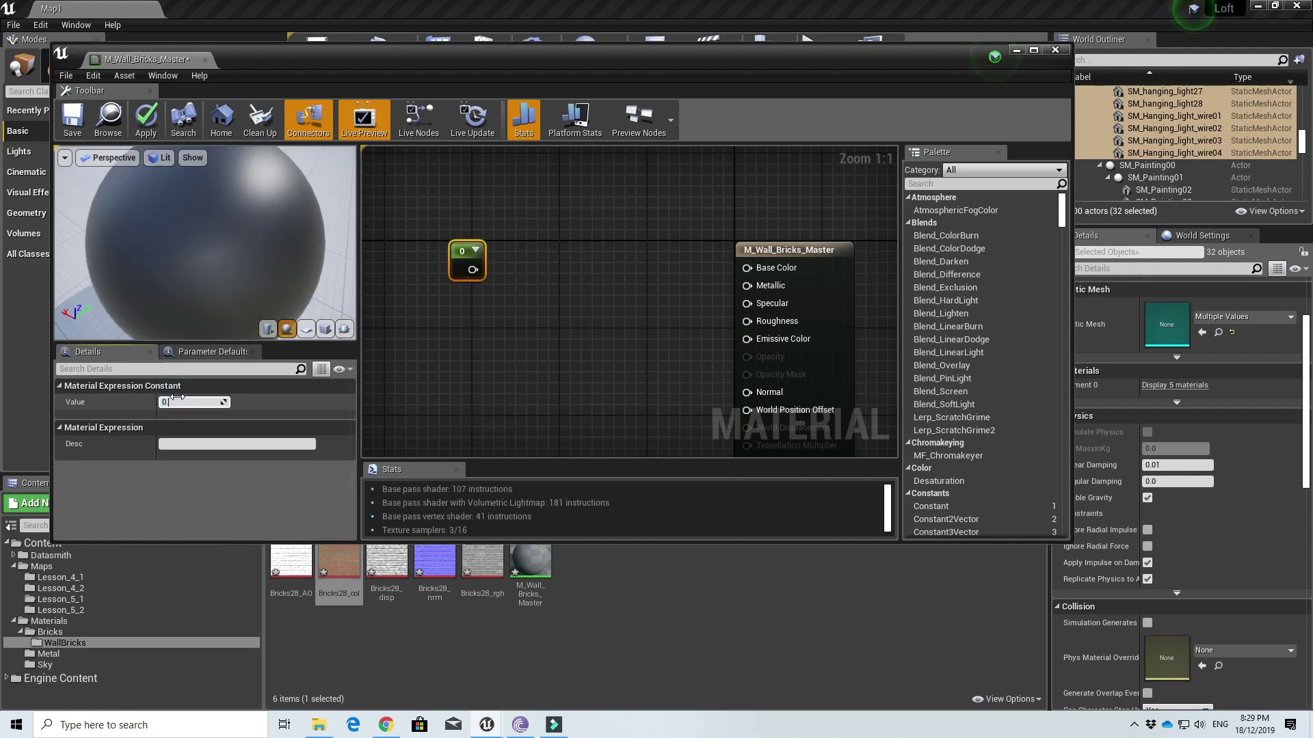
text(.5)
key(Return)
drag(479, 268, 747, 267)
drag(470, 252, 581, 251)
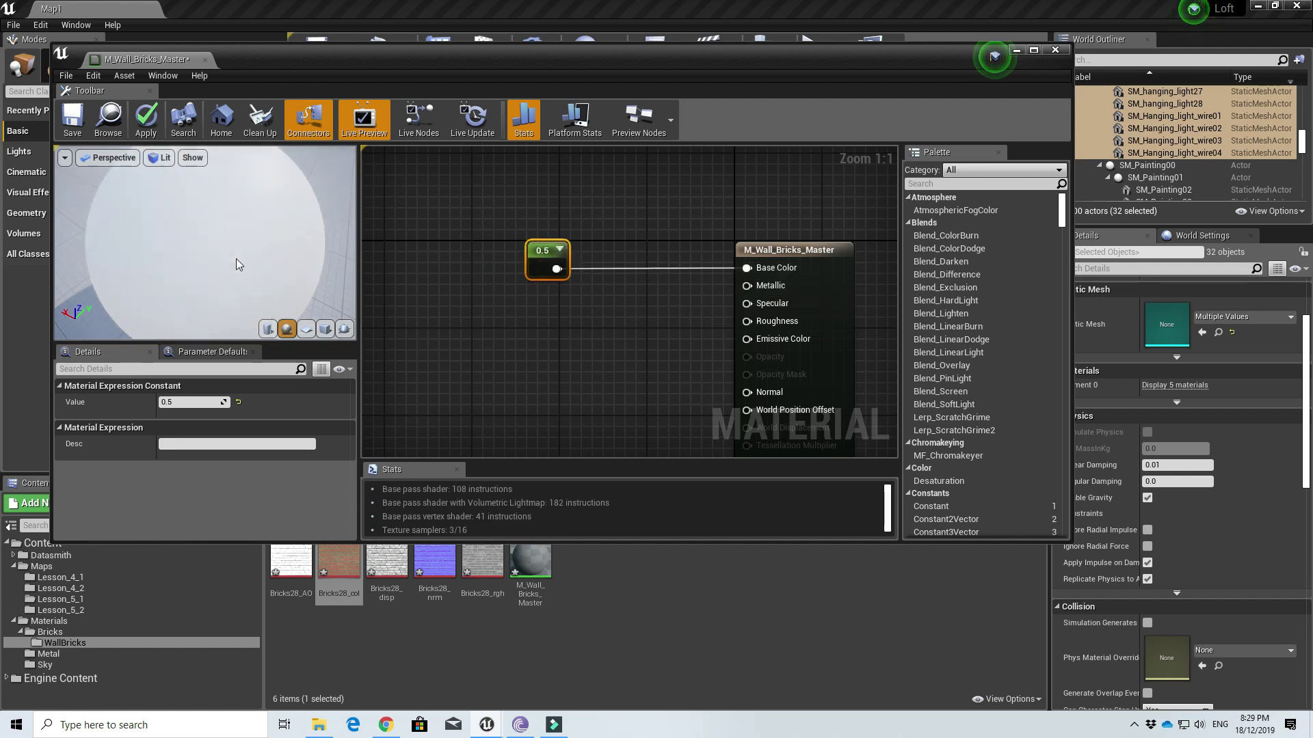
Add a second Constant node below the first and connect it to Metallic.
right_click(544, 350)
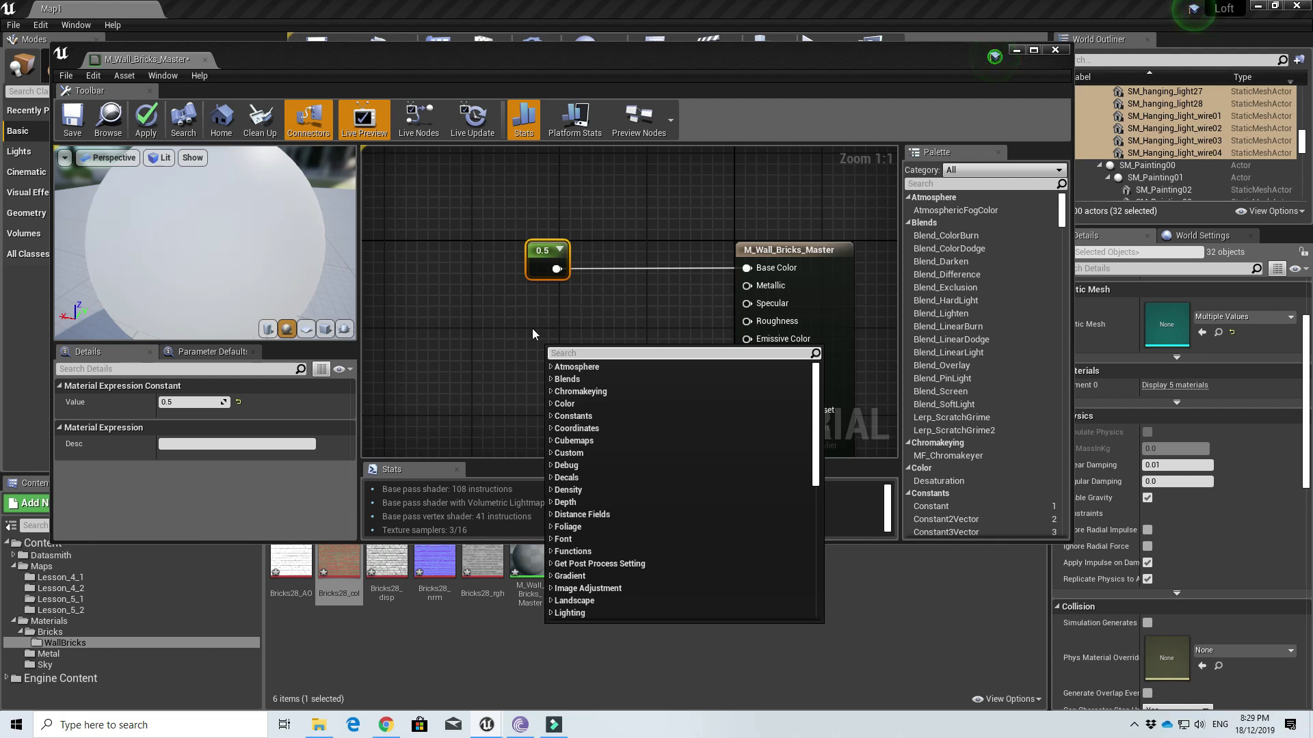
text(constant)
key(Return)
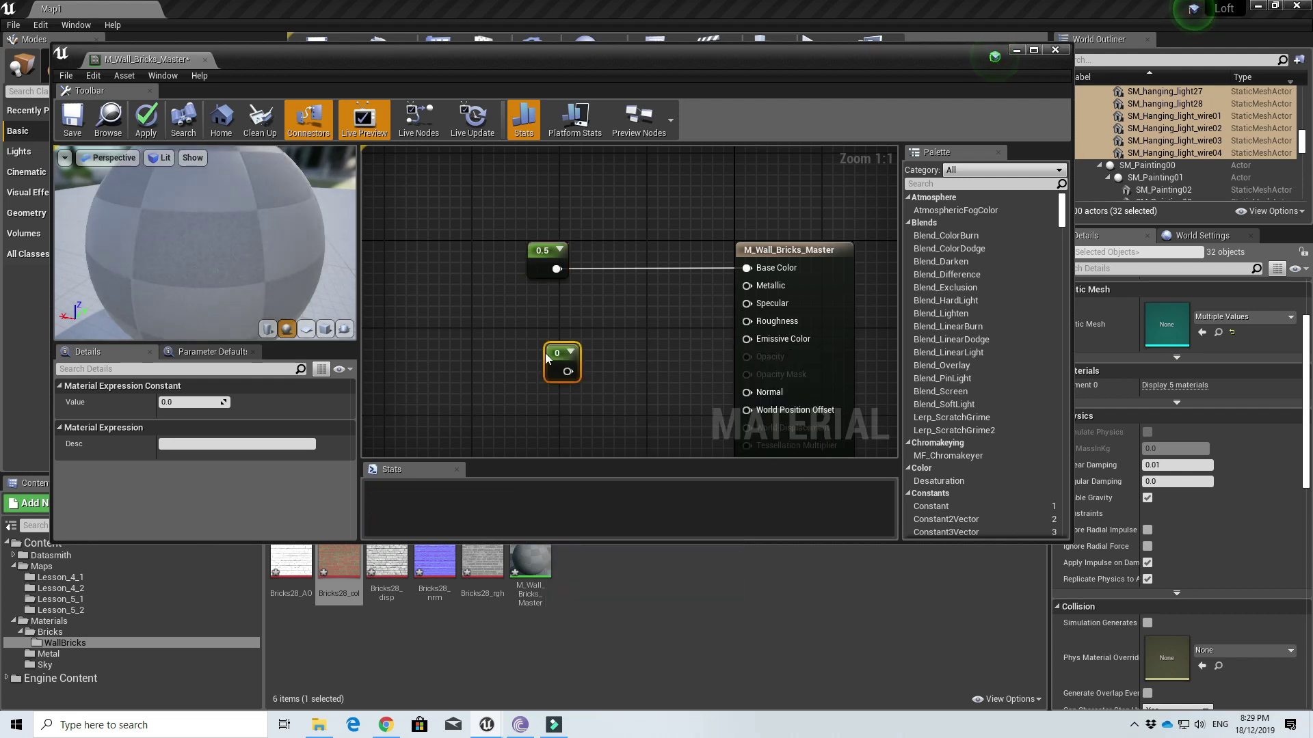
drag(567, 371, 753, 292)
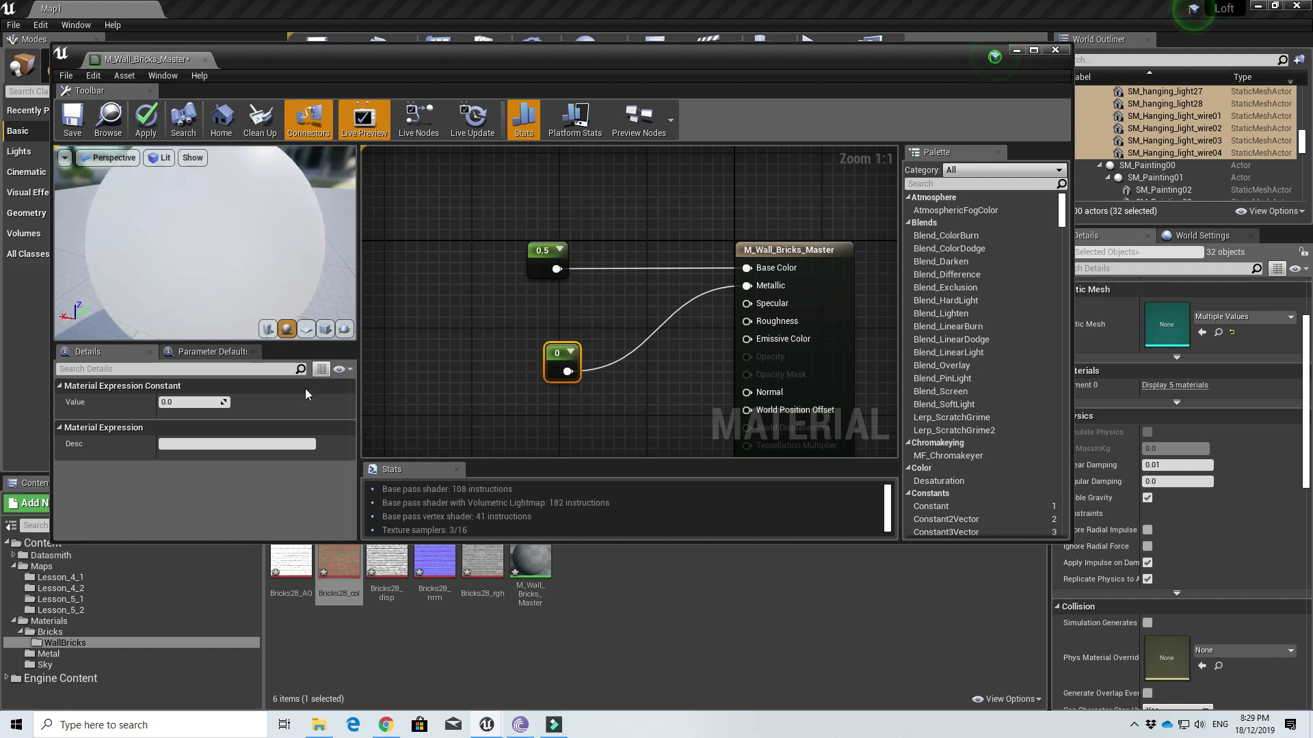
Set the Metallic constant to 1 and move its node directly beneath the 0.5 constant.
click(184, 403)
text(1)
key(Return)
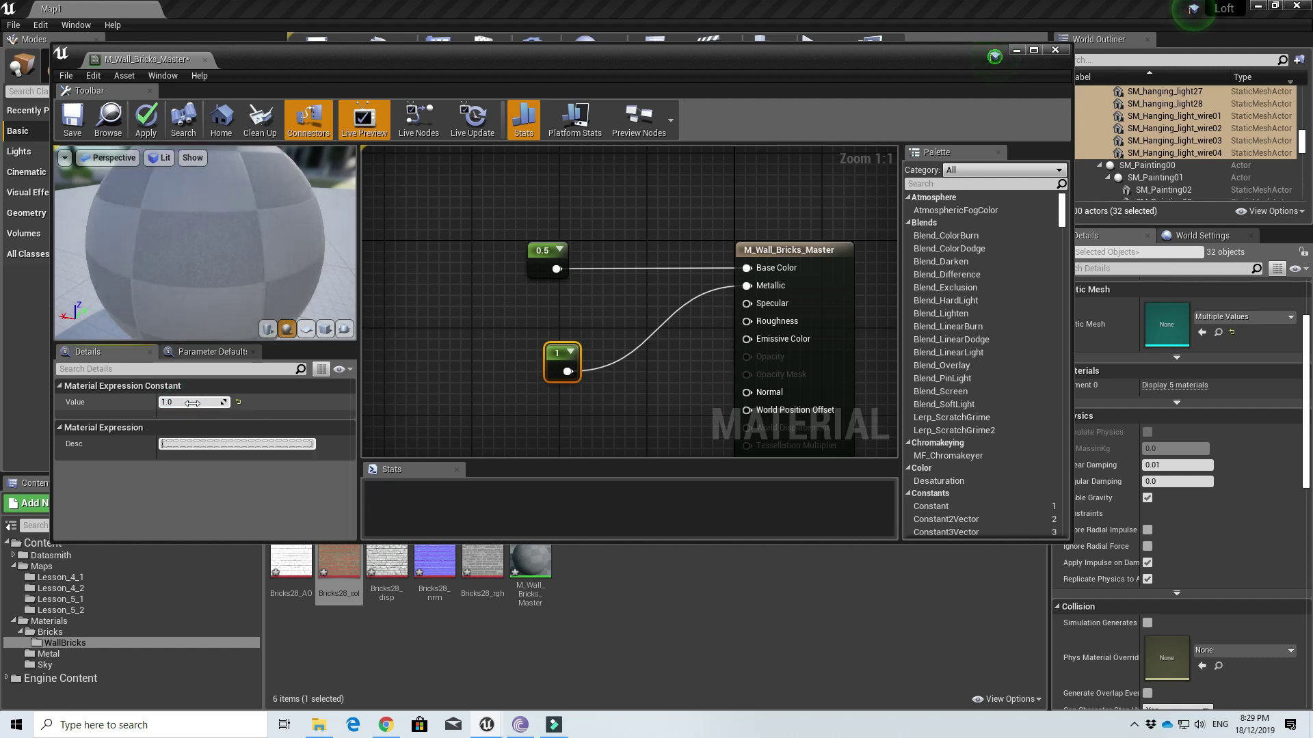
drag(276, 209, 313, 215)
drag(212, 241, 187, 278)
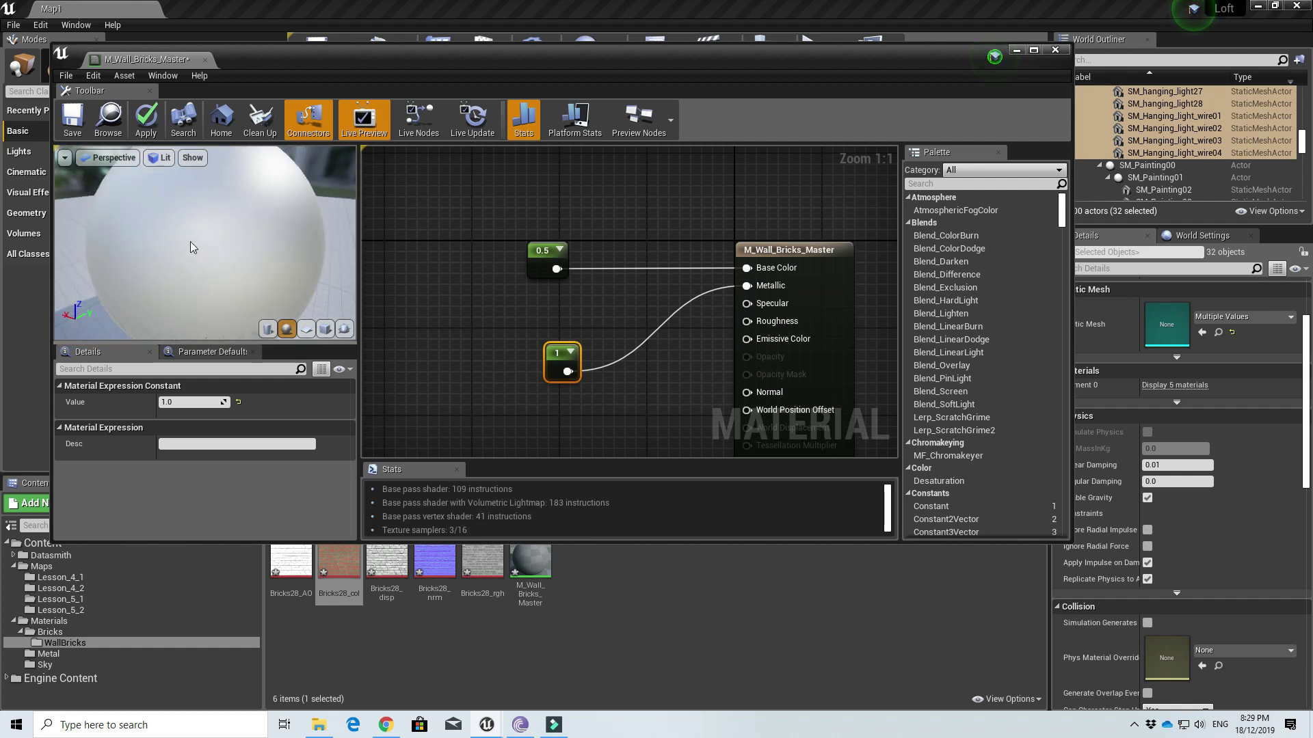
drag(561, 350, 555, 294)
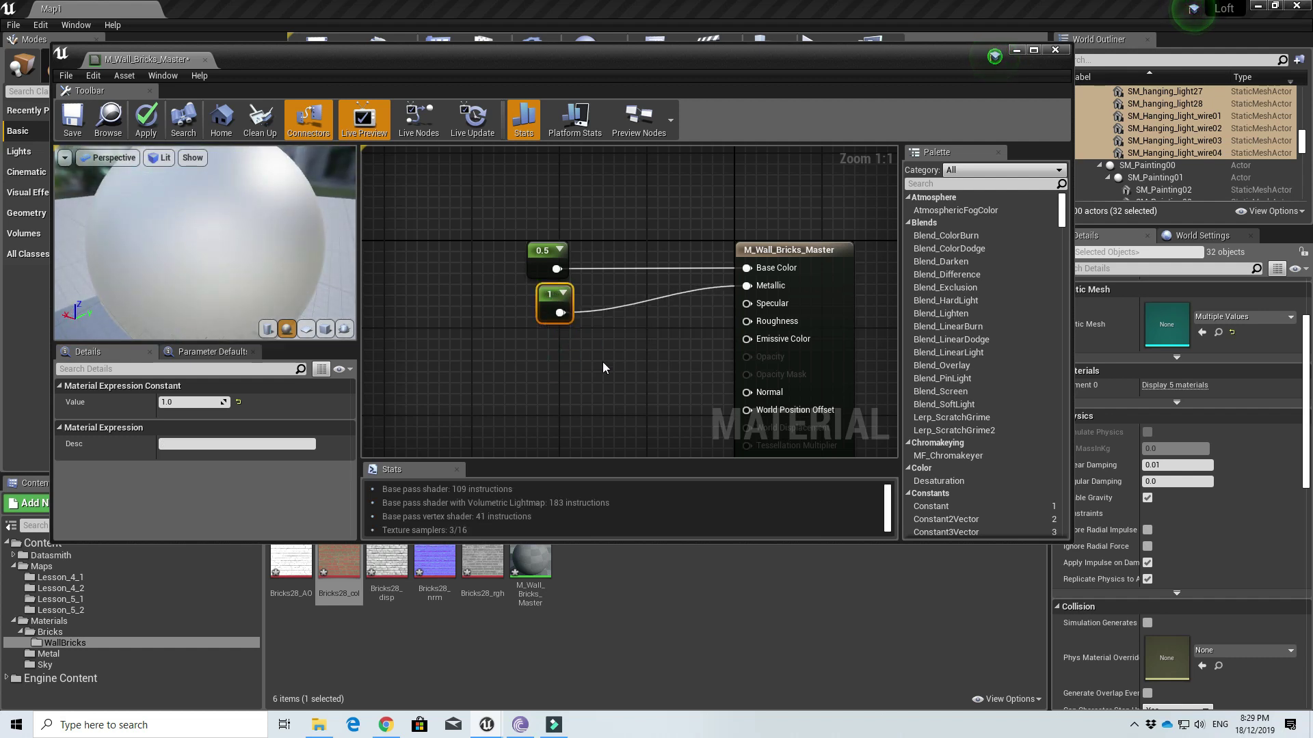
Add a third Constant node below the others and connect it to Roughness.
right_click(515, 365)
text(const)
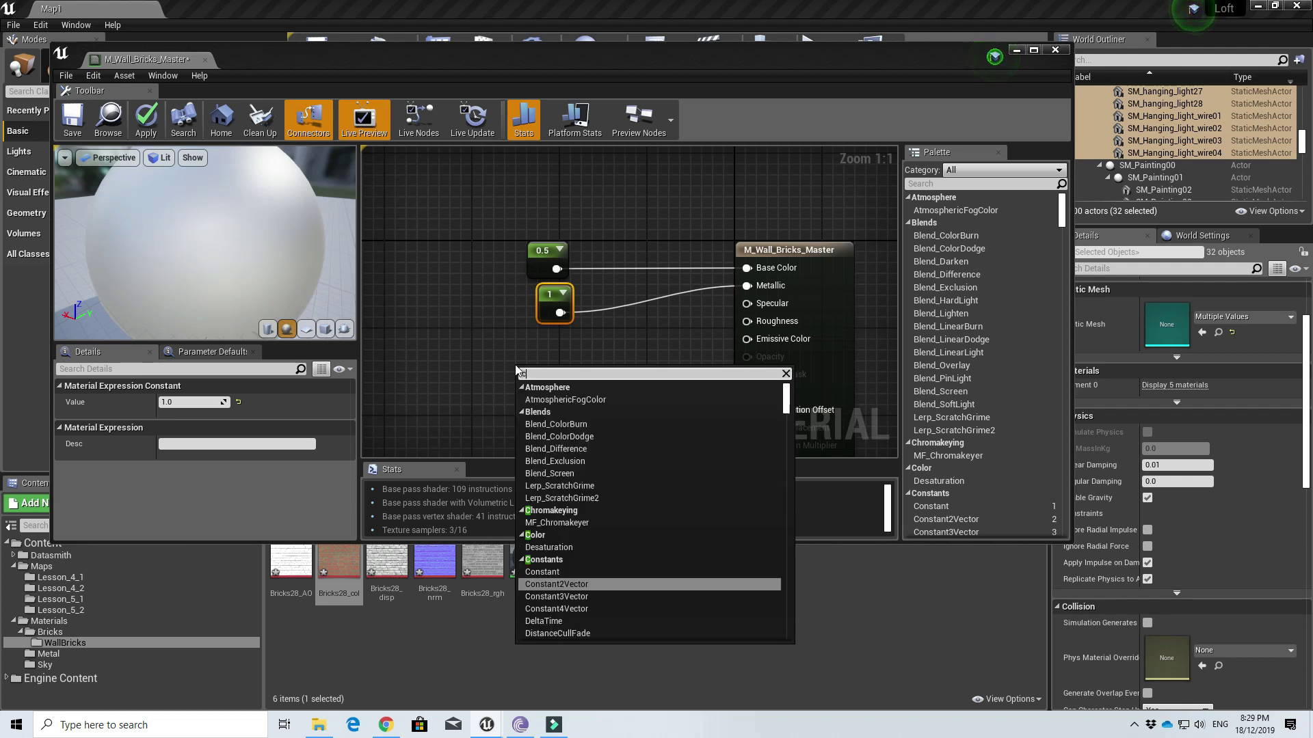
key(Return)
click(515, 364)
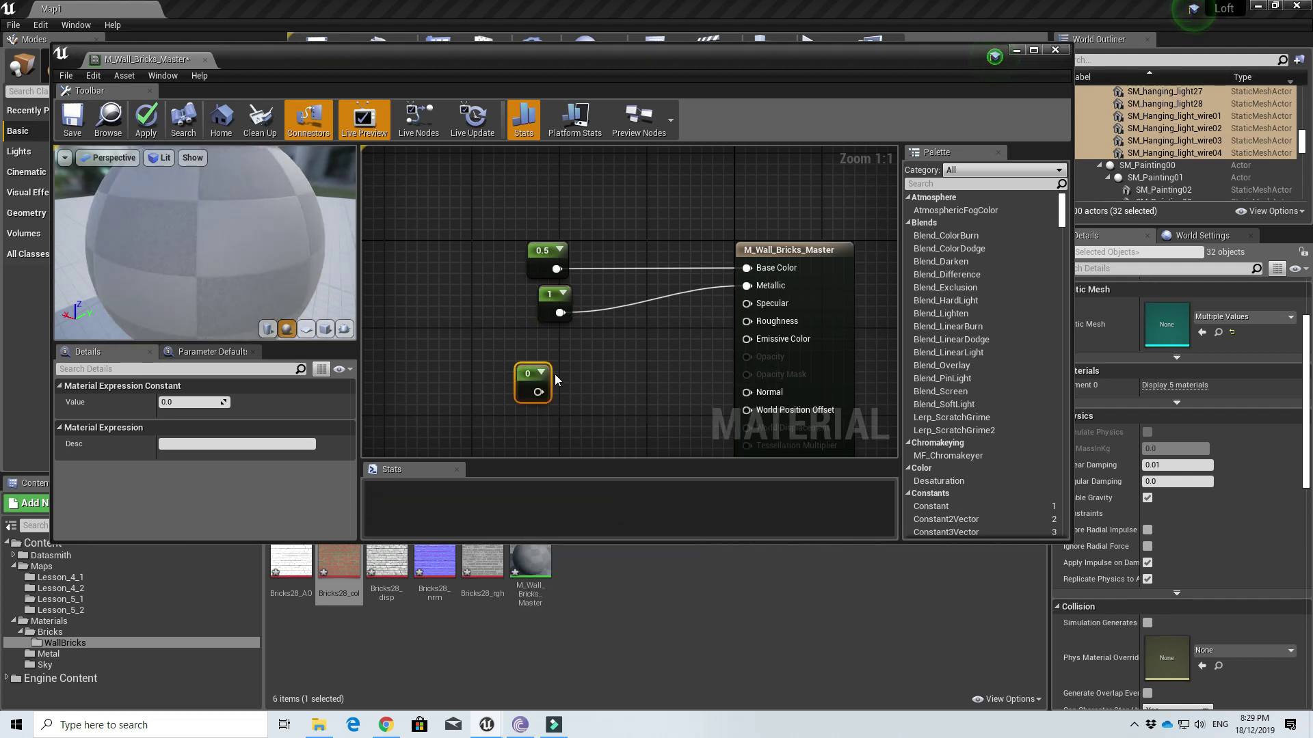
drag(539, 392, 749, 321)
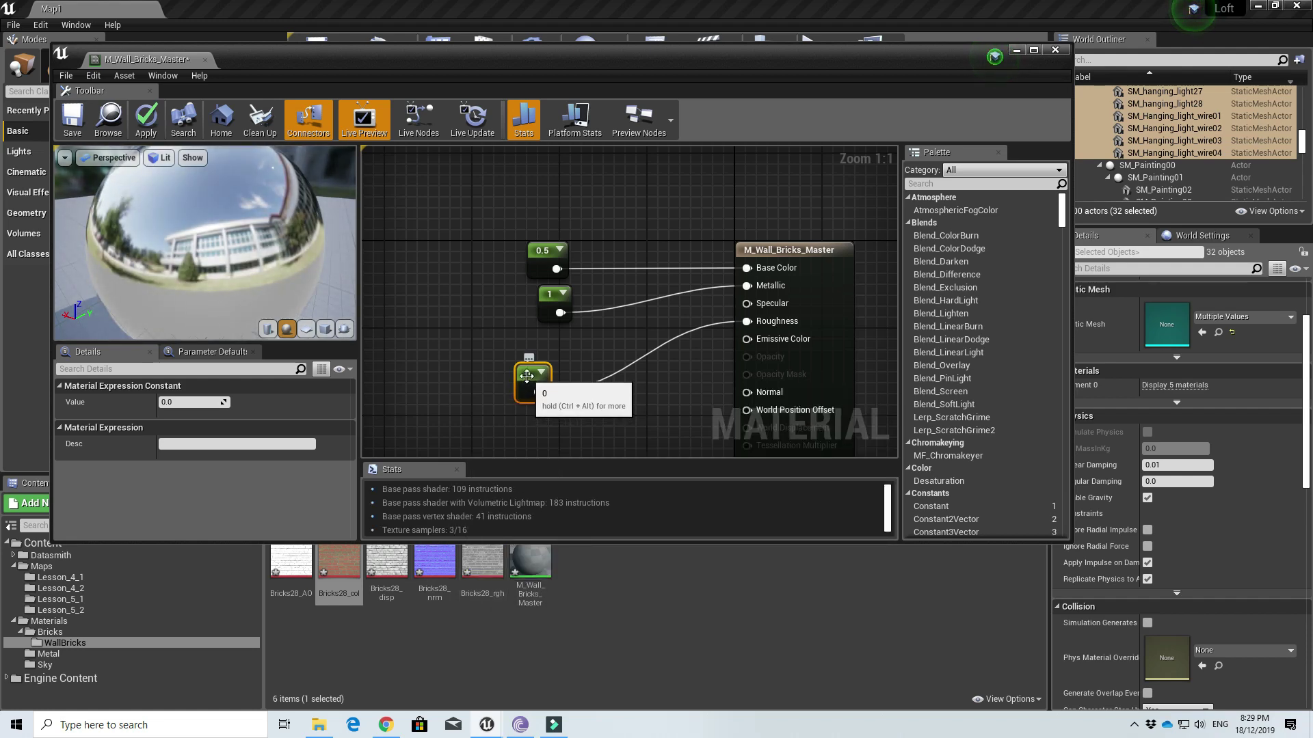
Set the Roughness constant to 1 and move its node closer to the Metallic constant.
drag(268, 189, 164, 179)
click(190, 402)
text(1)
key(Tab)
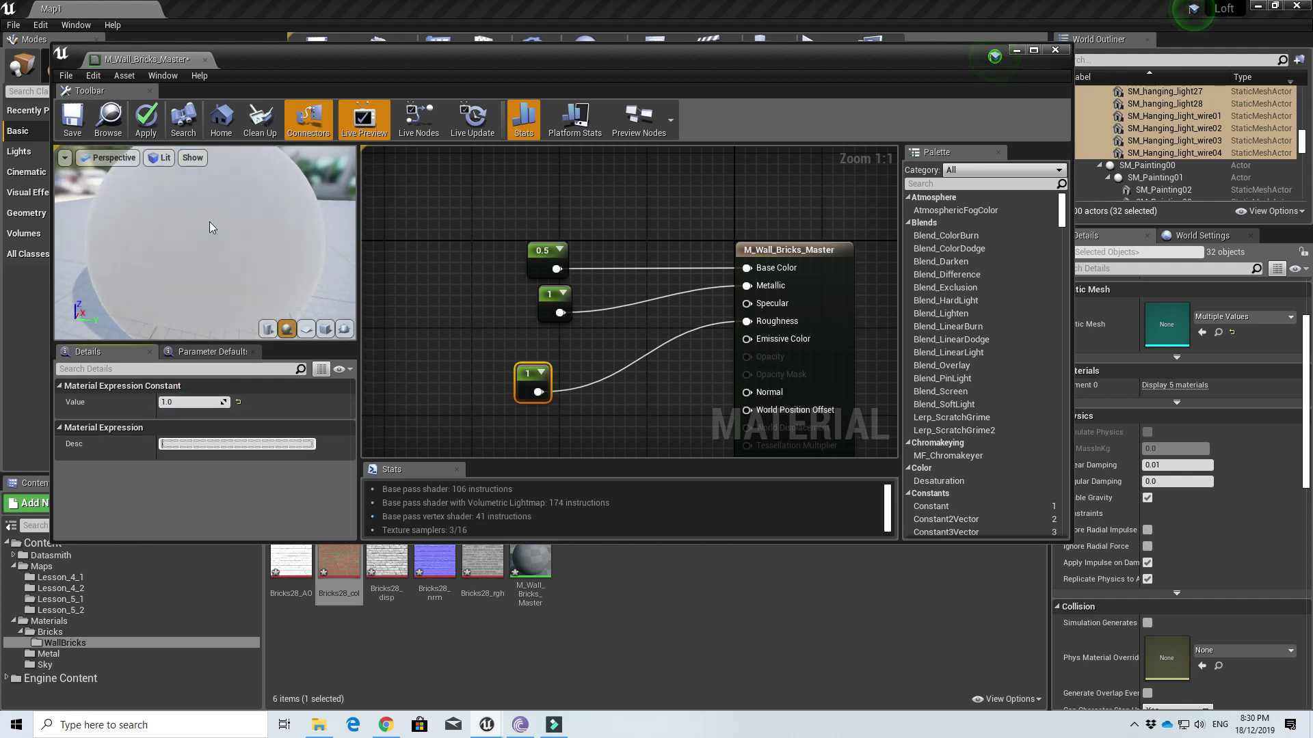
drag(209, 221, 216, 228)
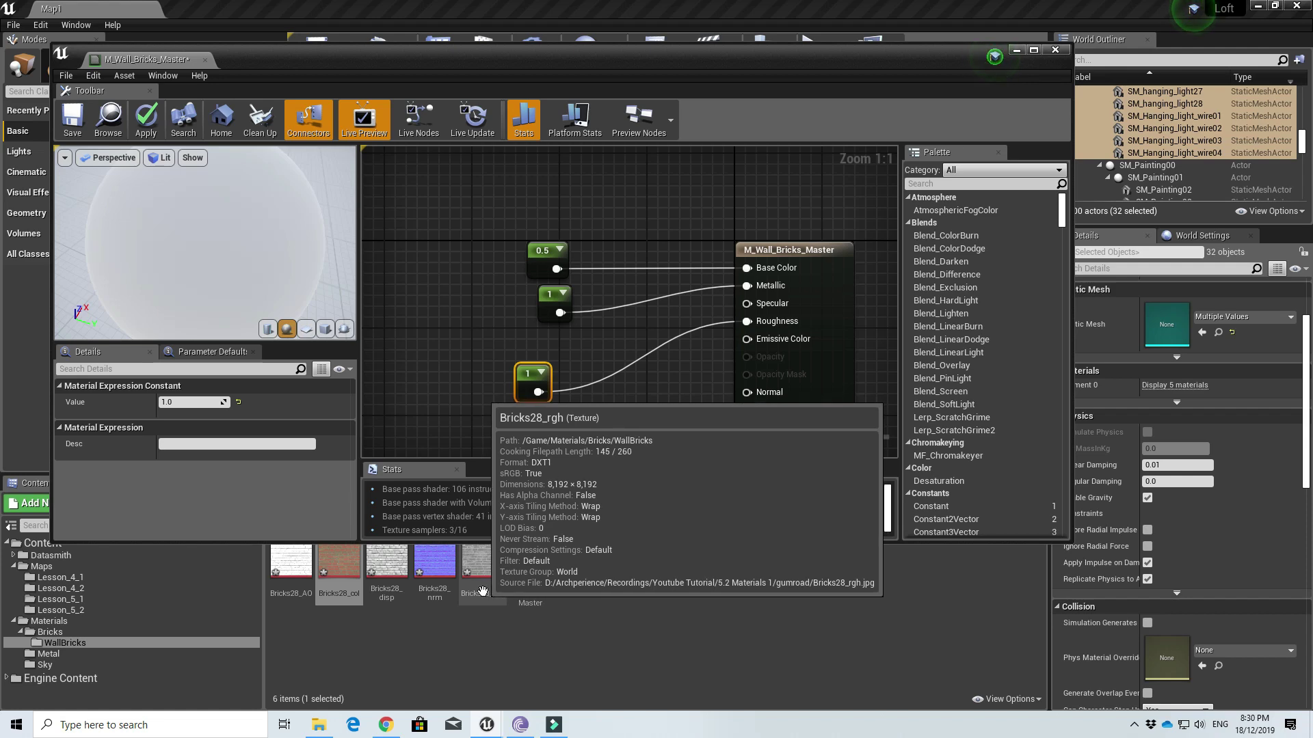
drag(526, 374, 537, 350)
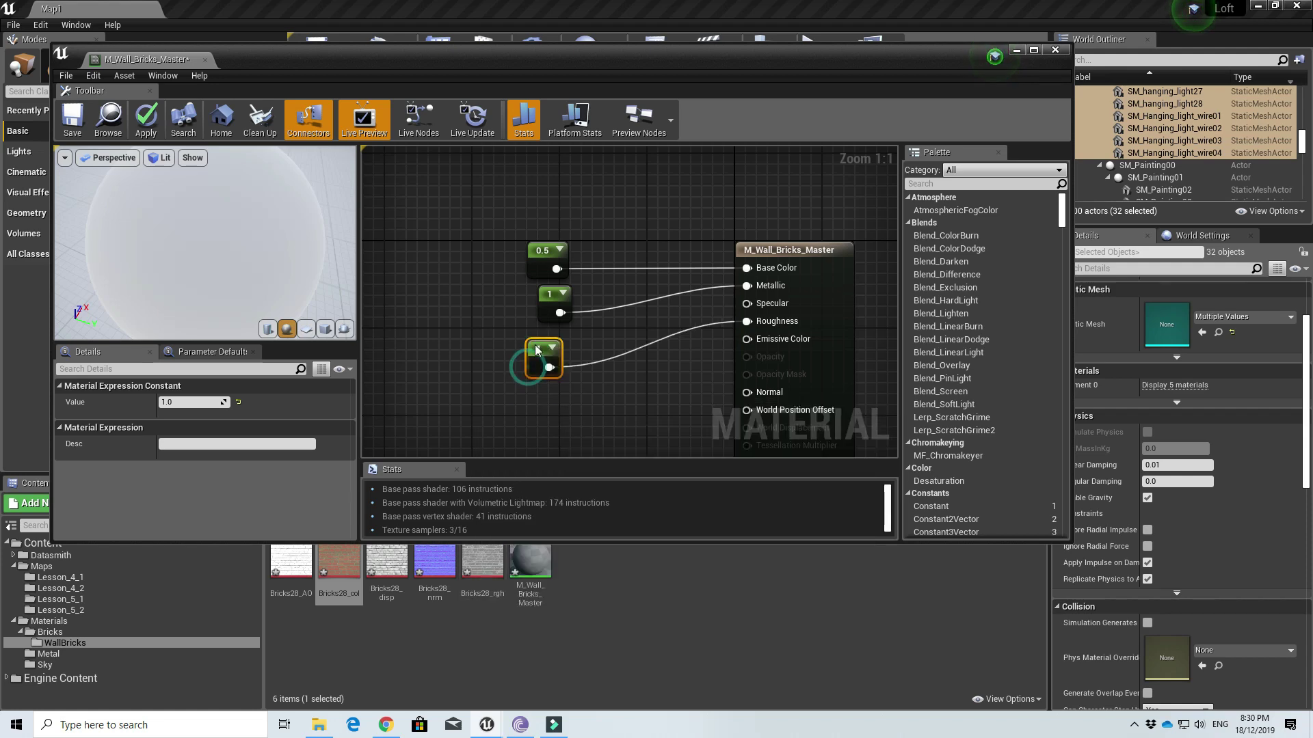
Place the Bricks28_nrm texture in the graph below the constants as a Texture Sample and open its texture asset.
right_drag(444, 410, 446, 312)
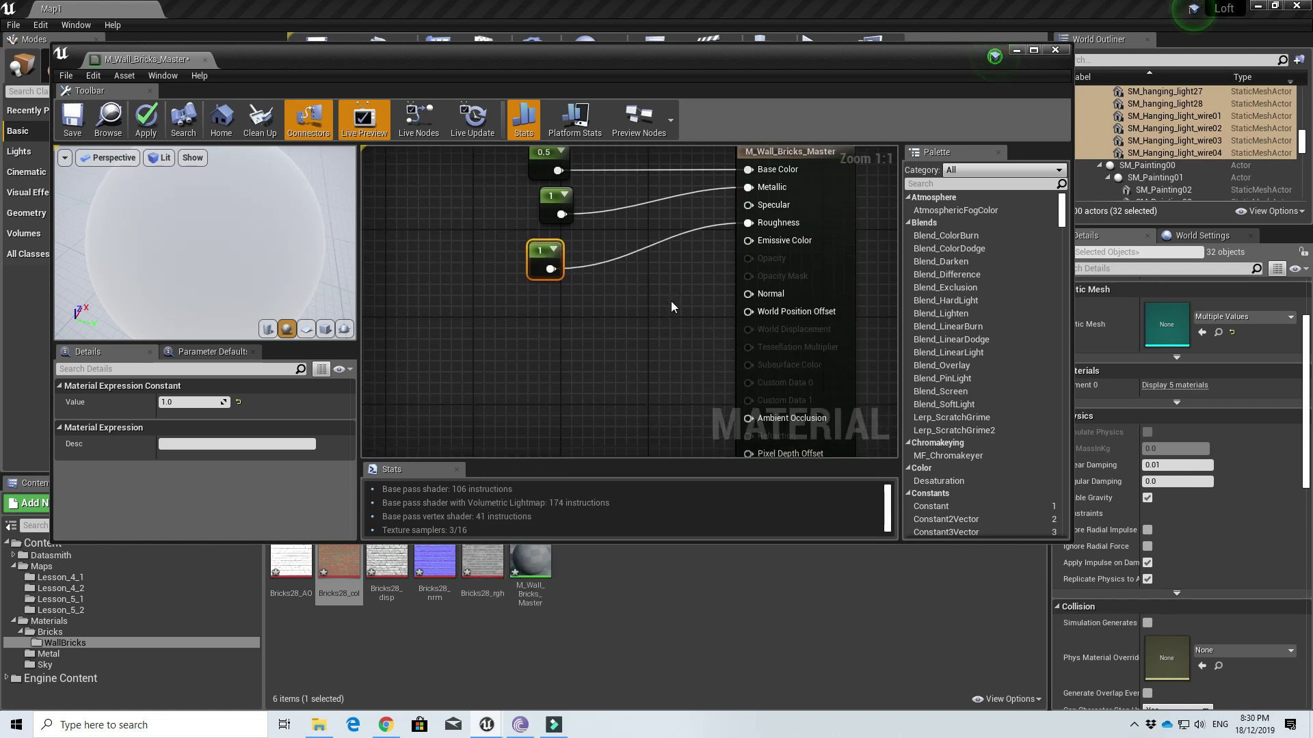
drag(435, 562, 484, 336)
drag(553, 386, 532, 342)
click(430, 569)
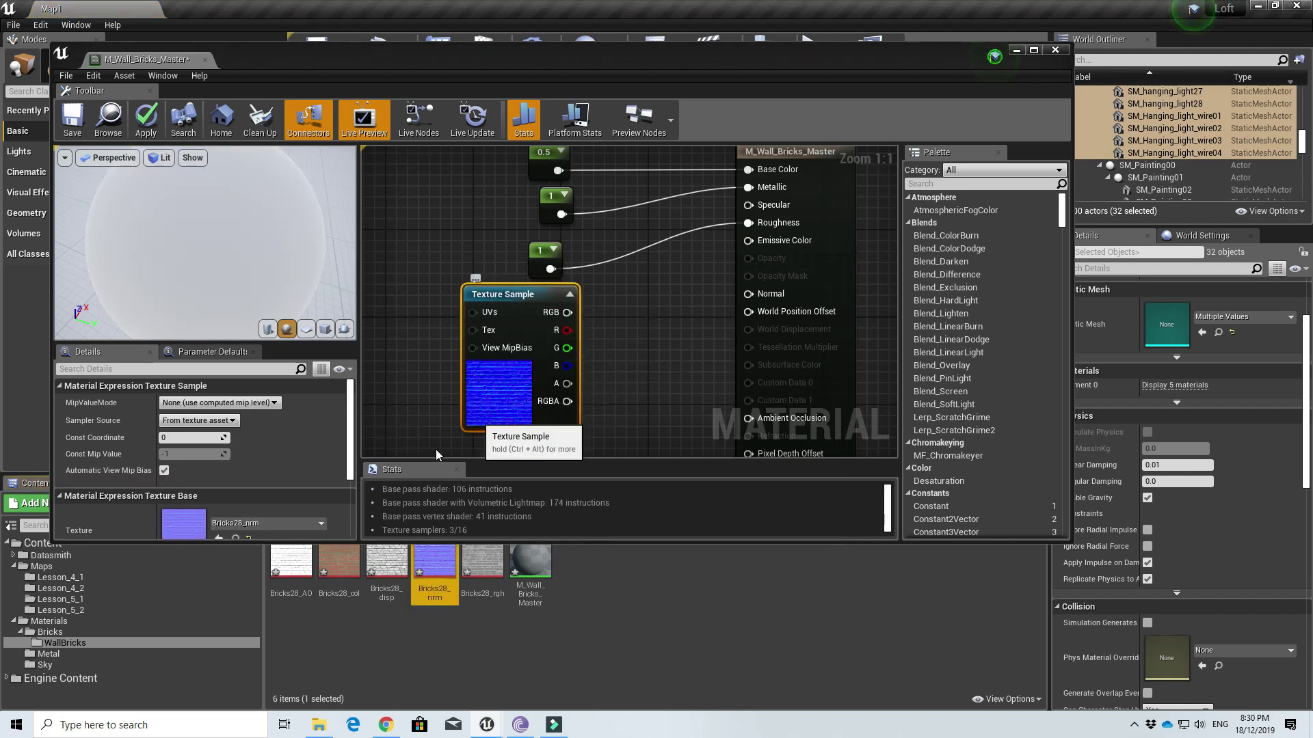
double_click(430, 570)
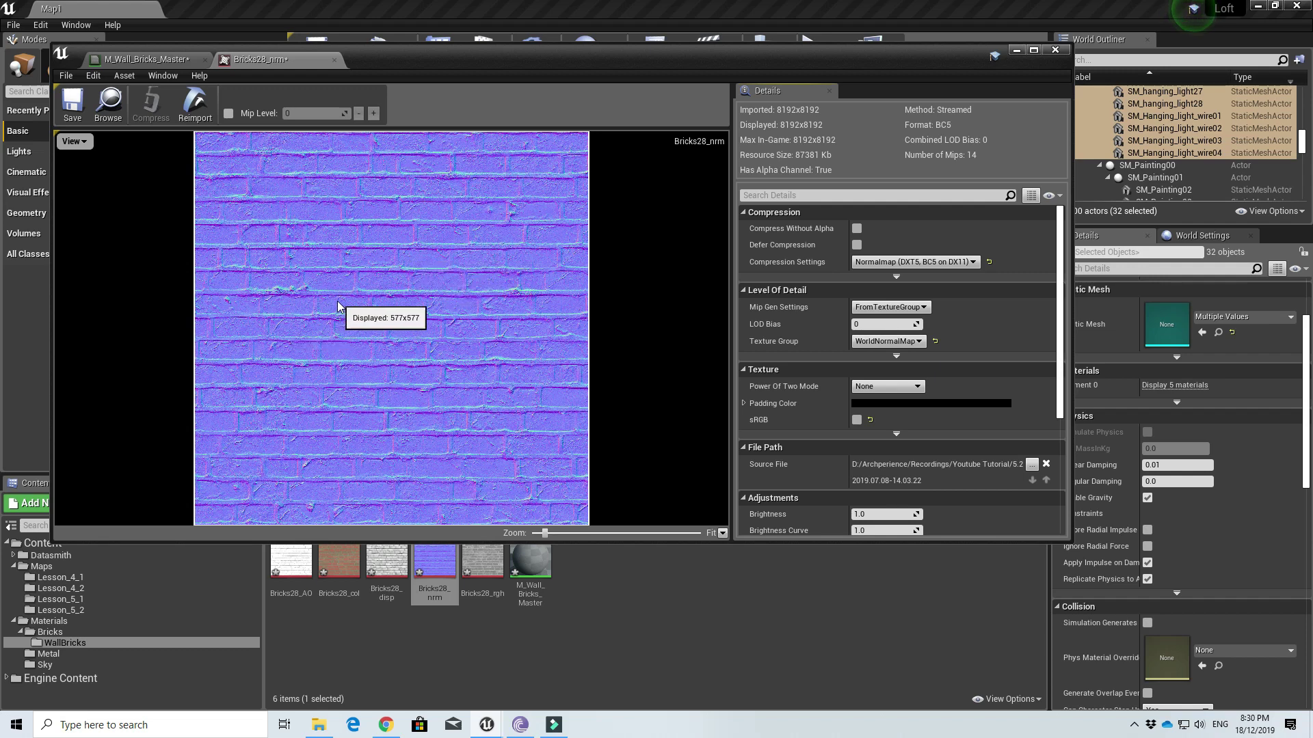
Close the Bricks28_nrm texture asset and connect its Texture Sample's RGB output to the material's Normal input.
click(333, 63)
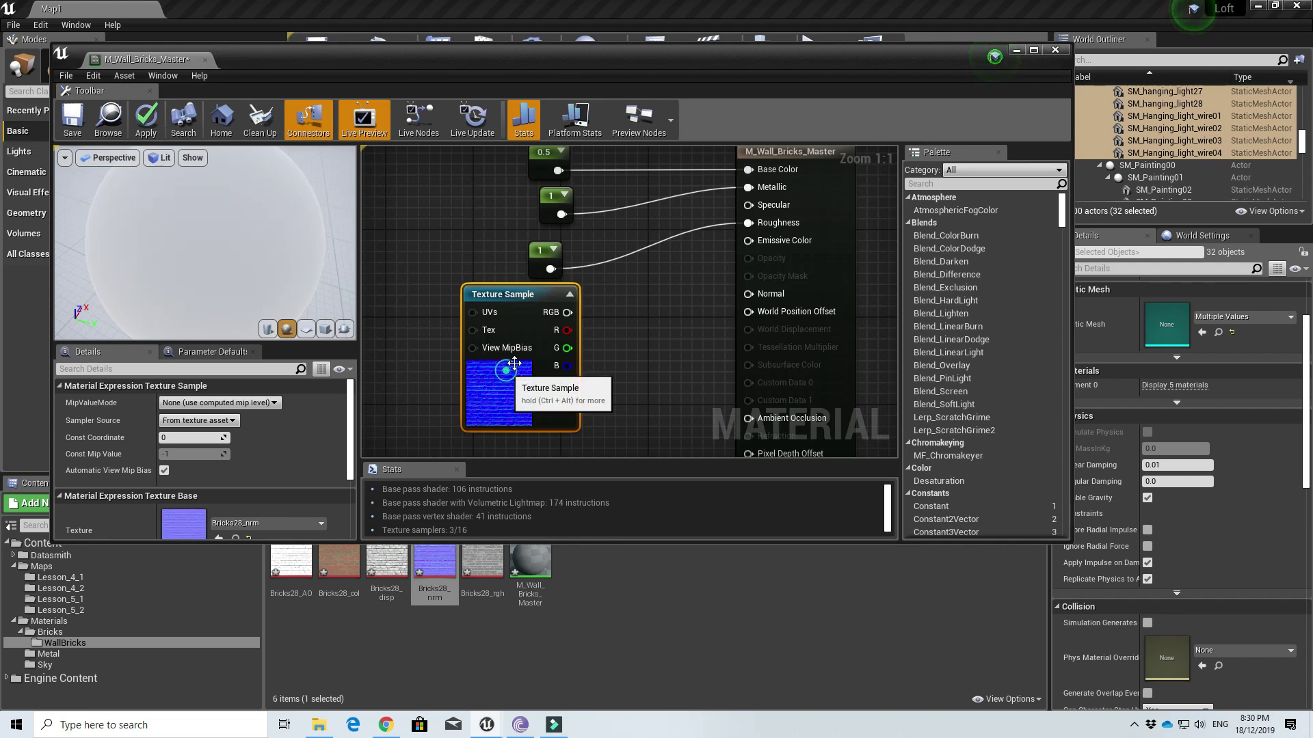
drag(567, 312, 745, 294)
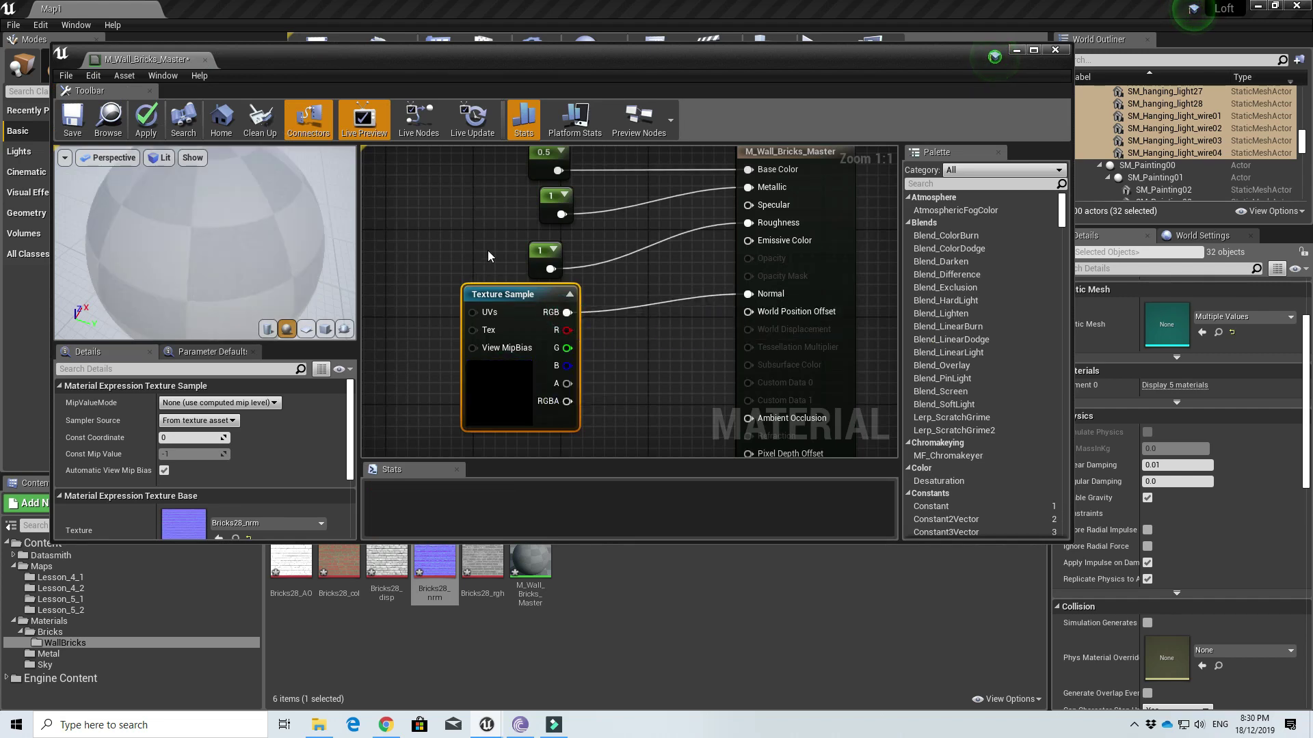
scroll(489, 254, down, 1)
right_drag(490, 254, 593, 281)
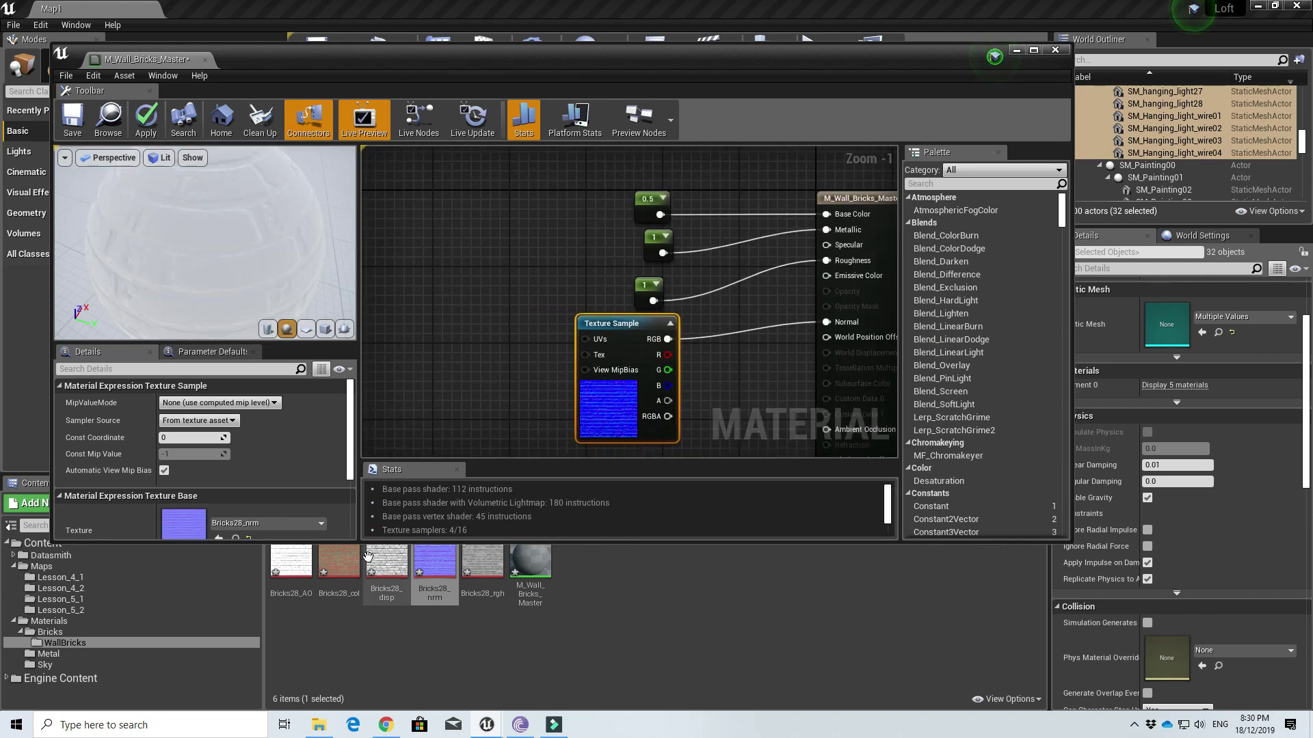
Delete the three Constant nodes and the Bricks28_nrm Texture Sample from the material graph.
right_drag(774, 378, 740, 386)
drag(574, 224, 624, 306)
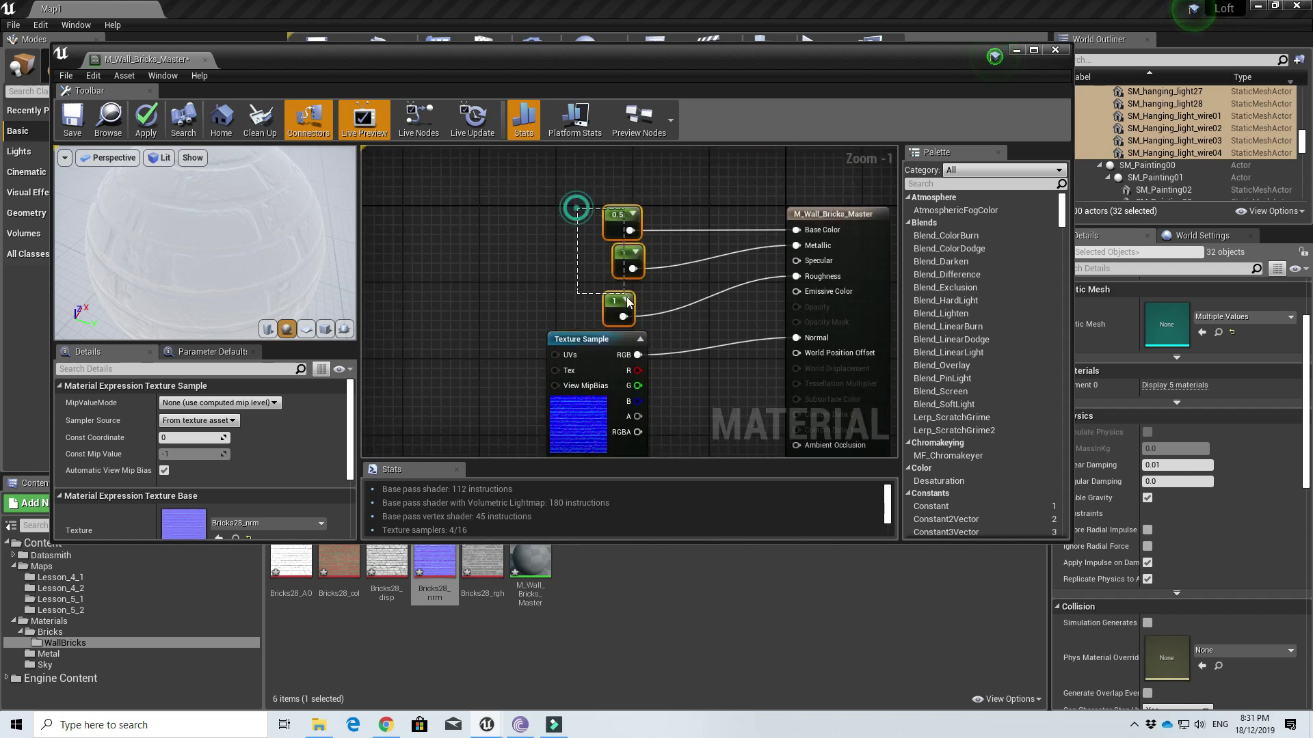
key(Delete)
click(603, 345)
key(Delete)
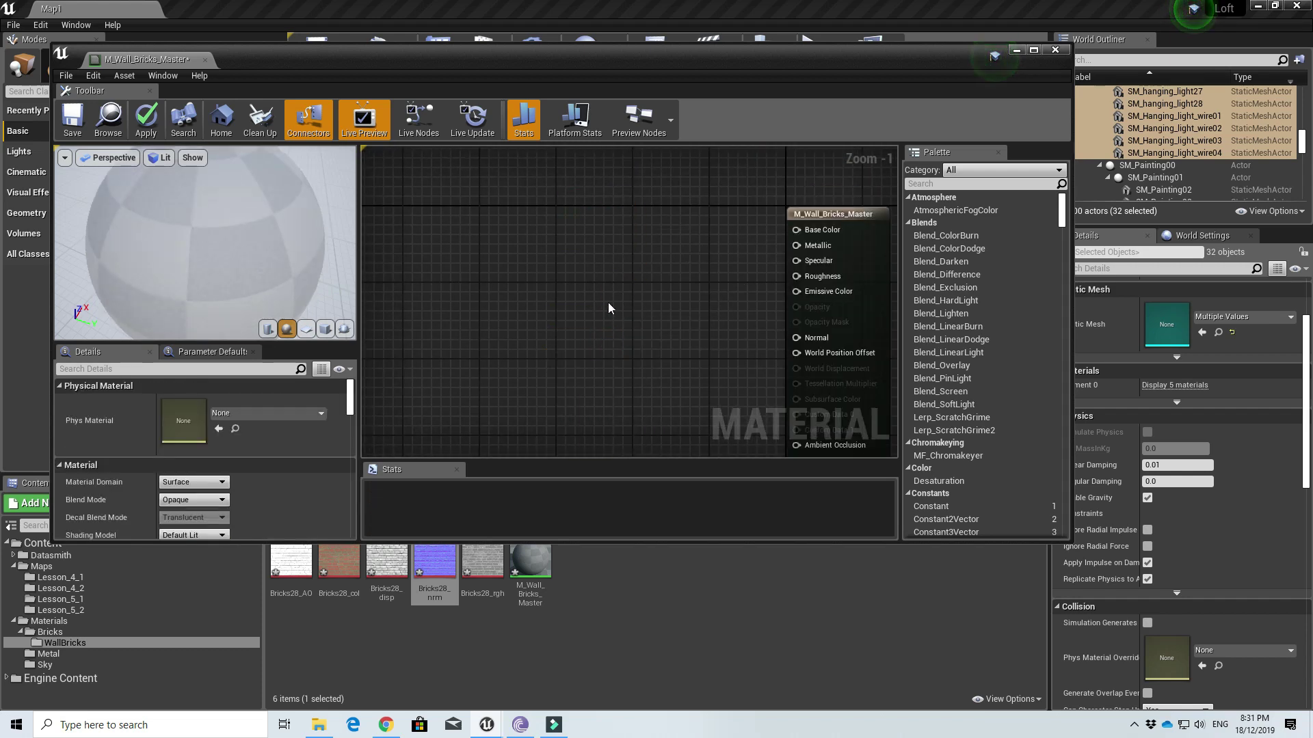
Place the Bricks28_col texture in the graph as a Texture Sample and connect its RGB output to Base Color.
click(595, 273)
drag(341, 567, 524, 277)
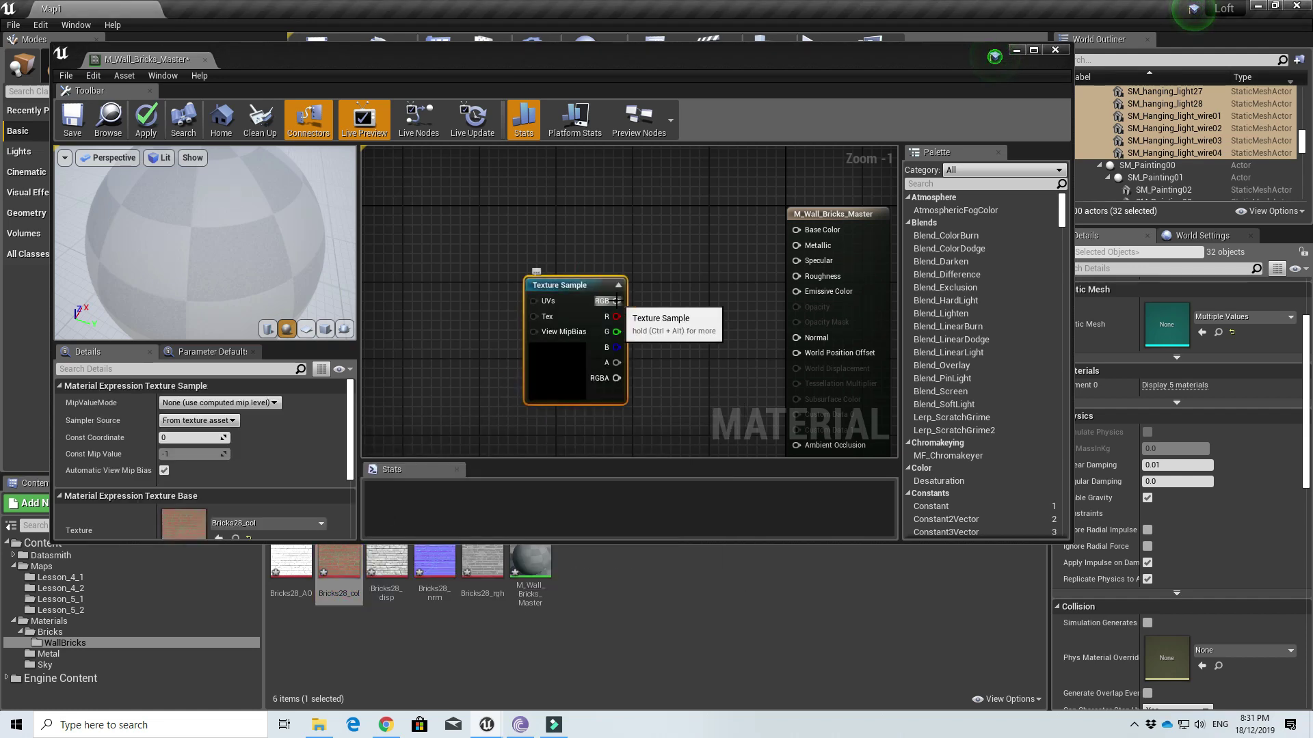
drag(616, 301, 796, 230)
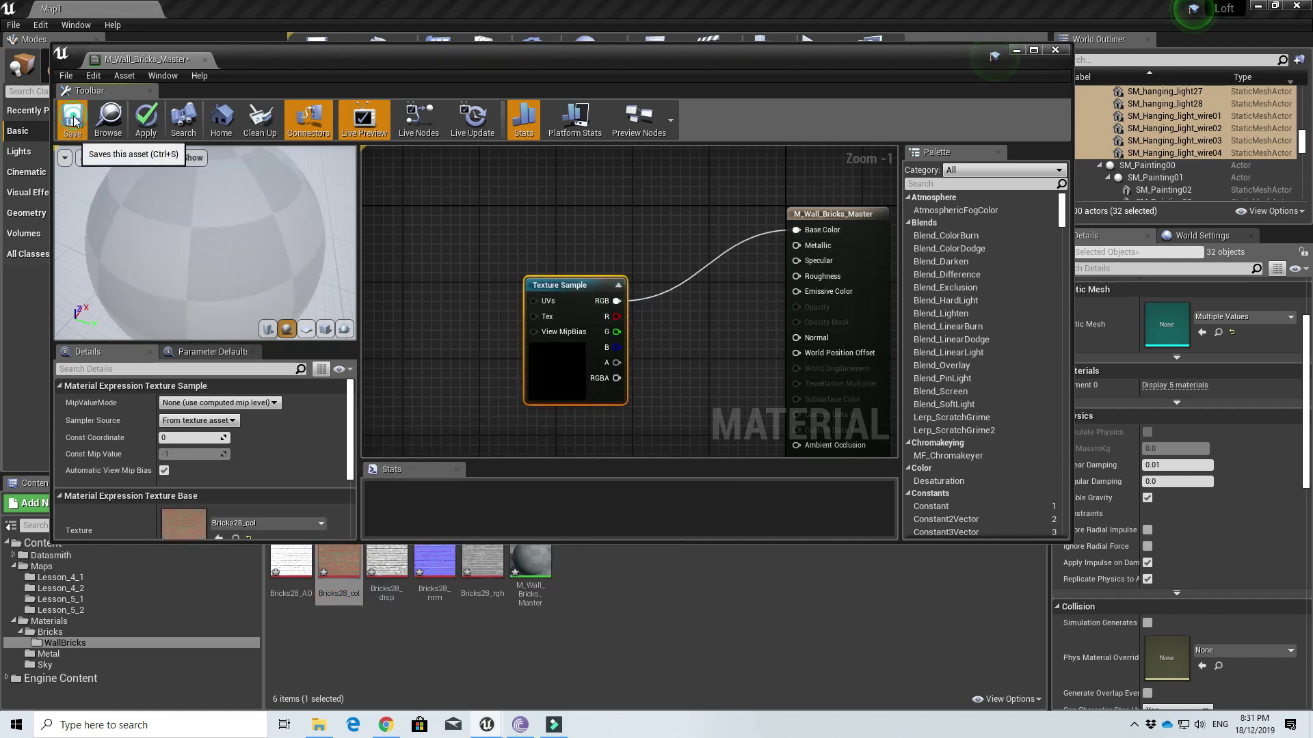
Save the material, close its editor and apply M_Wall_Bricks_Master to the wall in the level.
key(ctrl+s)
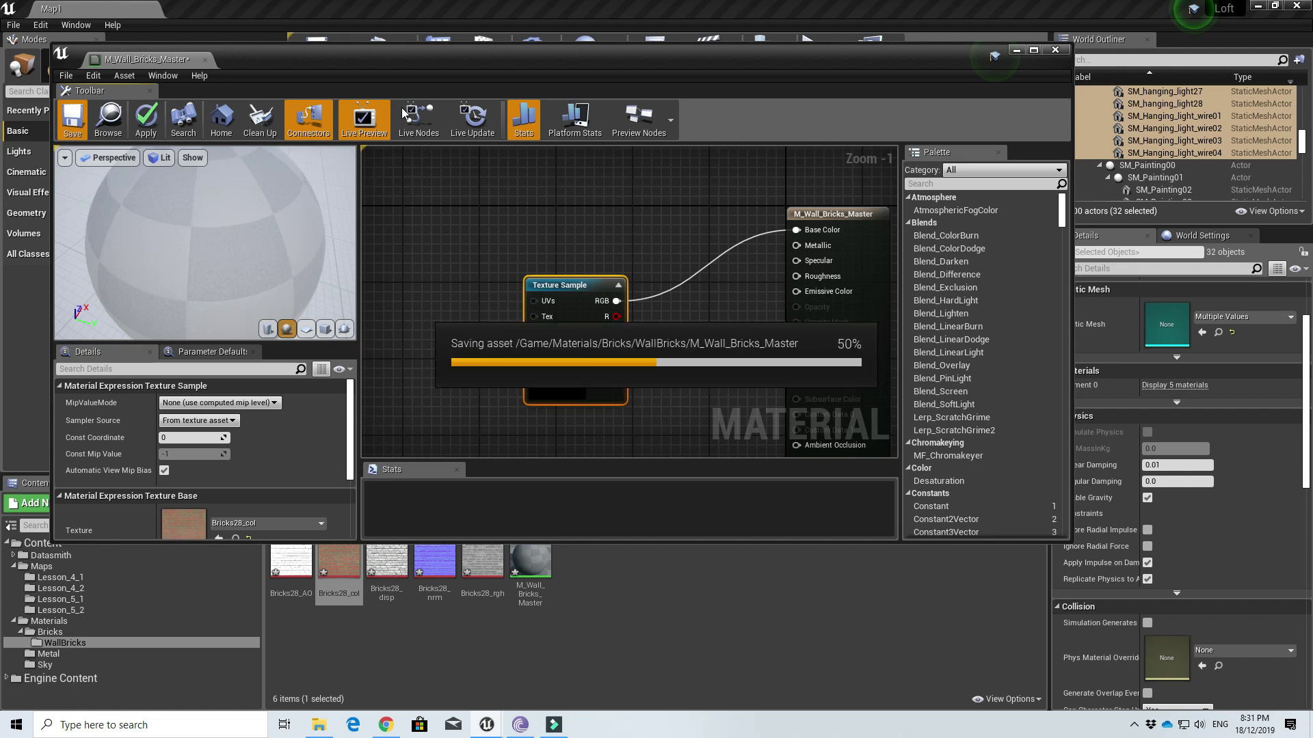
click(1053, 51)
drag(530, 564, 396, 314)
key(f)
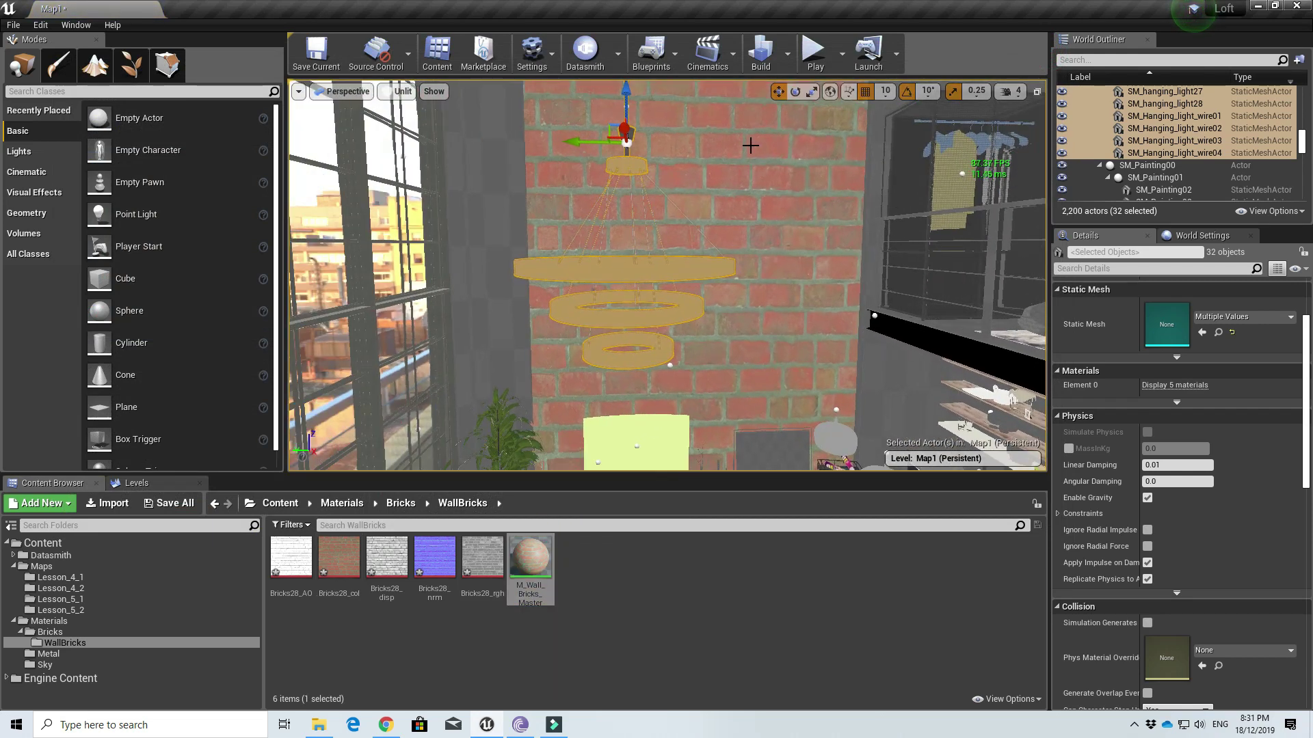
Reopen M_Wall_Bricks_Master, add a Texture Coordinate node and connect it to the UVs input of the color Texture Sample.
double_click(530, 559)
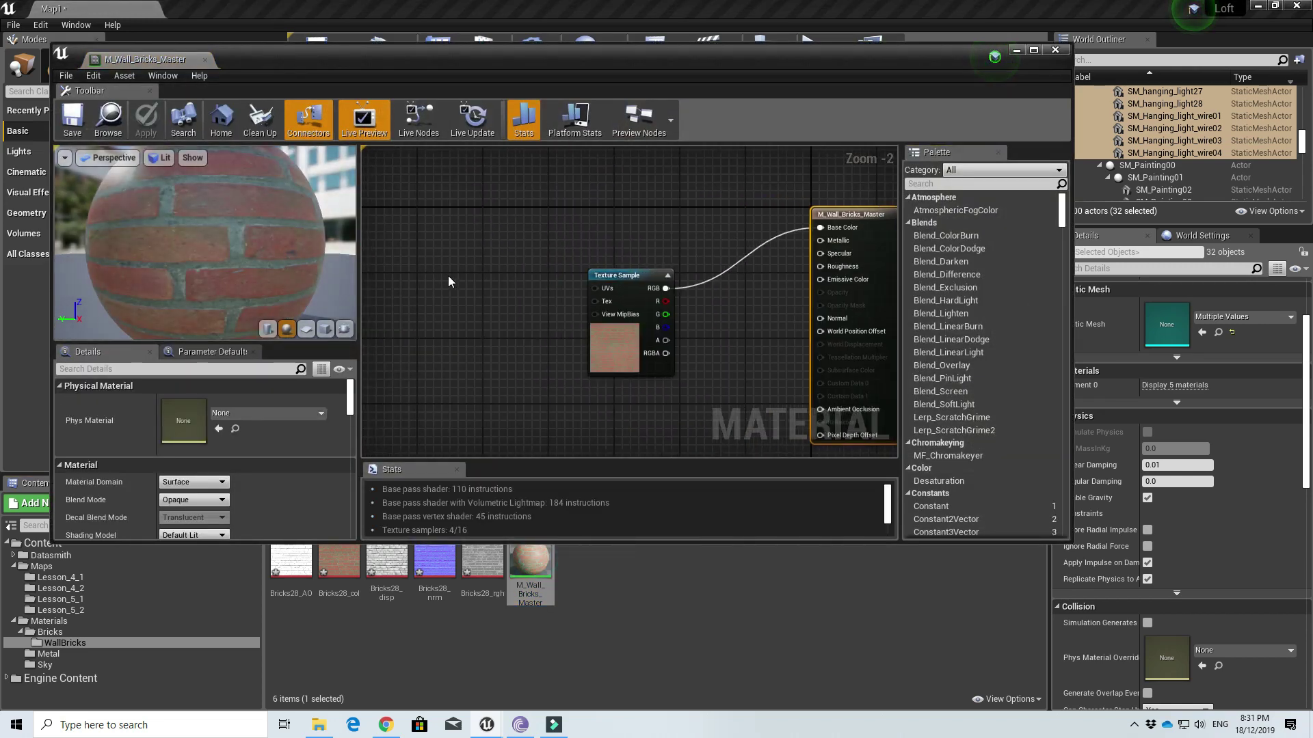
right_click(449, 278)
text(texture)
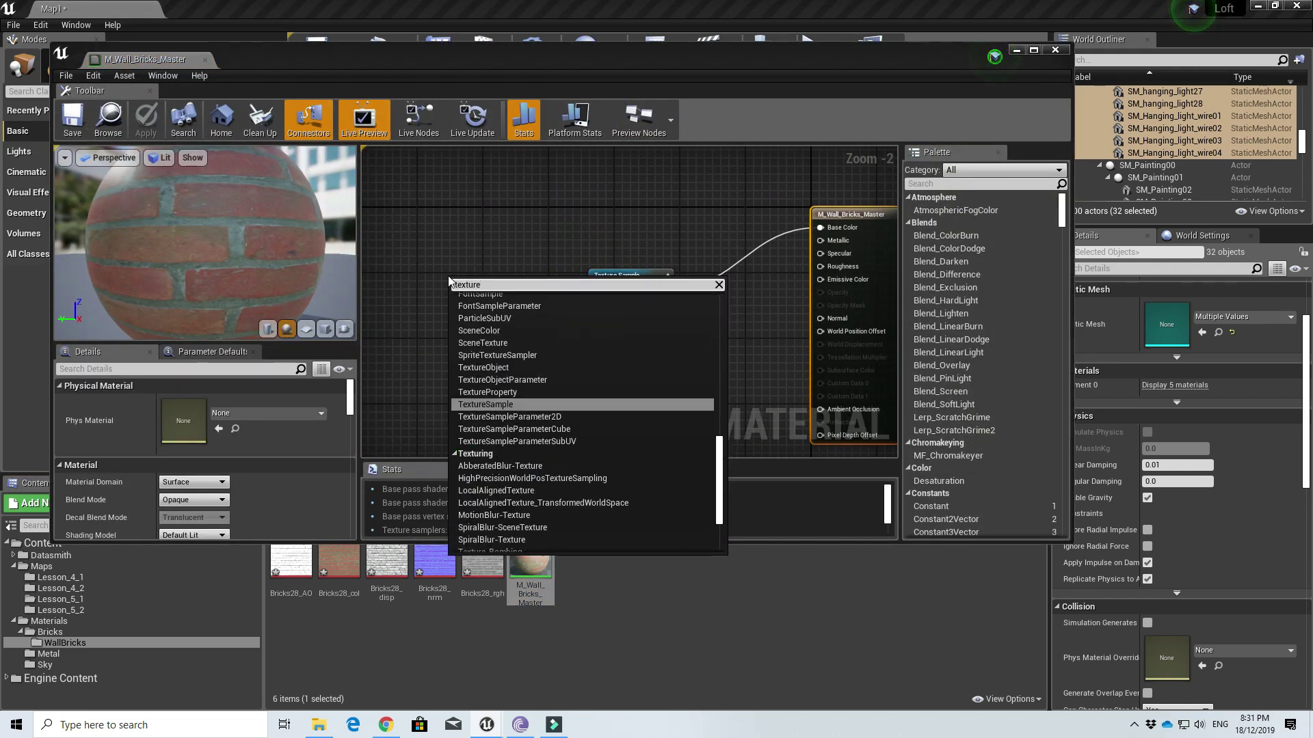
text(coord)
key(Return)
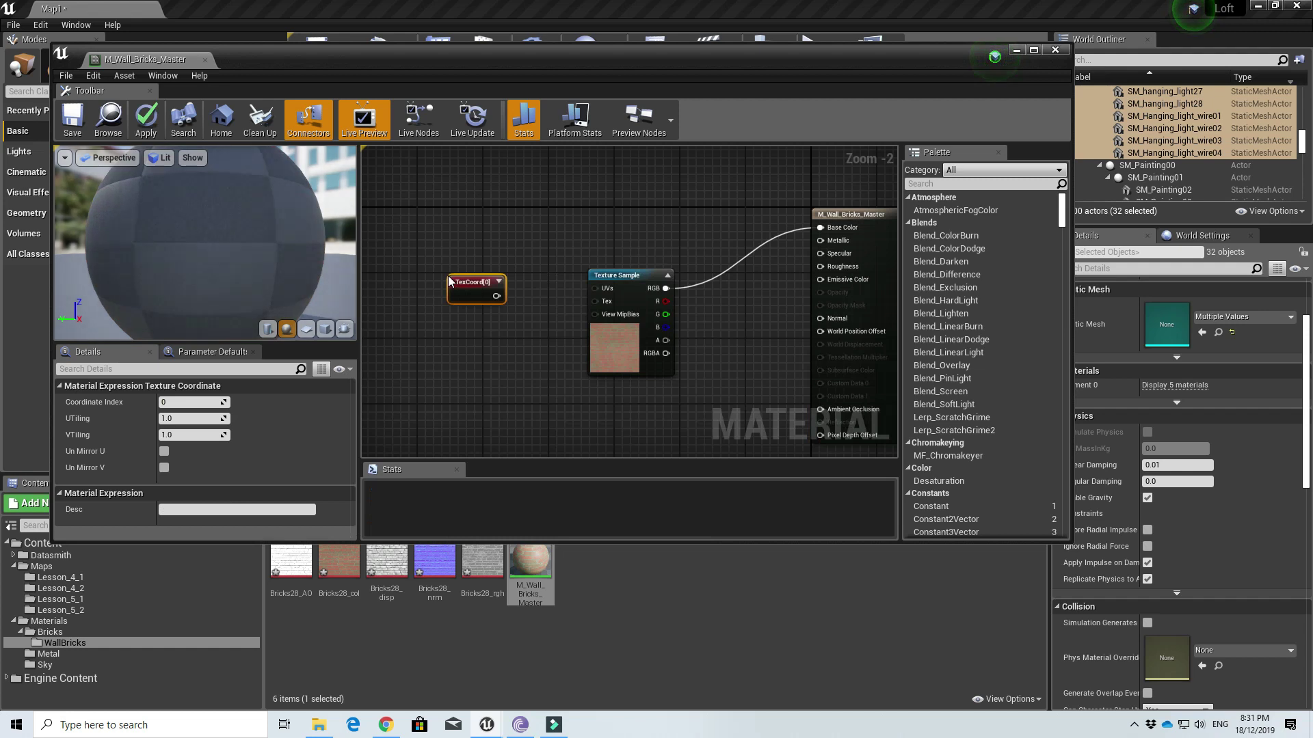
drag(595, 287, 497, 295)
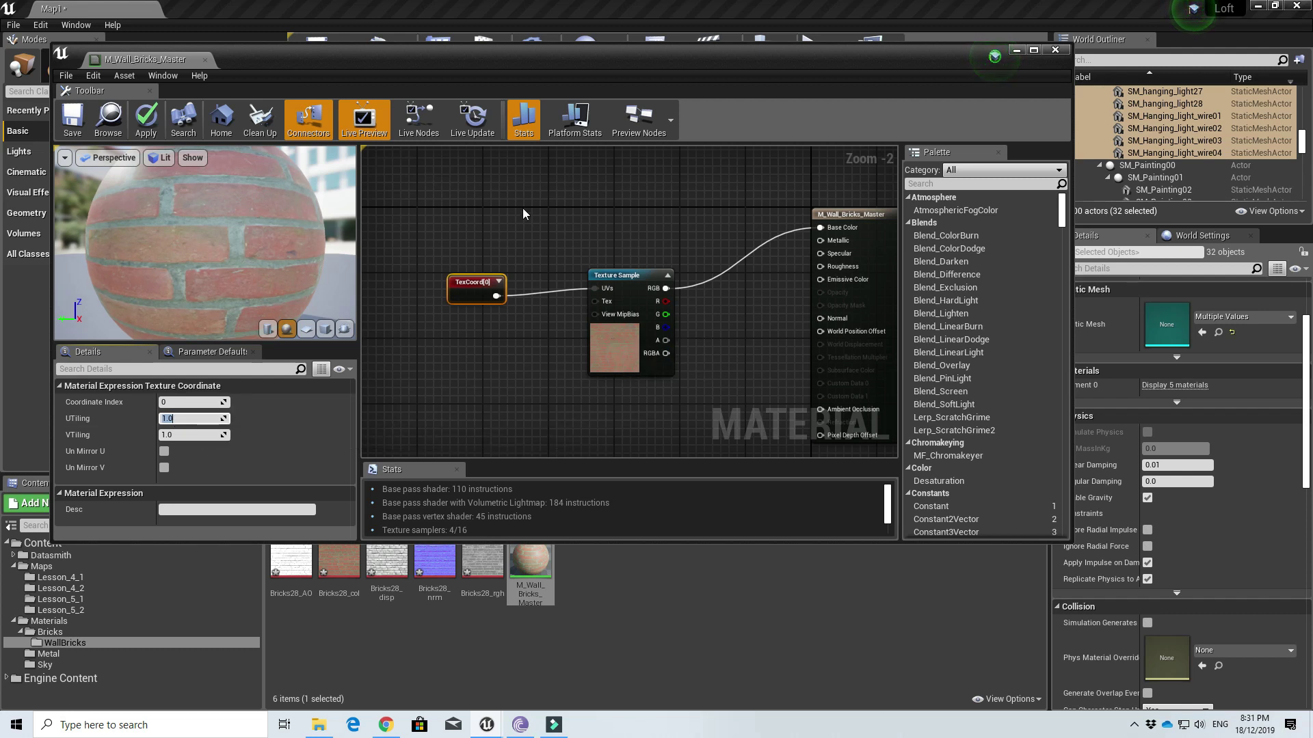
Set the Texture Coordinate's UTiling and VTiling to 5 and save the material with the level's wall in view.
text(5)
click(185, 436)
text(5)
key(Return)
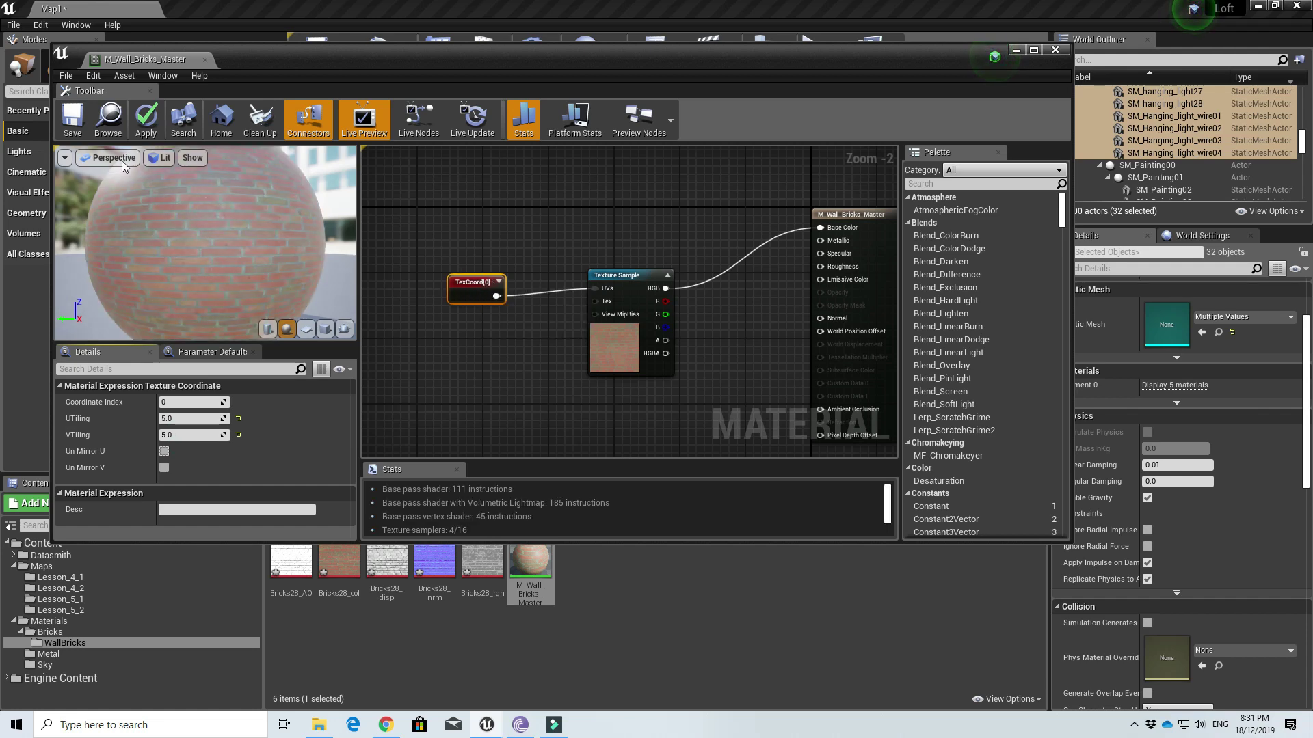
drag(315, 62, 676, 235)
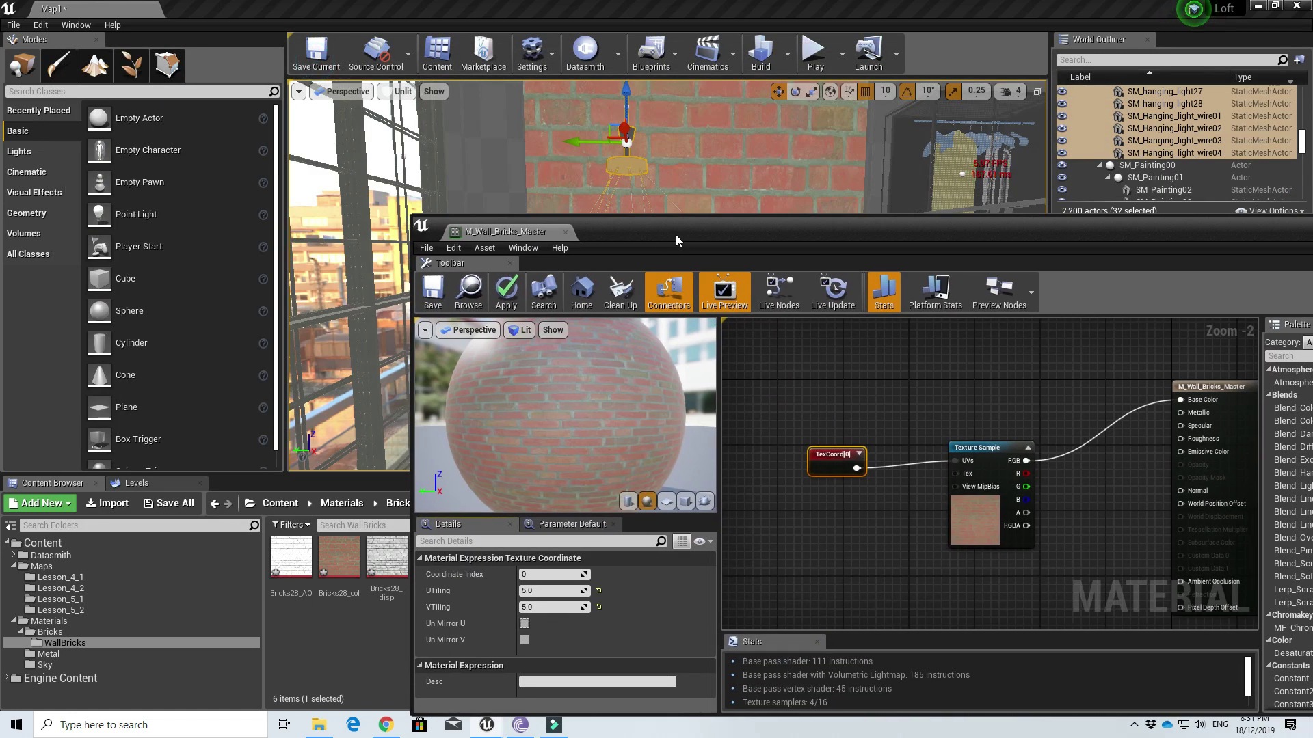
click(429, 290)
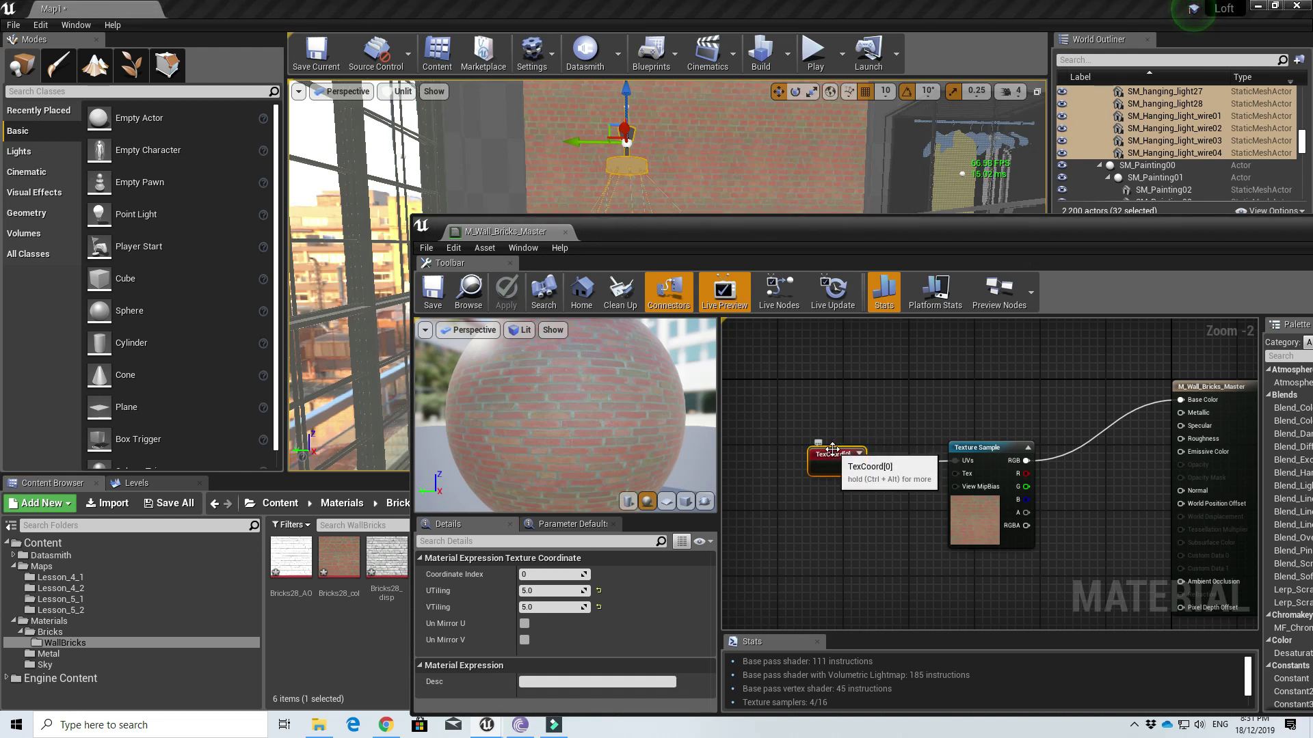
Delete the Texture Coordinate node and move the material editor window clear of the texture thumbnails.
key(Delete)
drag(762, 230, 807, 101)
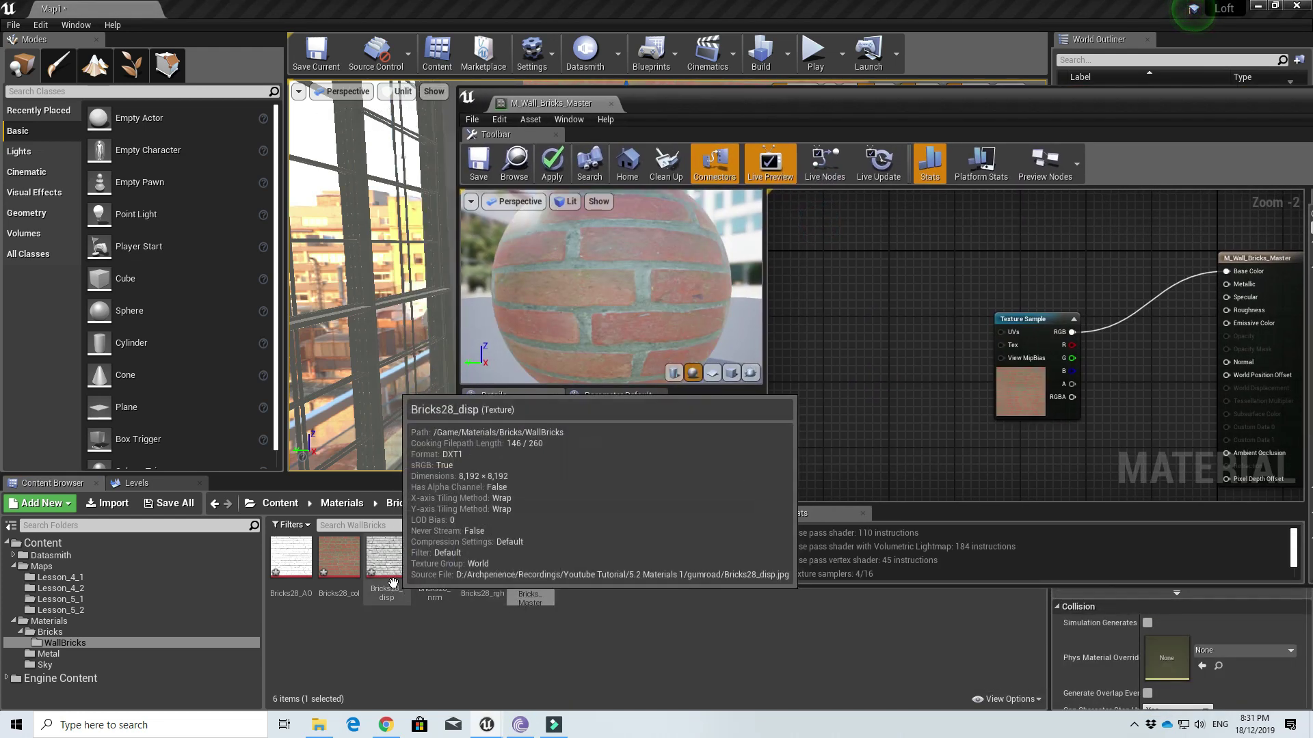
drag(696, 108, 846, 84)
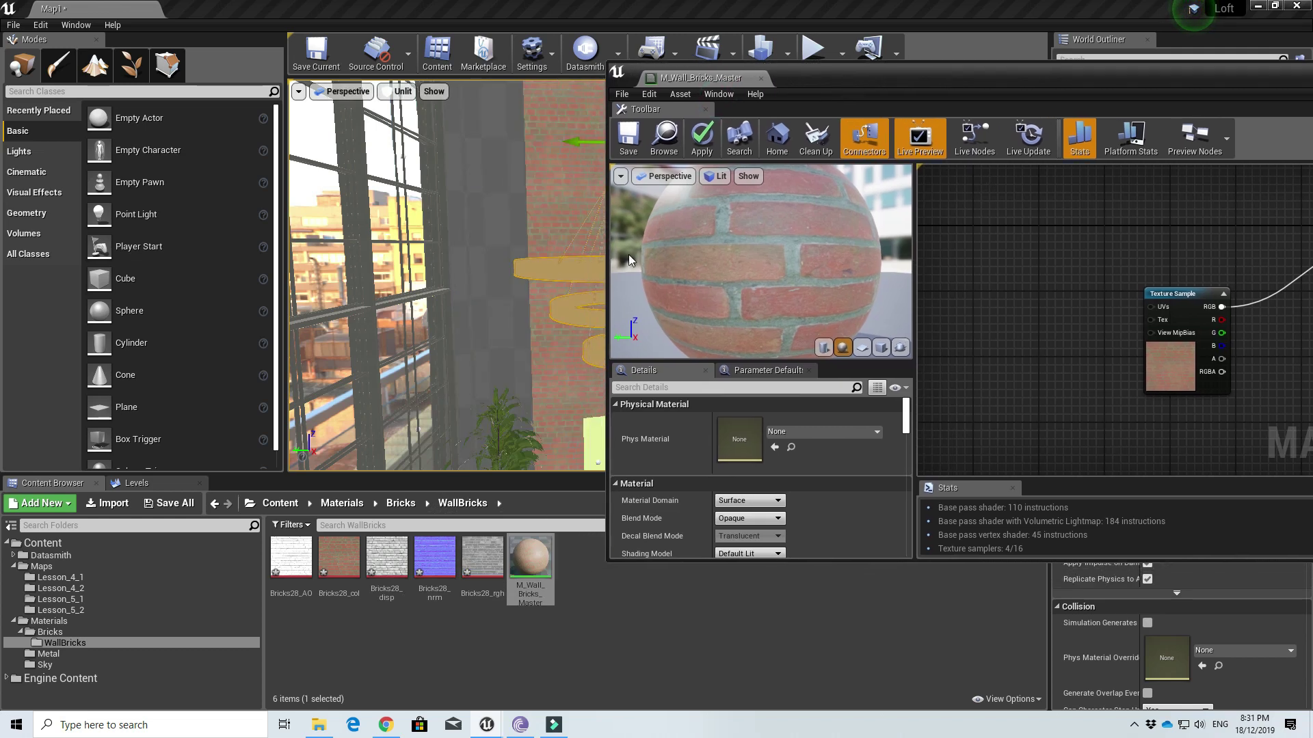
Add a BumpOffset node to the graph ahead of the color Texture Sample.
click(379, 575)
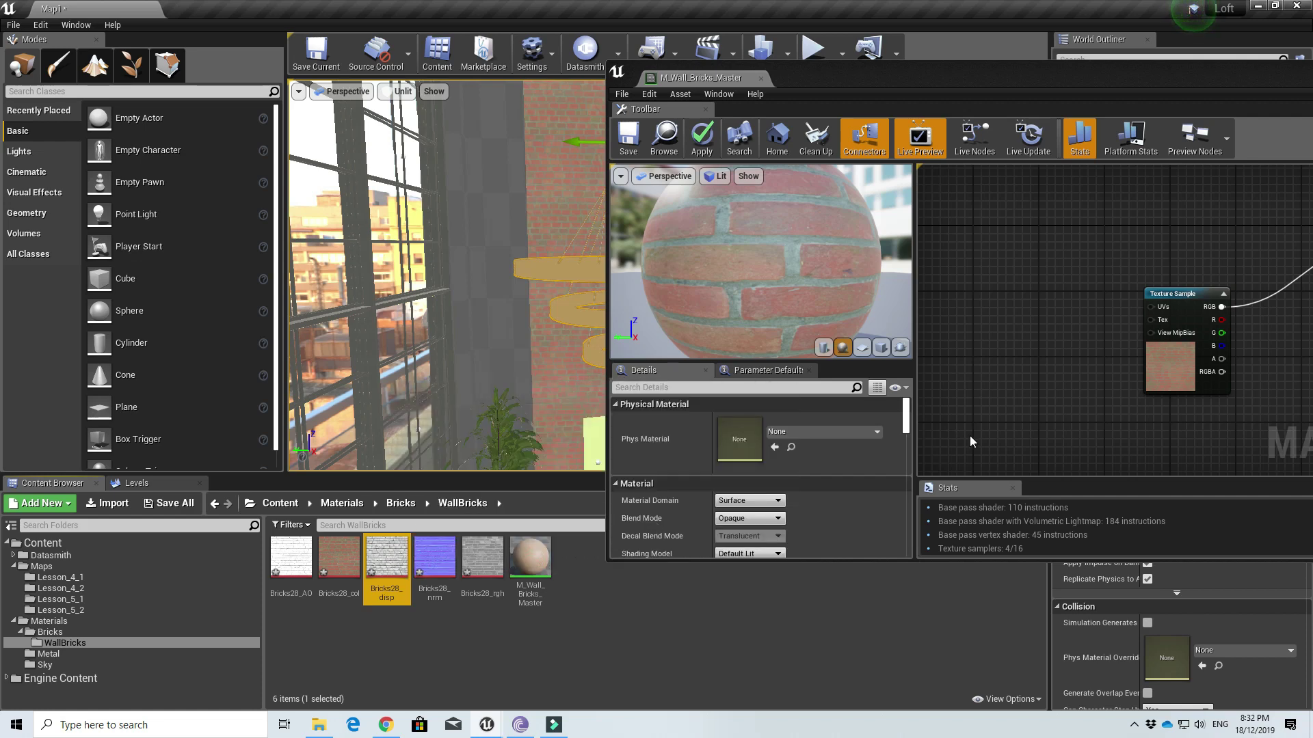
right_click(1011, 267)
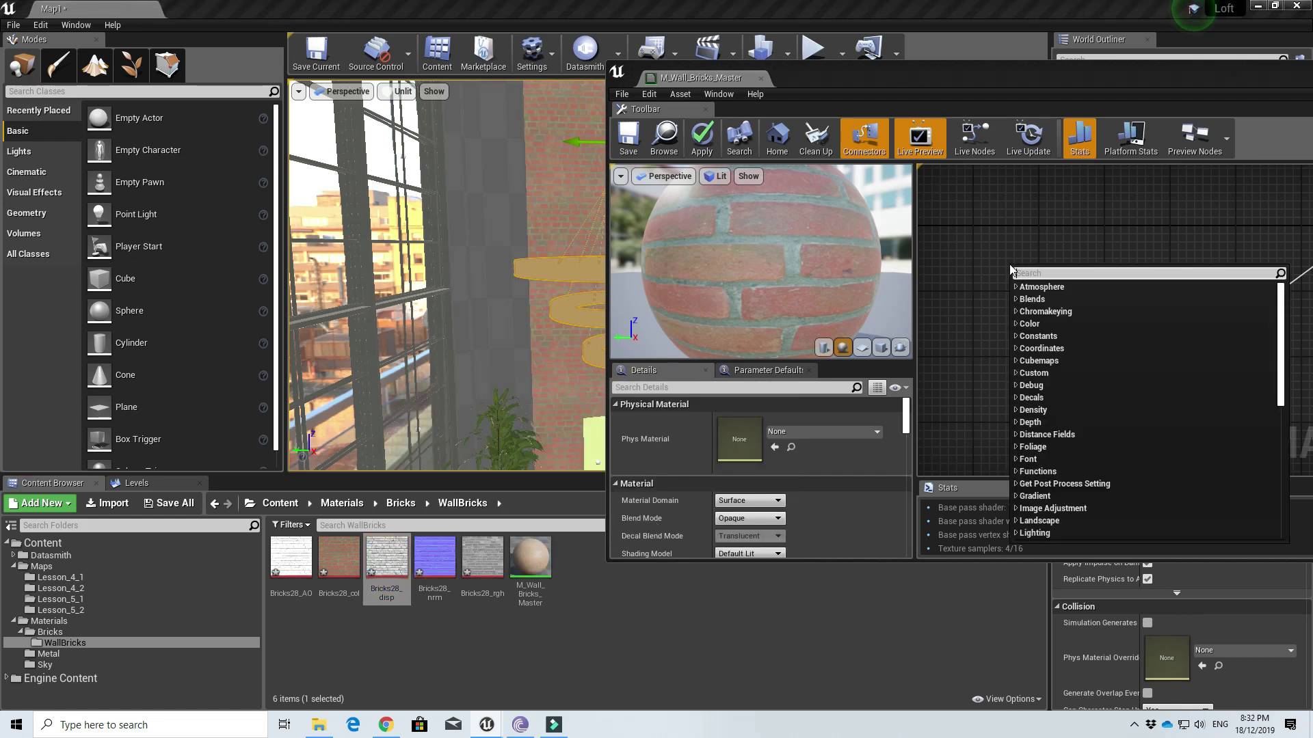
text(bump)
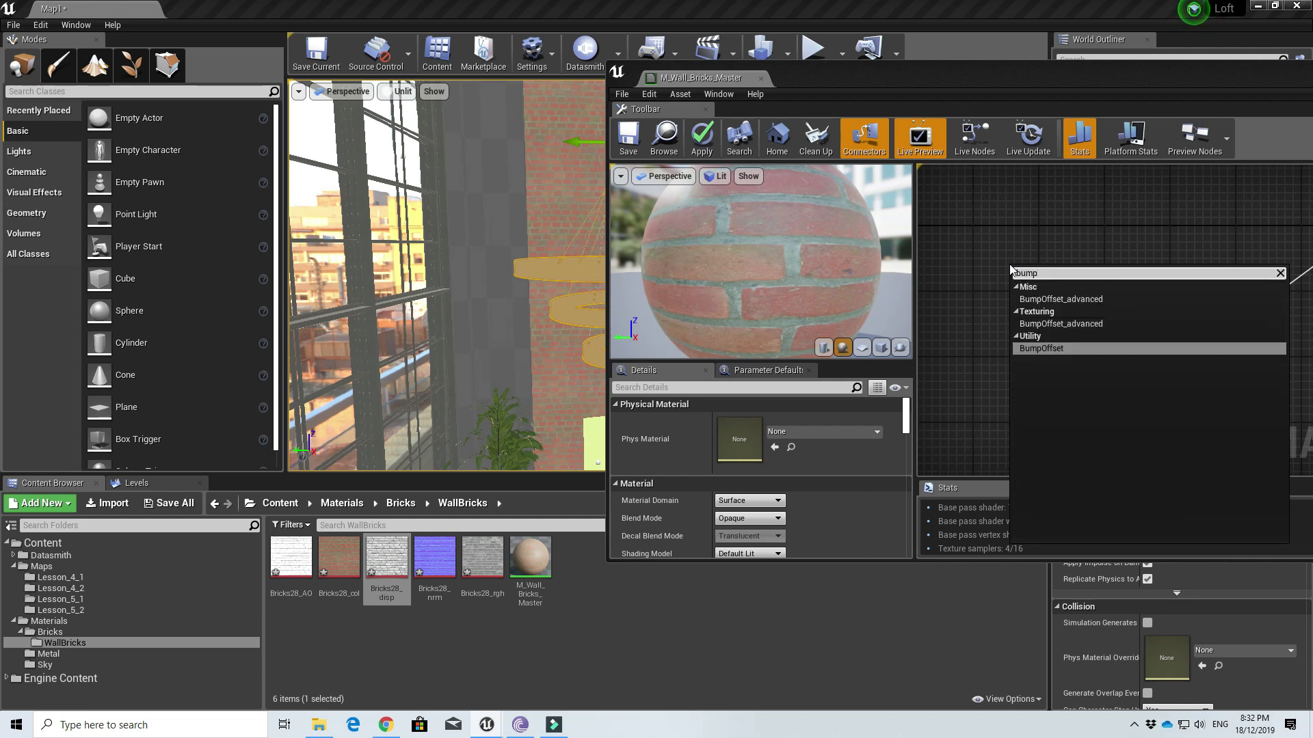
key(Return)
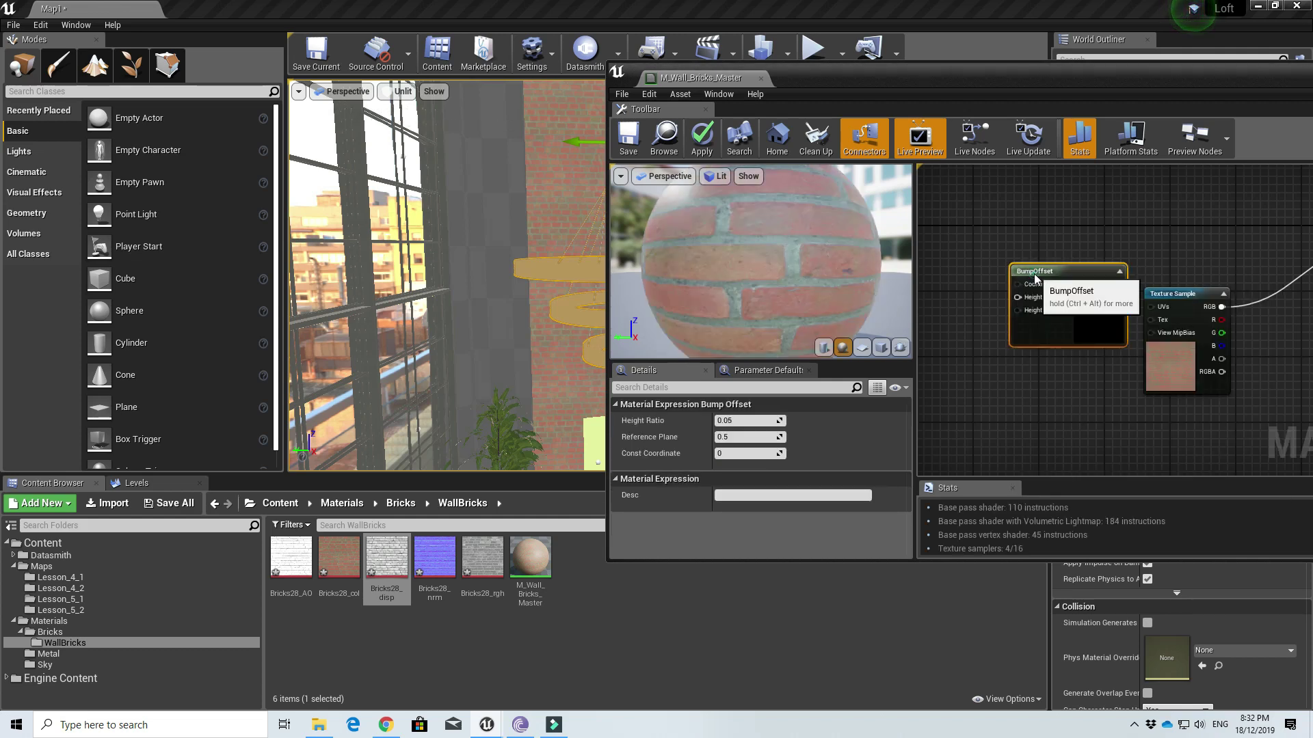
right_drag(986, 207, 1057, 232)
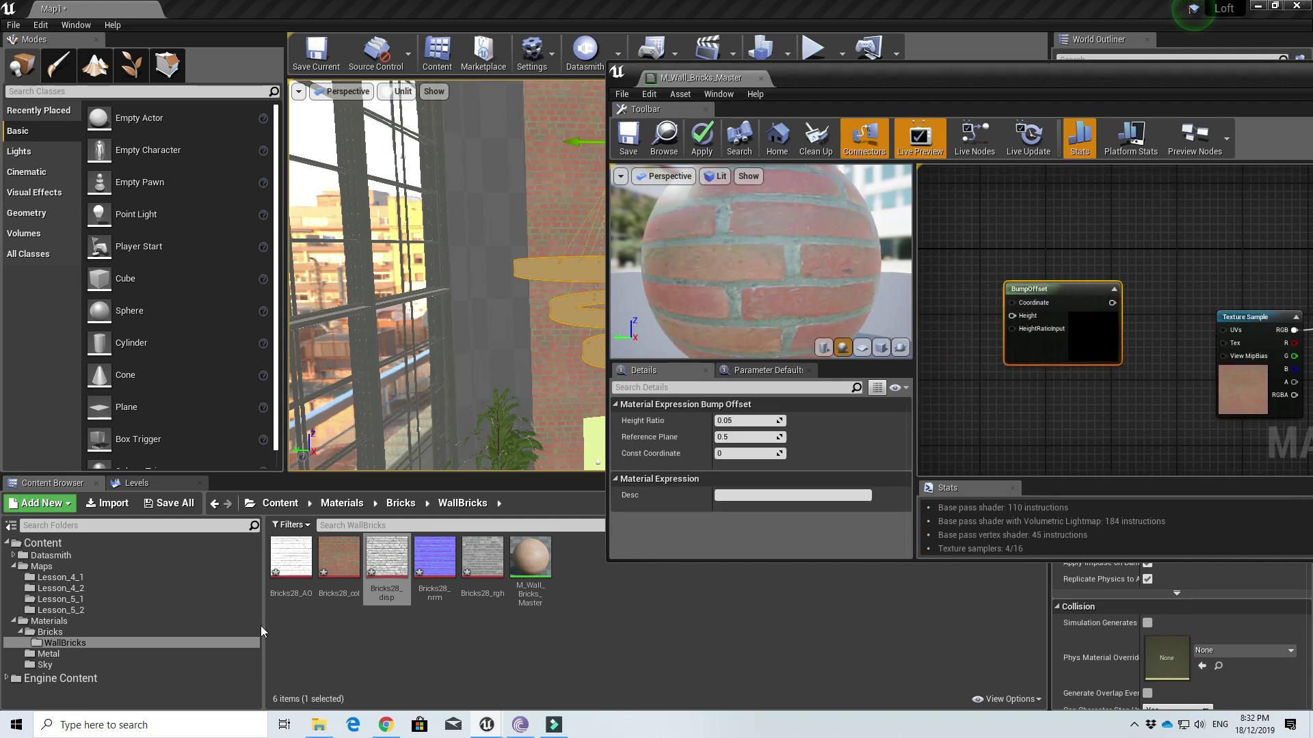
Place Bricks28_disp as a Texture Sample, connecting its R output to BumpOffset's Height and BumpOffset's output to the color sample's UVs.
drag(386, 557, 944, 215)
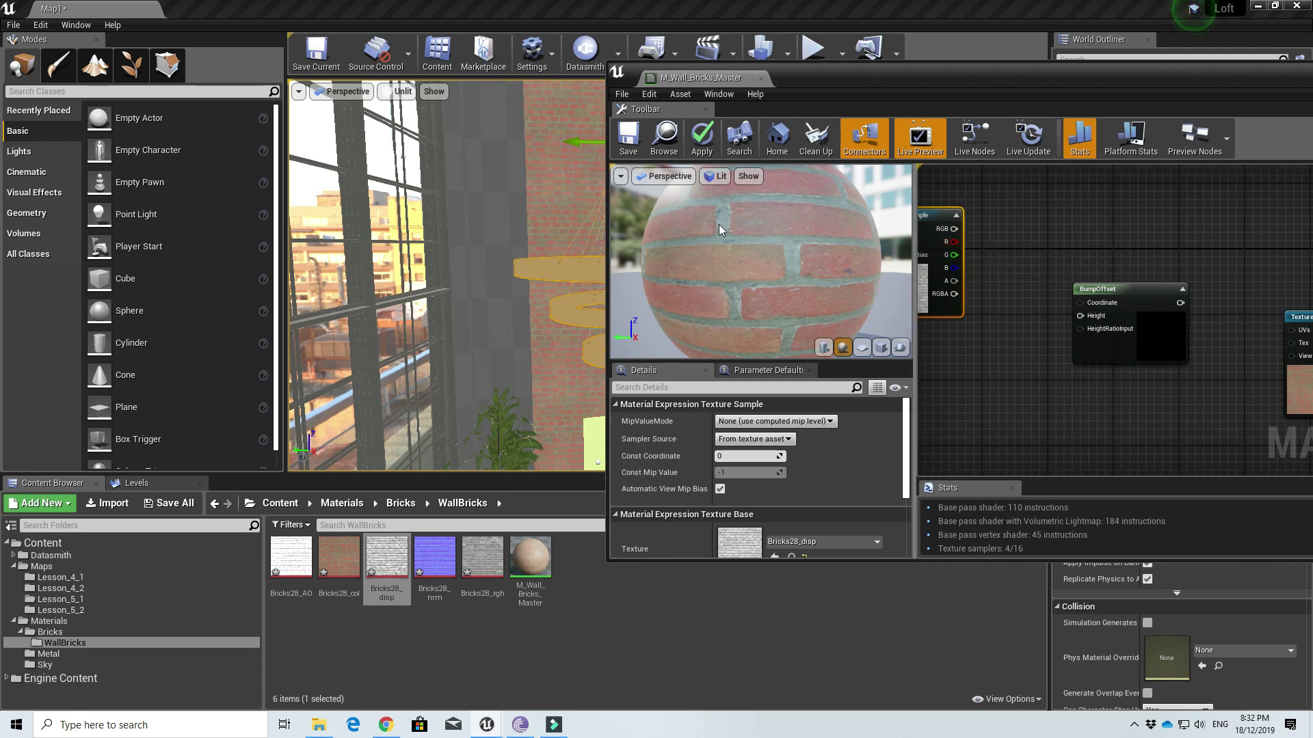
drag(954, 241, 1081, 316)
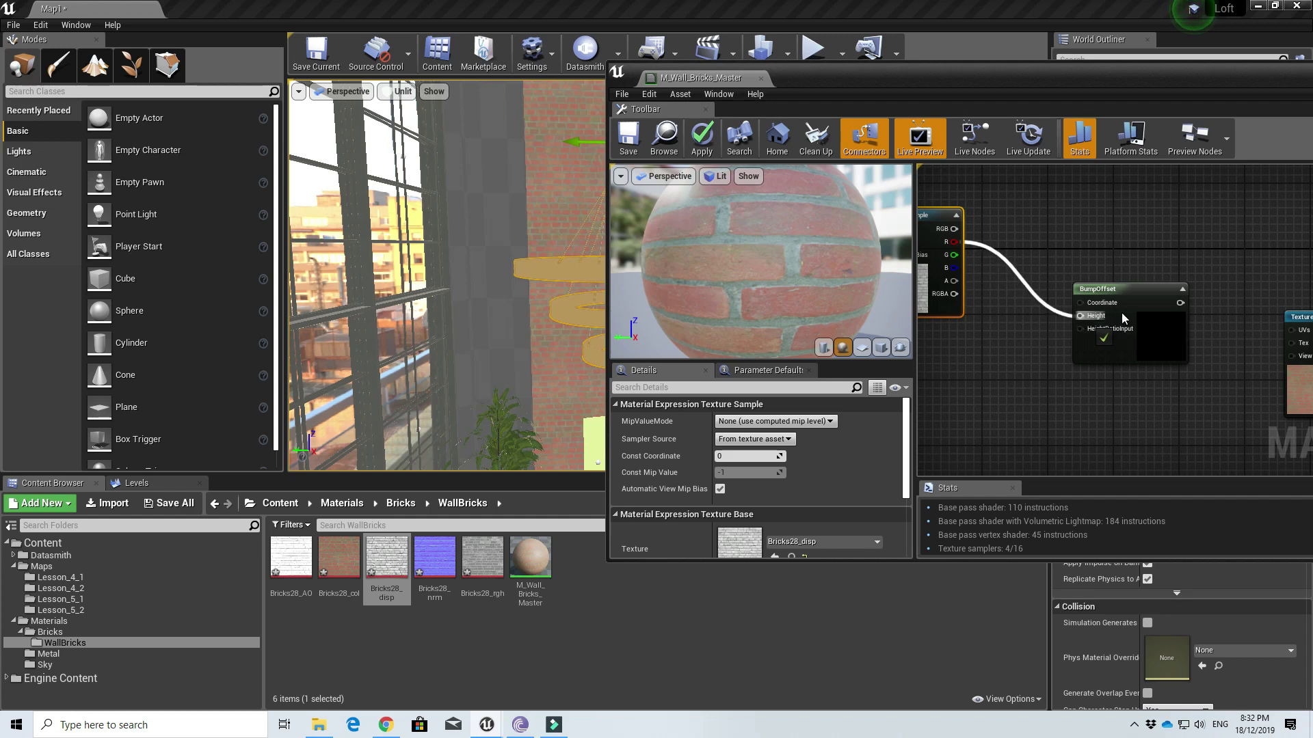
drag(1180, 302, 1283, 334)
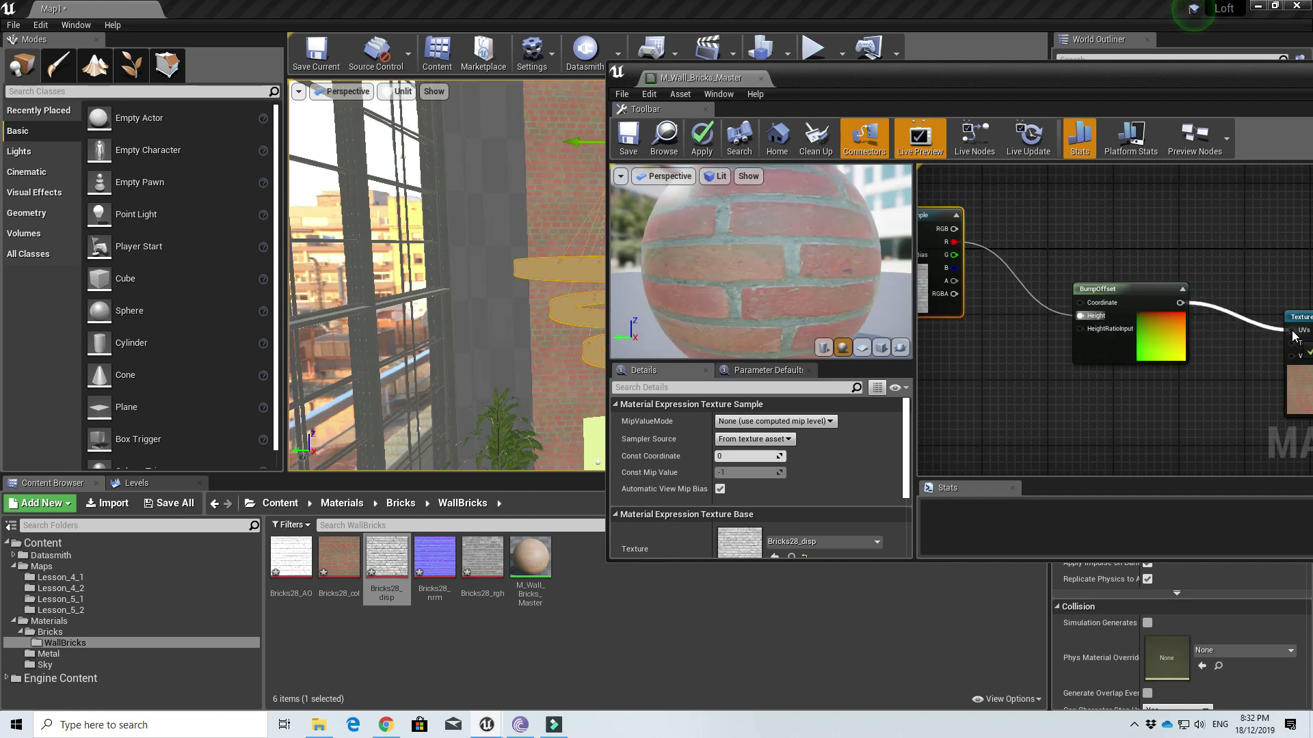
right_drag(1163, 394, 999, 393)
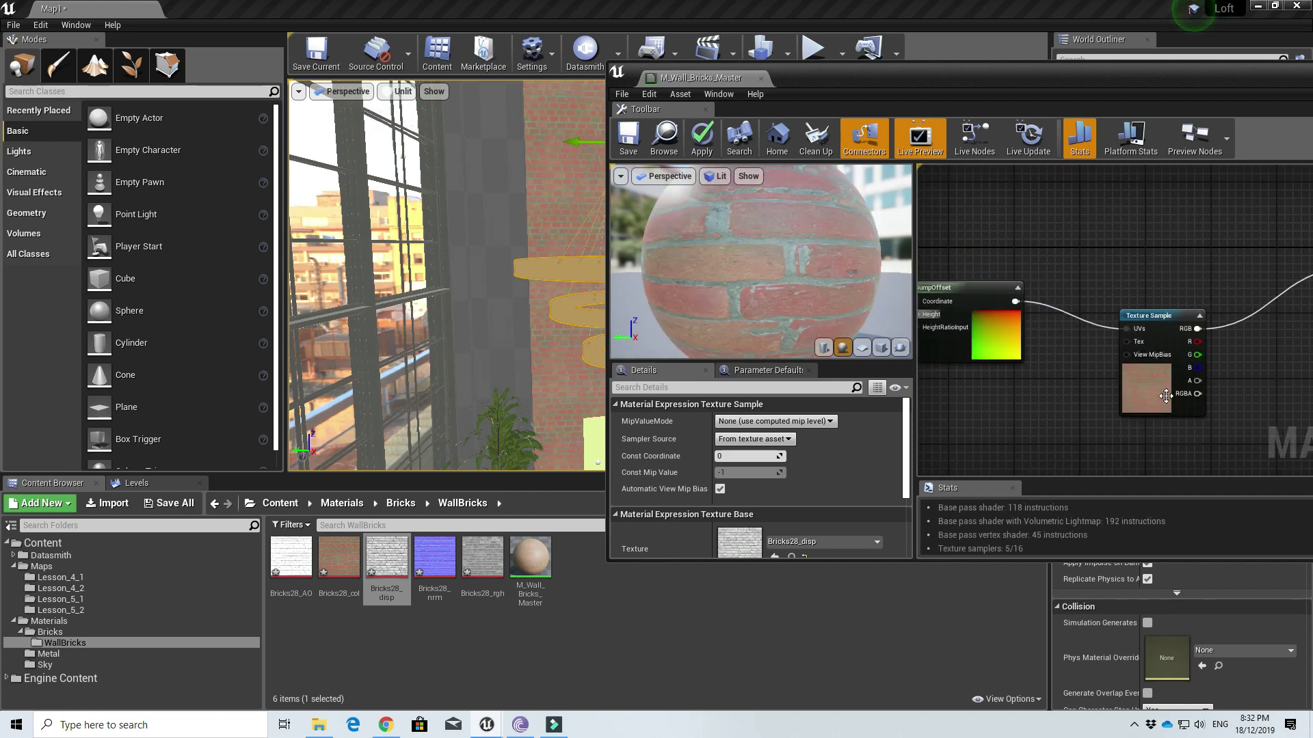
Examine the node chain from the displacement sample through BumpOffset and the color sample to the material inputs.
right_drag(1229, 385, 1139, 382)
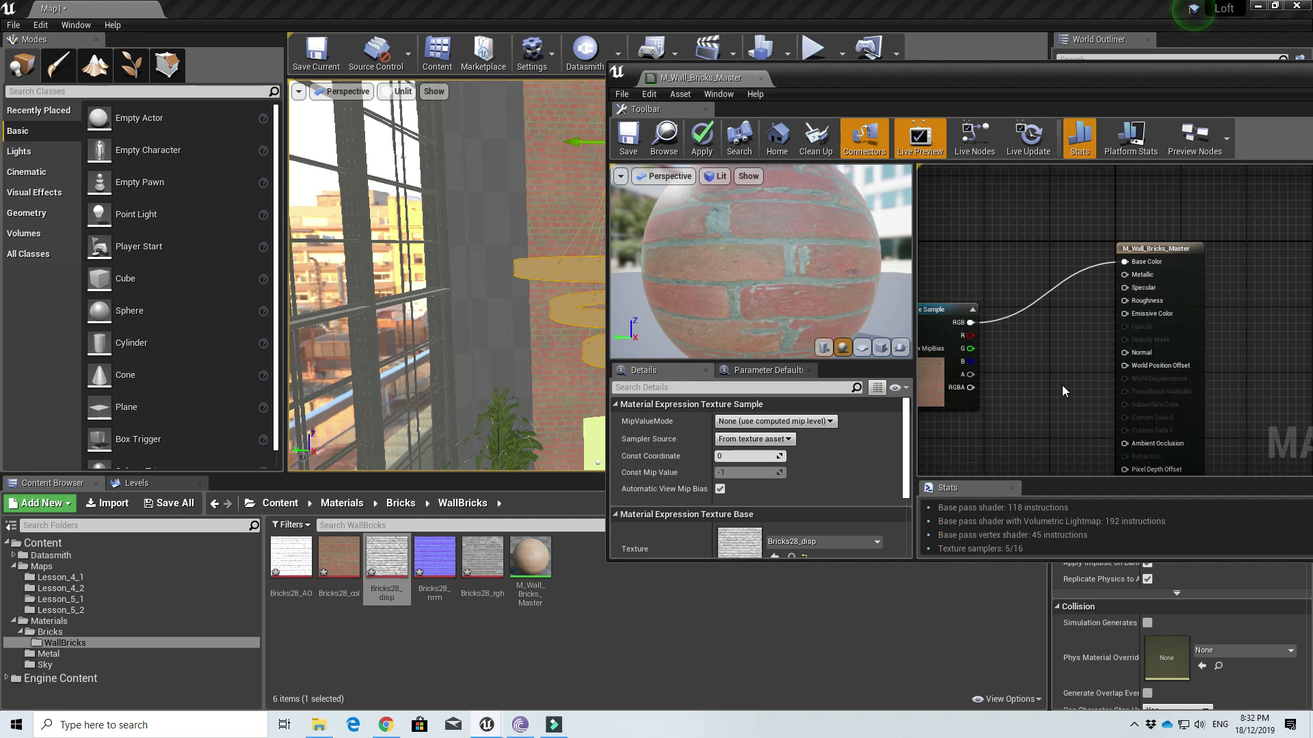
scroll(1048, 346, down, 2)
right_drag(1027, 377, 1162, 391)
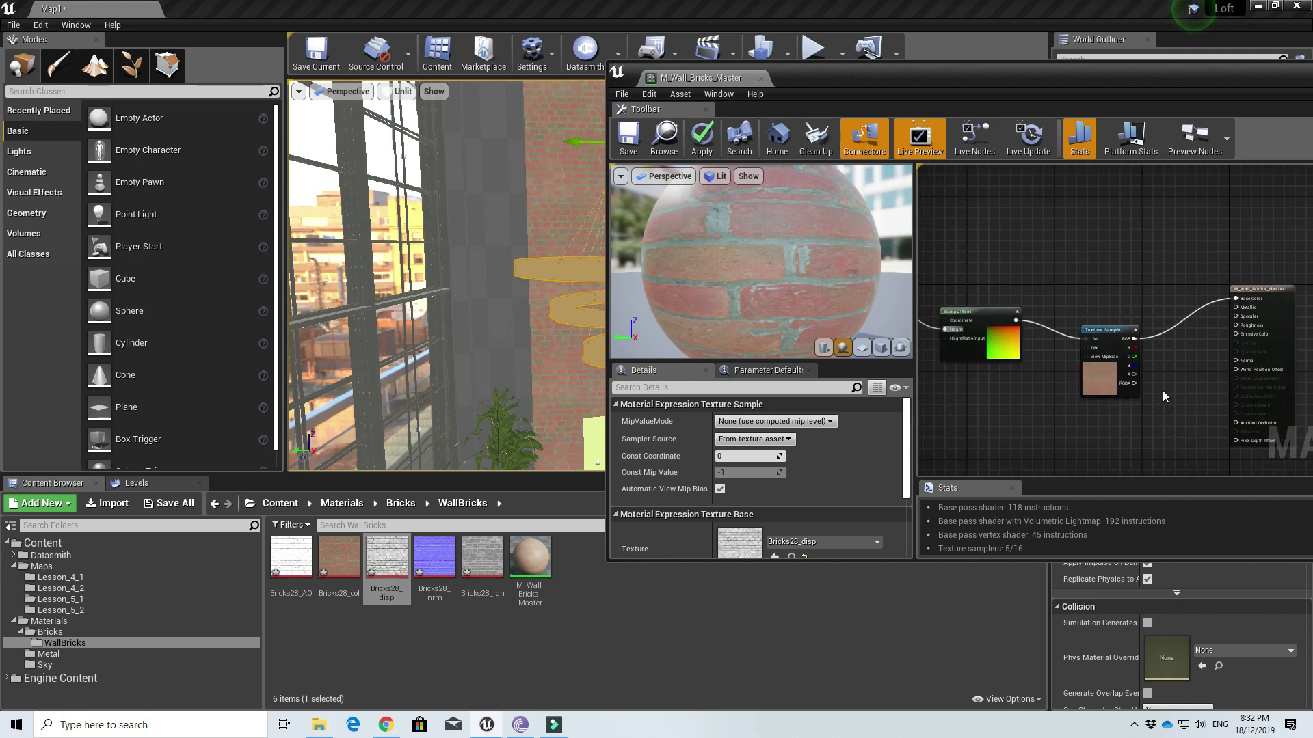
right_drag(985, 342, 1062, 332)
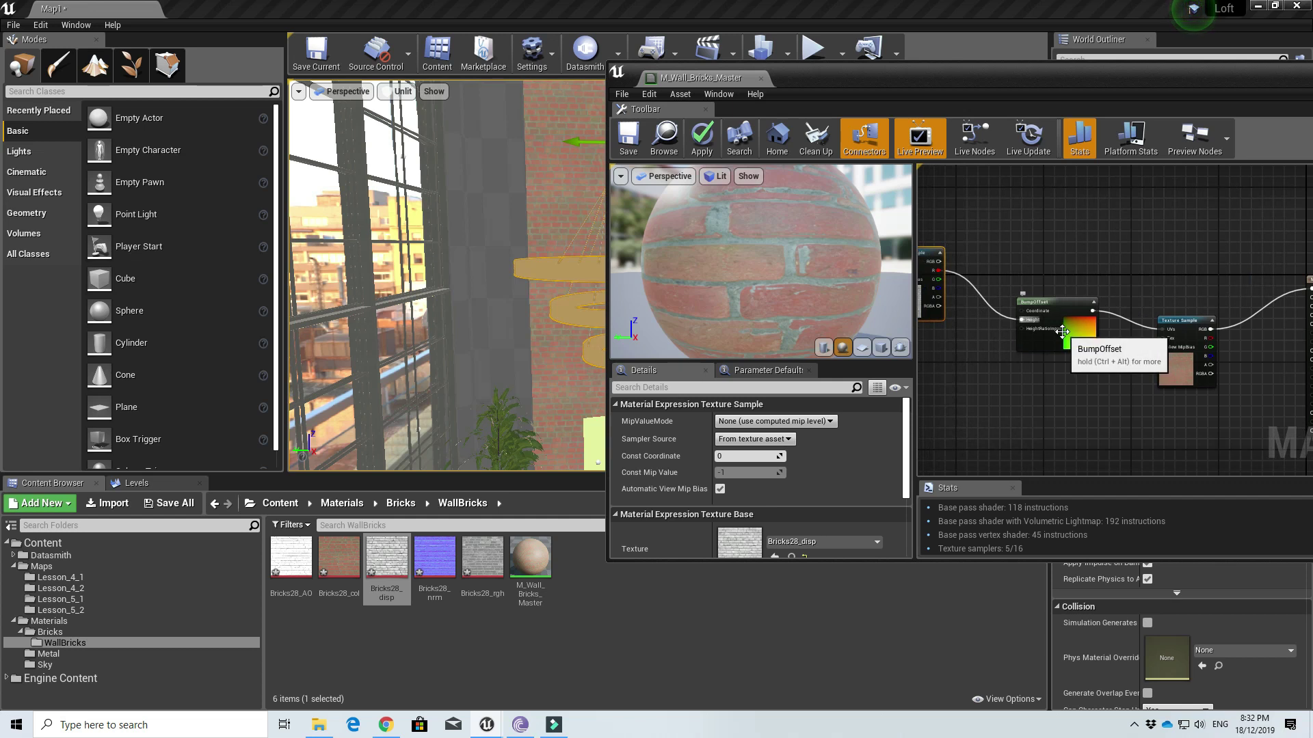
right_drag(1221, 402, 1020, 403)
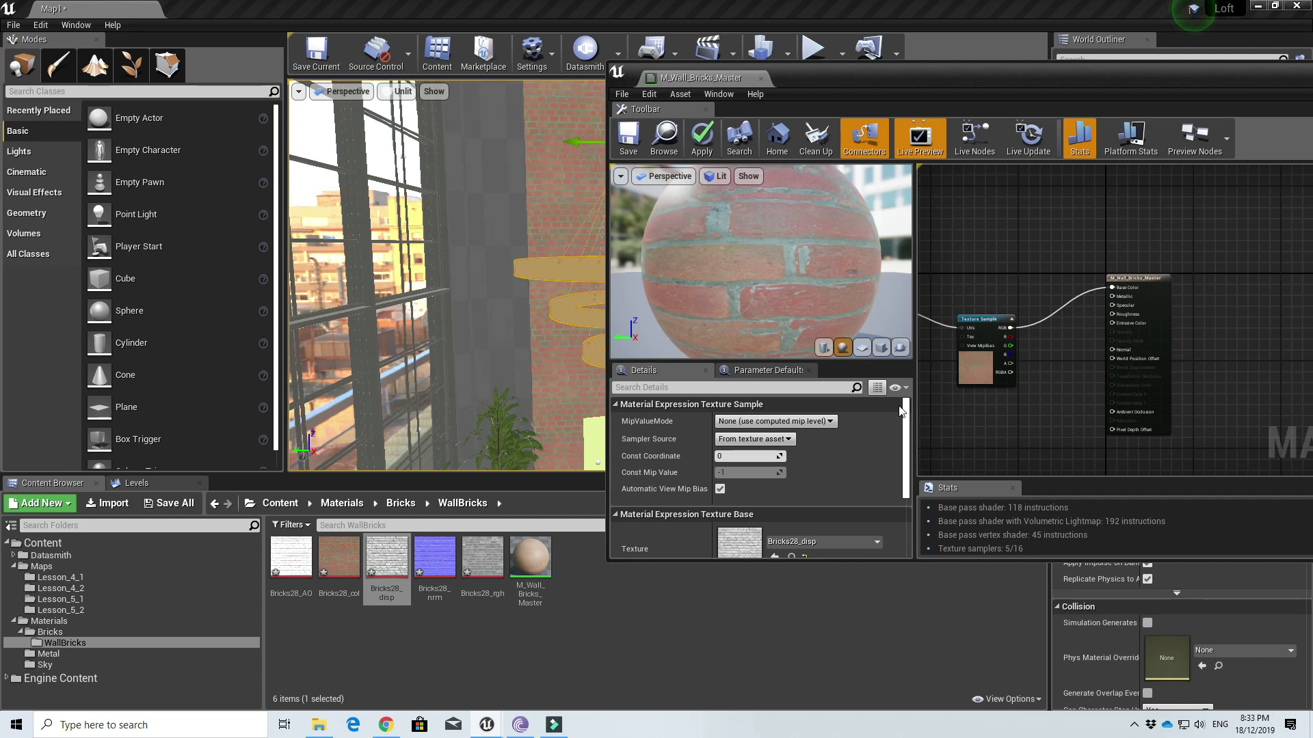
right_drag(984, 378, 1164, 406)
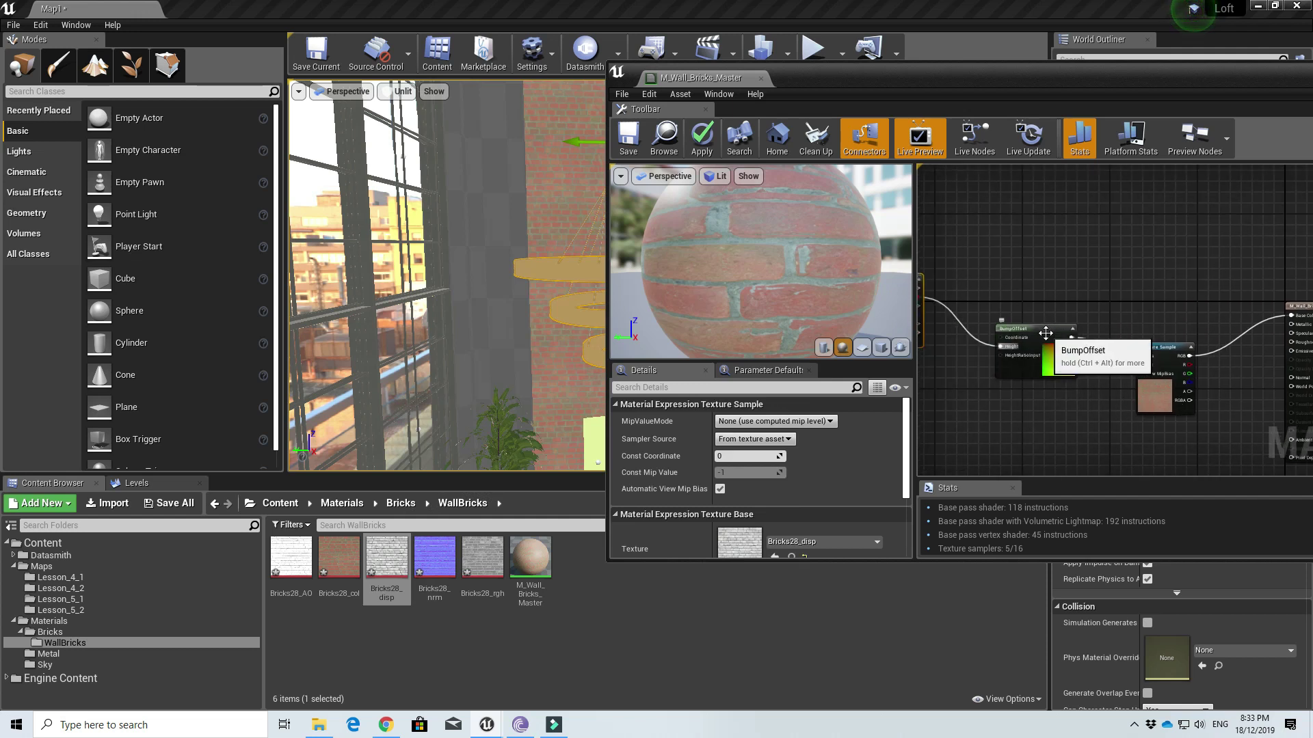
right_drag(1196, 380, 1150, 358)
right_drag(1064, 350, 1153, 357)
Delete the Bricks28_disp Texture Sample and BumpOffset nodes, and add a LinearInterpolate node ahead of the color Texture Sample.
drag(921, 232, 1114, 372)
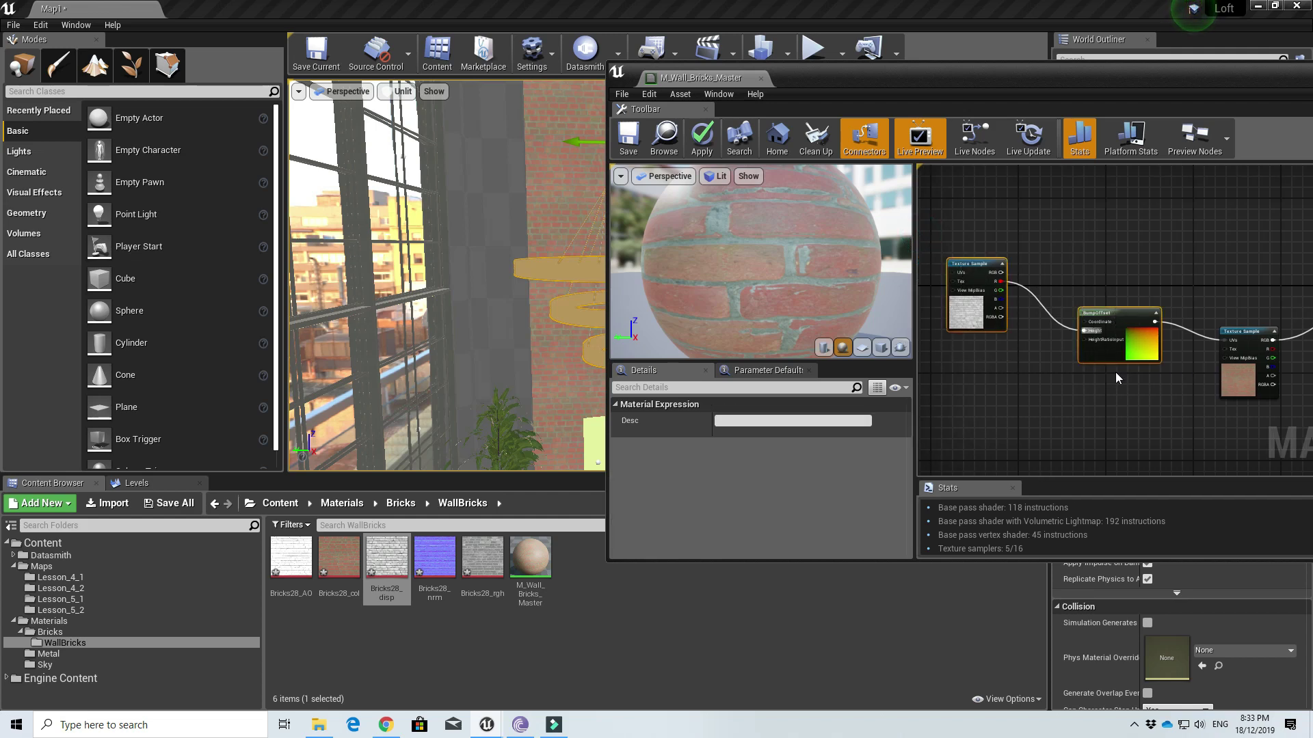
key(Delete)
right_click(1101, 295)
text(line)
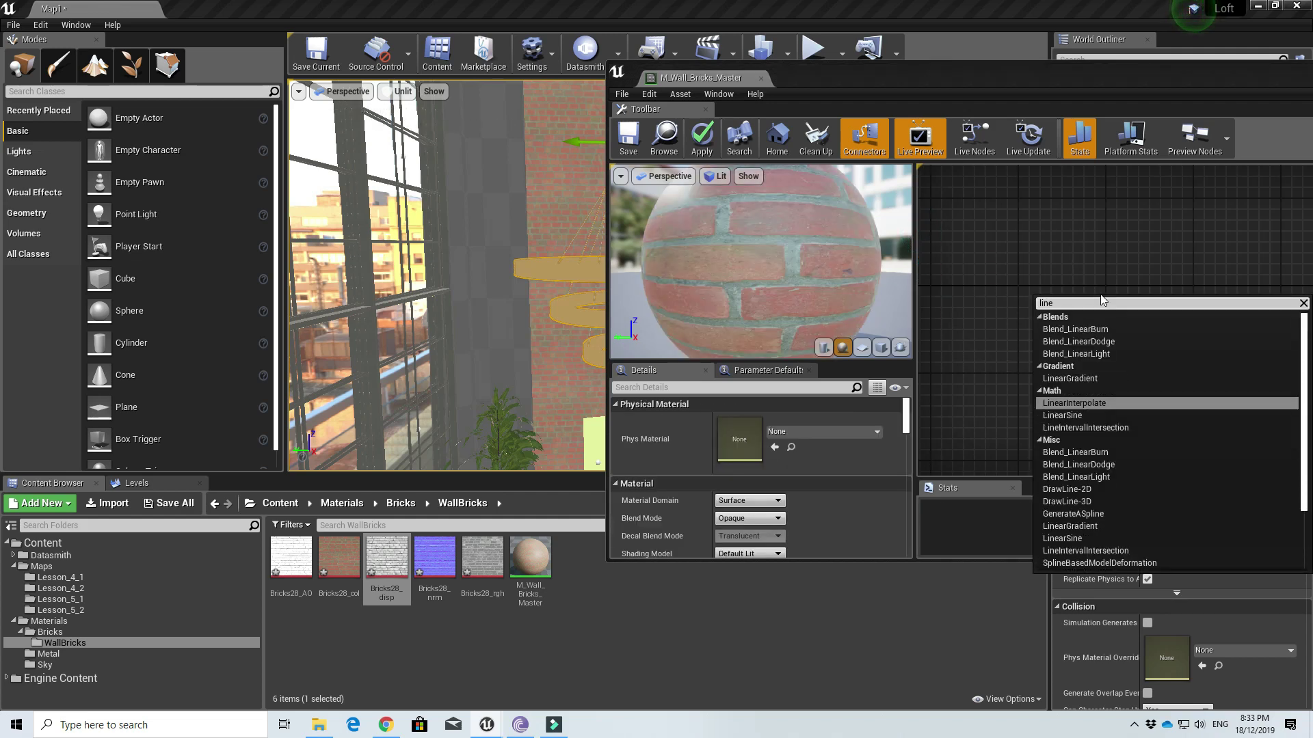
key(Return)
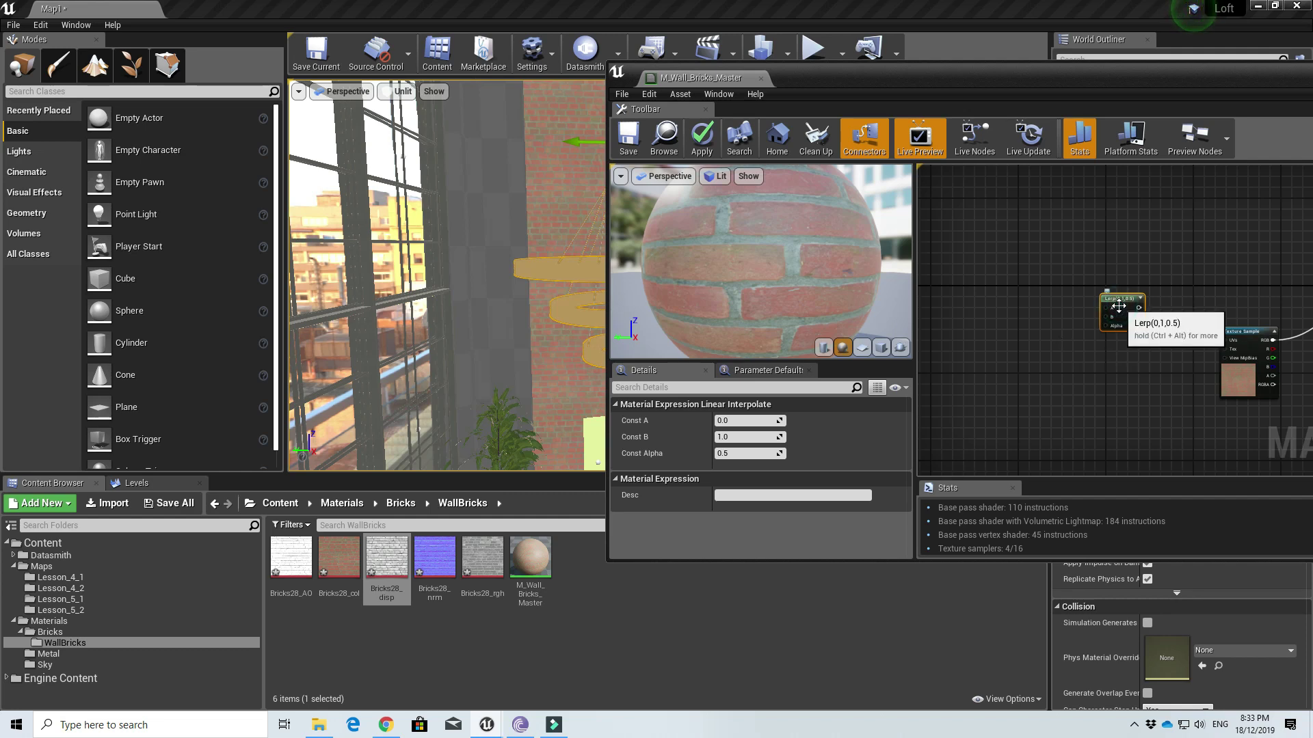
Delete the LinearInterpolate node from the material graph and maximize the material editor window.
key(Delete)
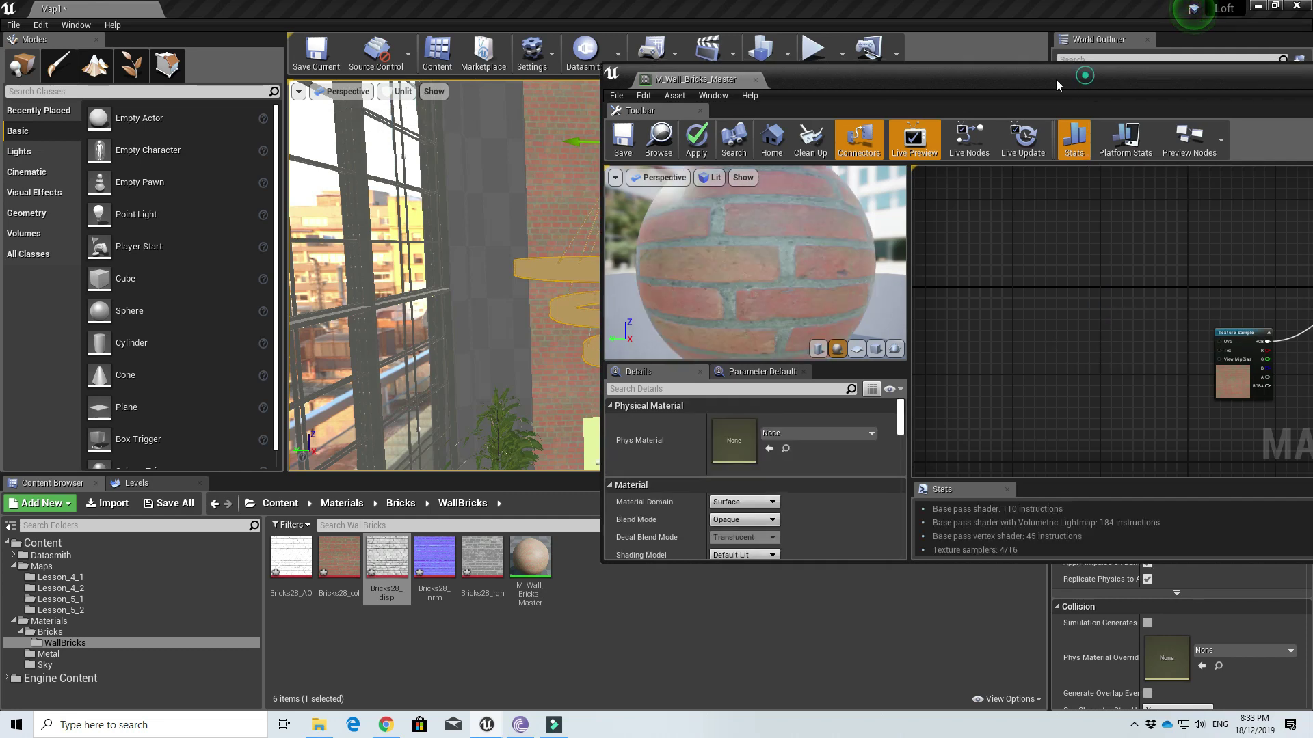
drag(1085, 75, 717, 96)
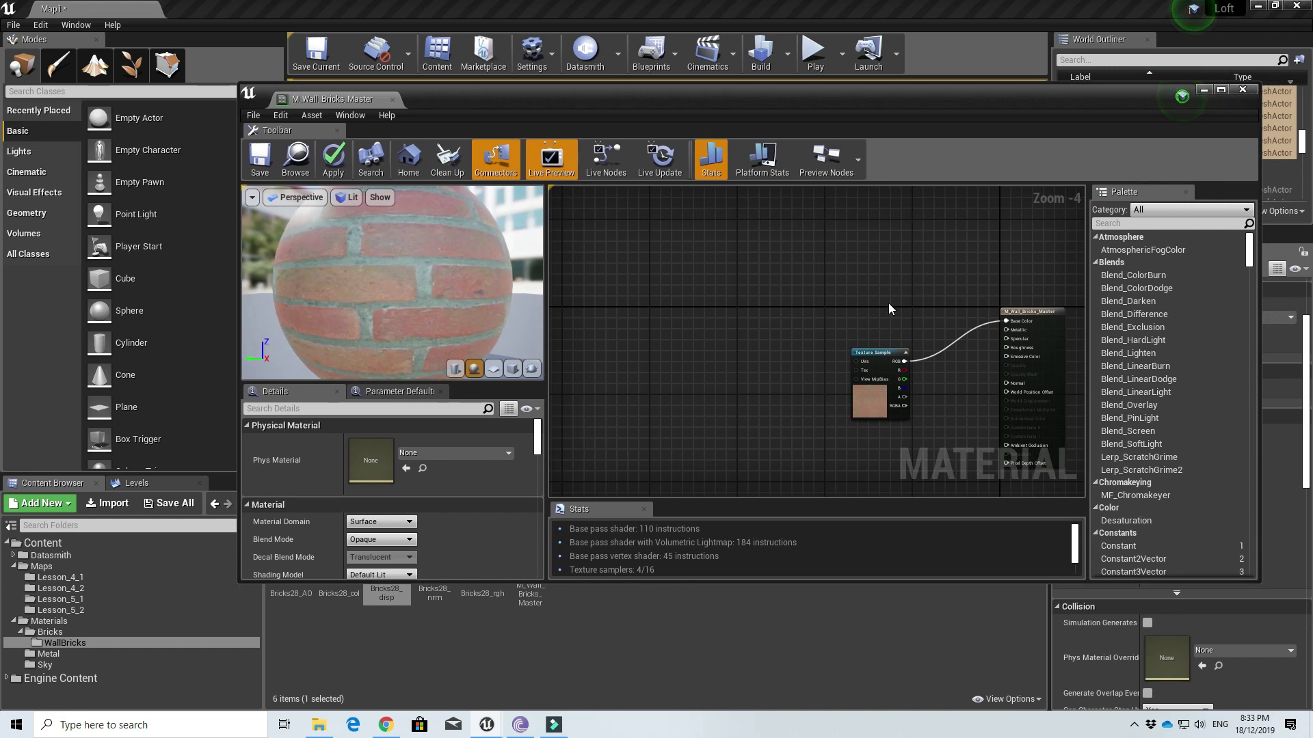
click(834, 97)
drag(833, 97, 769, 87)
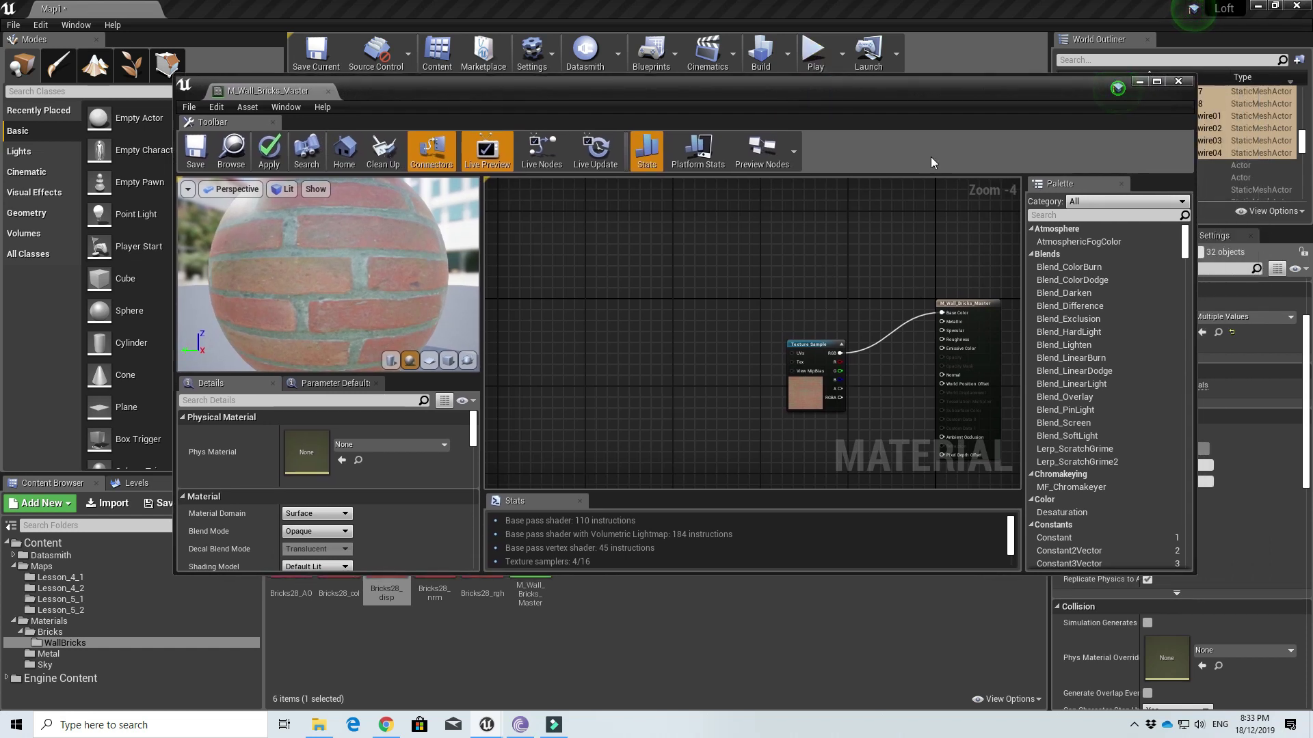
click(1157, 81)
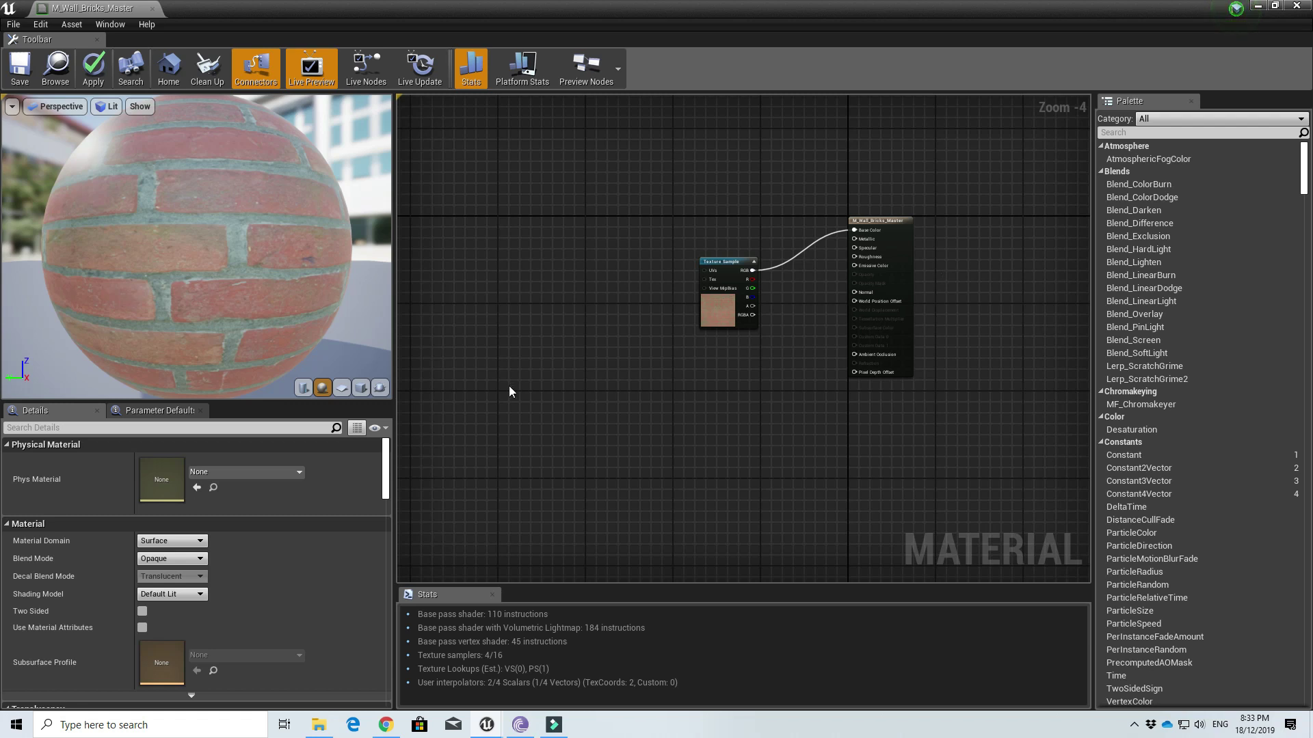
Look at the Bricks #28 texture page in Chrome, return to Unreal Engine and minimize the material editor.
click(385, 723)
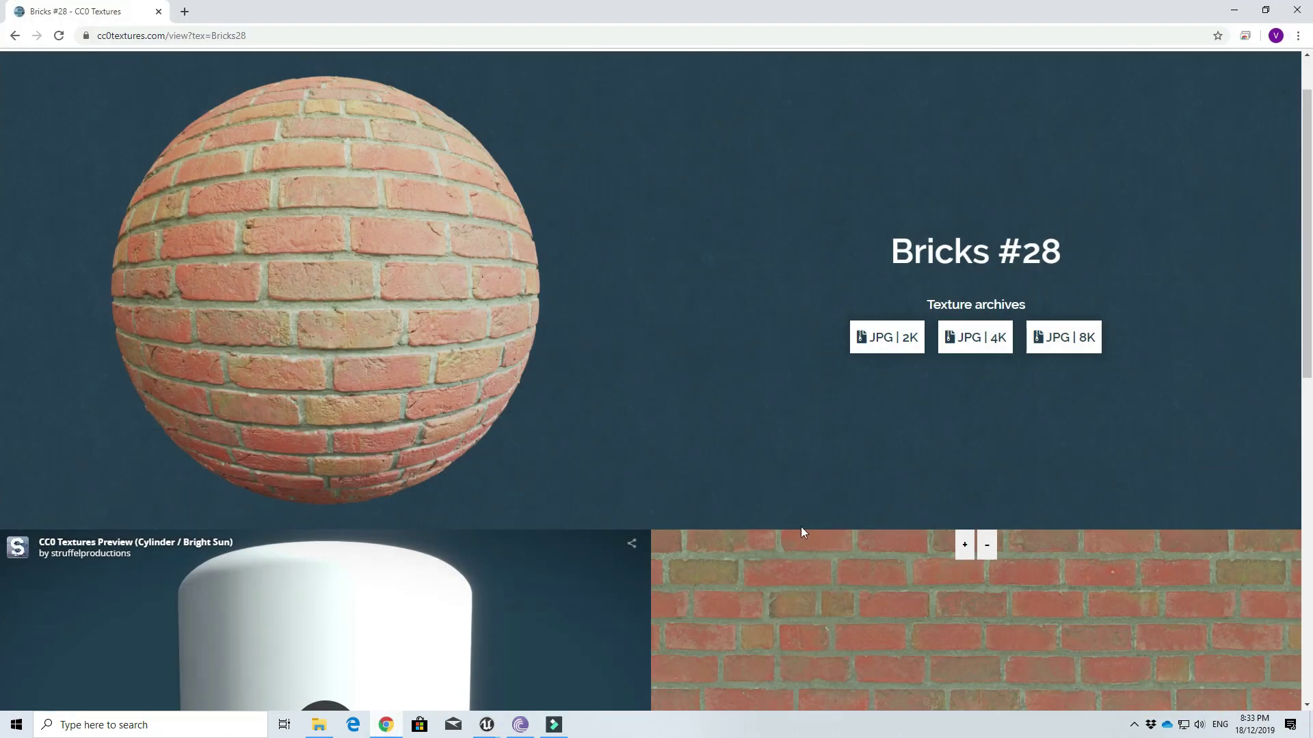
click(486, 724)
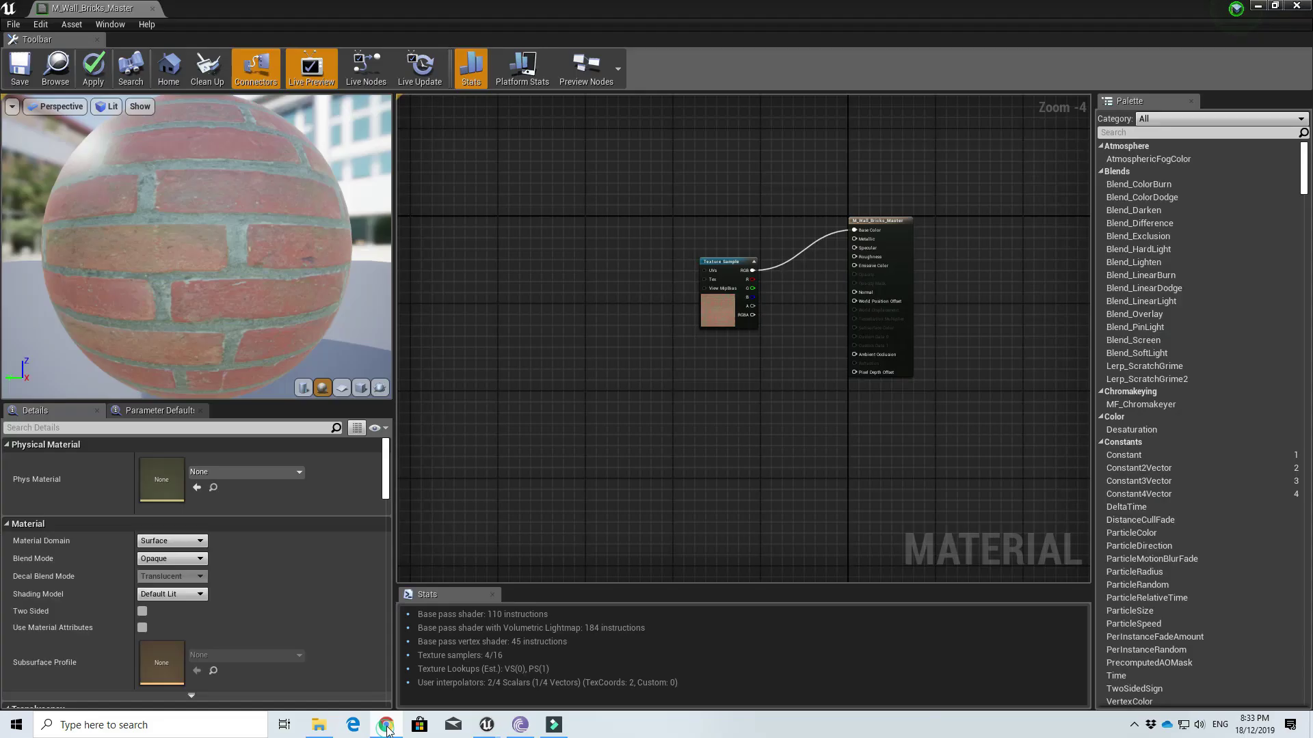
click(1256, 5)
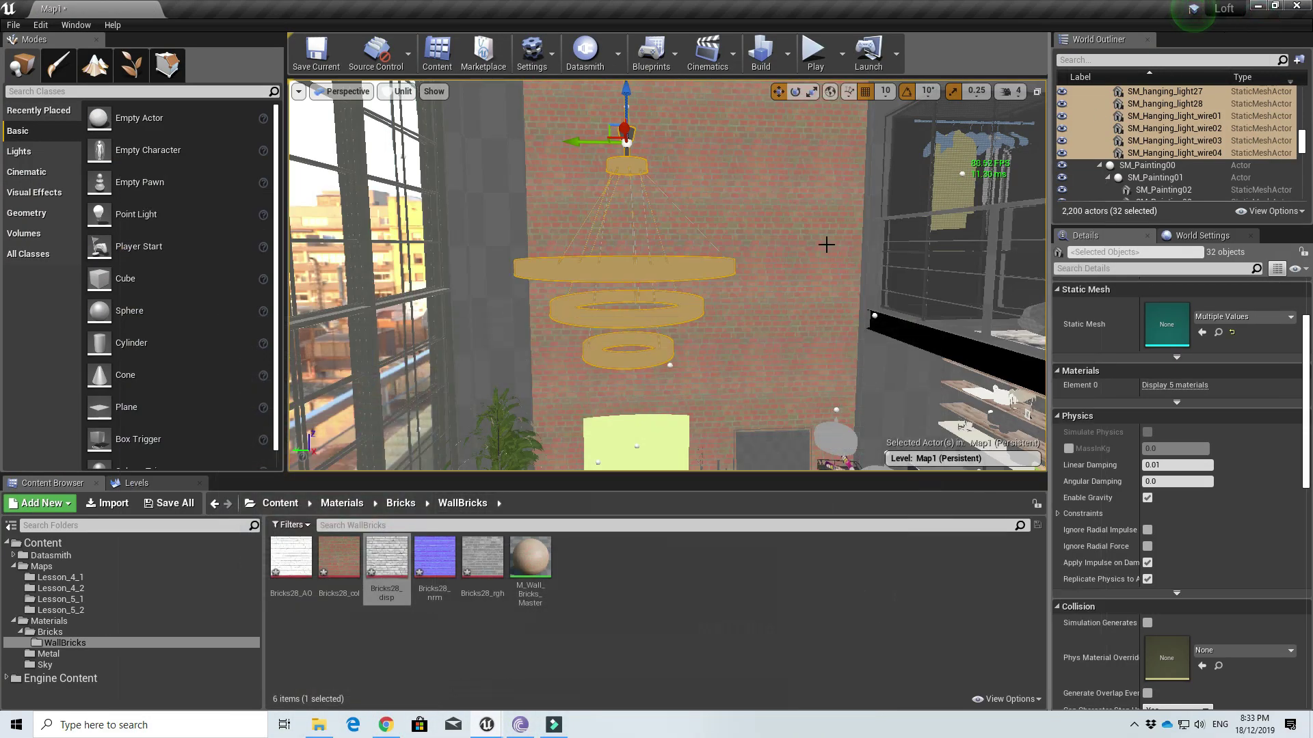
Examine the brick texture on the loft wall up close and from a distance.
right_drag(819, 254, 880, 250)
key(w)
key(w)
key(w)
key(s)
key(w)
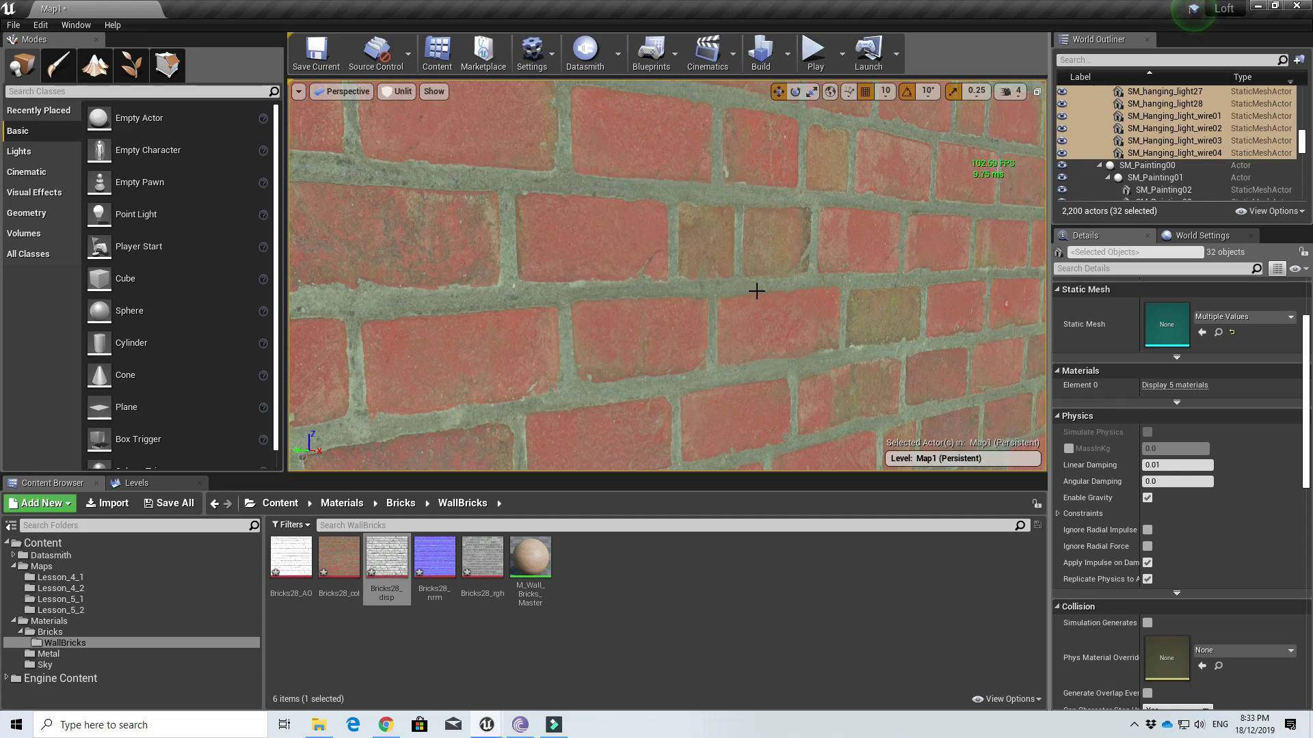
right_drag(757, 292, 854, 261)
key(s)
right_drag(824, 213, 649, 284)
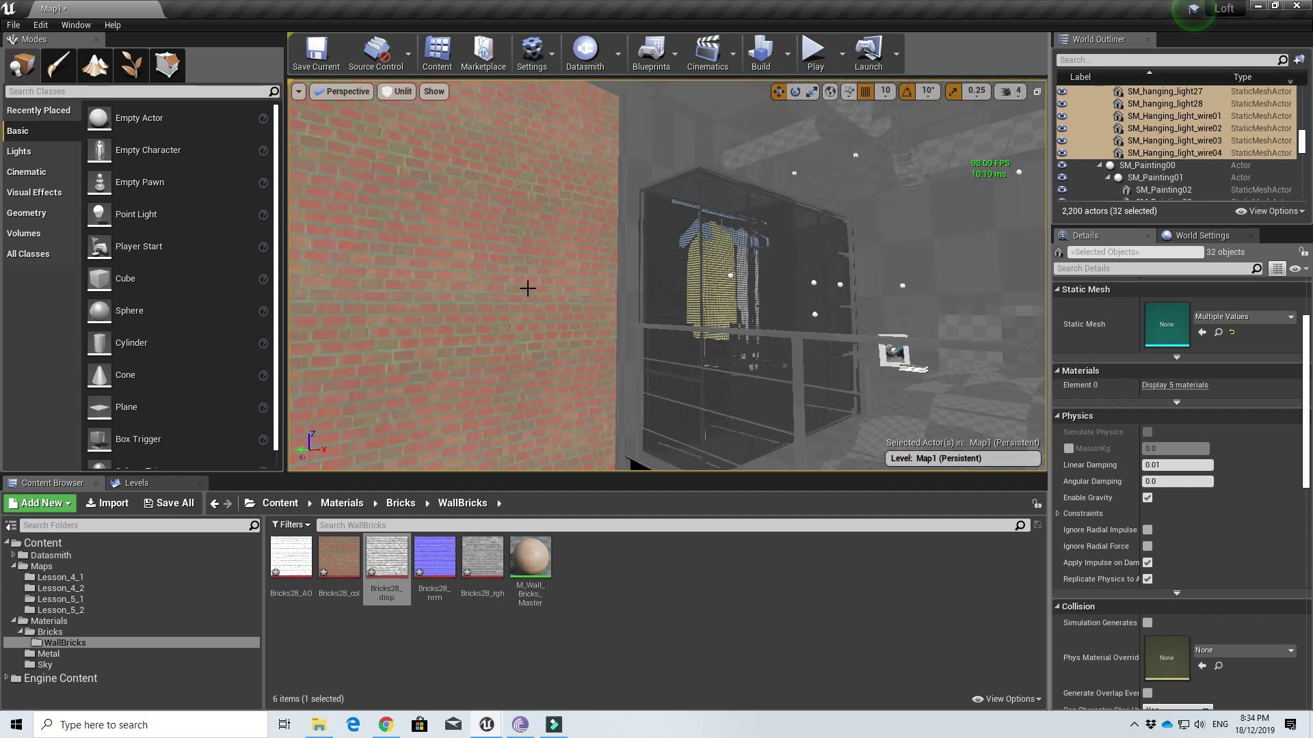
Select the brick wall SM_Detached_Walls06 and inspect how the brick pattern tiles across its full surface.
click(527, 288)
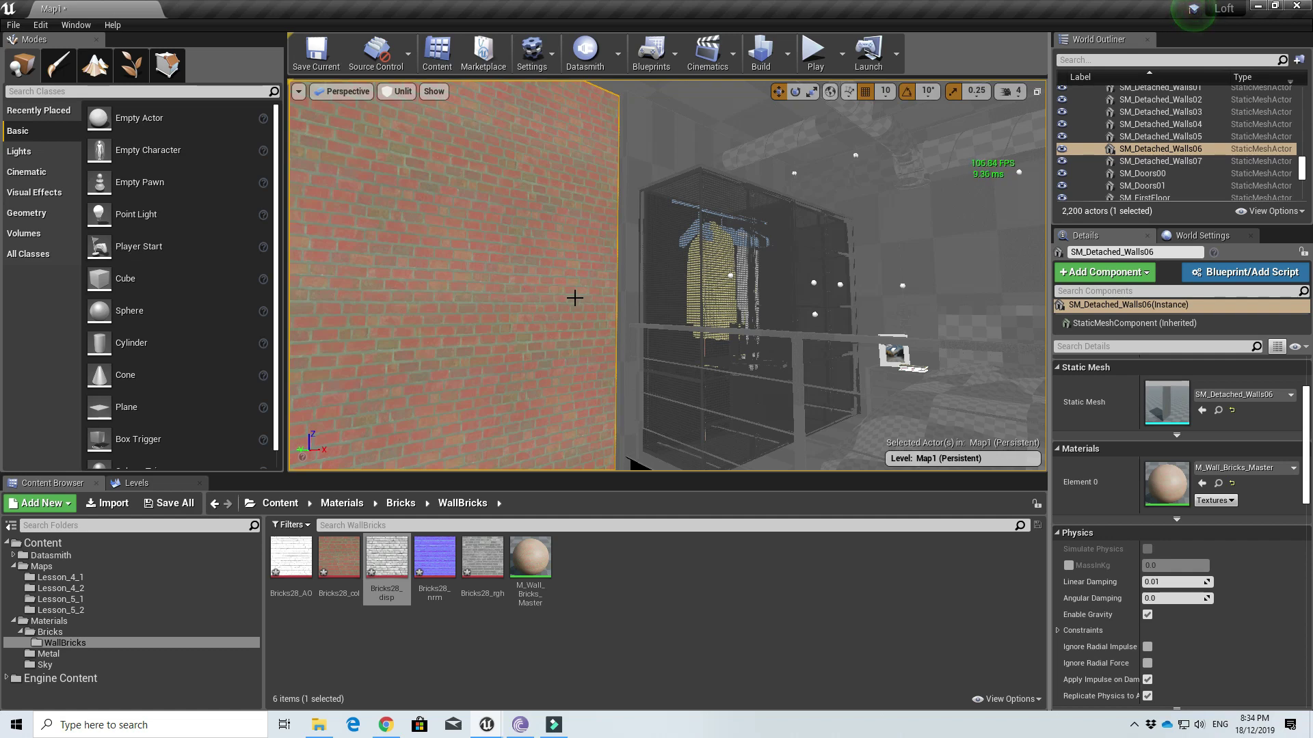
right_drag(575, 298, 403, 295)
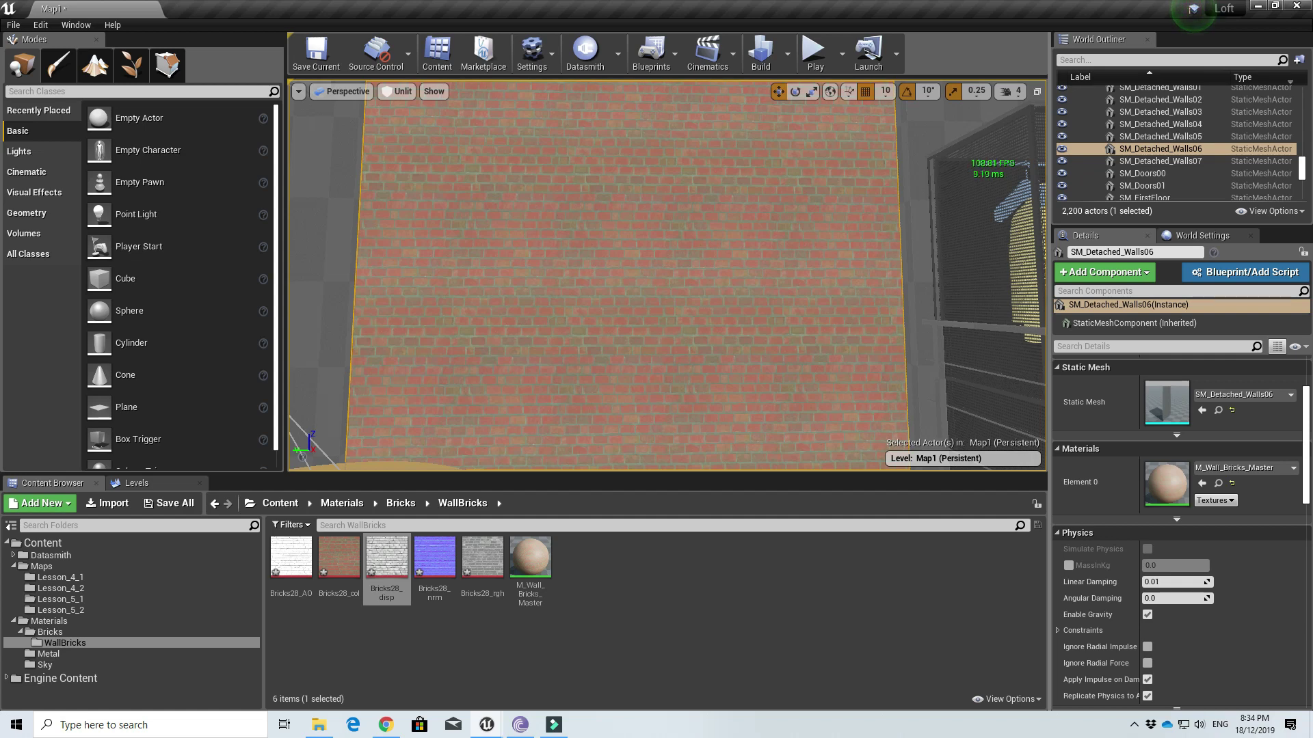
right_drag(403, 295, 301, 321)
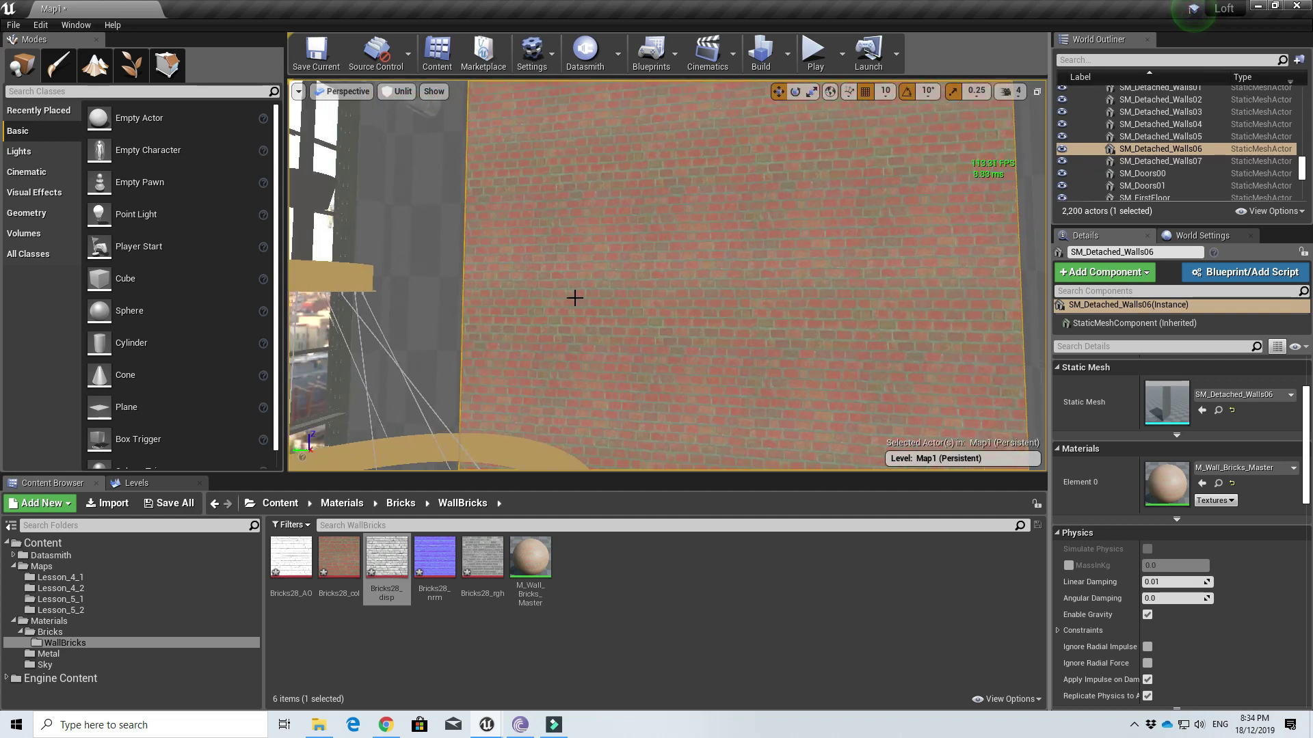
drag(574, 298, 599, 298)
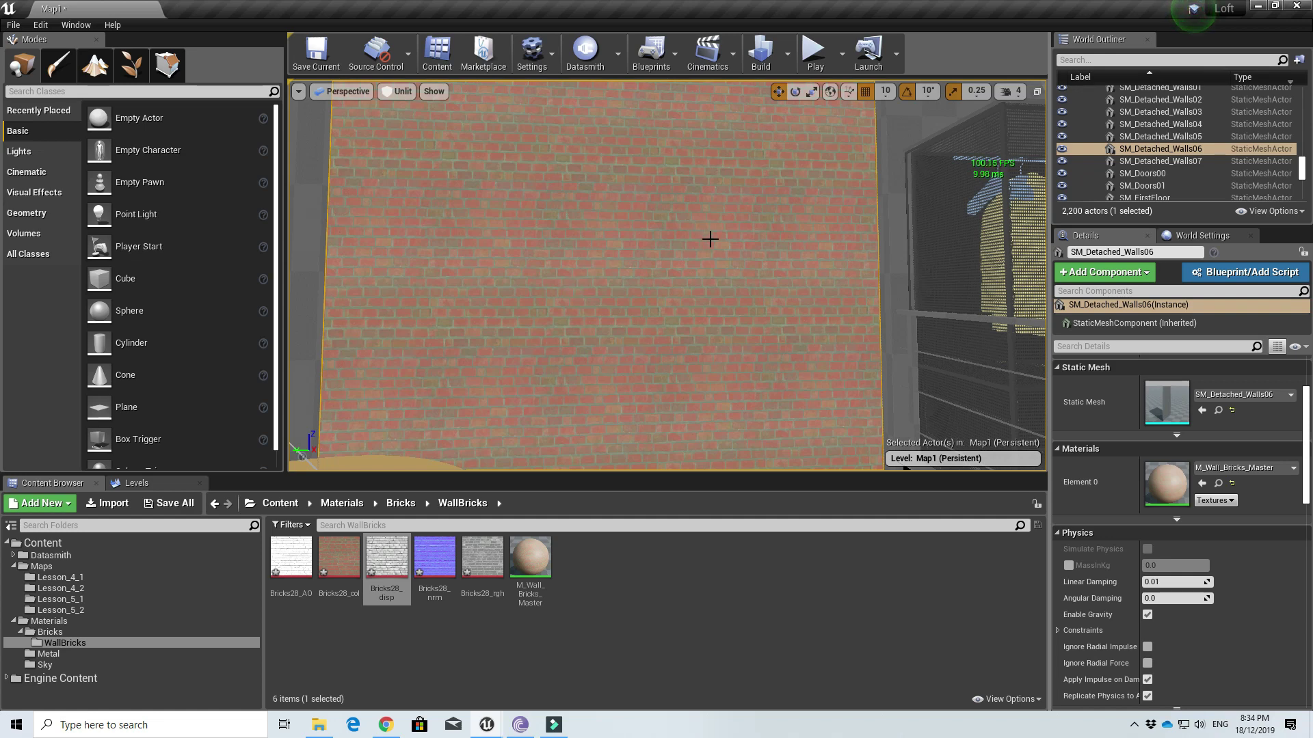
right_drag(711, 239, 710, 342)
right_drag(774, 294, 938, 205)
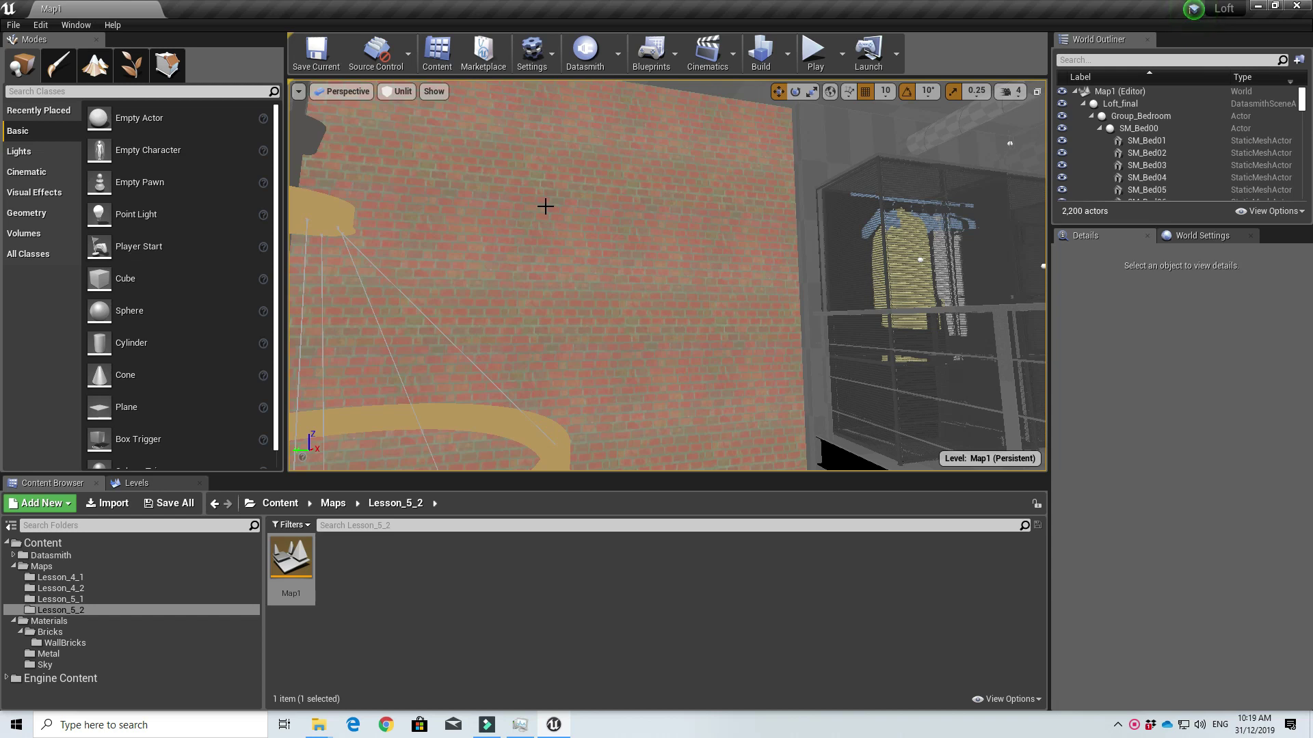
Switch the viewport from Unlit to Lit view mode and collapse Loft_final in the actor hierarchy.
click(396, 91)
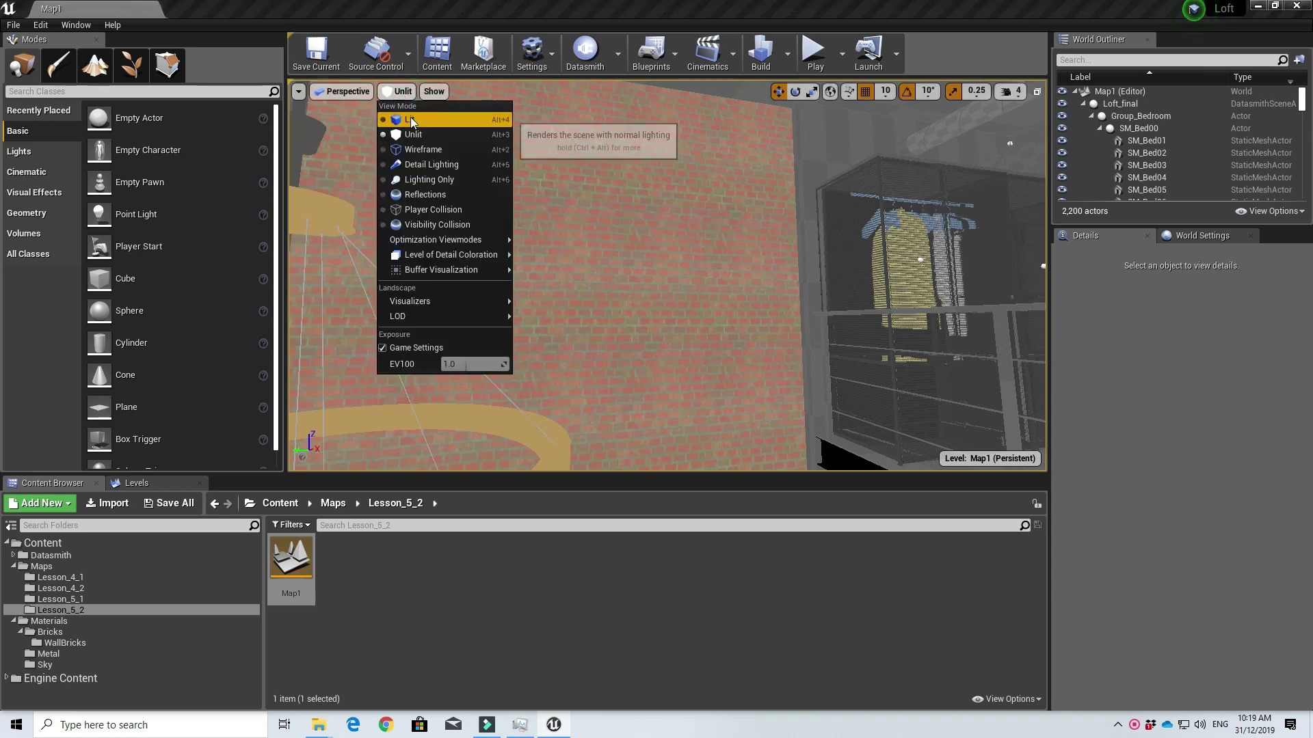
click(410, 114)
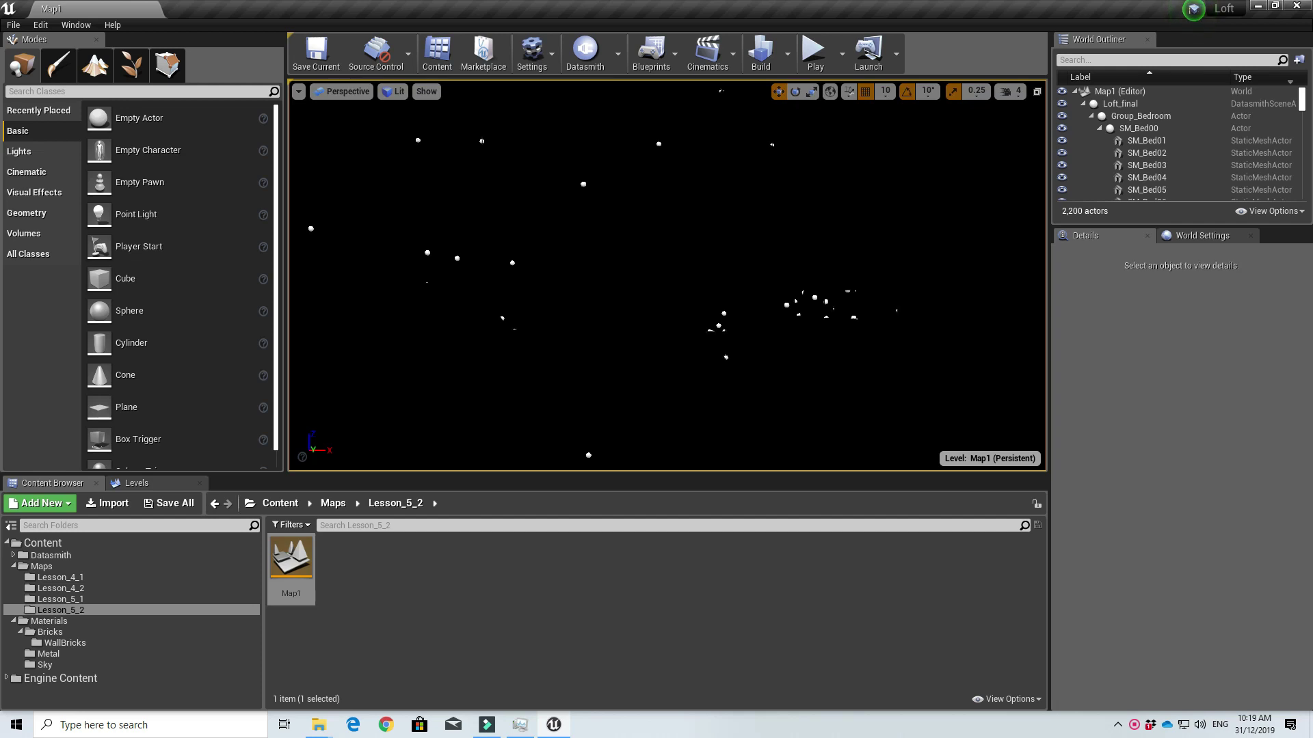
click(1083, 104)
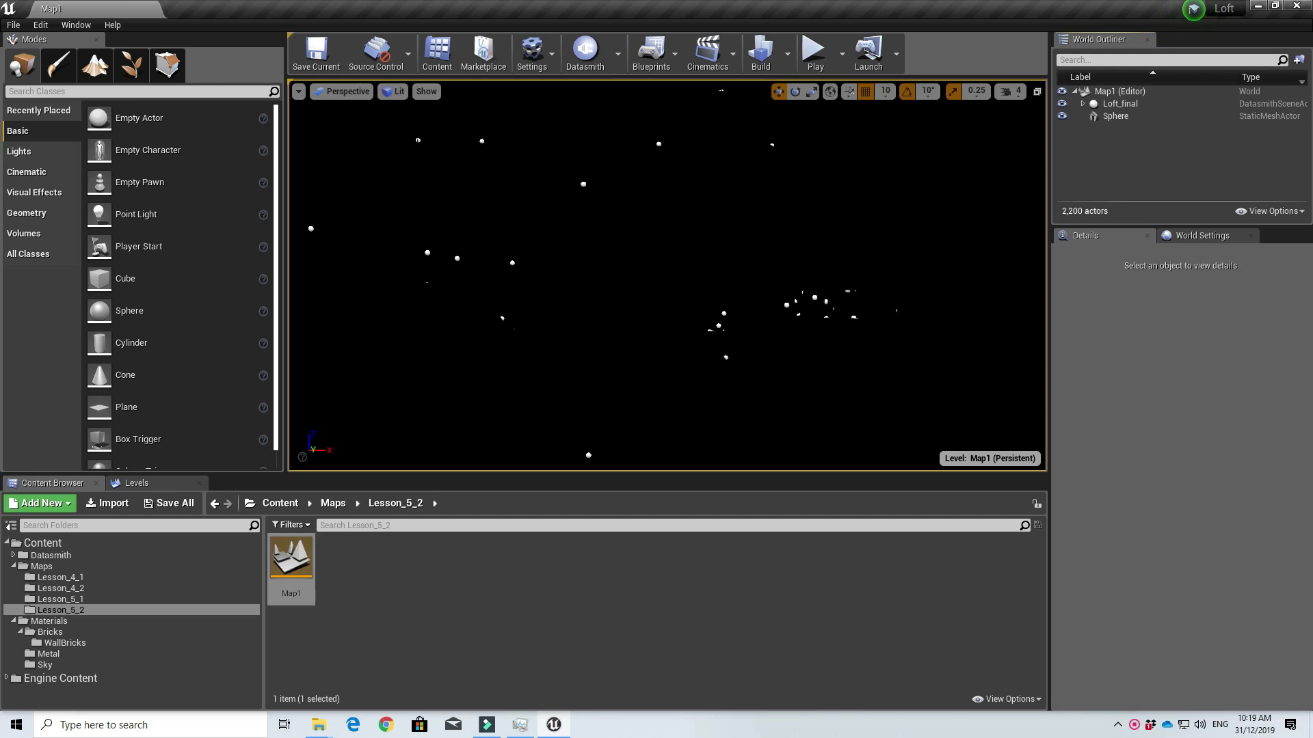
click(393, 92)
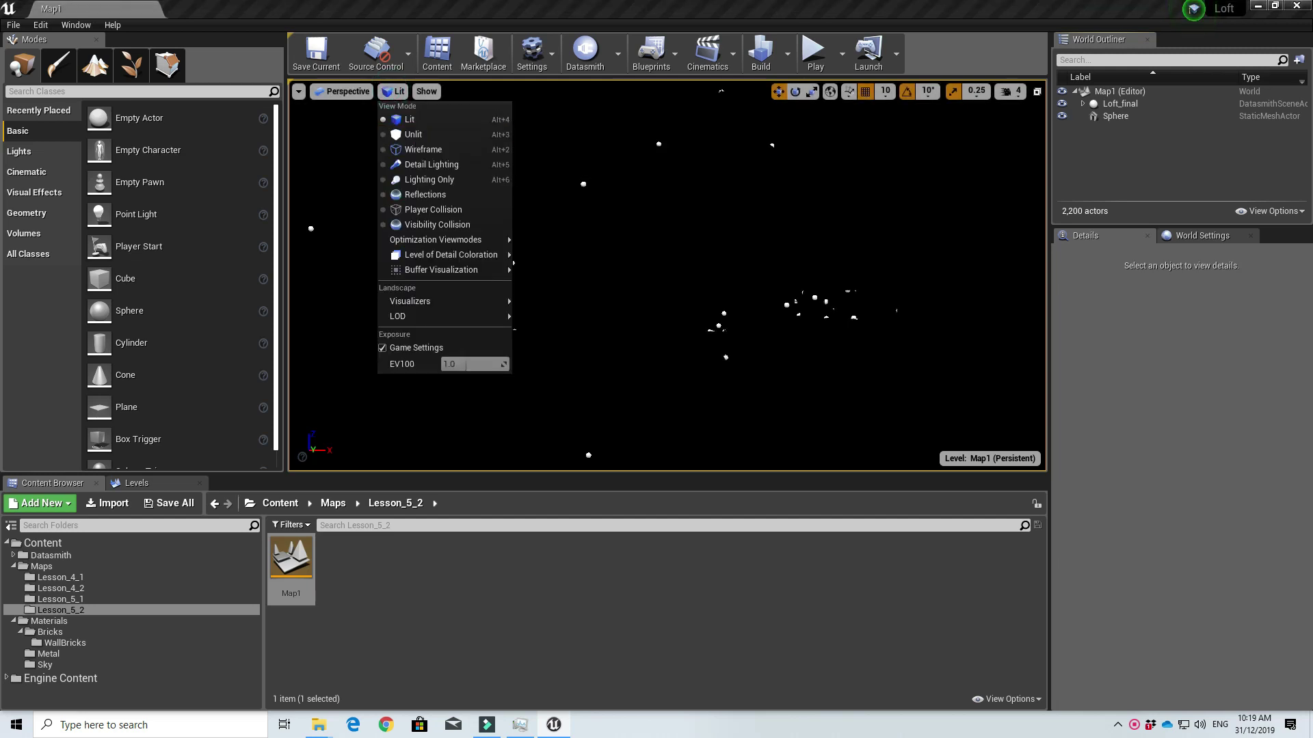
click(956, 51)
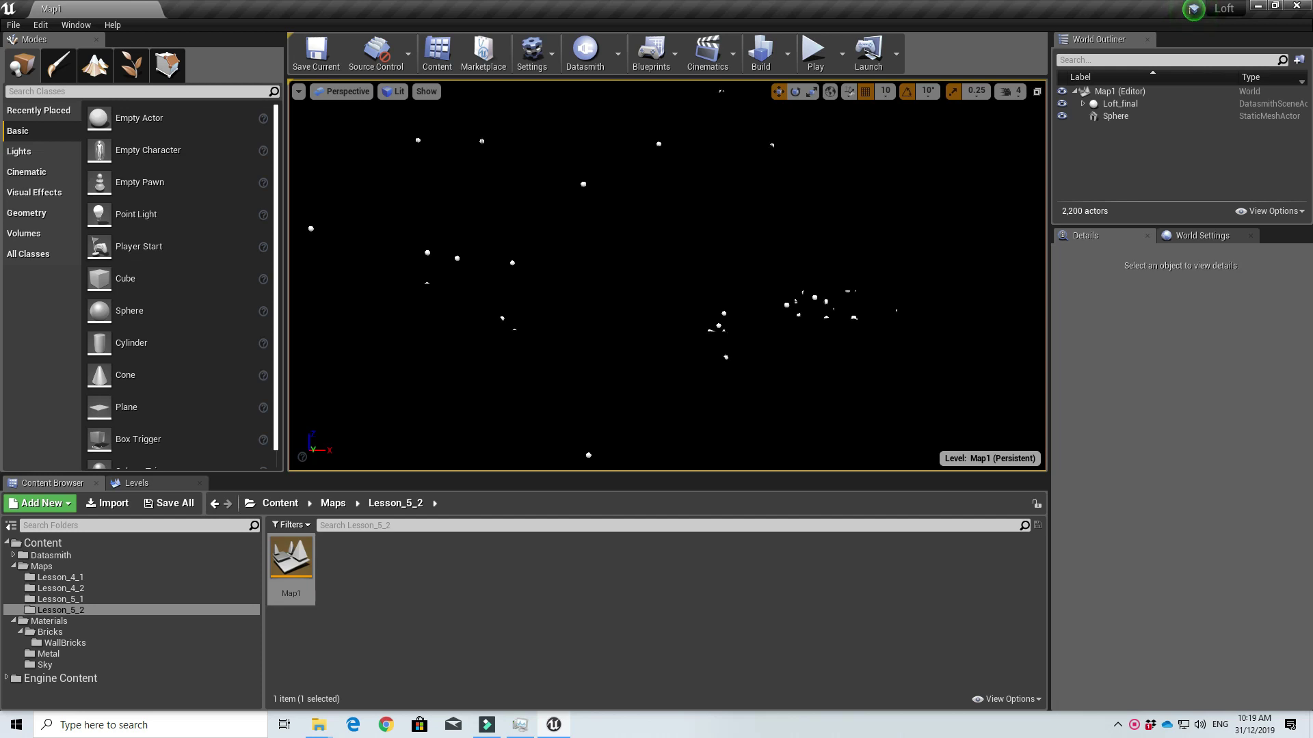
Place a Box Reflection Capture from the visual effects actors into the level beside the loft windows.
scroll(667, 275, down, 5)
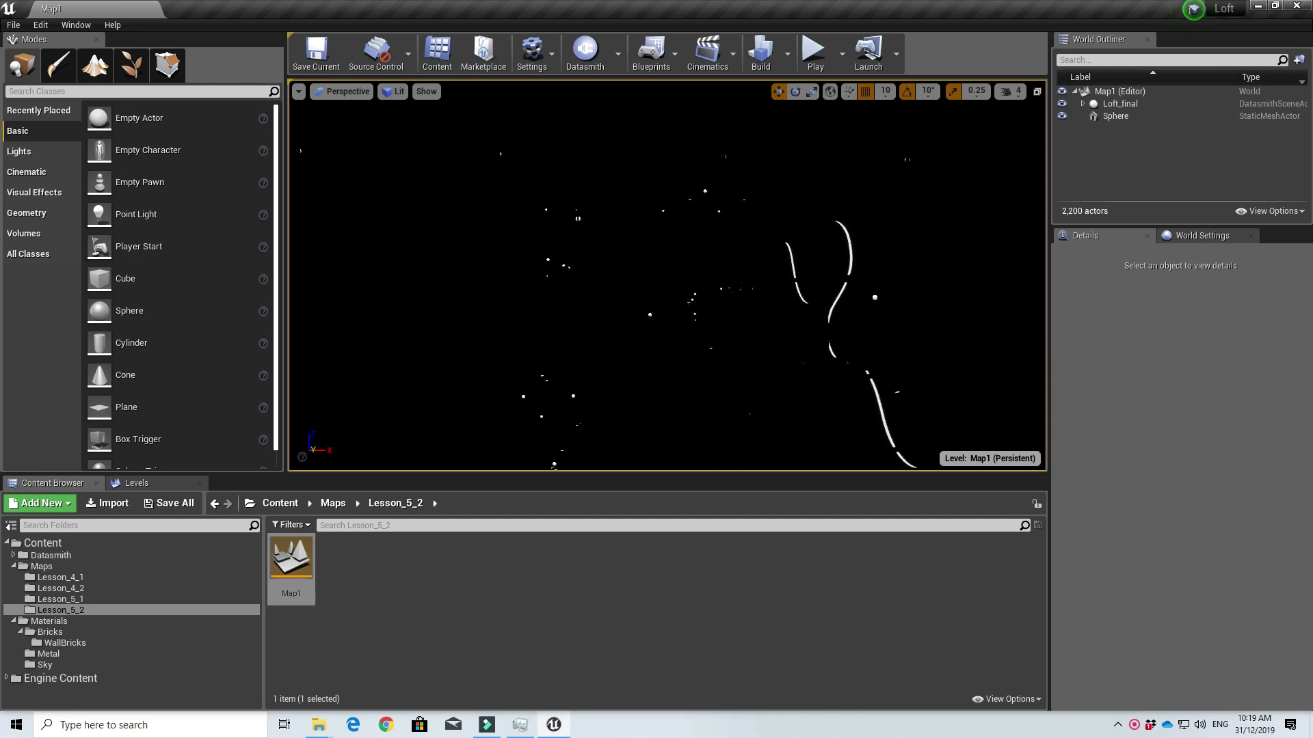
right_drag(667, 276, 520, 275)
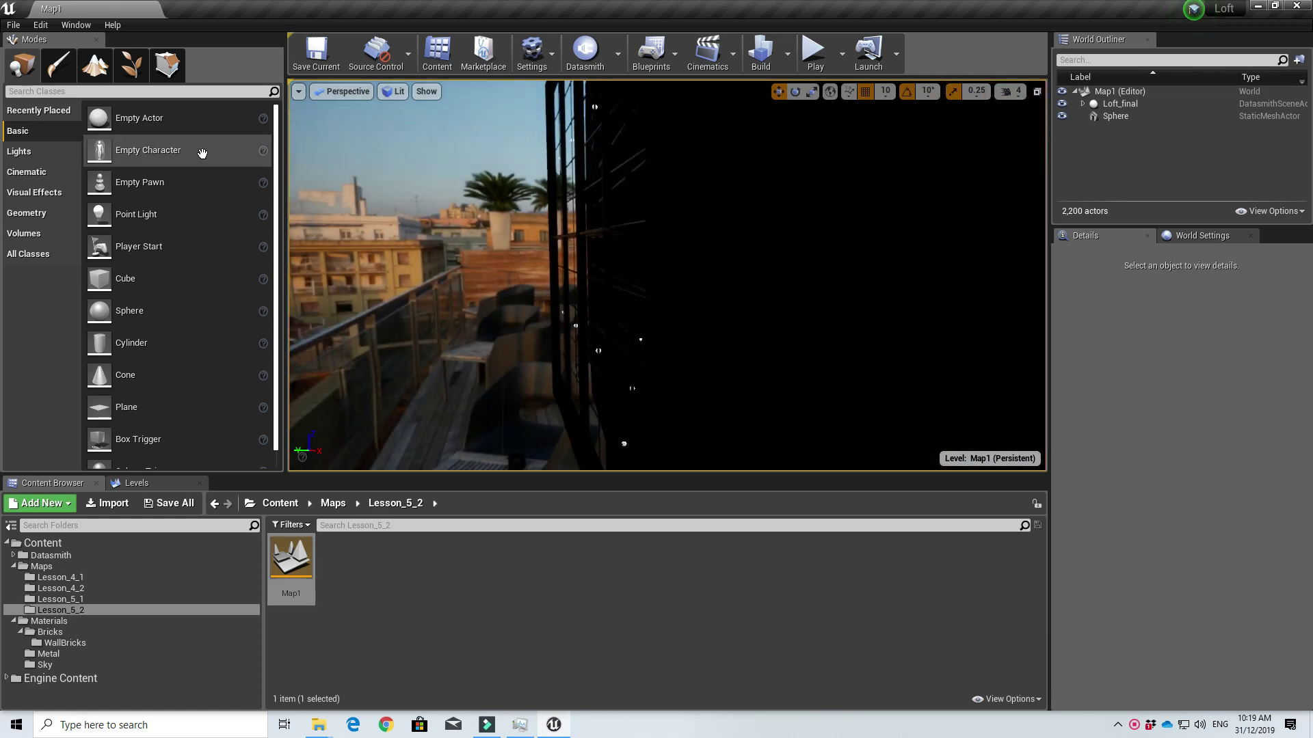
click(35, 192)
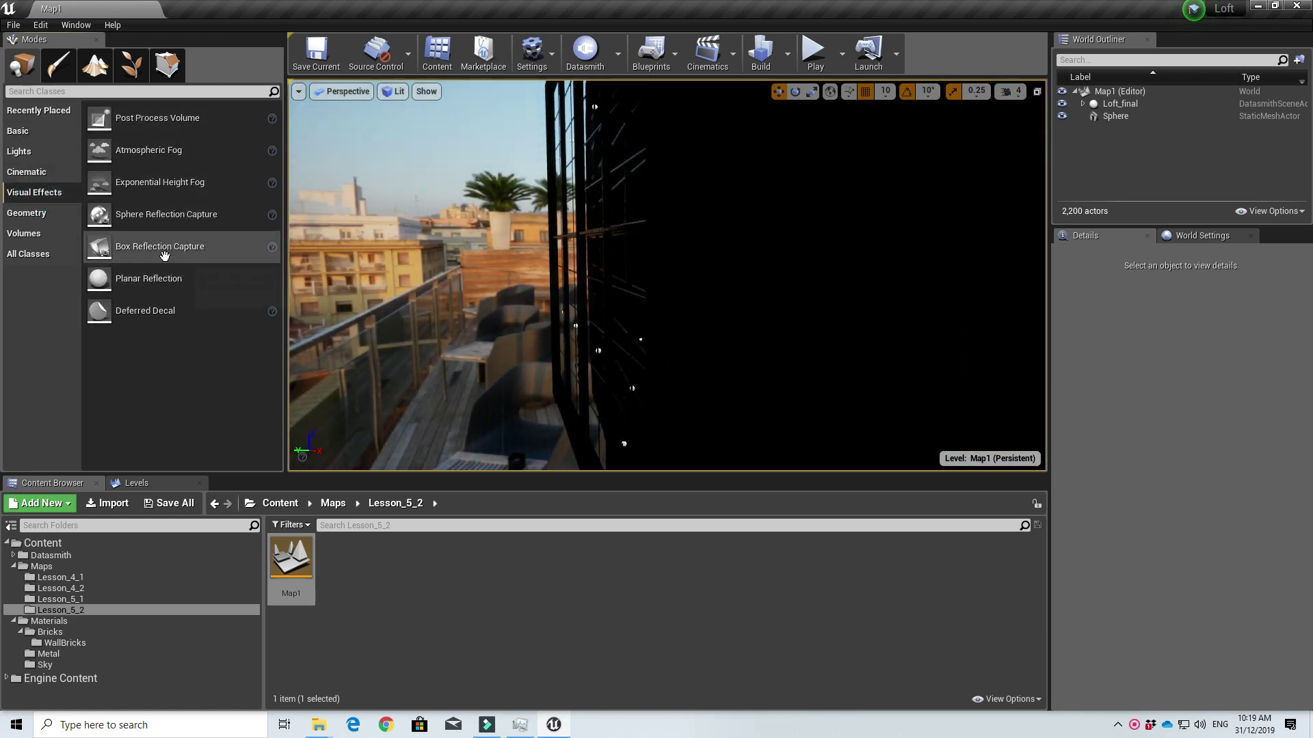
drag(164, 255, 777, 255)
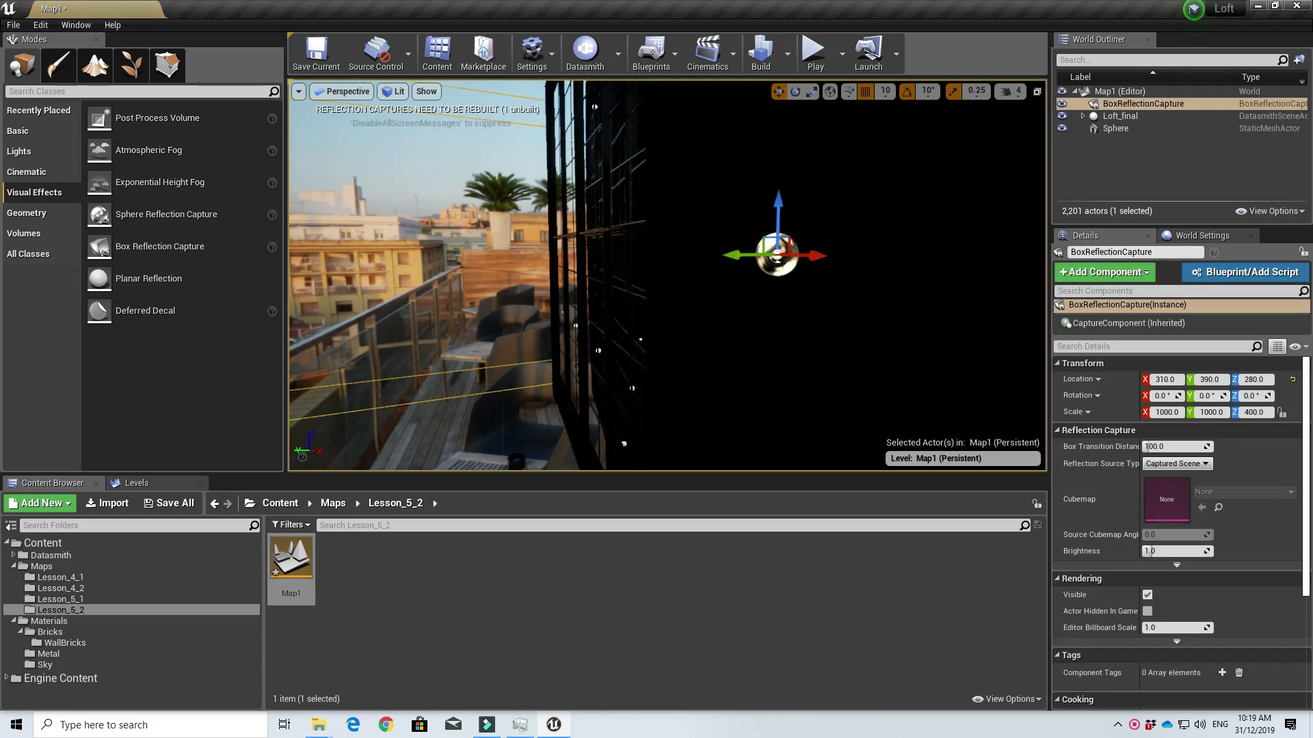
Move the Box Reflection Capture into the loft to X -80, Y -230 at its placed height.
right_drag(777, 255, 869, 270)
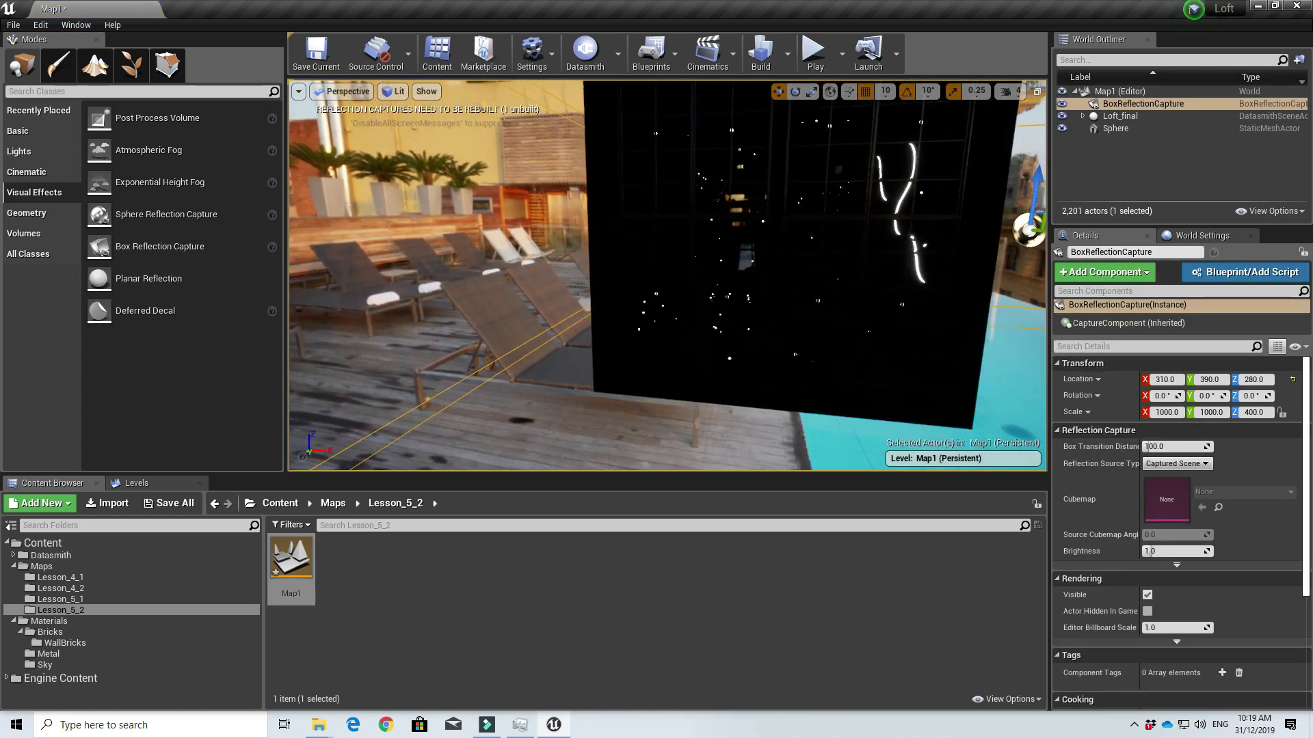
key(s)
key(s)
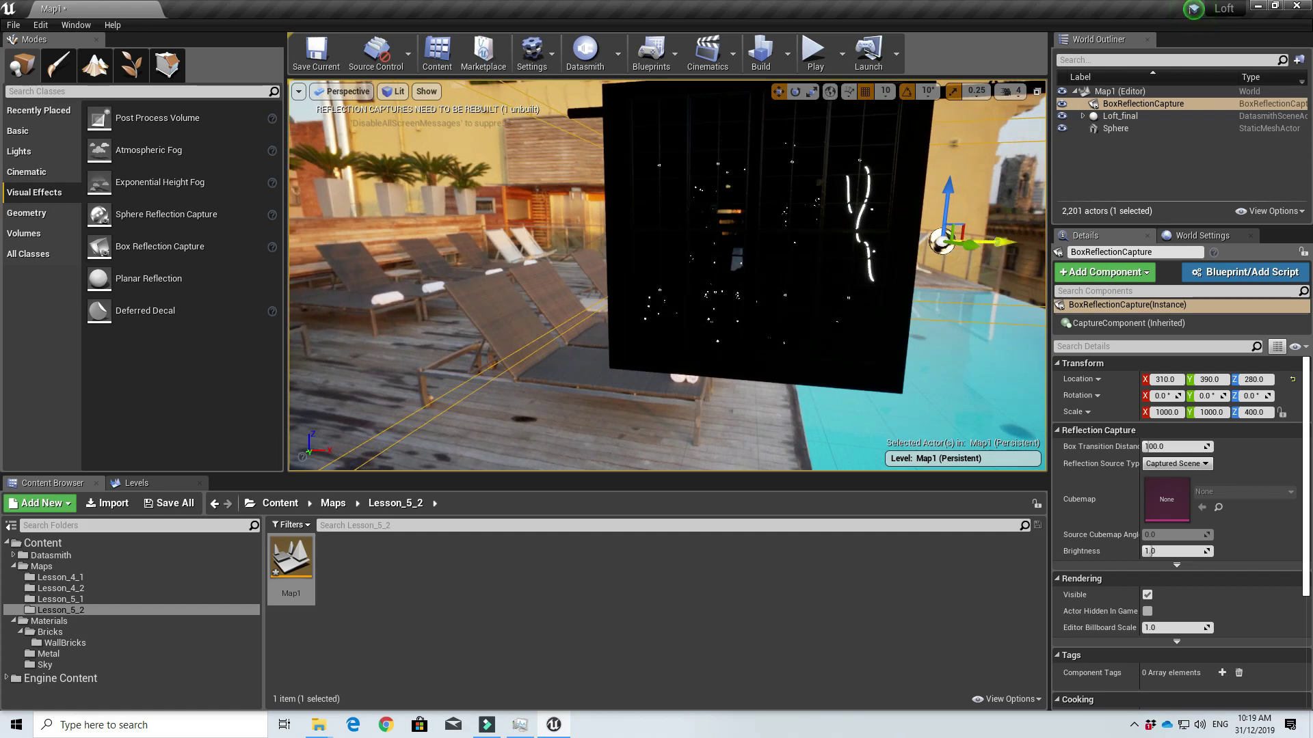
drag(992, 242, 767, 242)
right_drag(767, 242, 519, 246)
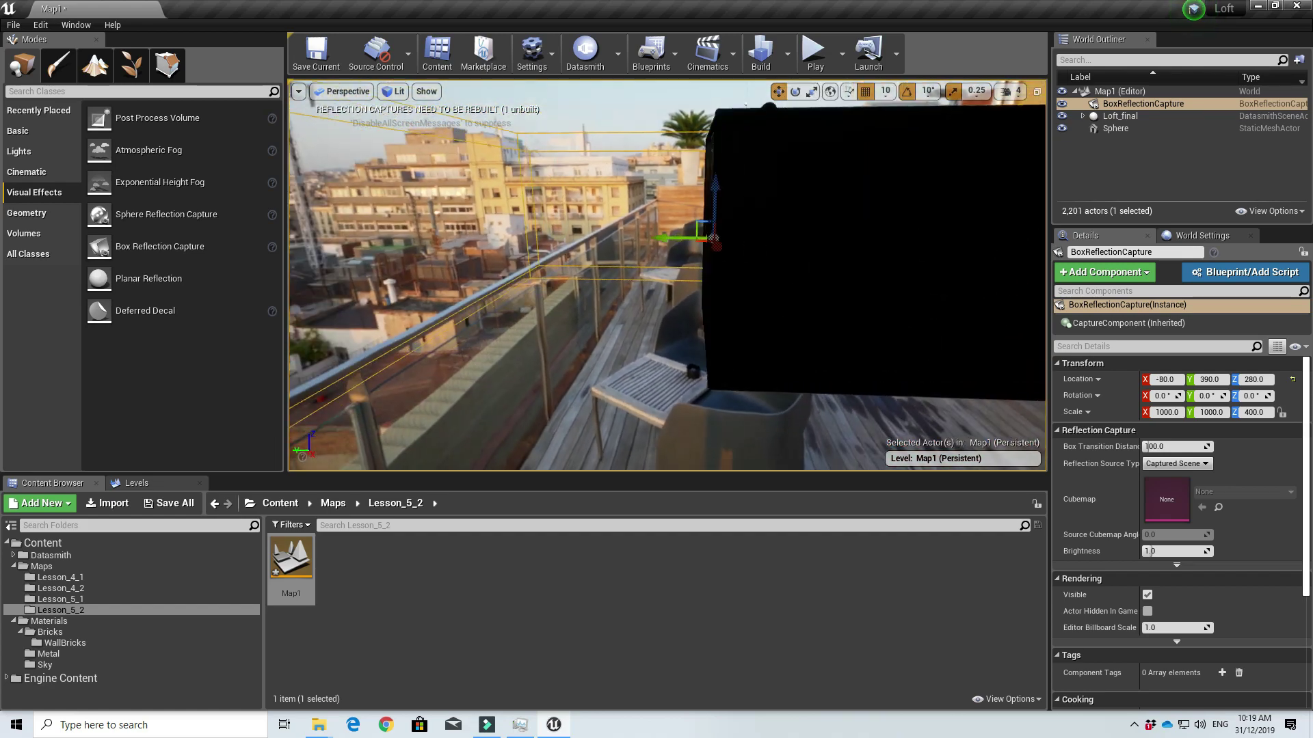
right_drag(683, 243, 619, 251)
drag(629, 239, 847, 241)
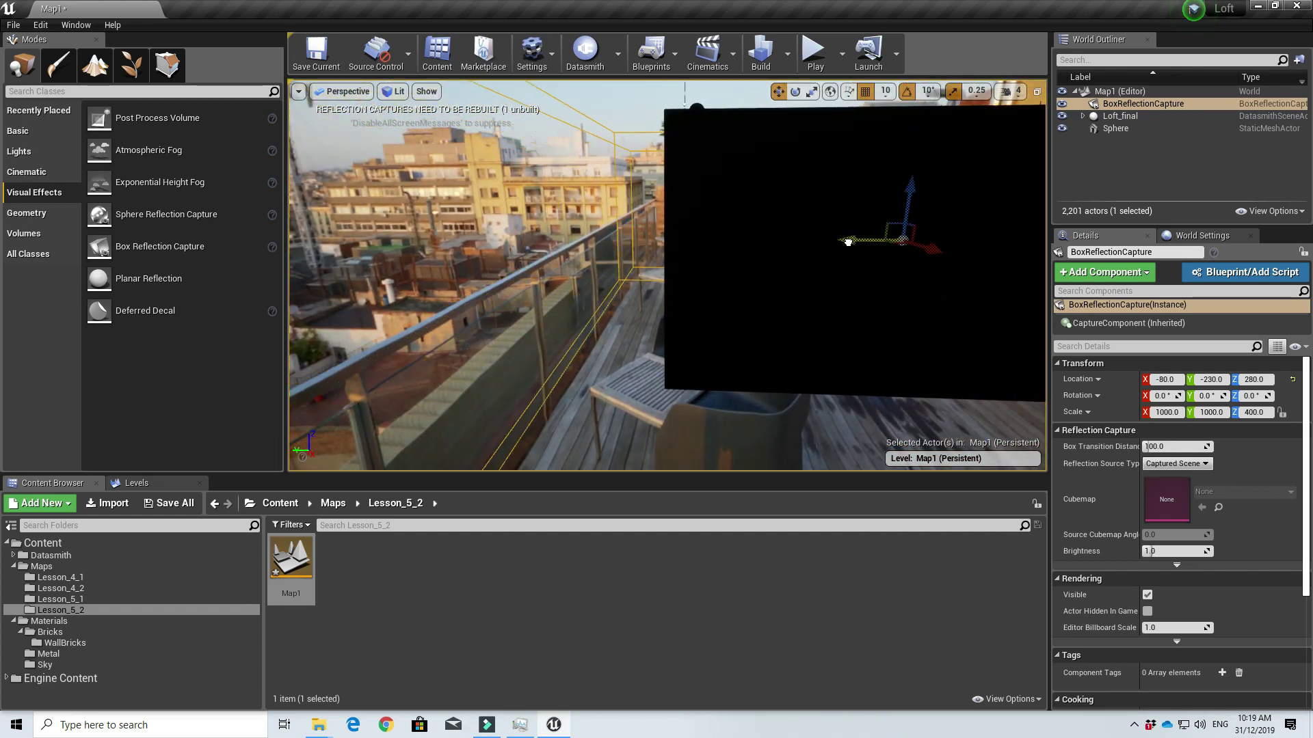
key(s)
right_drag(847, 241, 807, 241)
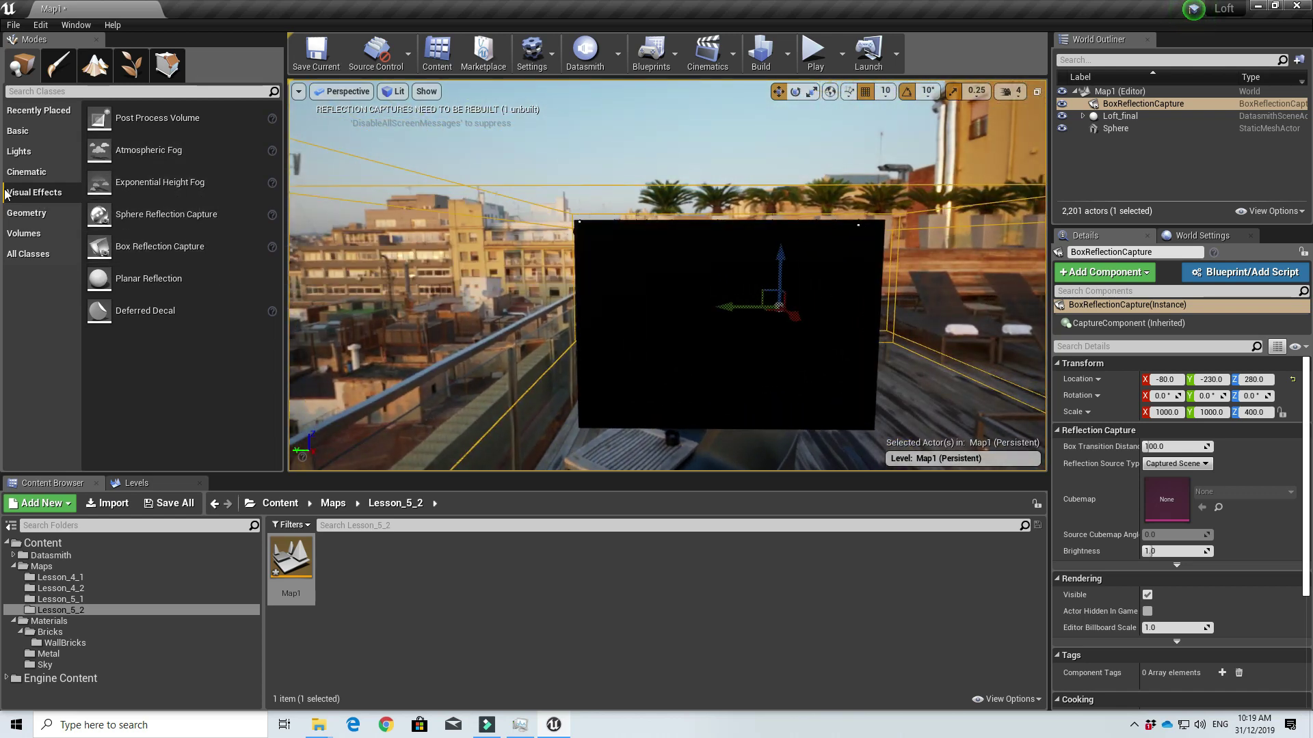
Search the placeable actors for "lightmass", place a Lightmass Portal at the window wall, and rotate it 90° about Z.
click(100, 92)
text(lightmass)
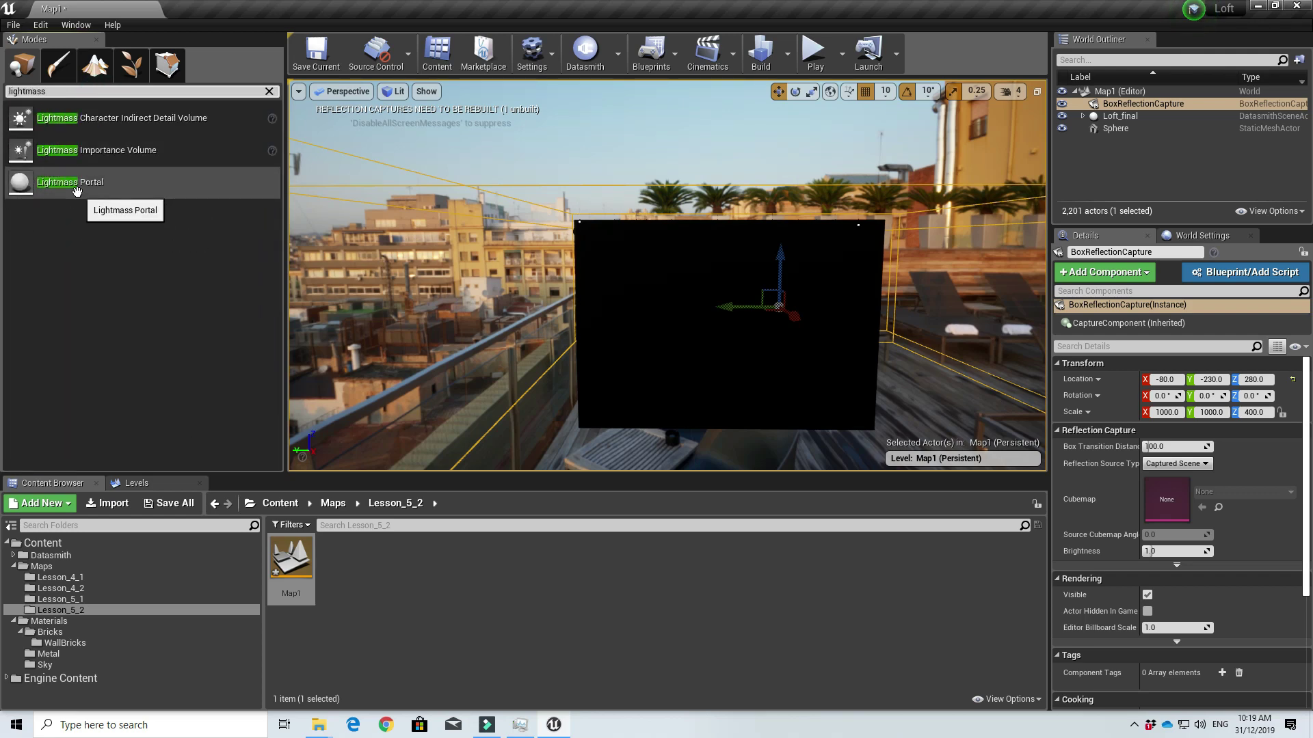
drag(73, 181, 580, 313)
right_drag(580, 313, 762, 314)
key(e)
drag(652, 322, 571, 296)
key(w)
mouse_move(570, 297)
right_down()
mouse_move(513, 297)
mouse_move(525, 400)
mouse_move(536, 230)
mouse_move(364, 281)
mouse_move(552, 295)
right_up()
key(w)
key(e)
Scale the Lightmass Portal over the window wall to 237 in Y and 225 in Z.
key(r)
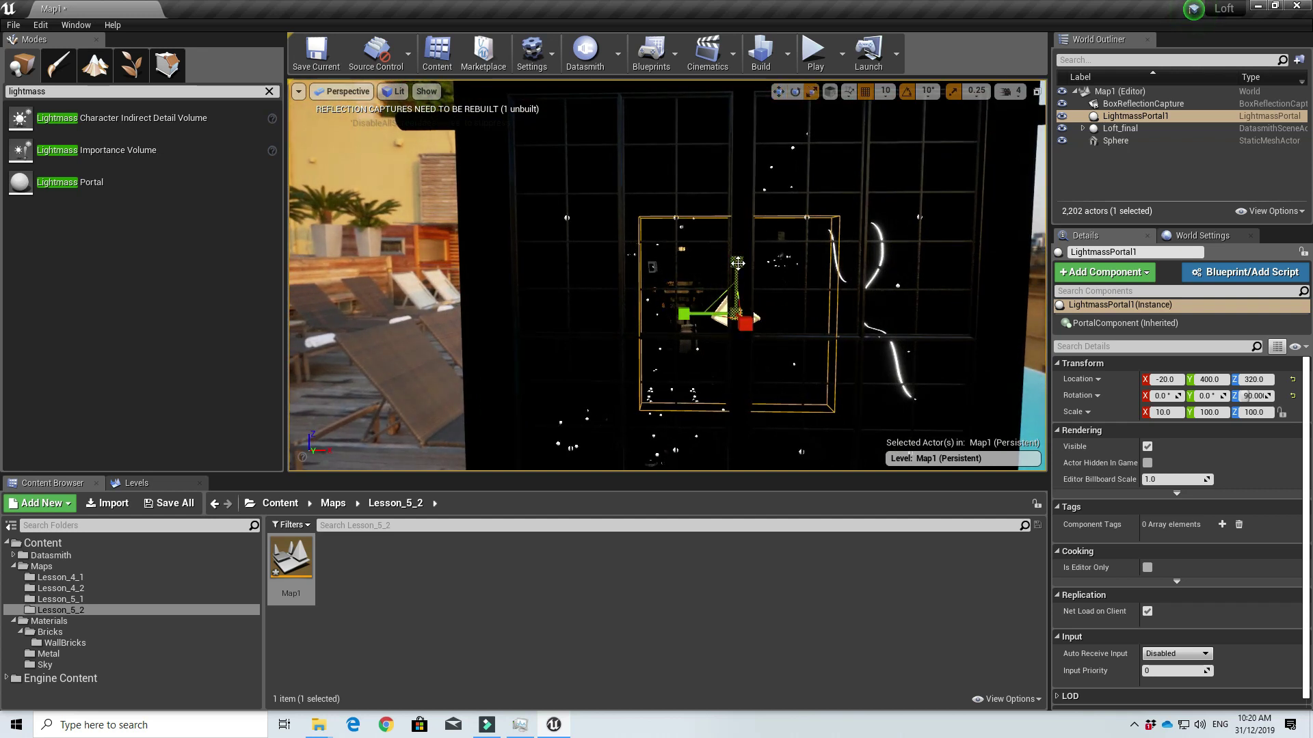
drag(738, 263, 738, 205)
drag(736, 261, 736, 247)
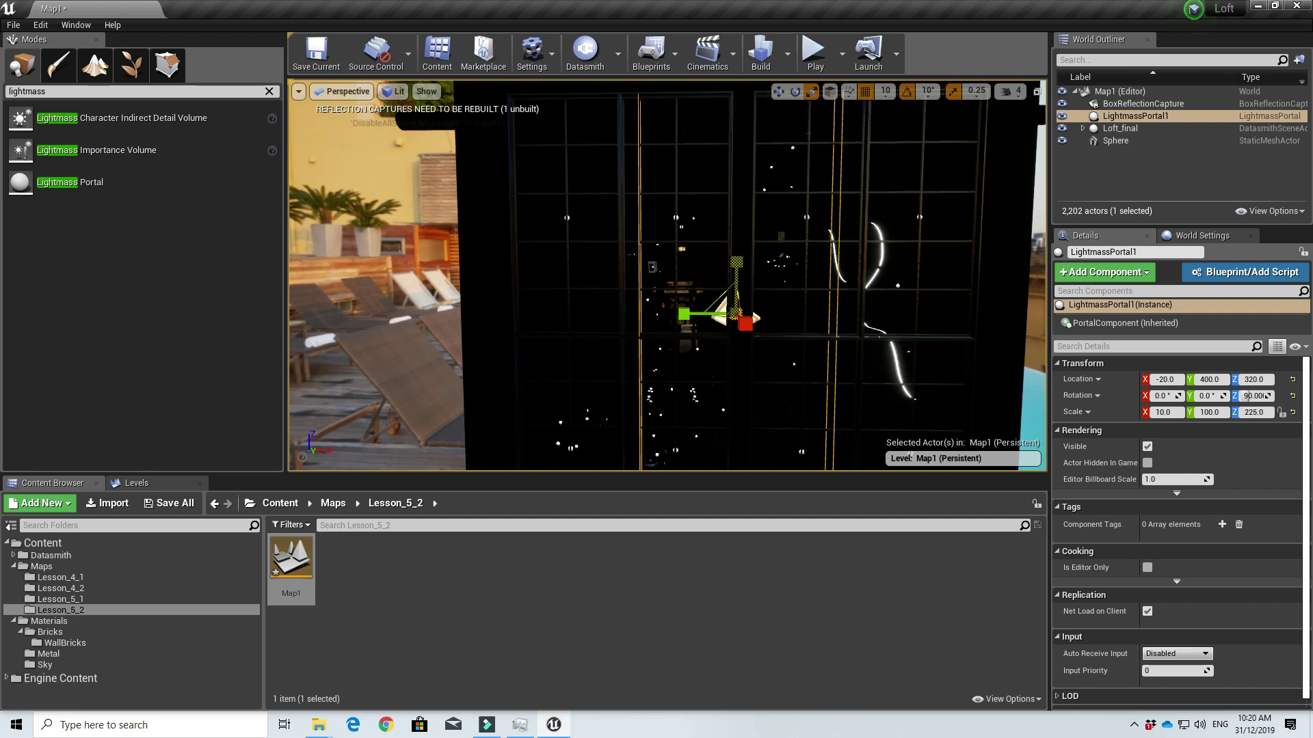
drag(687, 316, 635, 316)
Place a Lightmass Importance Volume in the level next to the loft's window wall.
right_drag(683, 314, 1266, 320)
key(a)
key(d)
key(w)
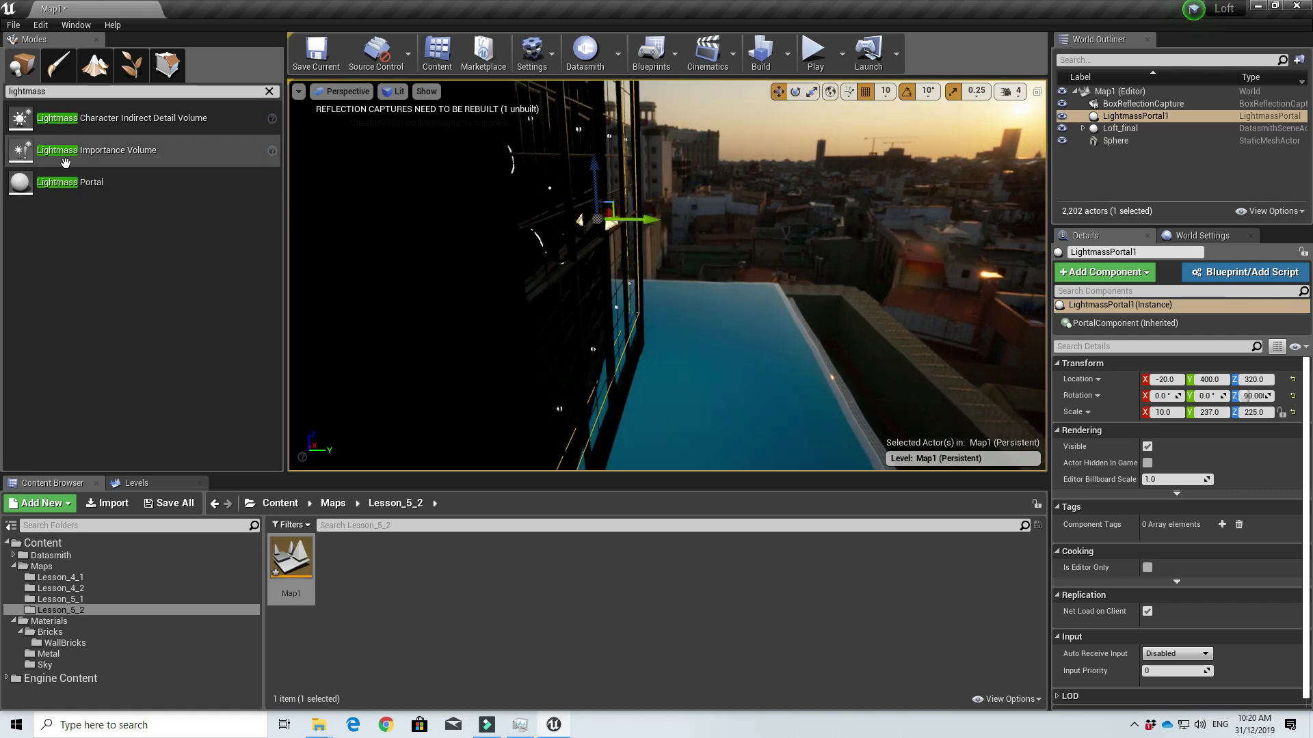
drag(114, 149, 830, 362)
right_drag(830, 363, 817, 342)
key(s)
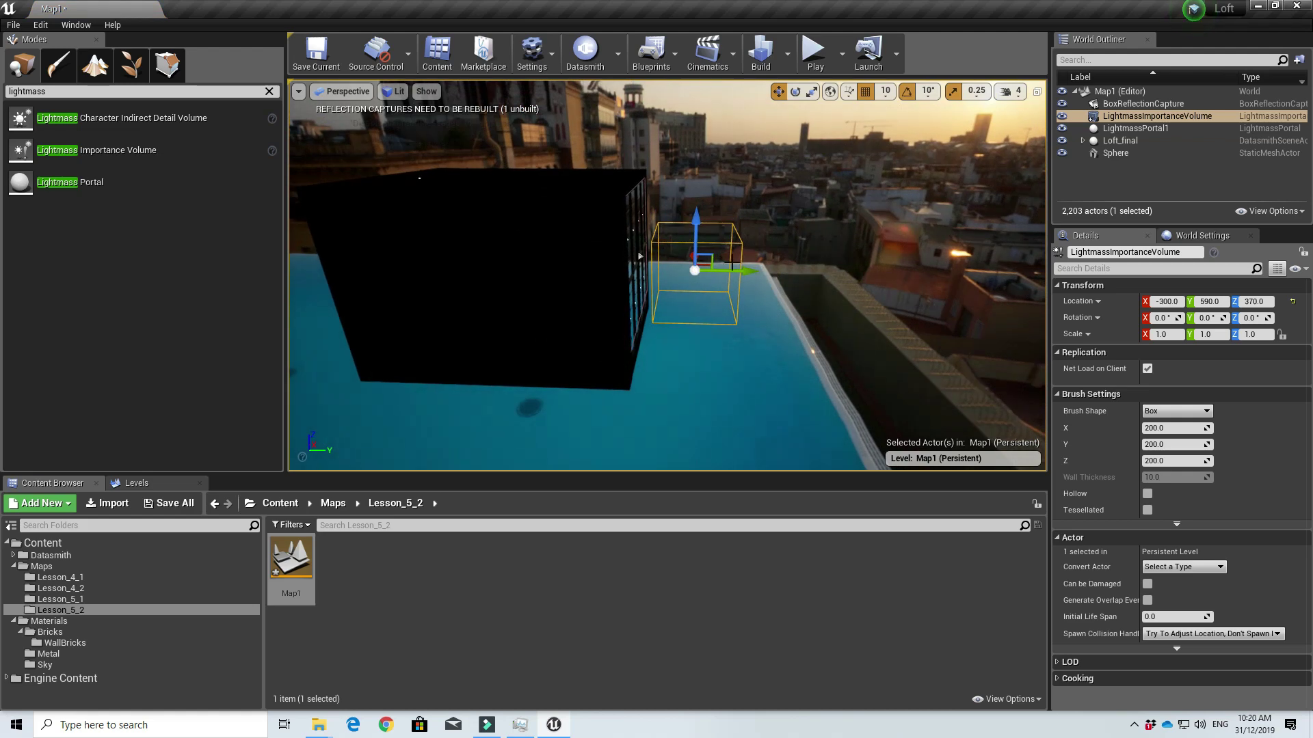
Move the Lightmass Importance Volume to X -30, Y 70 and scale it to 4.75, 6.5, 4.75 around the loft.
mouse_move(742, 270)
mouse_down()
mouse_move(540, 268)
mouse_move(759, 273)
mouse_up()
key(r)
key(d)
right_drag(759, 273, 558, 304)
key(w)
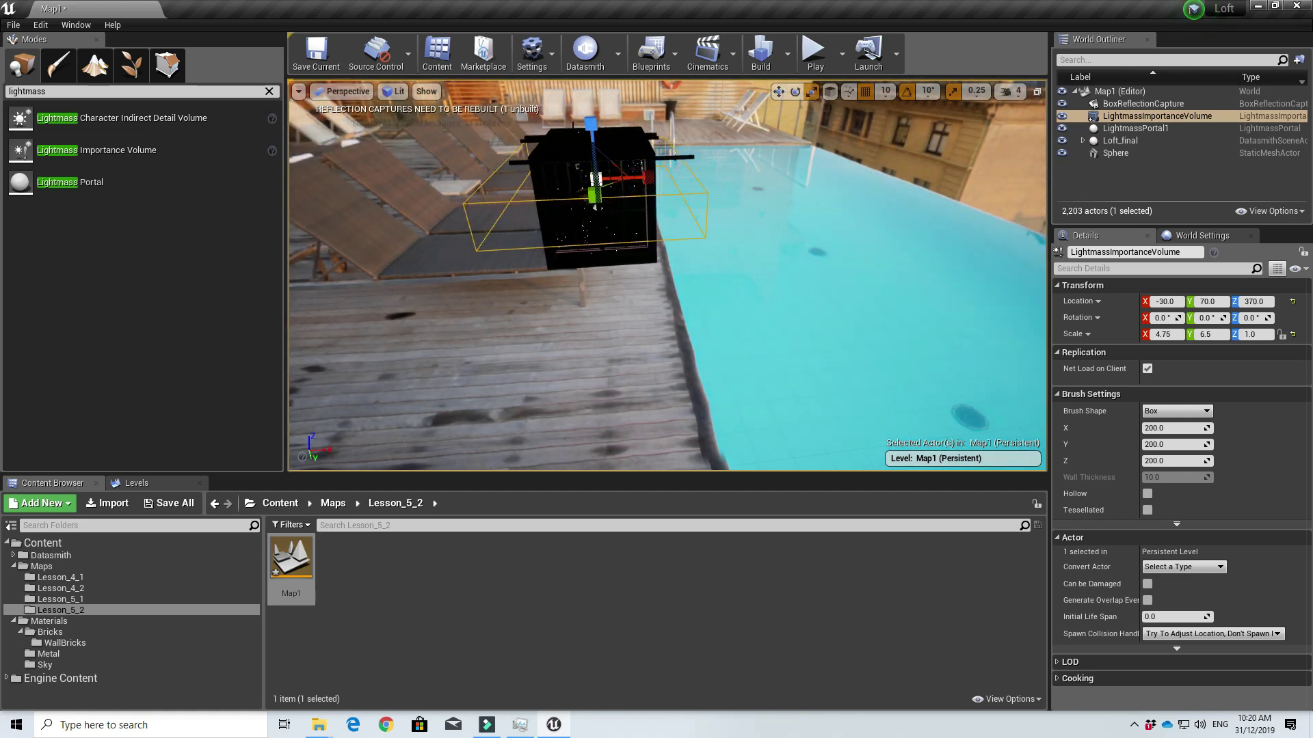
drag(591, 128, 591, 96)
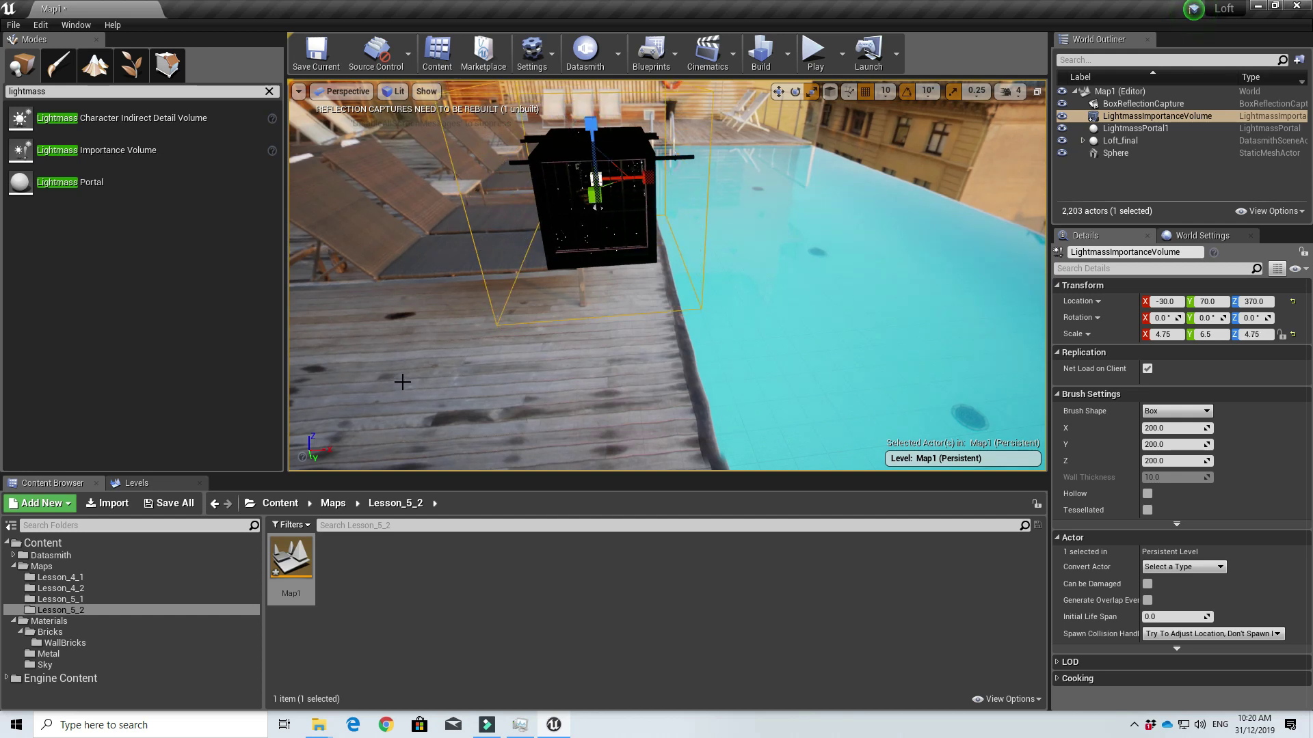
Search the placeable actors for "post", place a Post Process Volume in the level, and enable its Infinite Extent (Unbound) option.
click(44, 91)
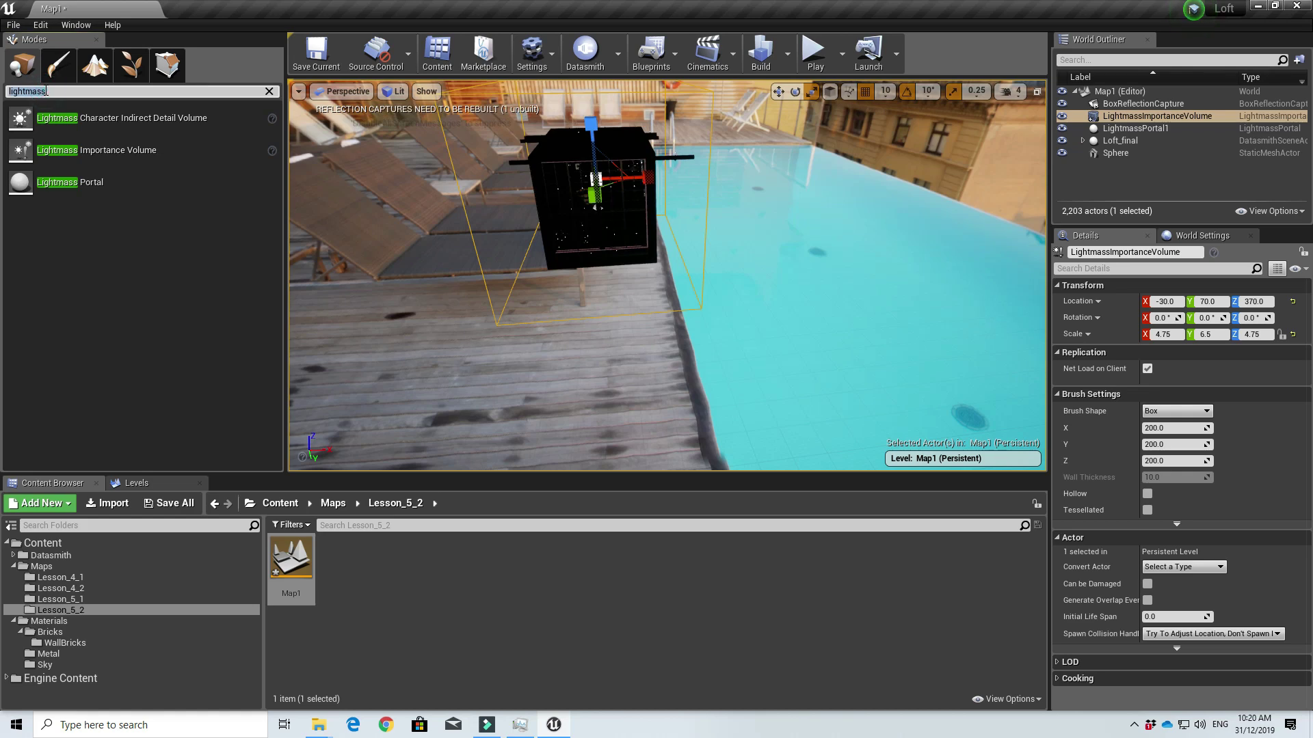
text(post)
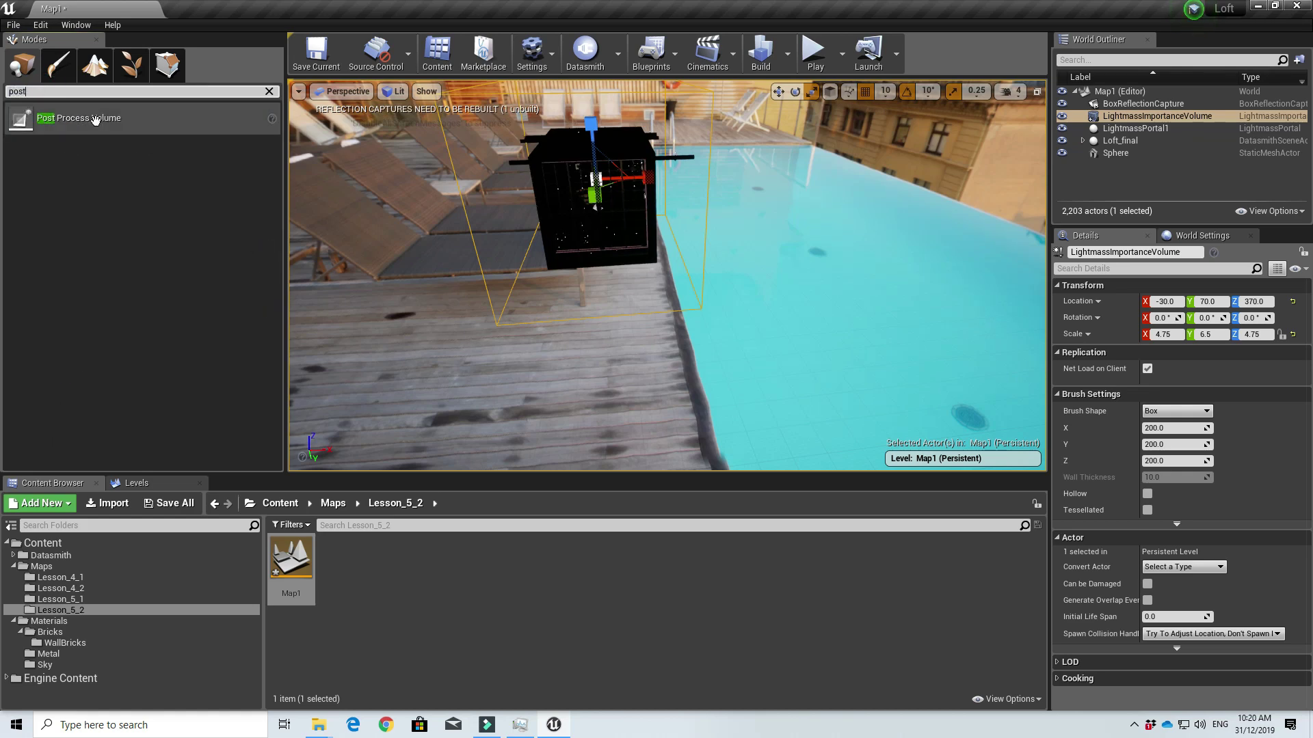
drag(79, 118, 615, 212)
scroll(1117, 458, down, 15)
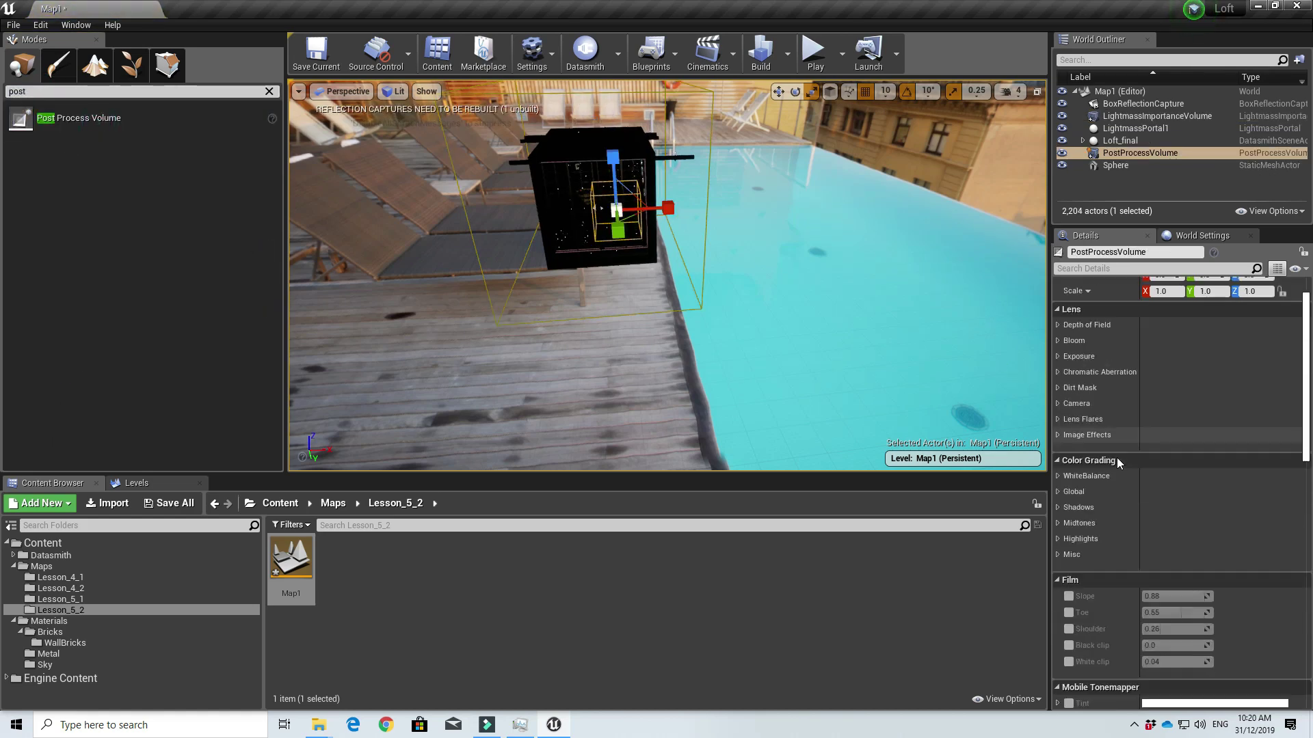
scroll(1114, 466, down, 3)
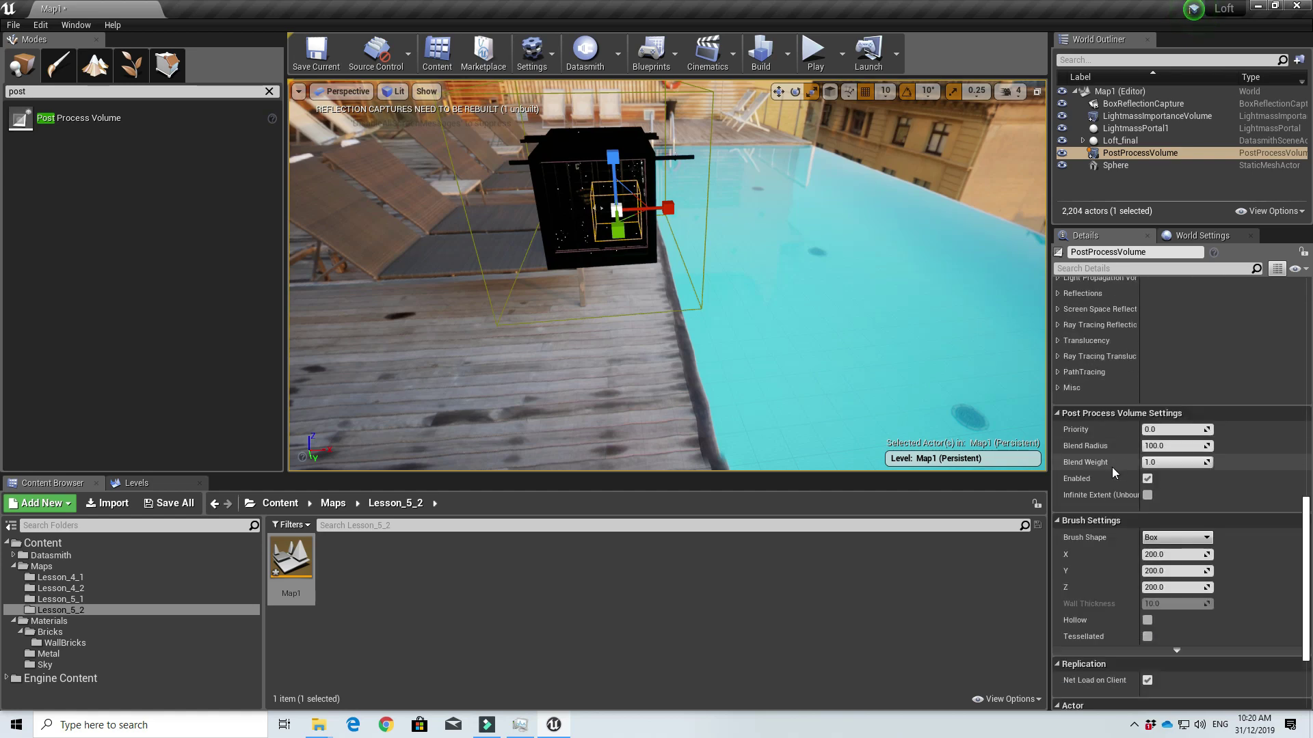
scroll(1085, 499, down, 2)
click(1148, 452)
Enable the Post Process Volume's Min EV100 and Max EV100 exposure overrides and set both to 0.
scroll(1101, 421, up, 10)
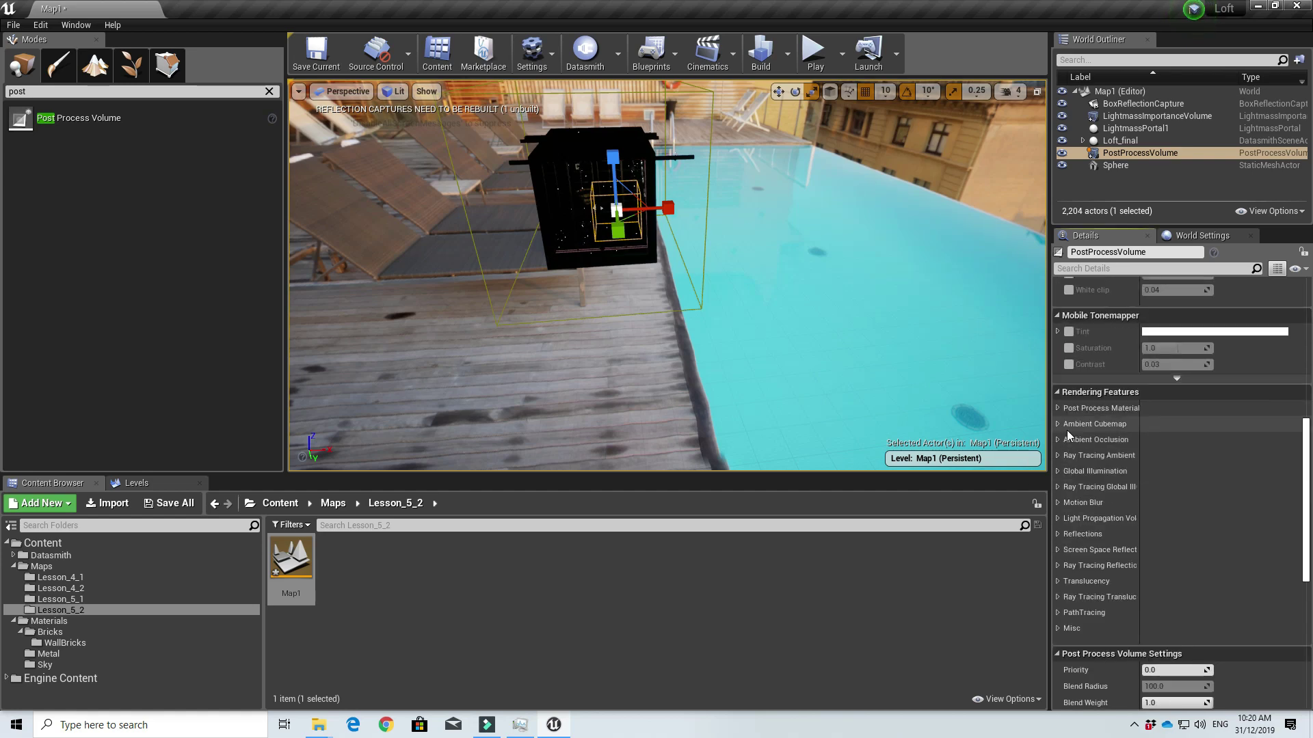
scroll(1060, 504, up, 9)
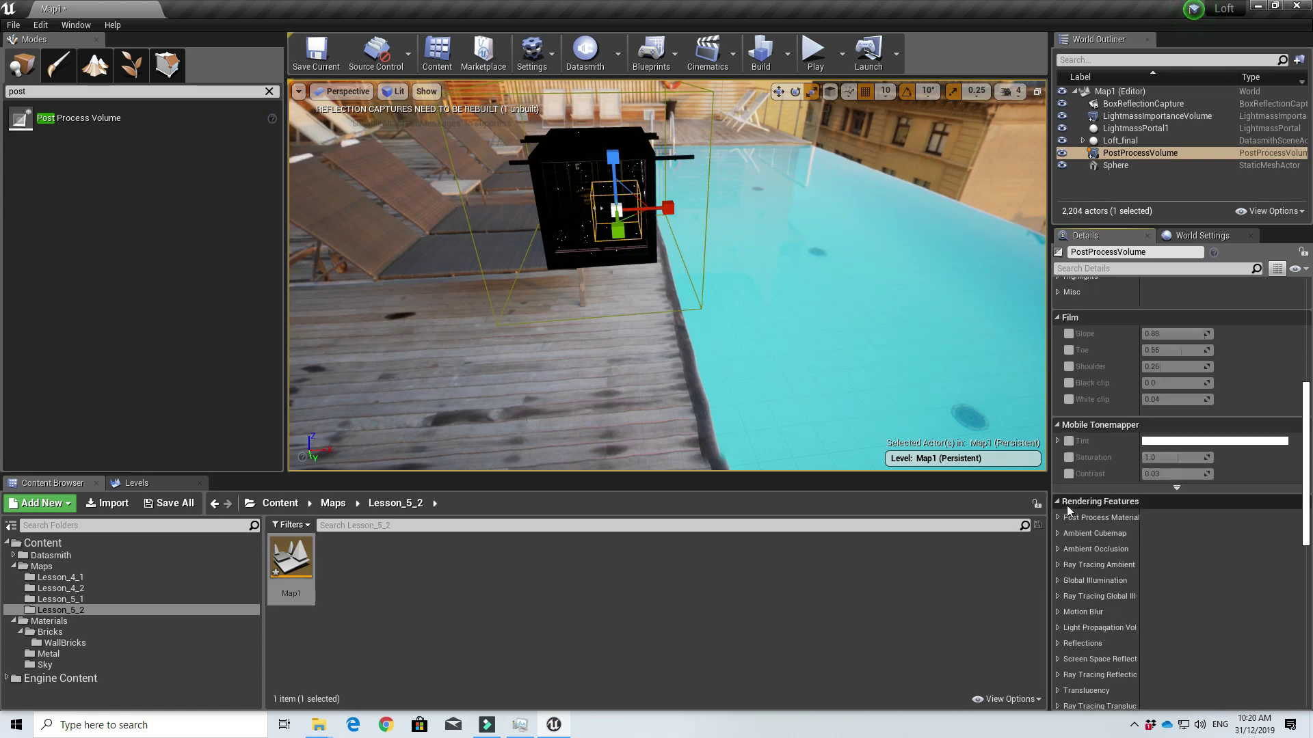
click(1058, 382)
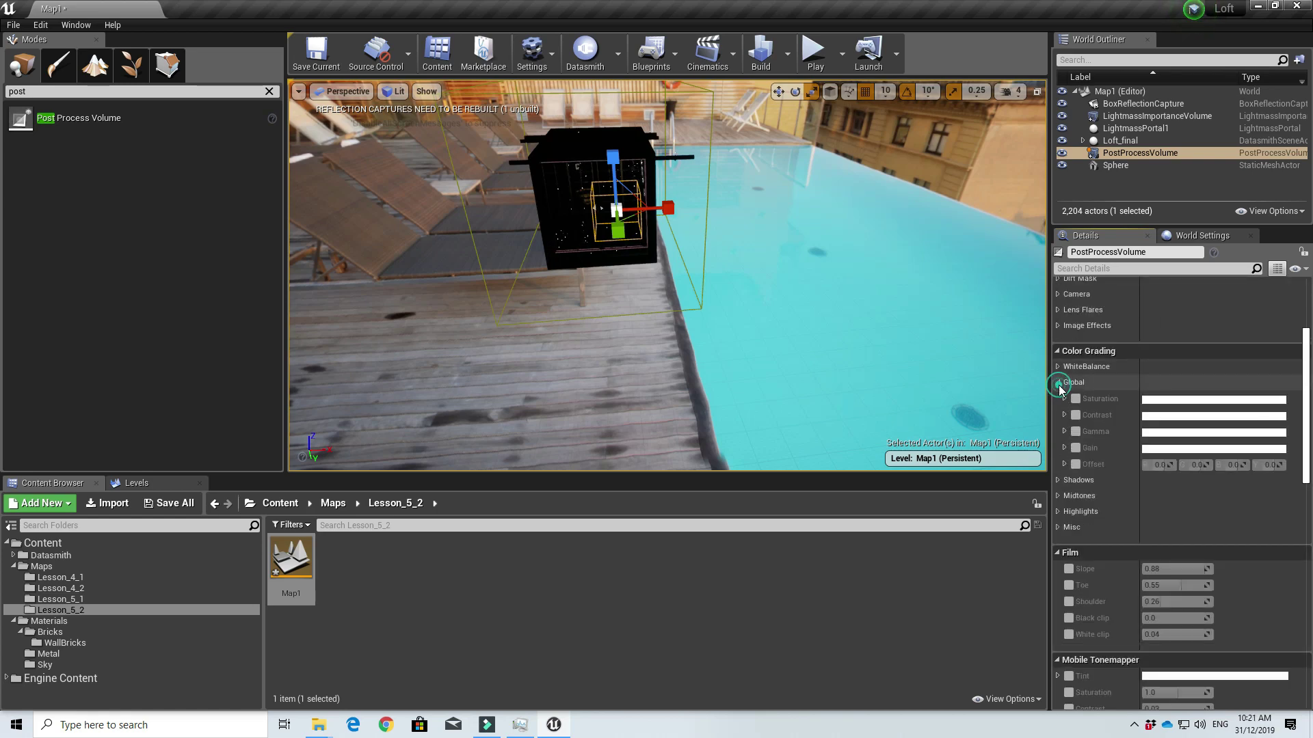
click(1058, 385)
scroll(1058, 385, up, 3)
scroll(1059, 384, up, 2)
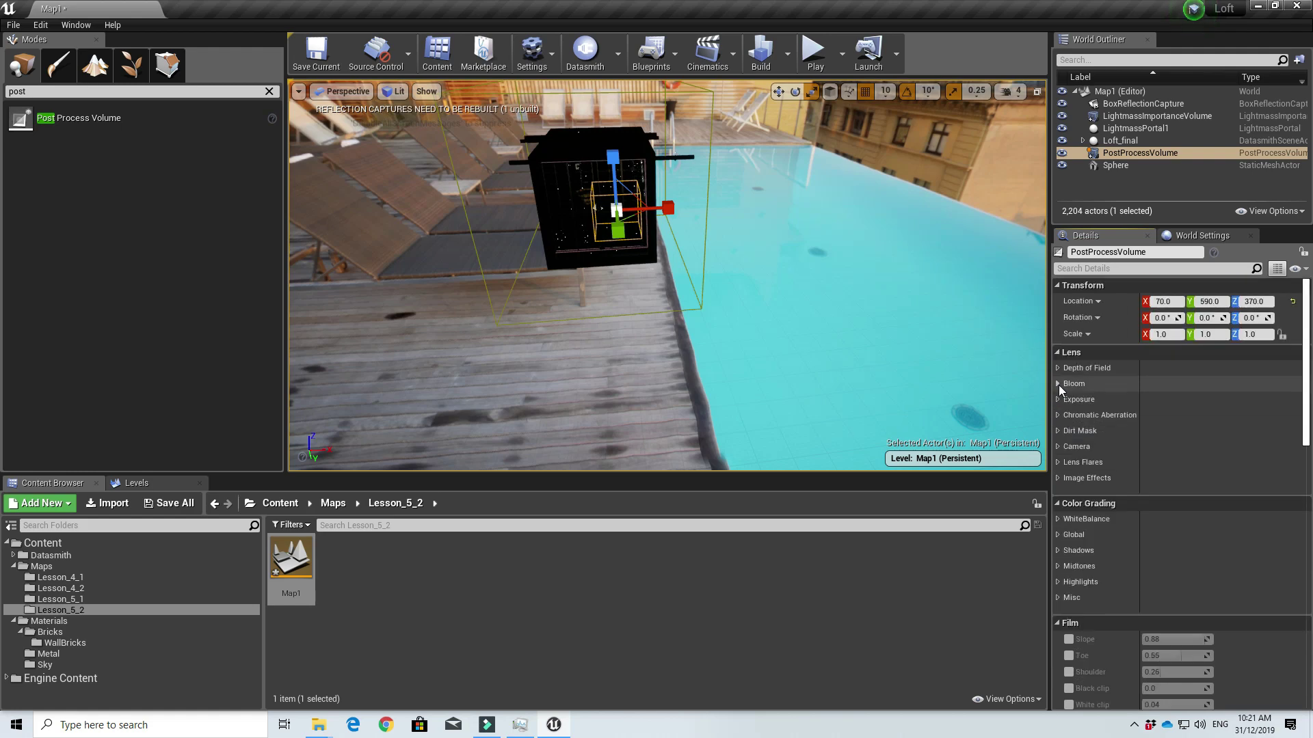
click(1058, 400)
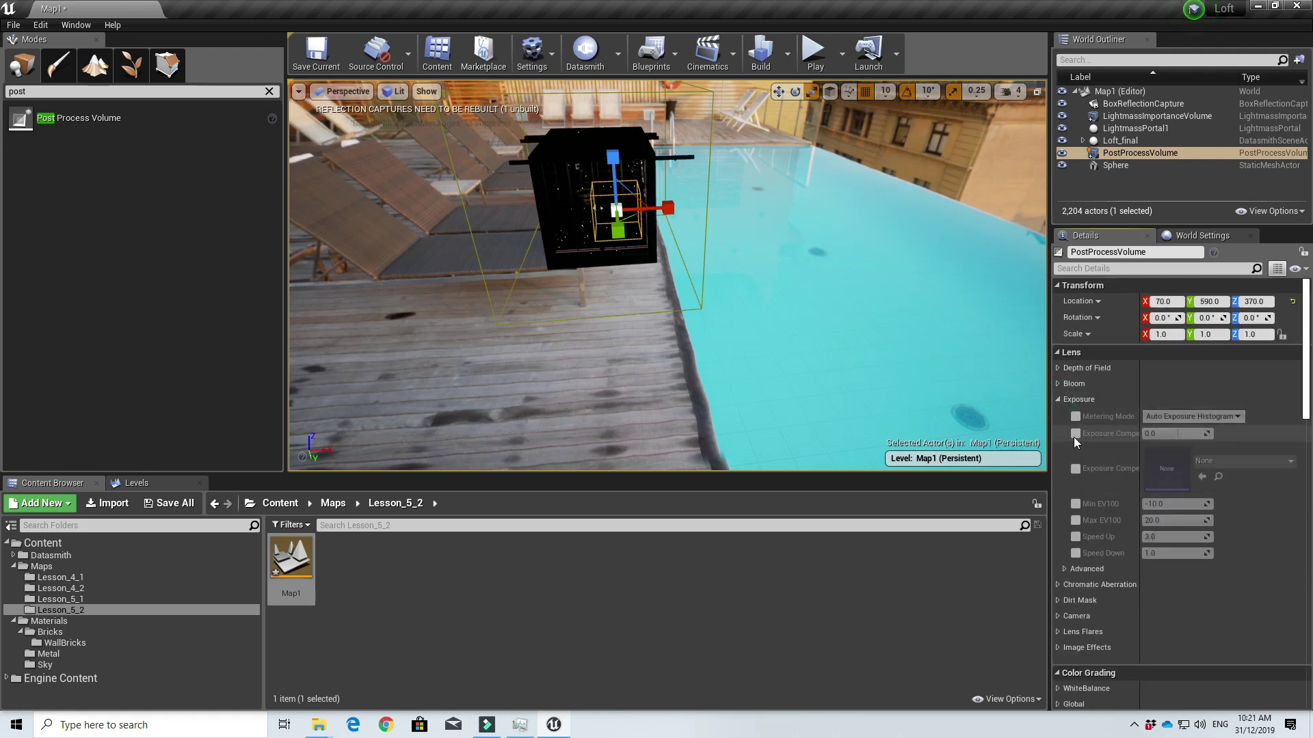
click(1076, 504)
click(1076, 520)
click(1179, 521)
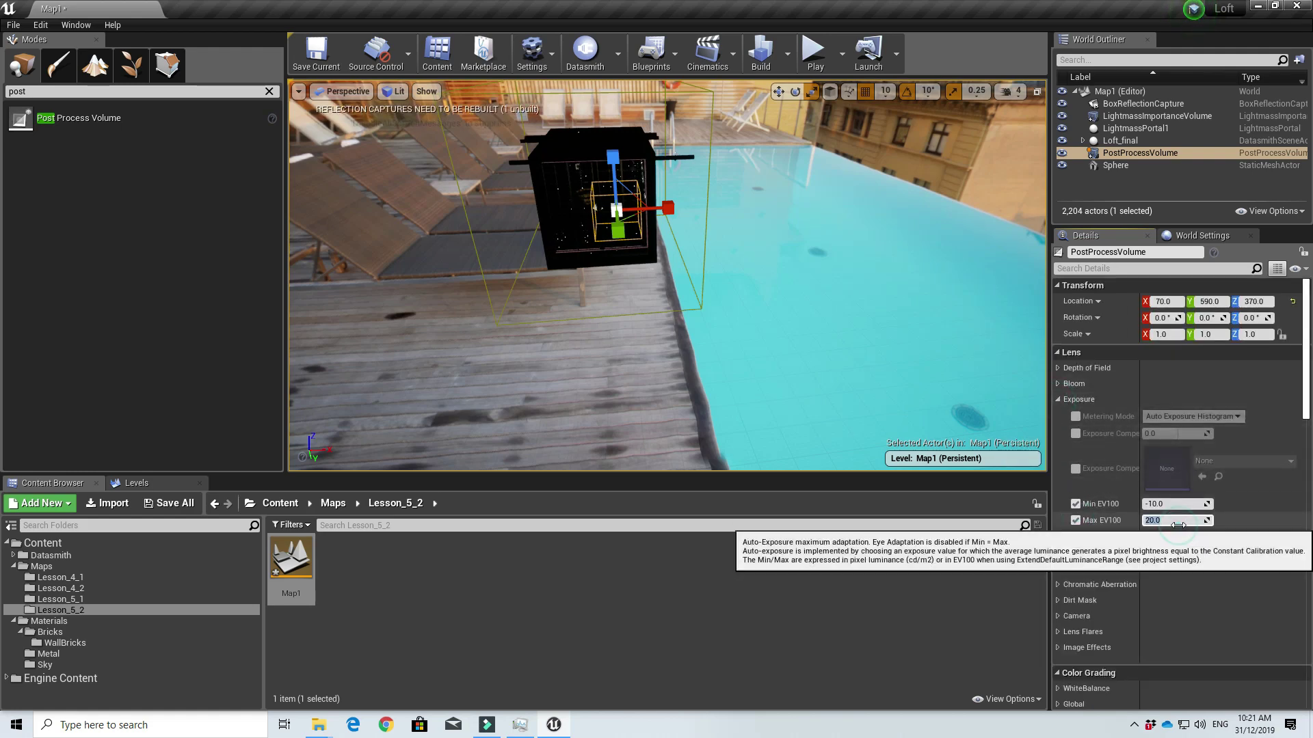
text(0)
click(1177, 504)
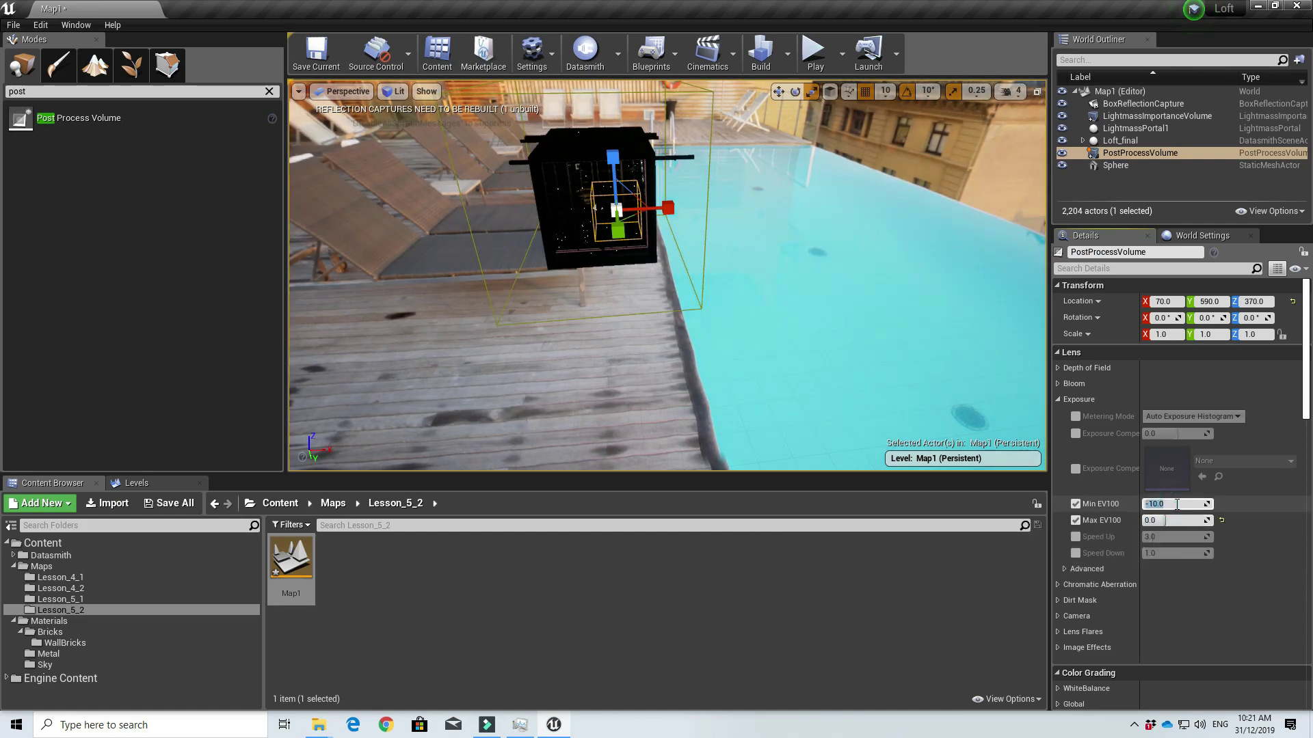
Search the placeable actors for "sky" and place a Sky Light in the loft level by the window frame.
right_drag(516, 261, 593, 280)
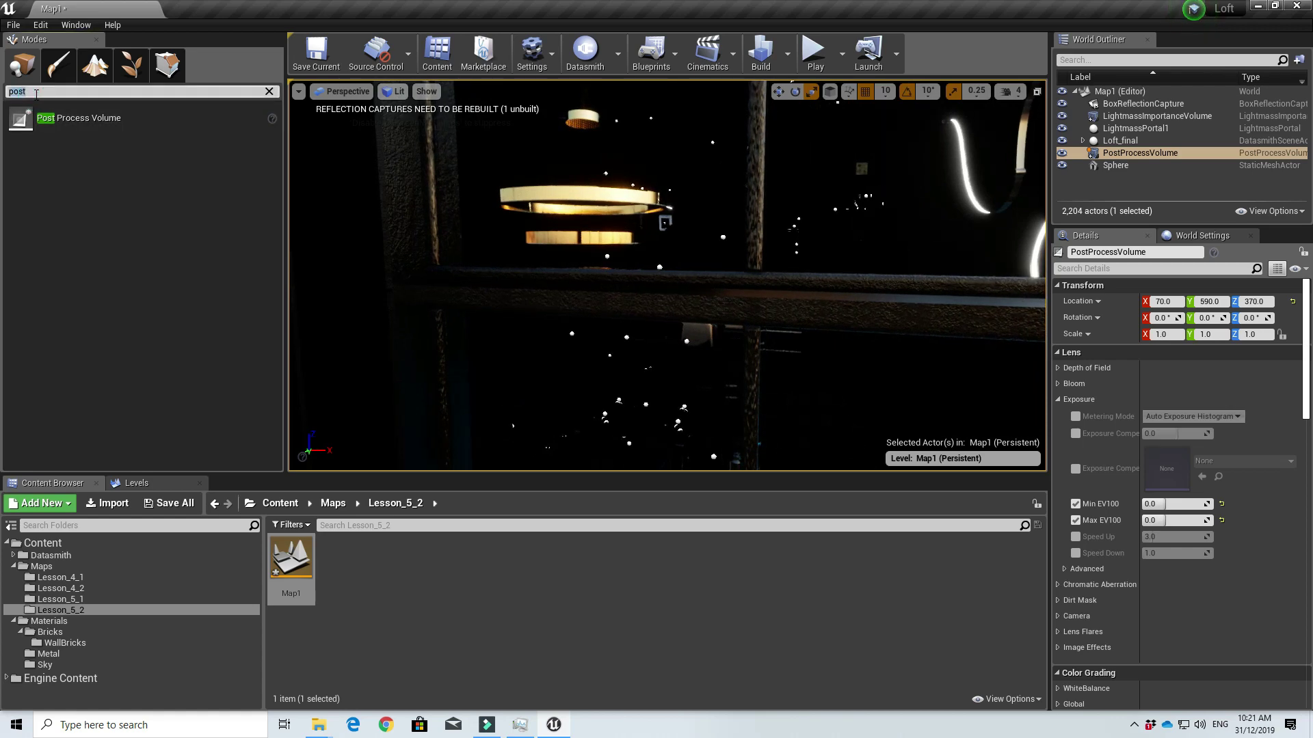
text(sky)
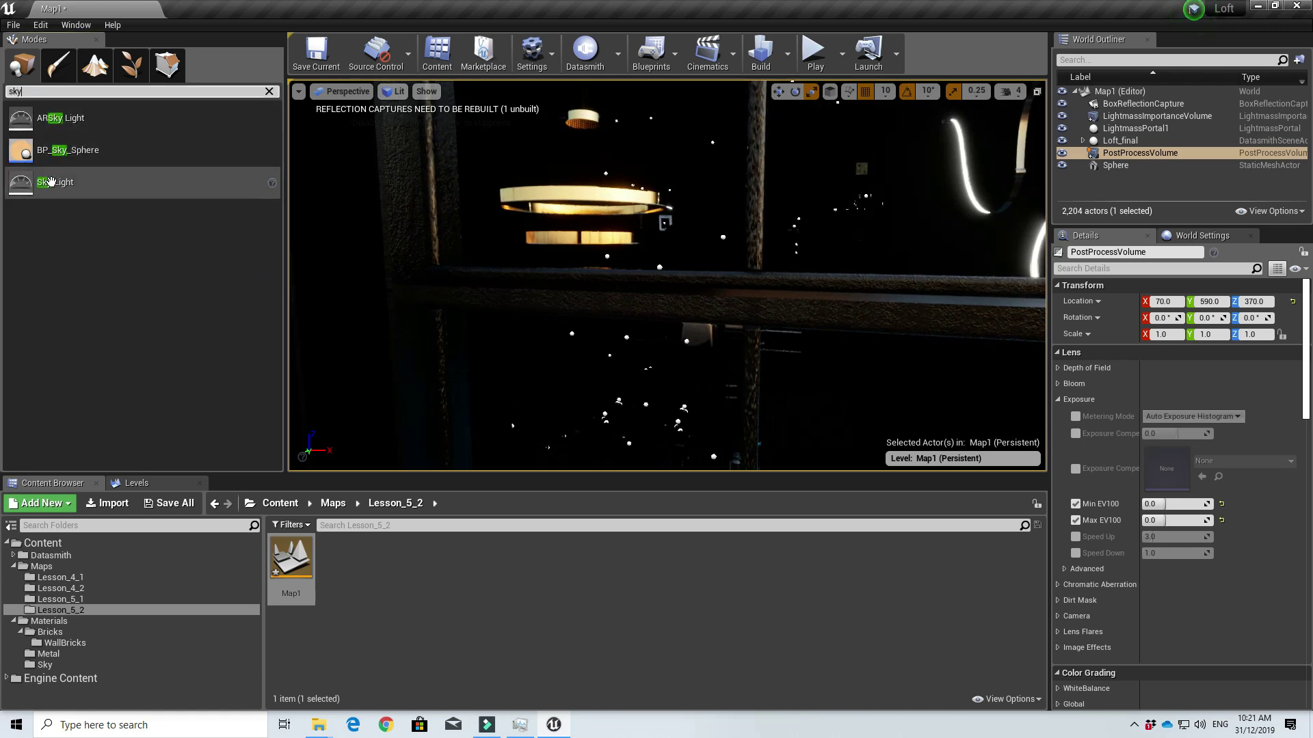
drag(55, 182, 752, 274)
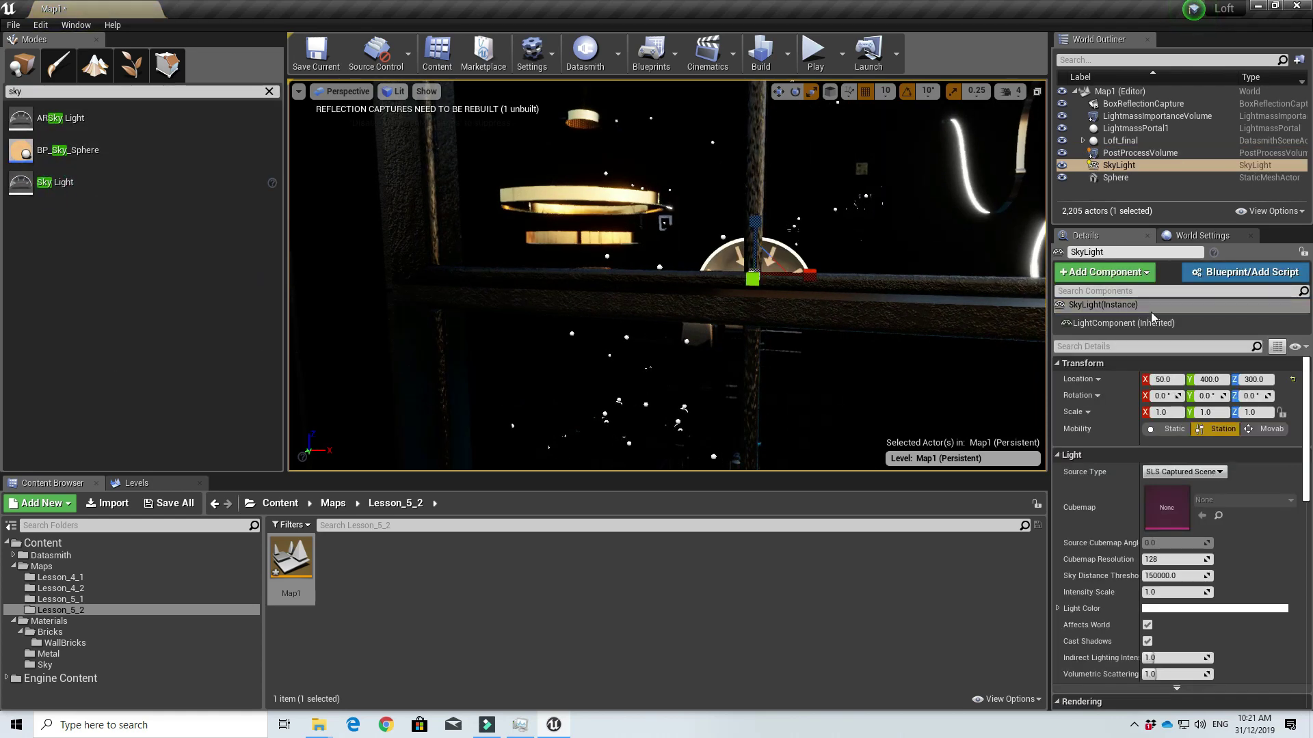
Make the Sky Light Static and set its source type to SLS Specified Cubemap with the Barce_Rooftop_C_Env cubemap.
click(1171, 429)
click(1183, 472)
click(1182, 492)
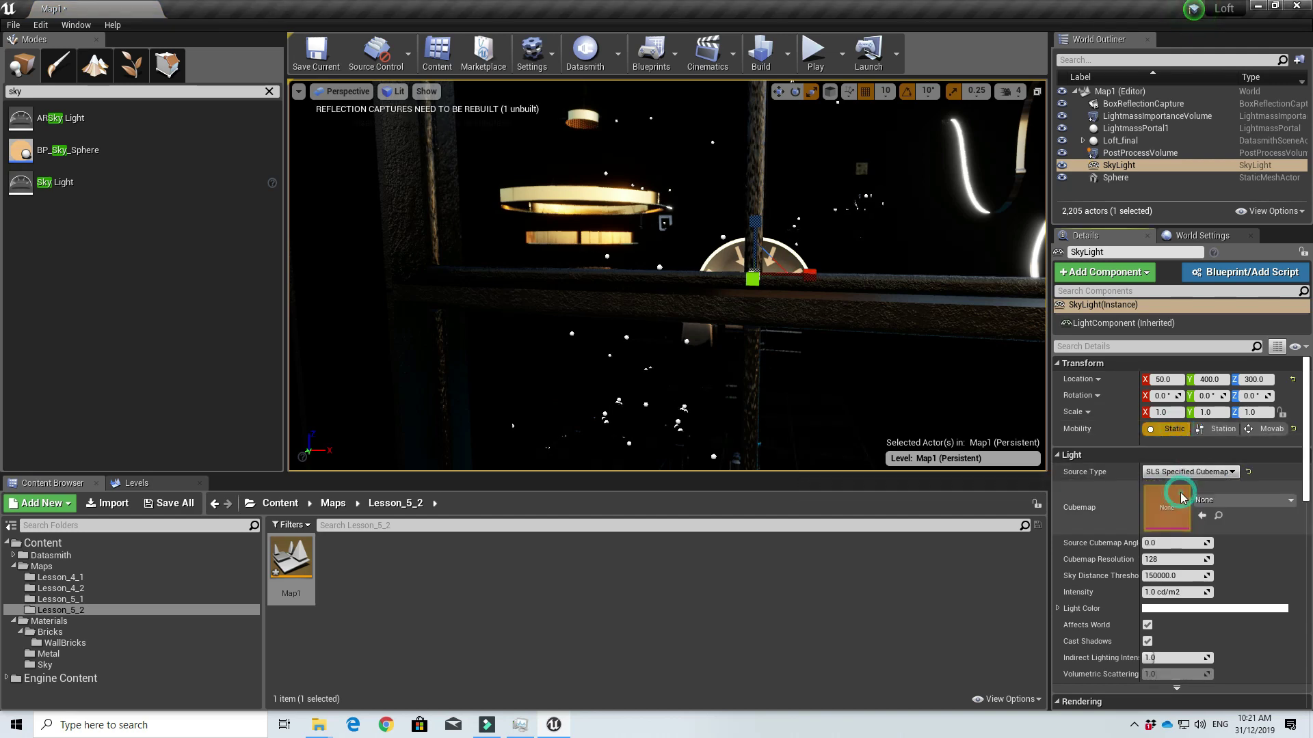
click(1203, 508)
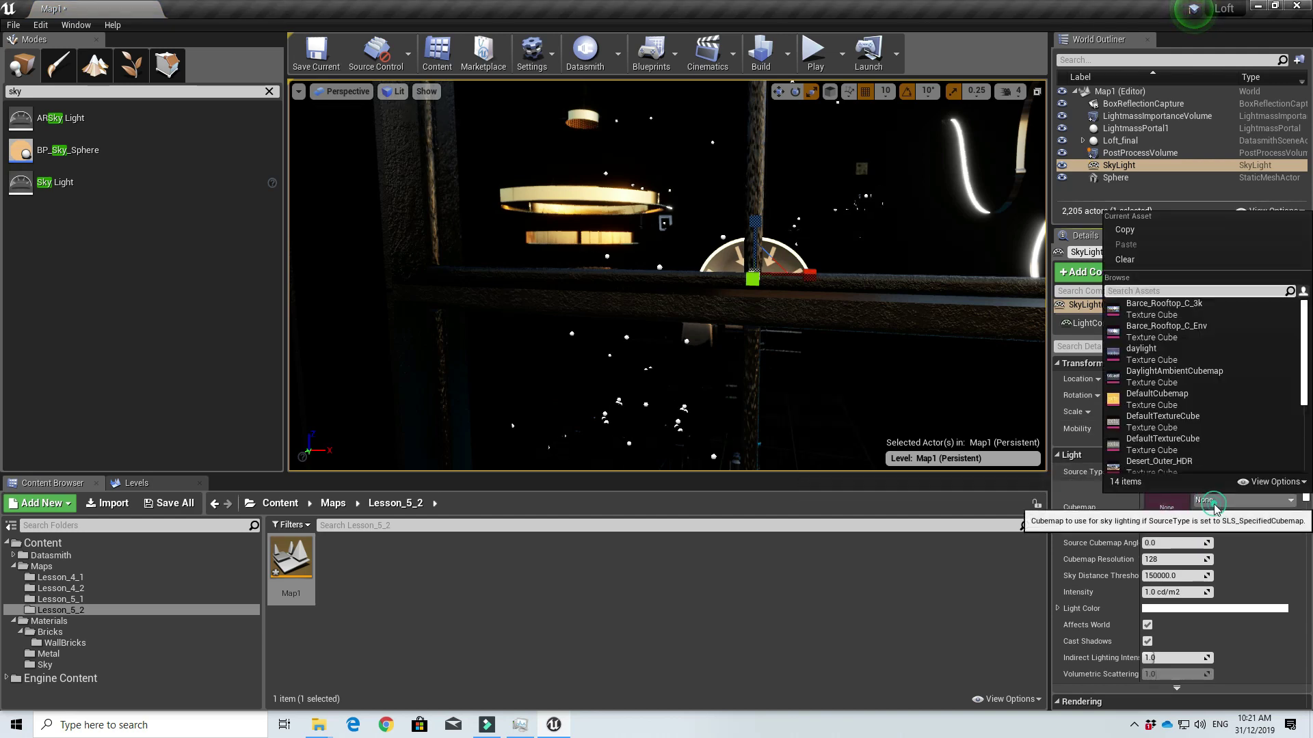
click(1165, 331)
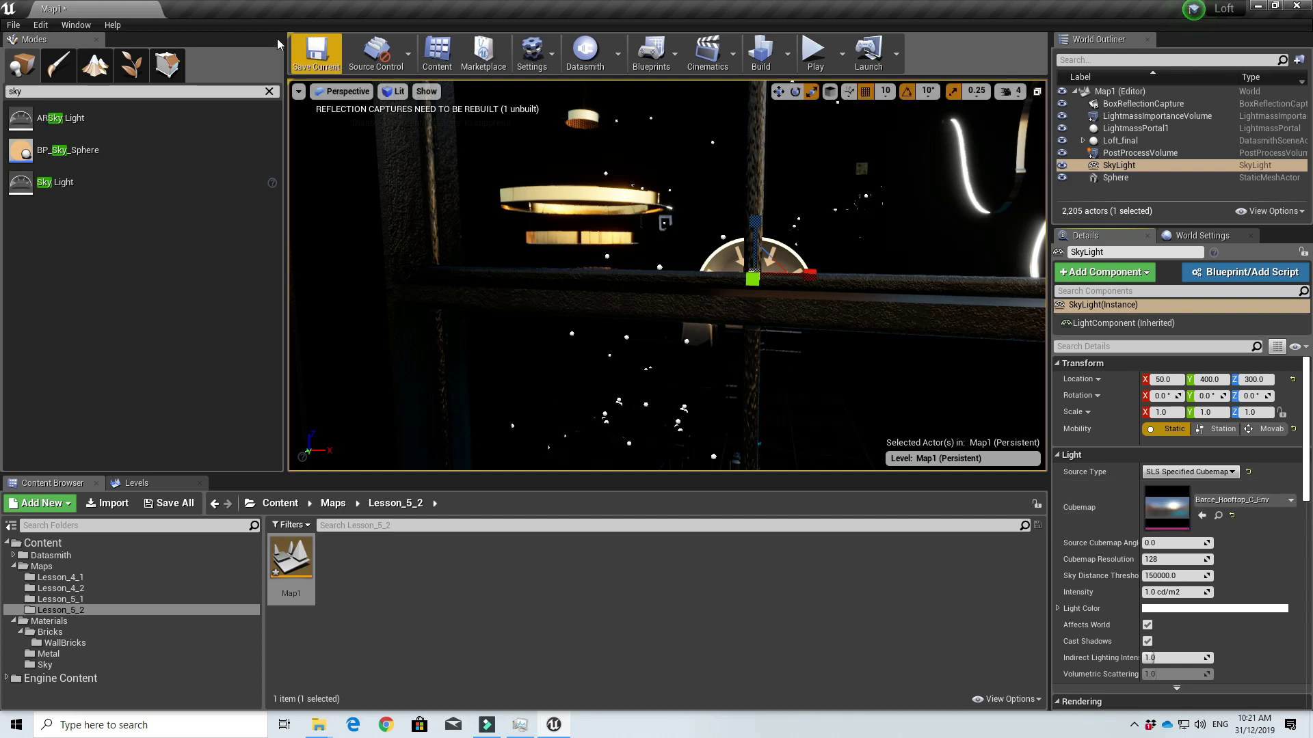
Save the current level and build its lighting at Preview quality.
click(315, 54)
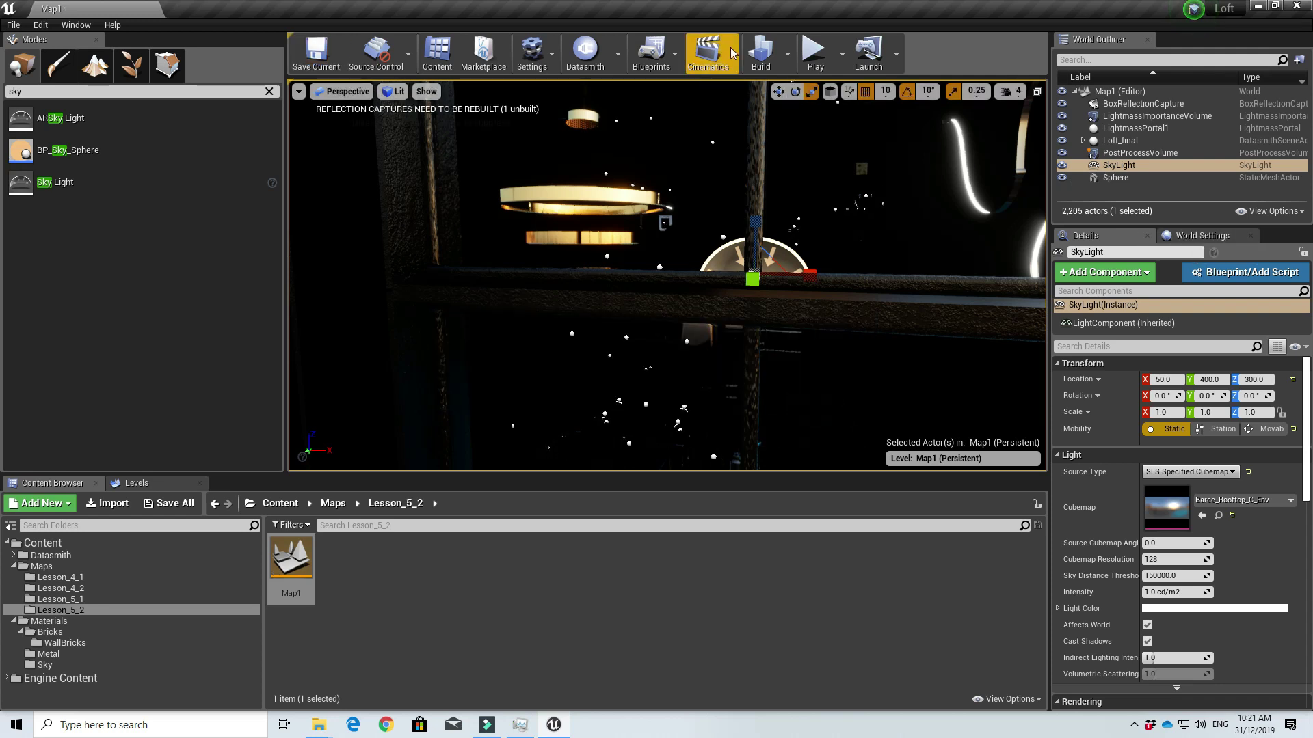
click(787, 56)
mouse_move(880, 112)
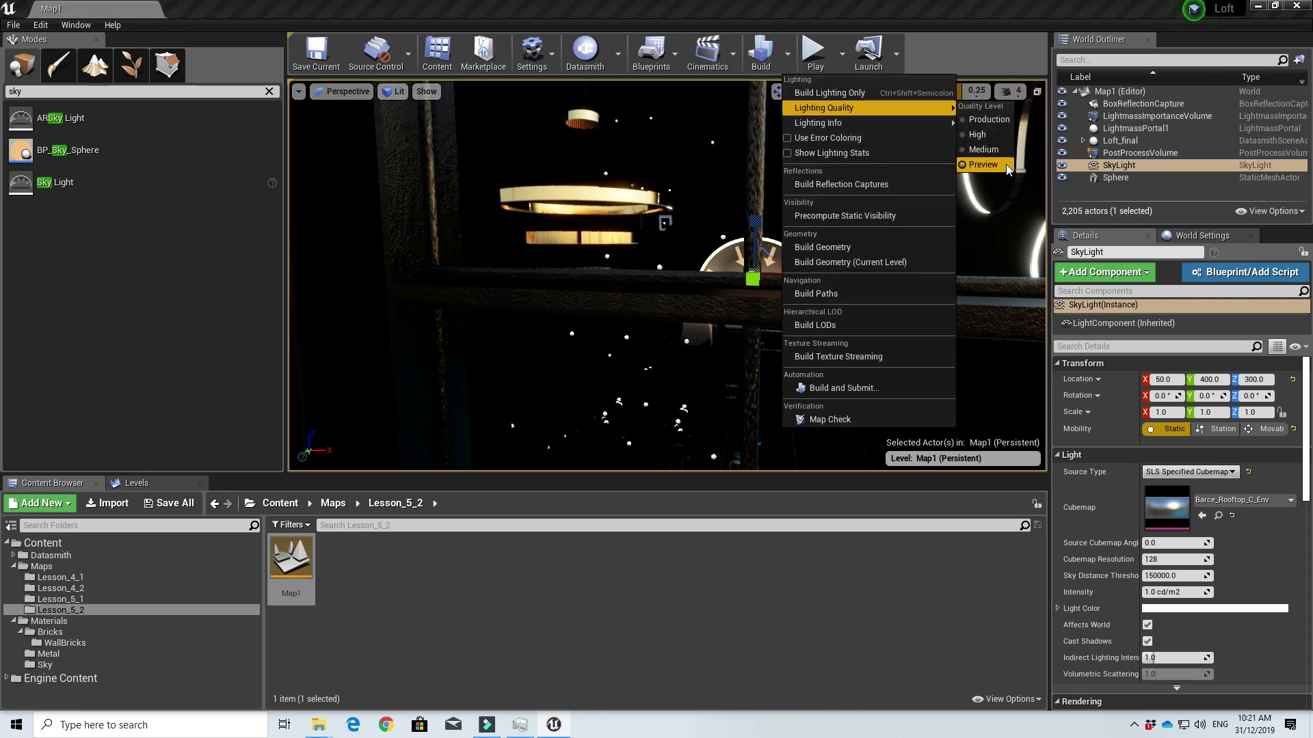
click(760, 53)
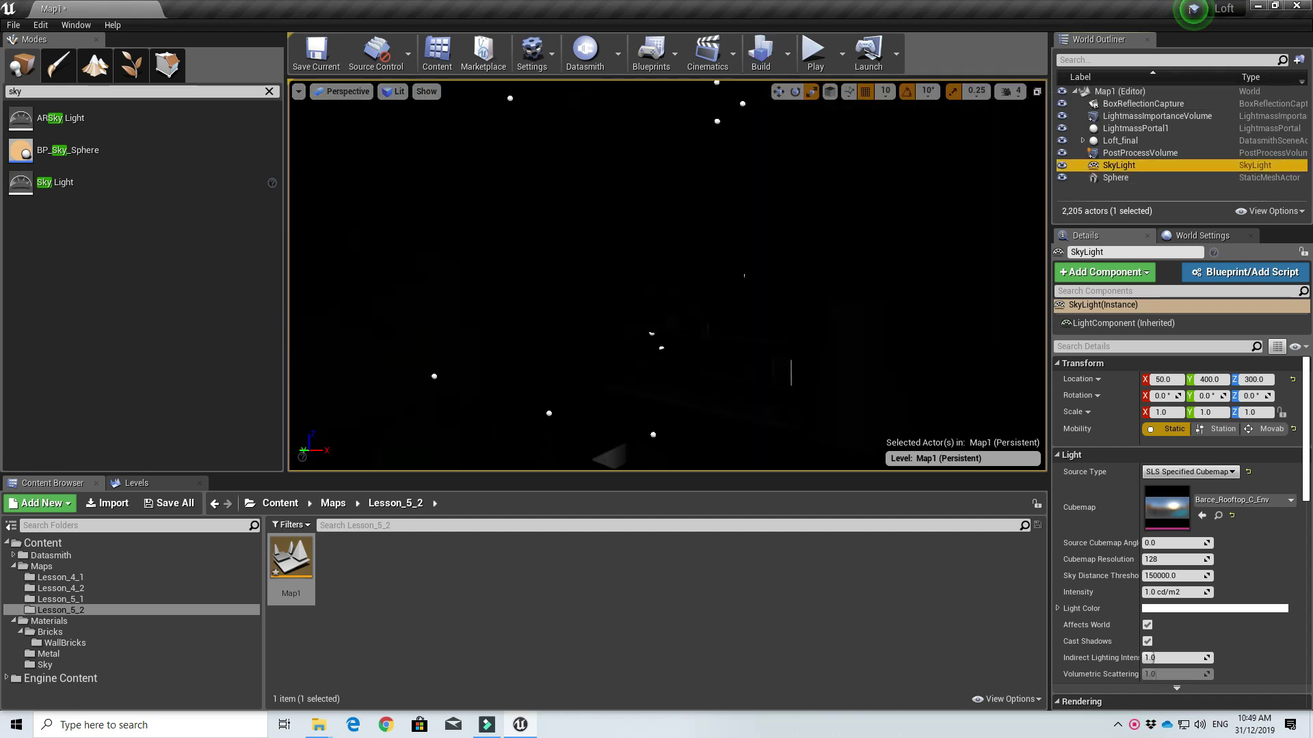
Set the Sky Light's intensity to 5 cd/m2 and its indirect lighting intensity to 5, and rebuild the level.
right_drag(666, 275, 418, 275)
right_drag(779, 281, 780, 216)
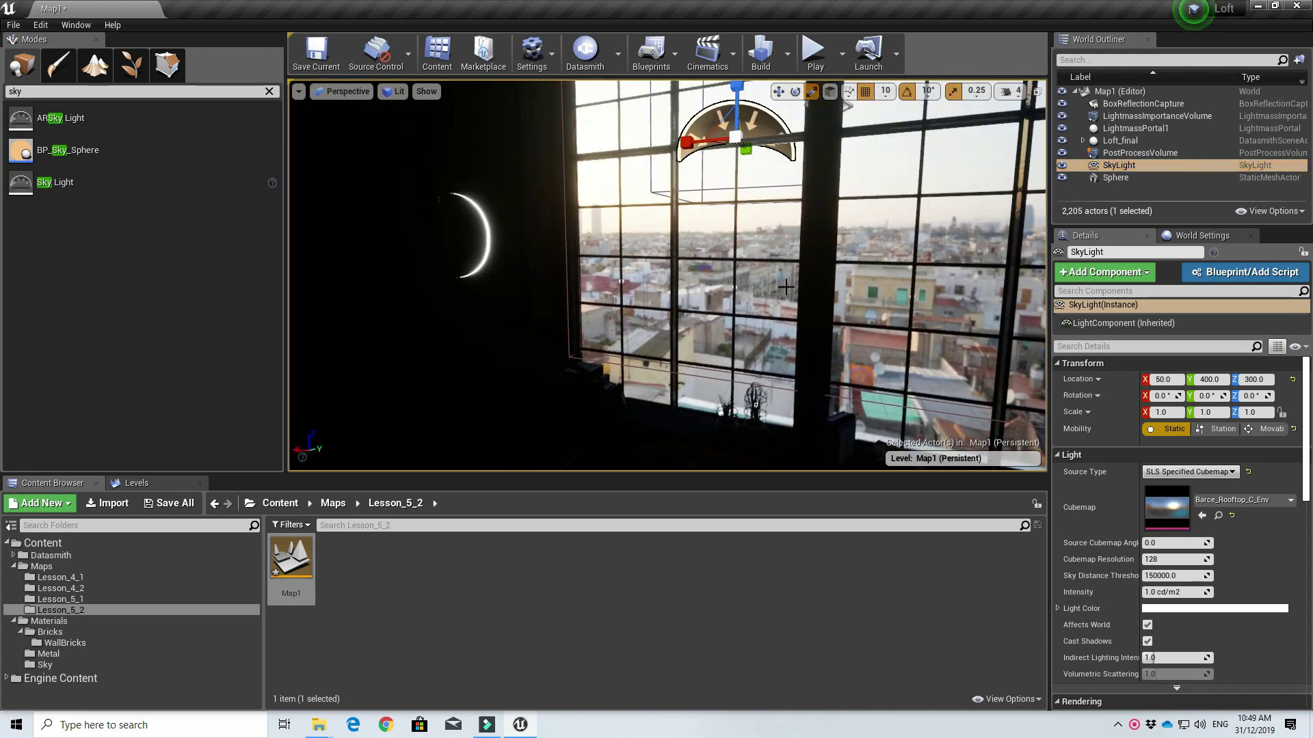
click(1176, 594)
text(5)
key(Return)
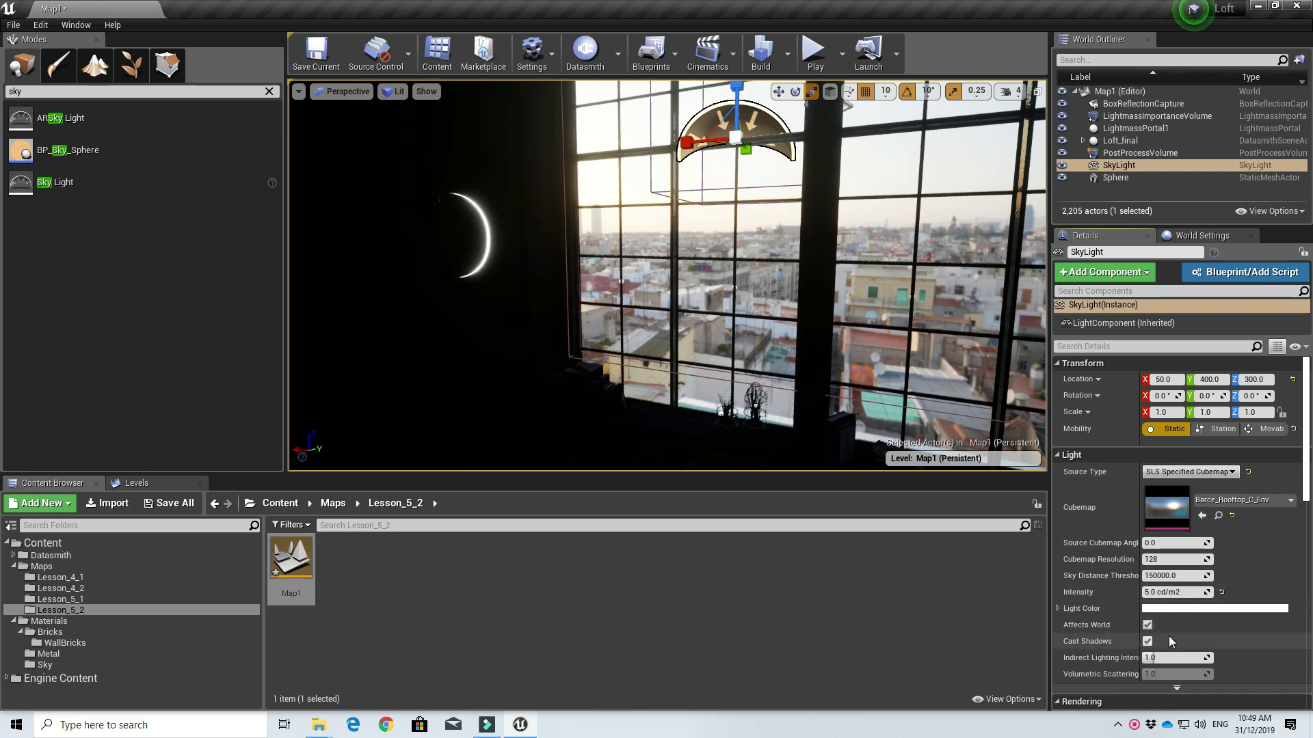
click(1165, 658)
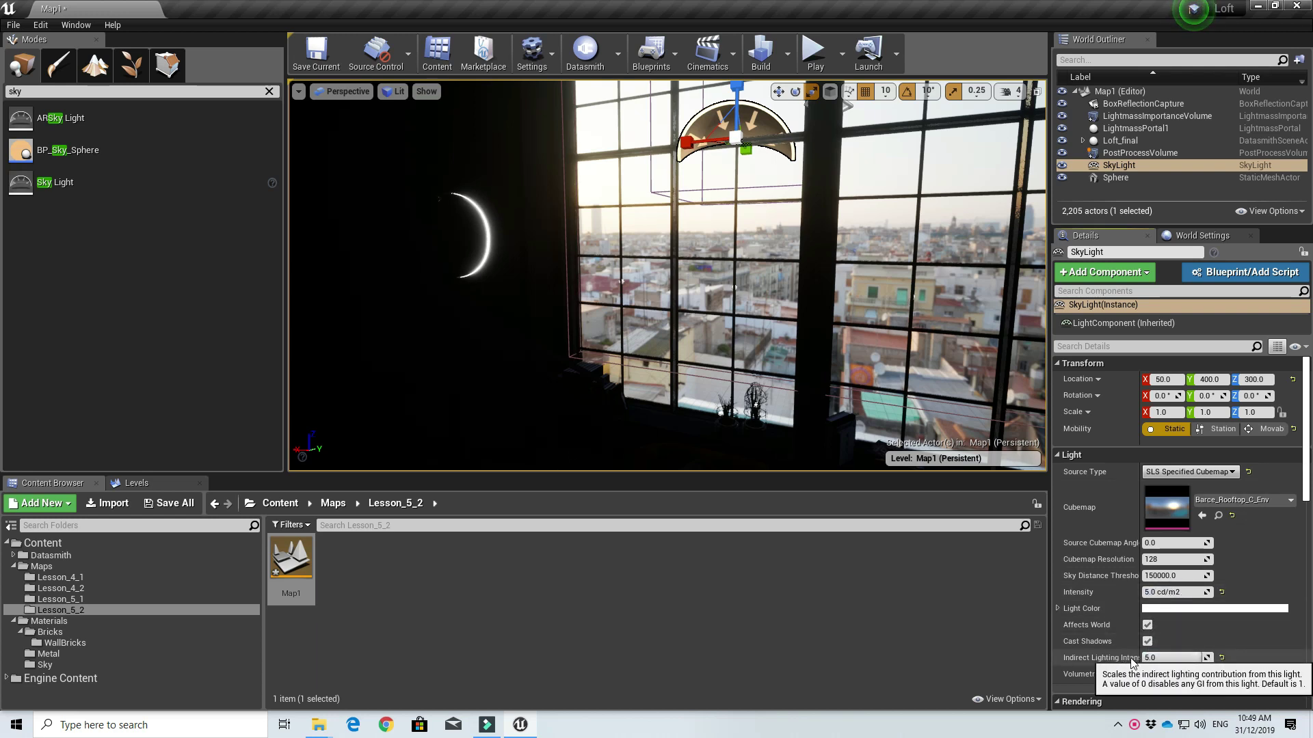
click(769, 62)
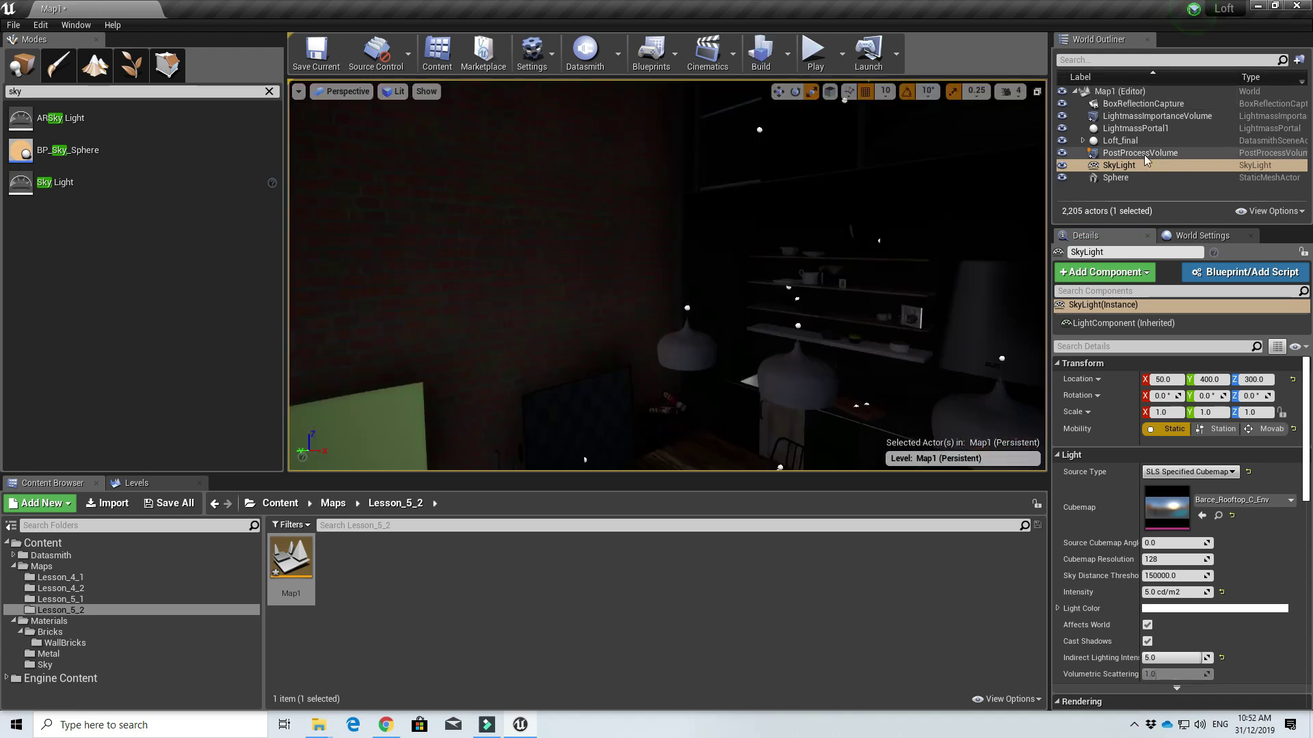
Set the Post Process Volume's Min EV100 and Max EV100 exposure to -3.
click(1146, 157)
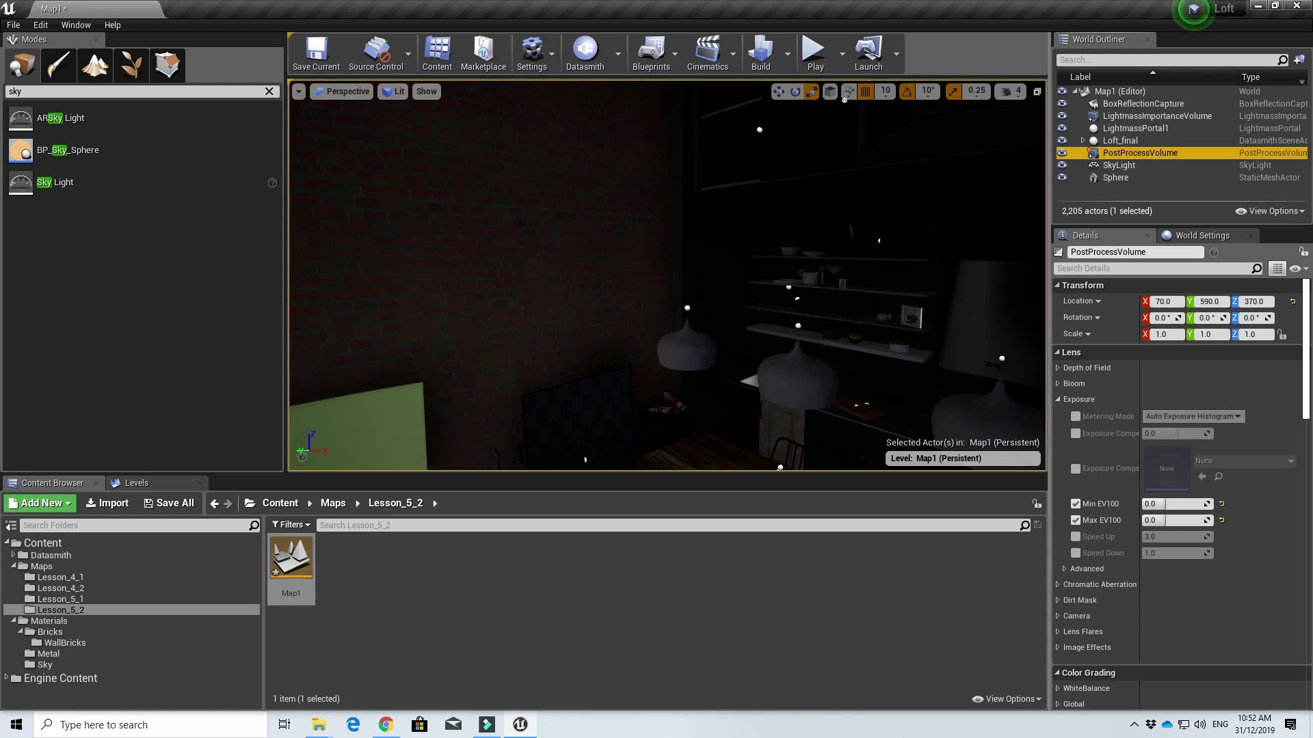
right_drag(820, 287, 667, 294)
drag(667, 294, 766, 259)
right_drag(820, 287, 862, 287)
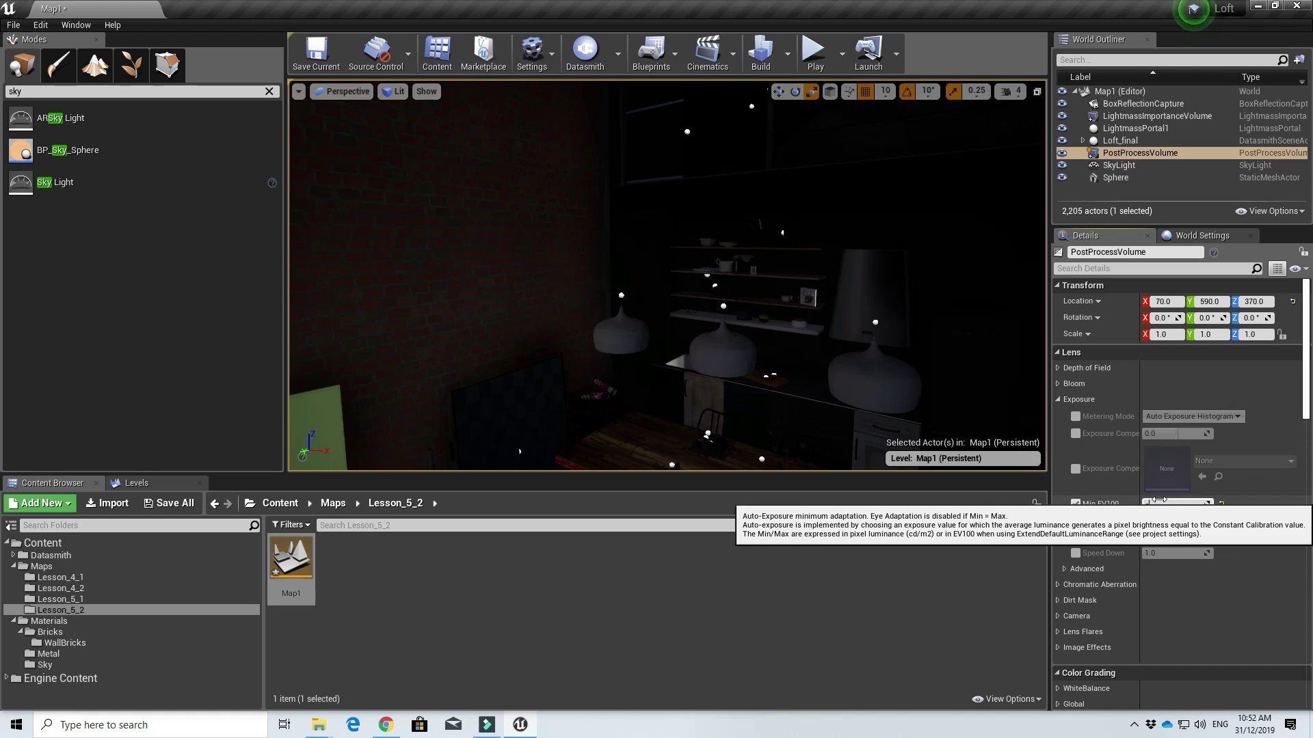
click(1174, 521)
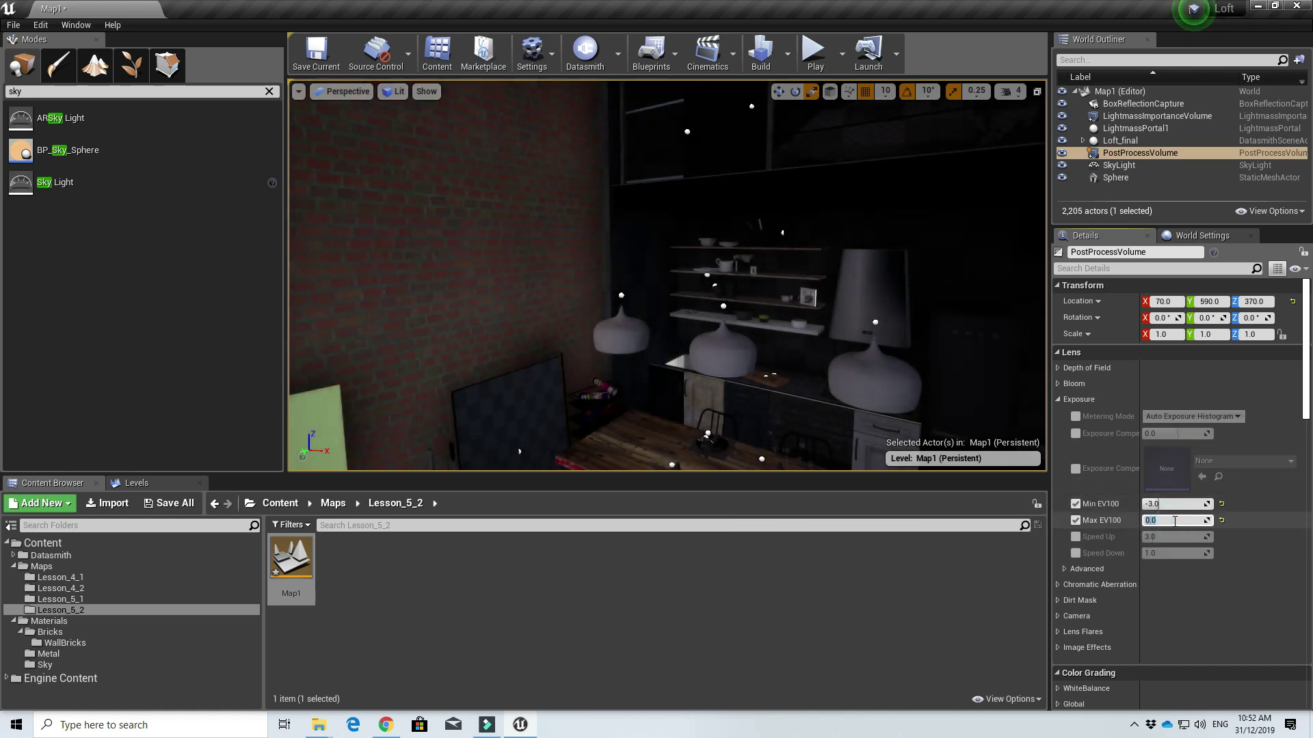
text(-3)
key(Return)
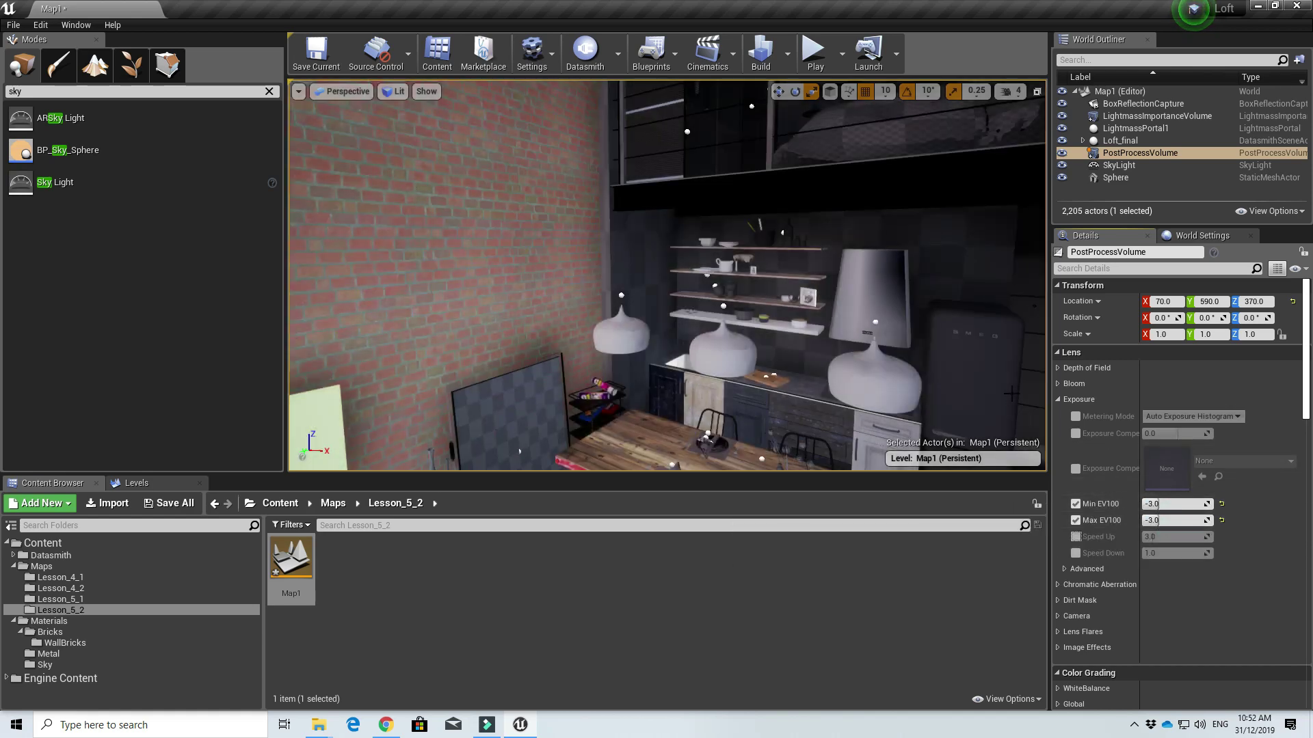
Set both the Min EV100 and Max EV100 exposure of the Post Process Volume to -2.
right_drag(915, 371, 848, 370)
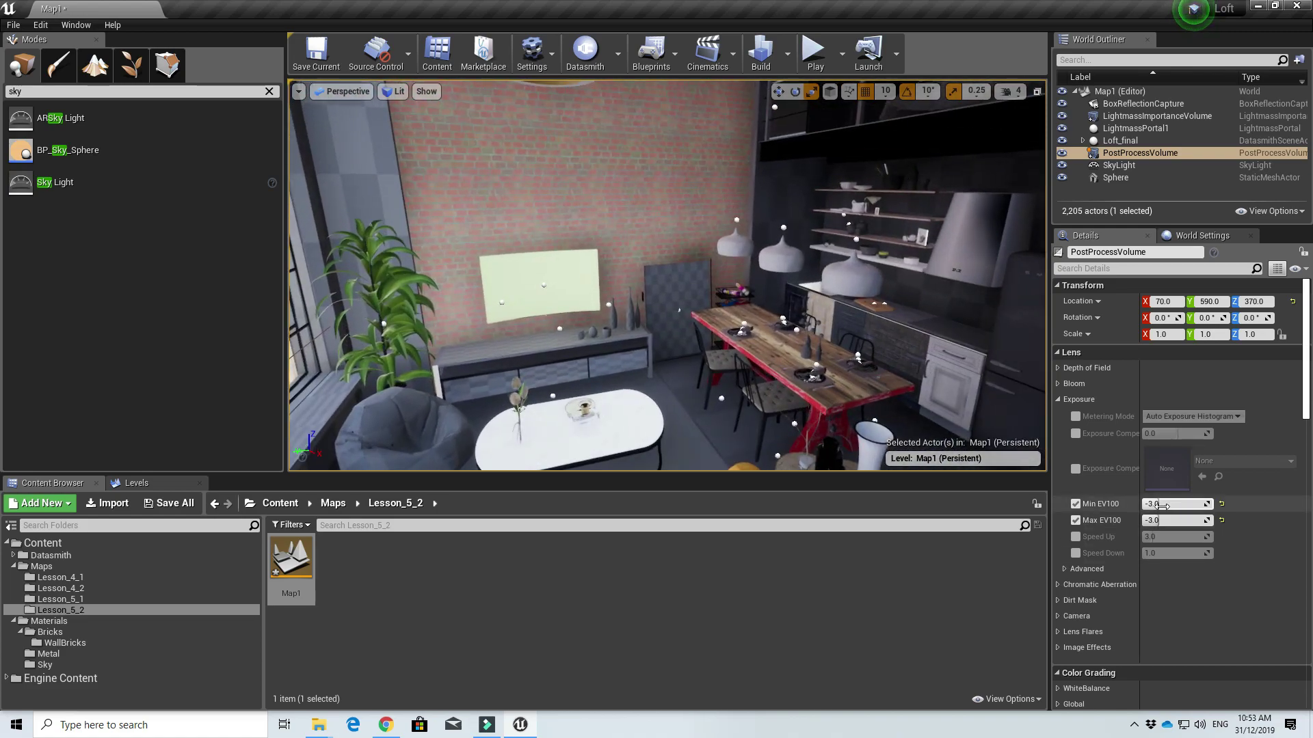
click(1158, 504)
click(1166, 518)
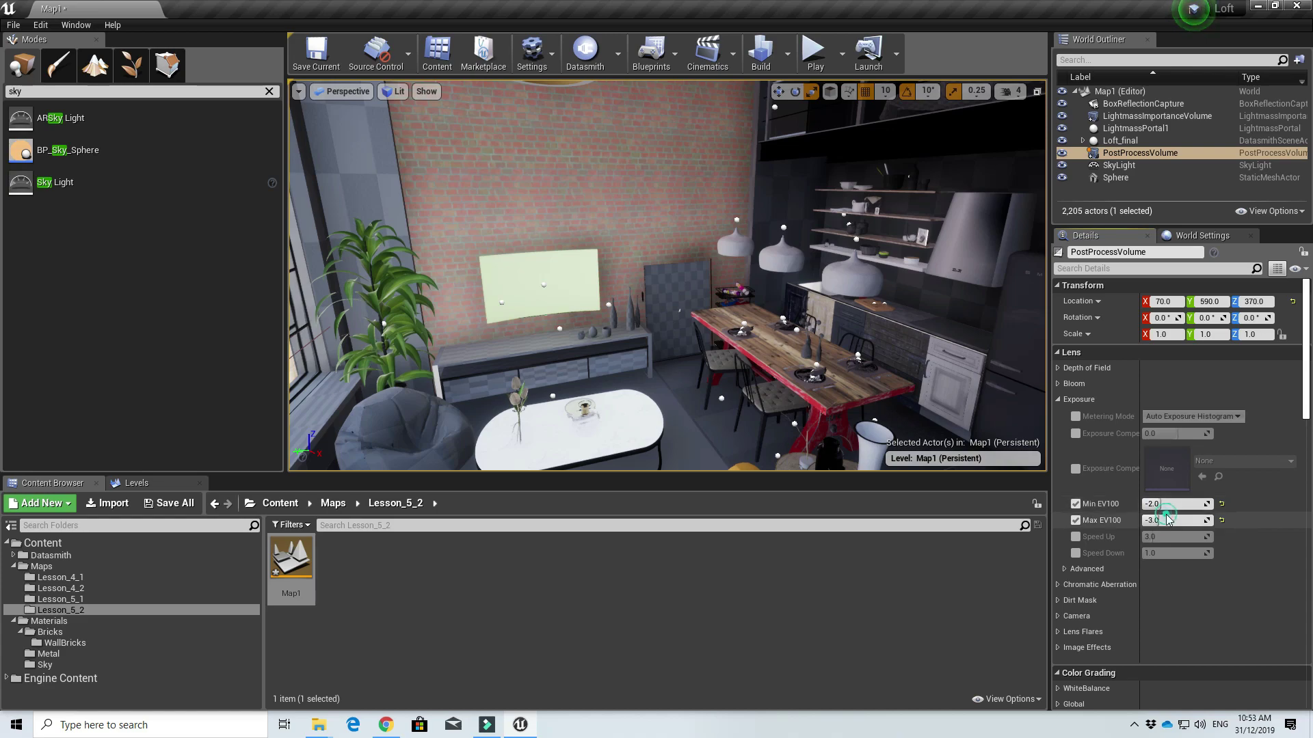
key(Return)
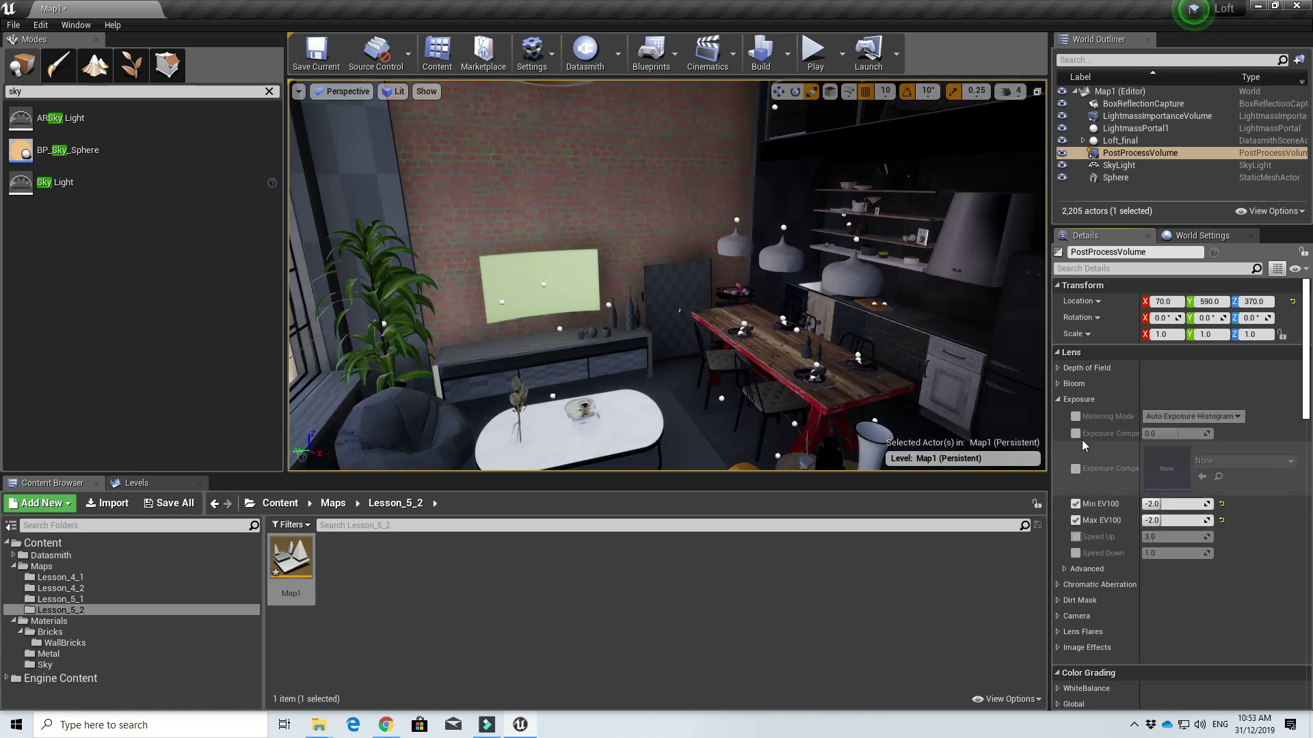
Examine the loft's brick wall and the Grunge+07 and Grunge+01 textures in the WallBricks folder.
right_drag(879, 356, 629, 386)
right_drag(465, 274, 300, 270)
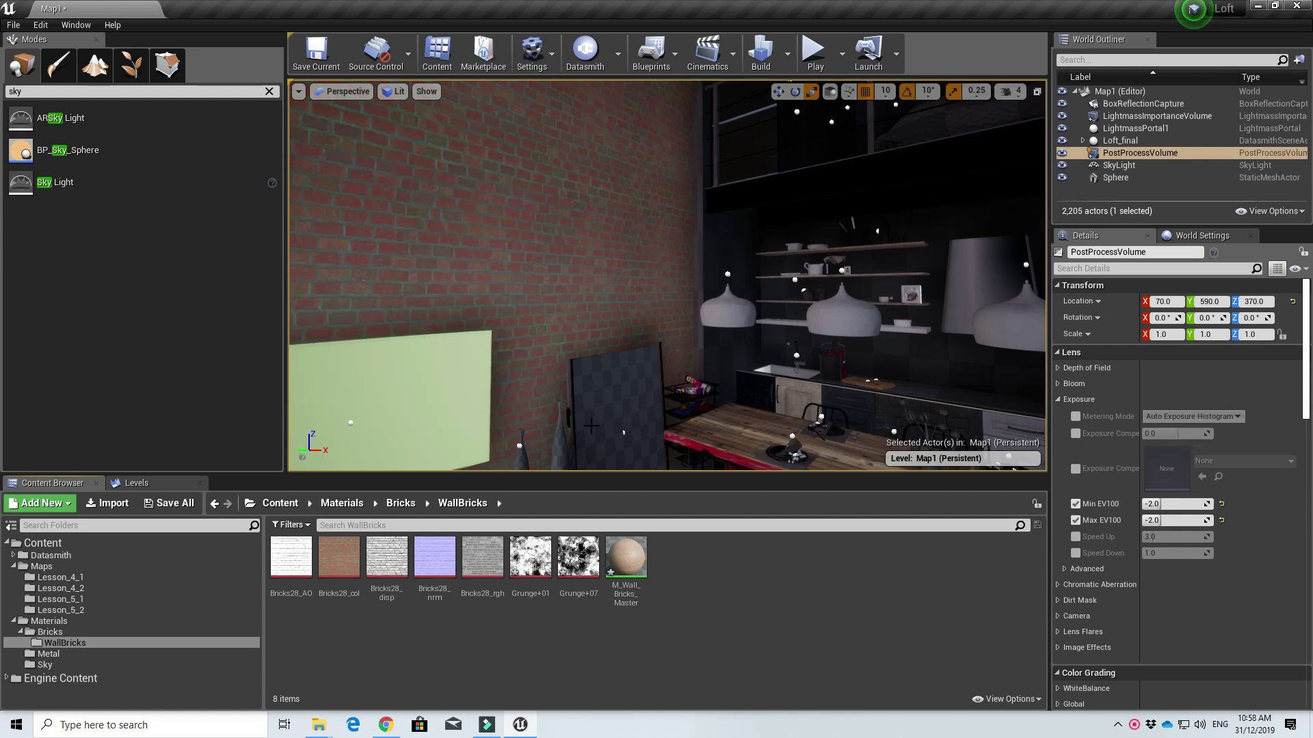
click(530, 559)
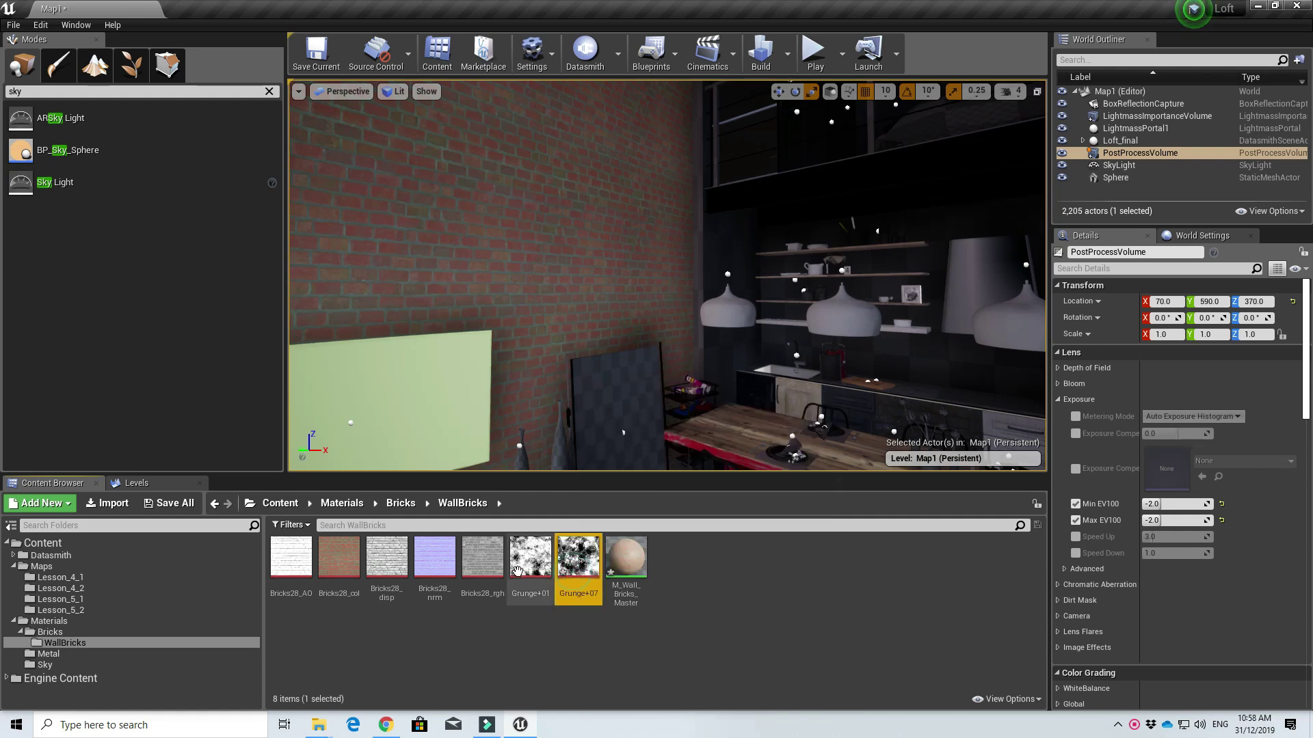
click(592, 584)
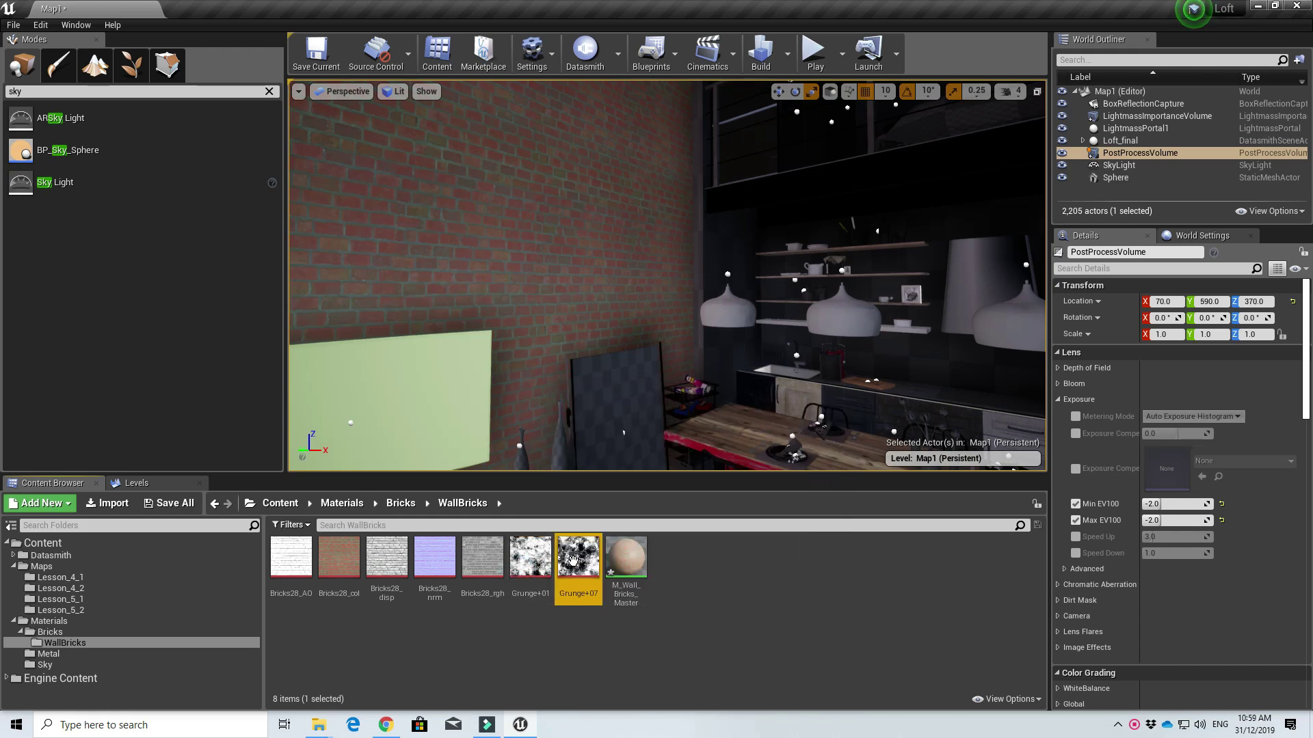
click(540, 579)
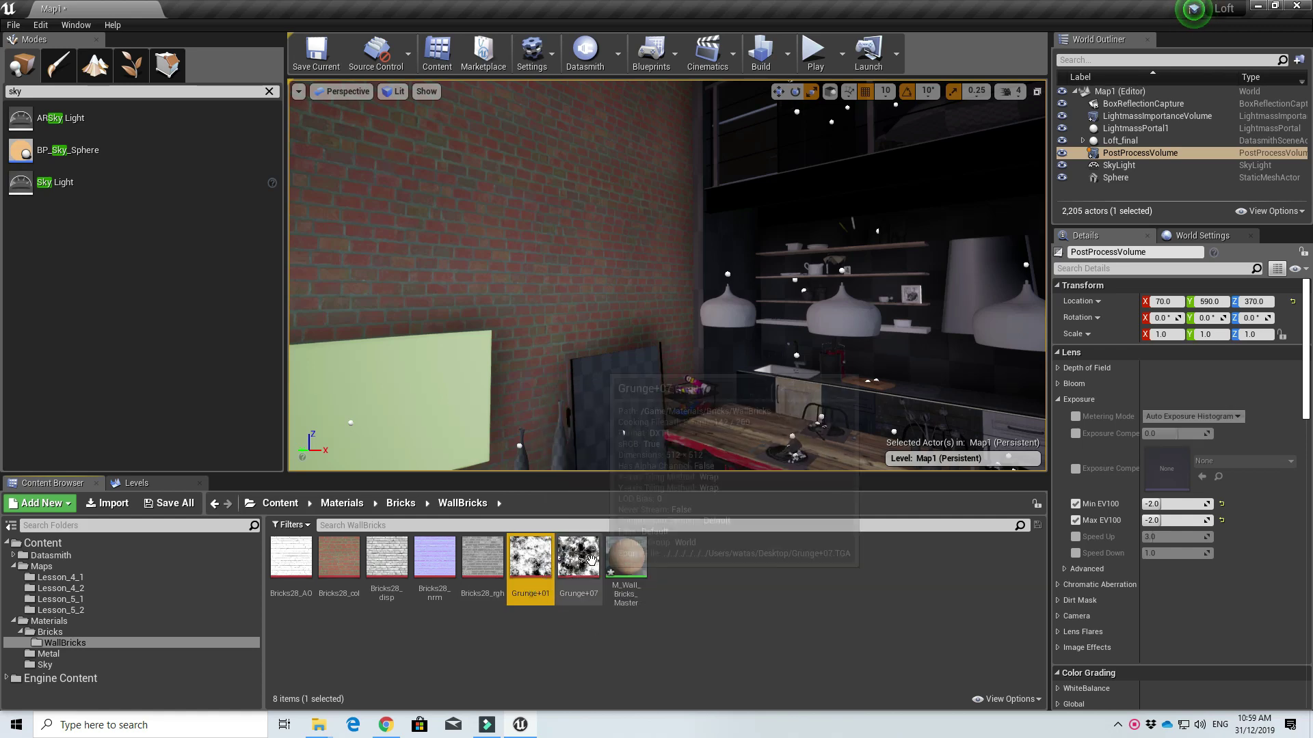
Open the M_Wall_Bricks_Master material and move the TexCoord node farther away from the Texture Sample node.
click(592, 560)
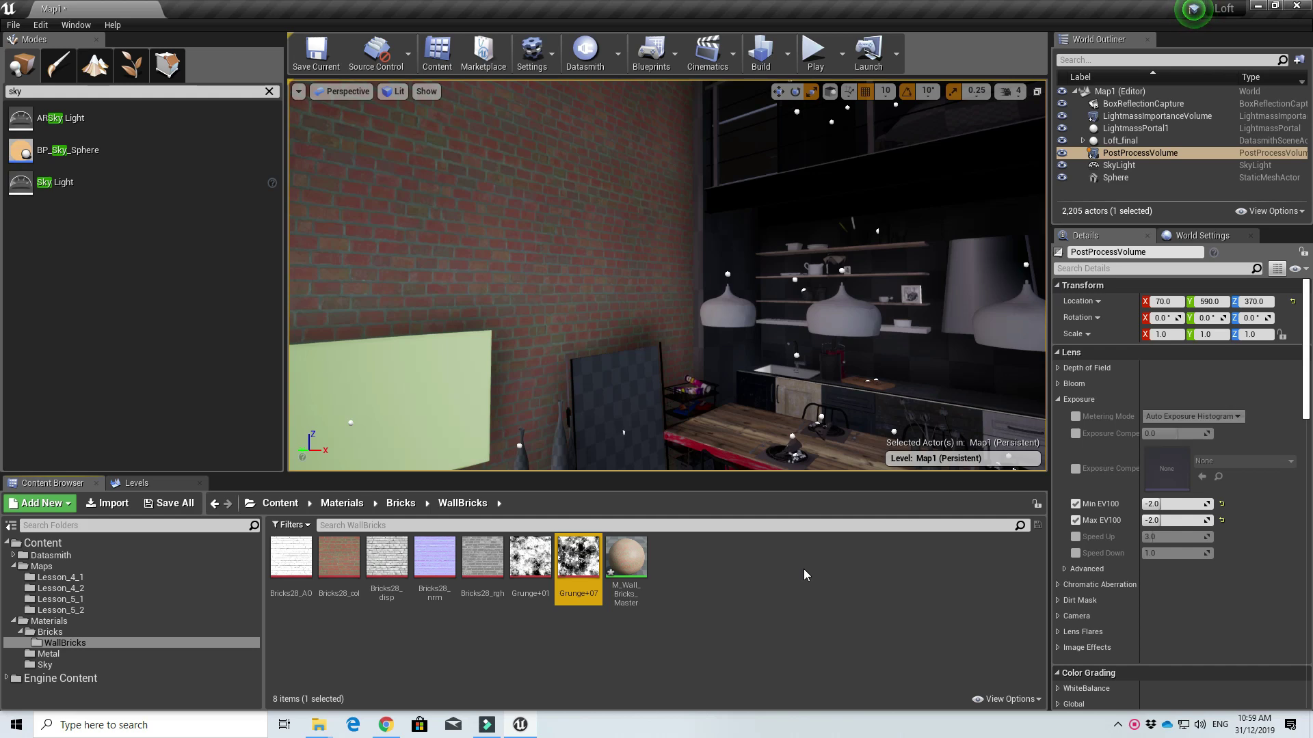
click(629, 559)
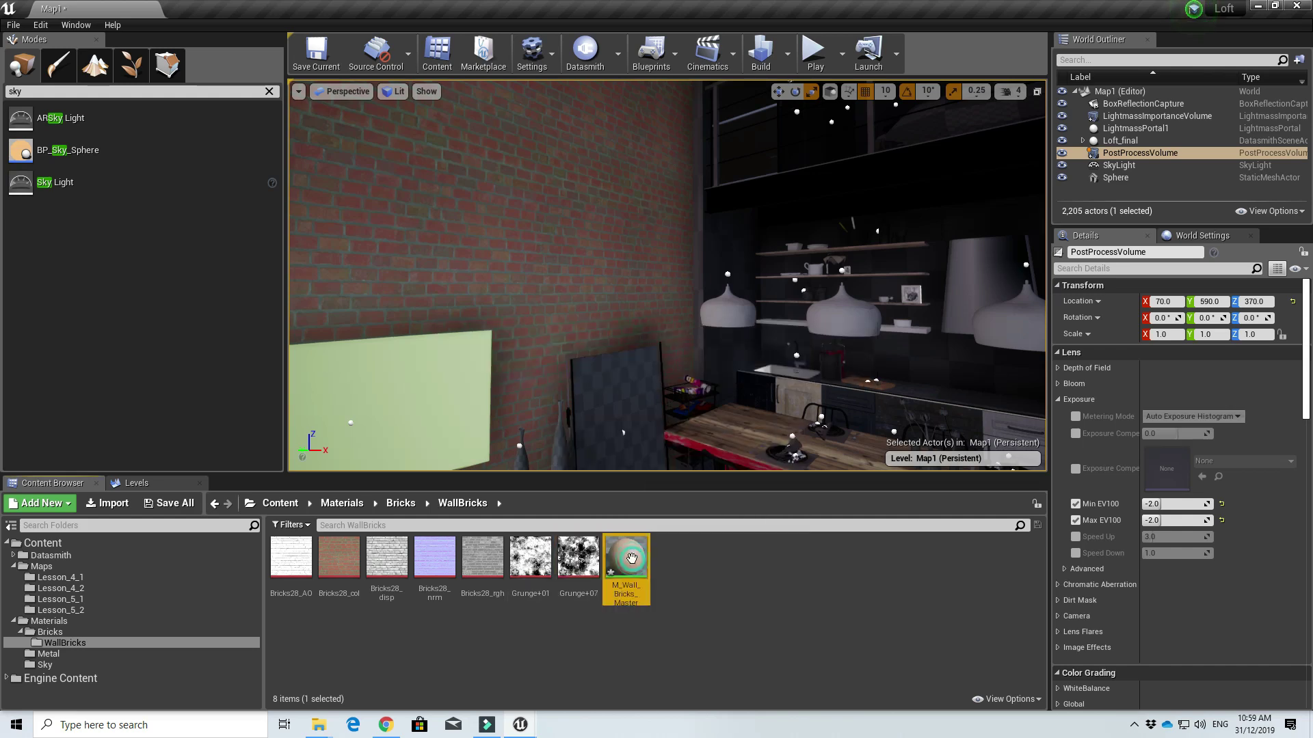
double_click(630, 559)
scroll(593, 322, down, 3)
right_drag(525, 361, 765, 361)
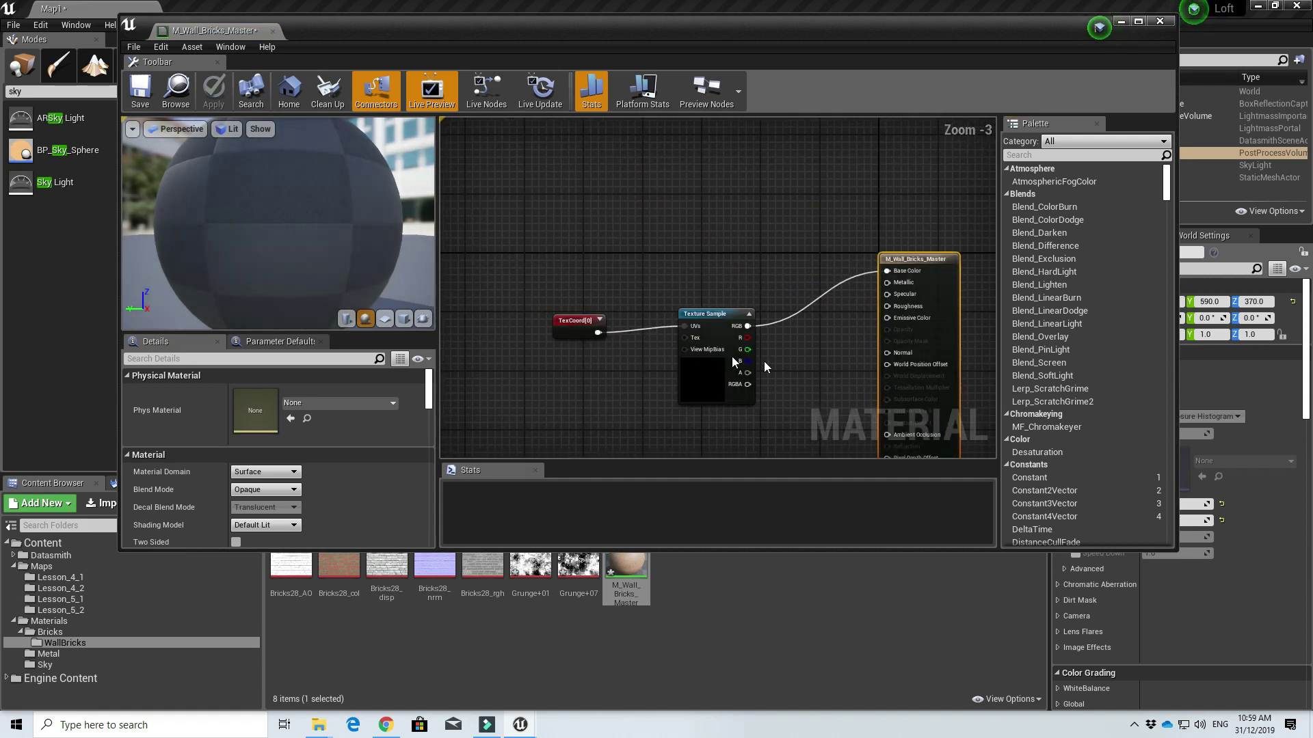
scroll(688, 365, up, 3)
right_drag(683, 371, 685, 354)
drag(632, 286, 576, 250)
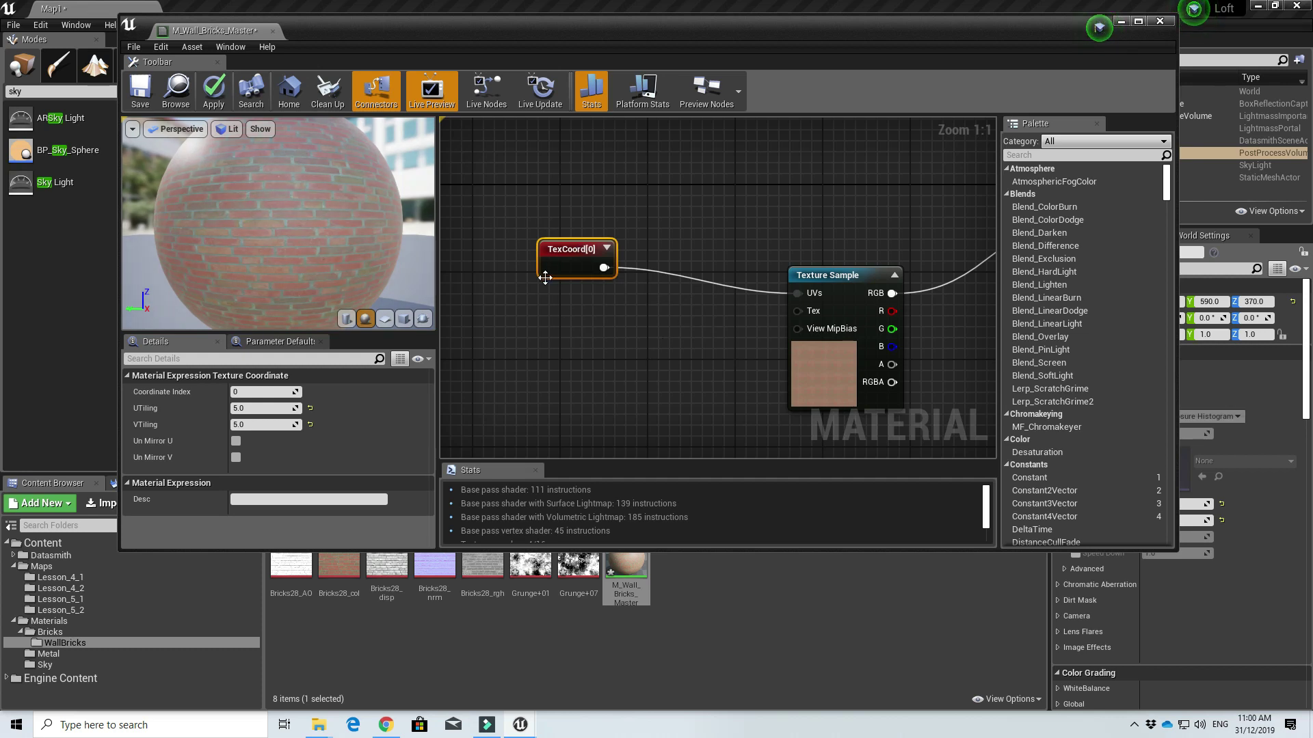
drag(577, 263, 567, 253)
drag(678, 334, 677, 333)
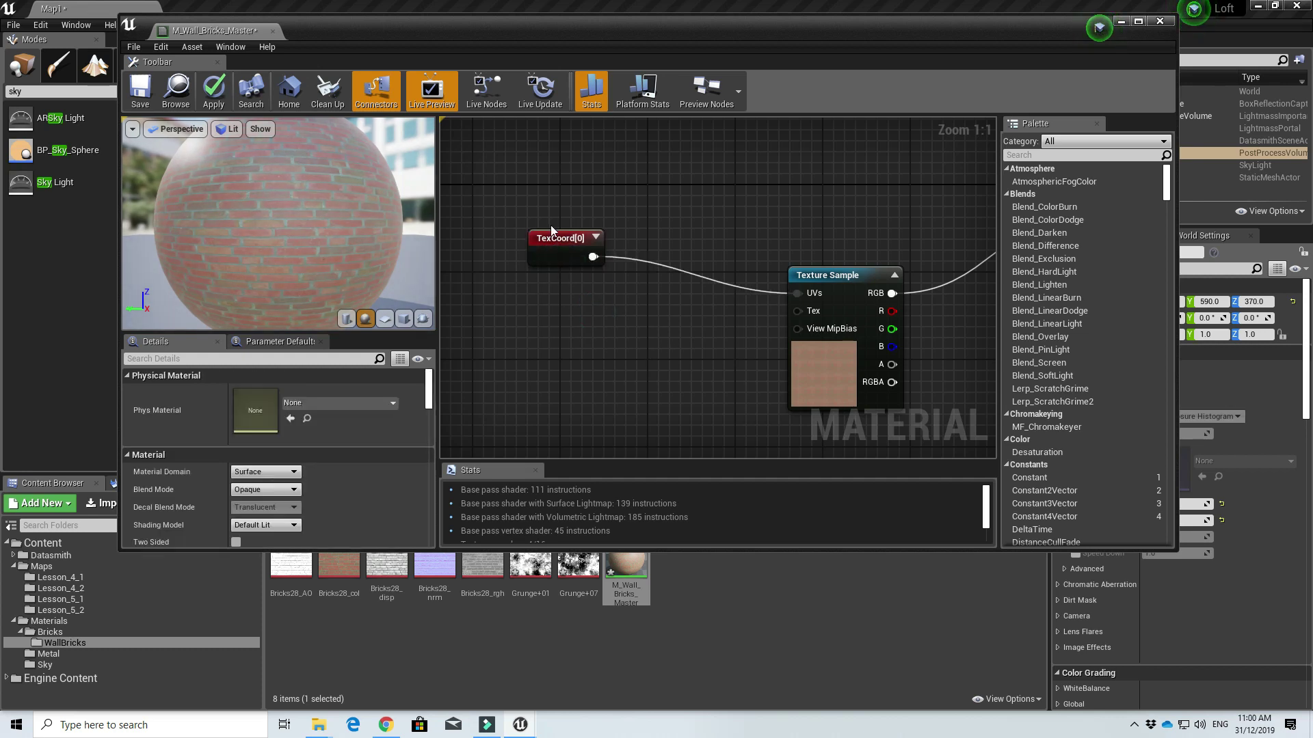
click(549, 232)
Add a Constant3Vector node below the TexCoord node.
right_drag(554, 309, 677, 311)
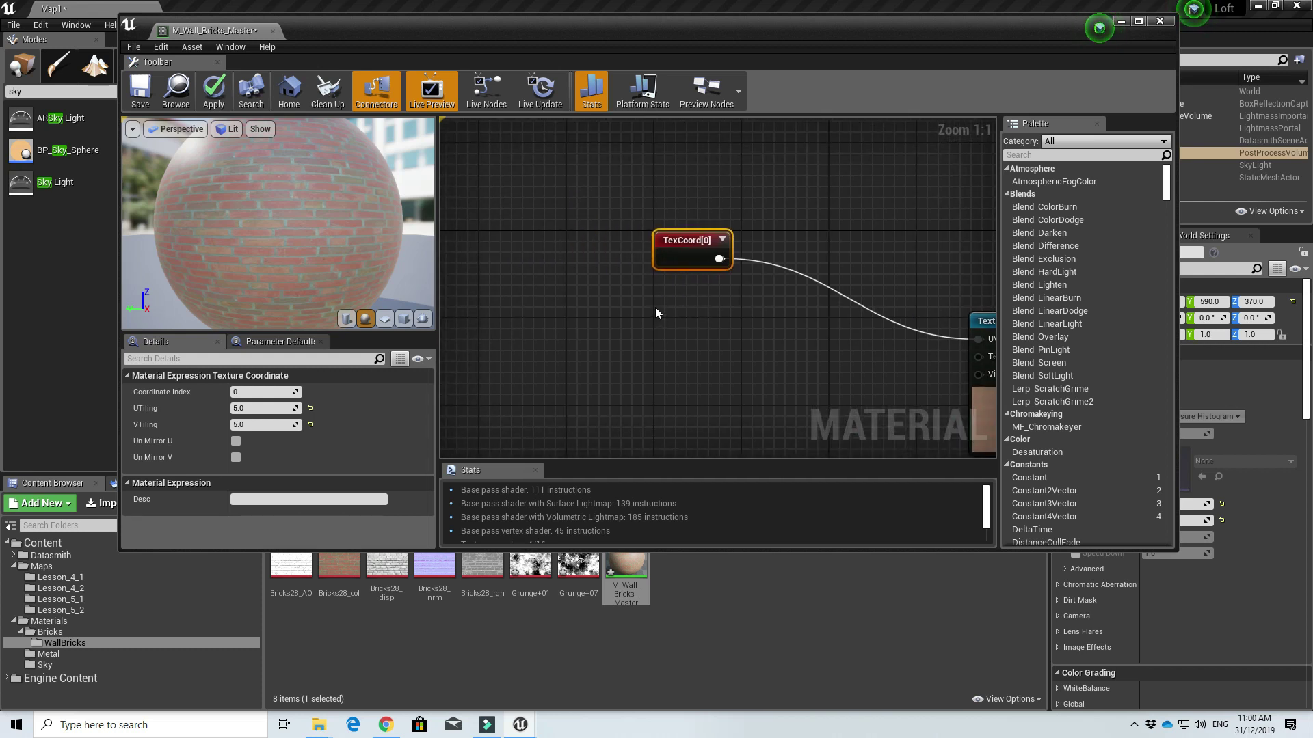
right_click(617, 312)
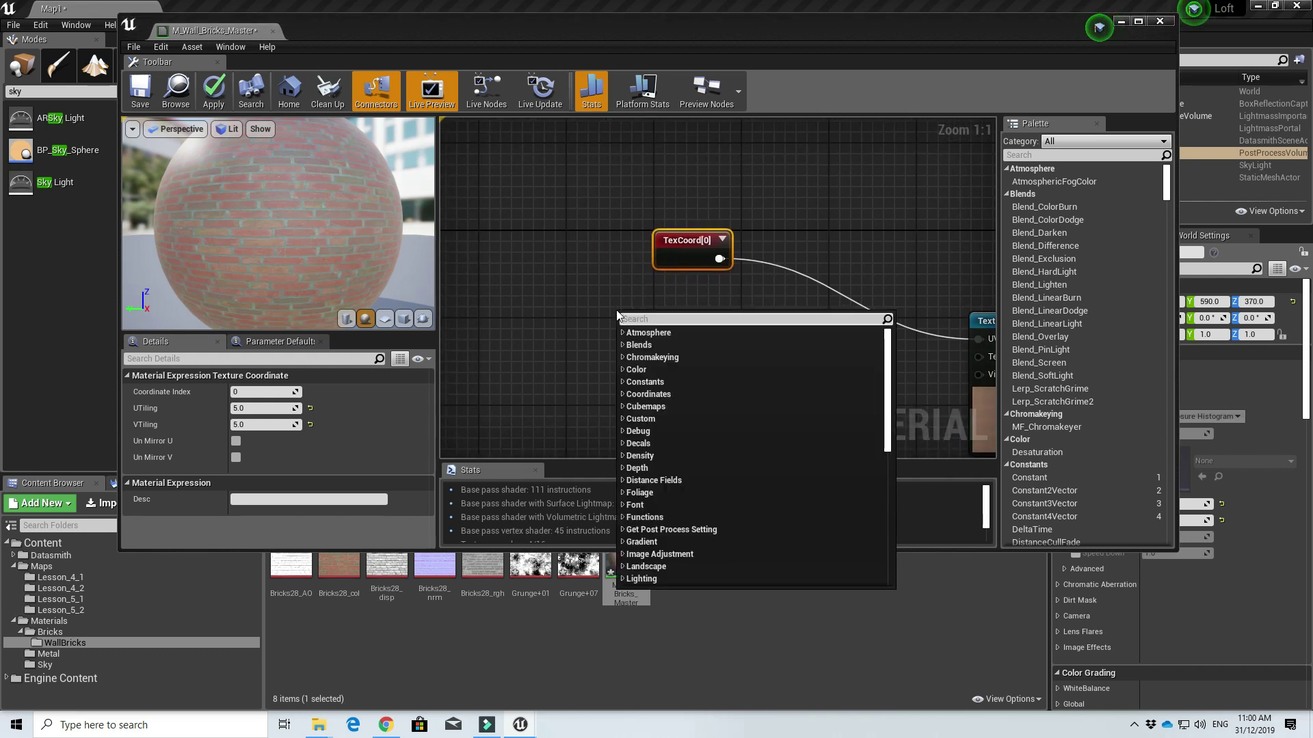
text(const)
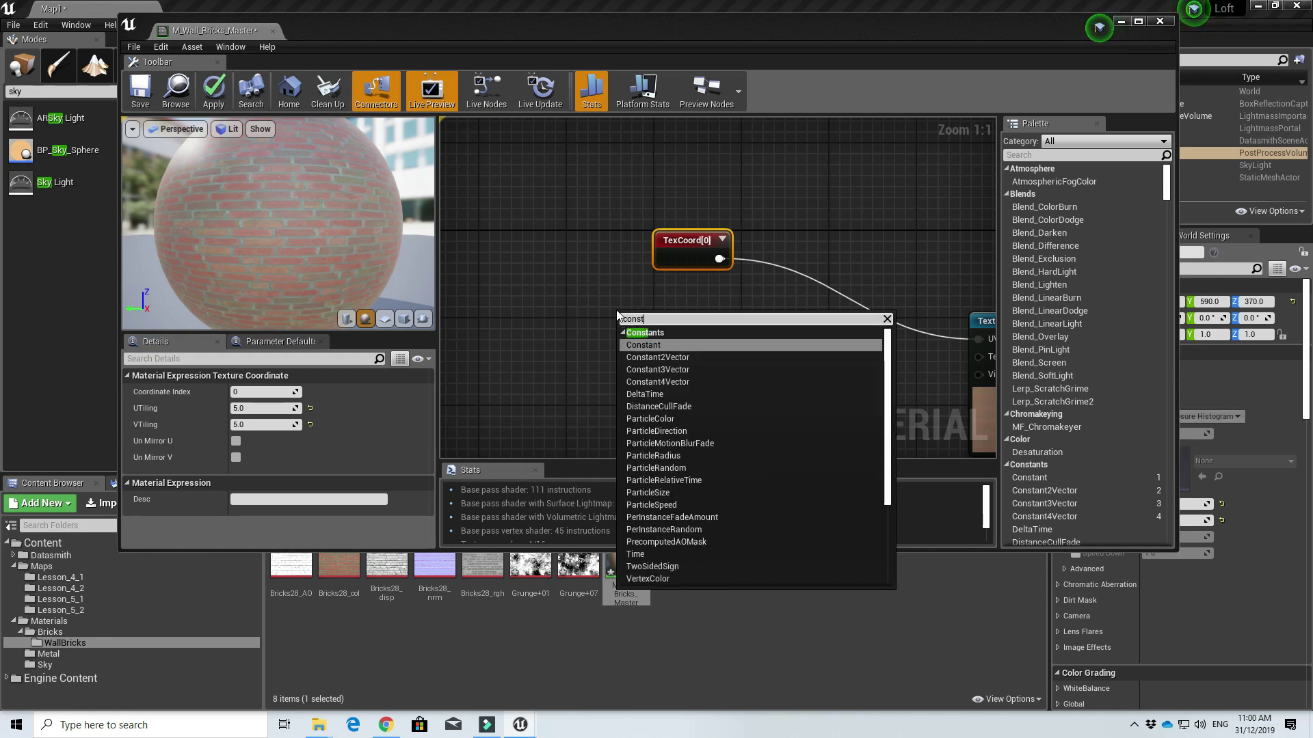
text(ant3)
key(Return)
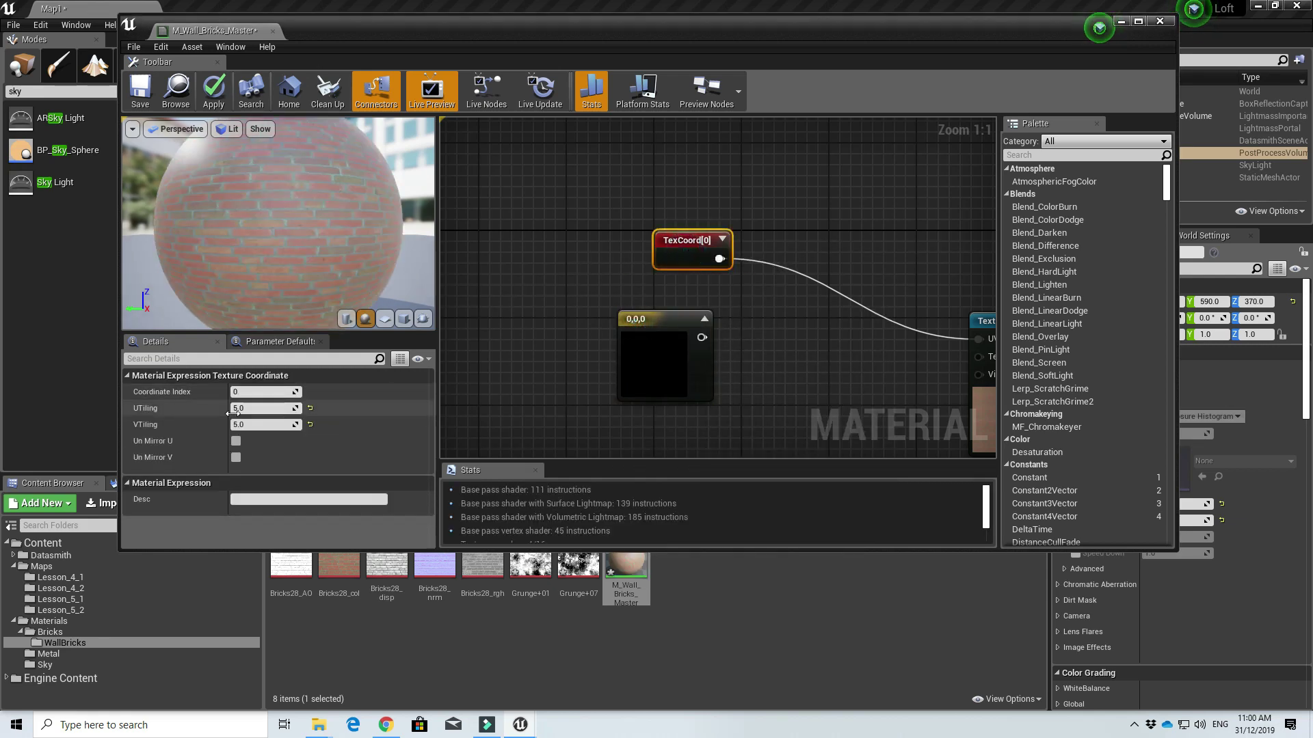
Set the Constant3Vector's red and green values to 1, leaving blue at 0.
double_click(658, 335)
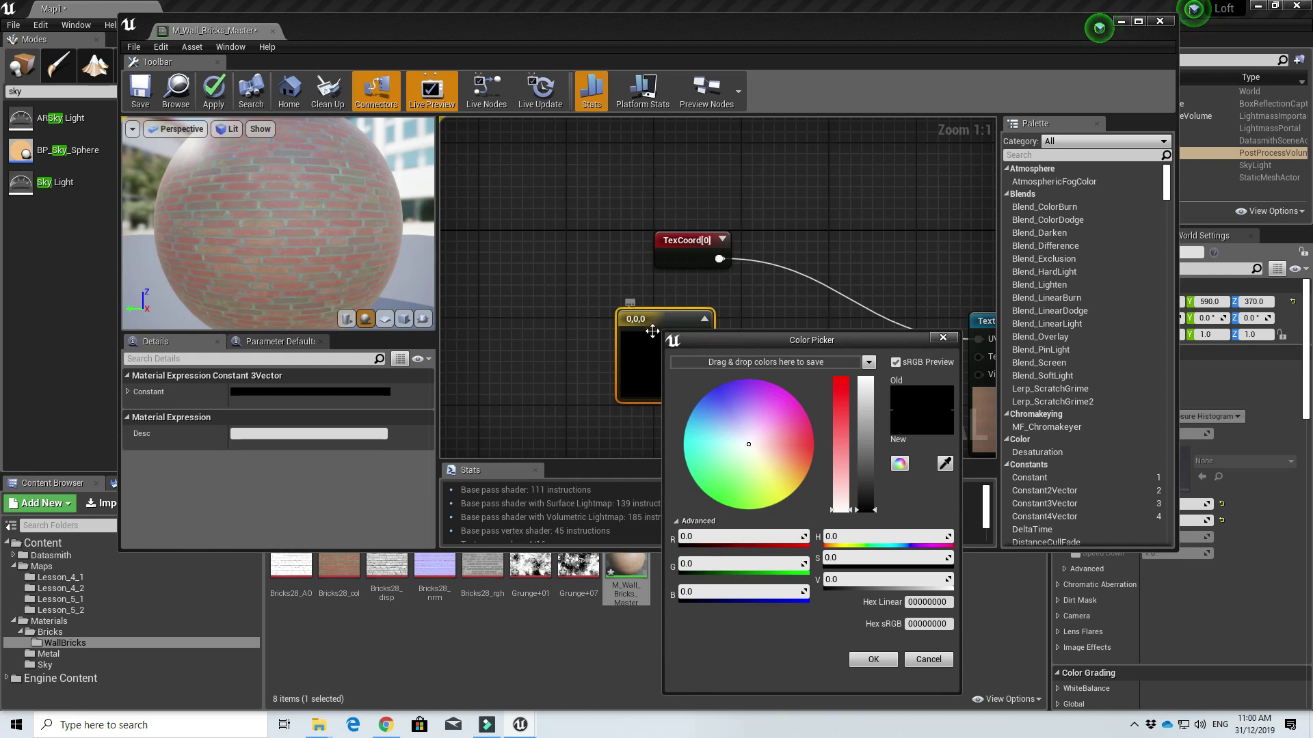
click(697, 540)
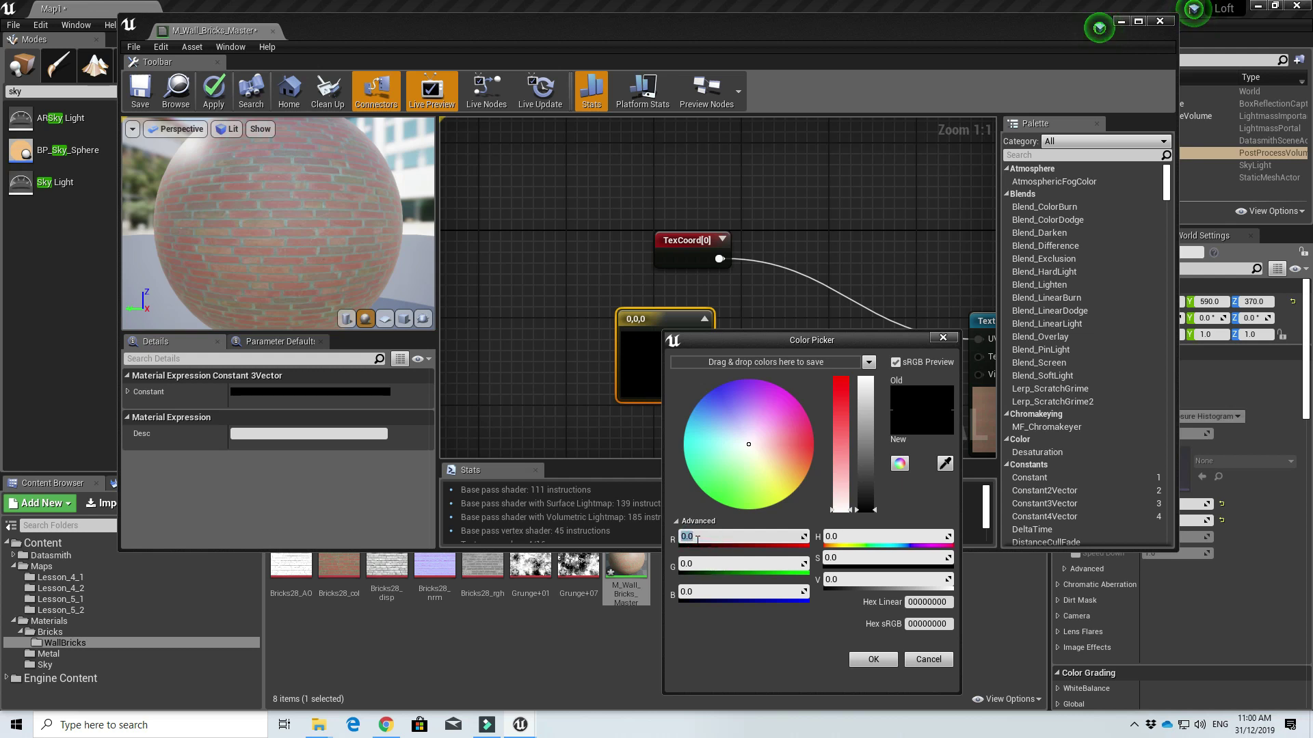
text(1)
key(Tab)
text(1)
key(Tab)
click(861, 661)
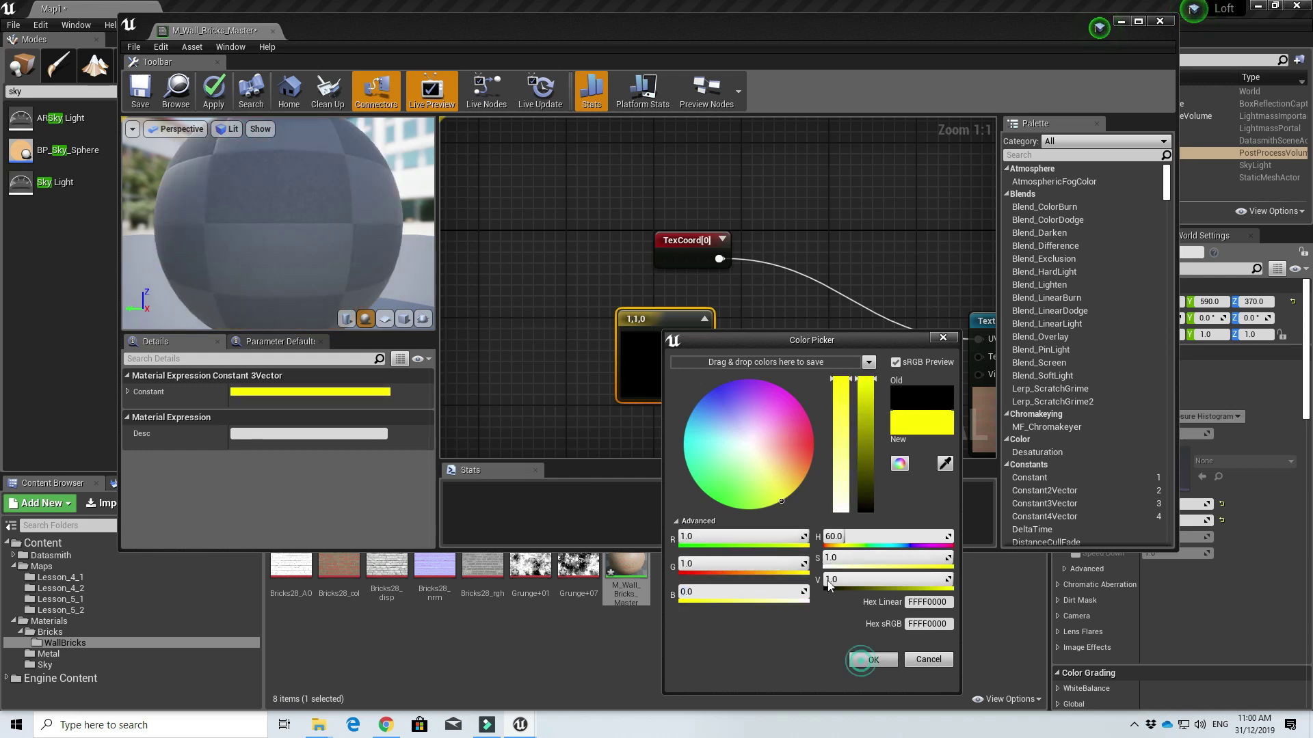
Move the constant vector node clear of TexCoord and convert it to a parameter named UV Size.
drag(696, 254, 685, 244)
drag(650, 317, 622, 315)
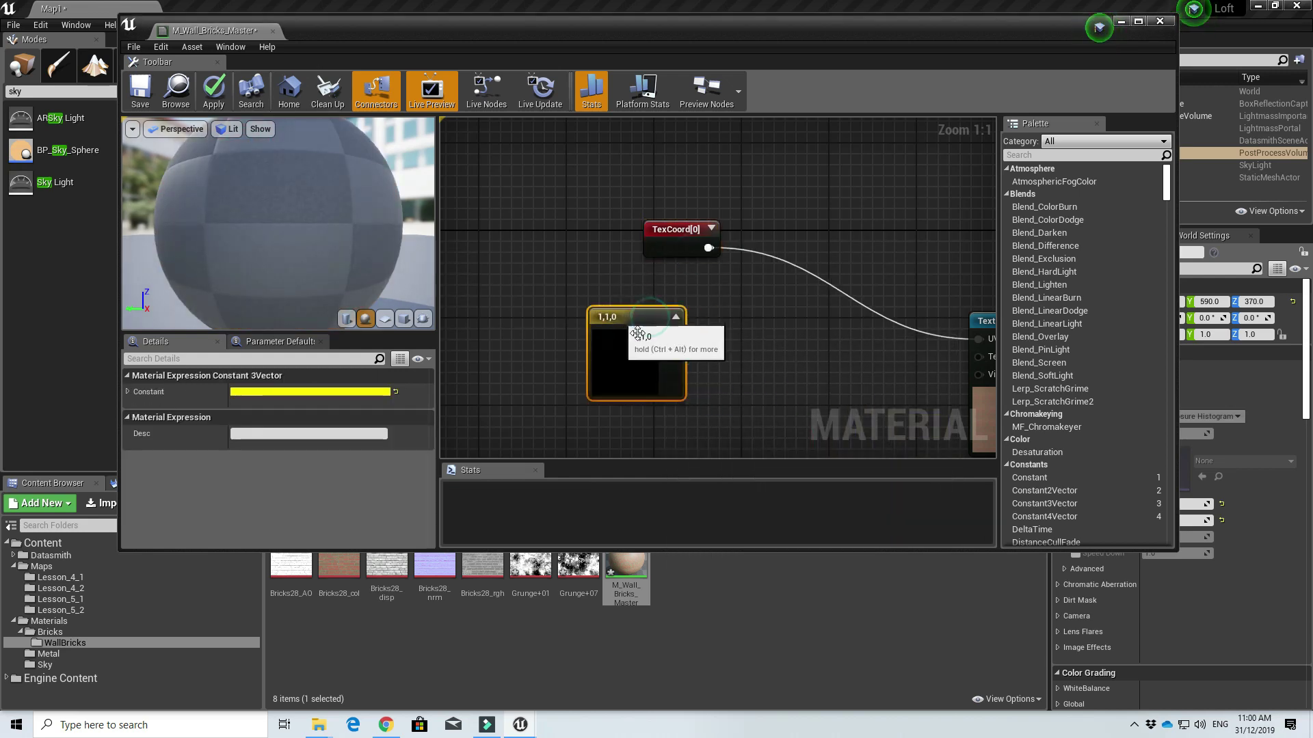
right_click(646, 319)
click(683, 329)
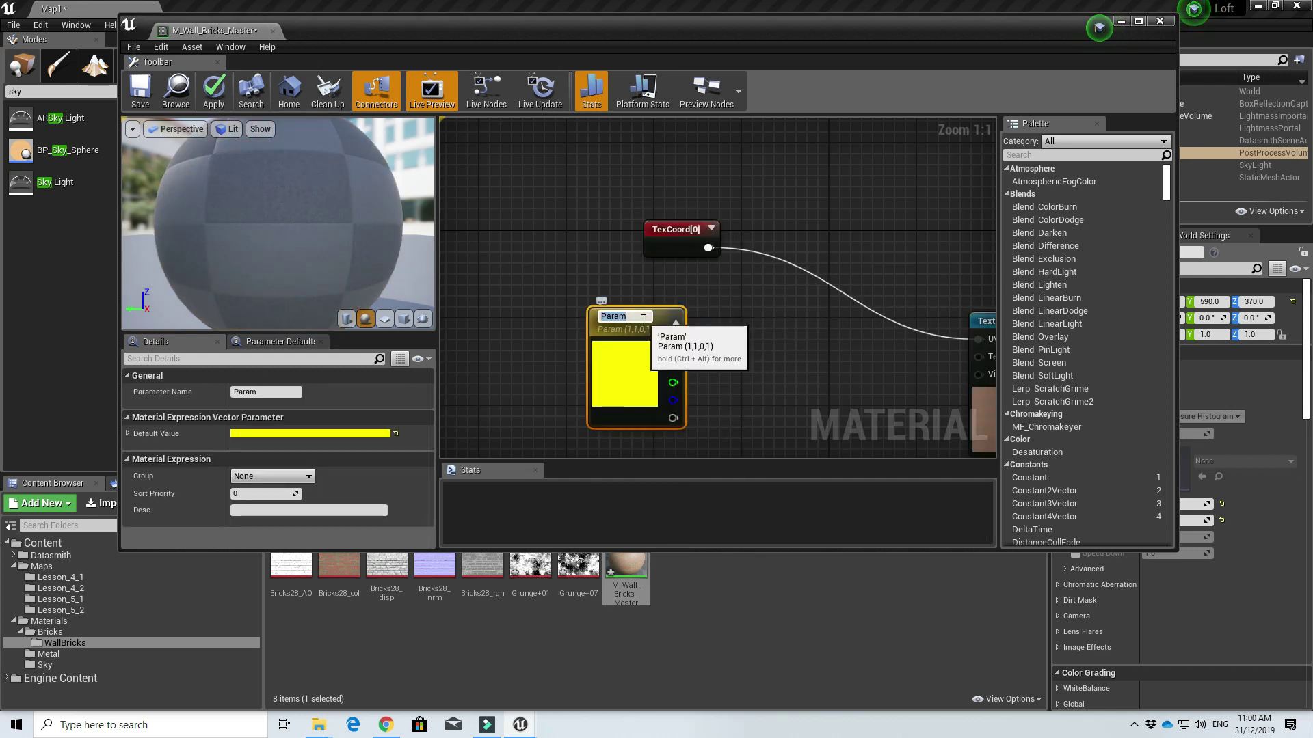
text(UV Size)
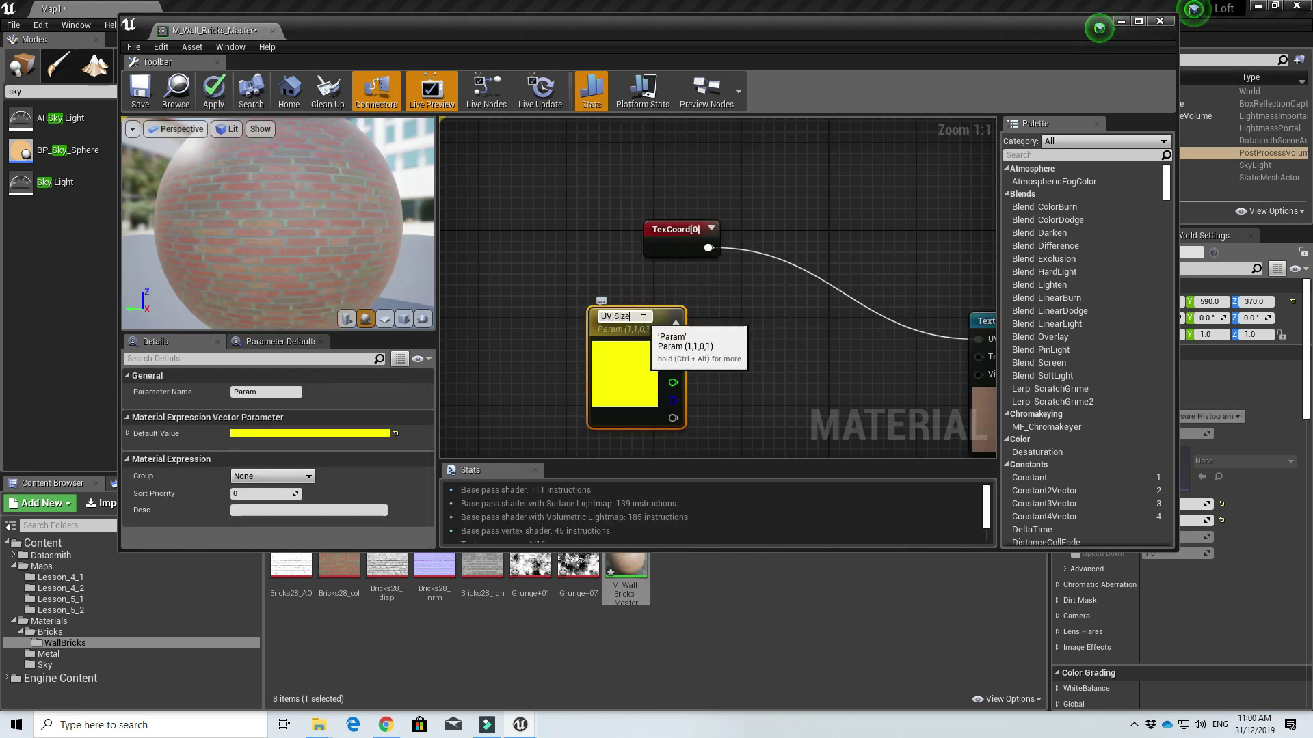
key(Return)
Add an AppendVector node beside UV Size and connect UV Size's red and green outputs to its A and B inputs.
drag(708, 248, 734, 291)
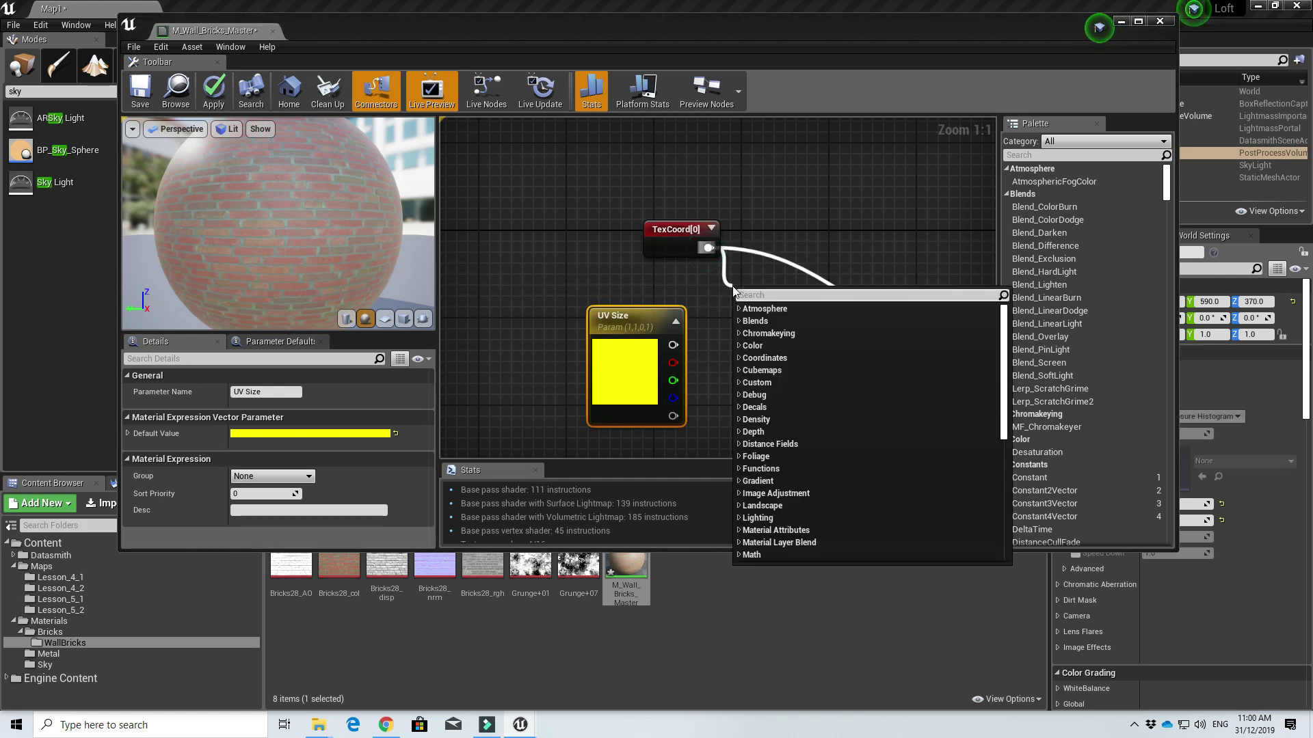
click(677, 271)
right_click(712, 338)
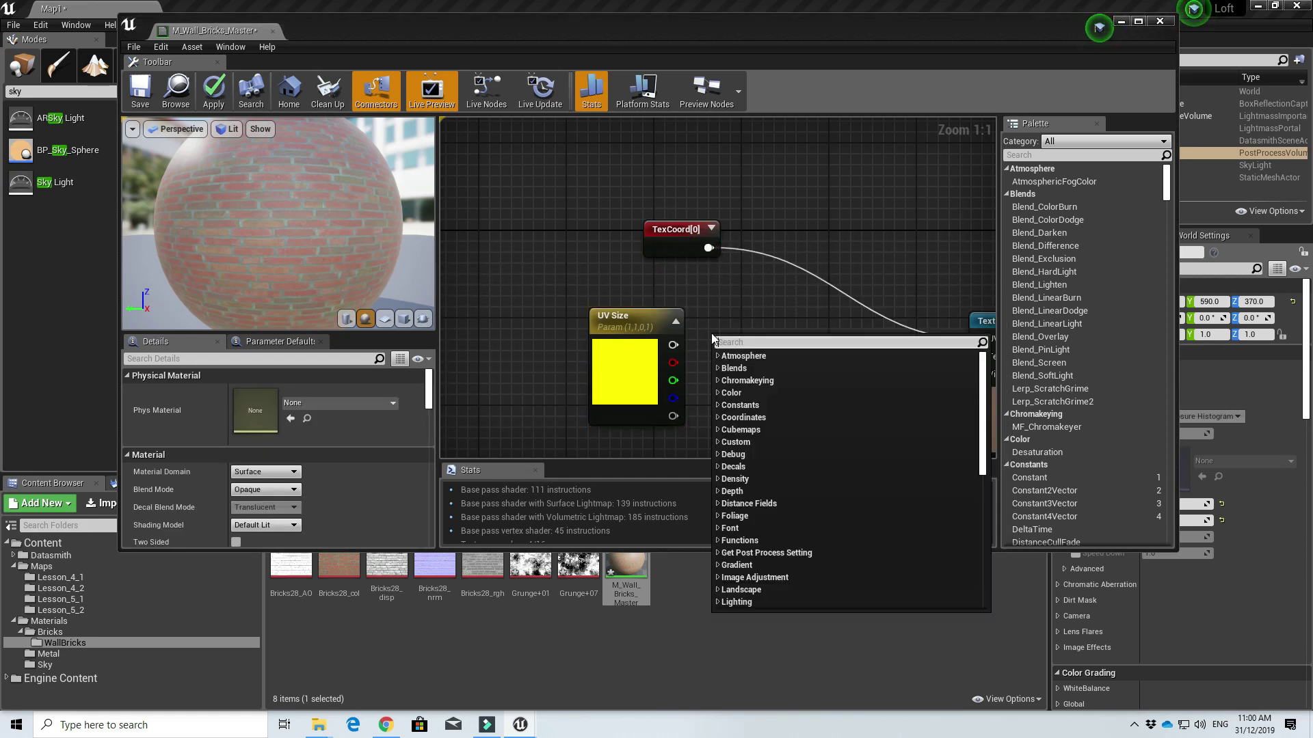
text(append)
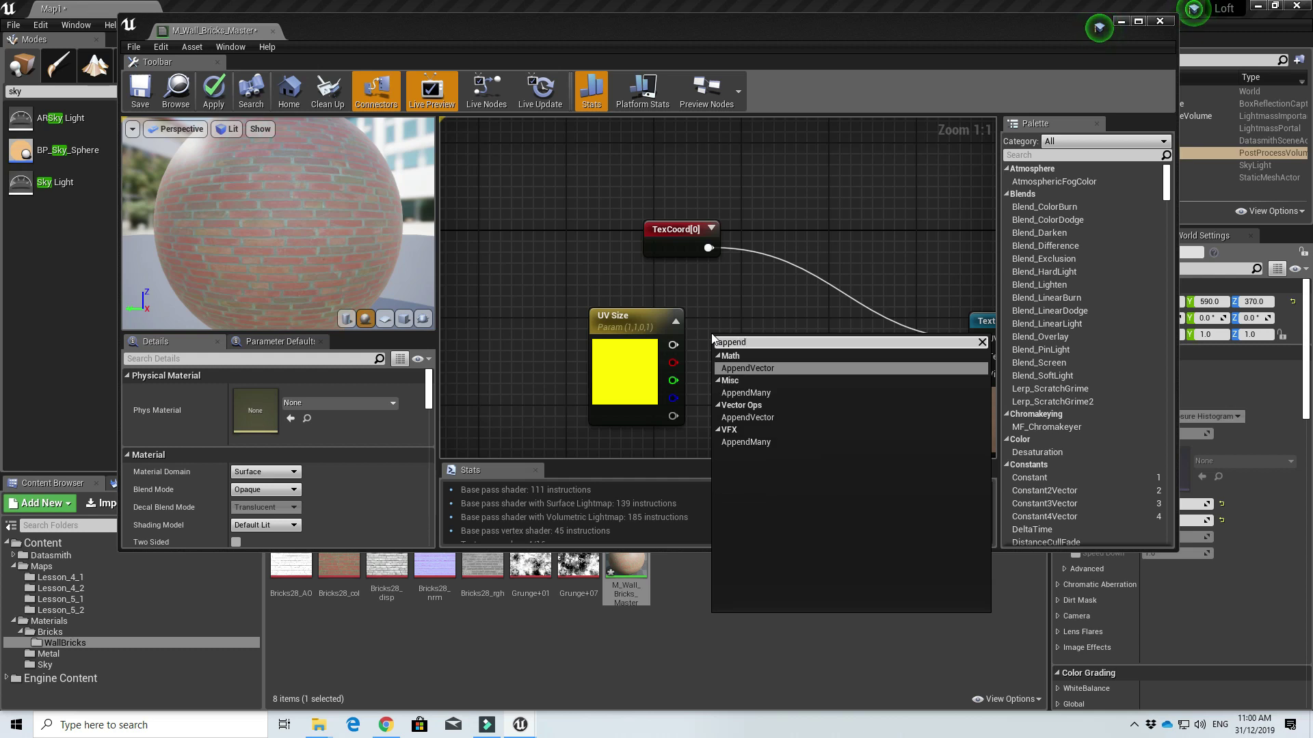
key(Return)
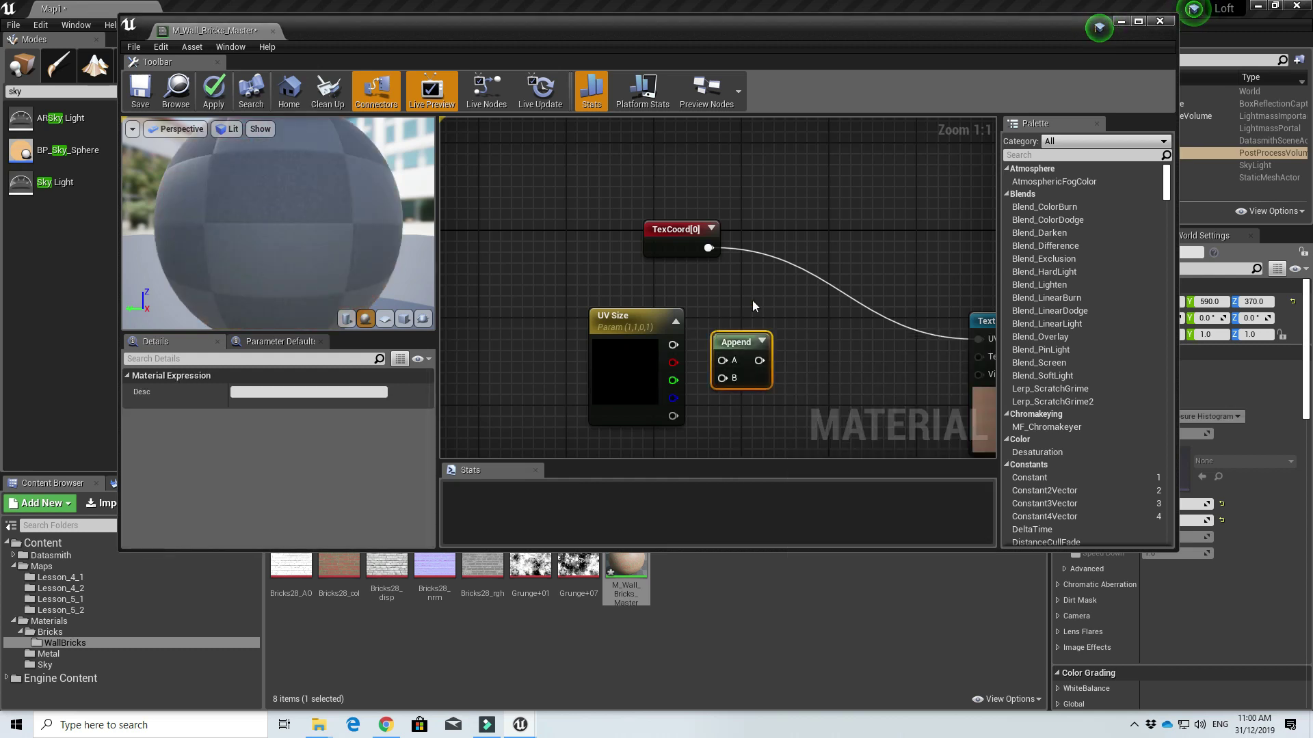
drag(673, 362, 722, 378)
Multiply TexCoord by the Append output in a new Multiply node, and shift the whole node group away from the Texture Sample.
drag(708, 247, 781, 299)
text(mul)
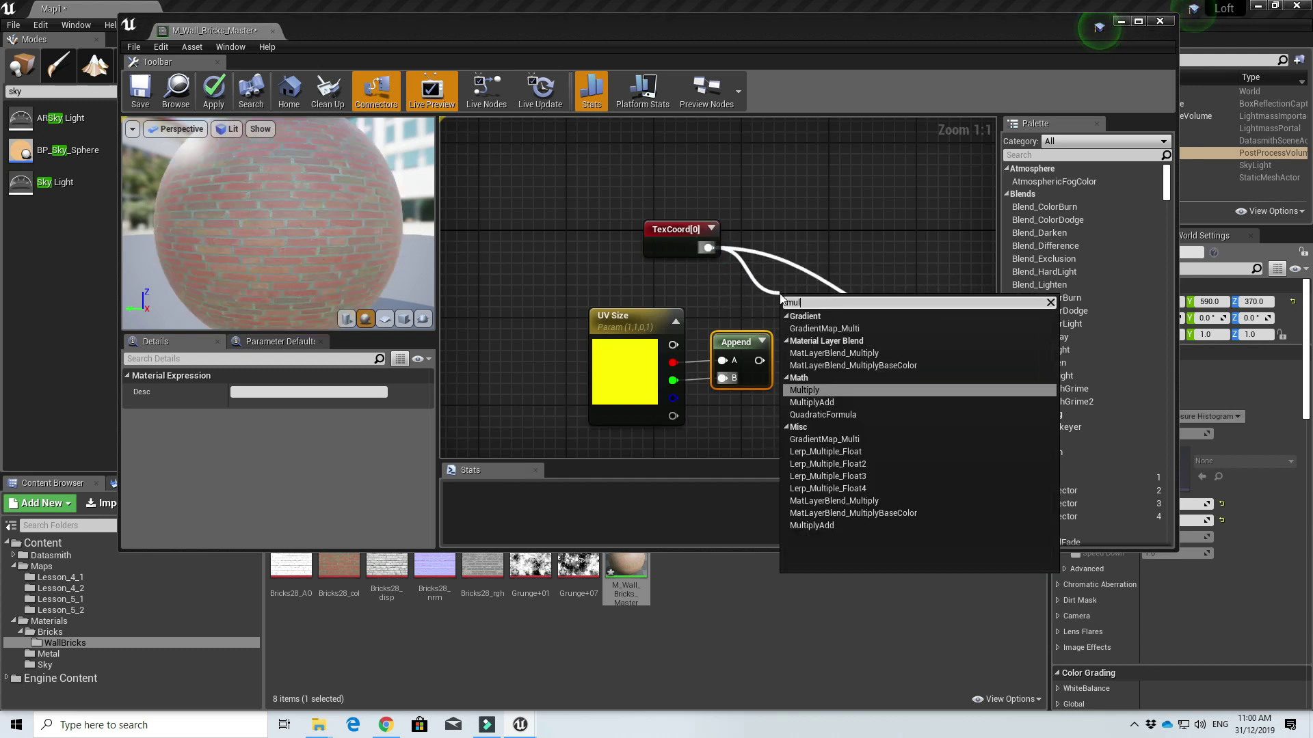
key(Return)
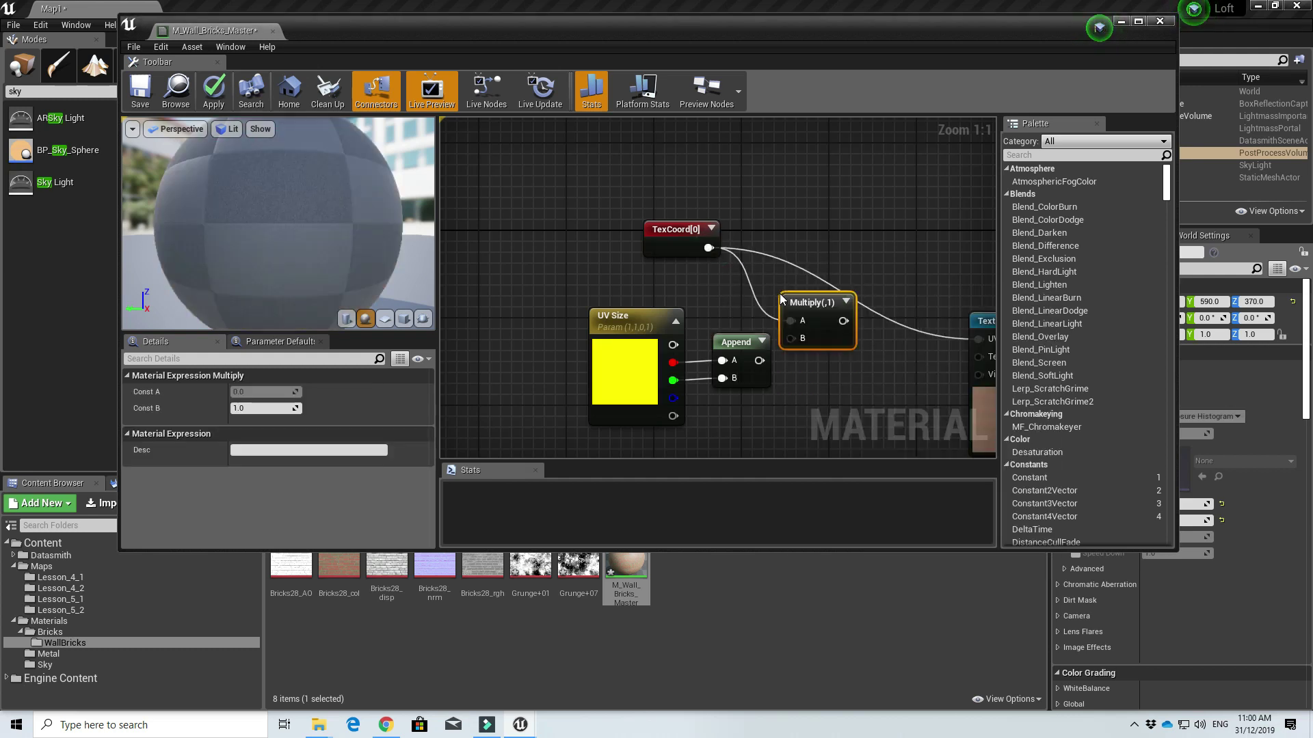
drag(759, 360, 793, 283)
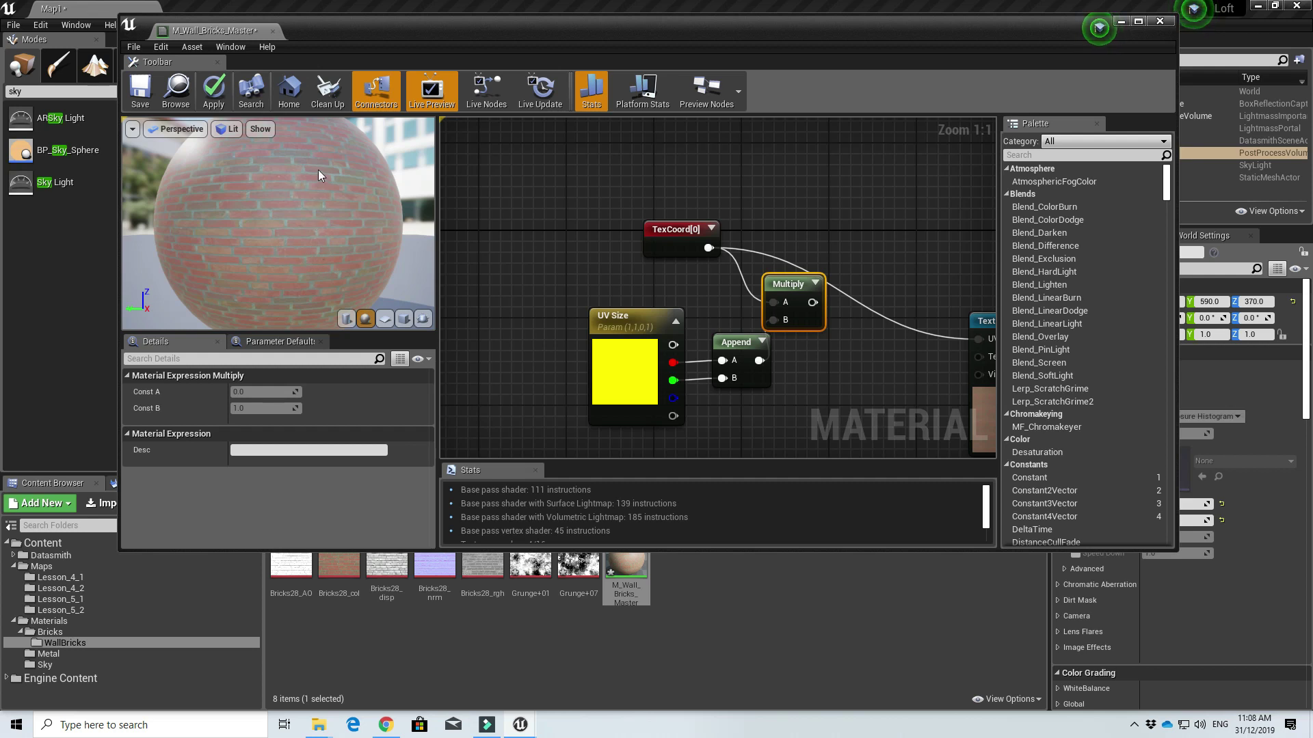
drag(786, 284, 808, 284)
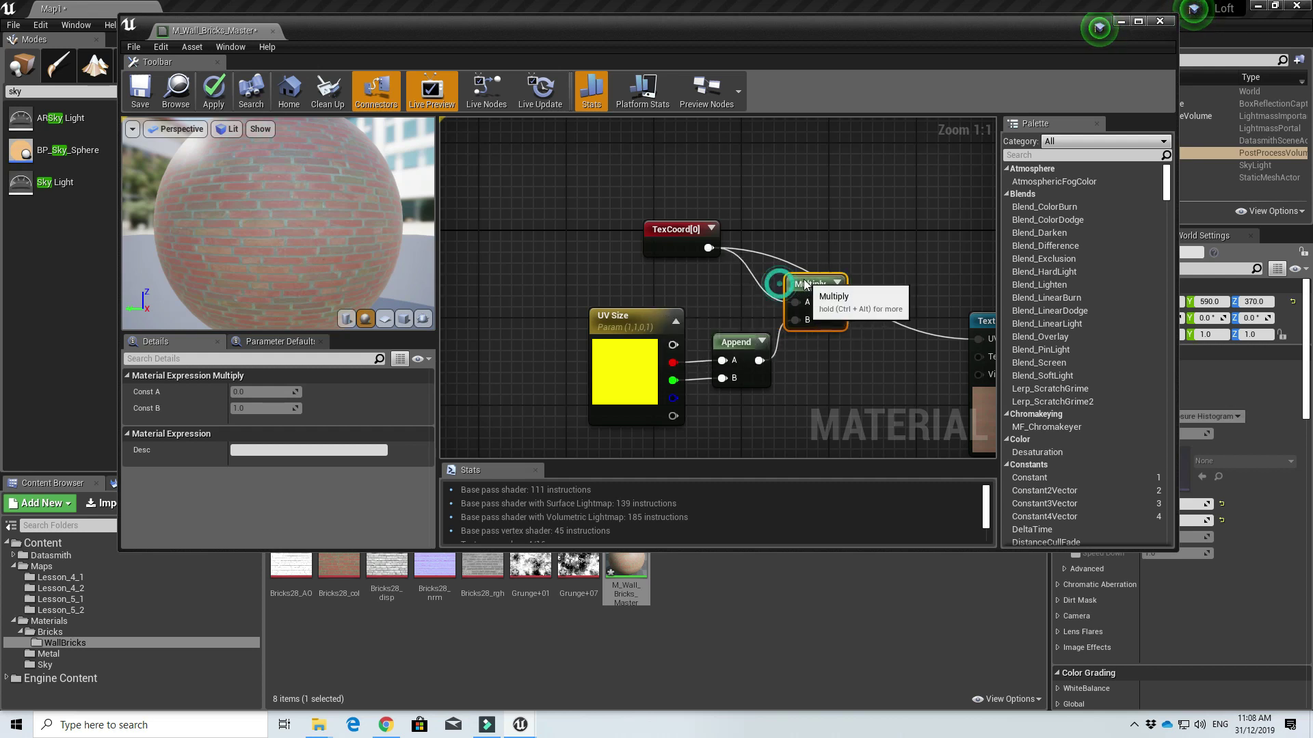
drag(542, 223, 814, 387)
drag(786, 284, 710, 240)
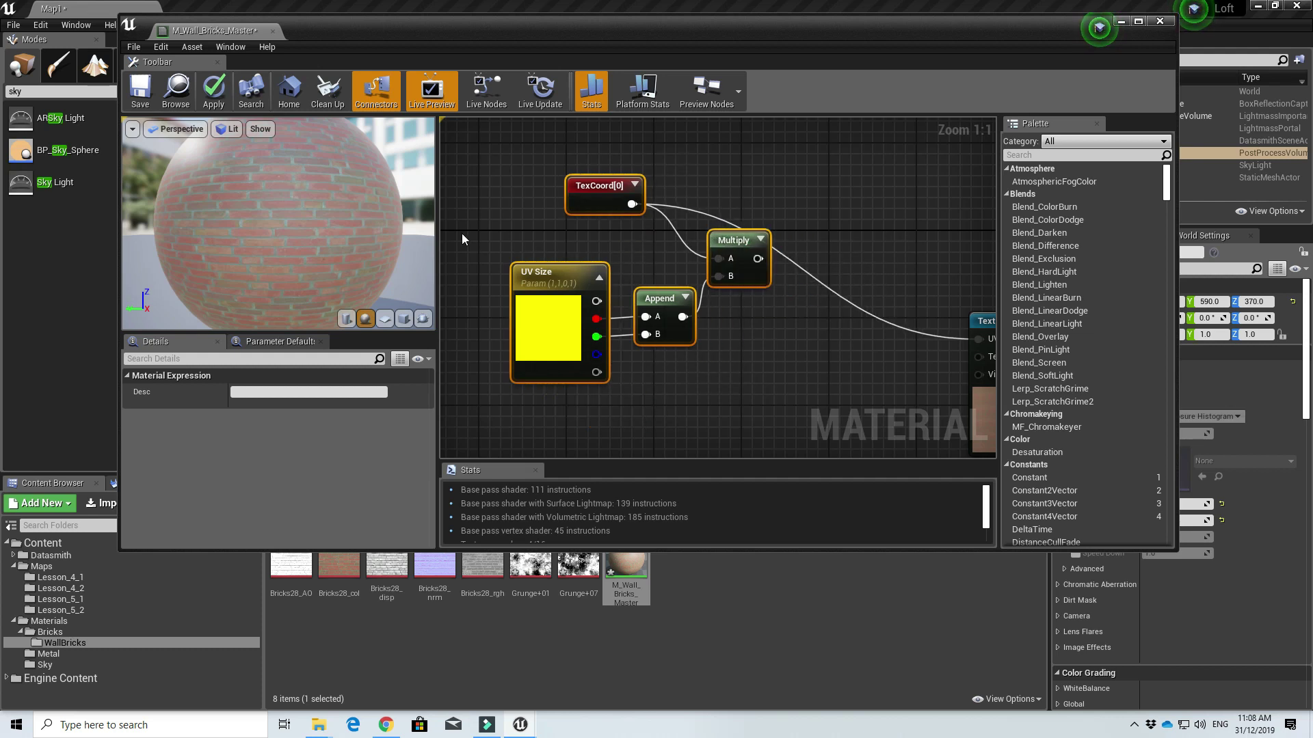
Duplicate the UV Size and Append nodes and place the copies directly below the originals.
right_drag(696, 414, 825, 331)
click(731, 349)
drag(629, 267, 744, 317)
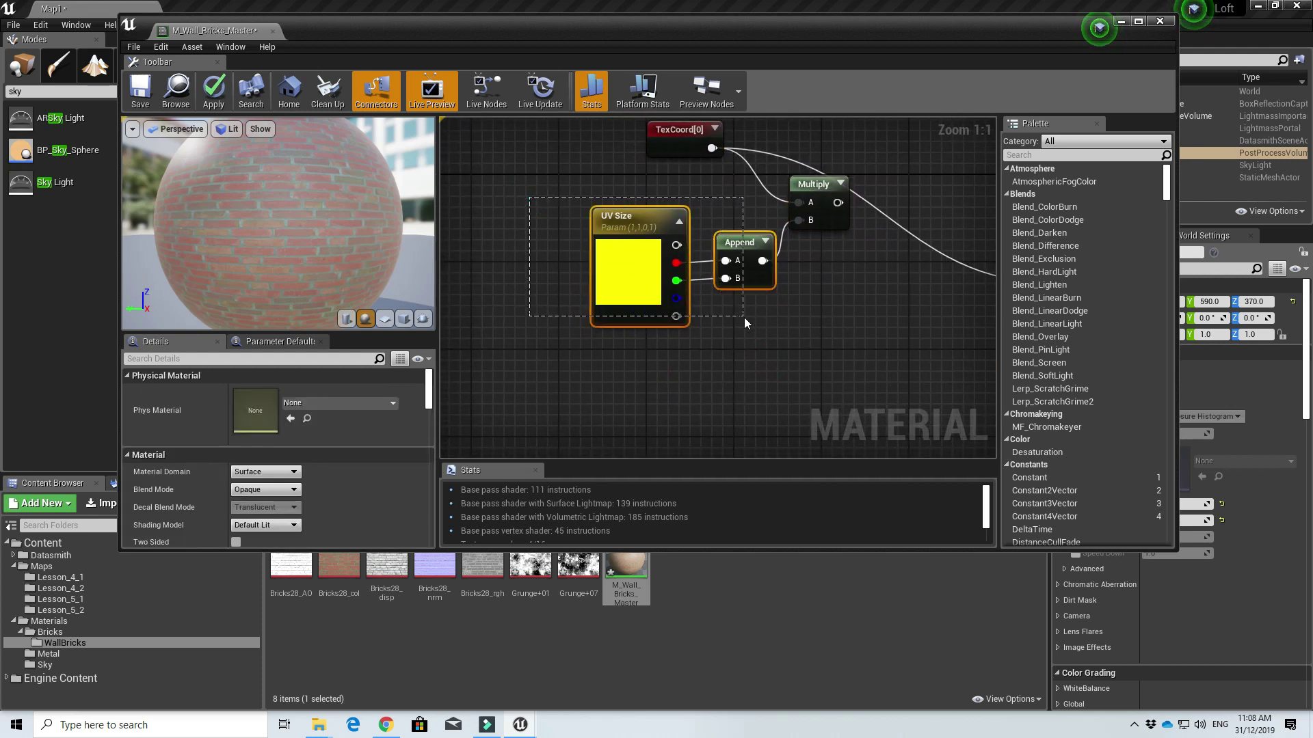
right_click(740, 243)
click(797, 343)
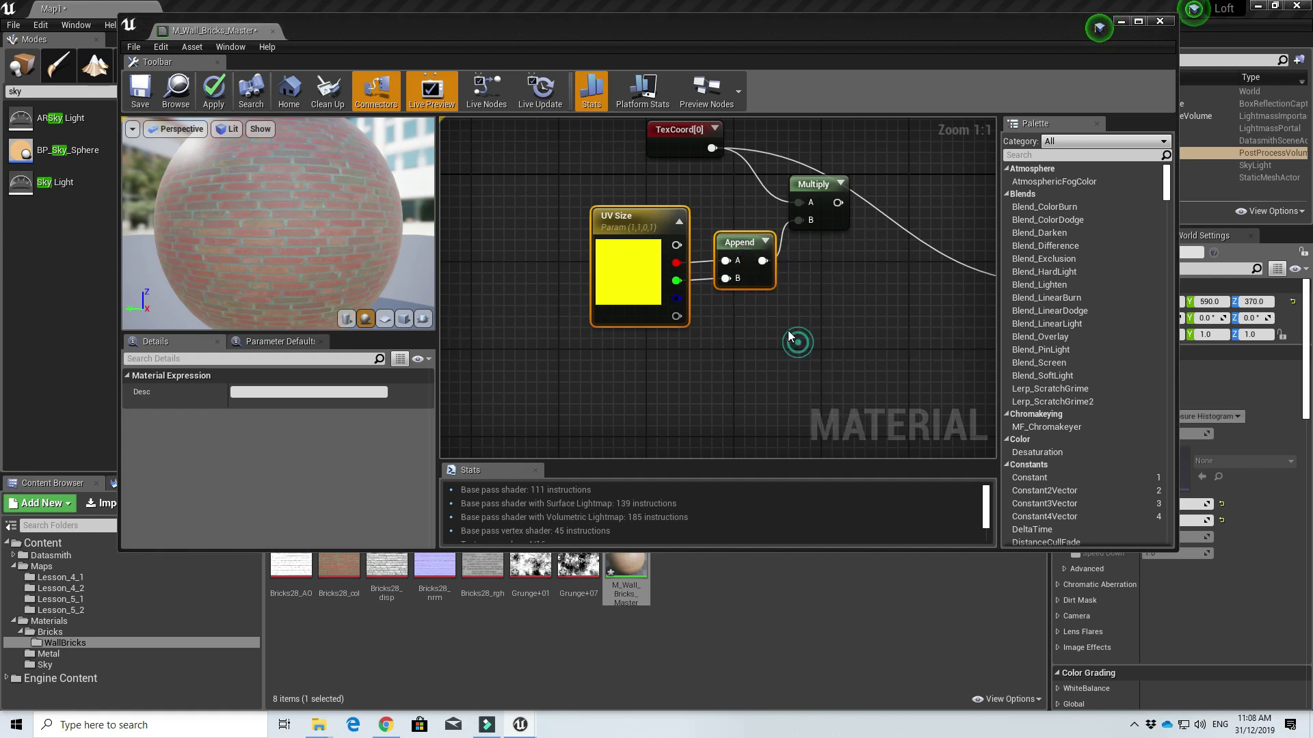
drag(831, 259, 743, 348)
Rename the duplicated UV Size parameter to UV Position.
click(641, 330)
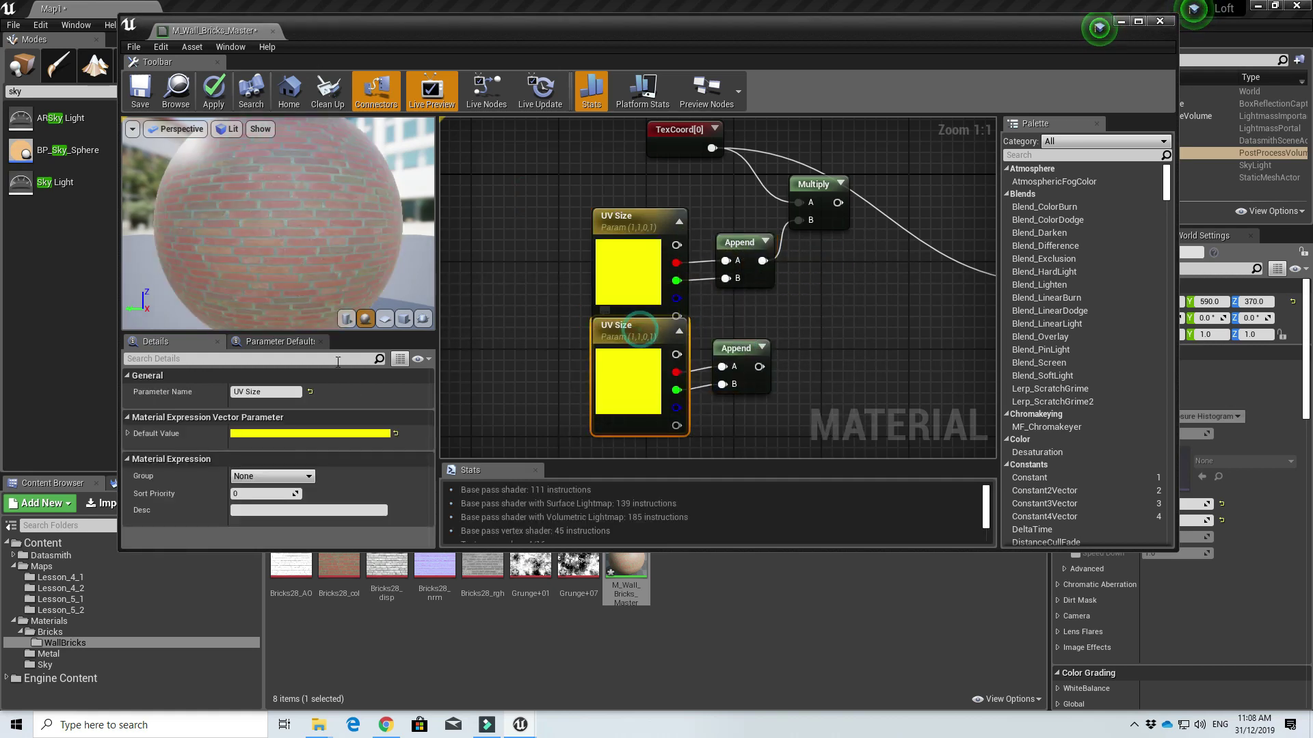
double_click(254, 391)
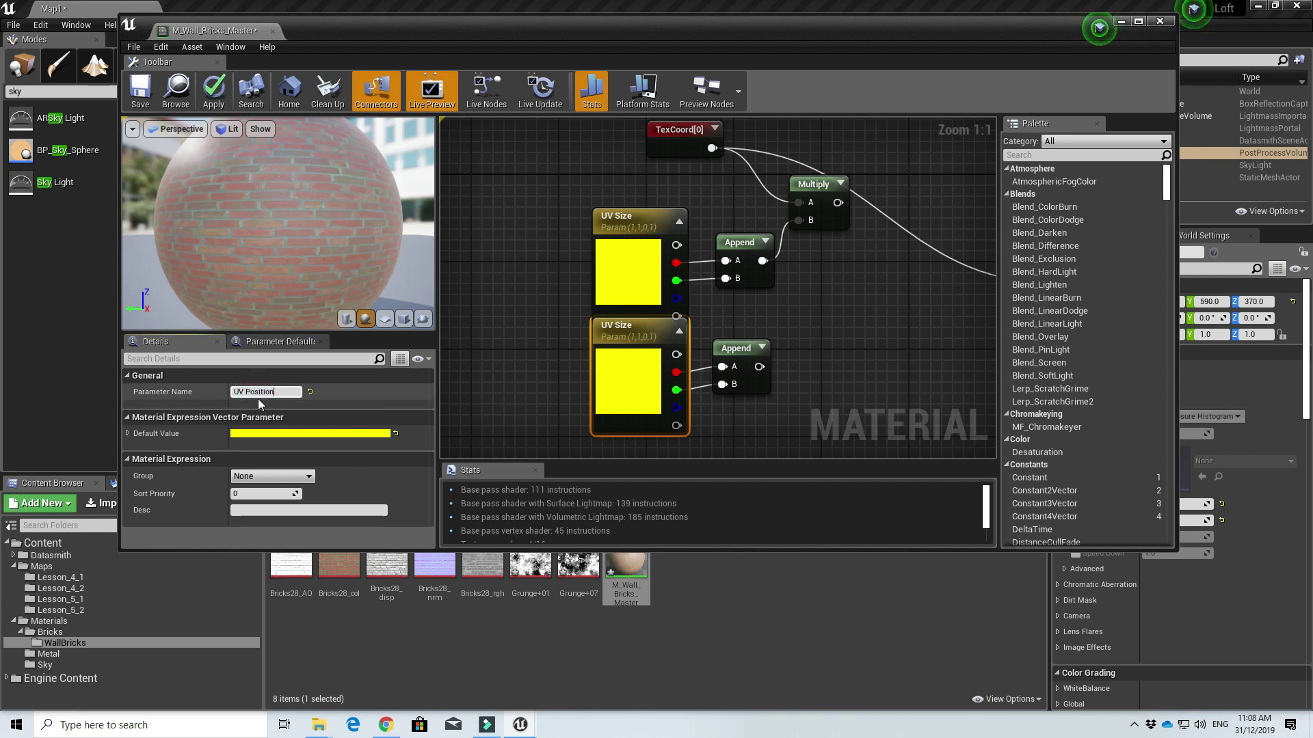
key(Return)
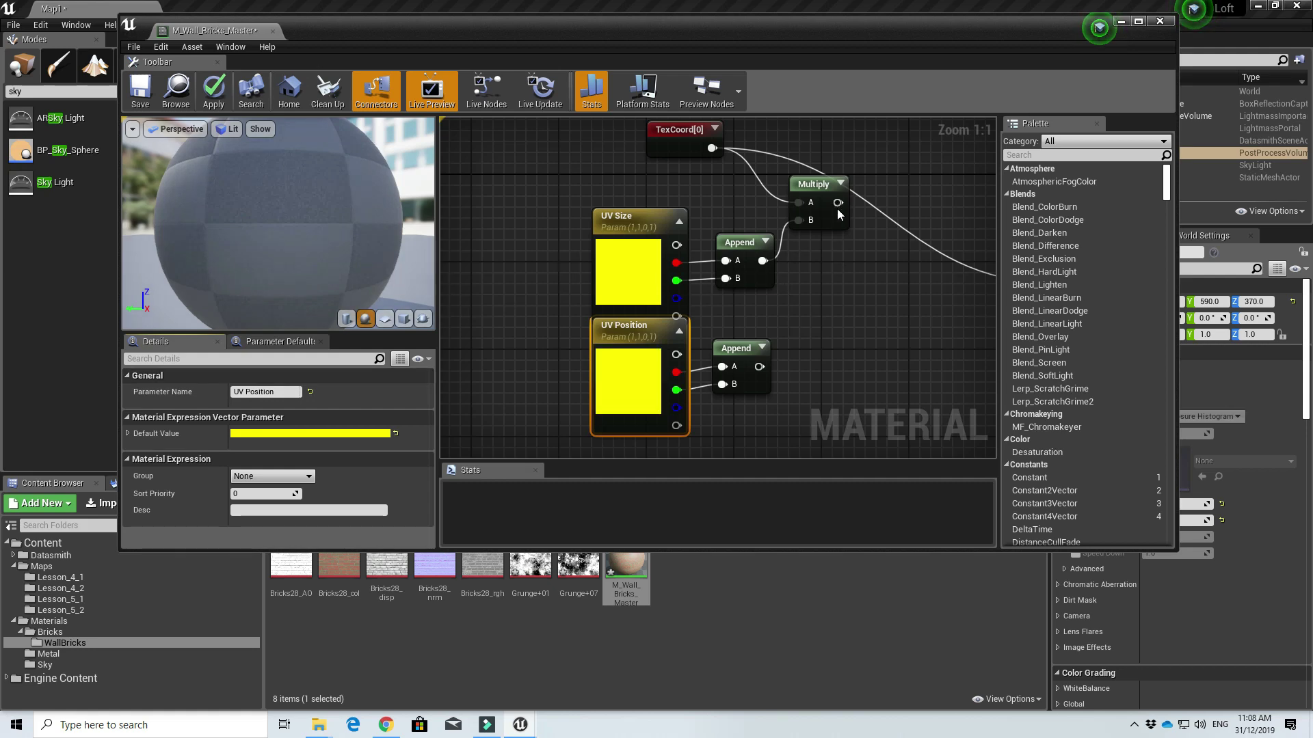
Create an Add node that sums the Multiply result with the Append output of UV Position.
drag(837, 203, 873, 244)
text(add)
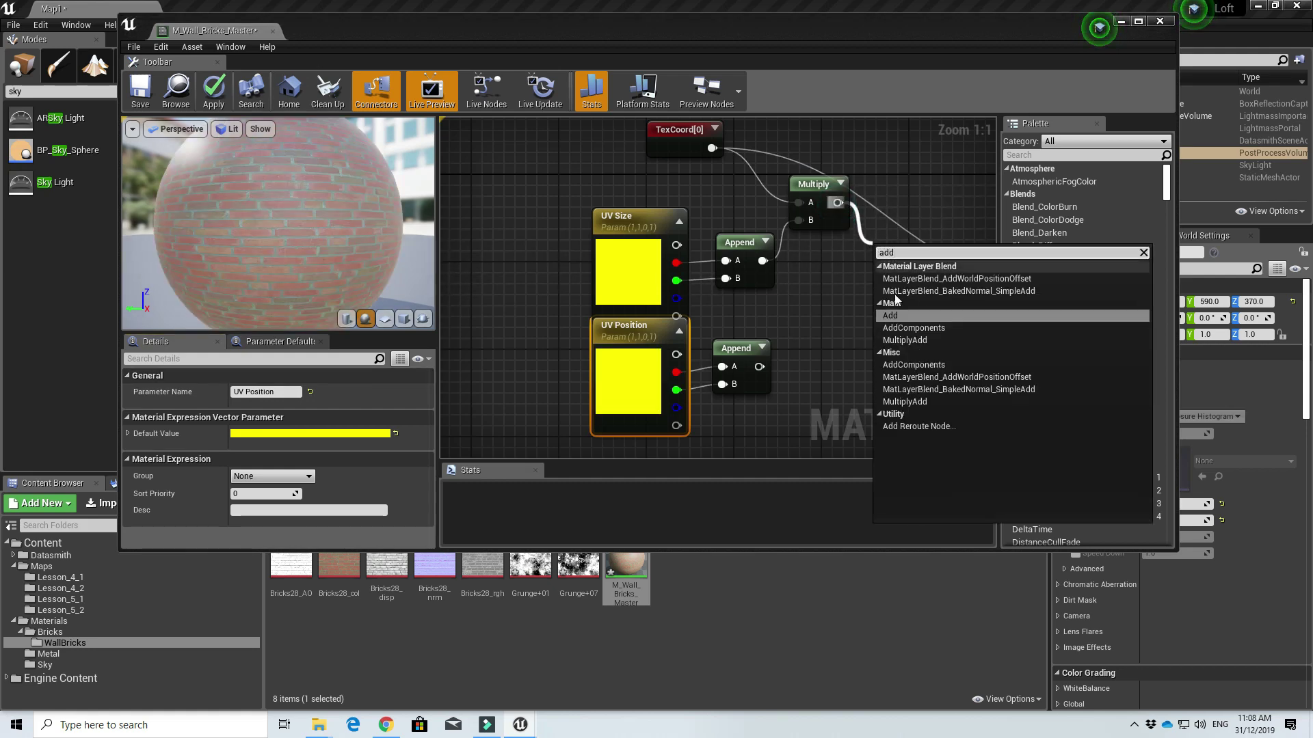
click(896, 315)
drag(767, 367, 884, 290)
Group the TexCoord, UV Size, UV Position, Append, Multiply and Add nodes in a comment box titled "Texture coordinates".
scroll(858, 295, down, 1)
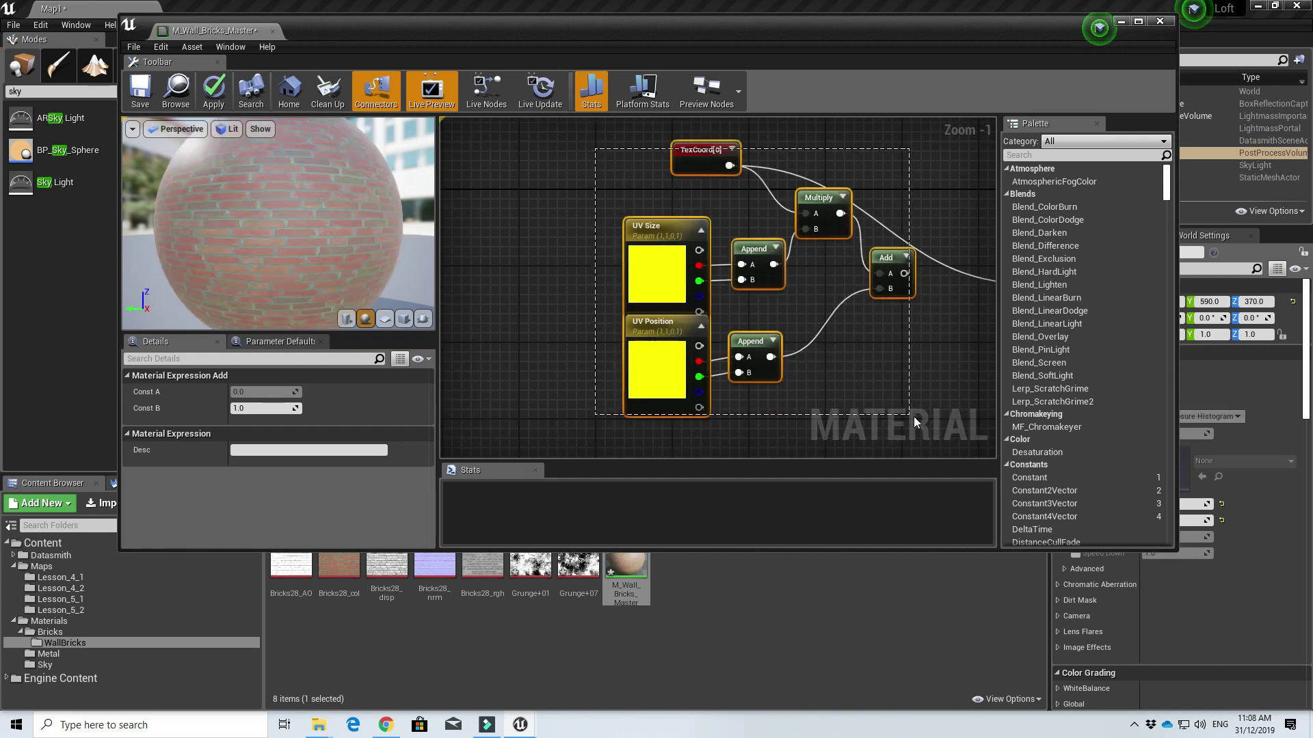
key(ctrl+a)
scroll(933, 359, down, 1)
right_drag(937, 366, 837, 338)
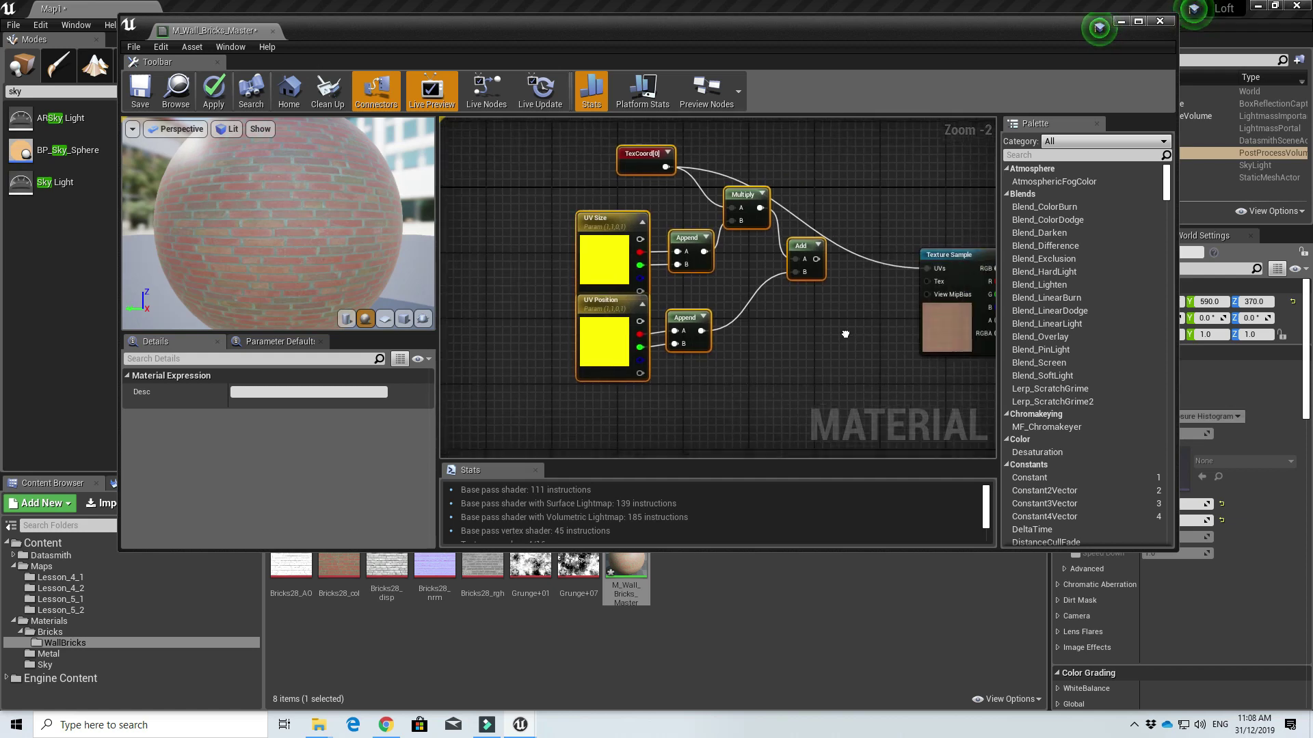
key(c)
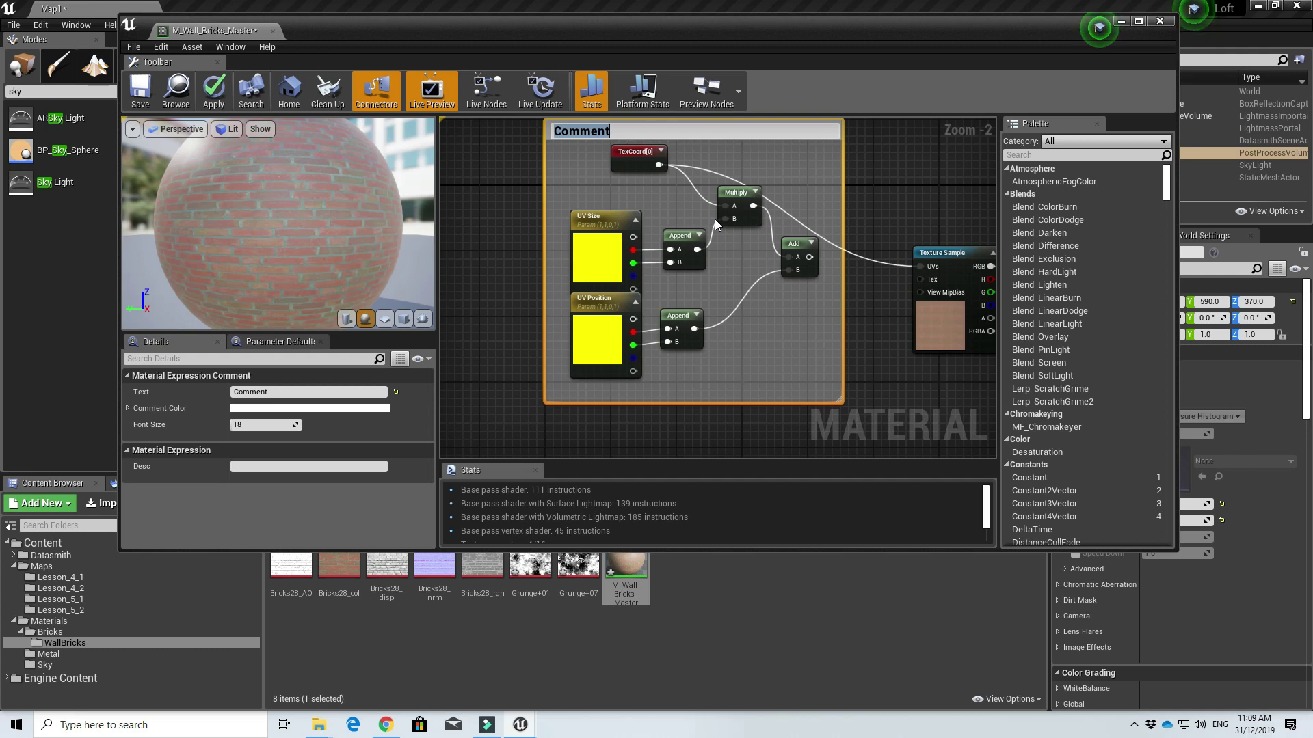
text(Texture coordinates)
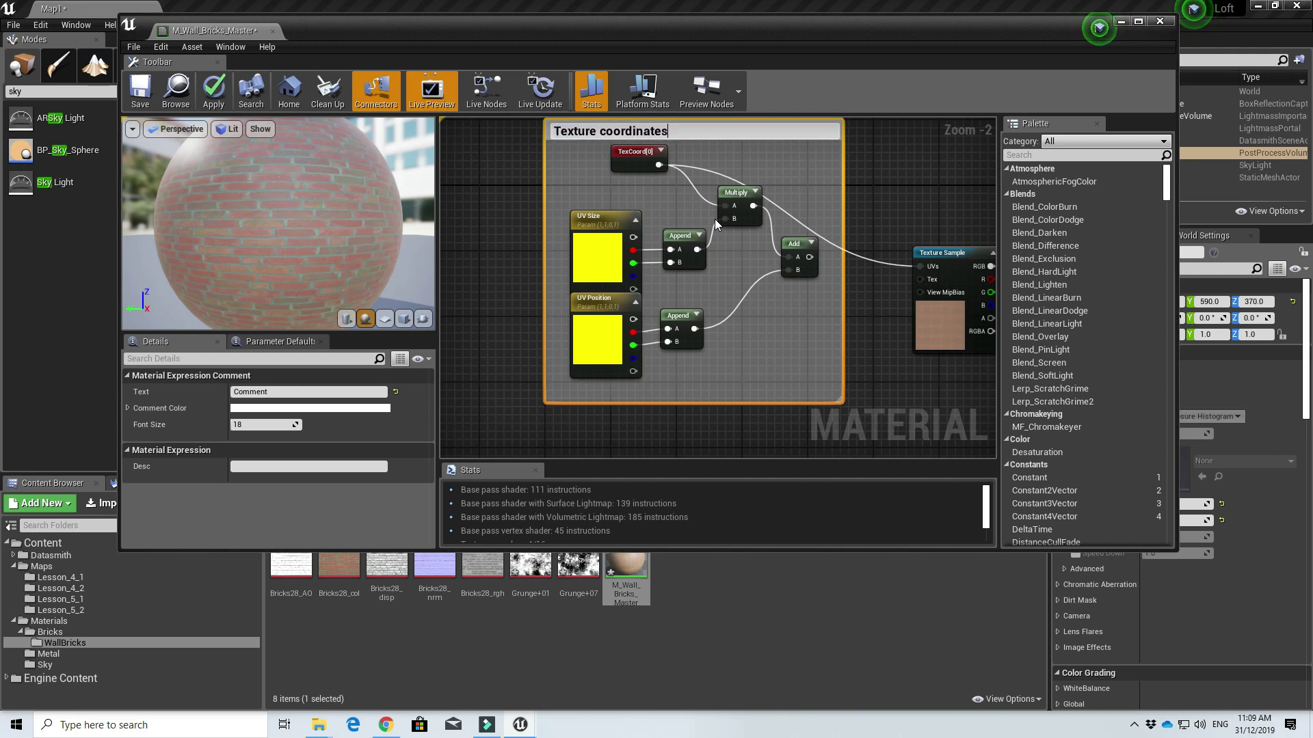
key(Return)
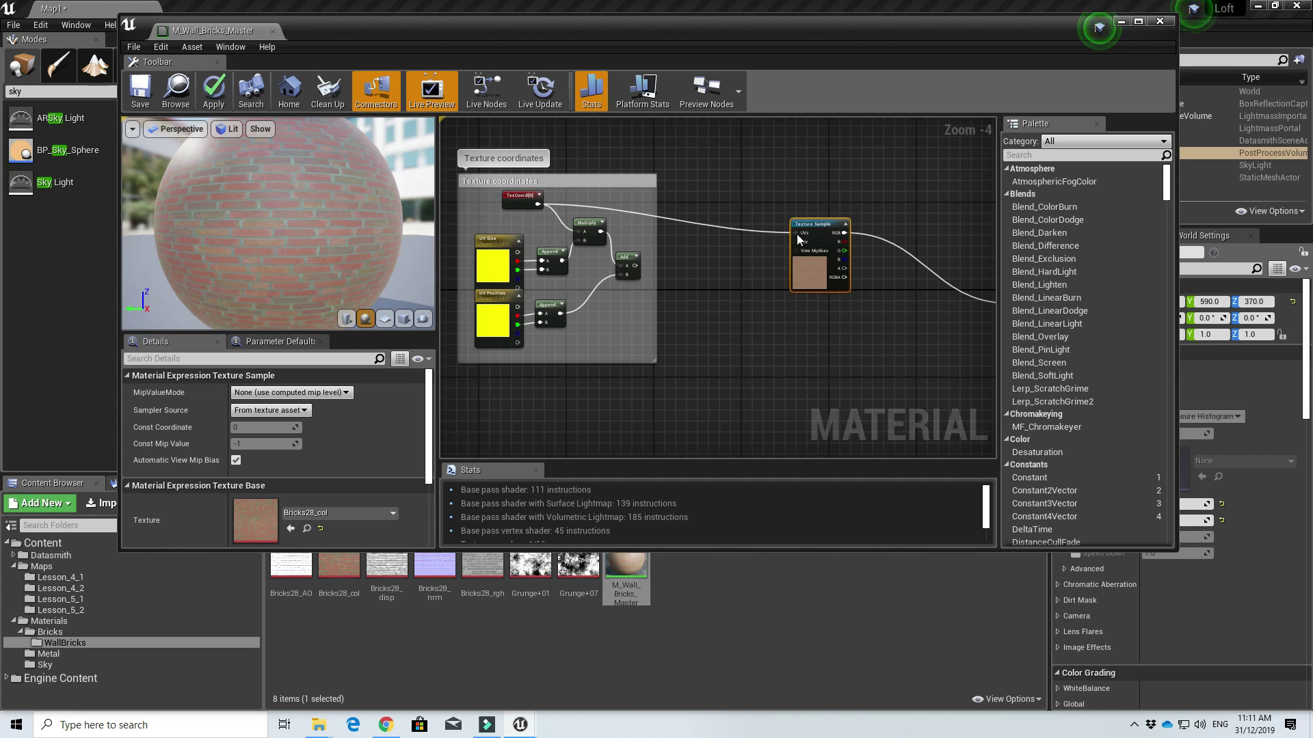
Move the brick colour Texture Sample closer to the material result node and add a BumpOffset node below and between it and the coordinates group.
drag(818, 224, 900, 224)
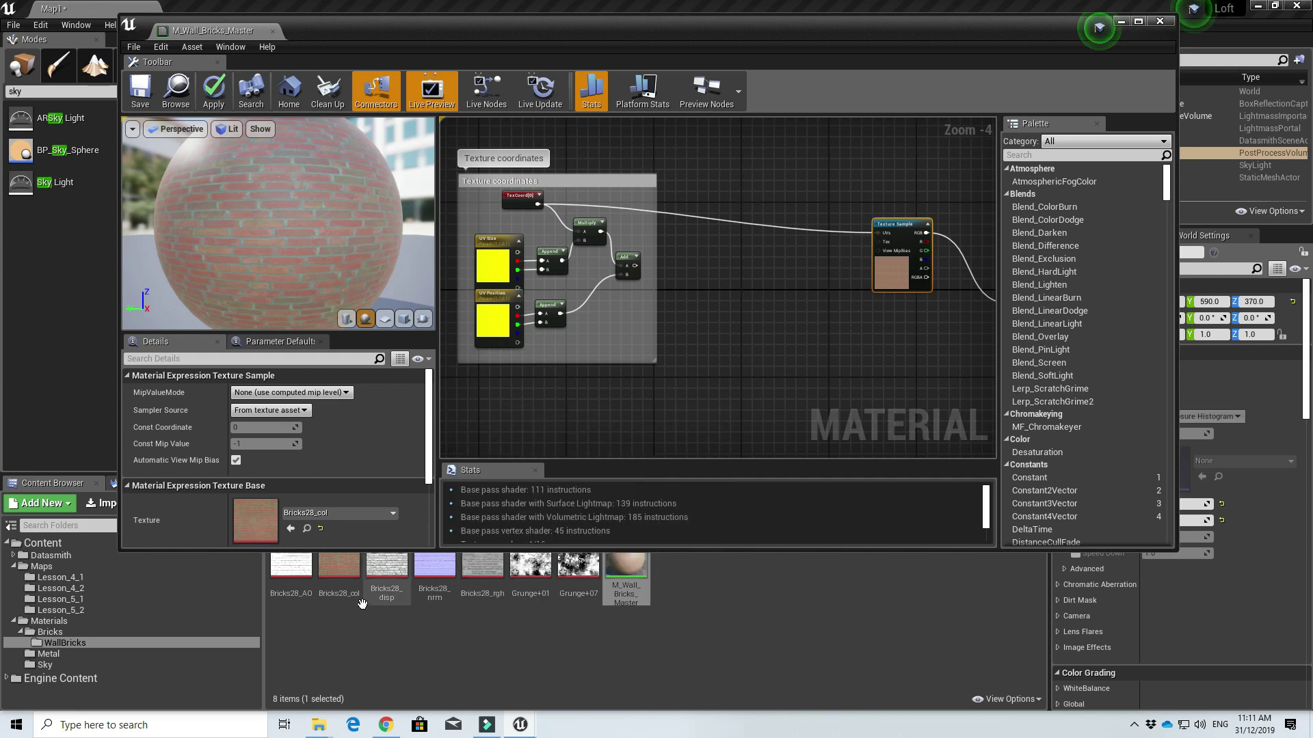
right_click(692, 401)
text(bum)
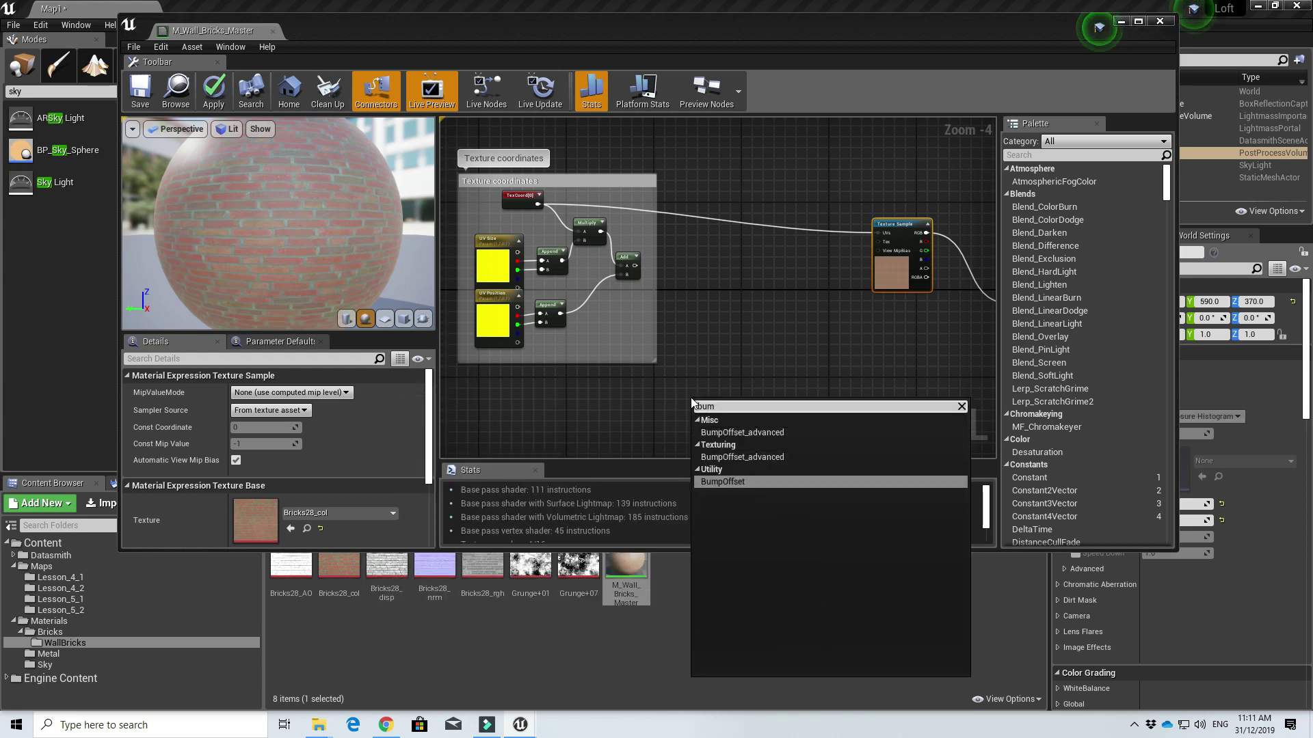
key(Return)
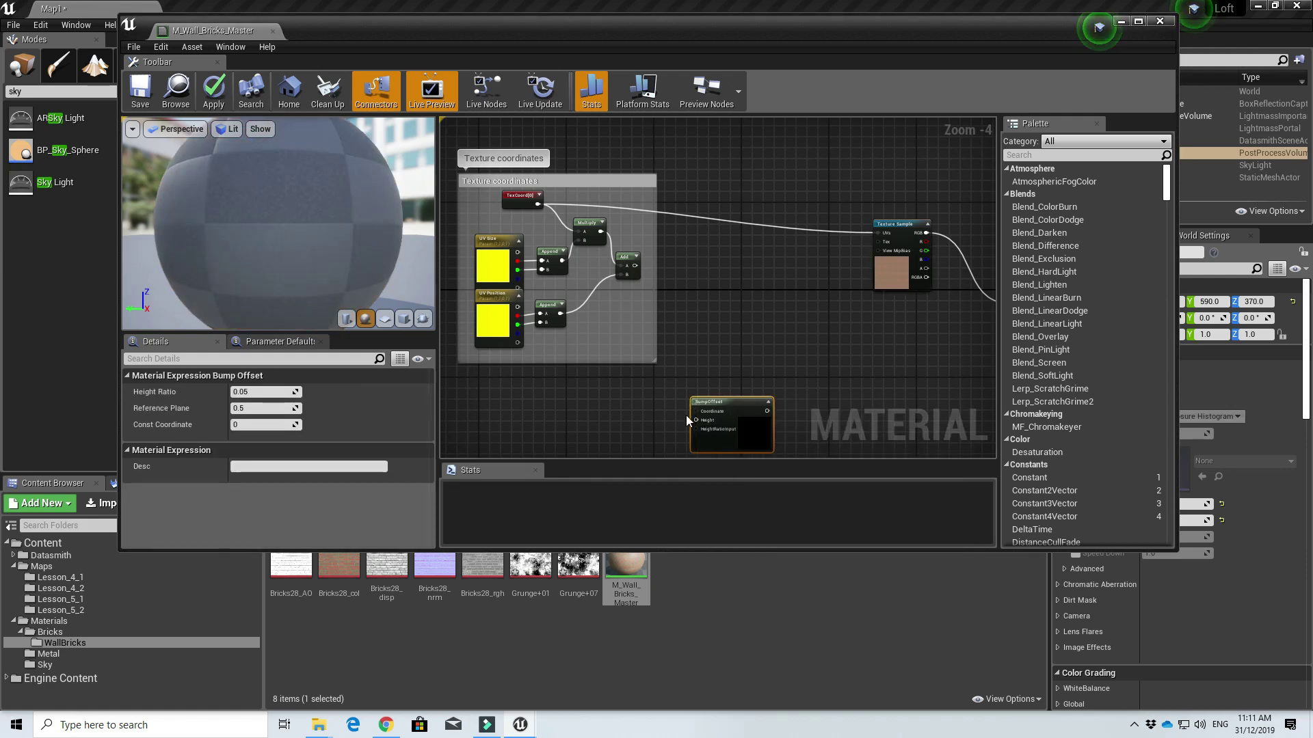
drag(703, 406, 721, 354)
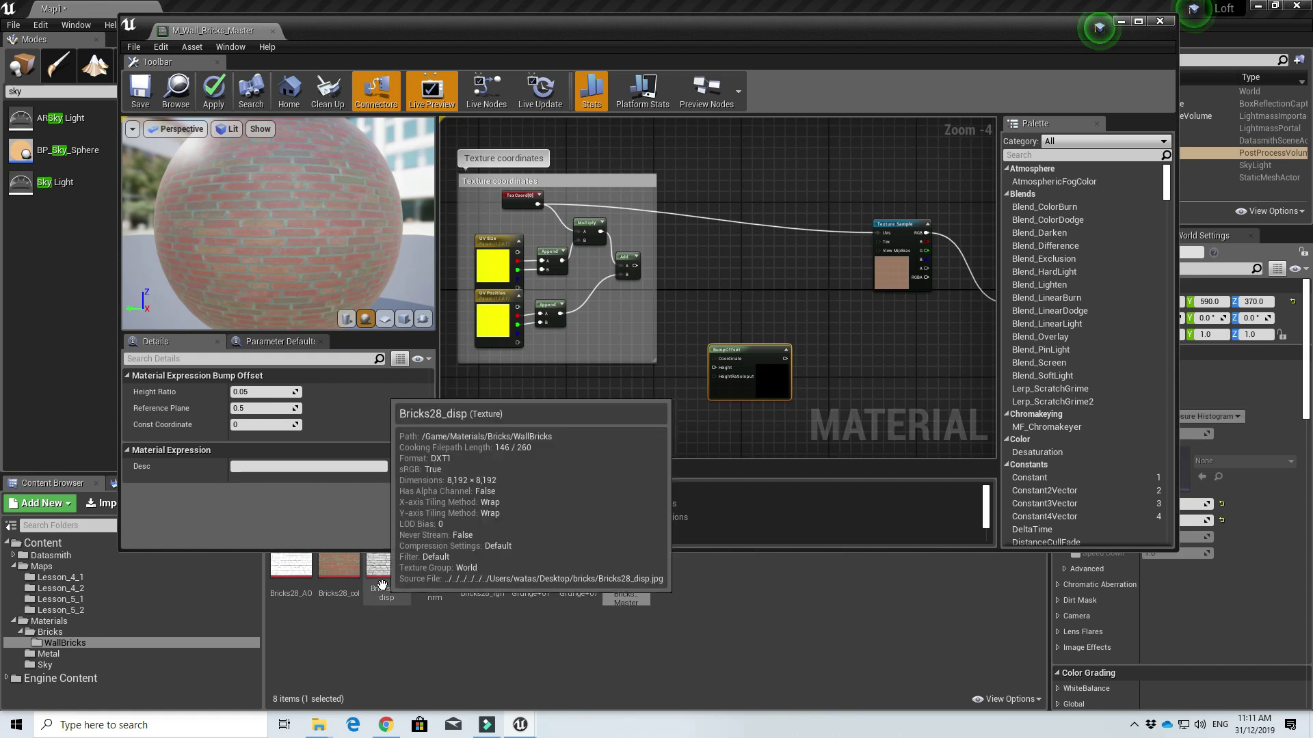
Add a Texture Sample of Bricks28_disp beside the BumpOffset node and connect its R output to the Height input.
drag(386, 567, 555, 405)
right_drag(642, 409, 637, 375)
drag(718, 319, 689, 362)
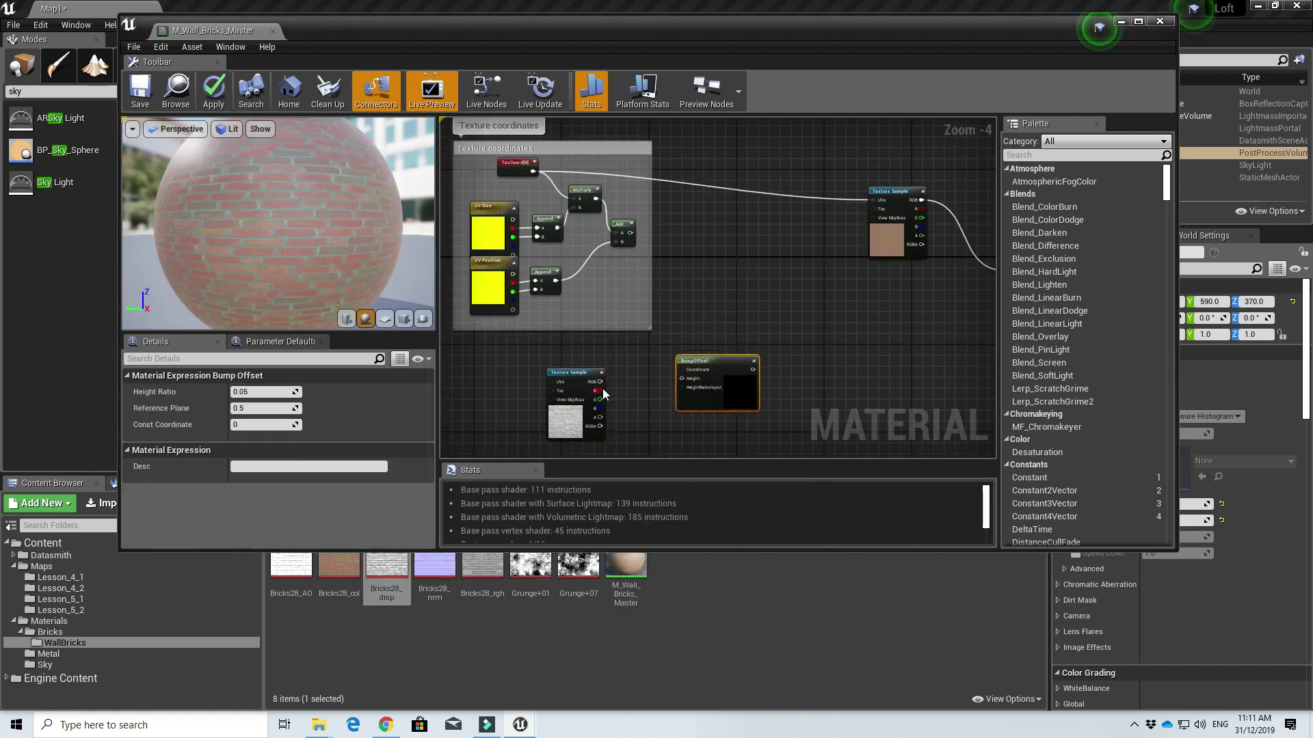
drag(600, 389, 682, 379)
scroll(684, 380, up, 4)
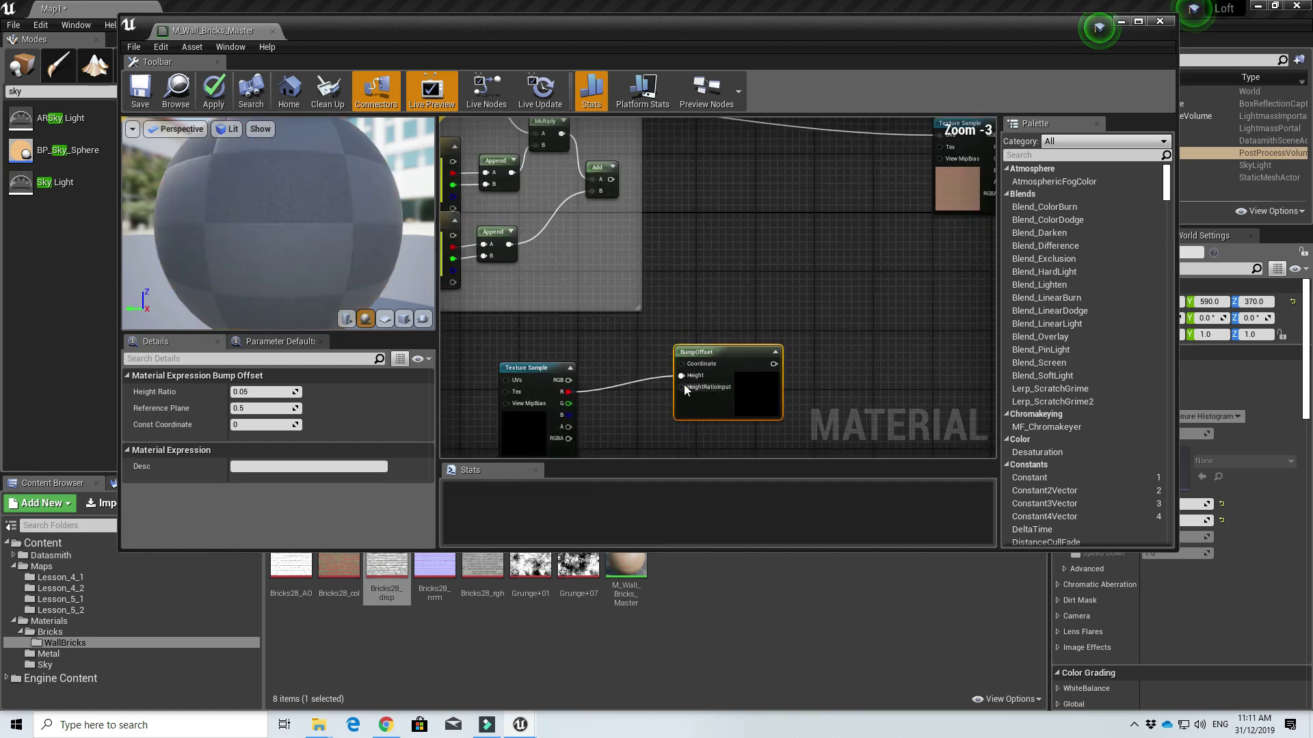
scroll(683, 385, down, 1)
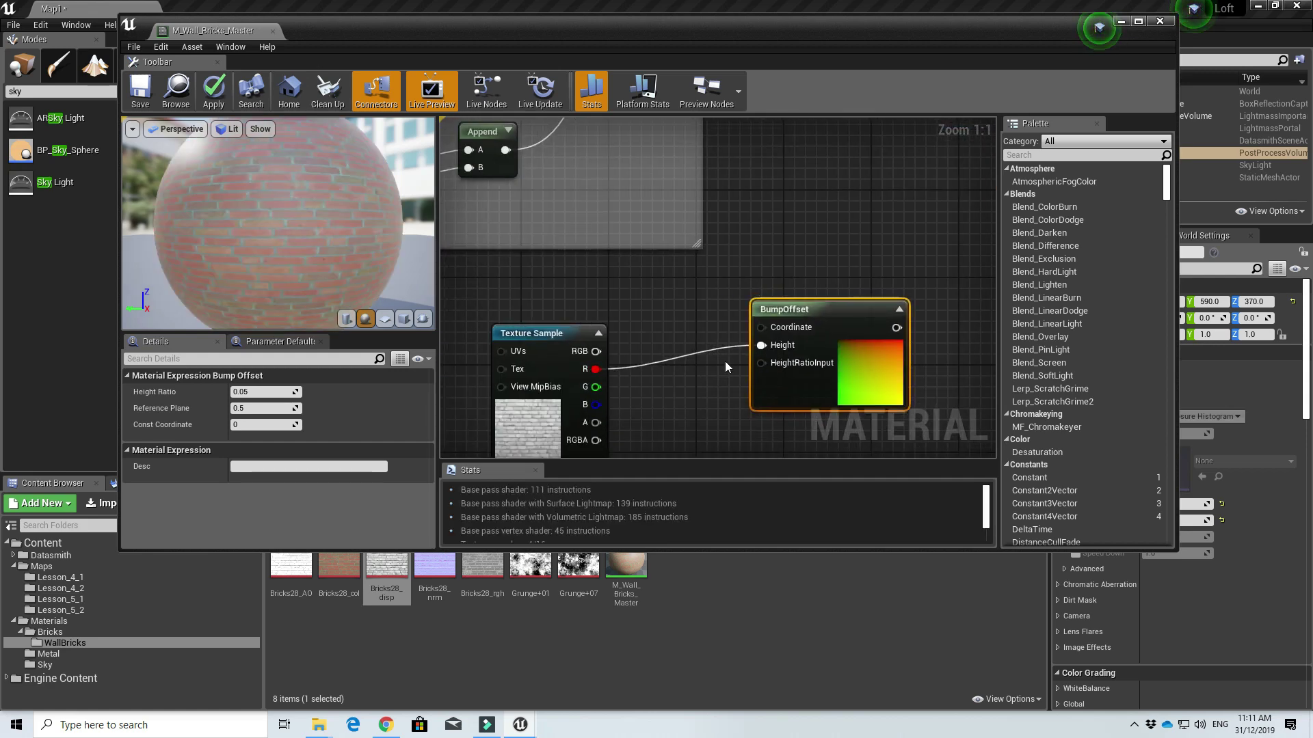
Connect the Add node's output to the UVs of the Bricks28_disp sample and to the BumpOffset Coordinate input.
scroll(741, 289, down, 2)
right_drag(712, 272, 699, 371)
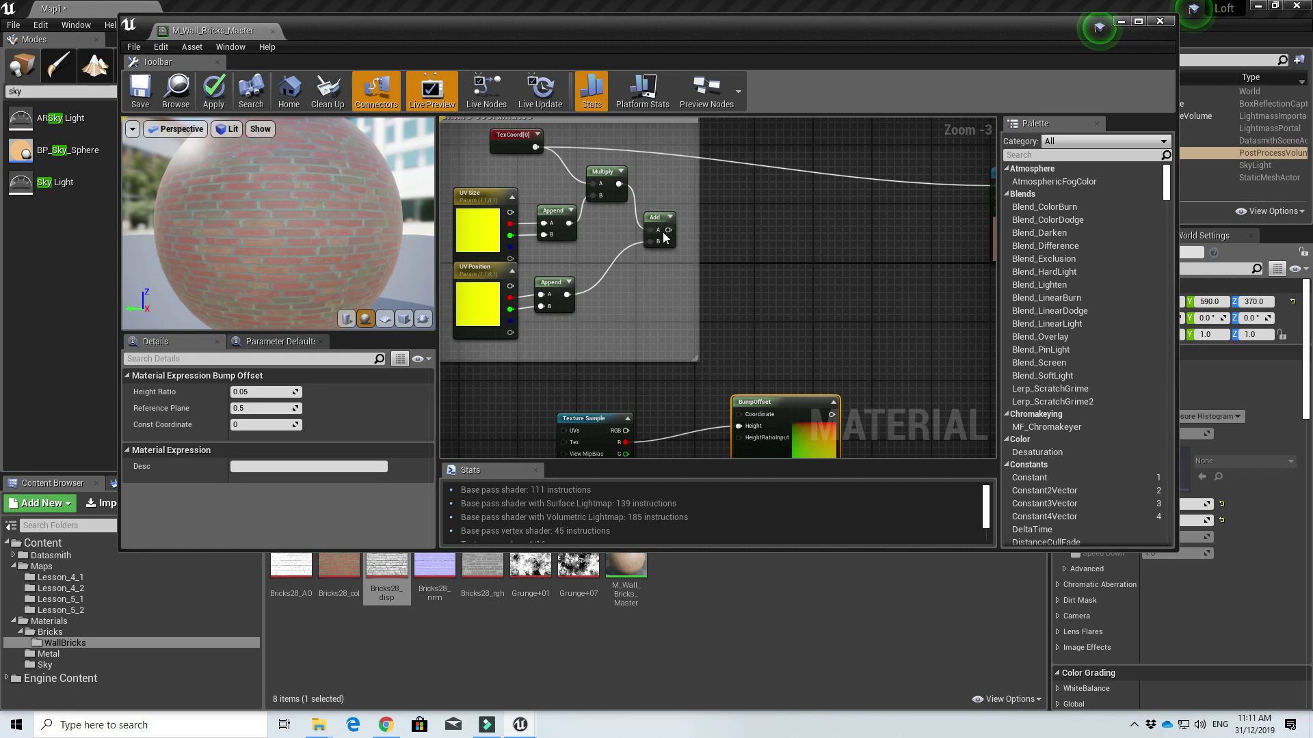
drag(666, 231, 564, 413)
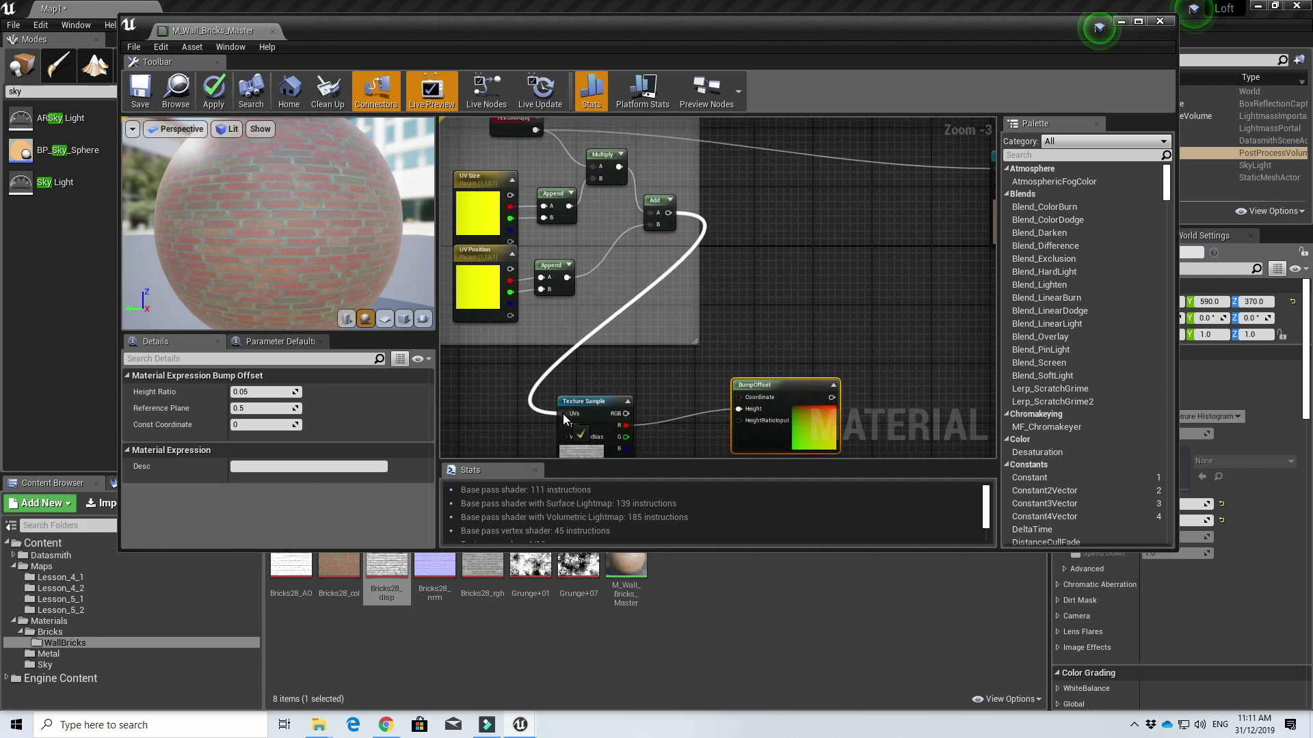
right_drag(647, 427, 694, 313)
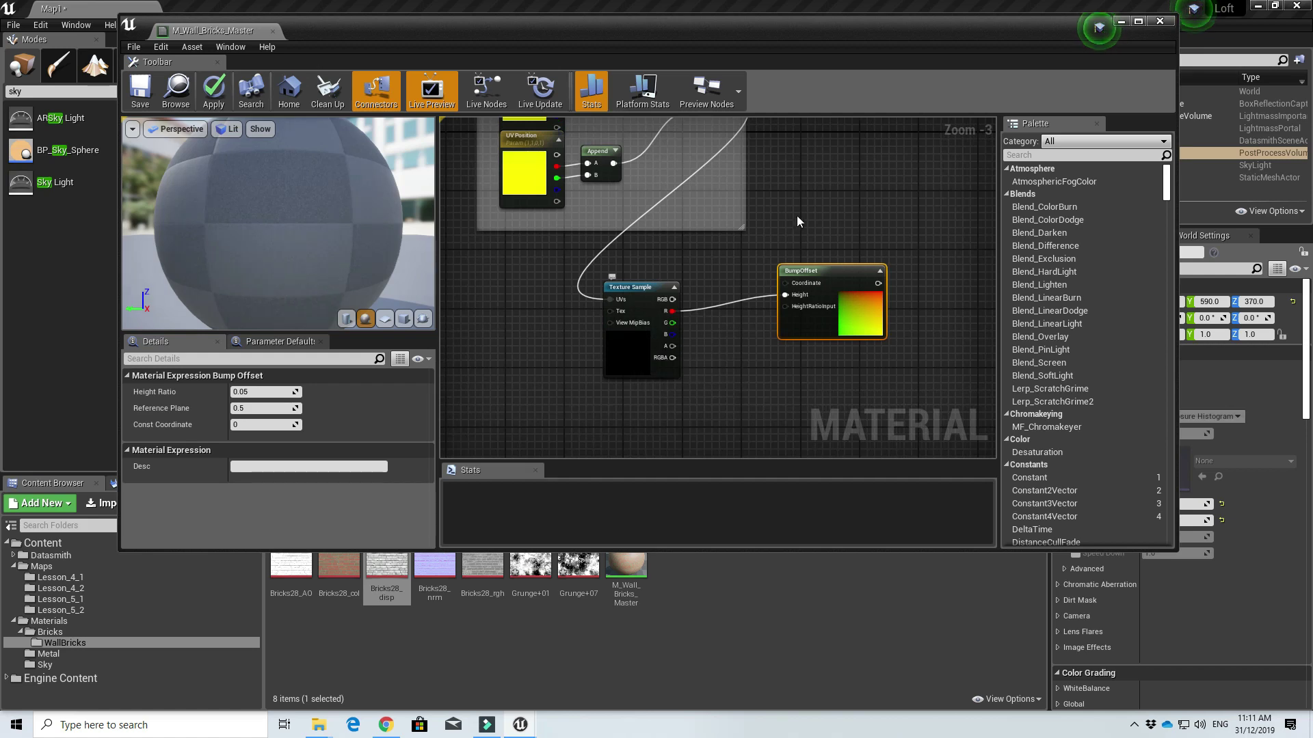
right_drag(797, 215, 710, 311)
drag(628, 193, 699, 378)
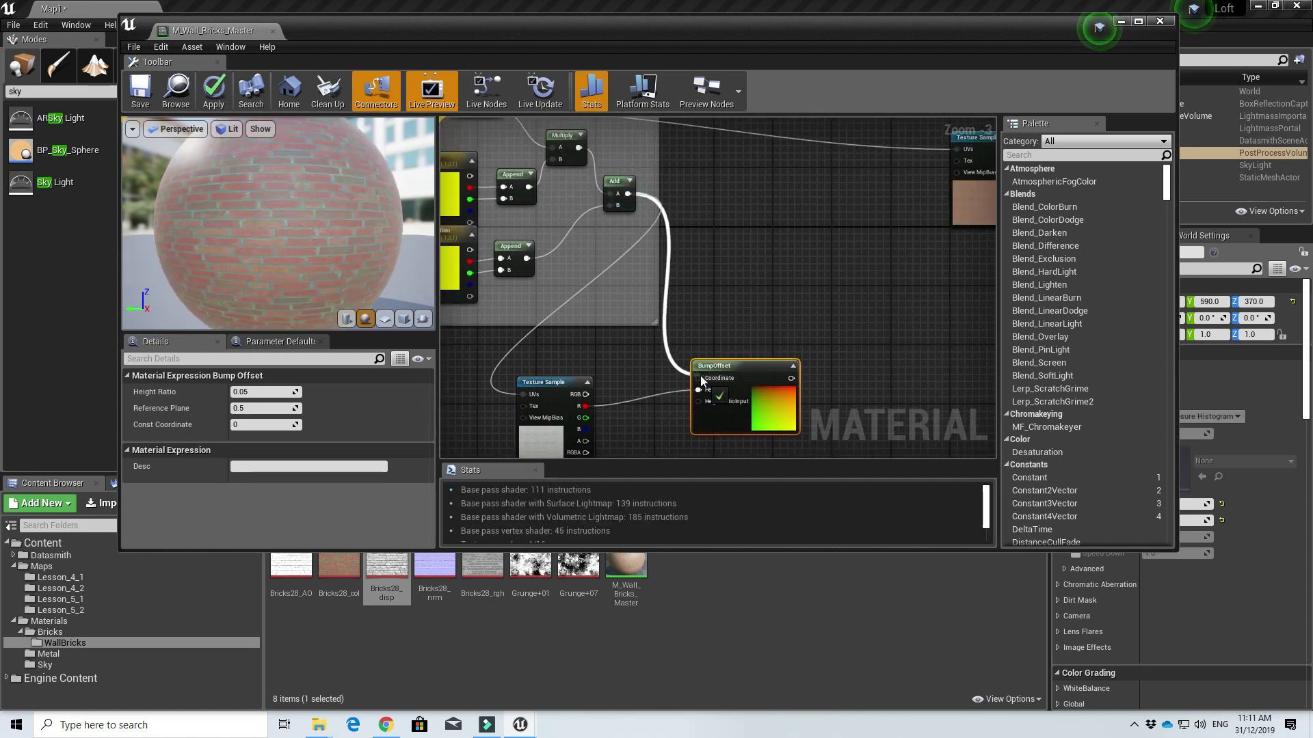
right_drag(535, 375, 618, 299)
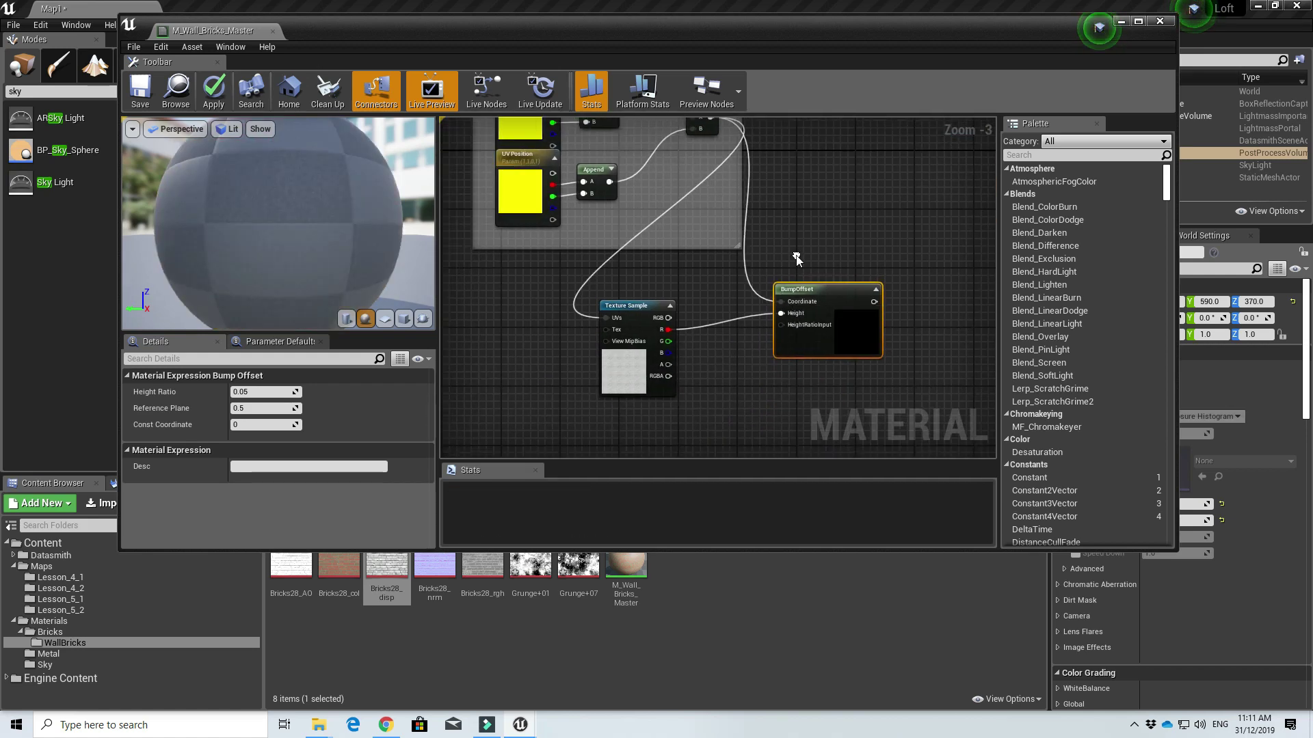
click(618, 306)
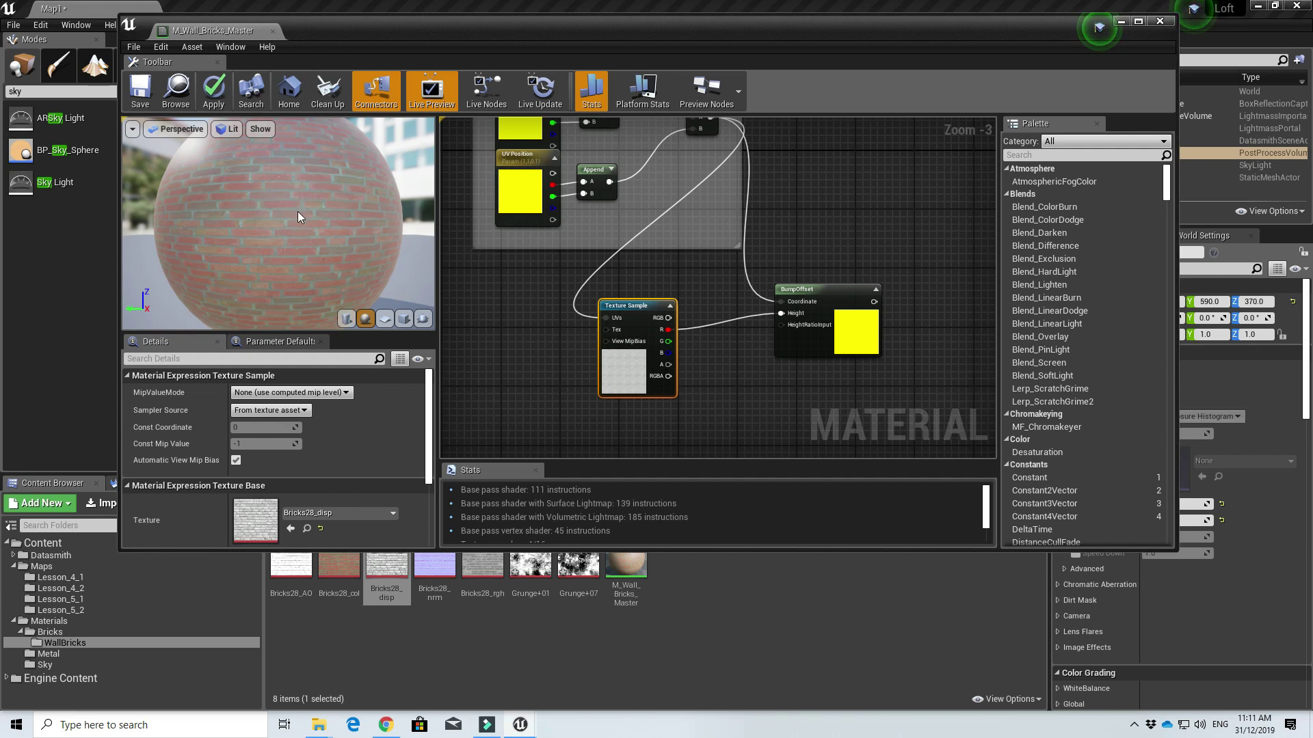
right_drag(757, 322, 749, 371)
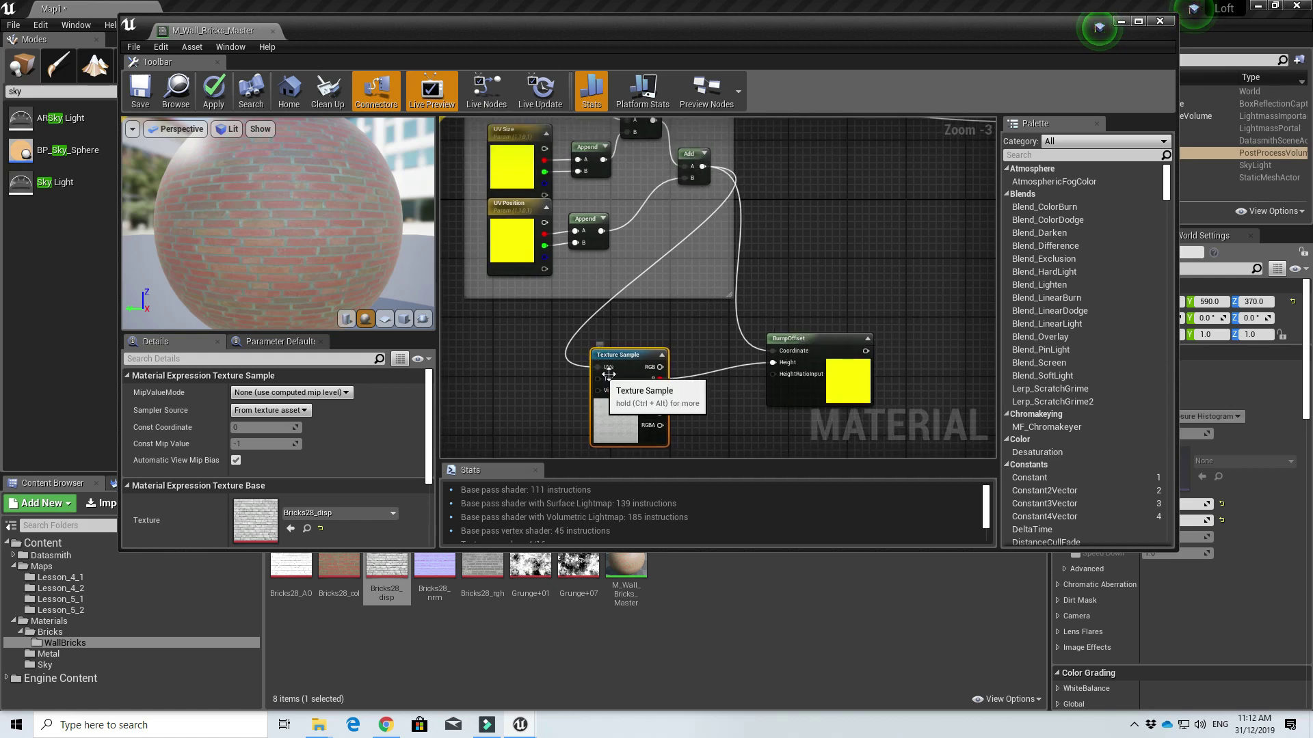
Connect the BumpOffset output to the UVs input of the brick colour Texture Sample.
scroll(703, 353, down, 2)
right_drag(759, 318, 657, 335)
scroll(665, 352, up, 3)
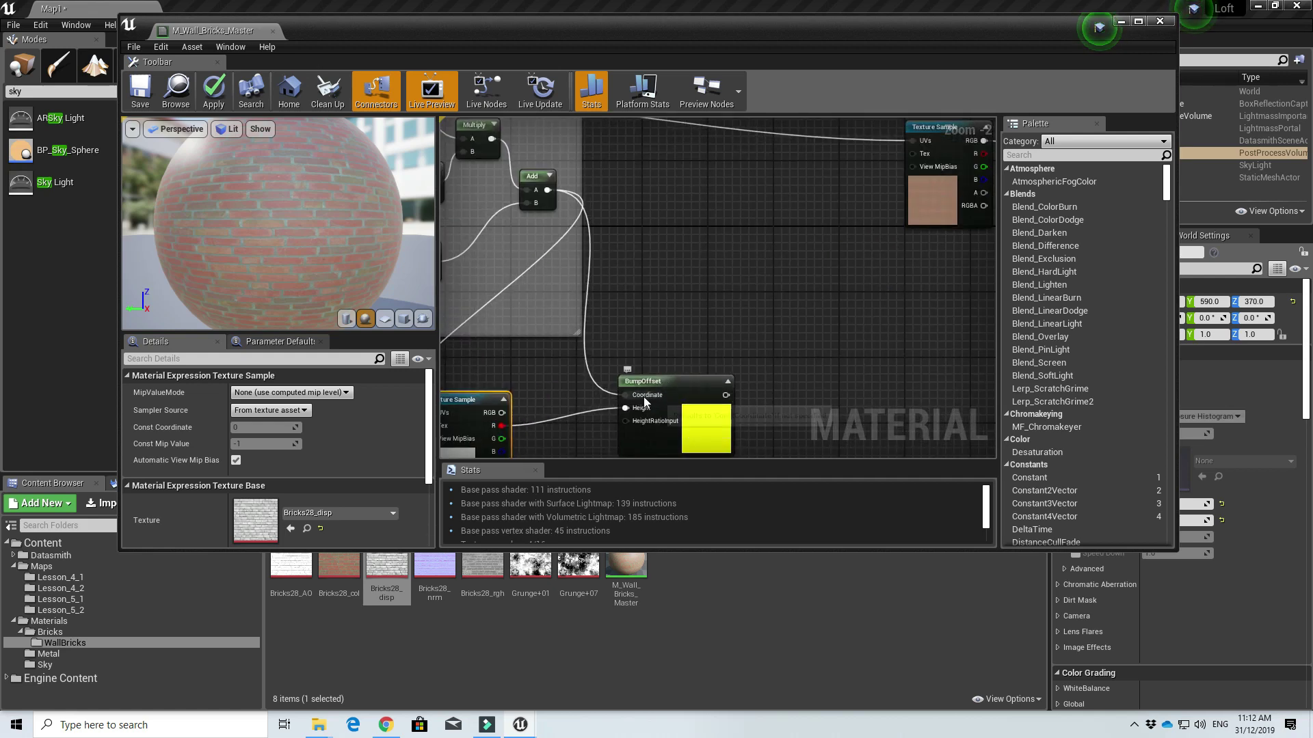
scroll(644, 402, down, 2)
scroll(600, 283, up, 2)
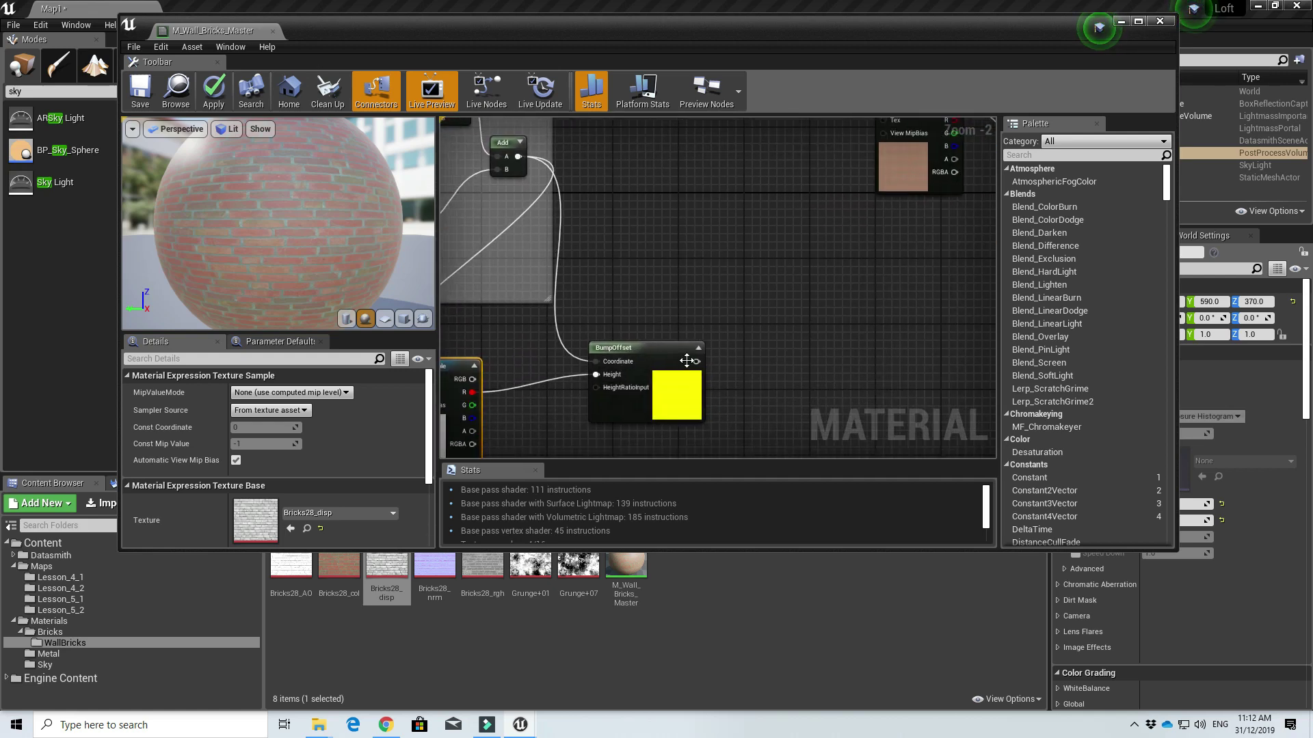
drag(700, 363, 889, 301)
scroll(708, 286, down, 3)
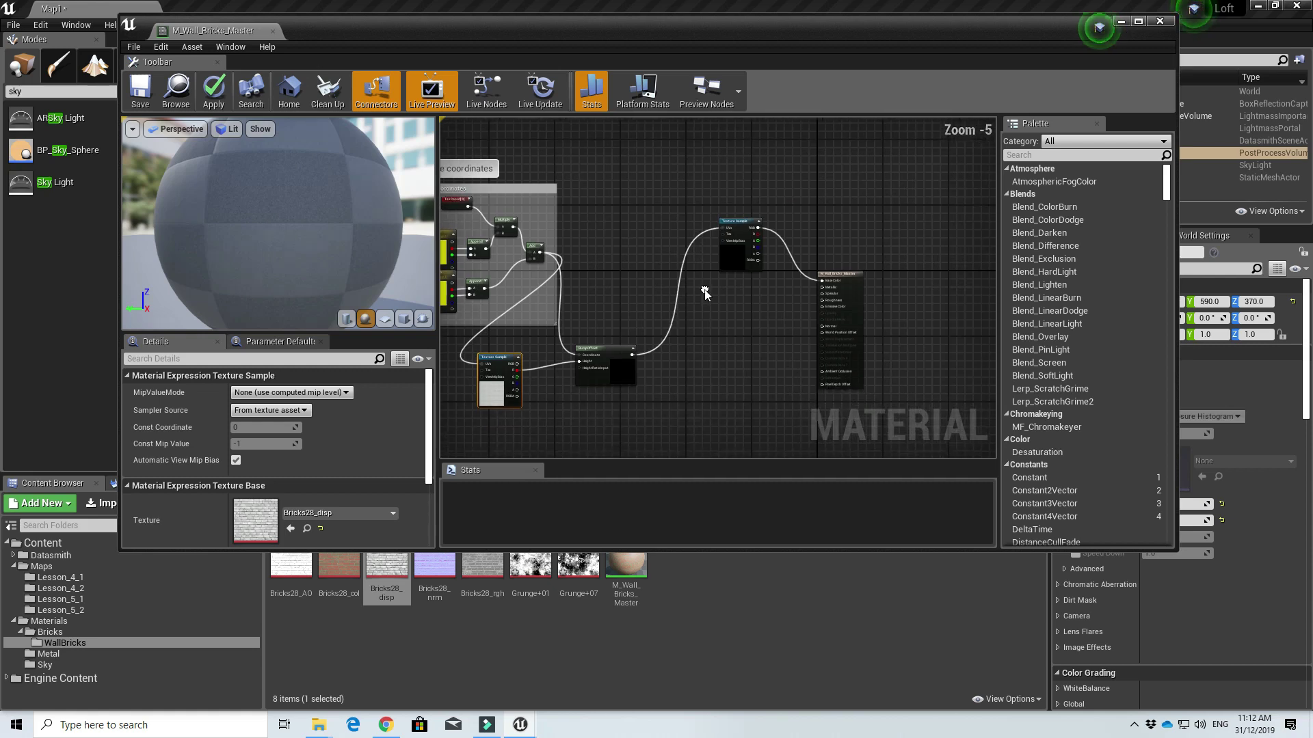
scroll(714, 271, up, 2)
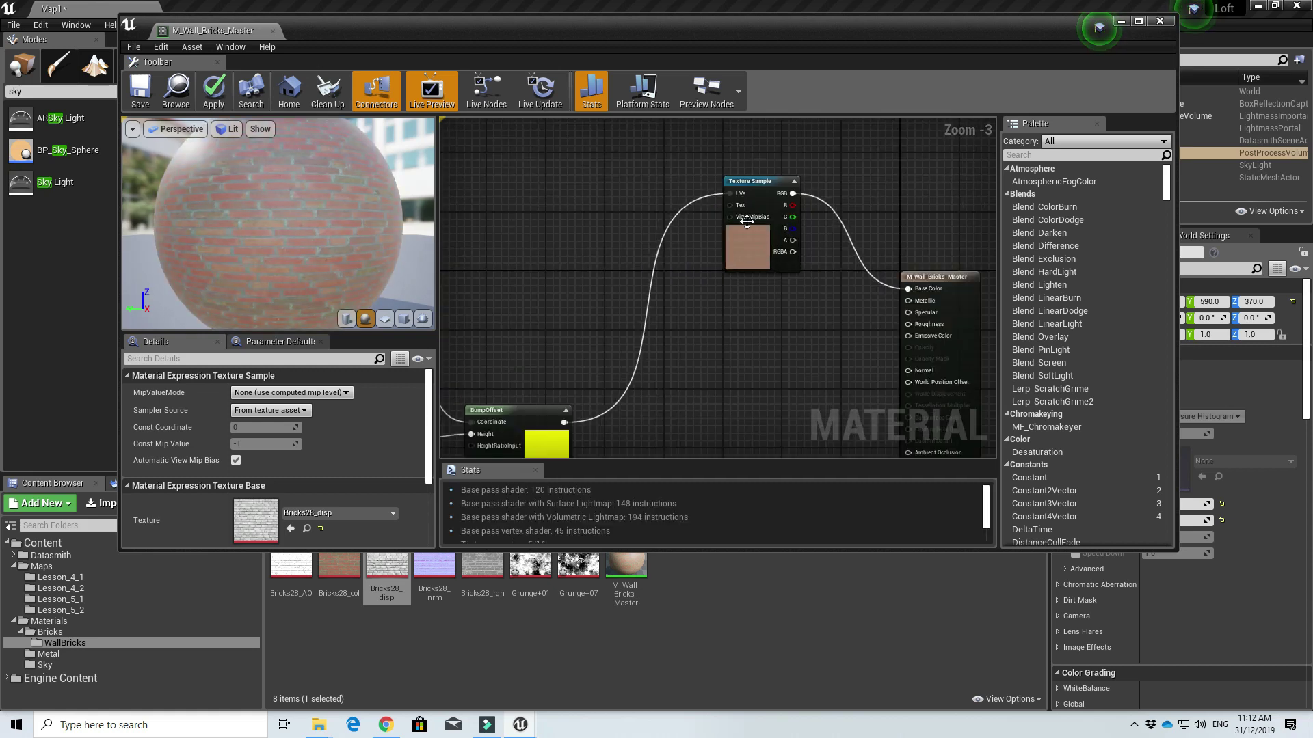
Add a Texture Sample of Bricks28_nrm below the colour sample and feed its UVs from the BumpOffset output.
drag(435, 573, 694, 369)
right_drag(594, 438, 614, 366)
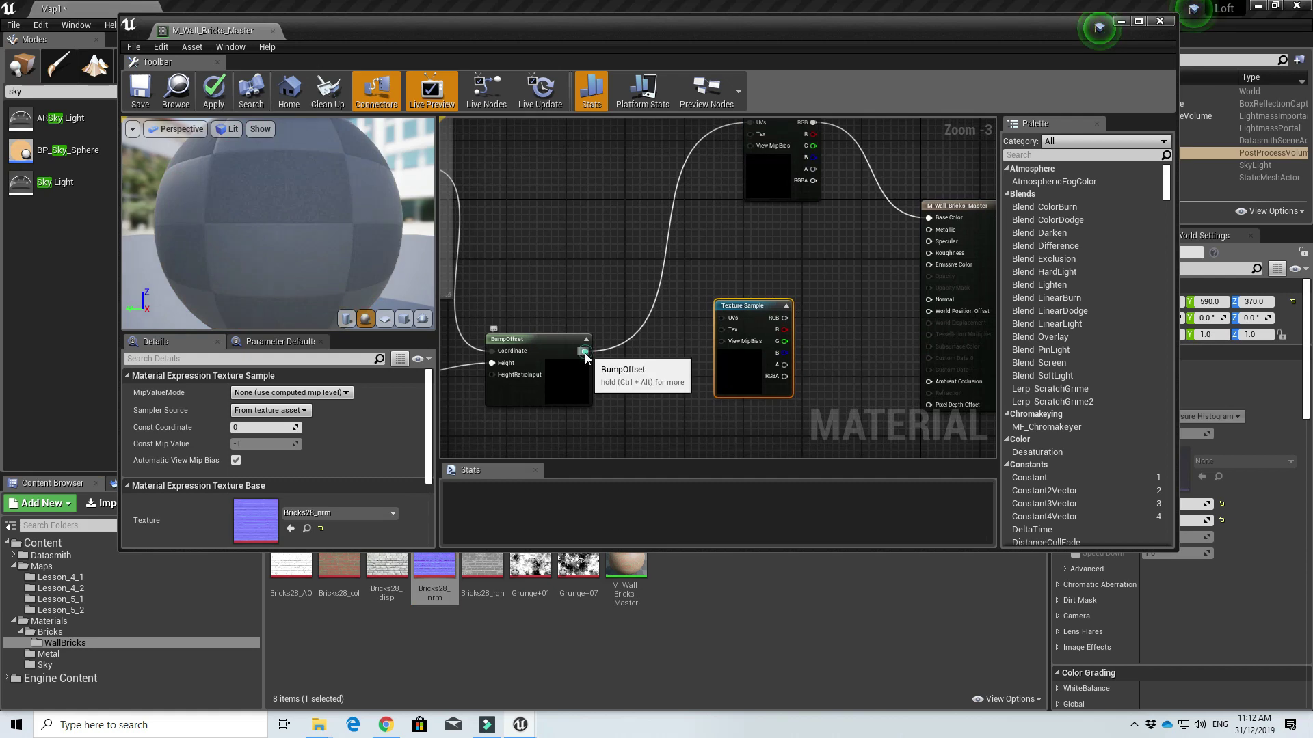
drag(584, 354, 725, 360)
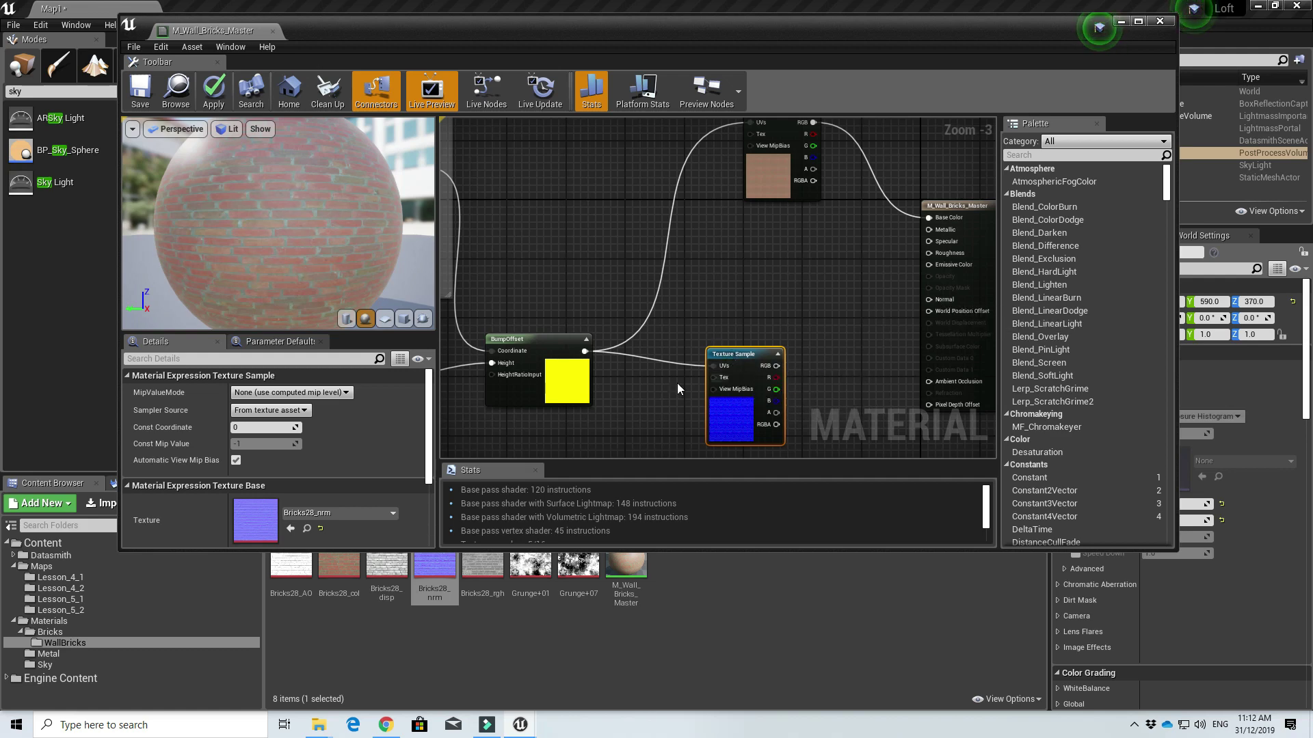
Examine the Bricks28_nrm normal map in the texture editor, then return to the material graph.
scroll(658, 390, down, 2)
right_drag(686, 379, 664, 319)
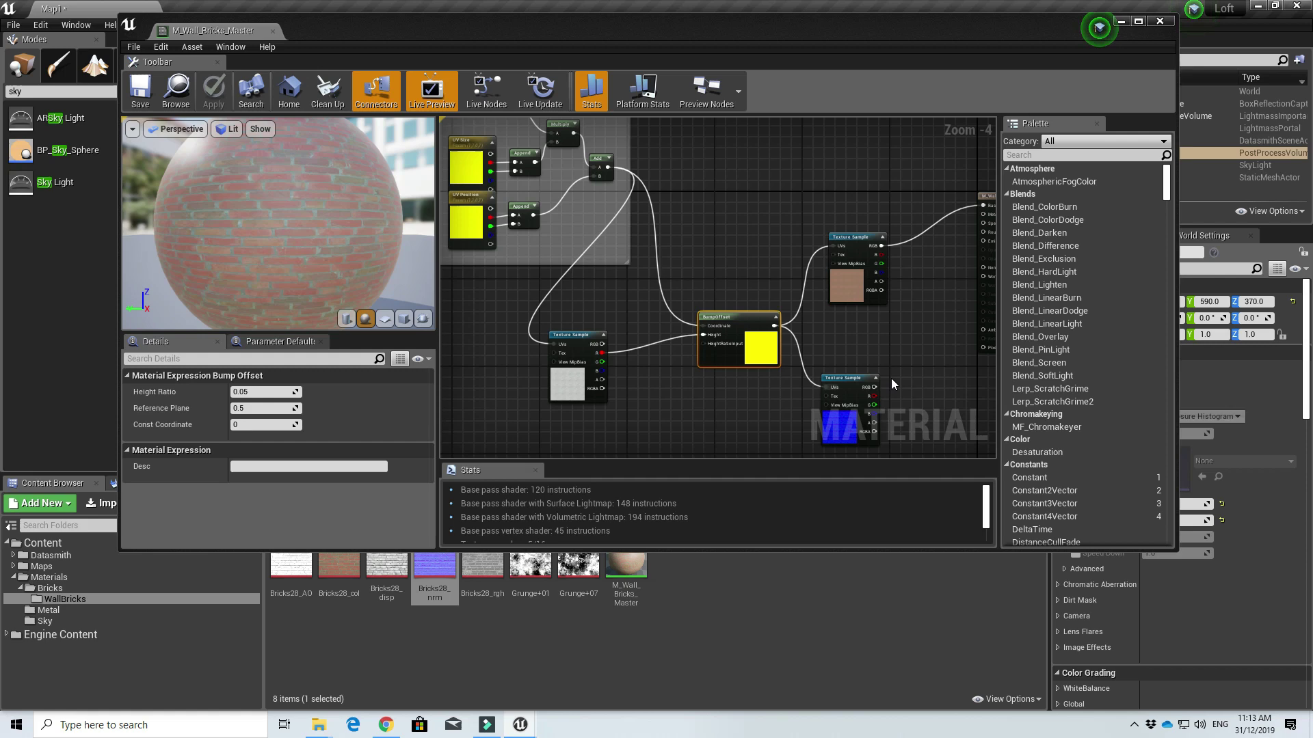
scroll(893, 390, up, 1)
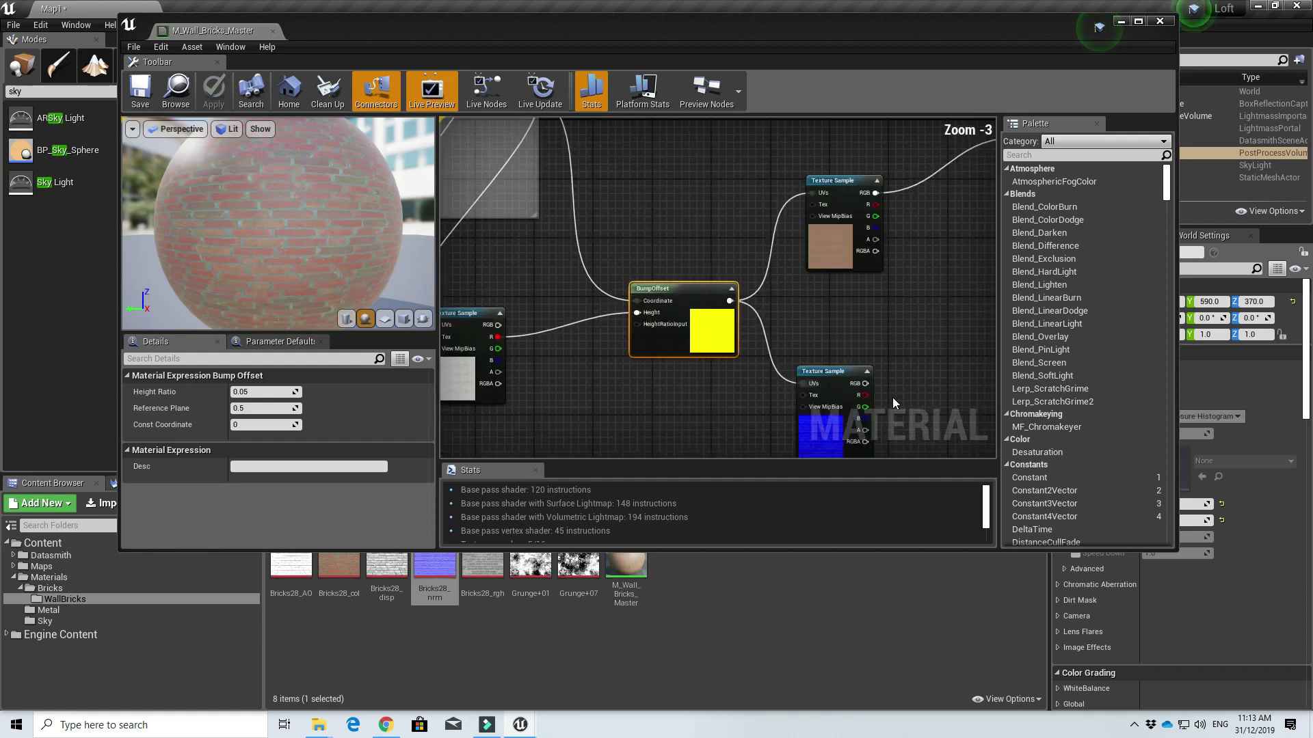
right_drag(922, 404, 722, 320)
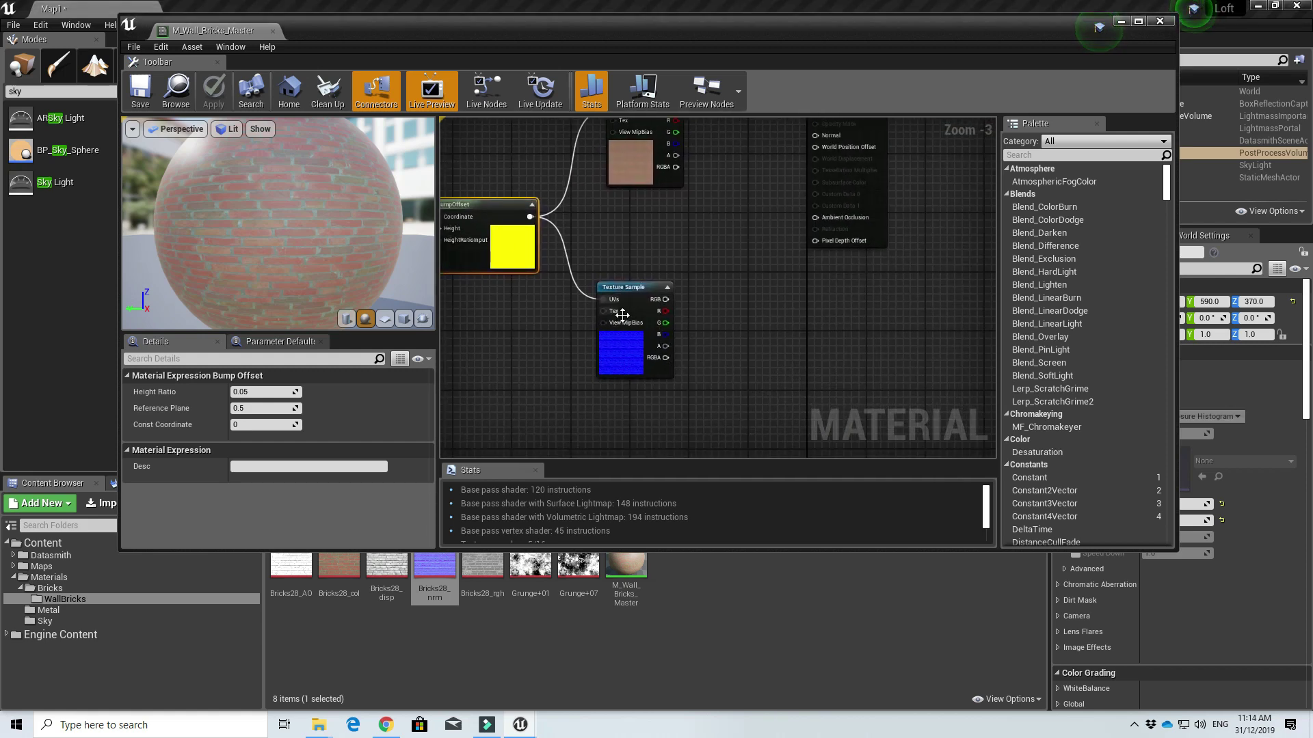
click(614, 359)
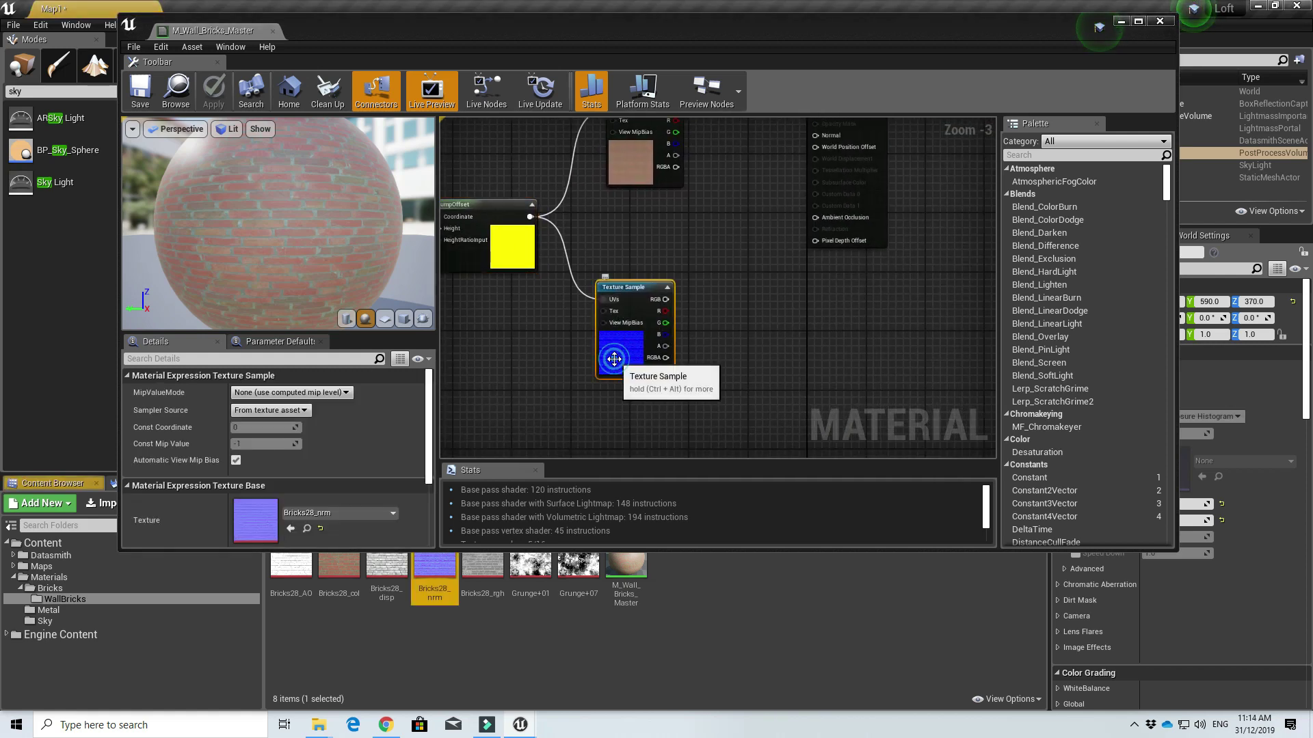
double_click(246, 515)
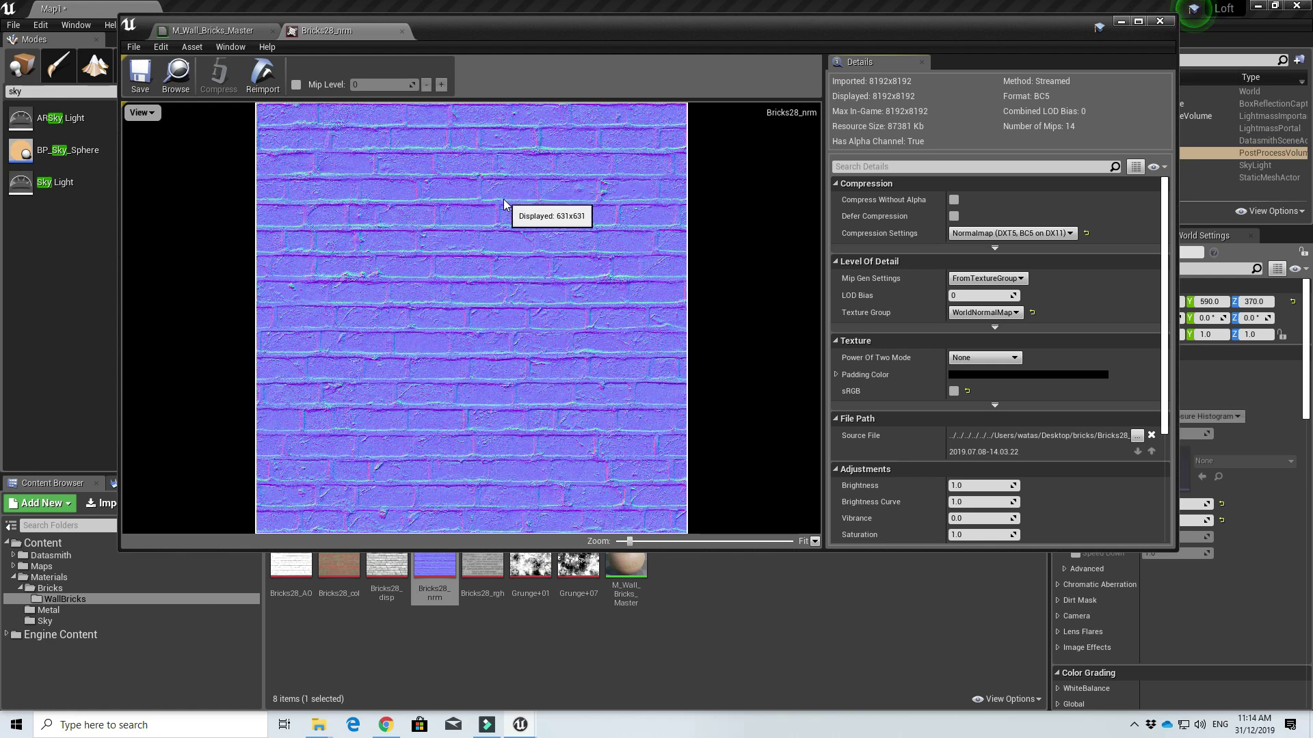
click(402, 30)
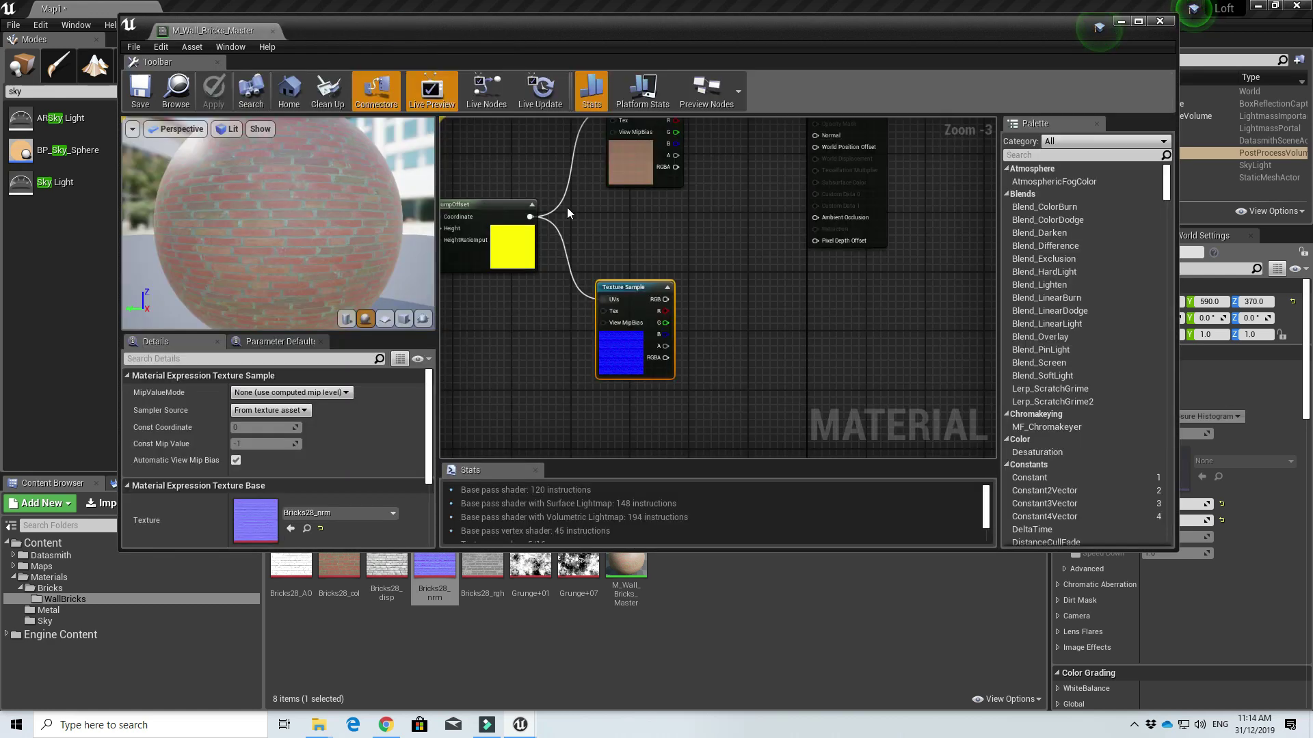
Create a Multiply node and connect the RGB output of the Bricks28_nrm sample to its A input.
scroll(710, 290, down, 2)
scroll(708, 310, up, 1)
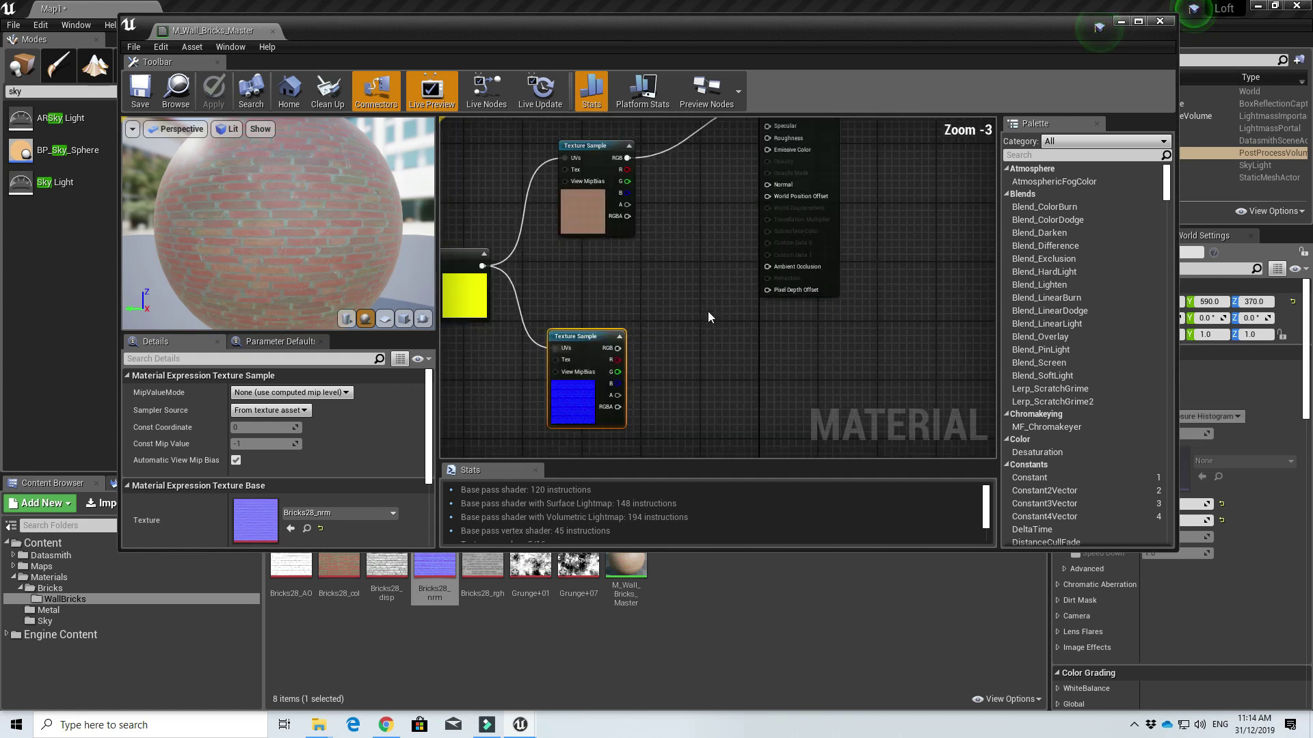
right_drag(828, 154, 855, 178)
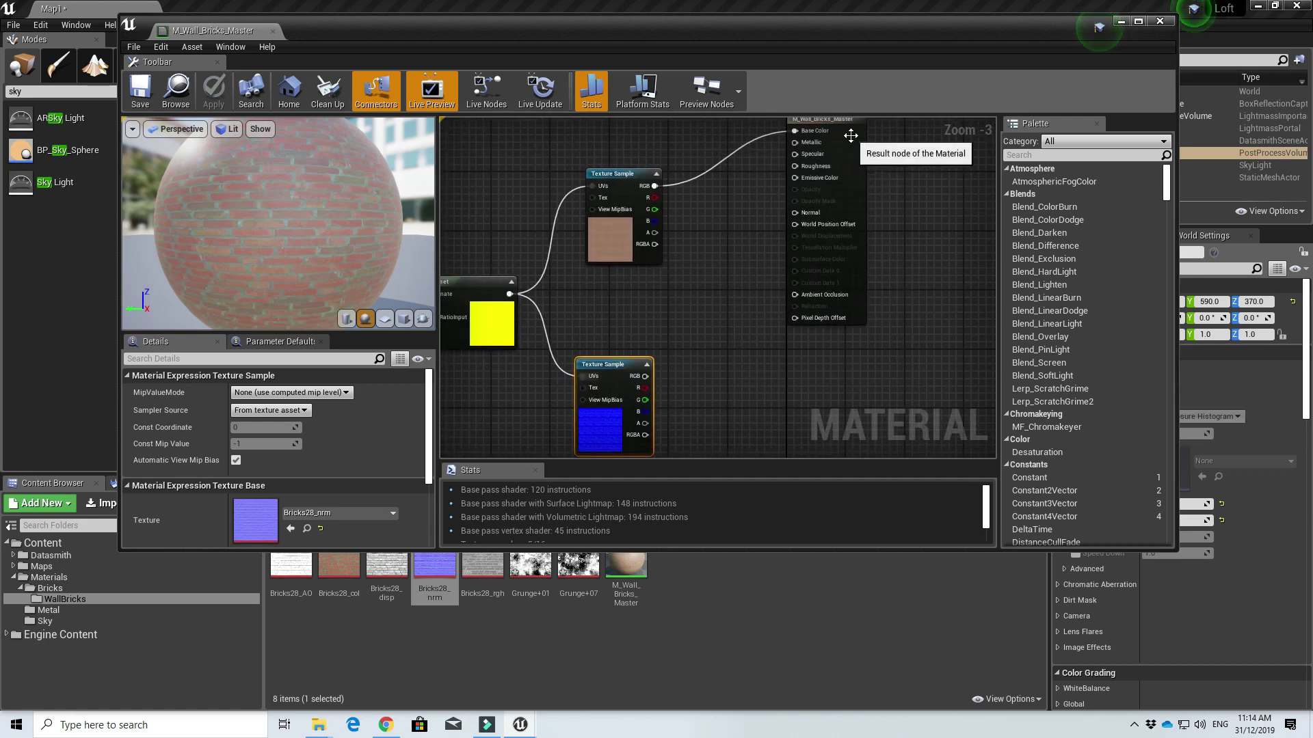
right_click(709, 400)
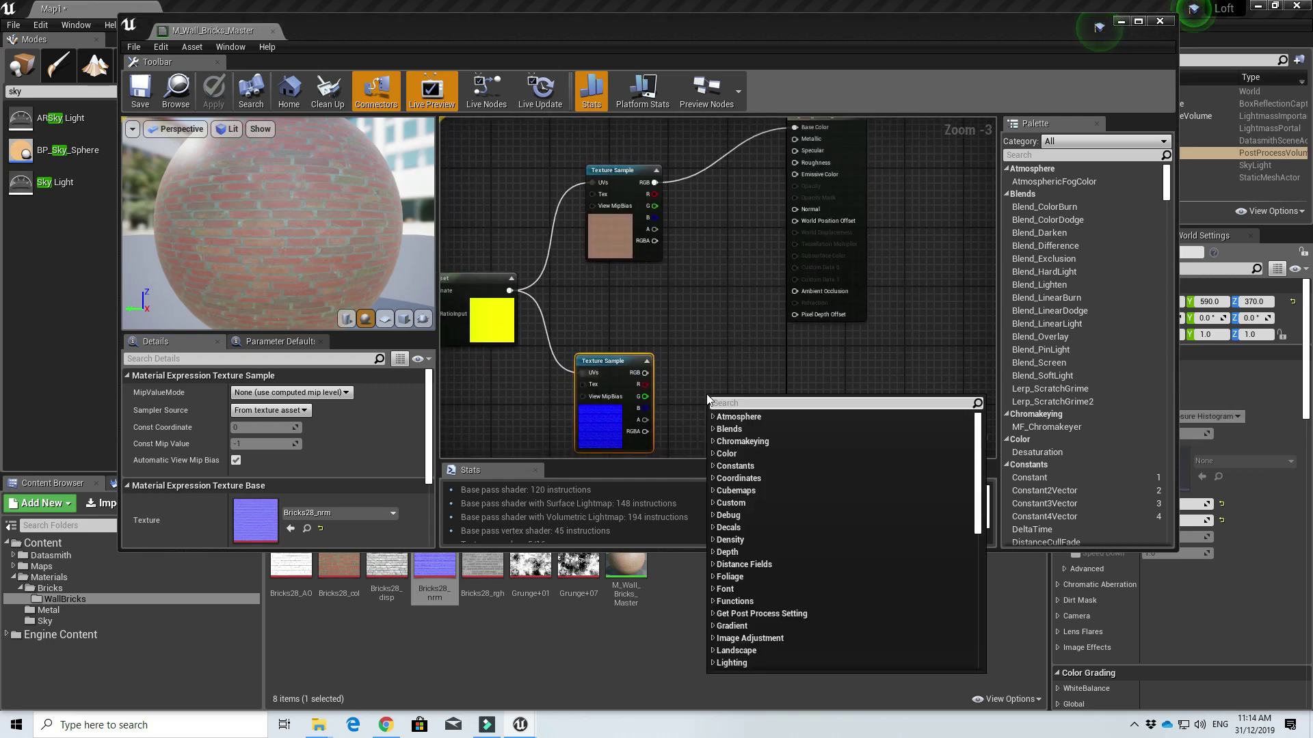
text(mult)
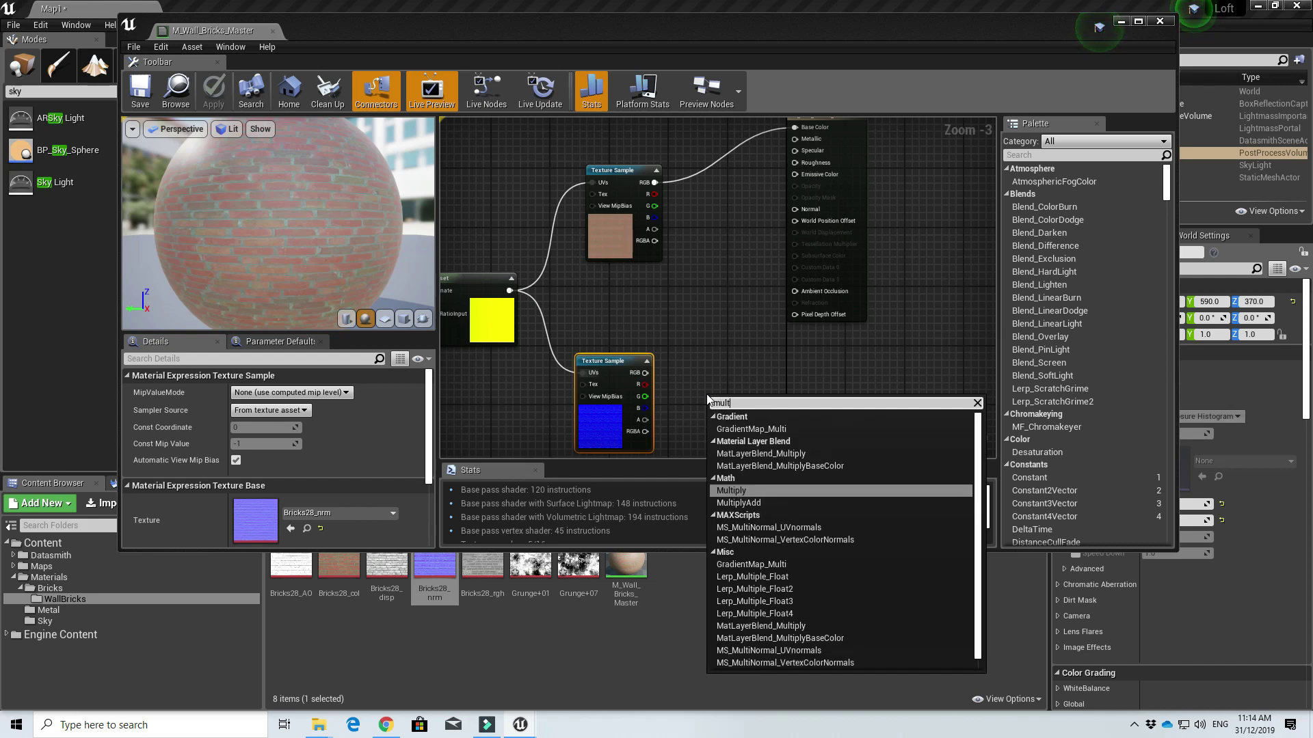
key(Return)
drag(644, 373, 714, 412)
right_drag(864, 335, 867, 331)
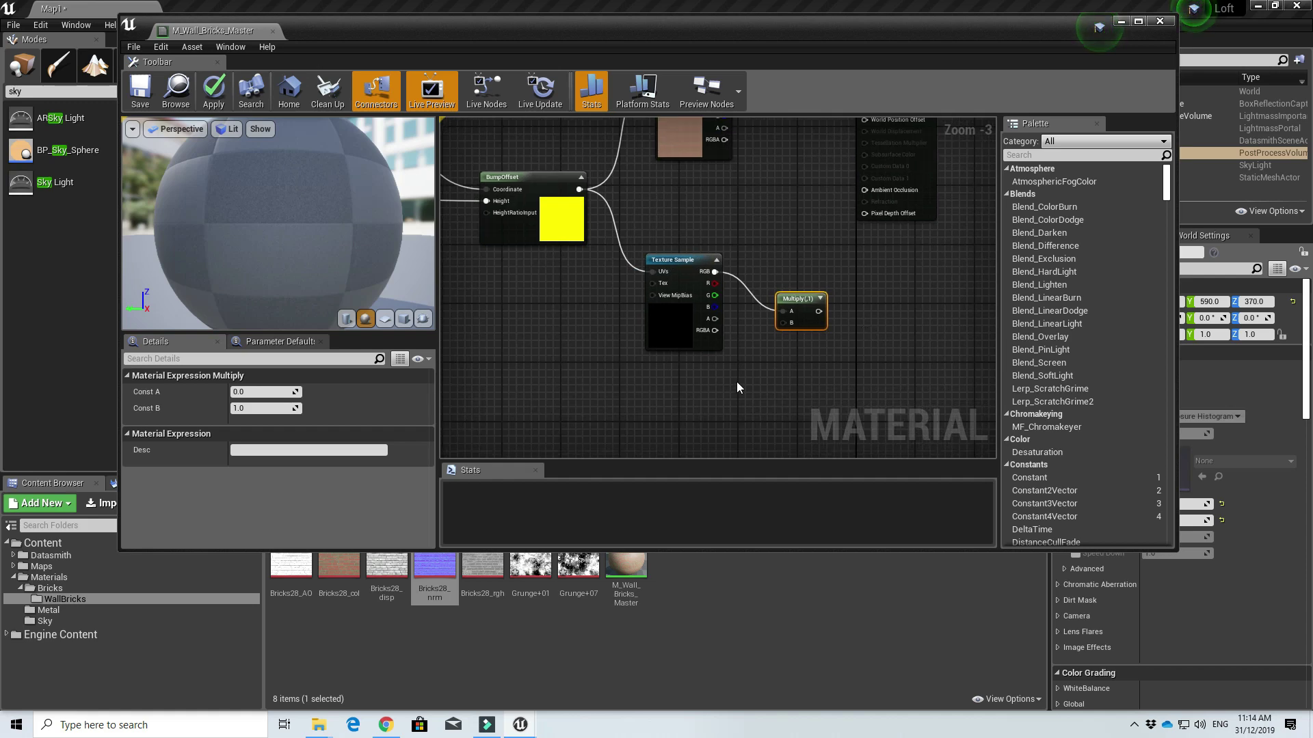
right_click(736, 381)
text(const)
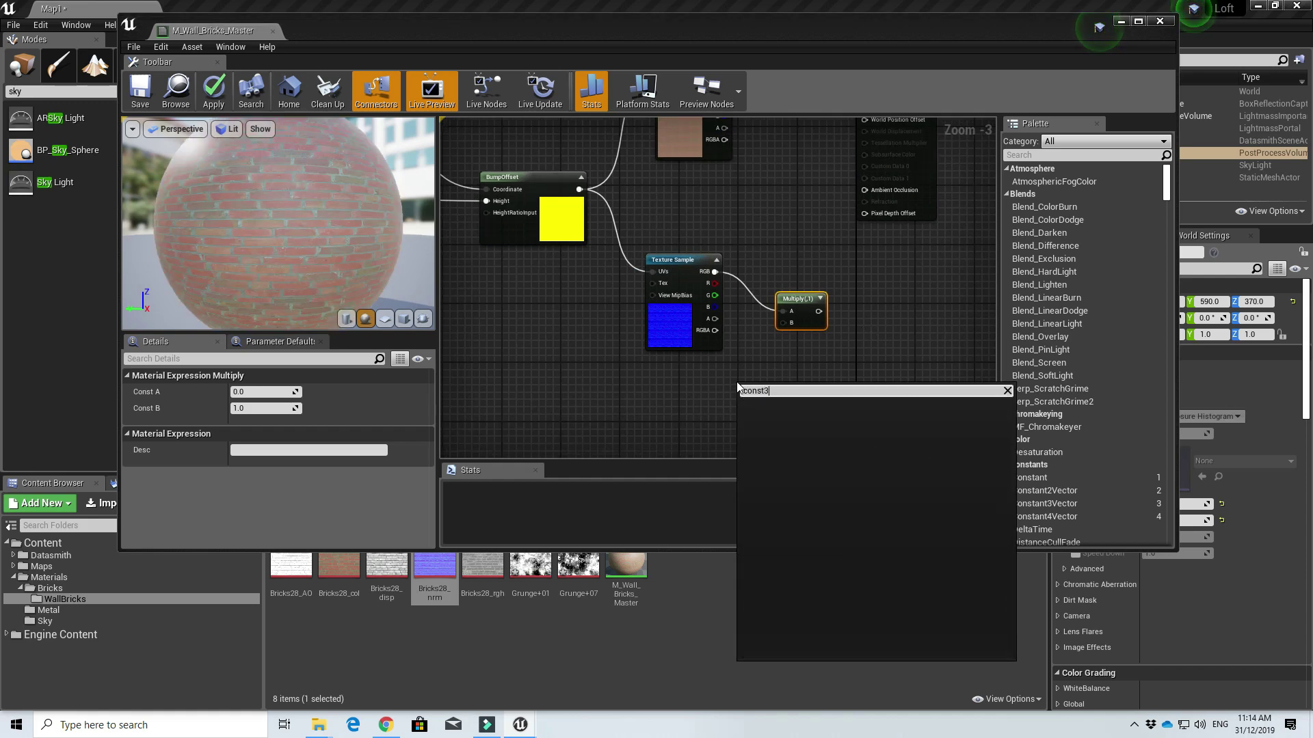
click(745, 441)
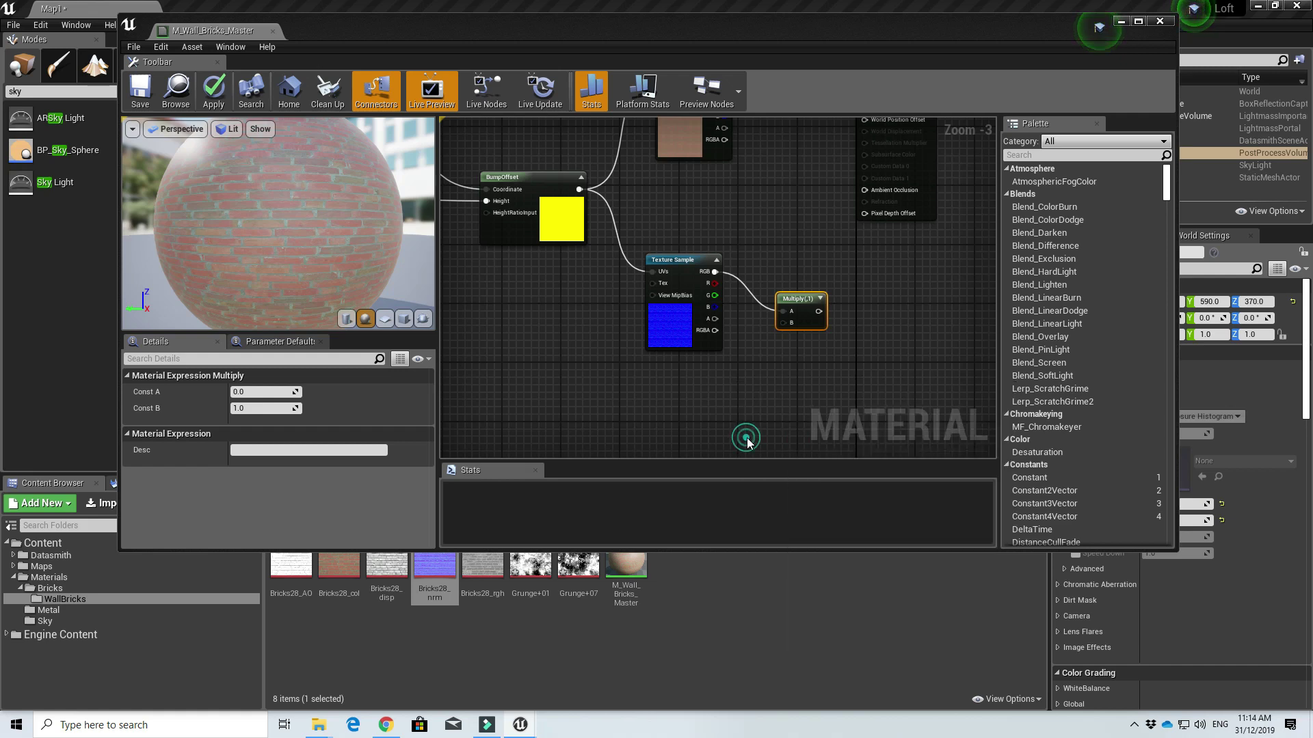
Create a vector parameter named Normal Multiplier below the normal map sample and connect its output to the Multiply node's B input.
right_click(746, 386)
click(804, 399)
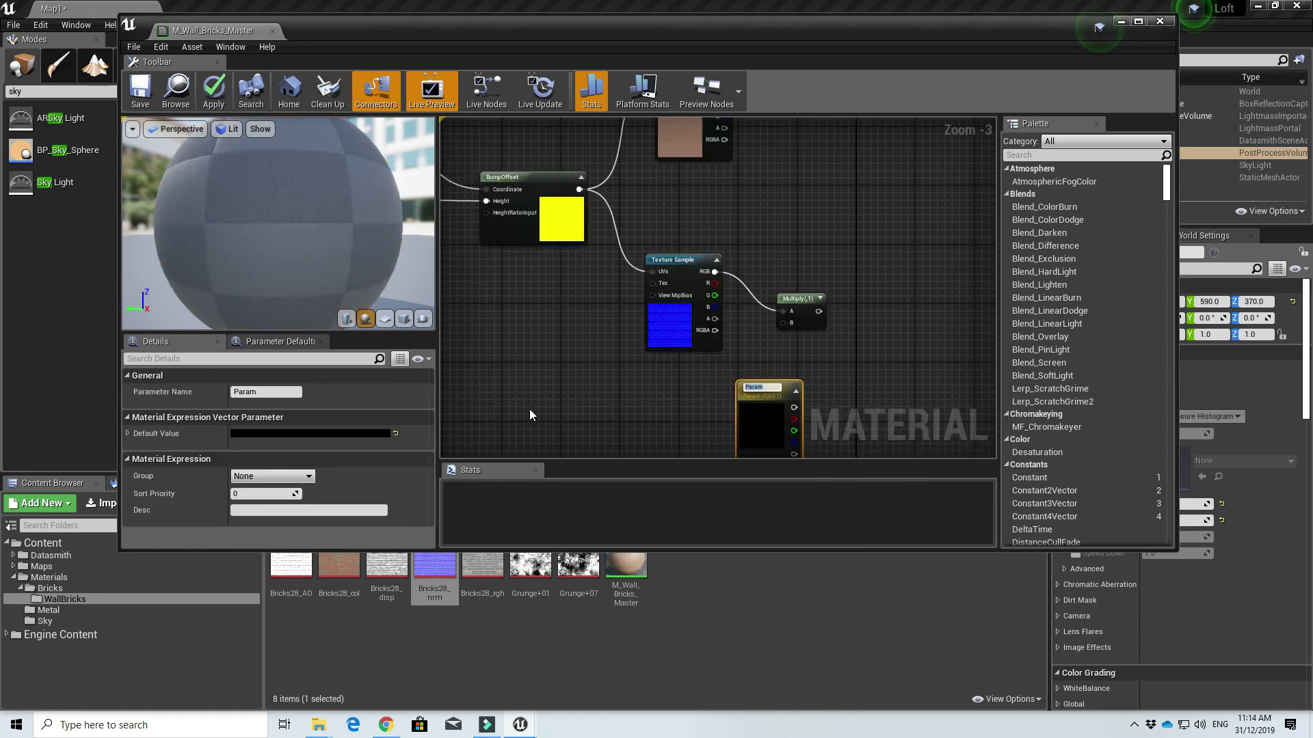
text(Normal)
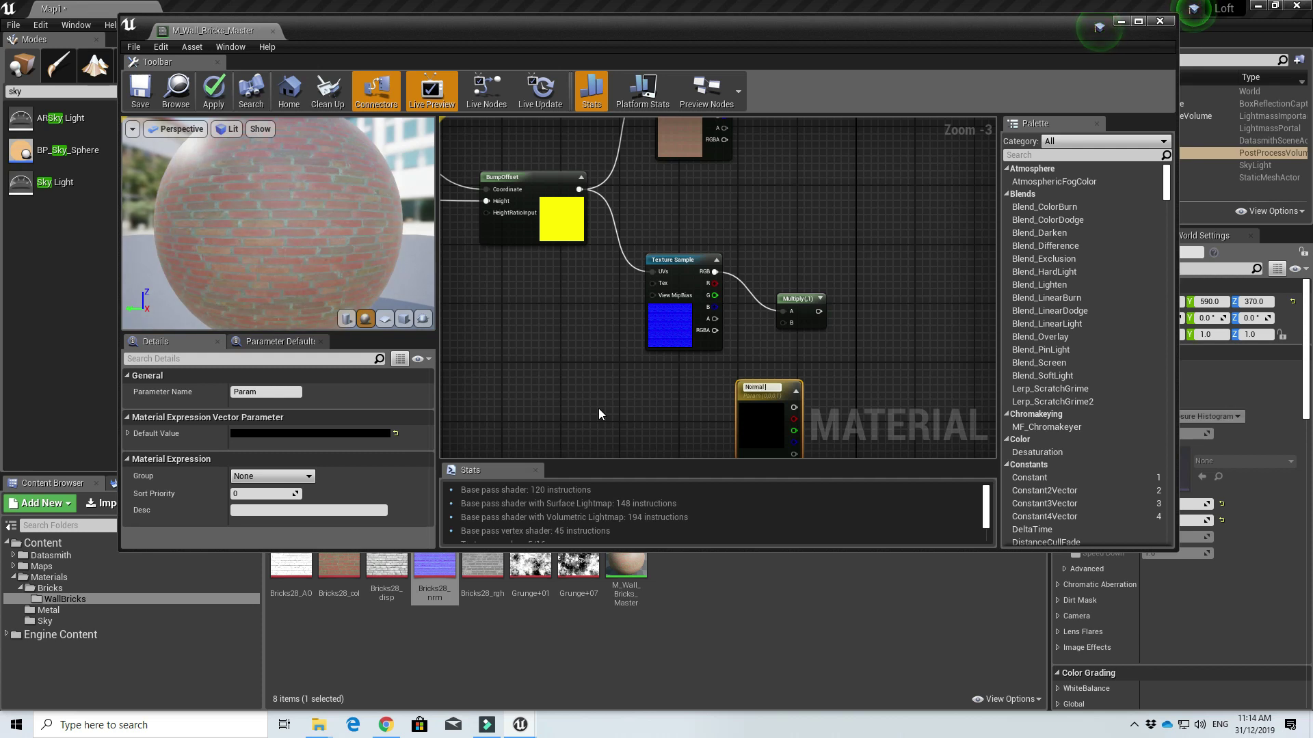
text( Multiplier)
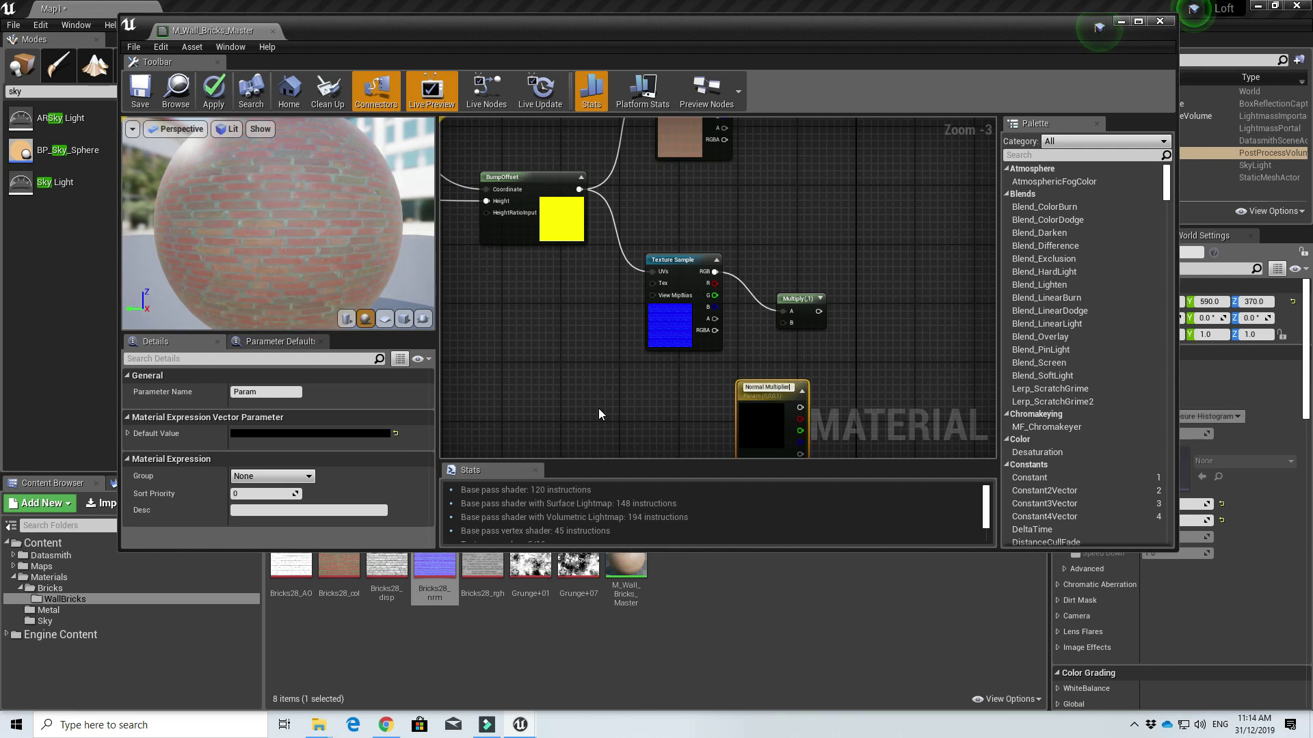
key(Return)
drag(763, 386, 651, 381)
right_drag(706, 396, 673, 369)
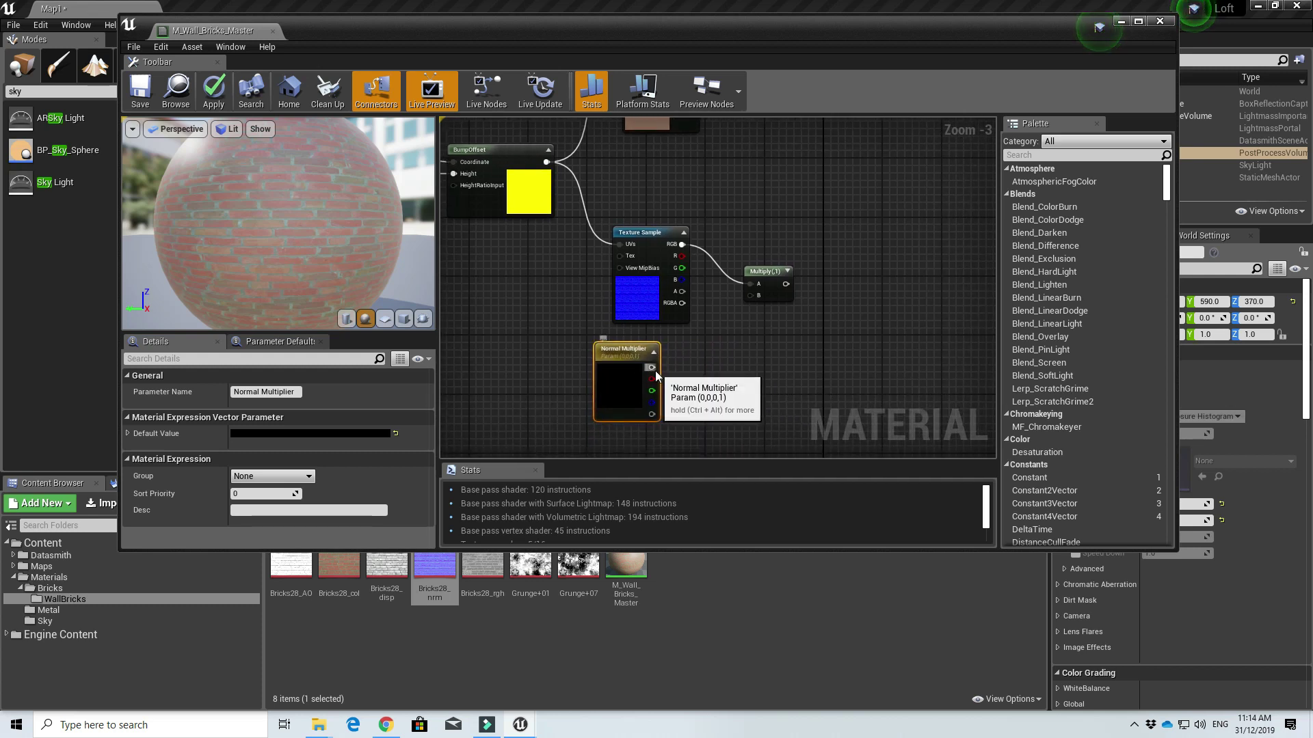
drag(653, 369, 752, 301)
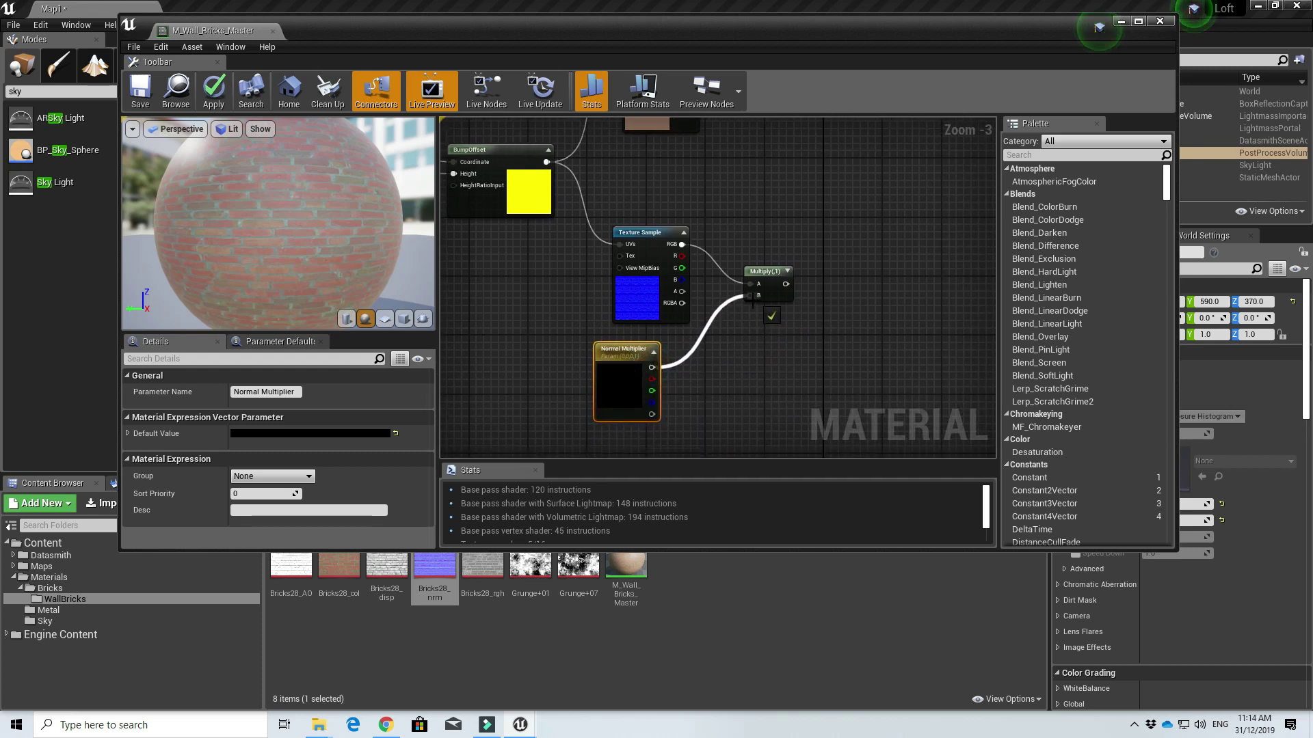
Set the Normal Multiplier parameter's default colour to white, with red, green and blue each at 1.
double_click(623, 377)
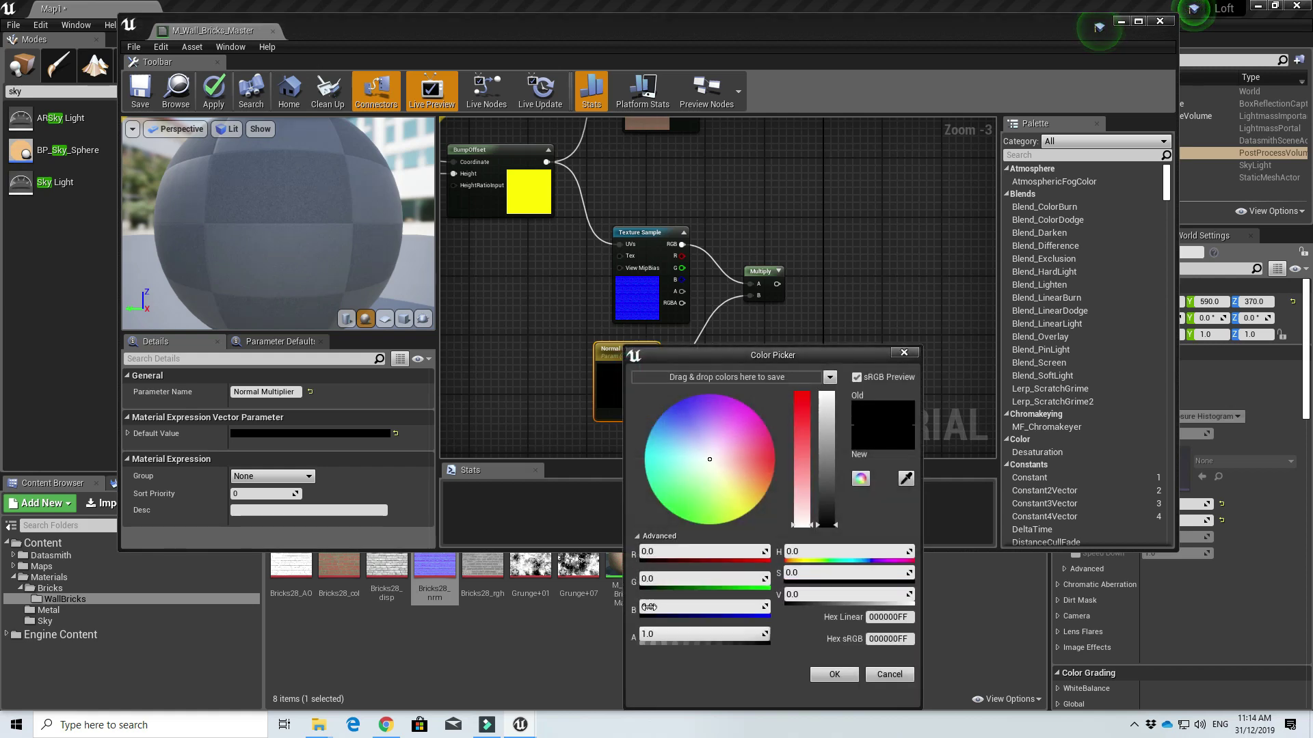
click(658, 536)
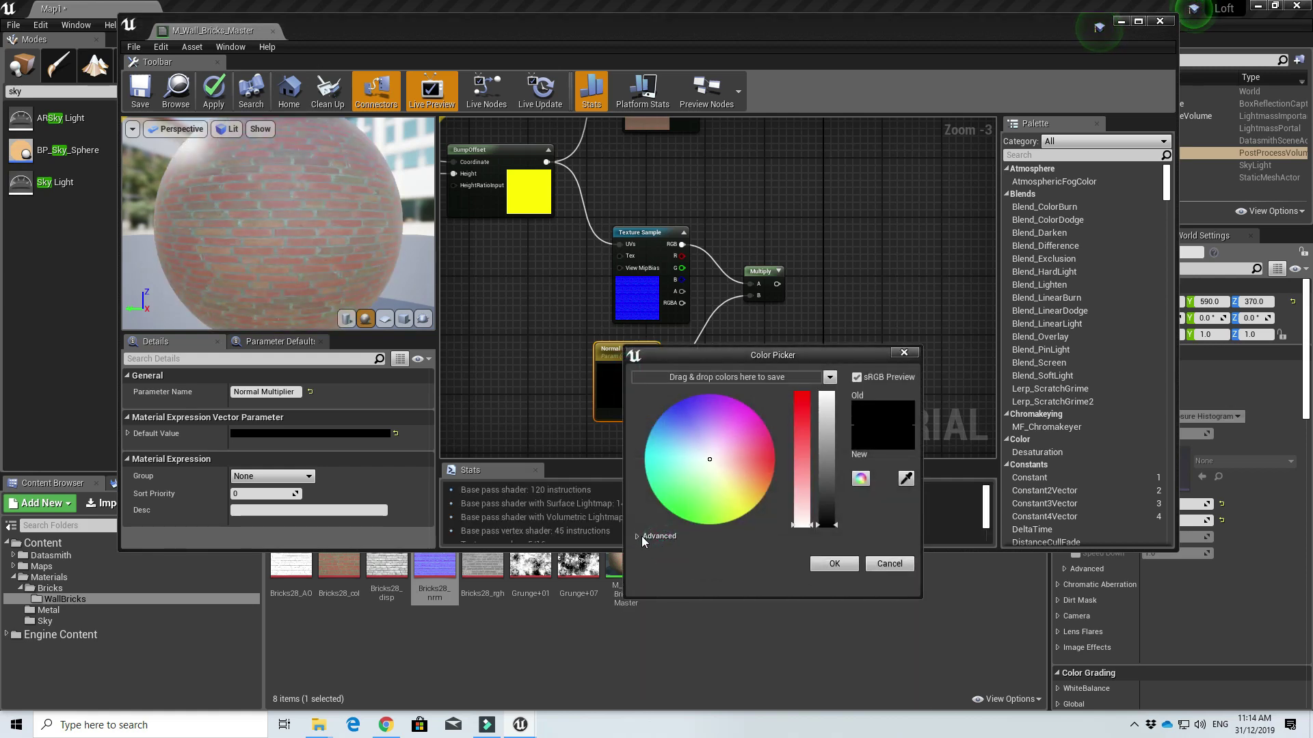
click(639, 538)
text(1)
key(Tab)
text(1)
key(Tab)
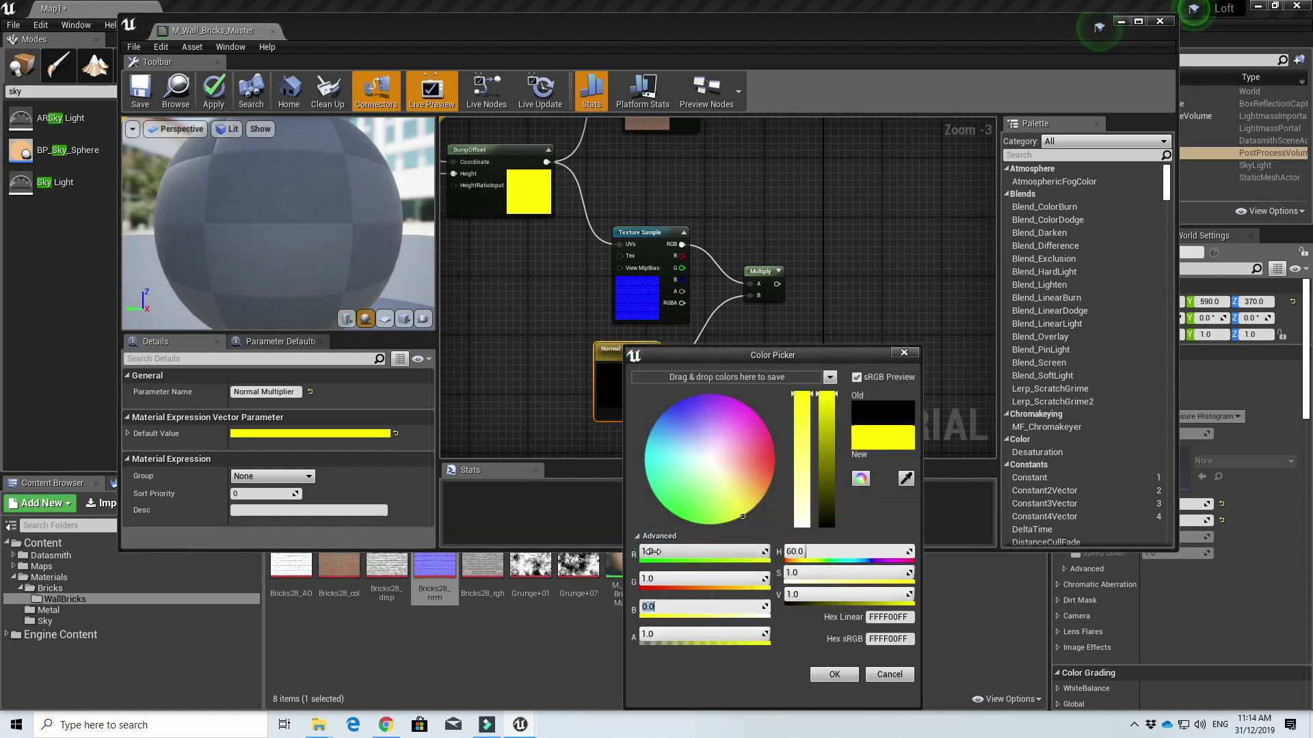
text(1)
key(Tab)
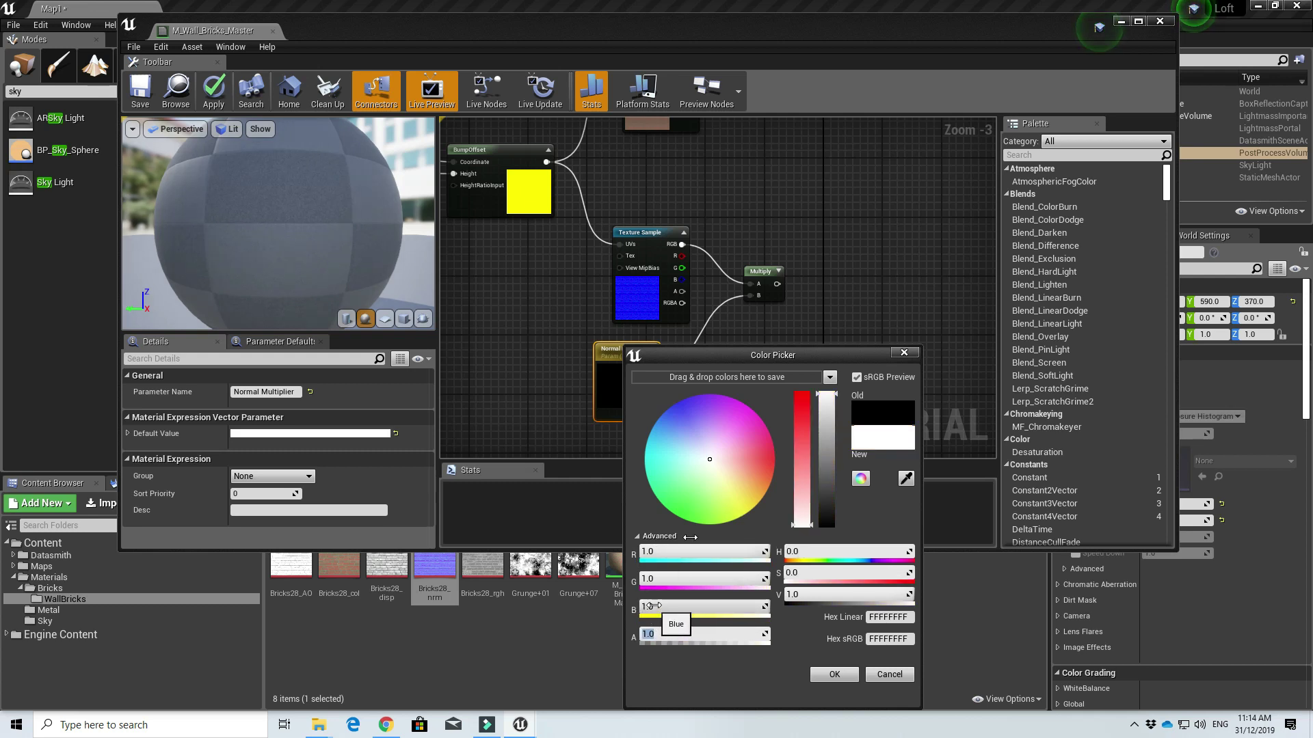
drag(735, 360, 939, 336)
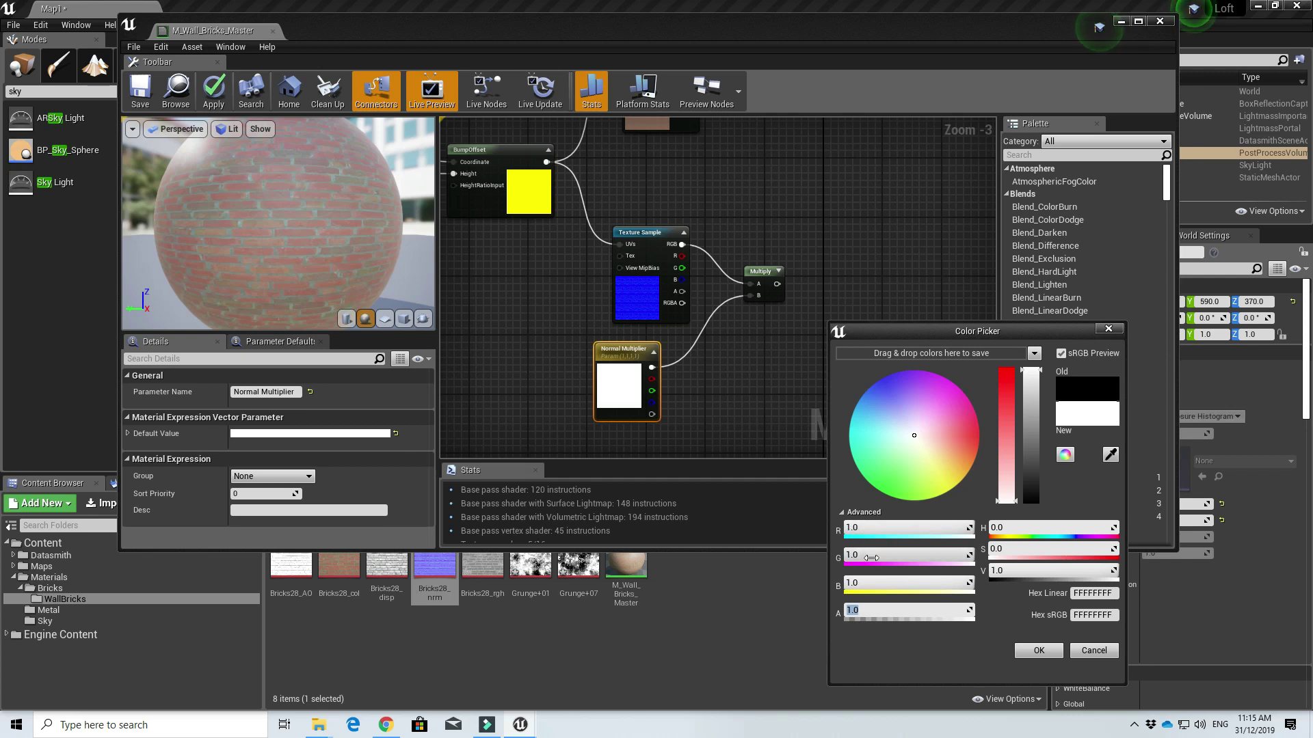
click(1025, 653)
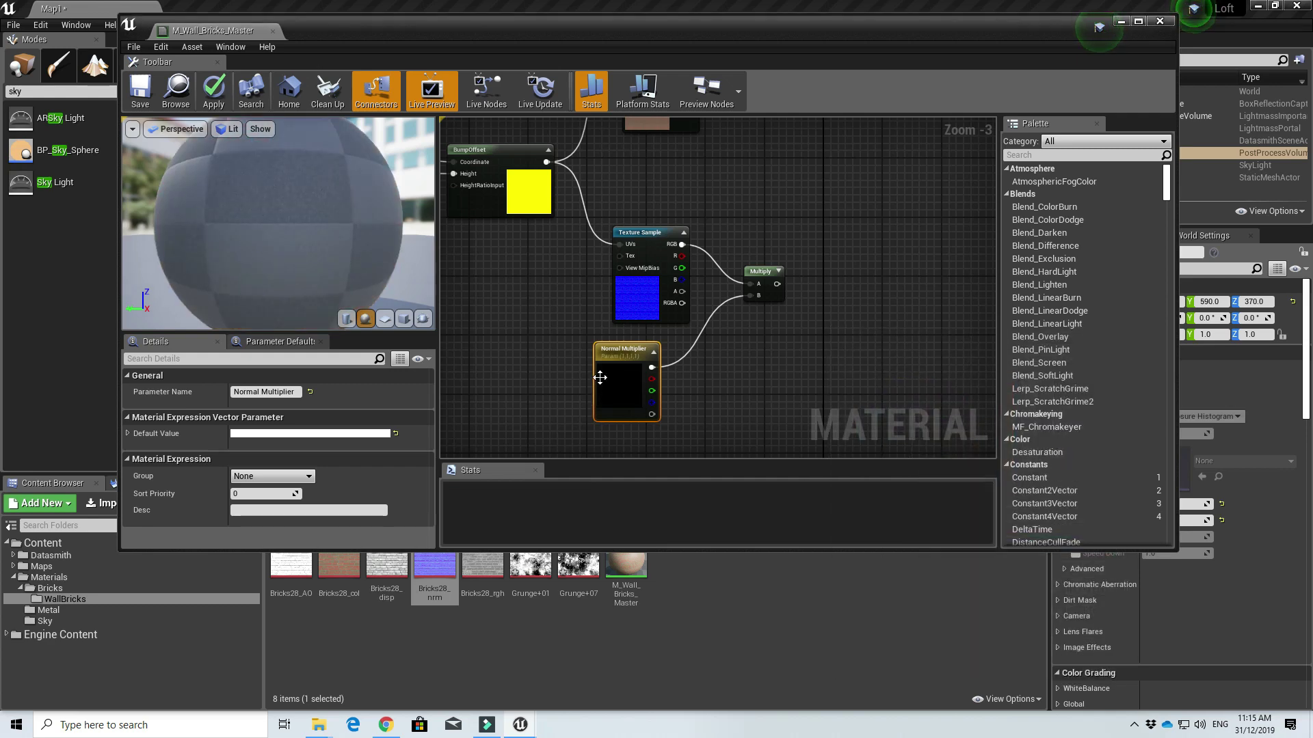
Connect the Multiply node's output to the Normal input of the M_Wall_Bricks_Master material node.
scroll(630, 372, down, 2)
scroll(701, 333, up, 5)
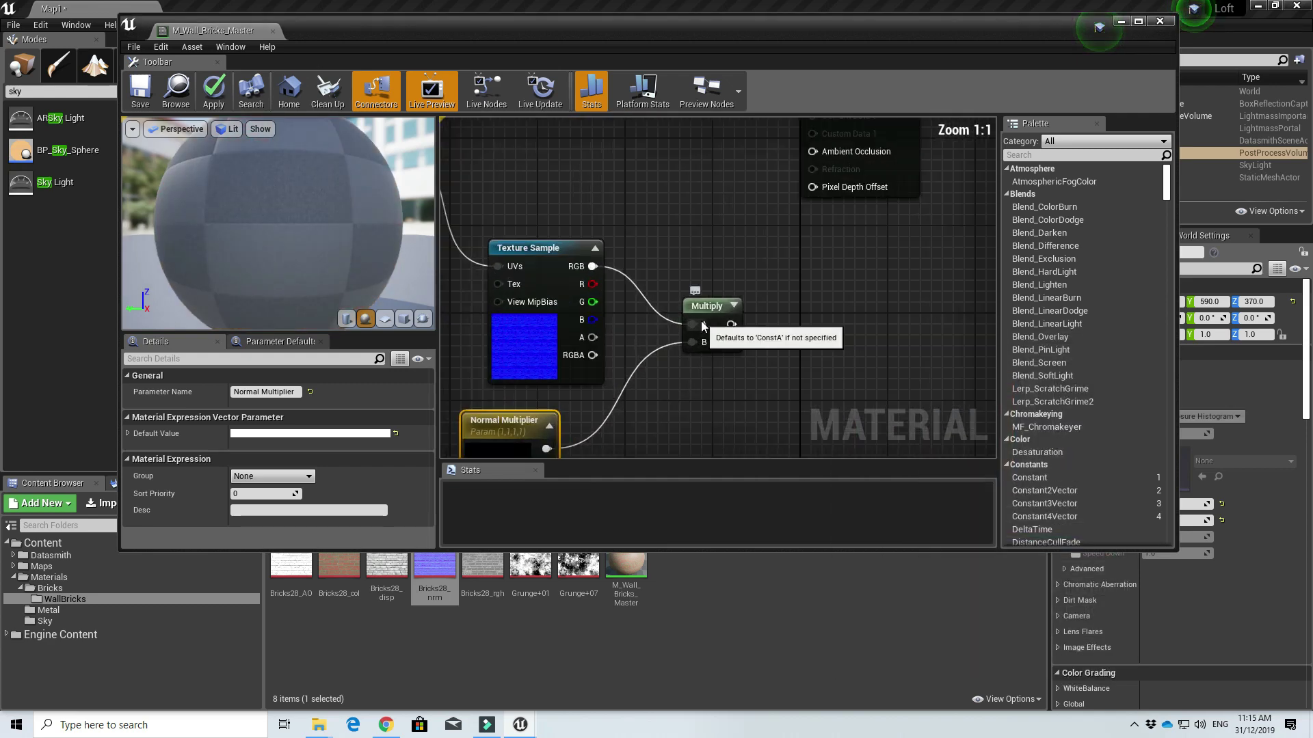
drag(737, 322, 814, 179)
scroll(753, 260, down, 2)
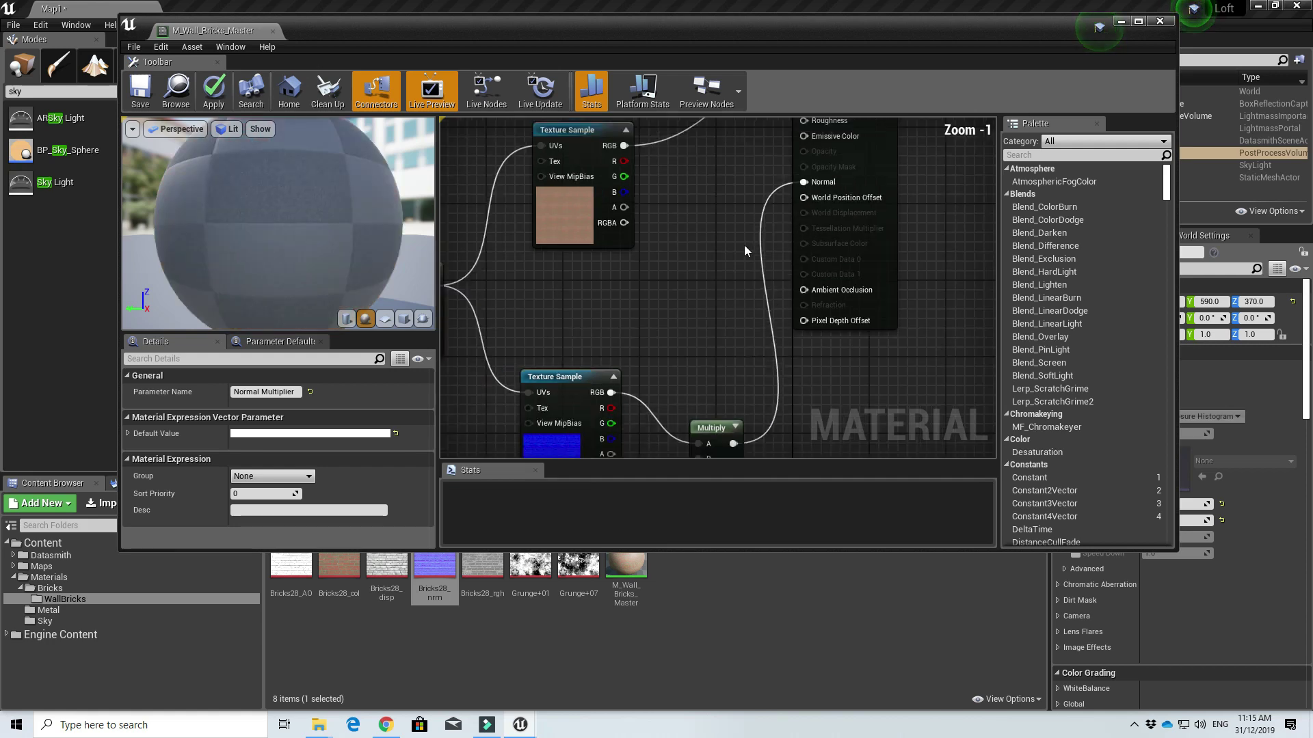
Add a Texture Sample of Bricks28_rgh between the colour and normal samples, and shift the colour sample up to make room.
drag(484, 571, 680, 184)
right_drag(711, 185, 795, 248)
drag(795, 253, 769, 289)
drag(689, 207, 682, 173)
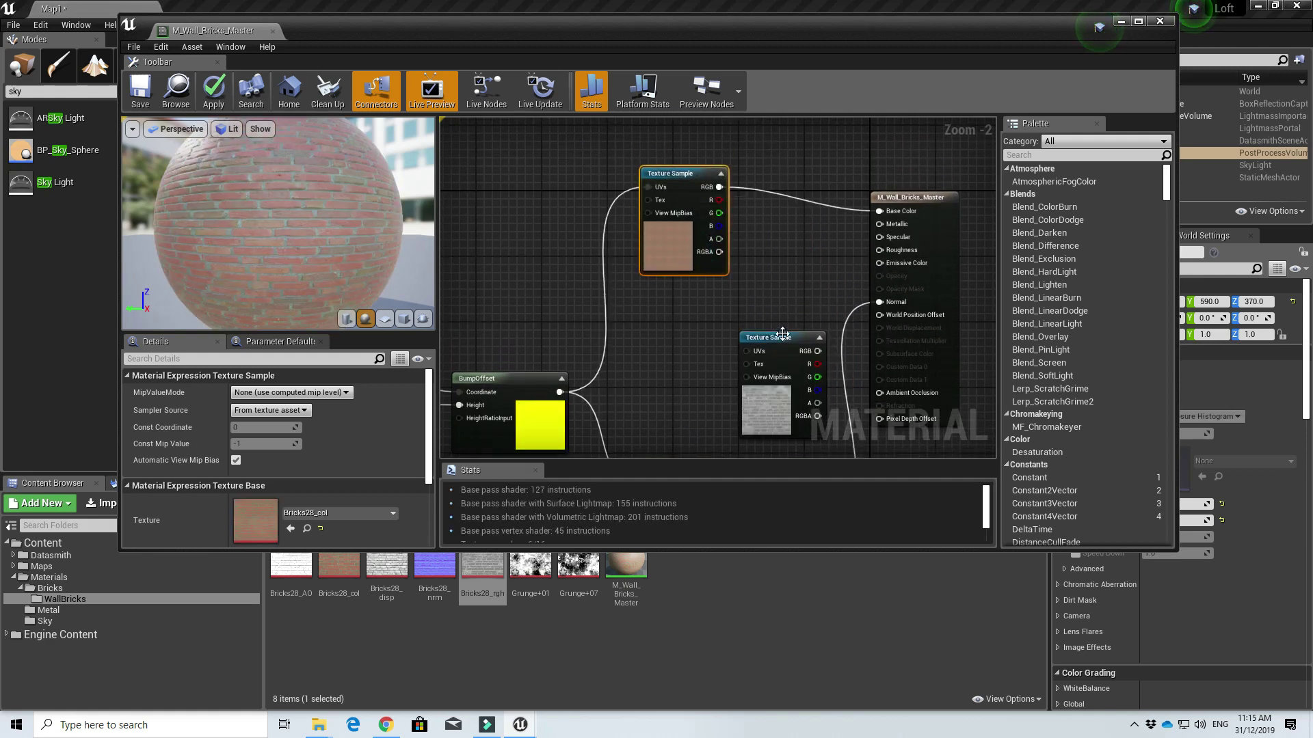
Connect the Bricks28_rgh texture sample's RGB output to Roughness, and feed its UVs from the BumpOffset node.
drag(782, 337, 880, 250)
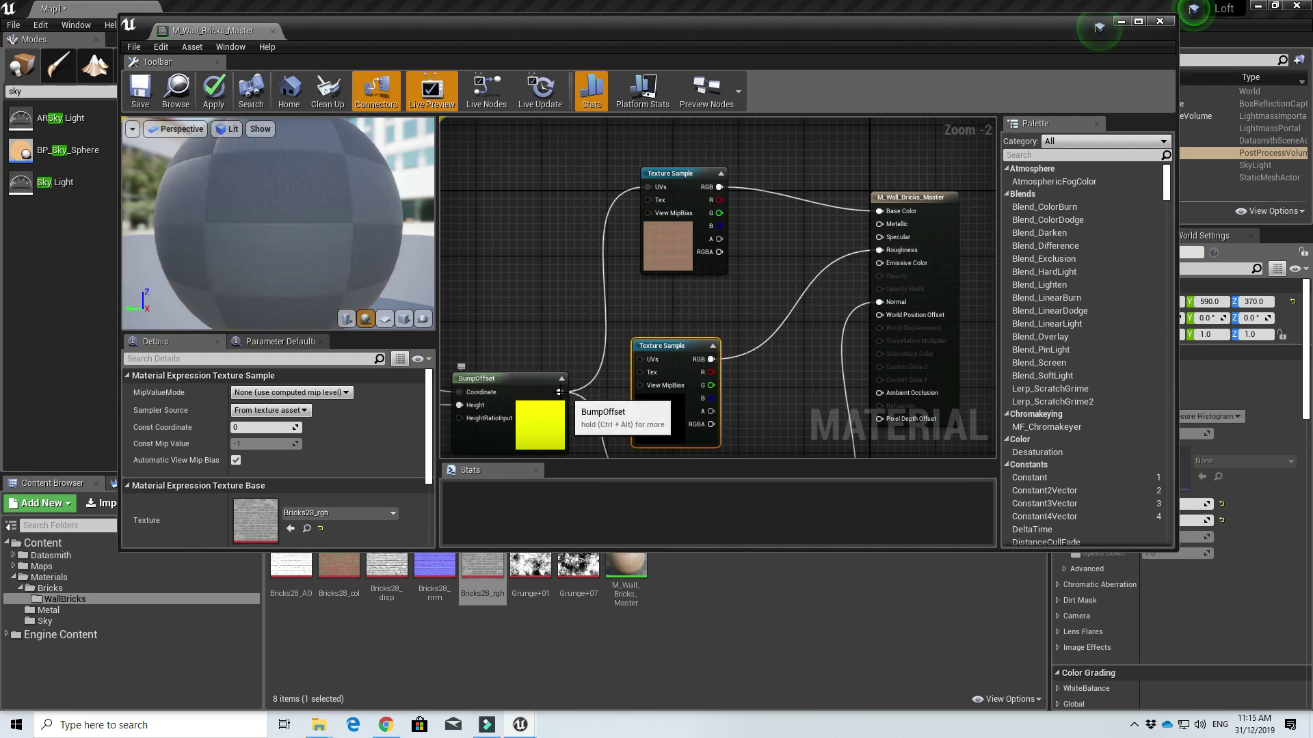
drag(559, 392, 640, 359)
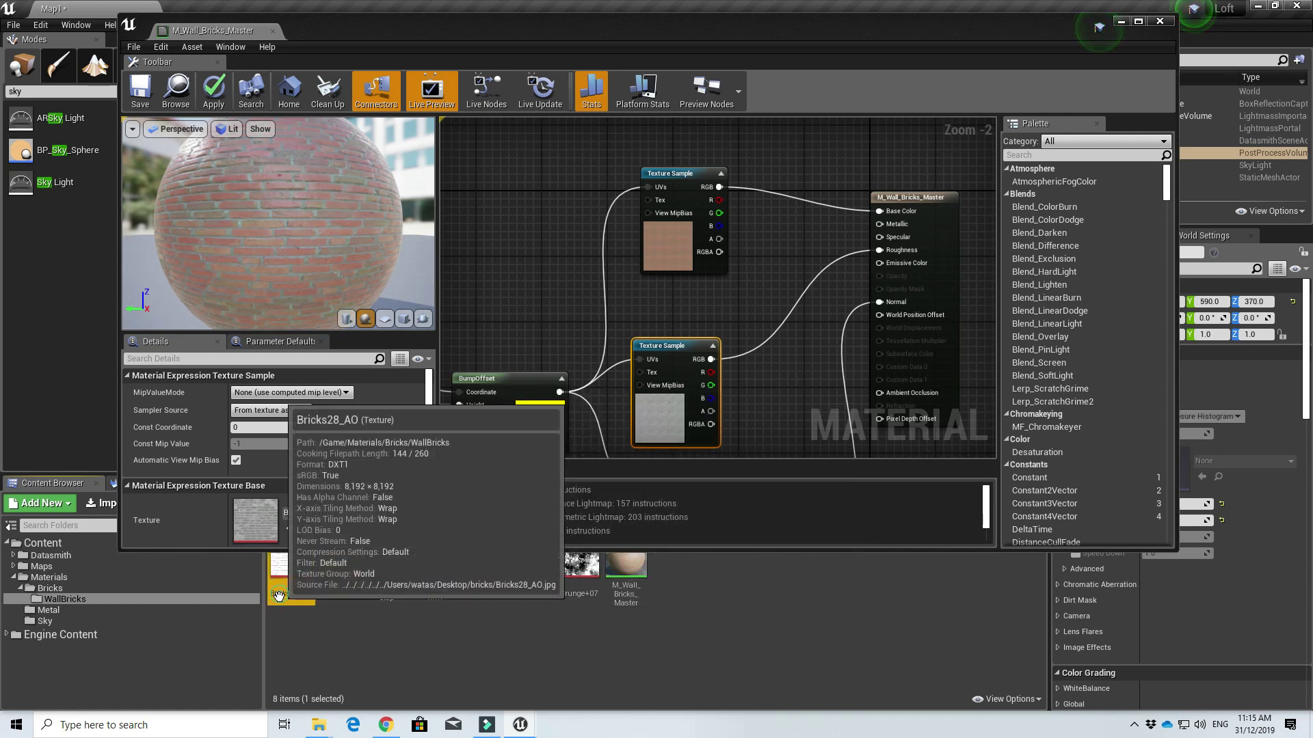
click(291, 571)
scroll(668, 372, down, 1)
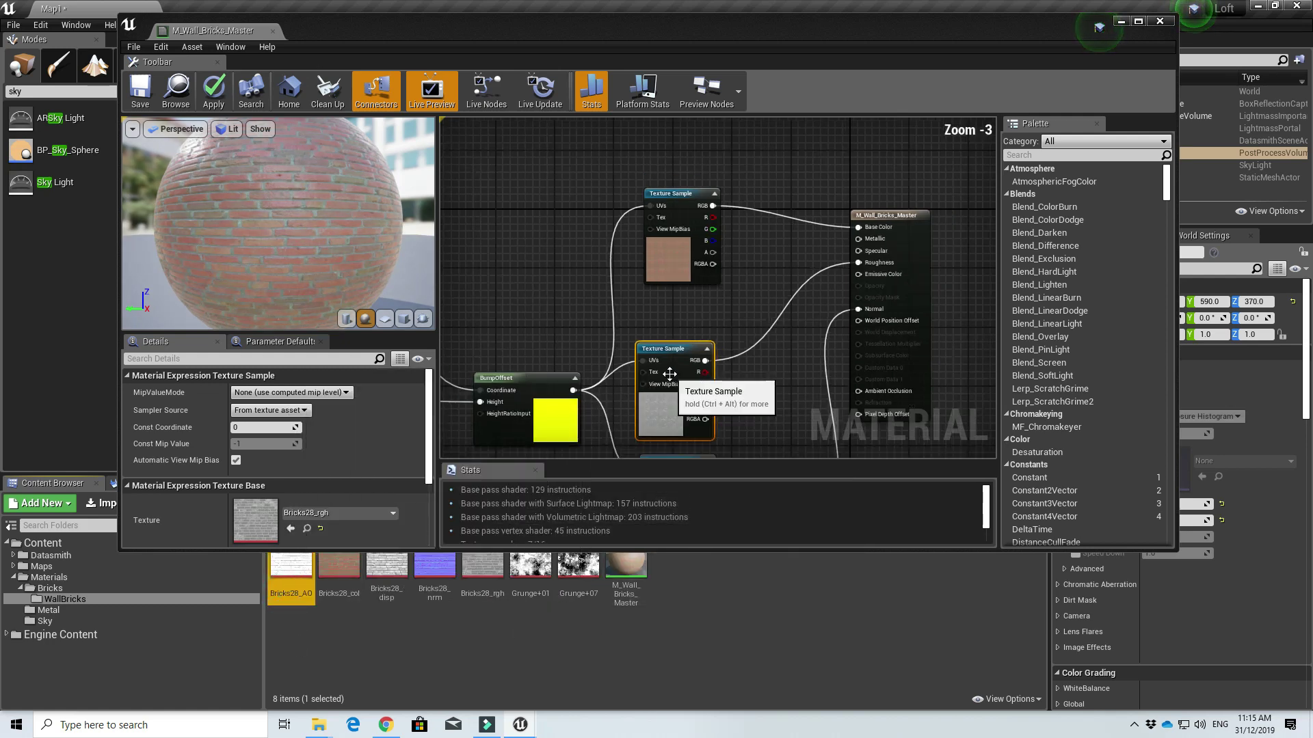
Align the Normal Multiplier node beneath the normal map's texture sample and save the material.
right_drag(703, 408, 672, 227)
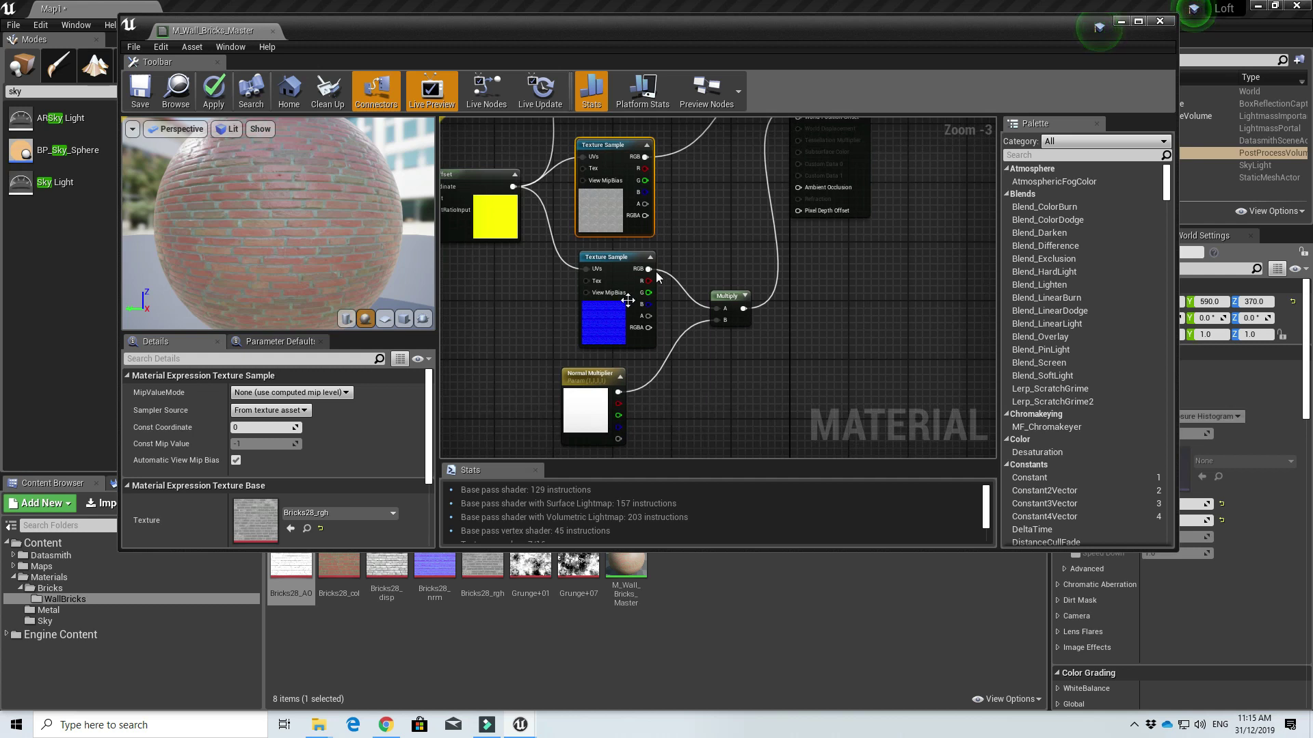
drag(582, 374, 602, 372)
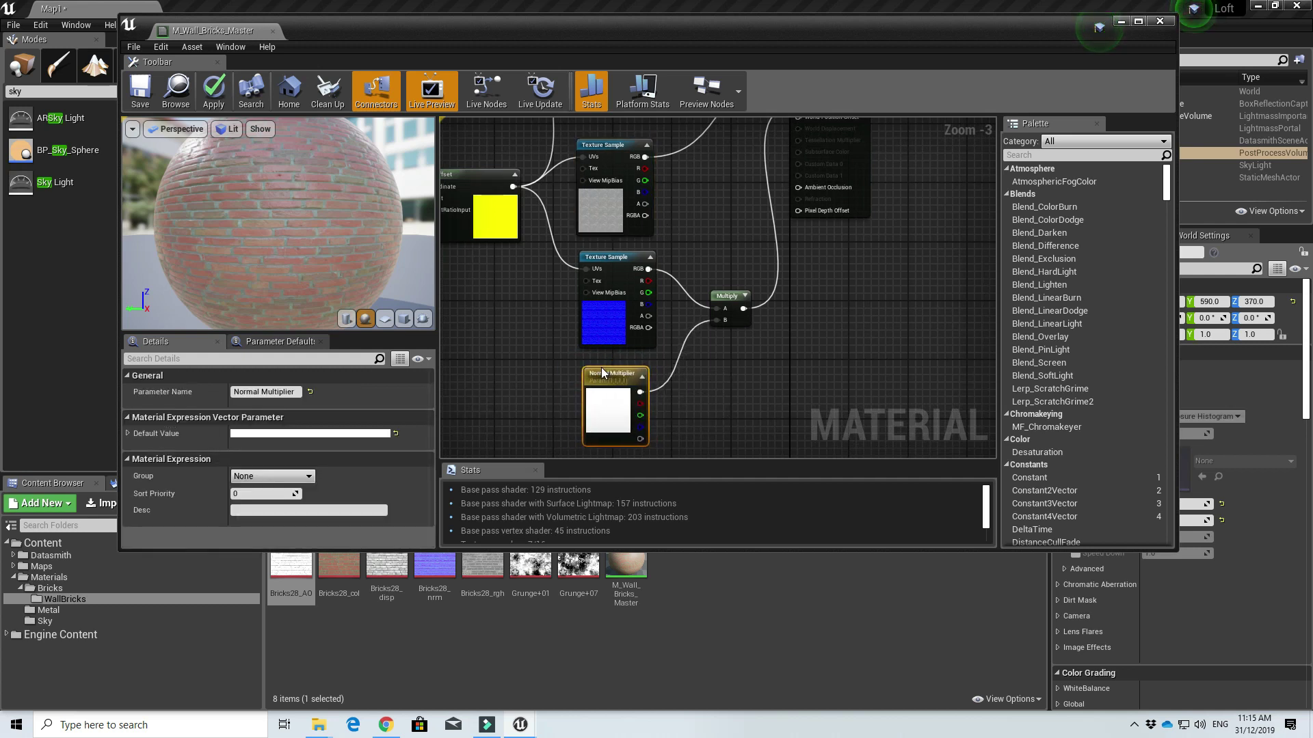
right_drag(642, 371, 744, 384)
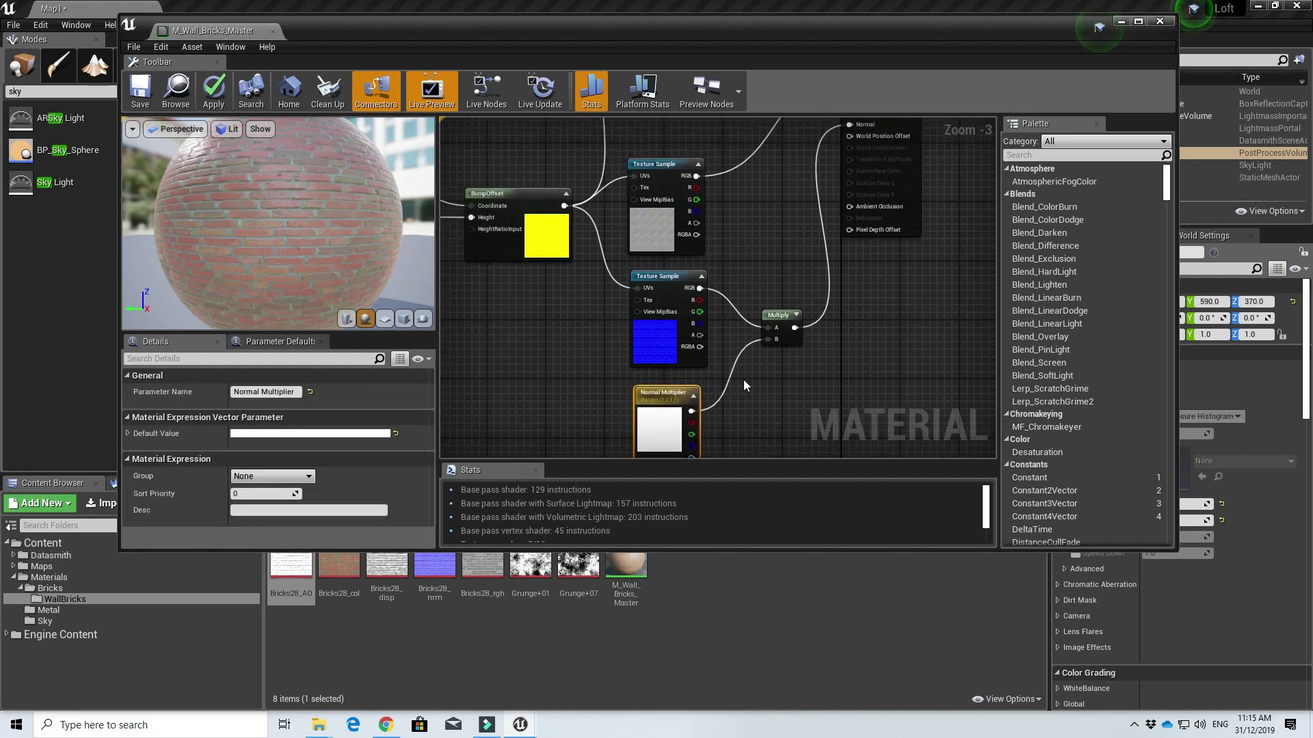
click(150, 90)
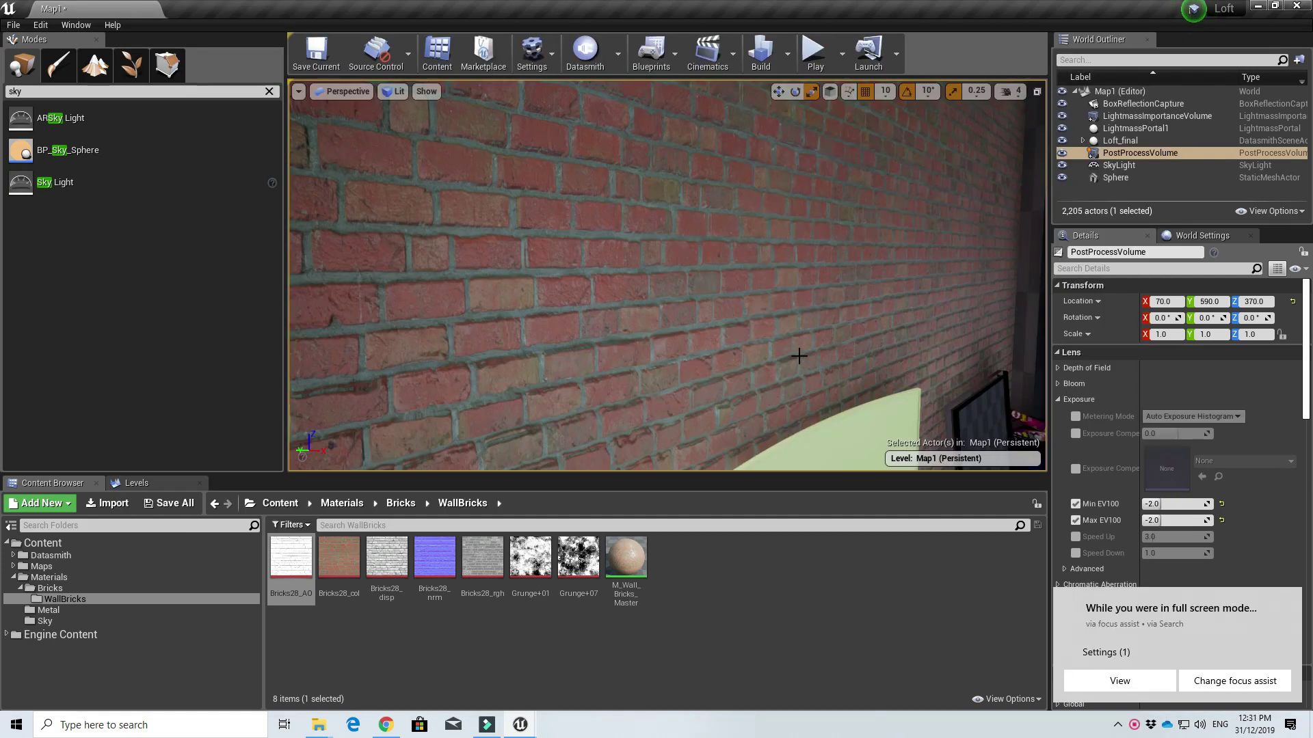
Create a new material from the Bricks28_col texture, keeping the default name Bricks28_col_Mat.
mouse_move(798, 355)
right_down()
mouse_move(804, 435)
mouse_move(841, 438)
mouse_move(827, 410)
mouse_move(810, 431)
mouse_move(798, 356)
right_up()
key(w)
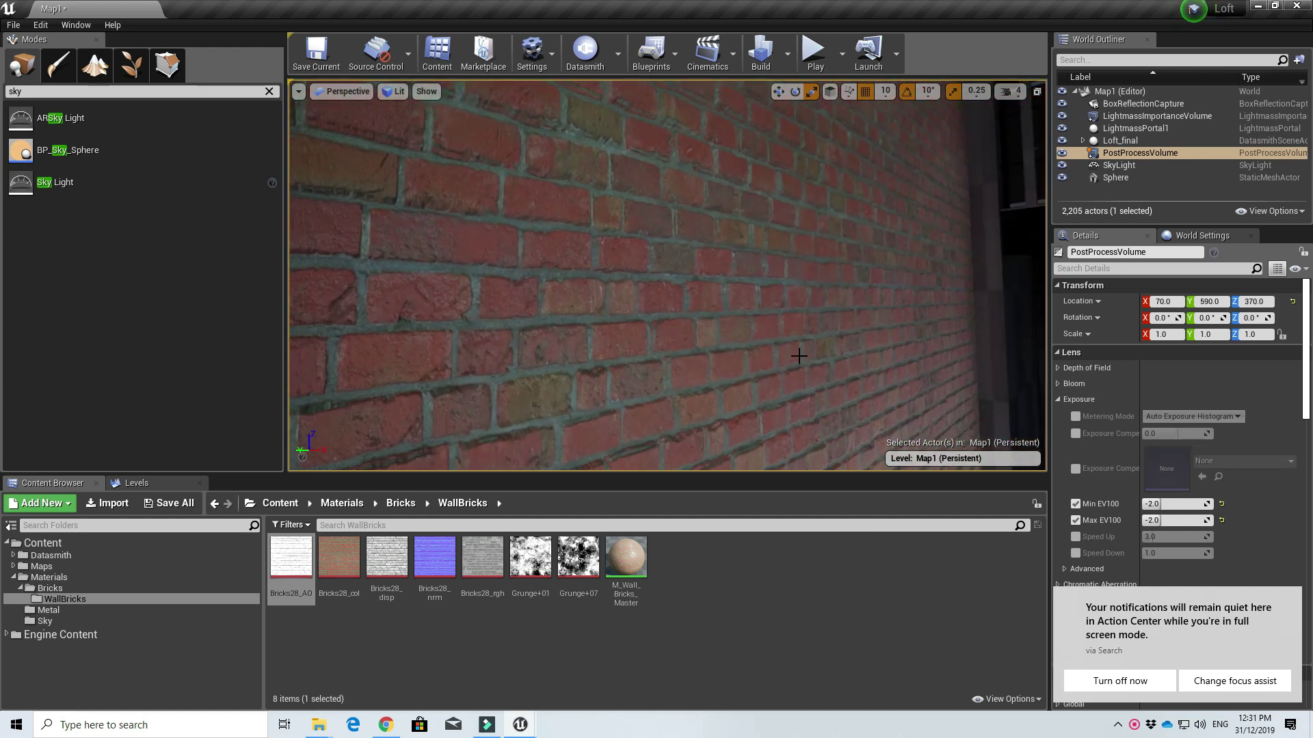
right_click(345, 557)
click(410, 177)
click(726, 604)
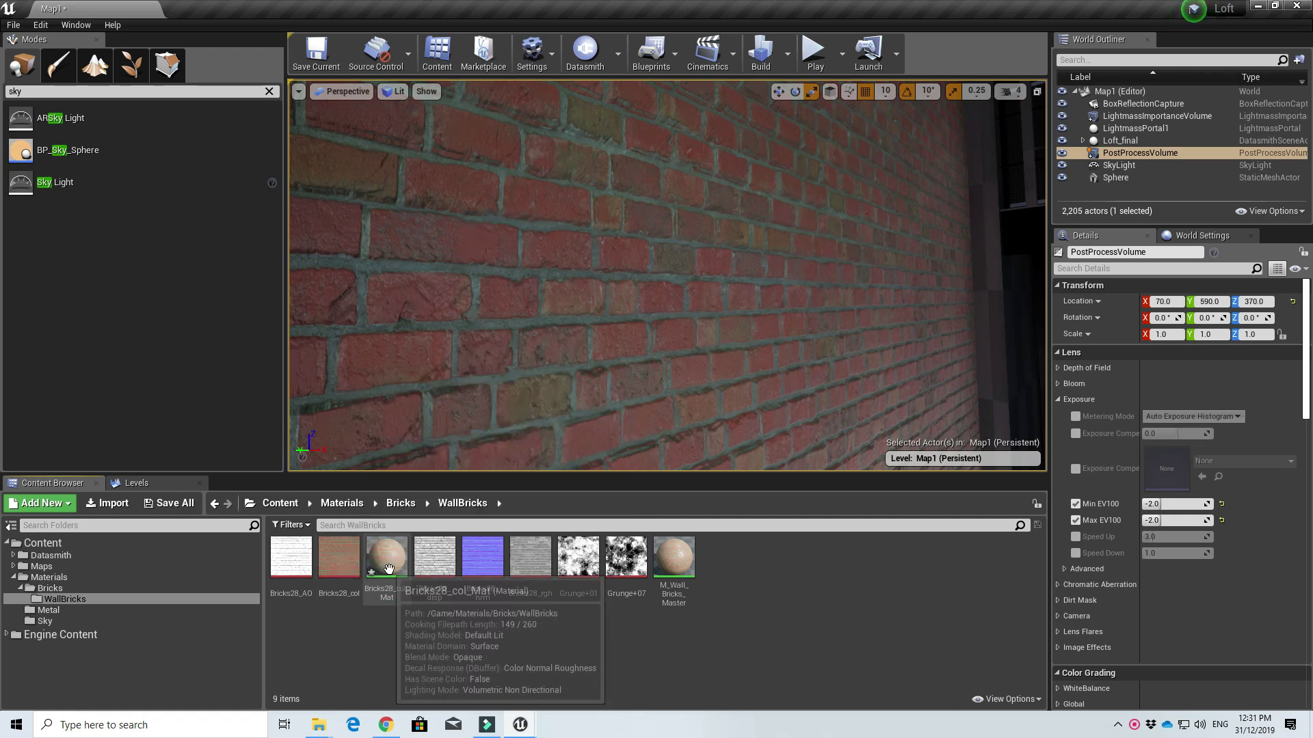
Apply Bricks28_col_Mat to the brick wall for comparison, and reapply M_Wall_Bricks_Master to it.
drag(388, 568, 625, 376)
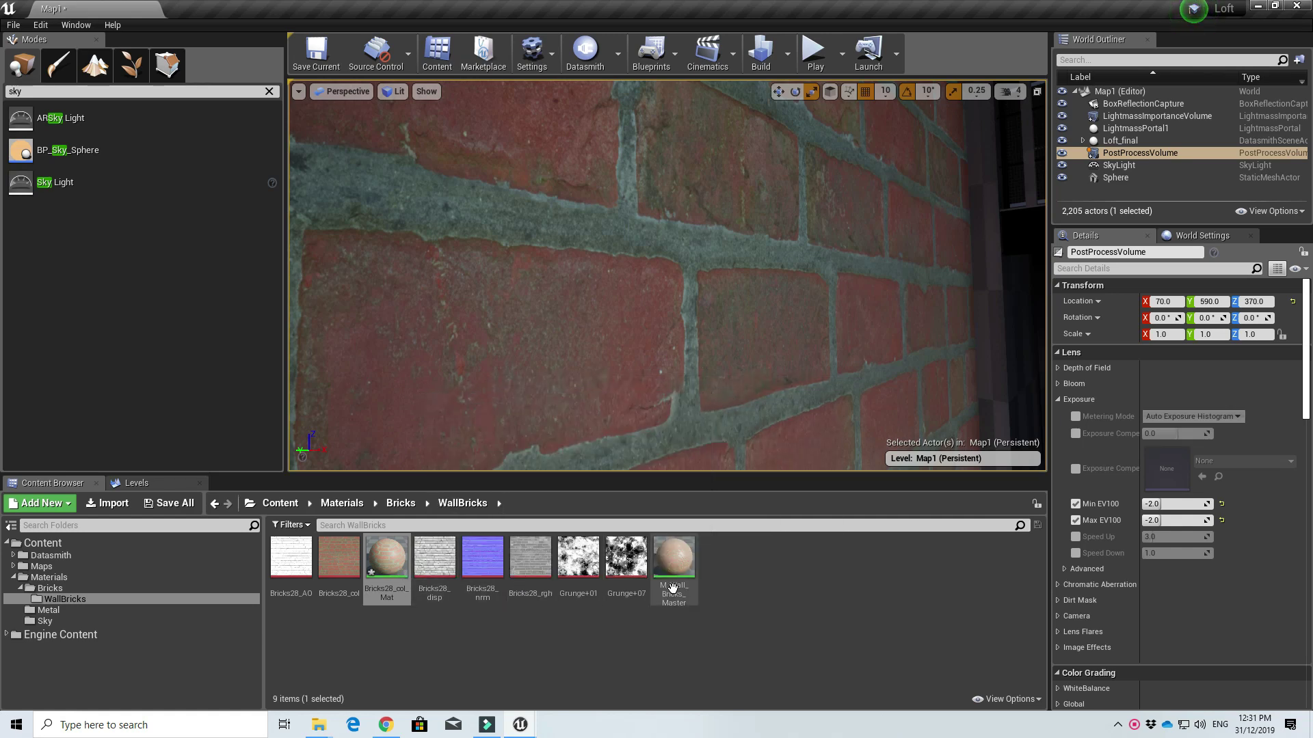
drag(673, 564, 637, 403)
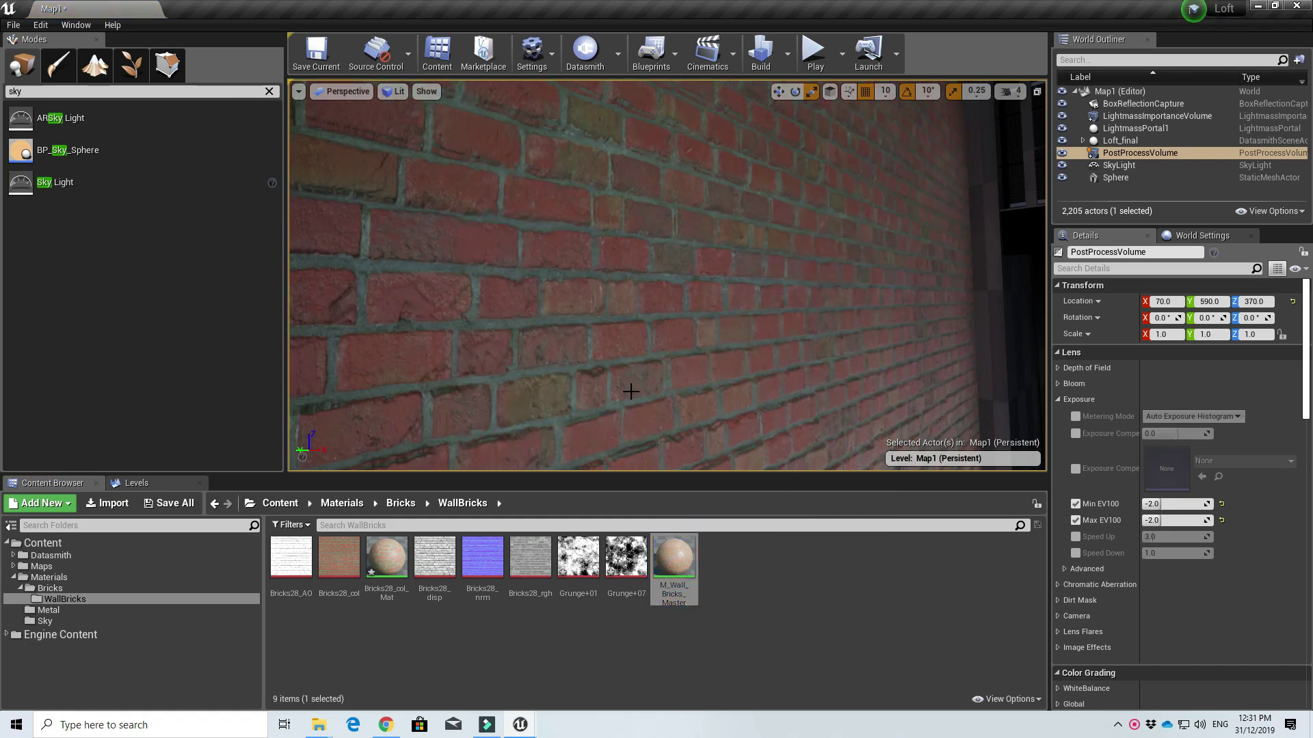
Set the viewport camera speed to 1 and examine the brick wall surface up close.
mouse_move(499, 385)
right_down()
mouse_move(889, 389)
mouse_move(301, 383)
mouse_move(623, 387)
mouse_move(493, 387)
right_up()
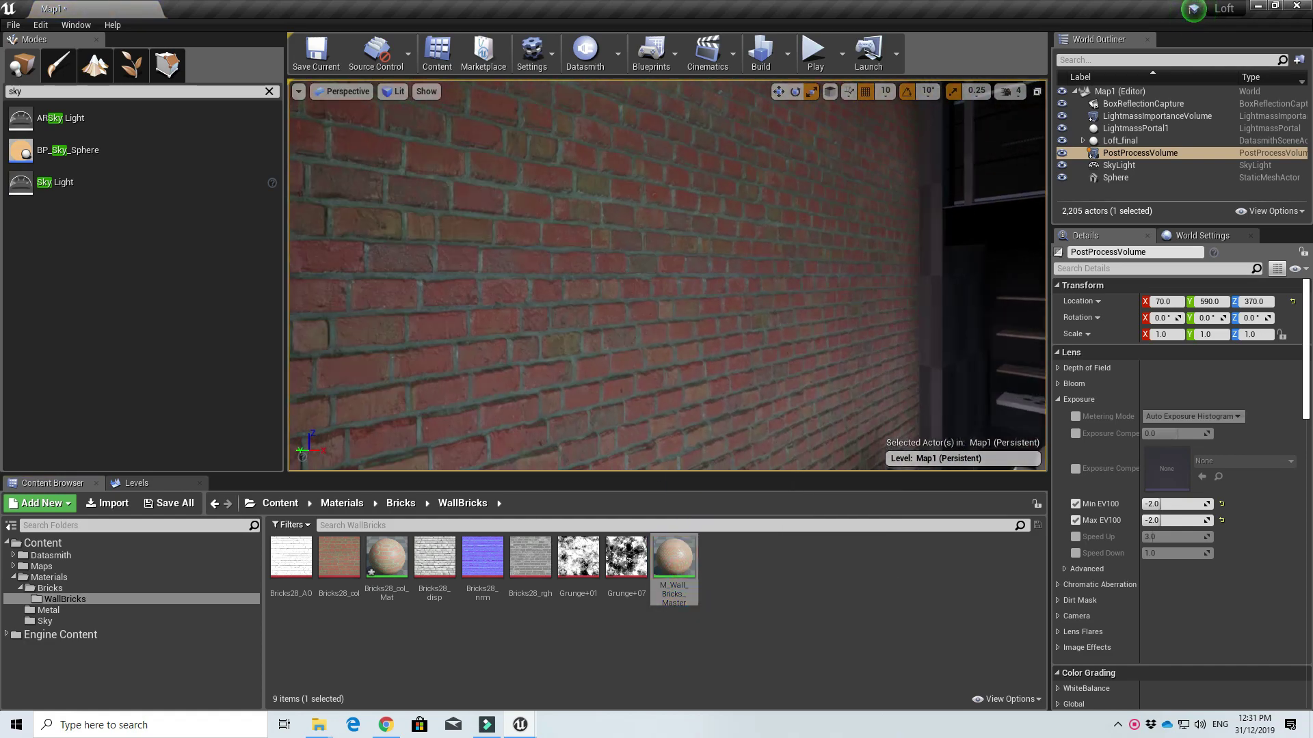
click(1005, 91)
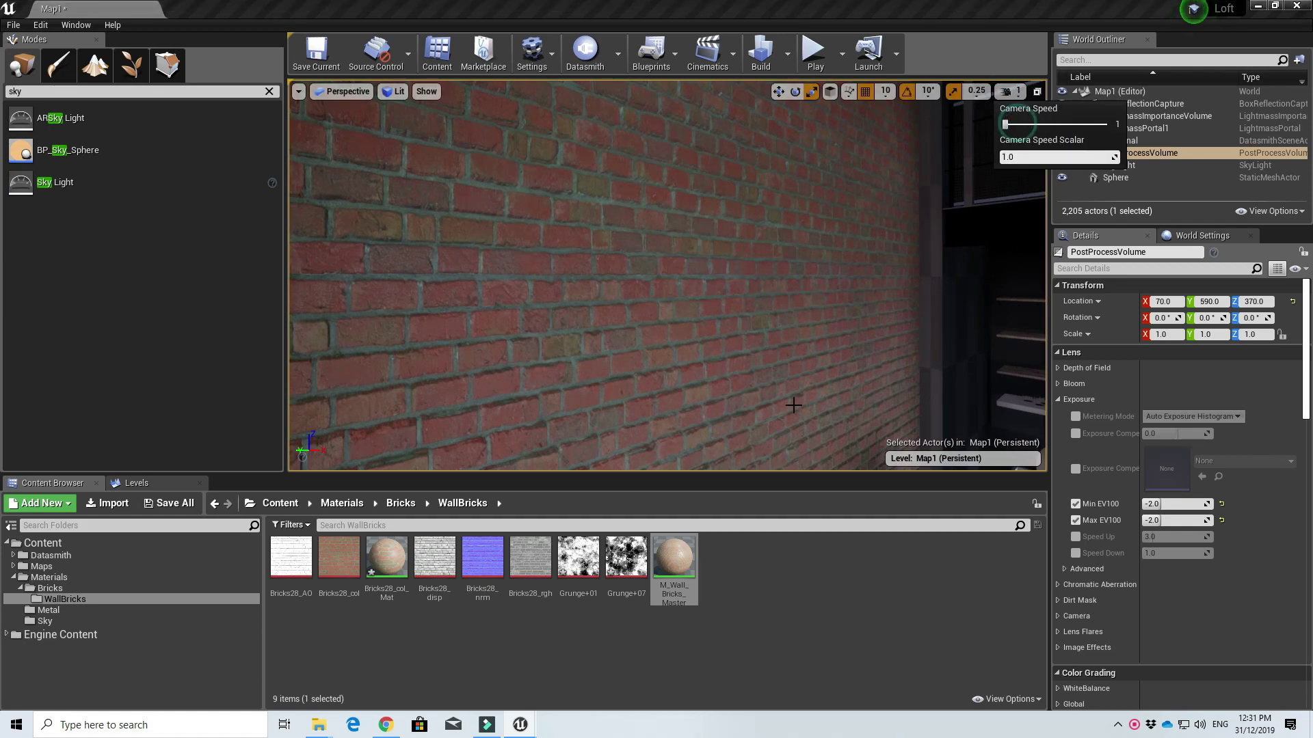
mouse_move(793, 406)
right_down()
mouse_move(764, 406)
mouse_move(793, 405)
right_up()
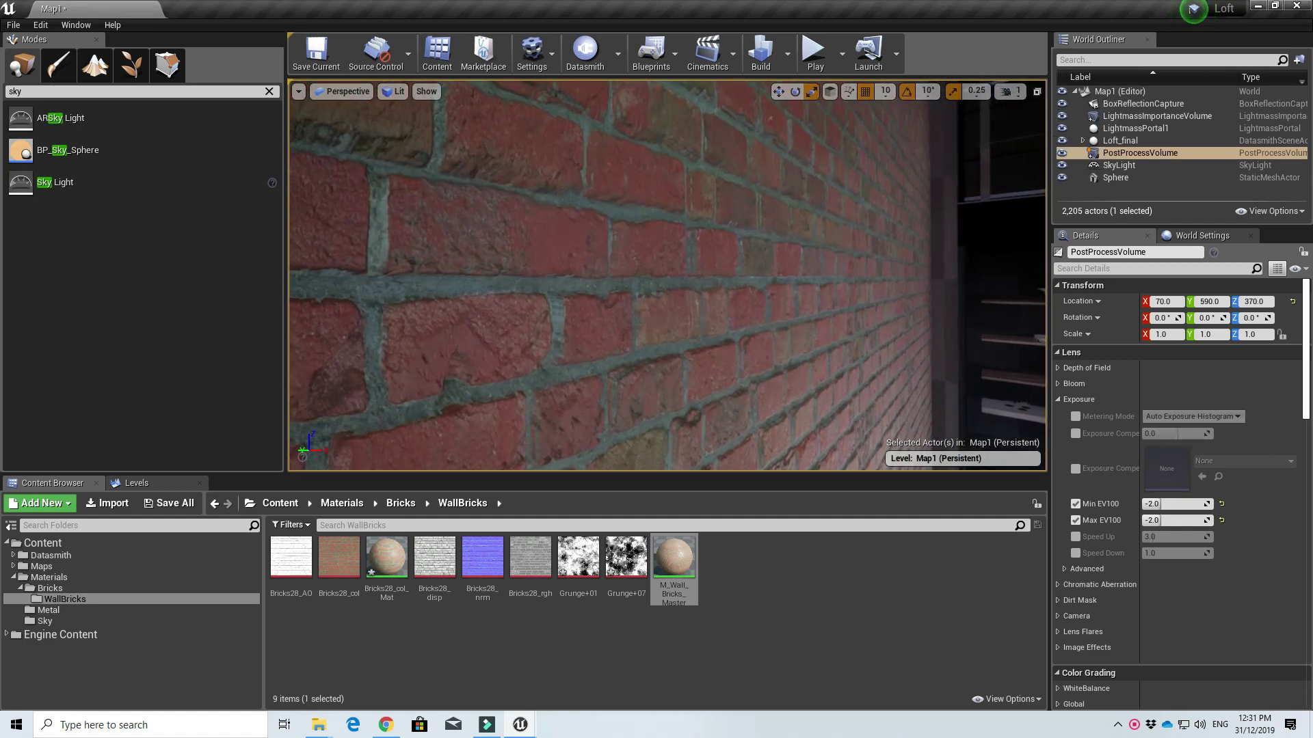
Open Bricks28_col_Mat, add a TextureCoordinate node and connect it to the texture sample's UVs.
double_click(386, 558)
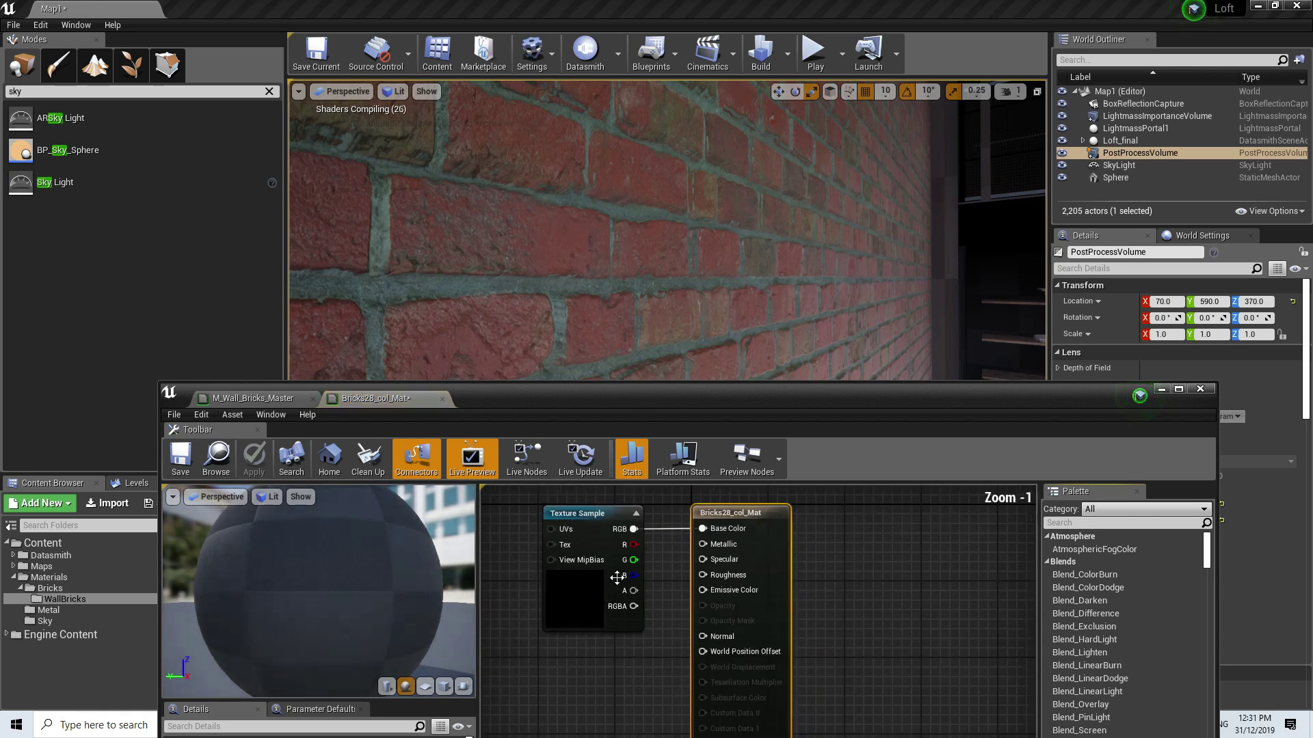
right_drag(617, 578, 806, 601)
scroll(807, 602, down, 1)
right_click(634, 560)
text(te)
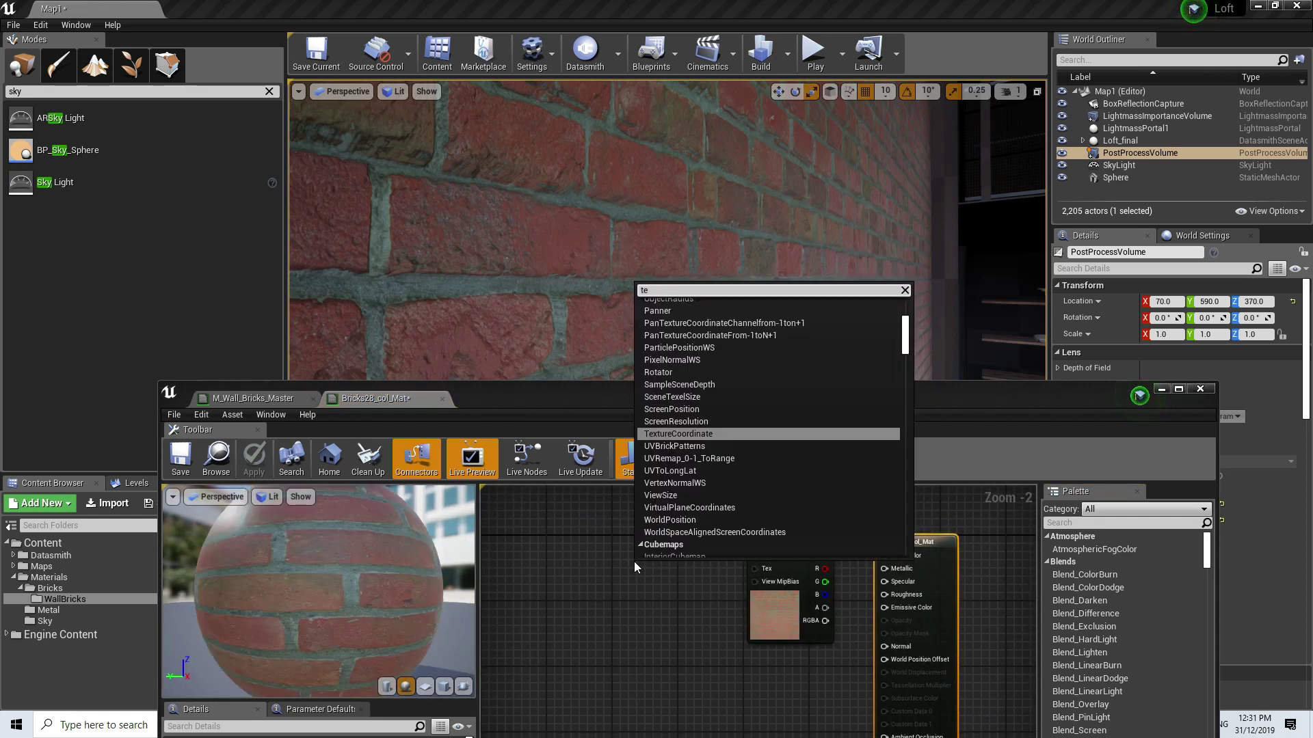
text(xture)
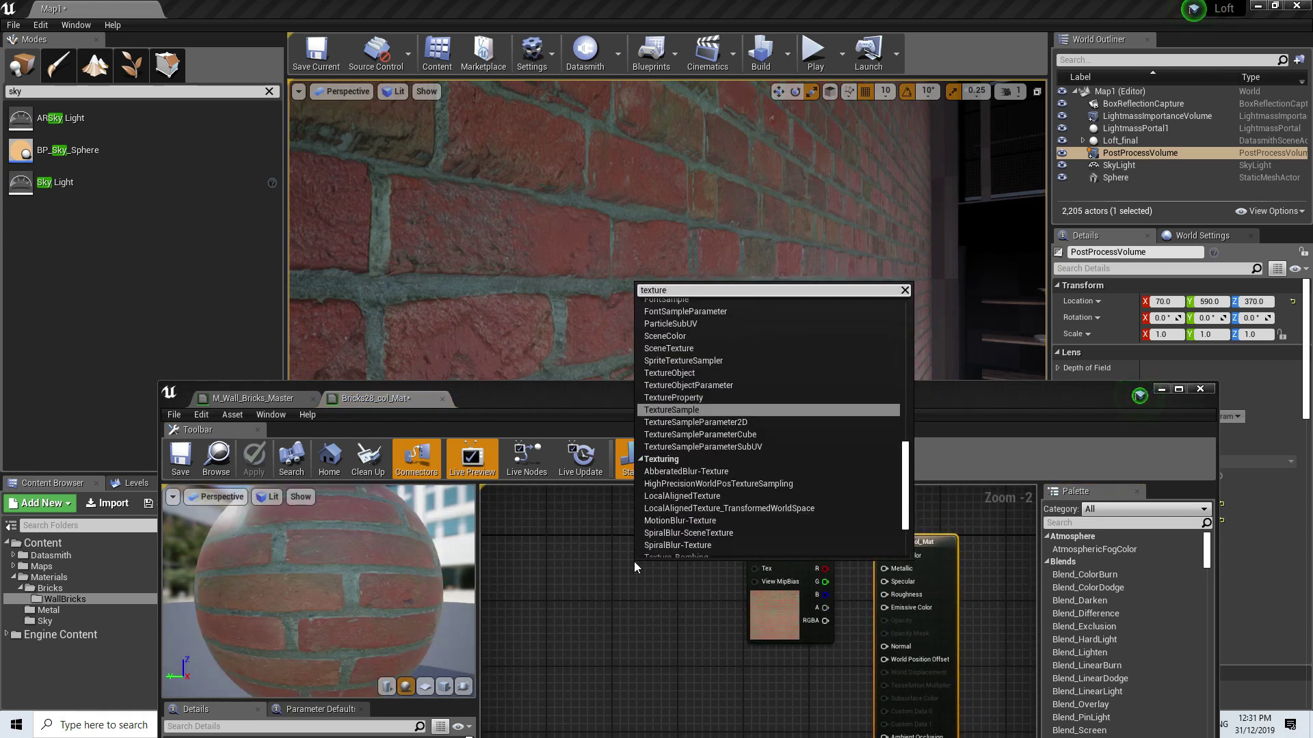
text(coo)
key(Return)
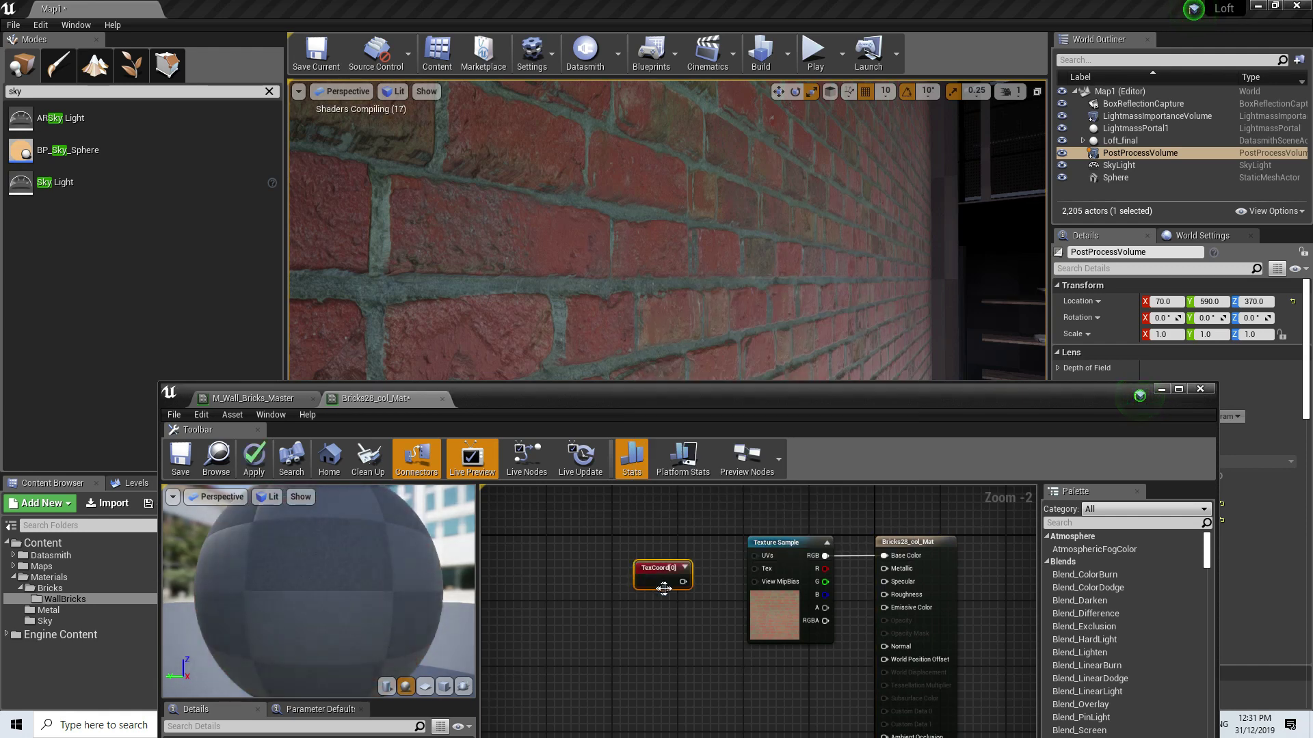
drag(682, 586, 754, 560)
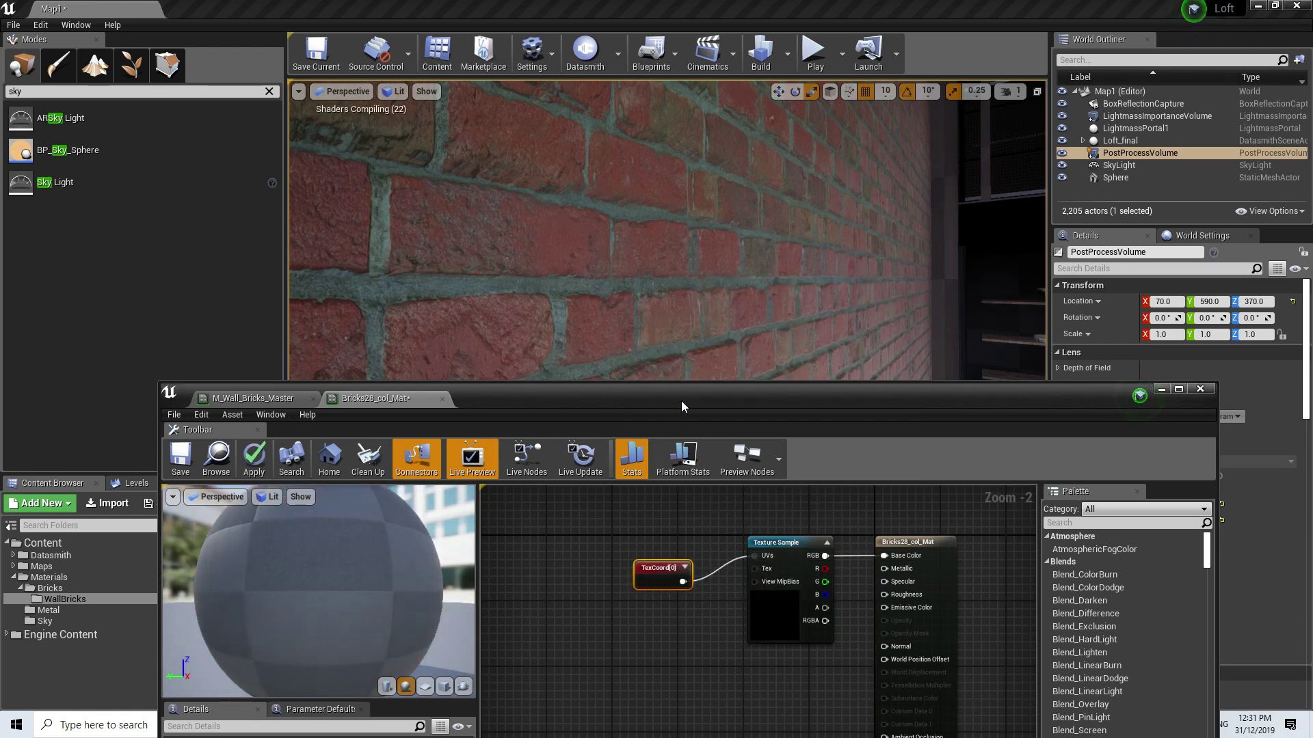
Set the texture coordinate's UTiling and VTiling to 5.
drag(681, 401, 800, 275)
click(399, 650)
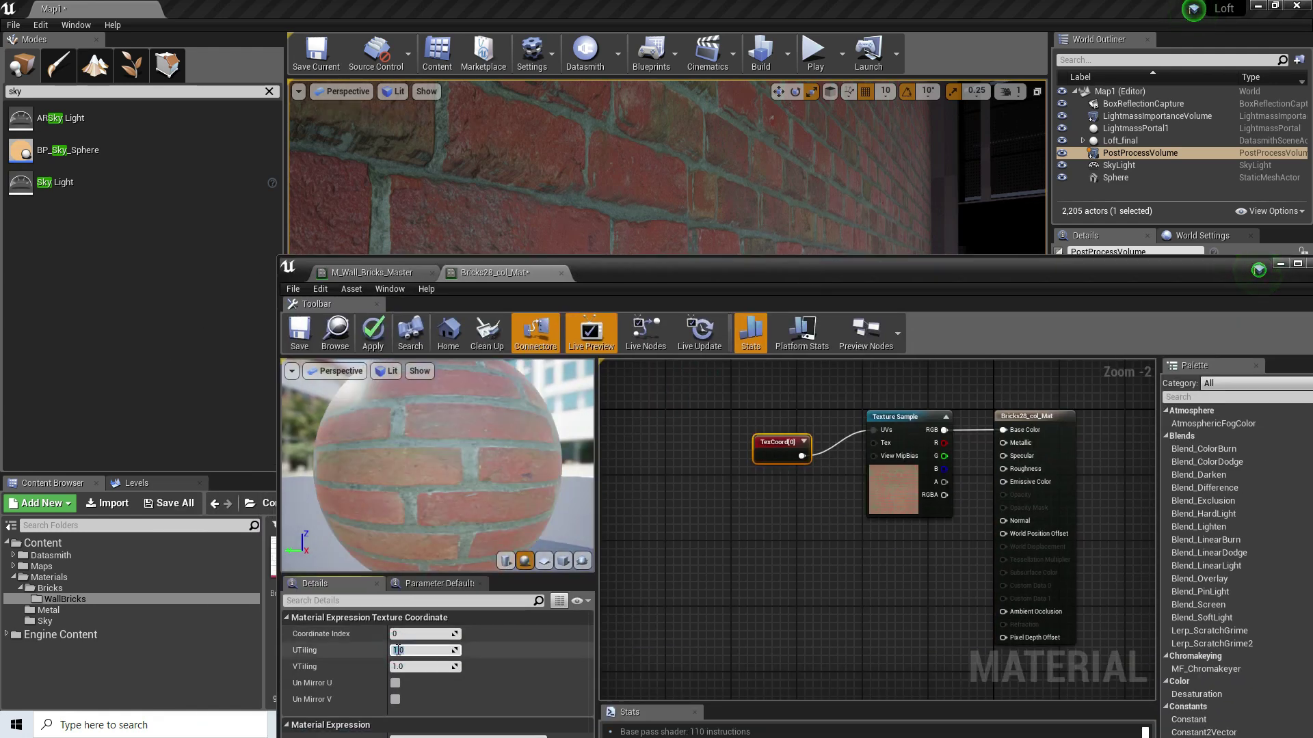
text(5)
key(Return)
click(398, 667)
text(5)
key(Return)
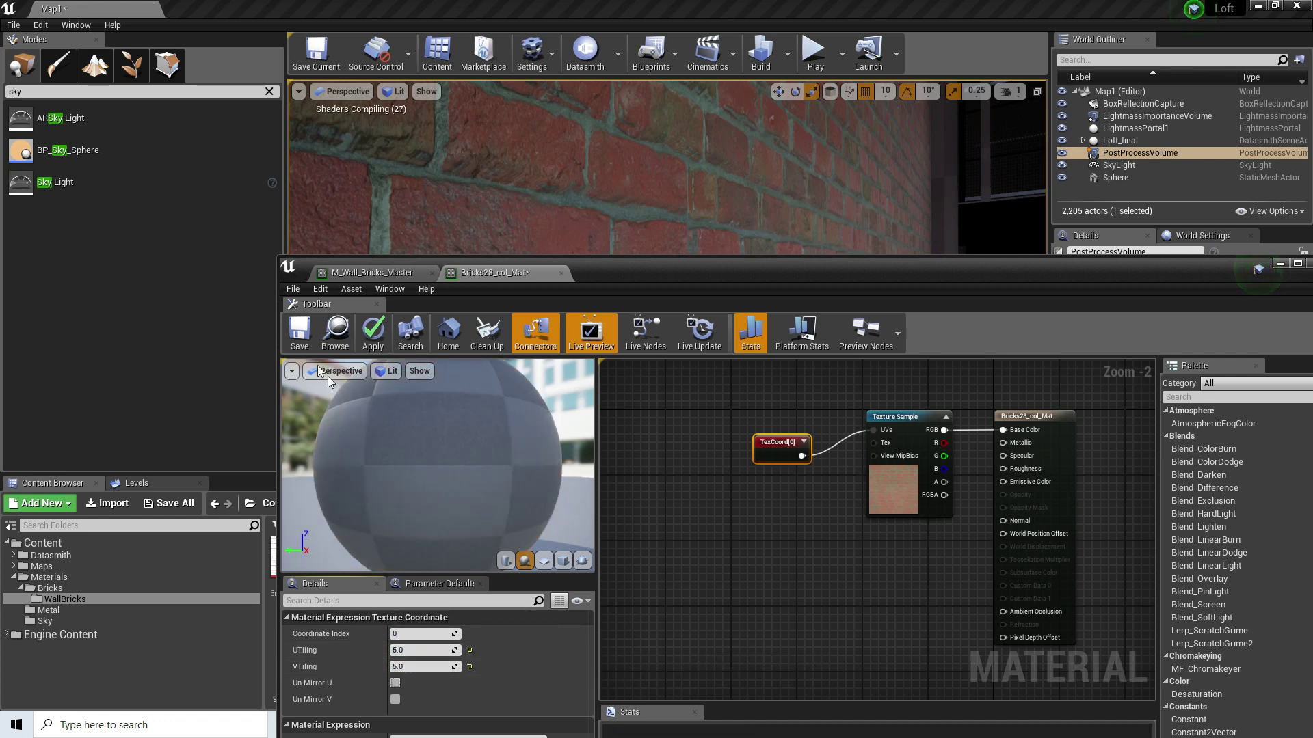
Save the Bricks28_col_Mat material and close its material editor.
click(299, 338)
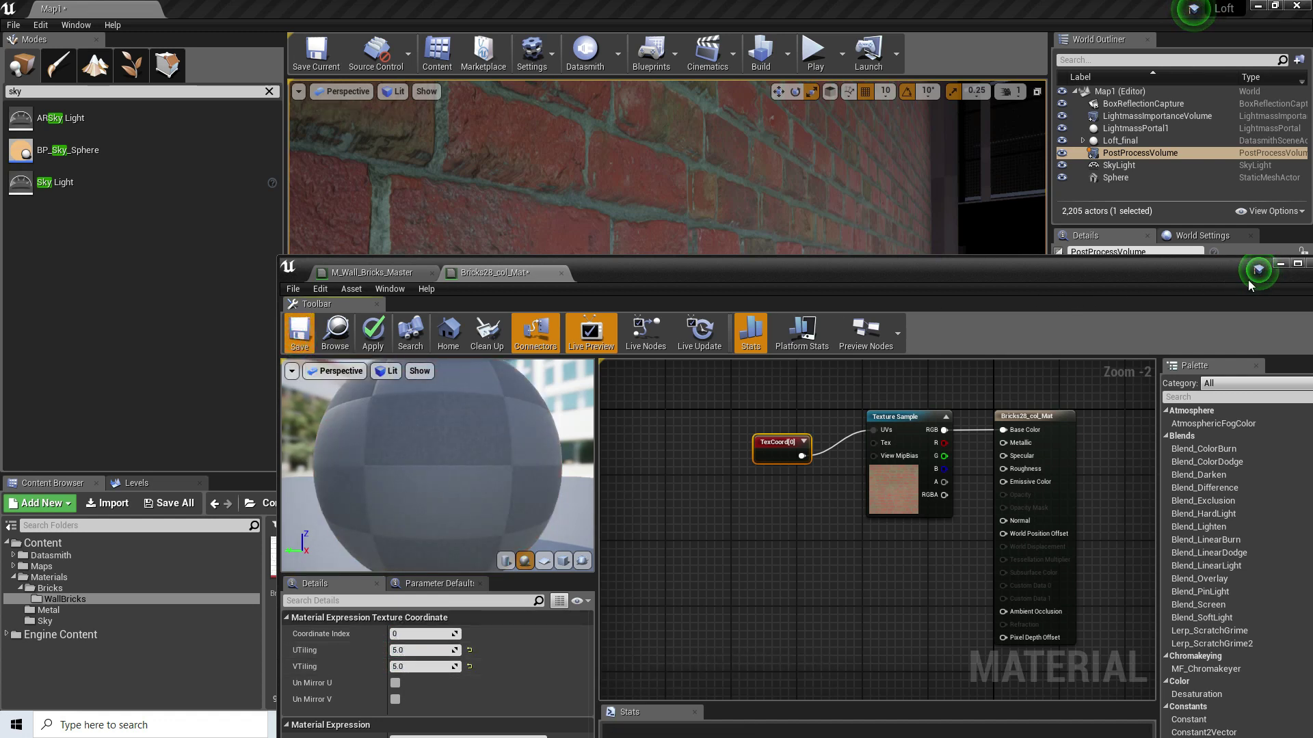
click(1189, 269)
click(1088, 270)
drag(1075, 268, 720, 286)
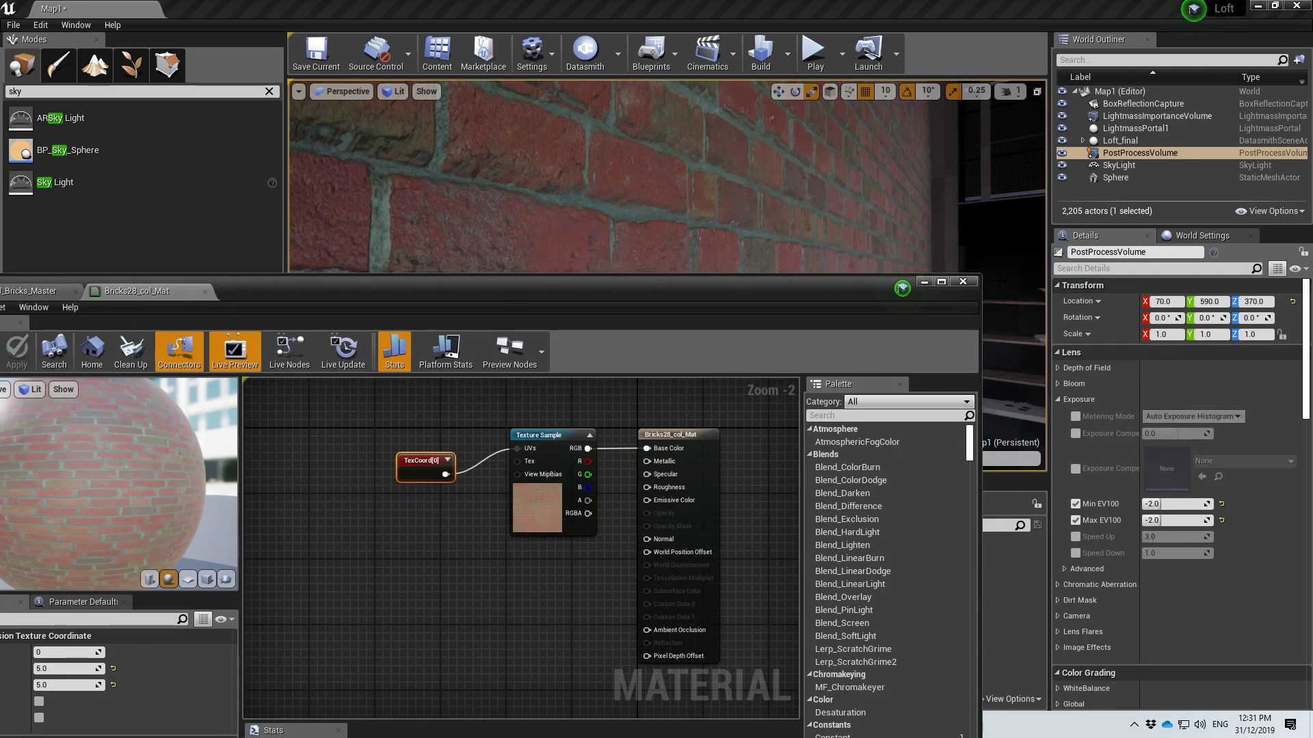
click(969, 283)
Try the tiled Bricks28_col_Mat on the brick wall, and put M_Wall_Bricks_Master back on it.
drag(386, 557, 678, 390)
alt+drag(724, 320, 676, 319)
drag(677, 546, 714, 421)
Delete the Bricks28_col_Mat material from the WallBricks folder.
right_click(438, 559)
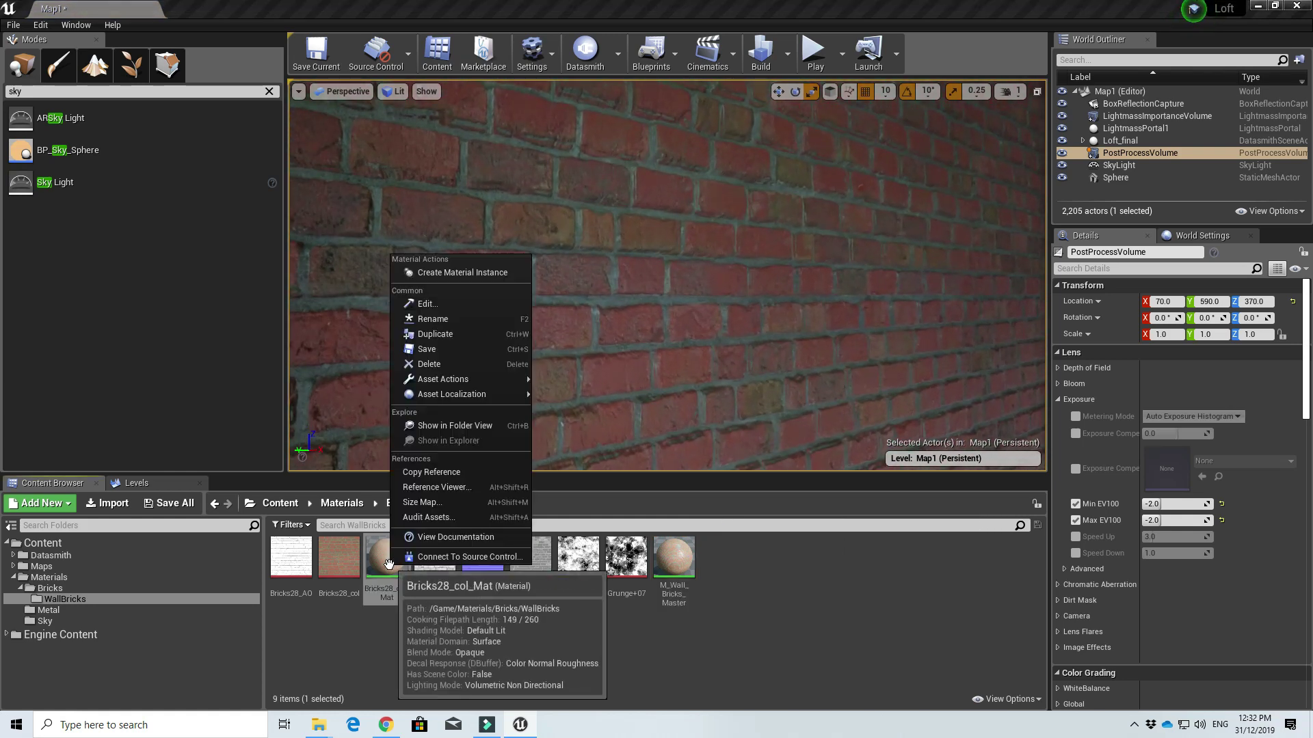
click(827, 656)
right_click(393, 565)
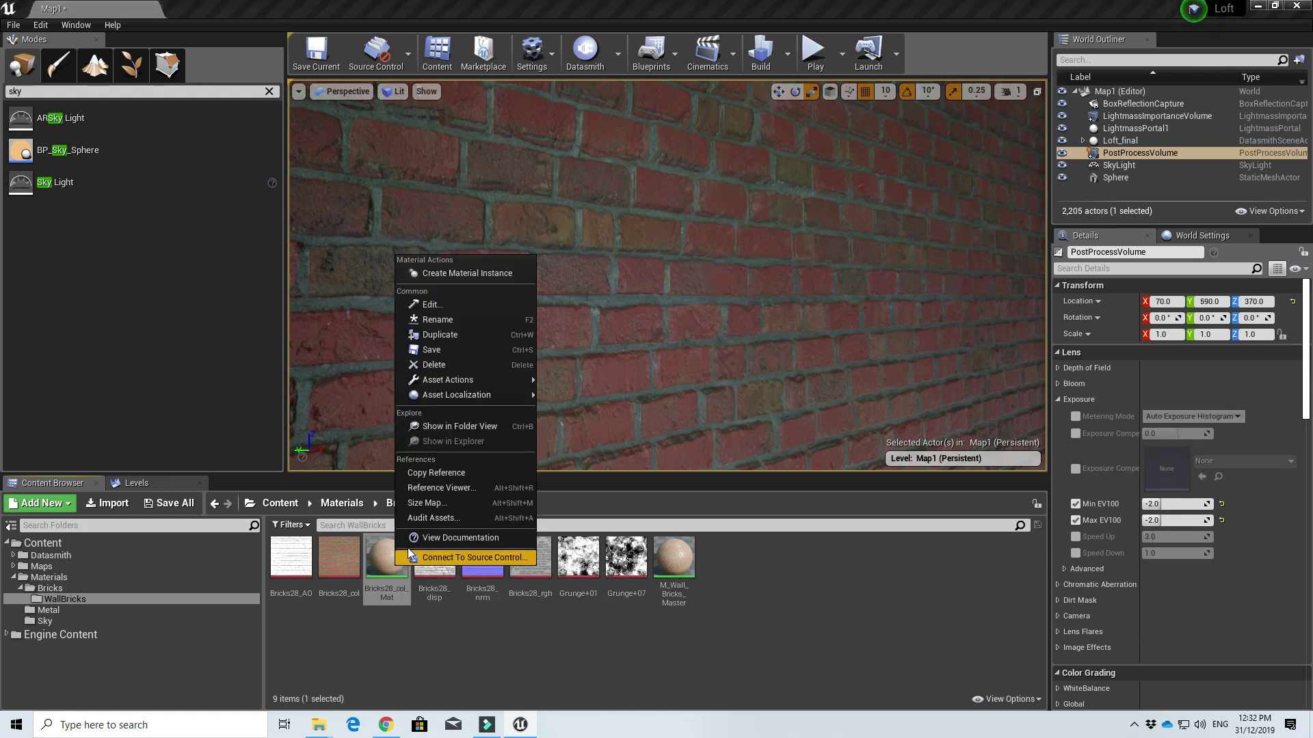
click(441, 366)
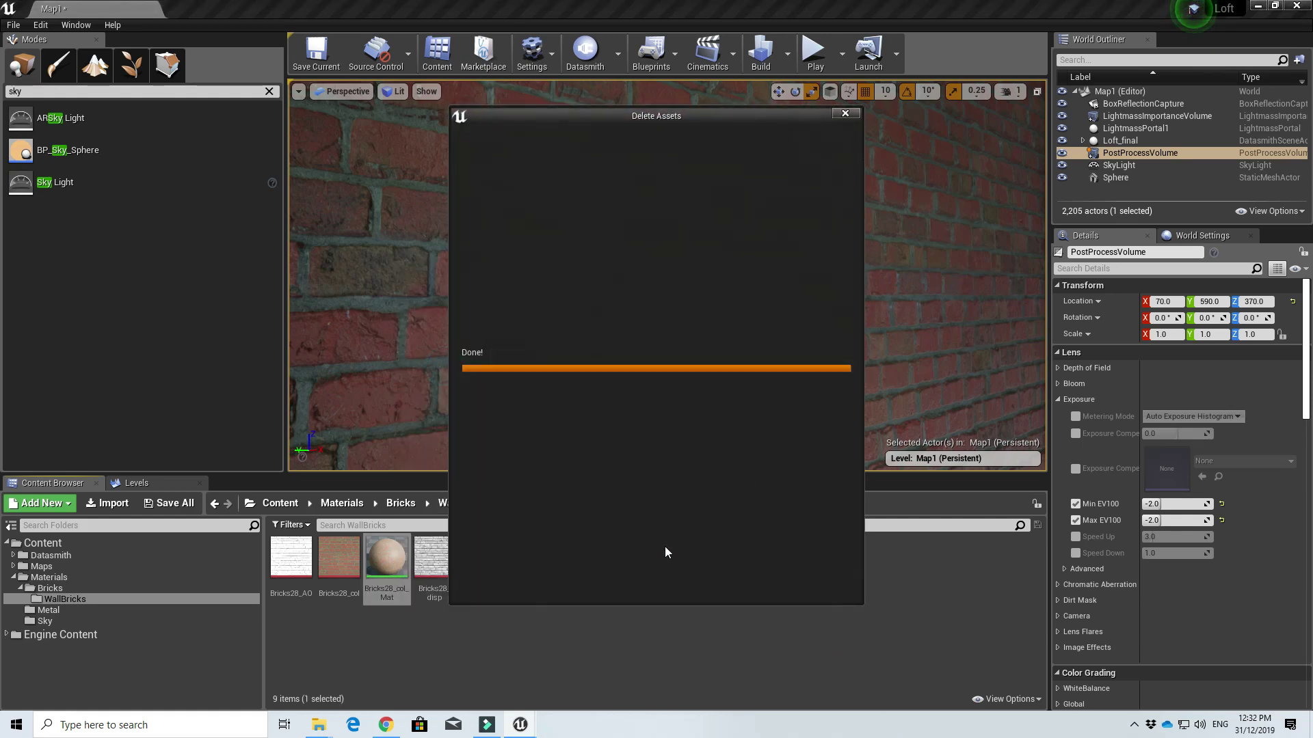
click(590, 581)
Create a material instance of M_Wall_Bricks_Master with the default name and apply it to the brick wall.
right_click(632, 564)
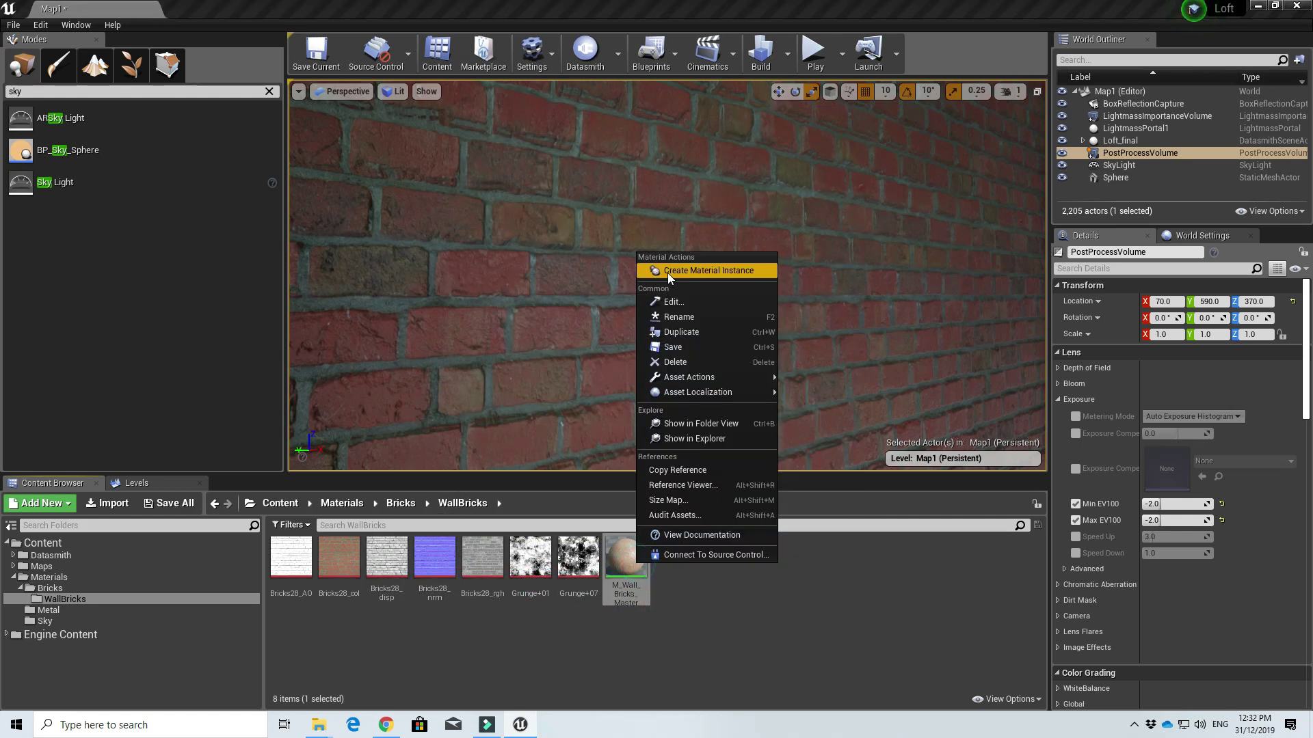
click(672, 272)
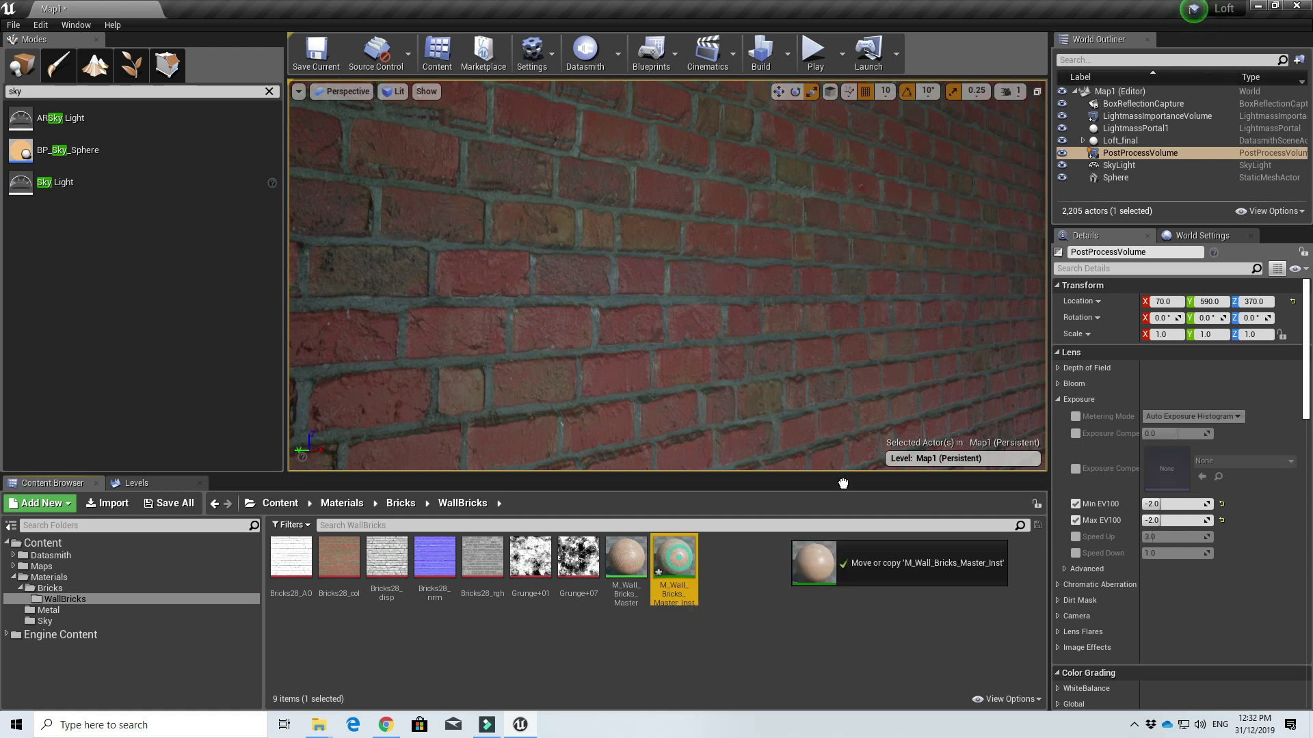
key(Return)
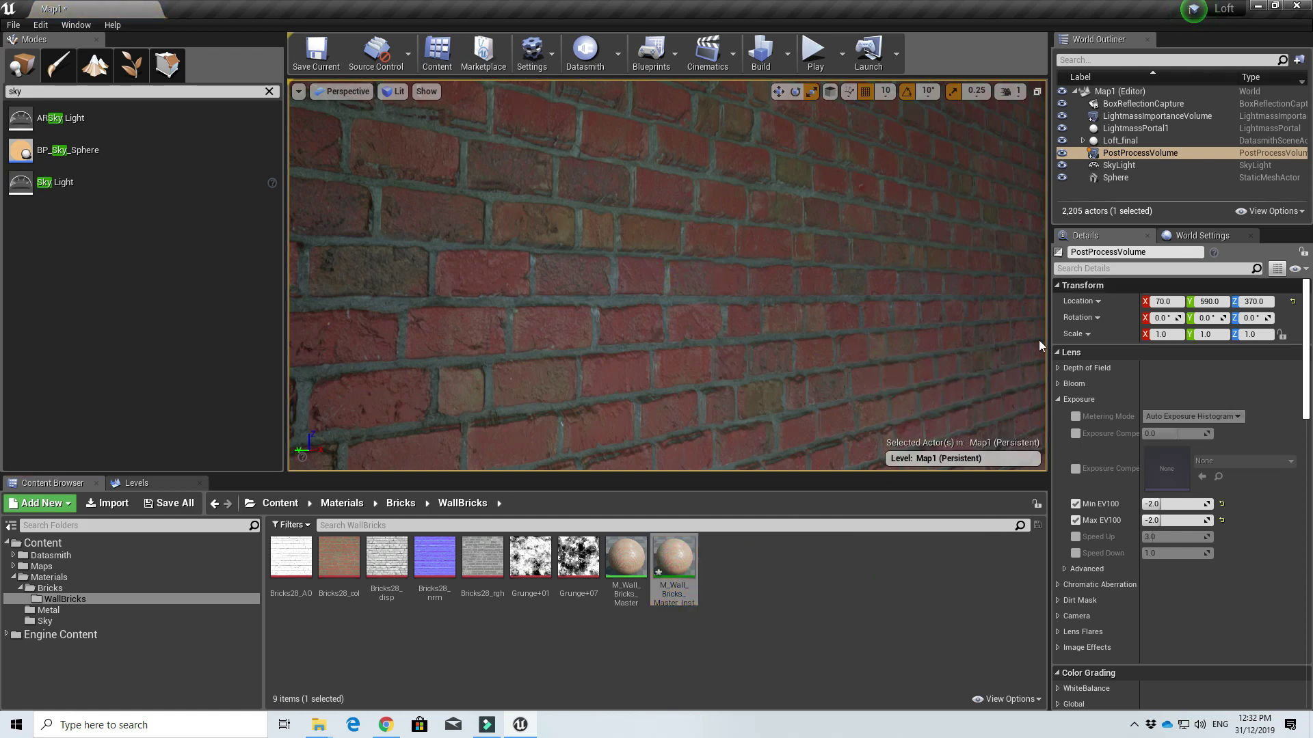
Open M_Wall_Bricks_Master_Inst, enable the Normal Multiplier parameter and set its R and G values to 3.
double_click(660, 560)
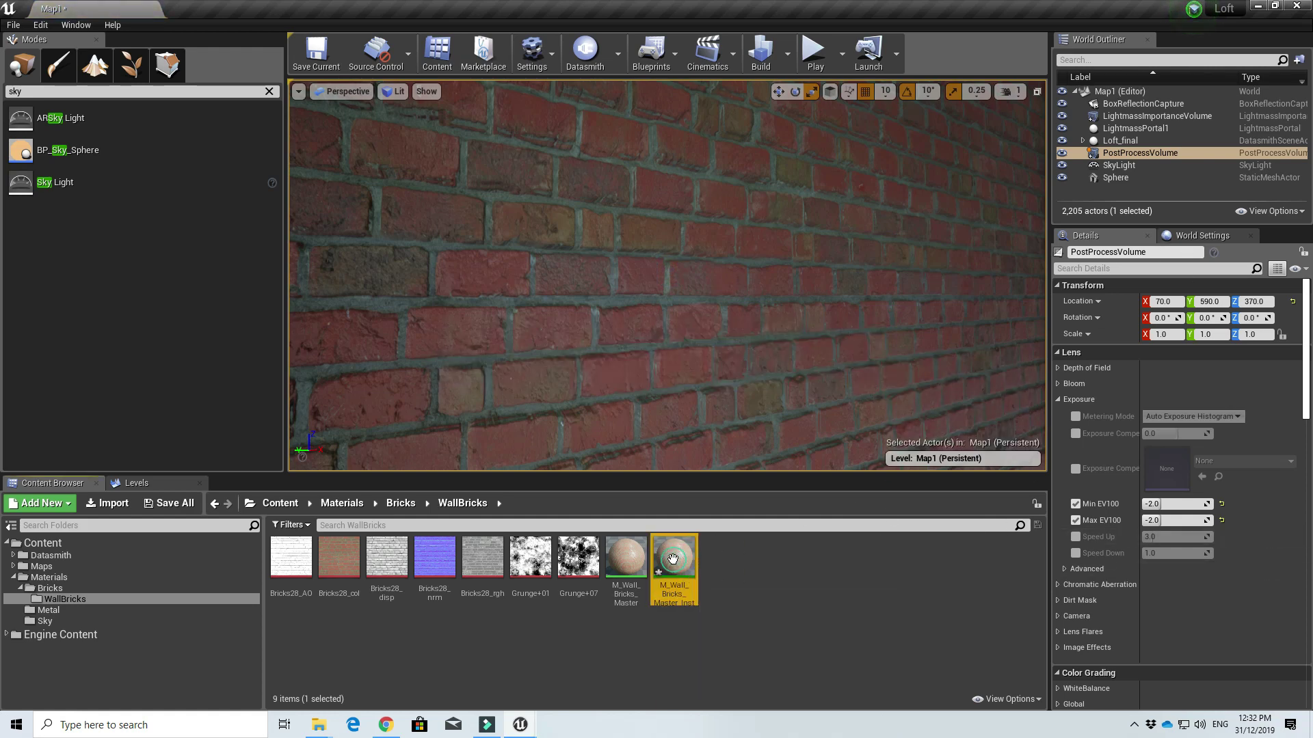
drag(712, 107, 546, 427)
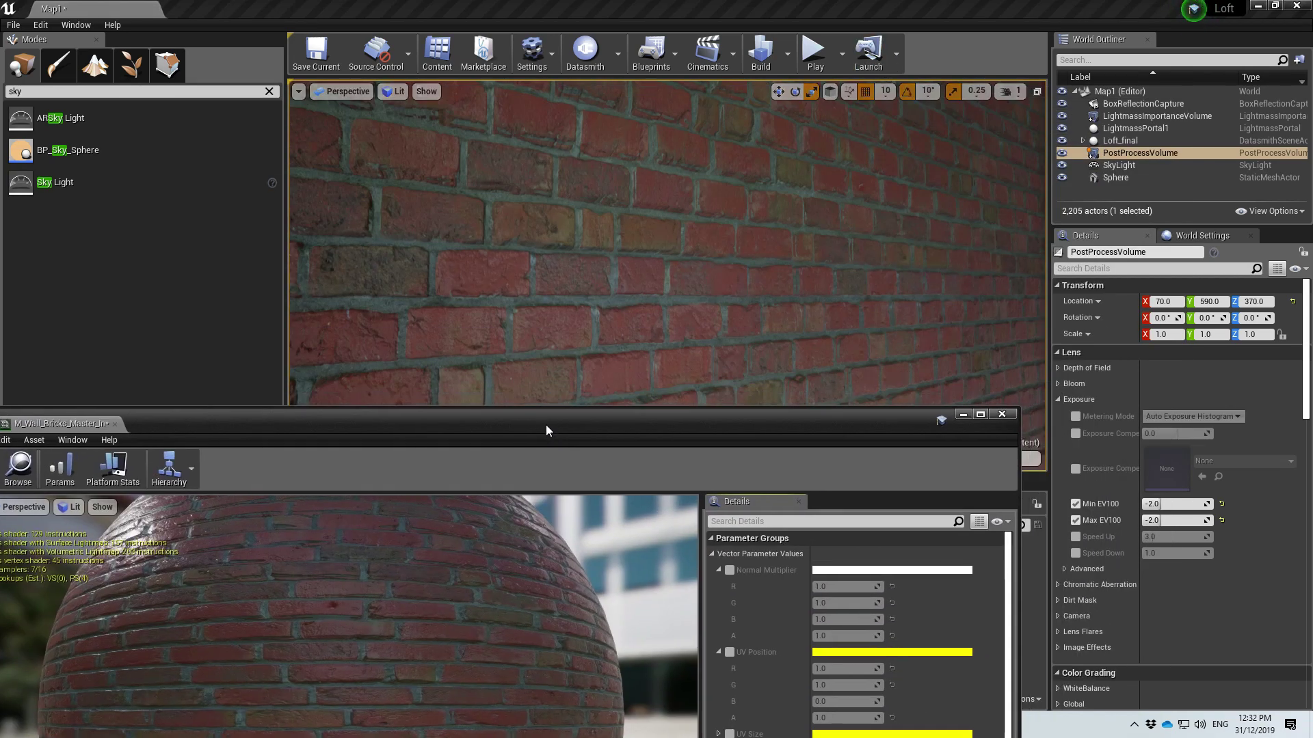
click(730, 570)
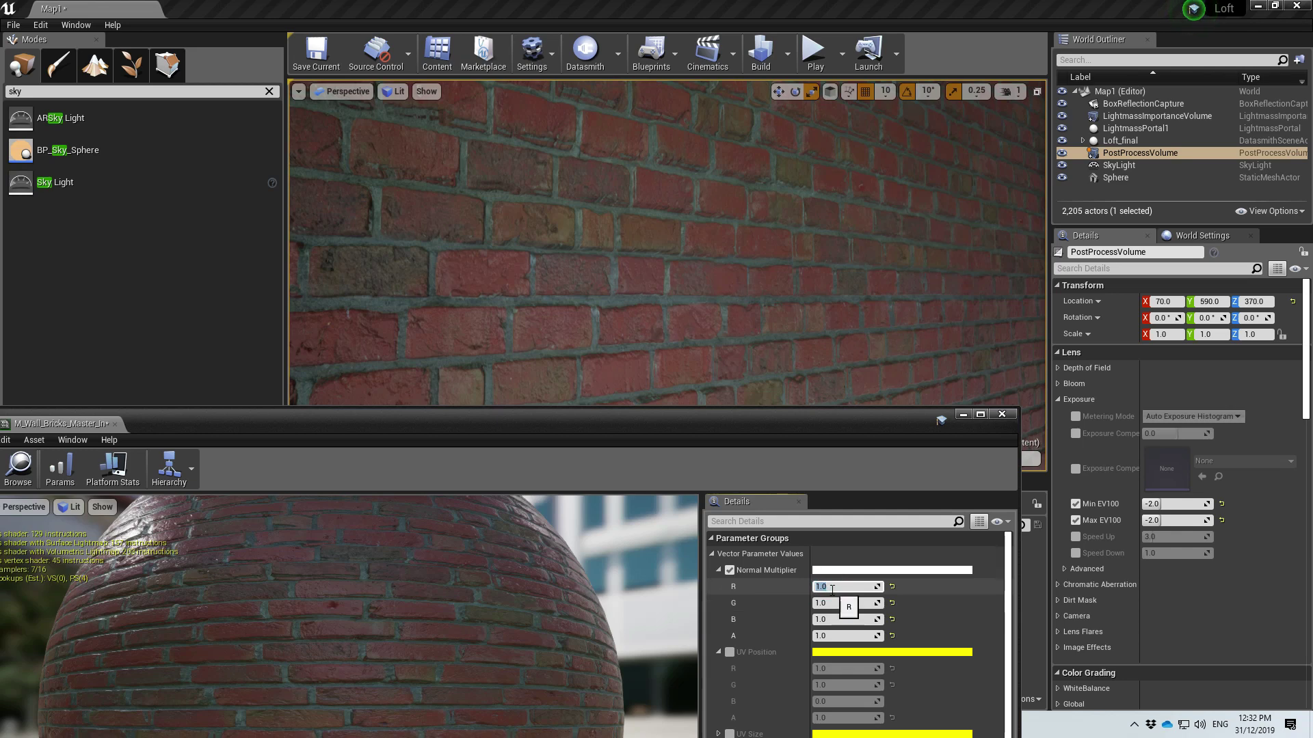
click(832, 588)
text(3)
key(Tab)
text(3)
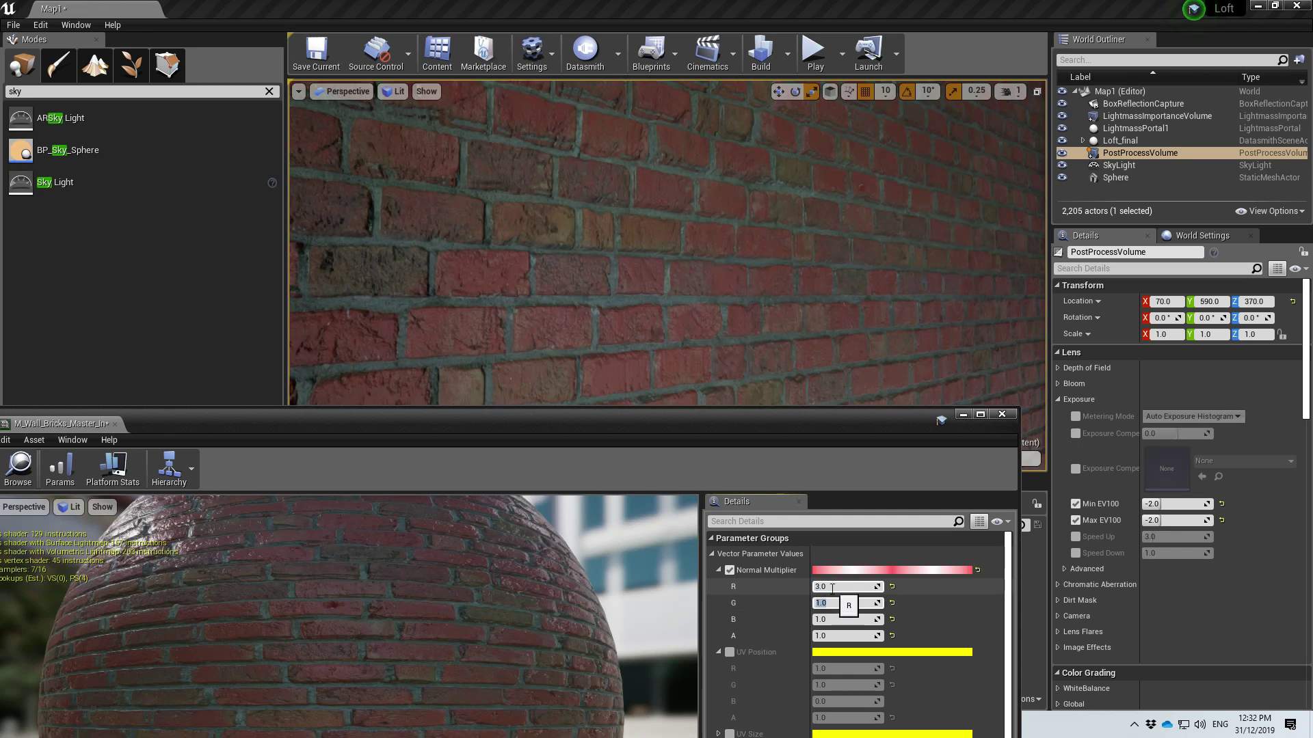
key(Tab)
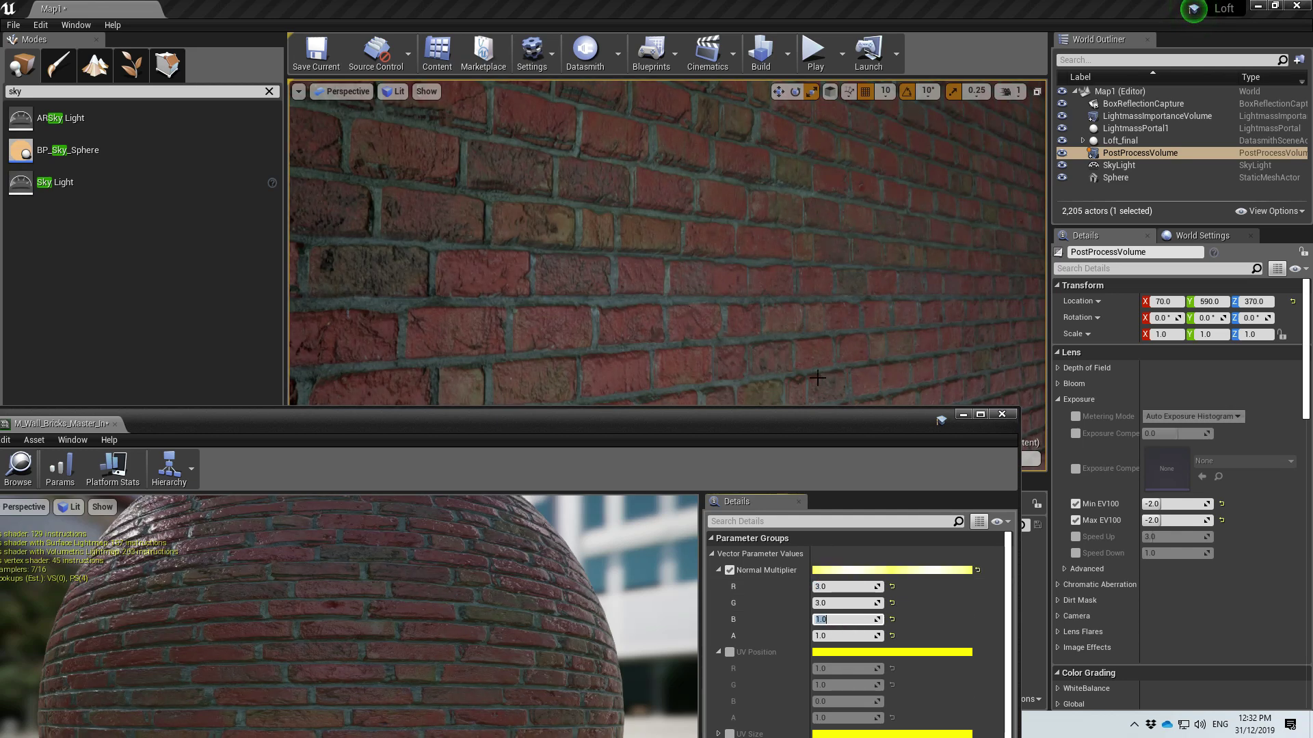
Set the Normal Multiplier's R and G values to 1.
click(835, 586)
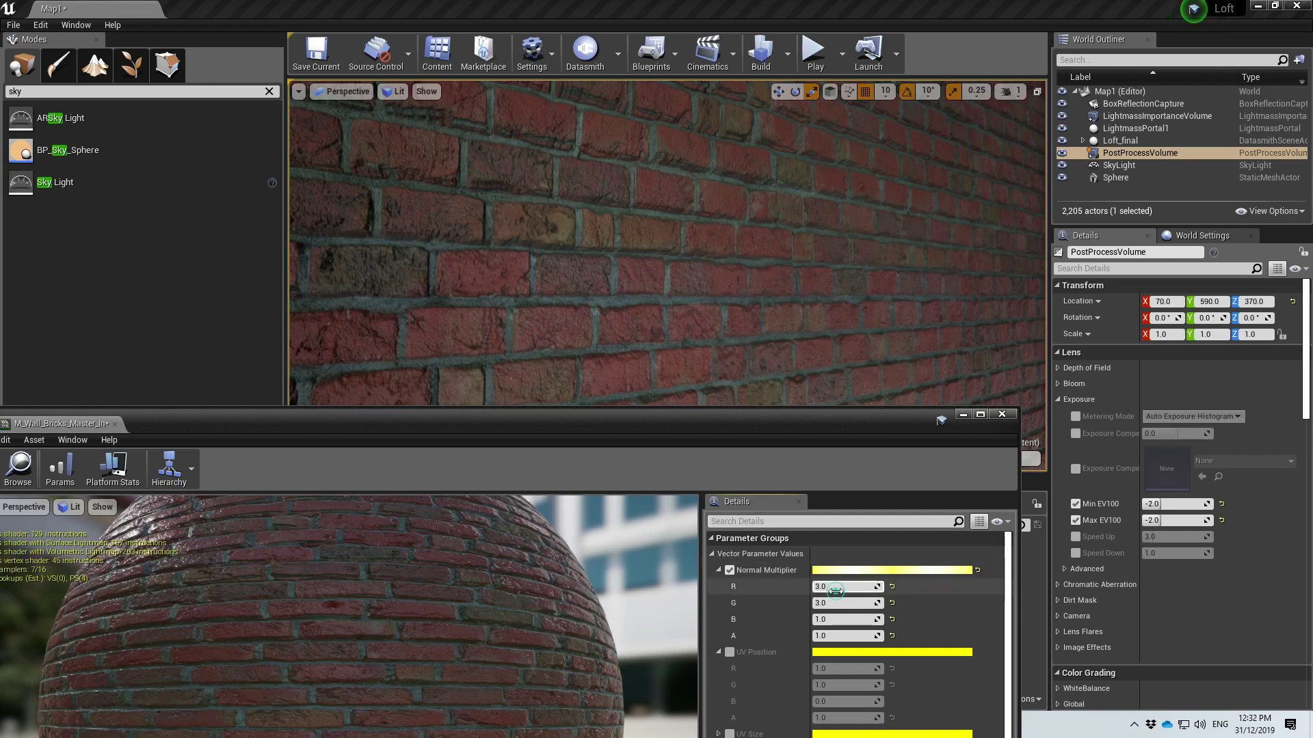
text(1)
key(Tab)
text(1)
key(Tab)
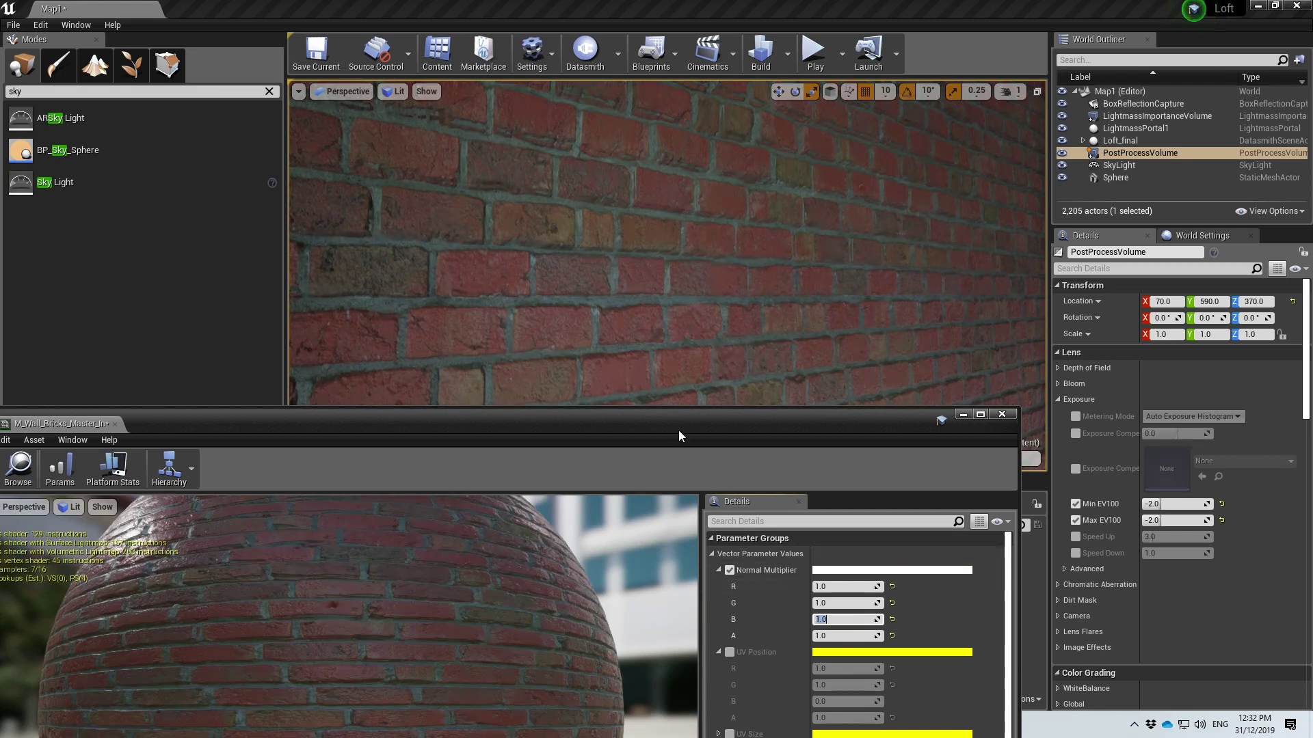
drag(678, 429, 767, 429)
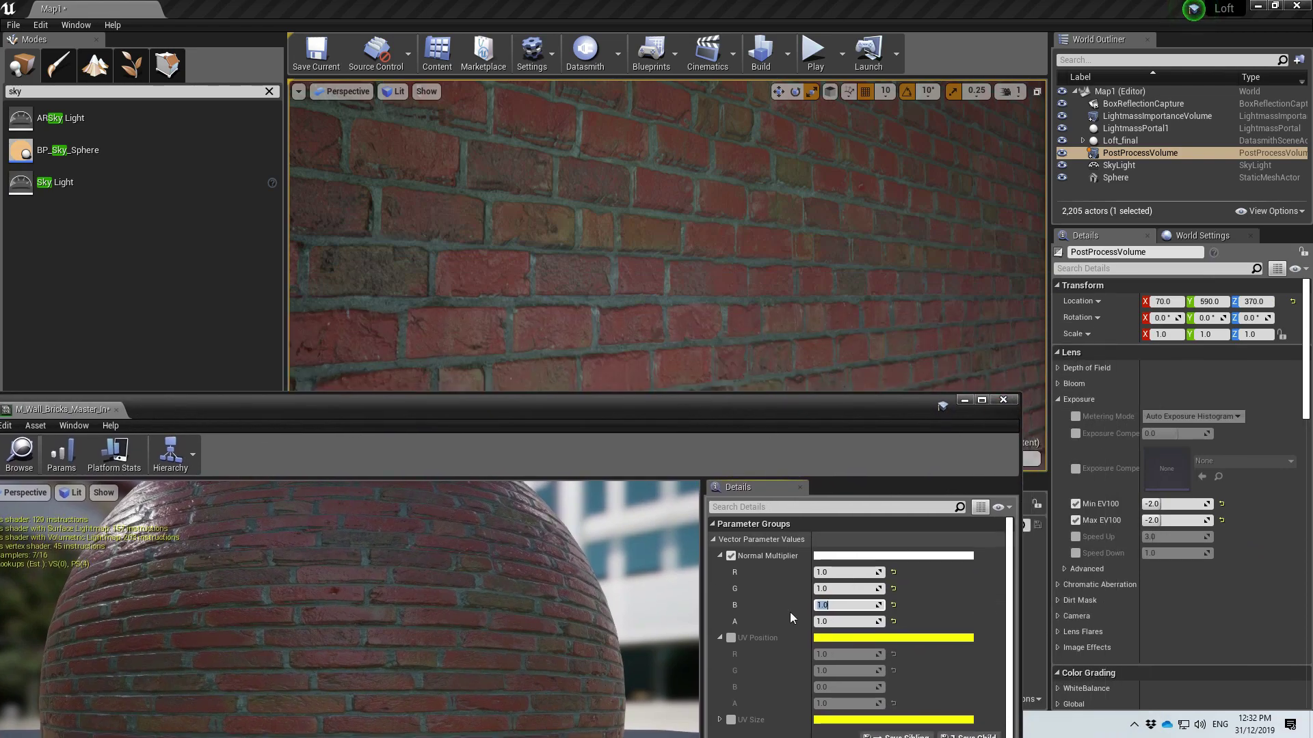
Enable the UV Position parameter, try shifting its R and G values, and set both to 1.
click(731, 637)
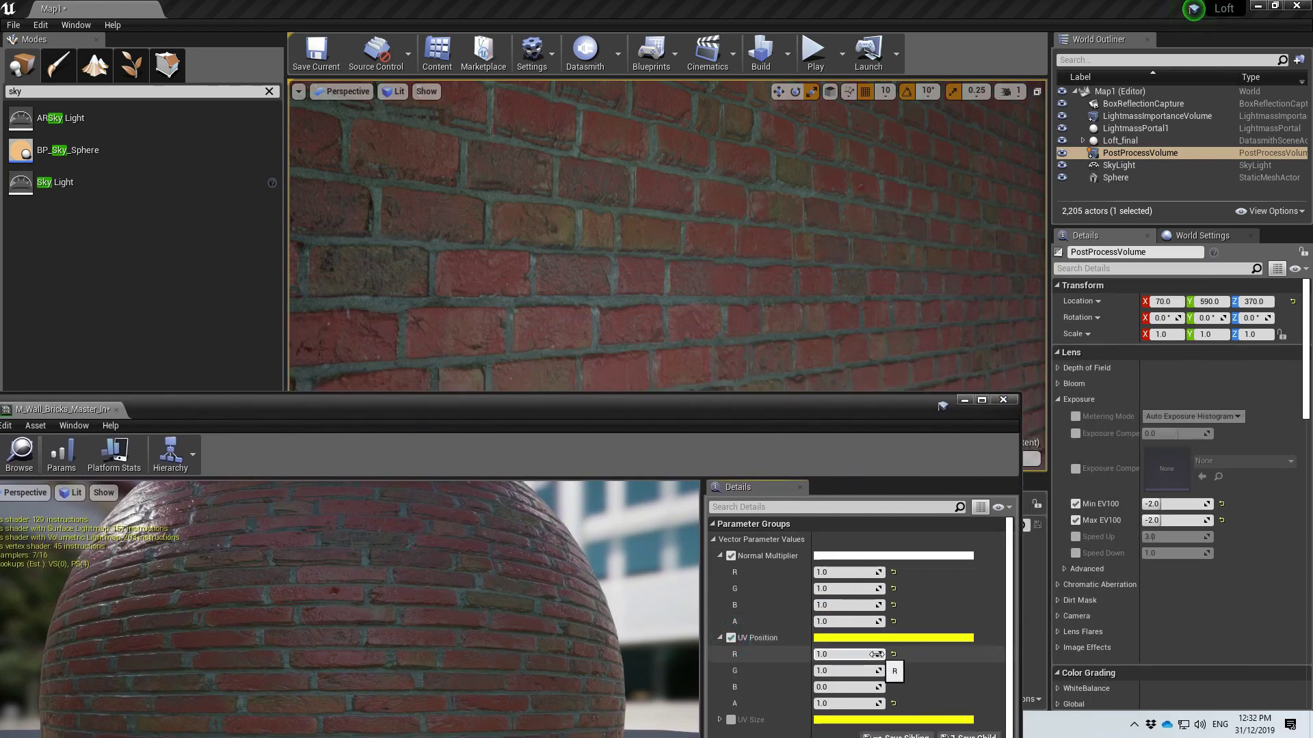
mouse_move(877, 654)
mouse_down()
mouse_move(822, 654)
mouse_move(893, 669)
mouse_up()
click(868, 656)
text(1)
key(Tab)
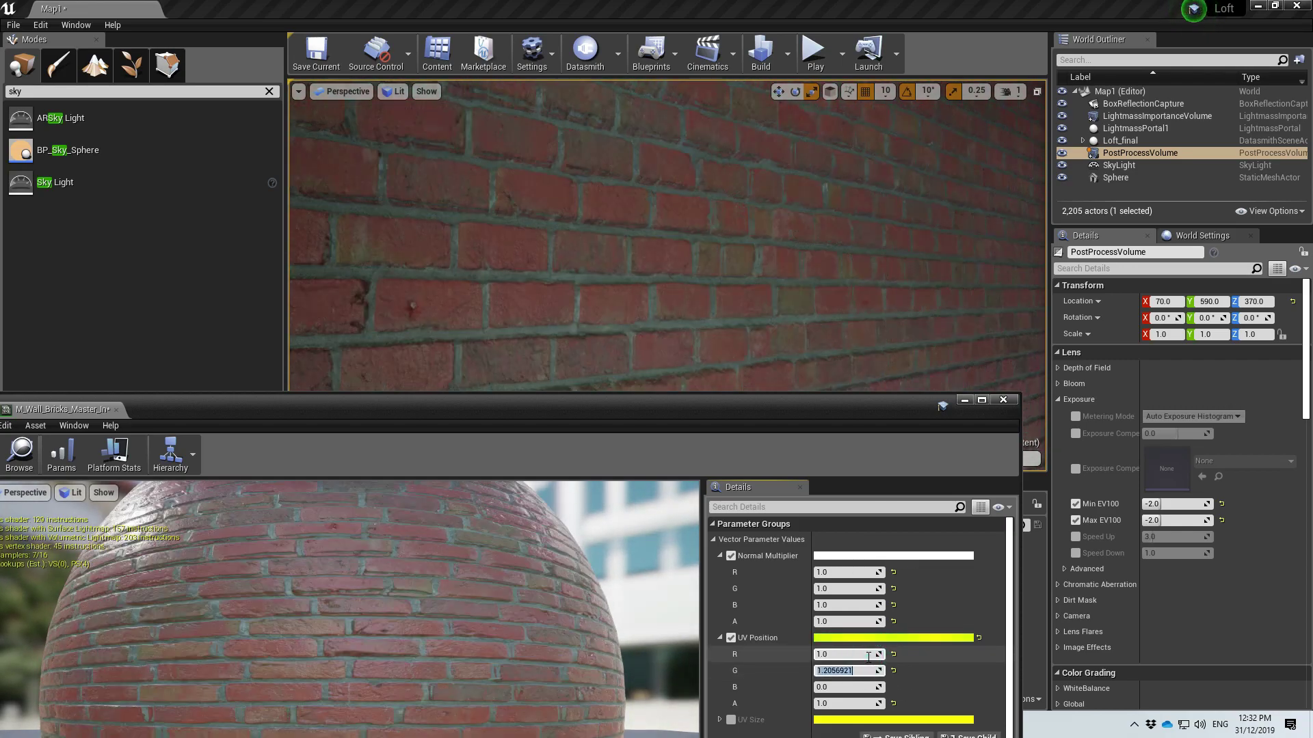
text(1)
key(Tab)
drag(713, 409, 700, 346)
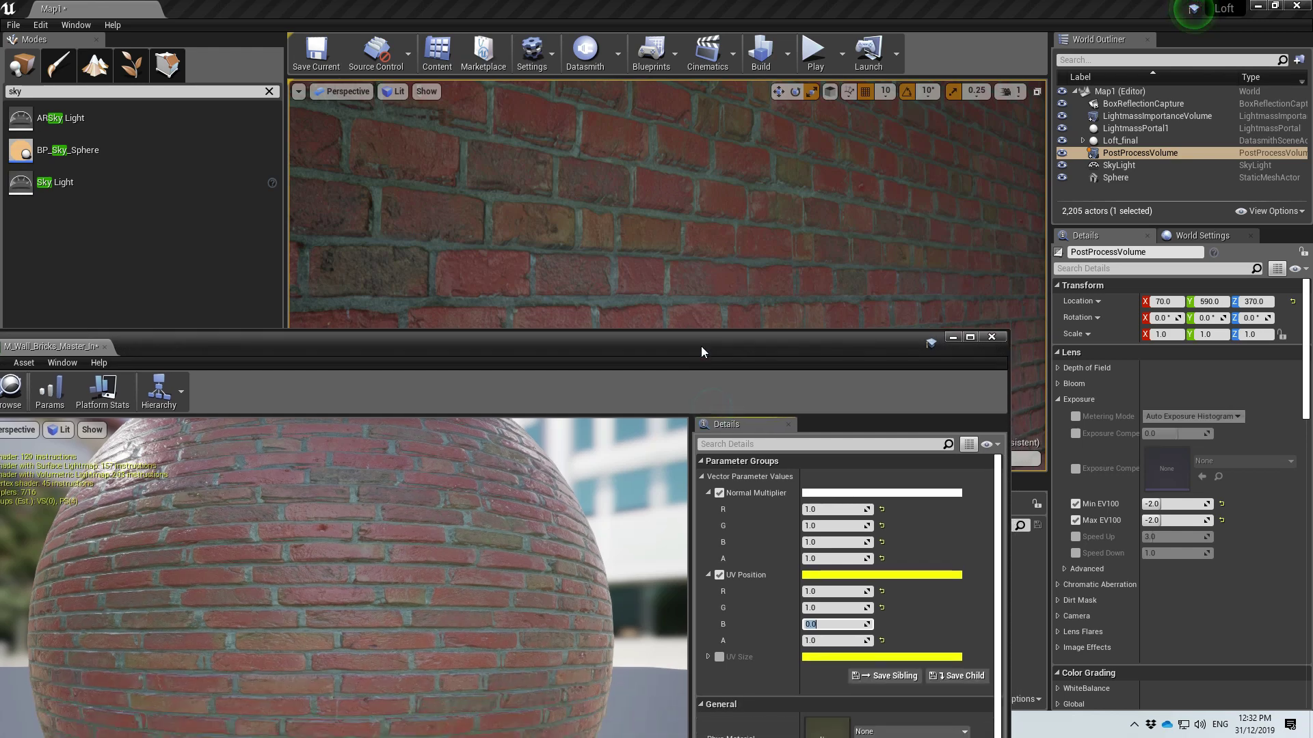
Expand and enable the UV Size parameter, try different R and G values, and set both to 1.
click(709, 655)
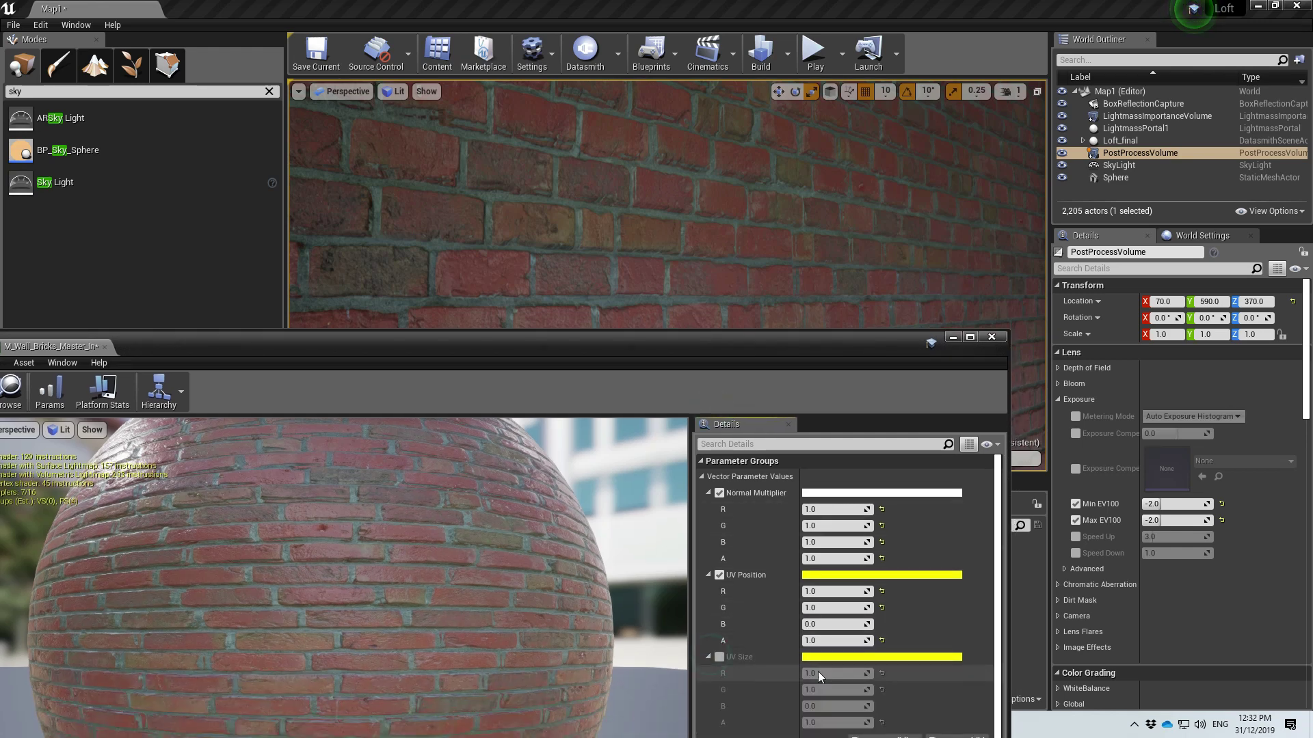
click(719, 657)
drag(870, 673, 909, 690)
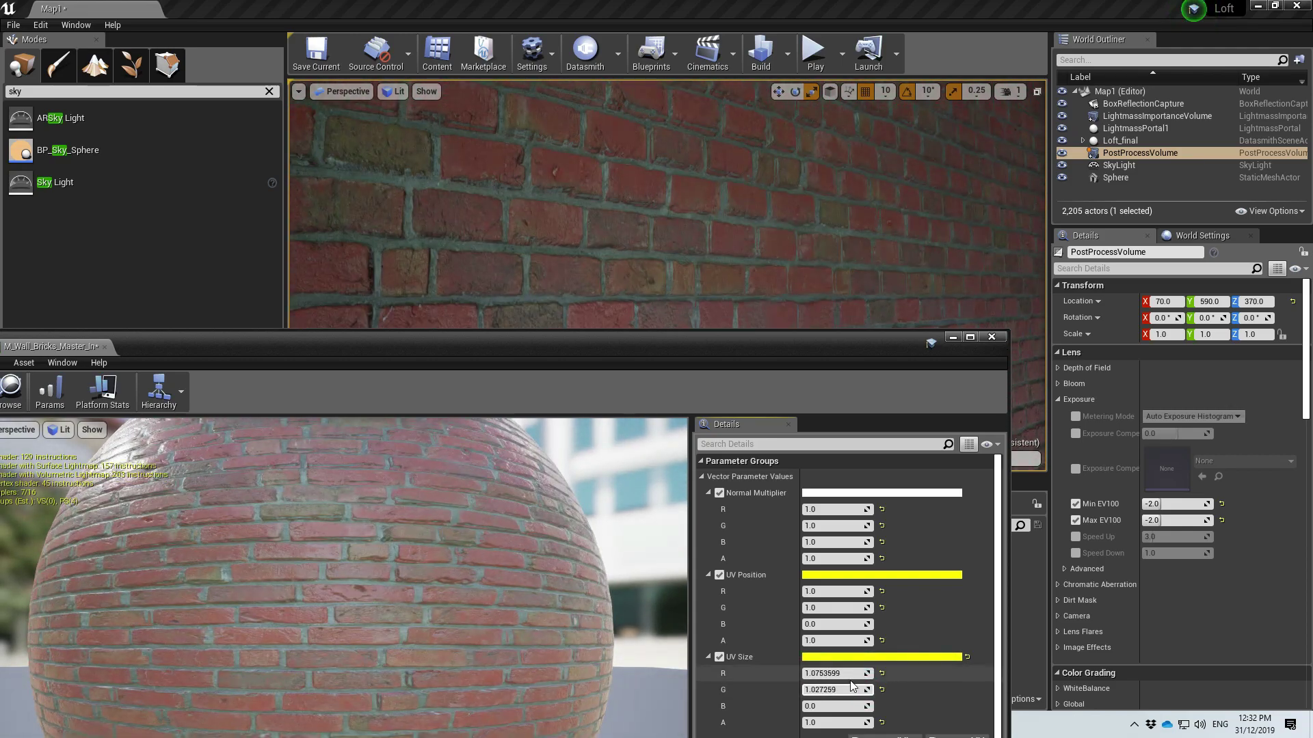
click(846, 673)
text(1)
key(Tab)
text(1)
key(Tab)
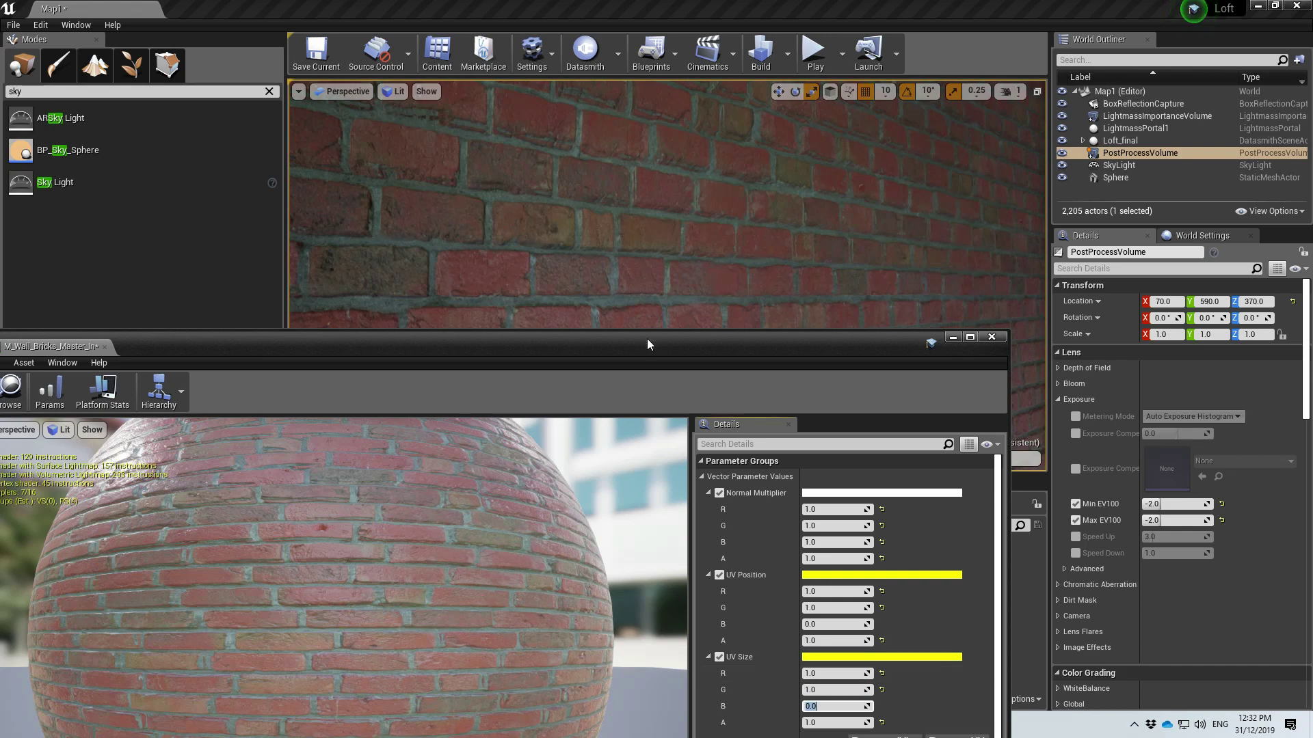
Save M_Wall_Bricks_Master_Inst and close its editor.
drag(646, 338, 926, 302)
click(288, 354)
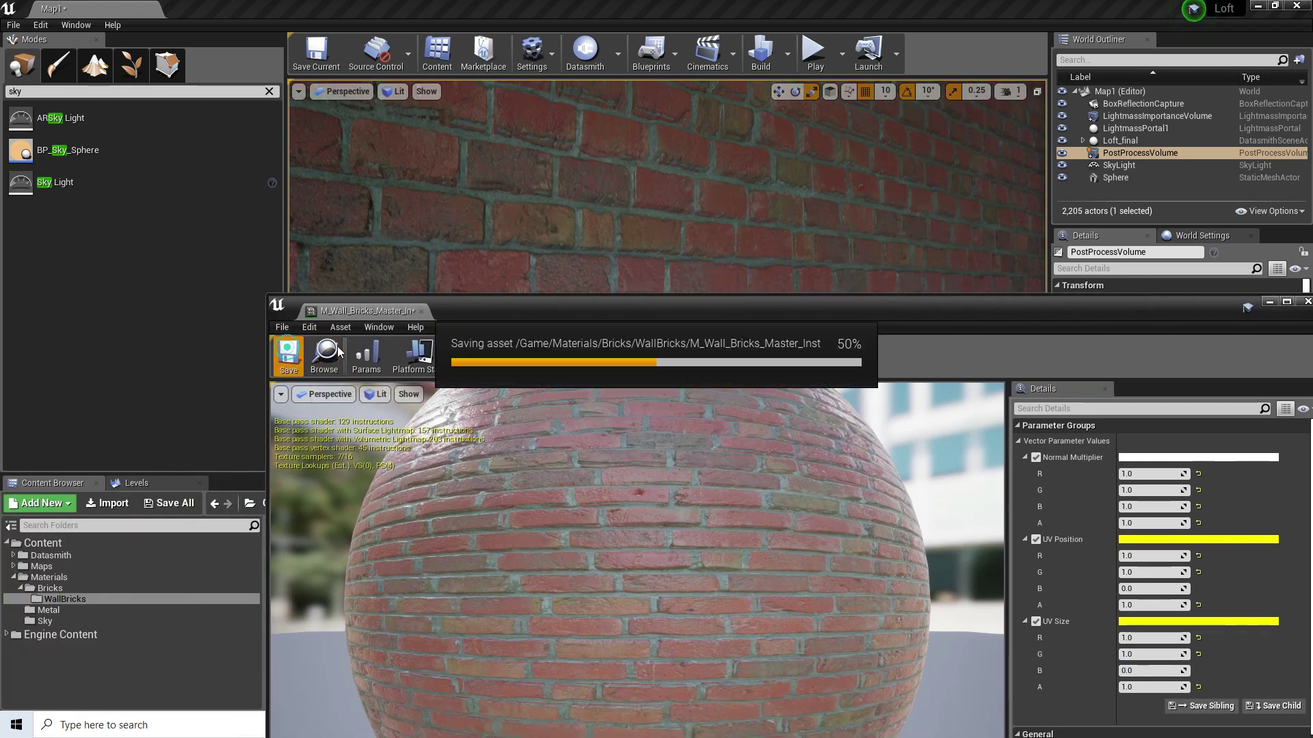
drag(1204, 309, 1015, 299)
click(1039, 294)
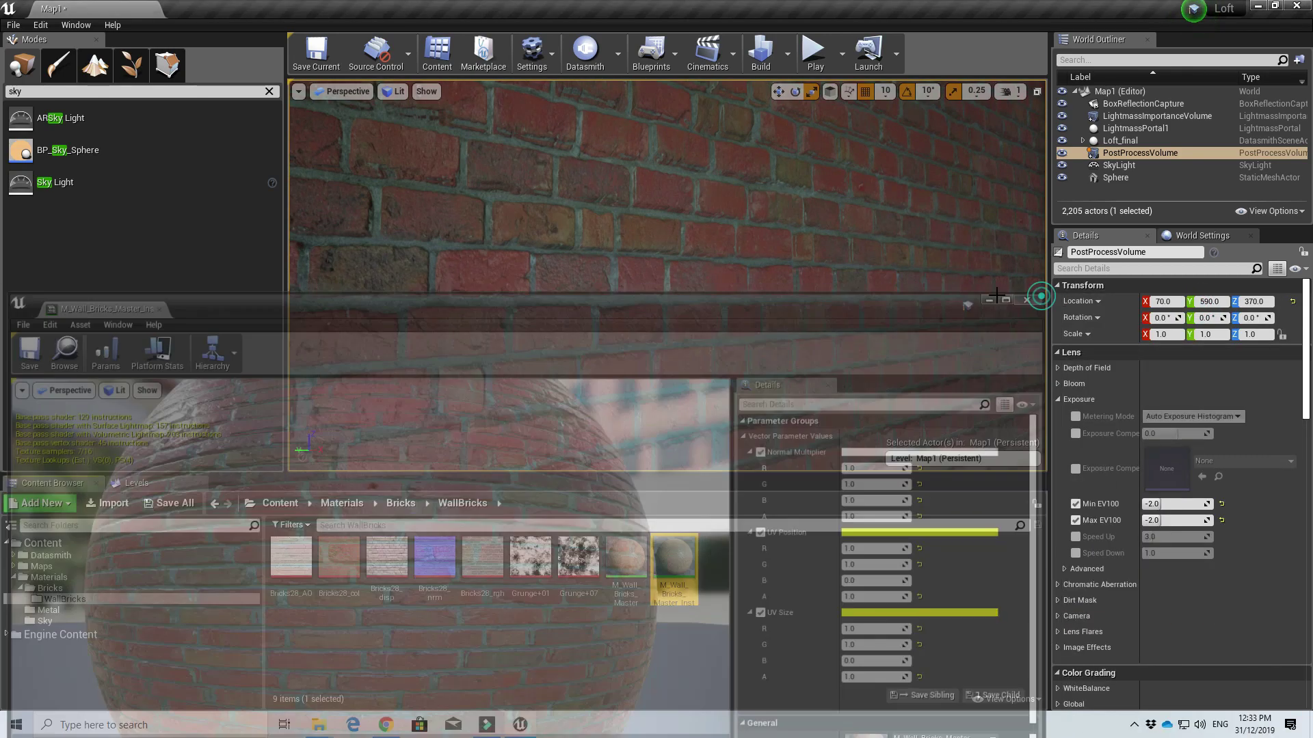
Examine the whole brick wall from a distance to judge the texture repetition.
right_drag(828, 273, 741, 353)
key(s)
key(s)
right_drag(502, 237, 512, 167)
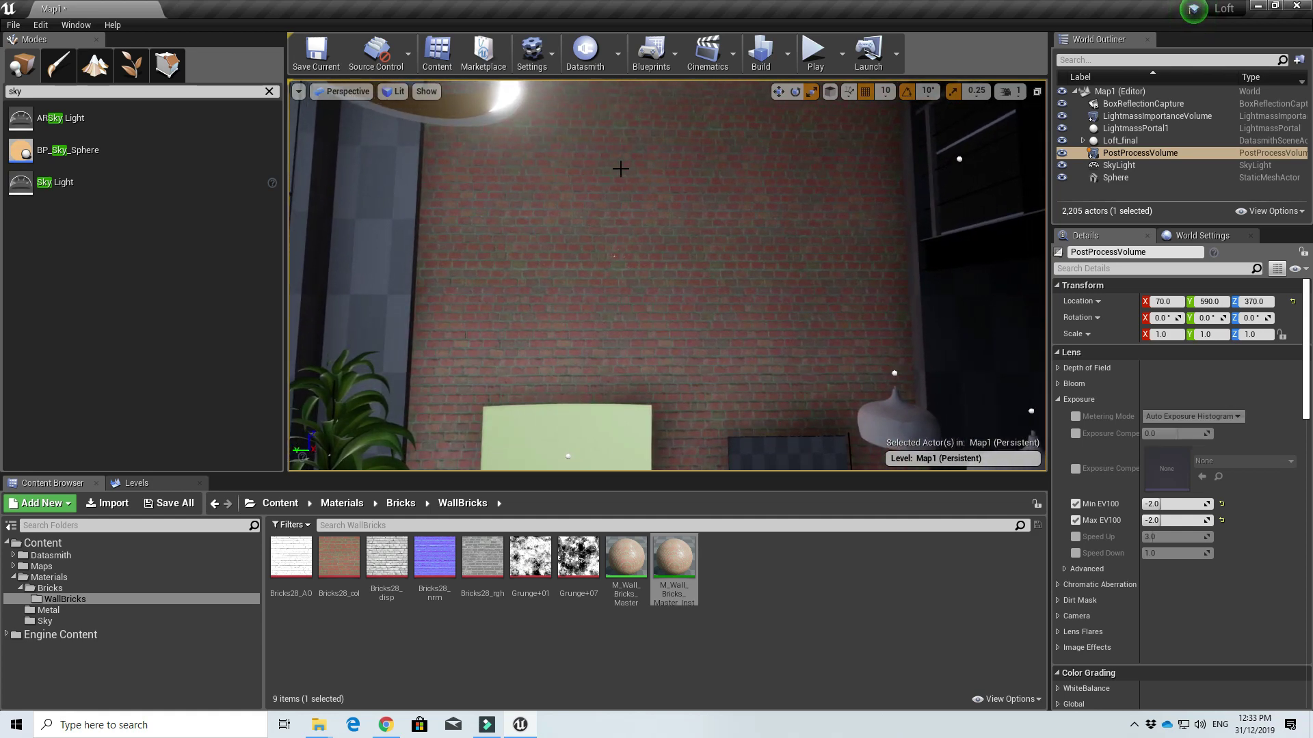
key(w)
right_drag(465, 335, 471, 334)
right_drag(643, 198, 648, 211)
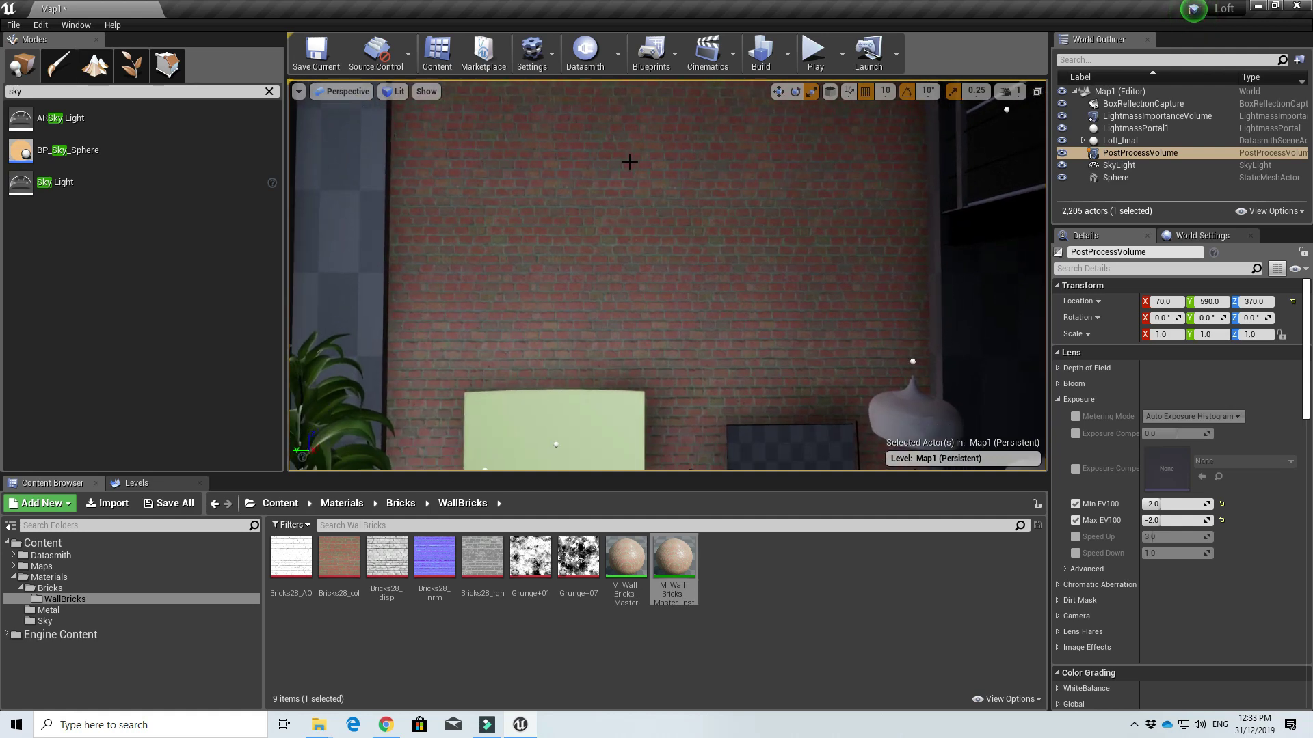
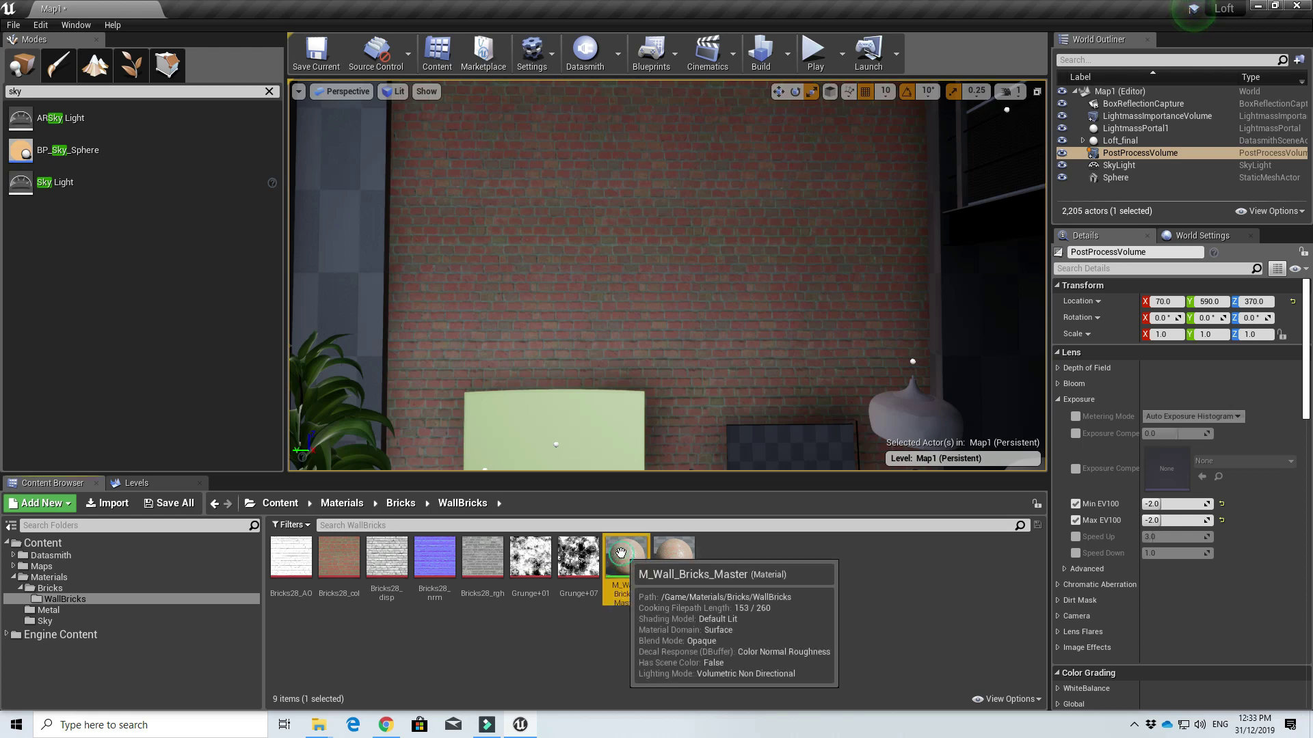
Open M_Wall_Bricks_Master, add the Grunge+07 texture to the graph, and place it below the brick colour texture.
double_click(628, 558)
scroll(652, 376, down, 4)
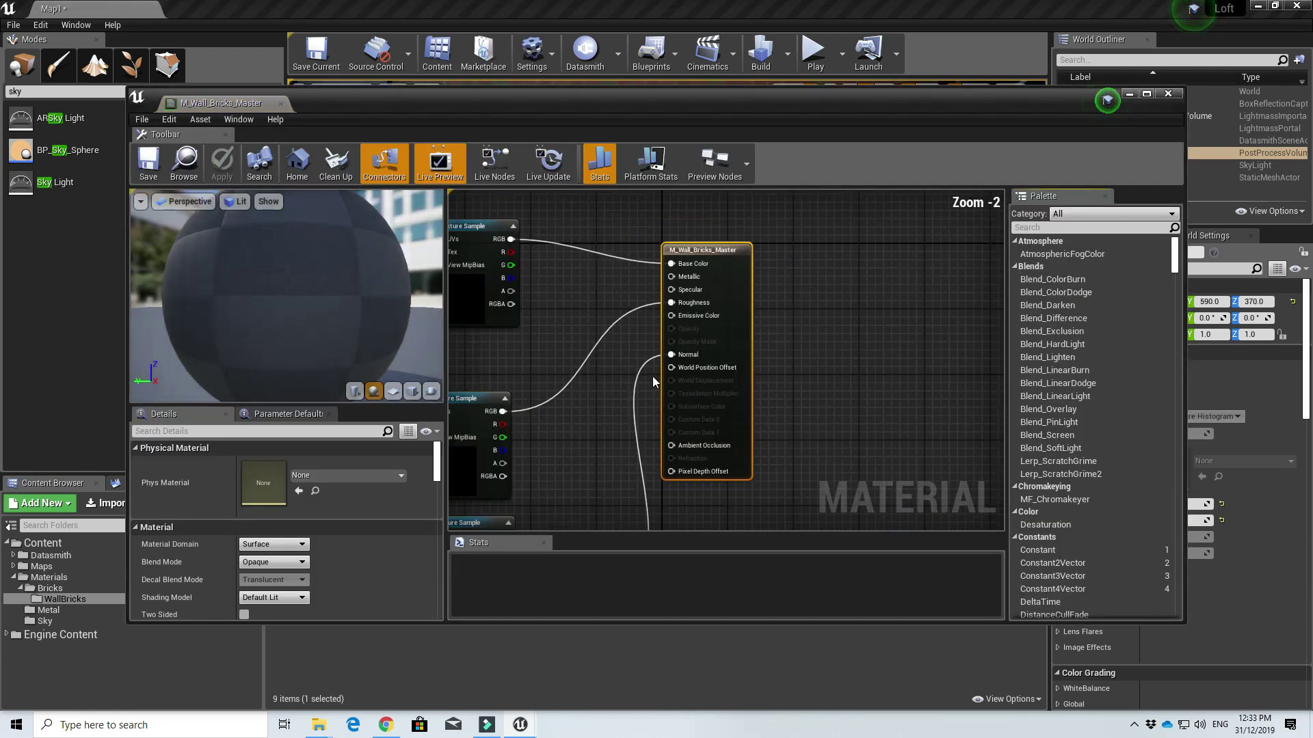
drag(651, 108, 650, 31)
drag(579, 562, 574, 236)
drag(686, 208, 730, 208)
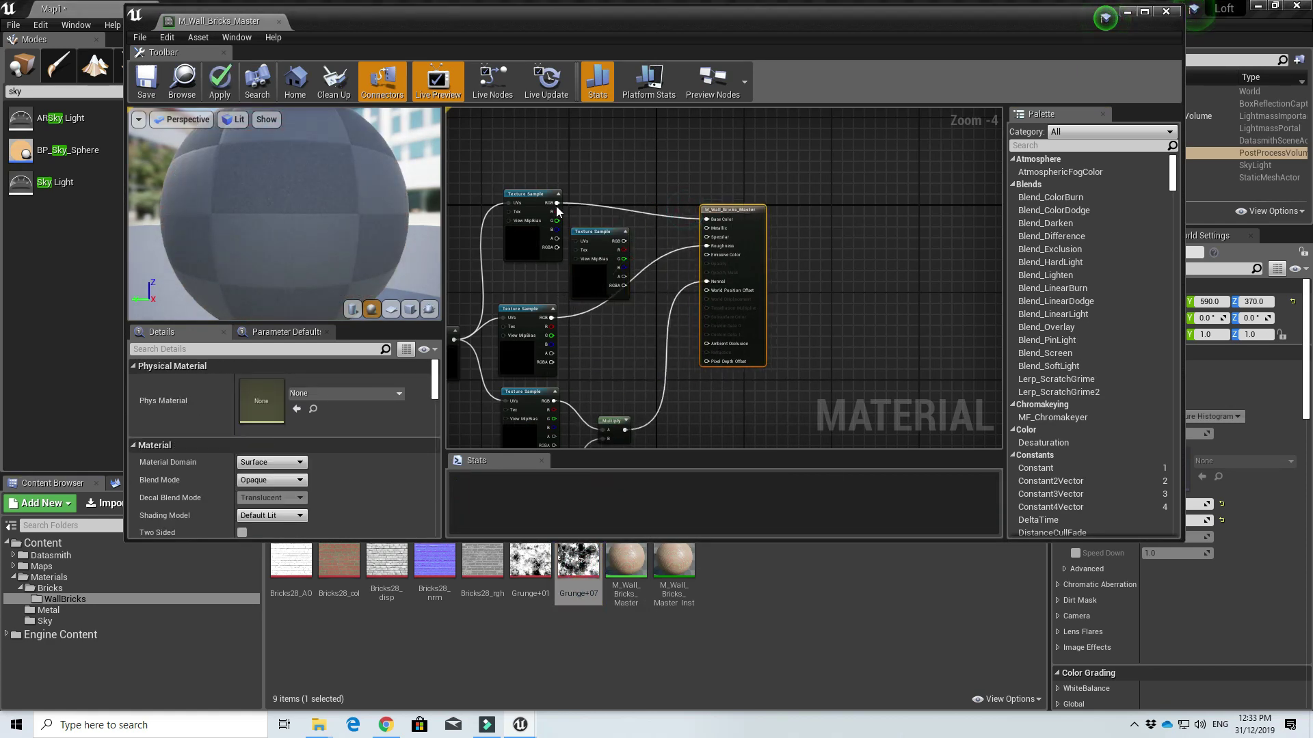
drag(549, 198, 549, 132)
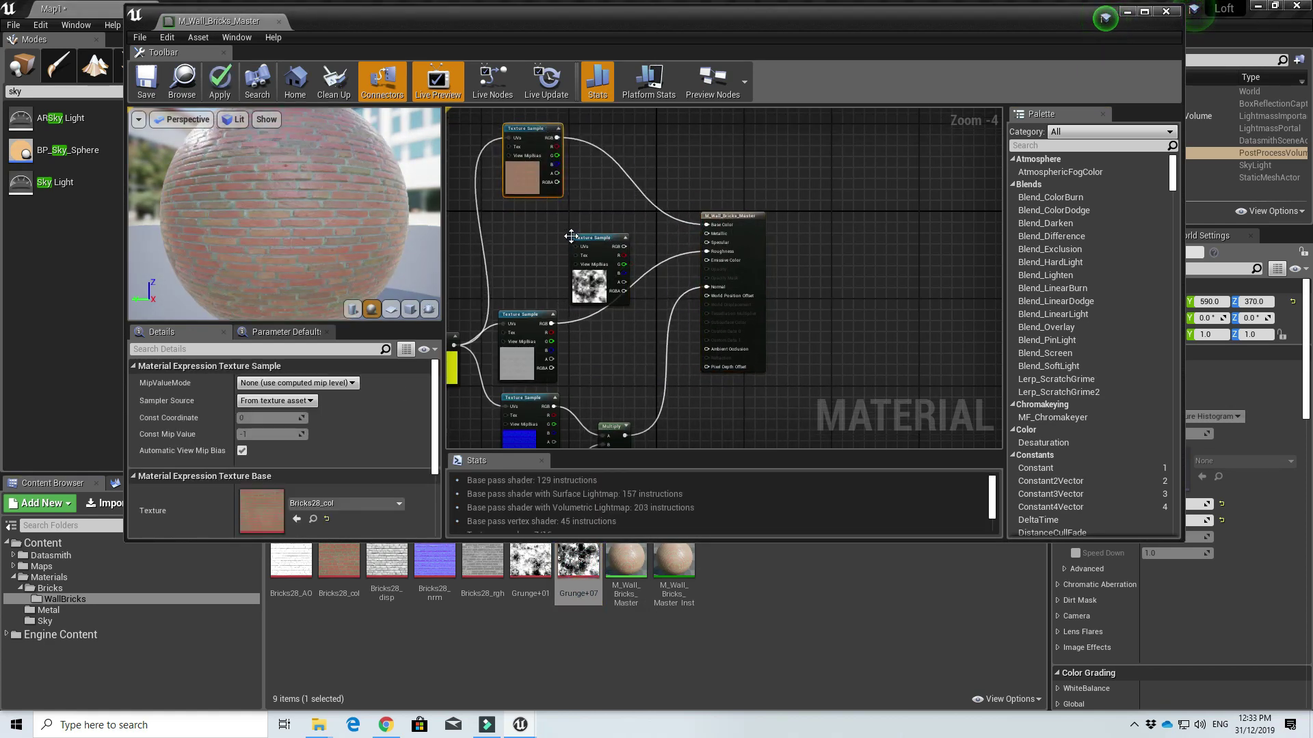
drag(576, 234, 508, 224)
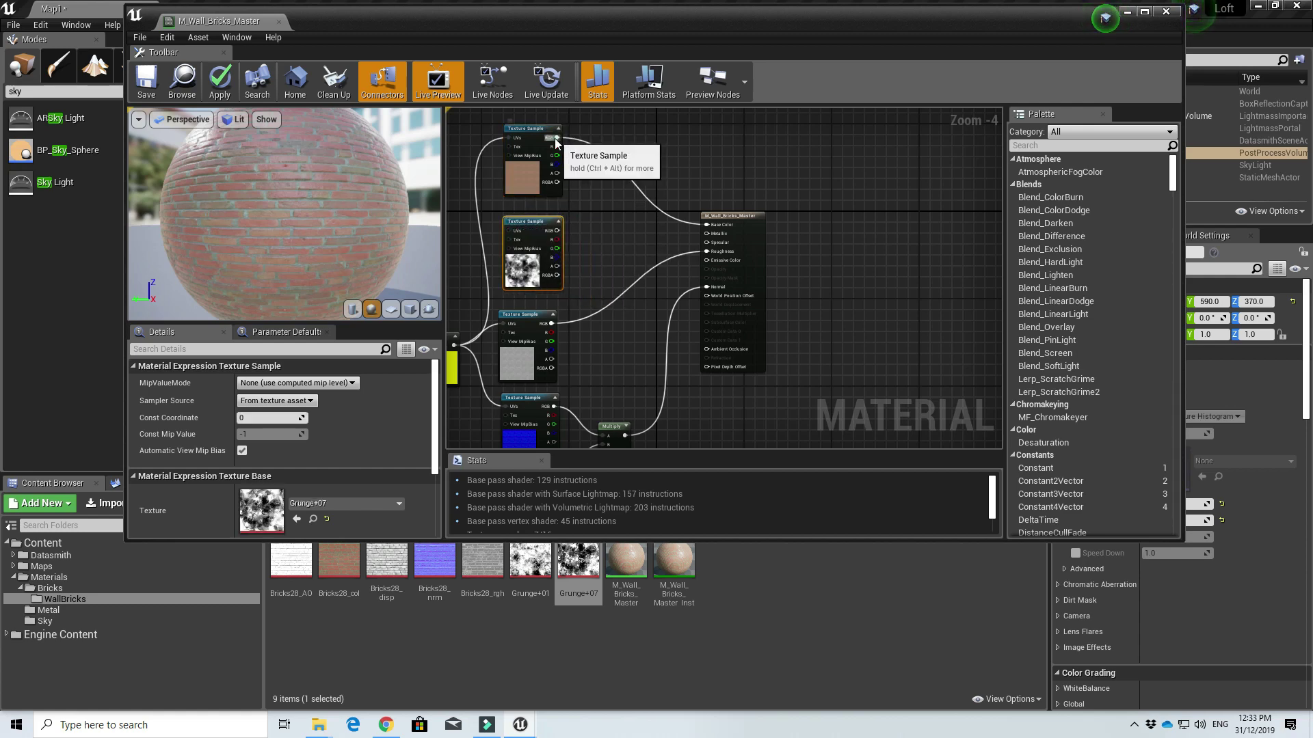
Try multiplying the brick colour by the Grunge+07 texture into Base Color, and save the material to test it.
drag(556, 138, 589, 167)
text(multiply)
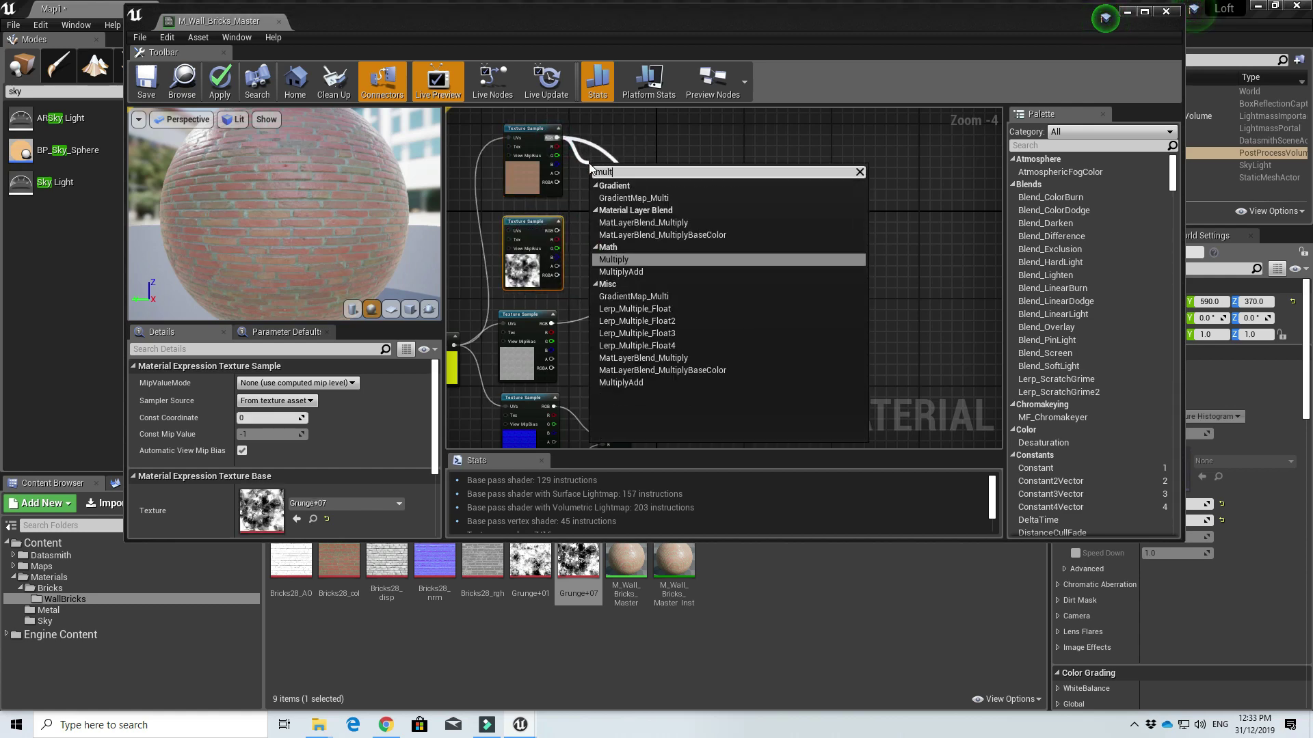
key(Return)
drag(557, 231, 706, 224)
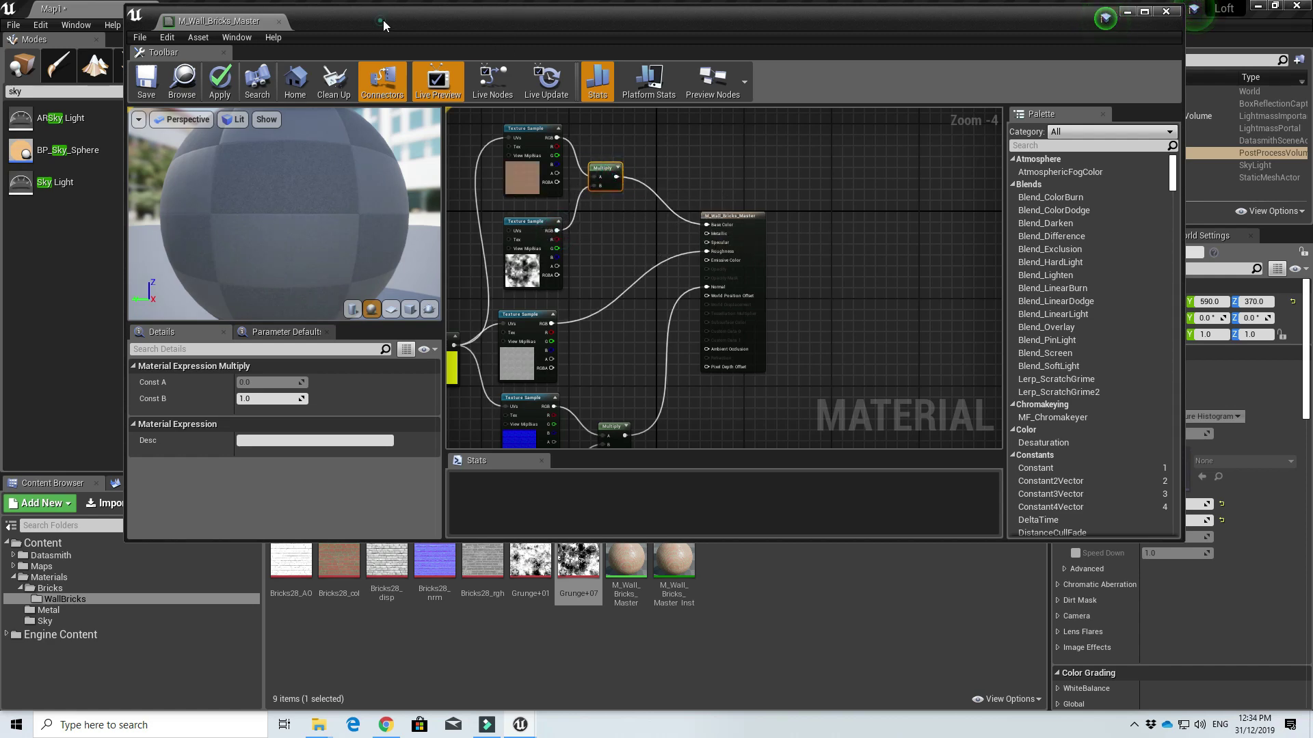
drag(384, 25, 813, 389)
click(588, 438)
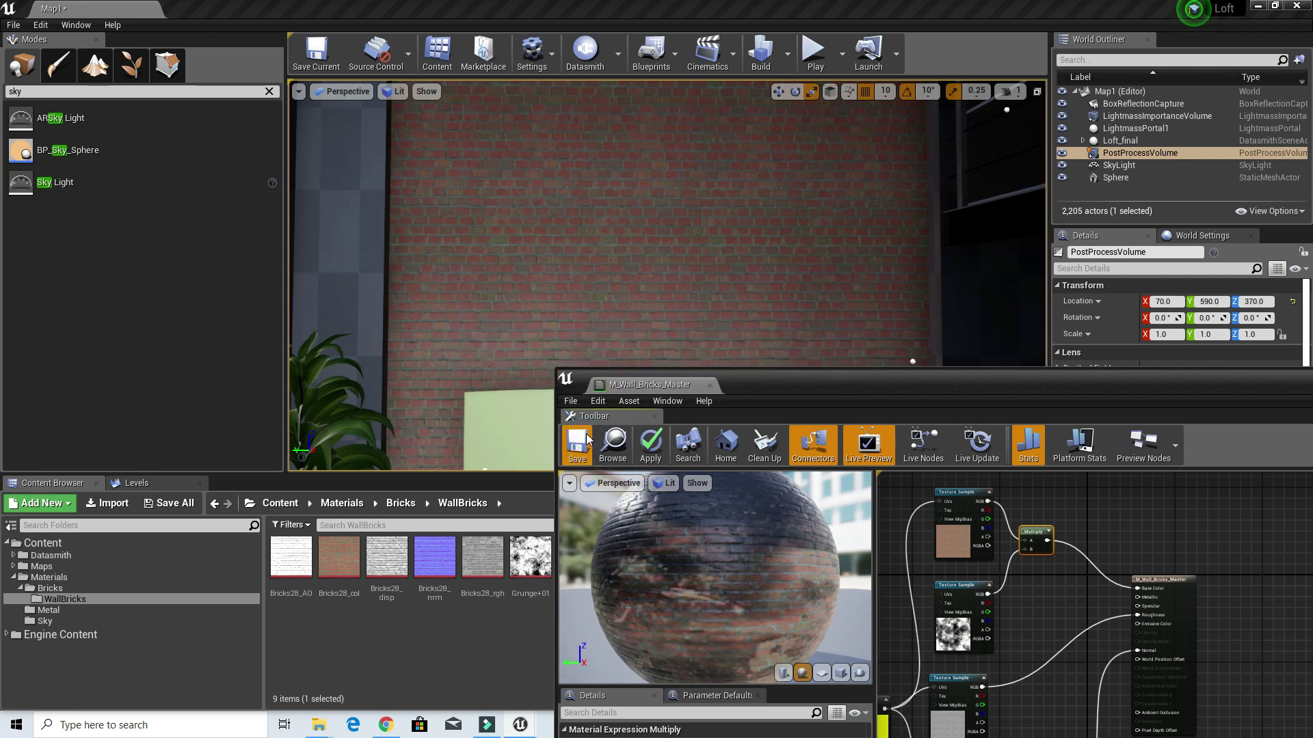
click(587, 439)
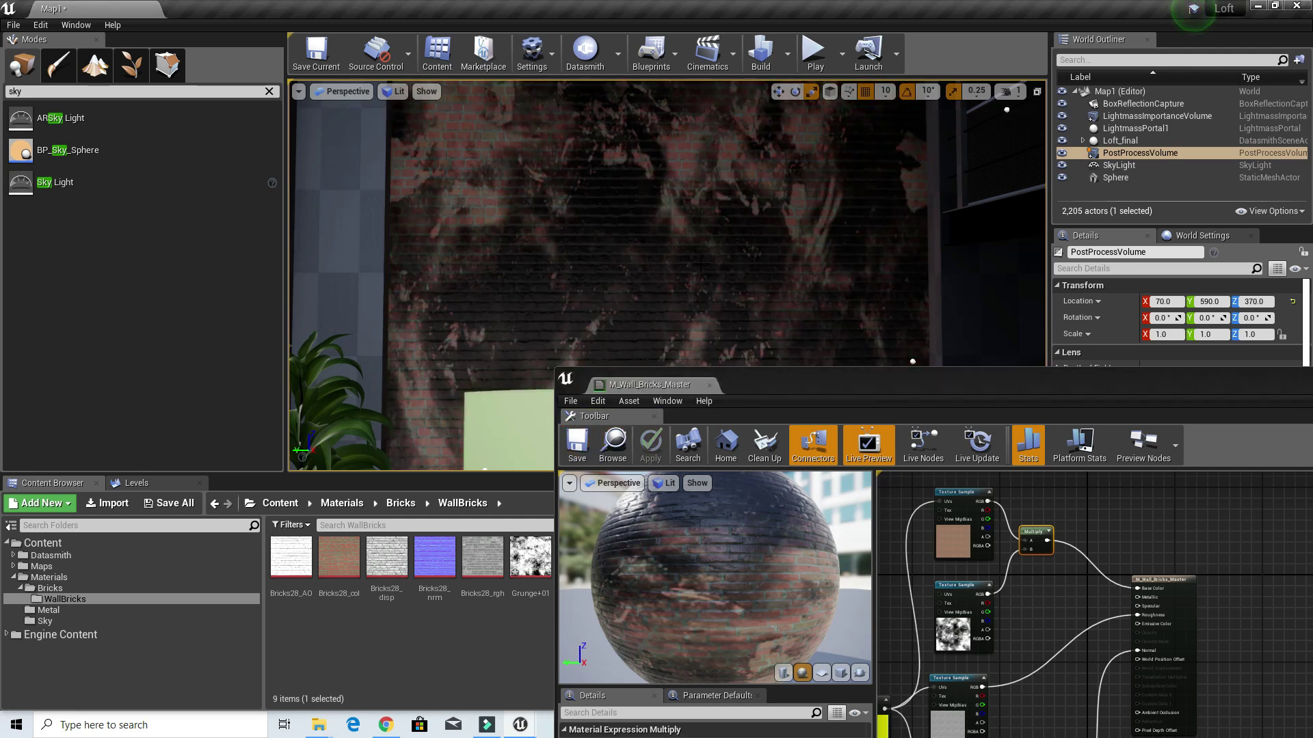
Add a Linear Interpolate node and place it below the Multiply node.
scroll(701, 266, down, 5)
scroll(929, 512, up, 3)
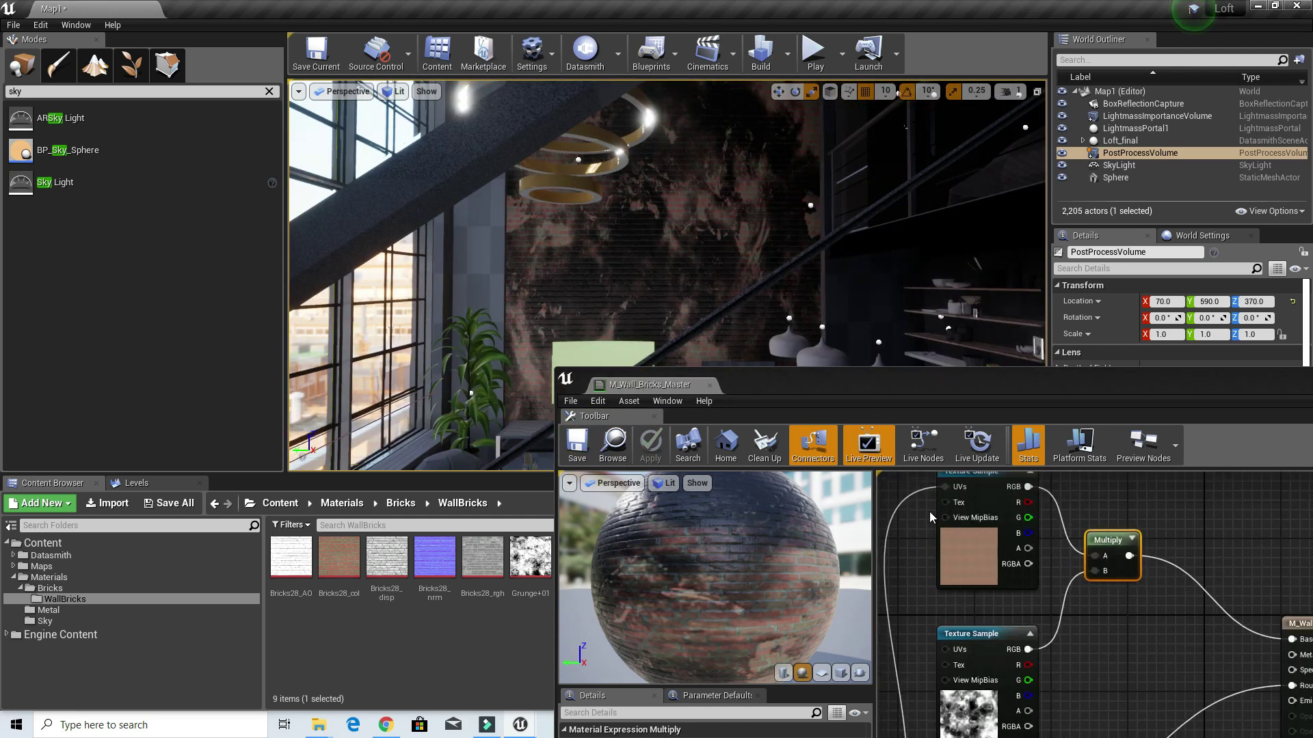
drag(1031, 397, 777, 290)
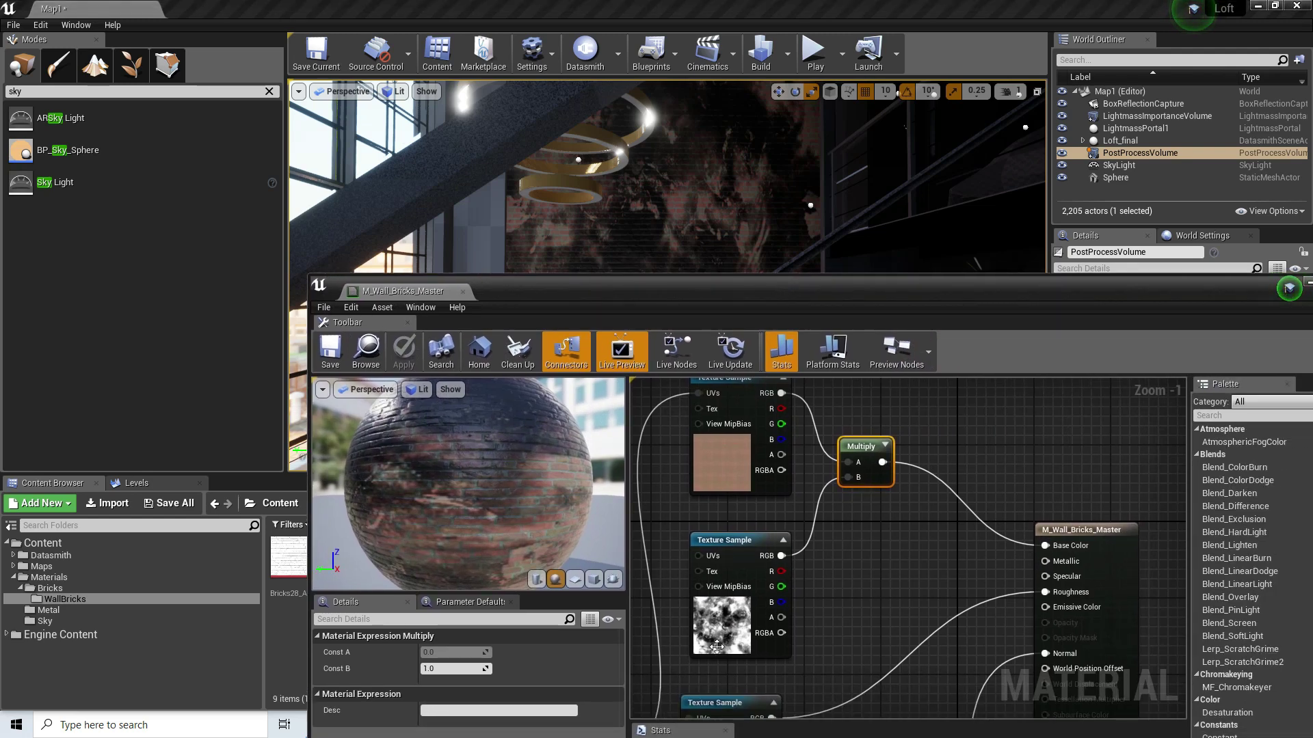
drag(862, 448, 917, 448)
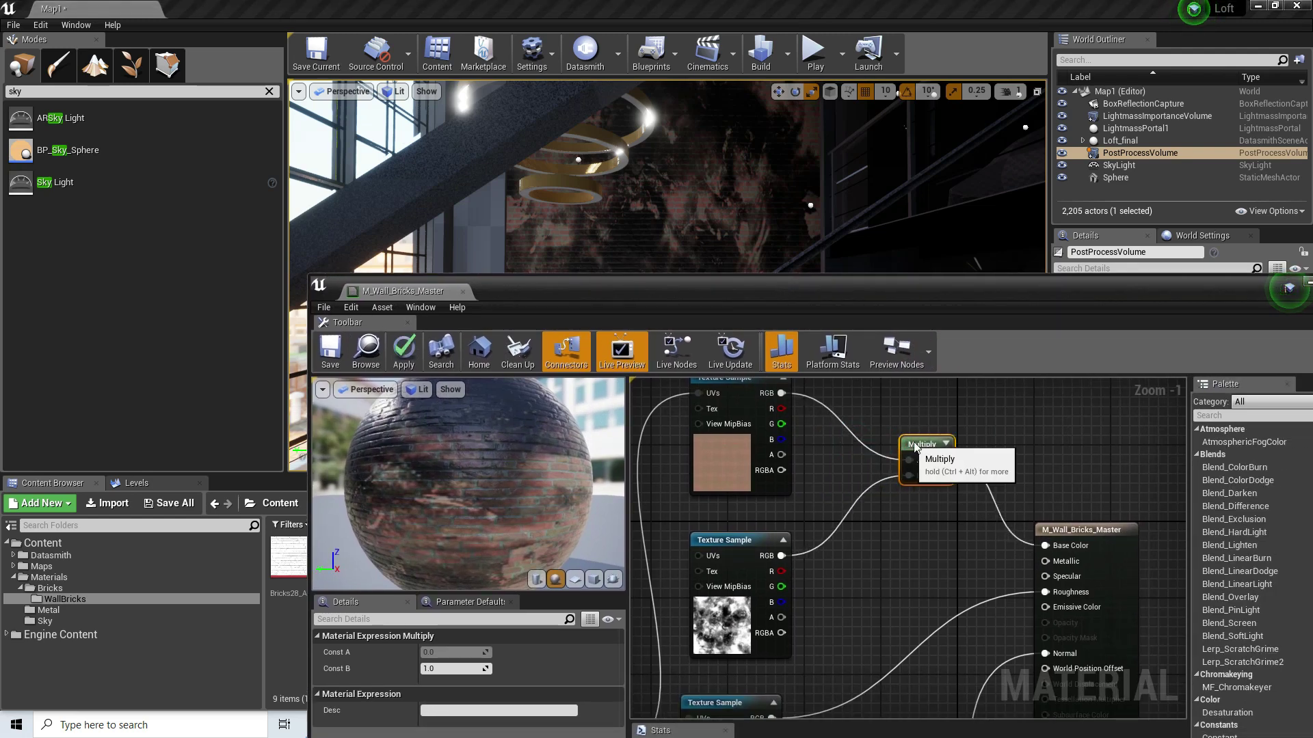
right_click(881, 547)
text(lerp)
key(Return)
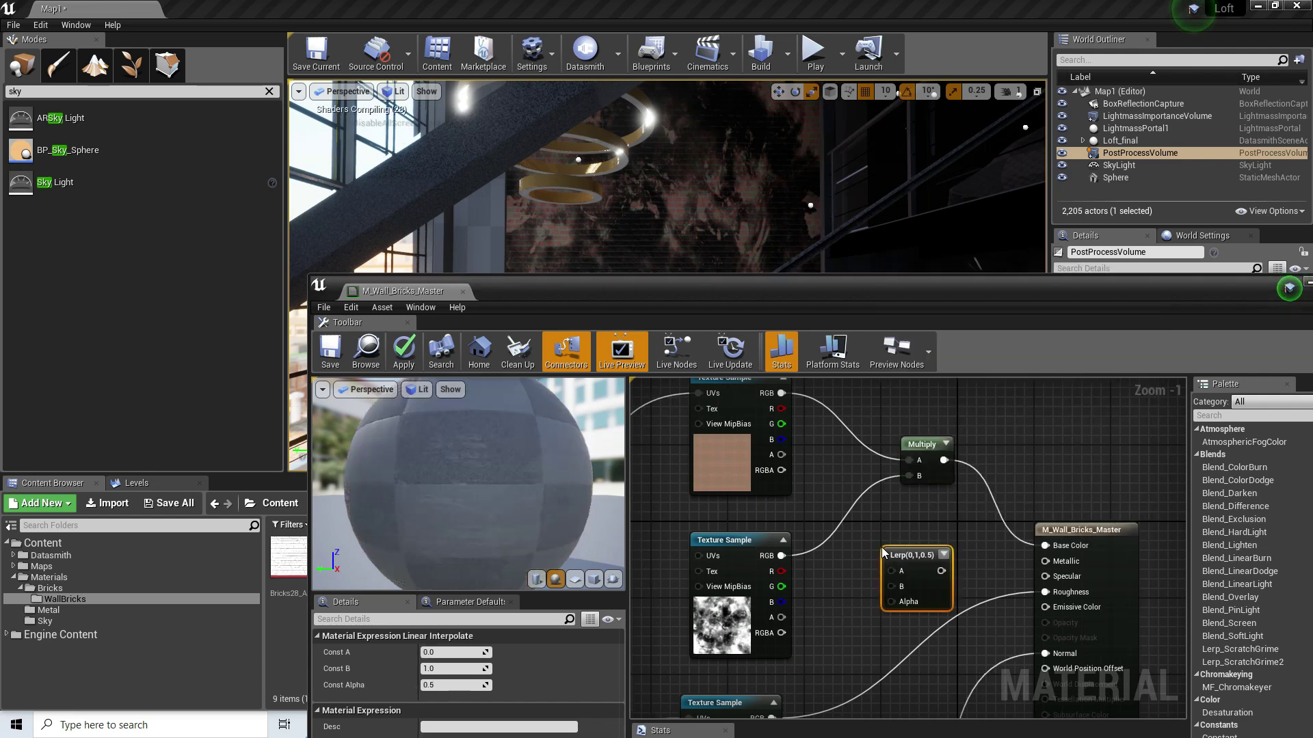
drag(908, 551, 908, 507)
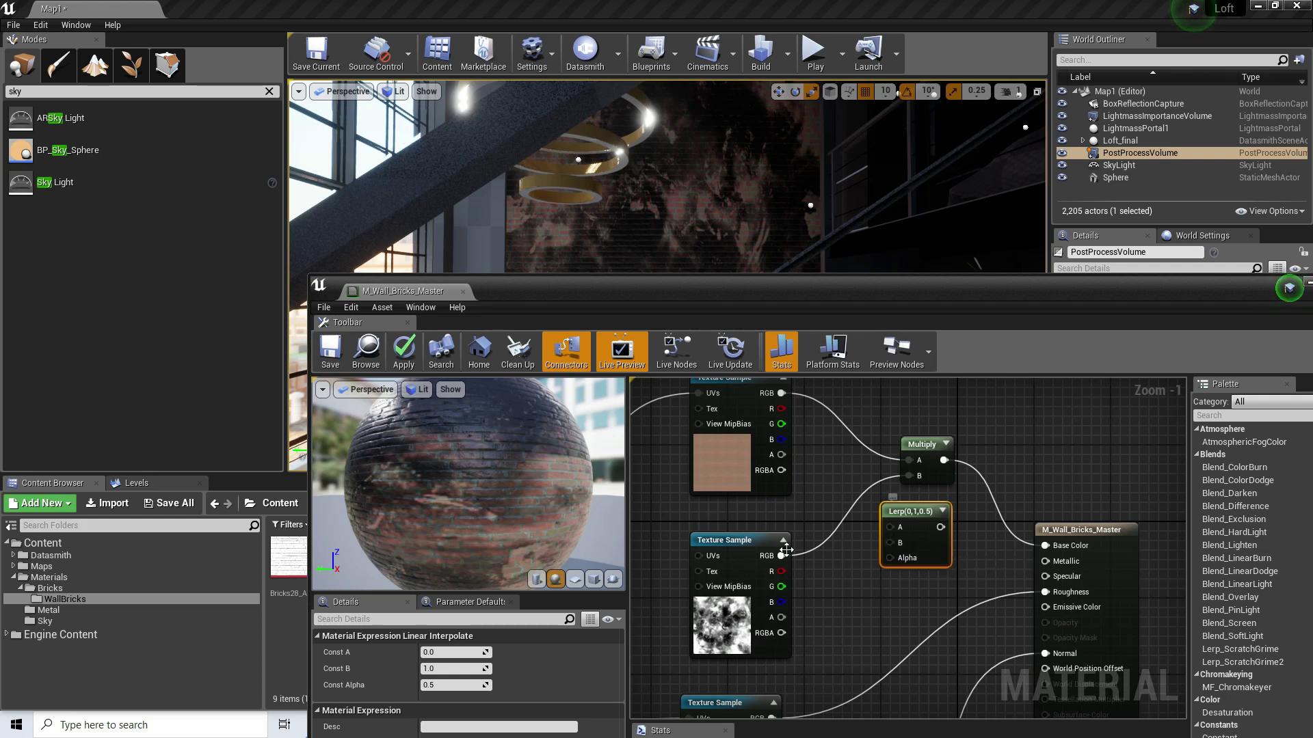
Move the brick colour texture node higher in the graph to free space above the grunge texture.
scroll(854, 429, down, 1)
right_drag(855, 428, 887, 476)
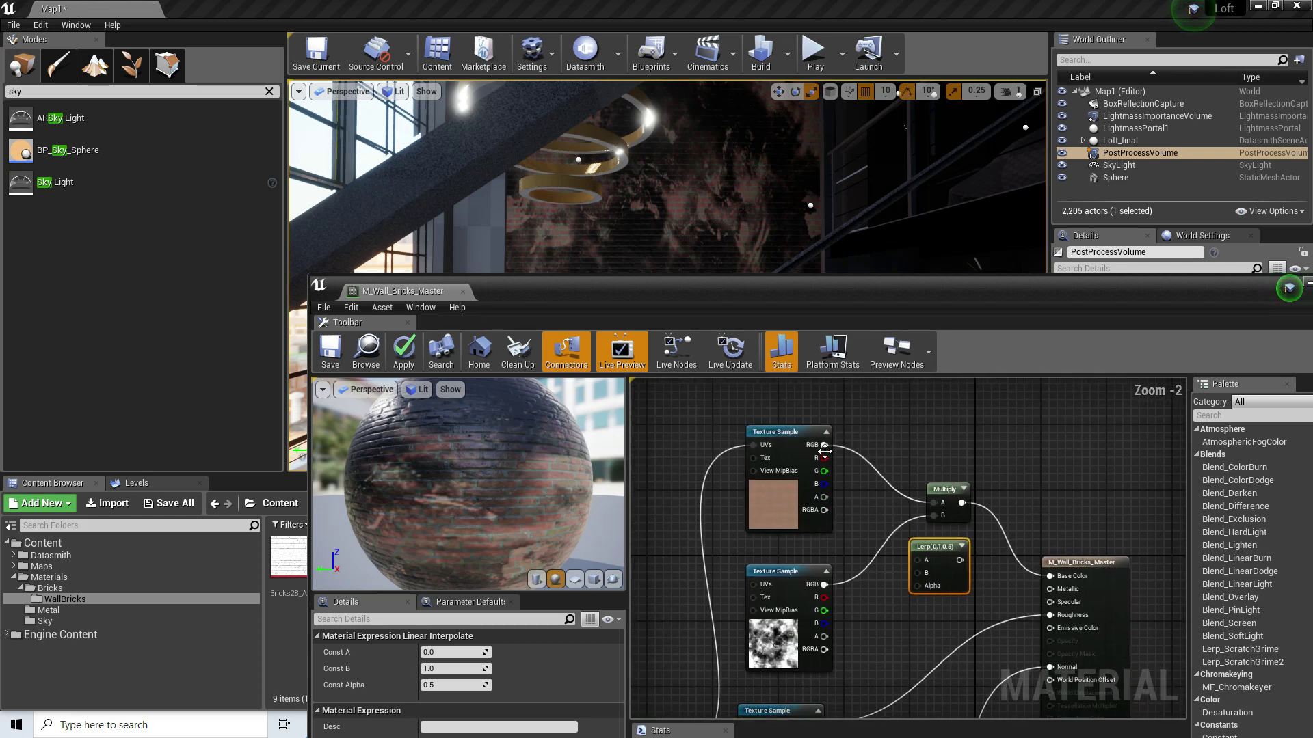
drag(786, 432, 785, 386)
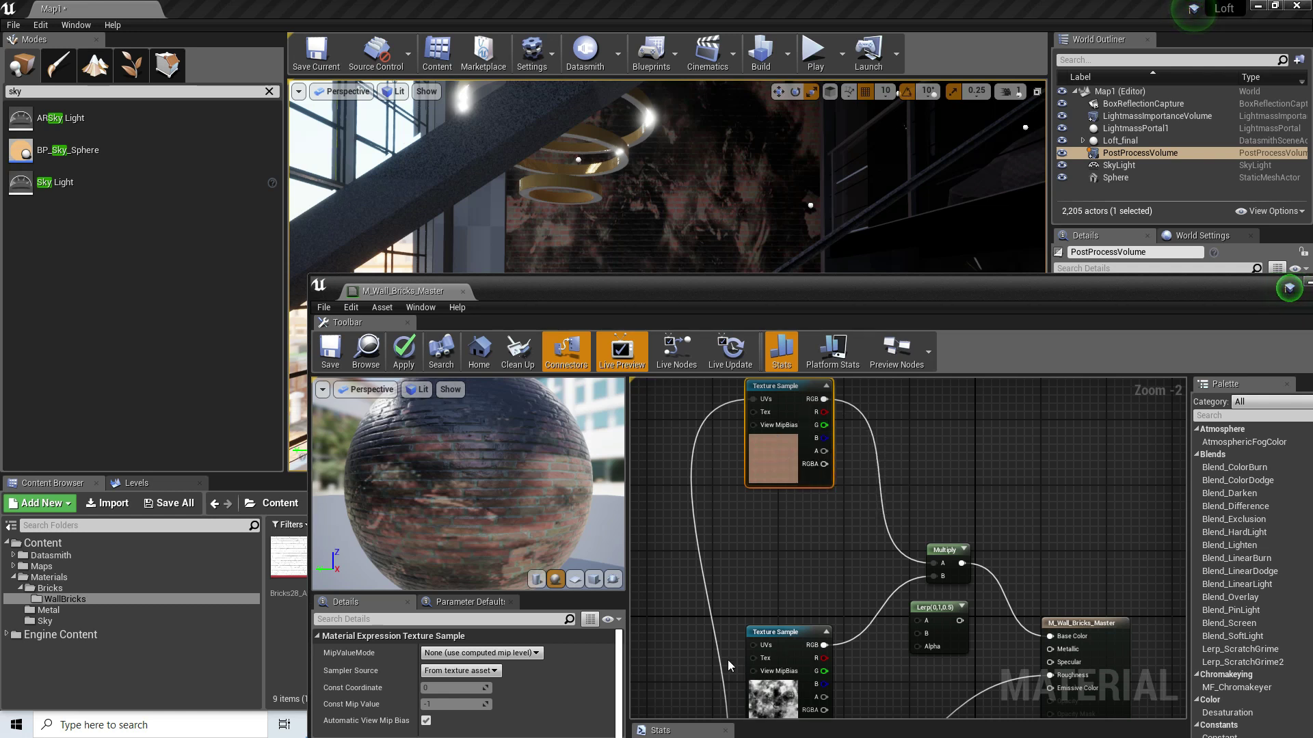
drag(823, 399, 877, 425)
text(mul)
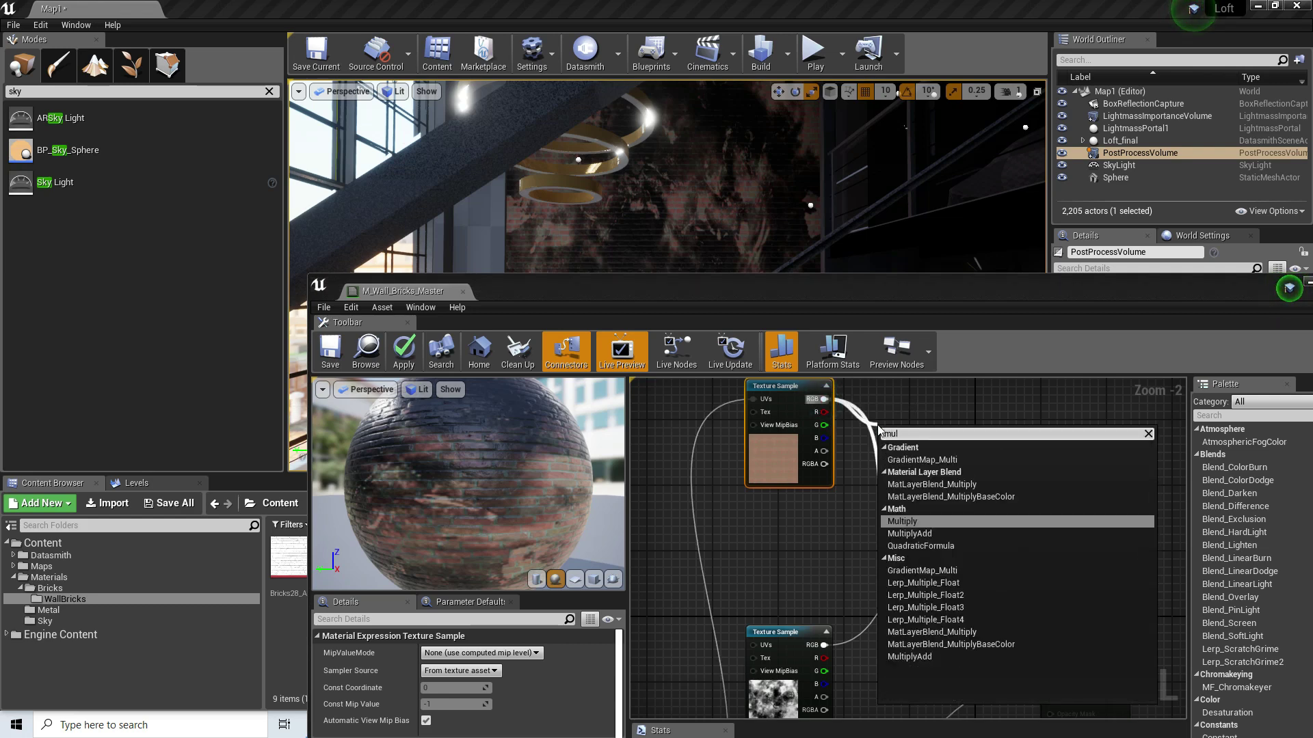
click(1007, 398)
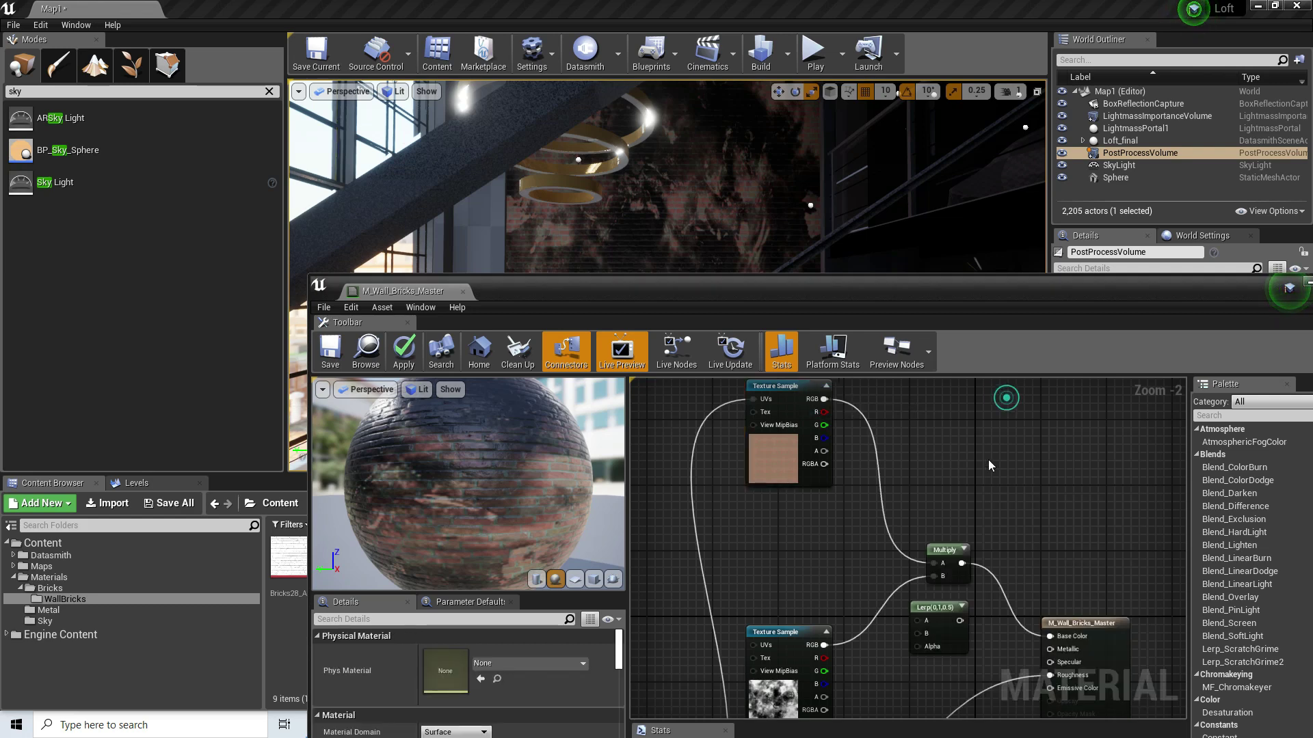
Delete the Multiply node combining brick and grunge, and feed the brick colour's RGB into input A of a new Multiply node.
click(946, 553)
key(Delete)
click(793, 440)
drag(824, 399, 884, 447)
text(mult)
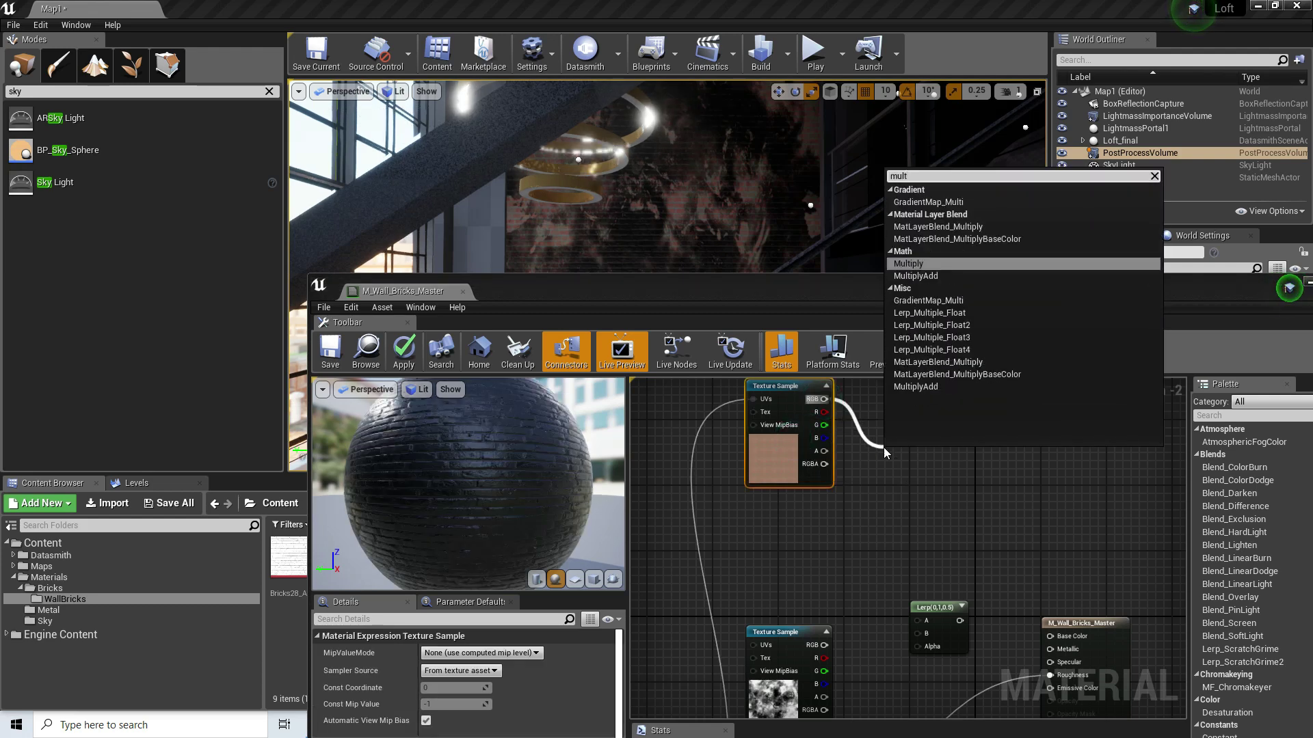
key(Return)
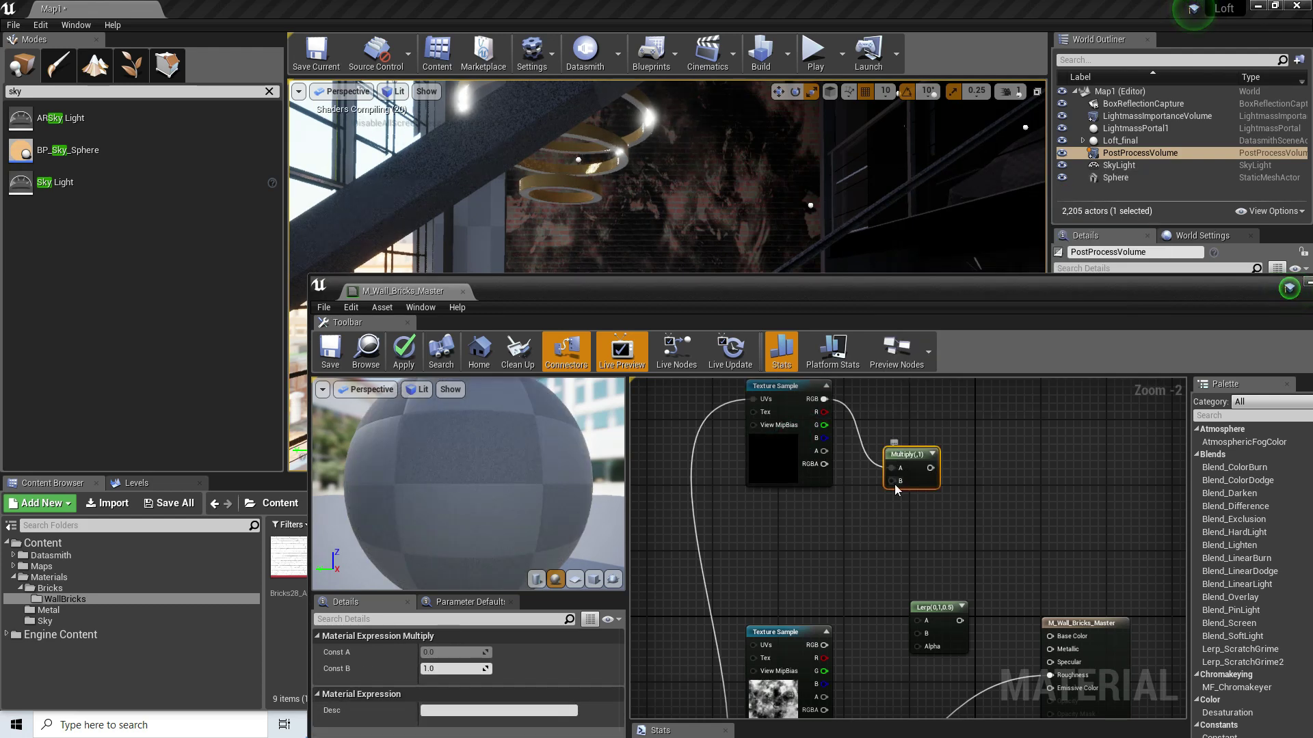
Add a Constant3Vector node and connect it to input B of the brick colour's Multiply node.
right_click(826, 531)
text(cons)
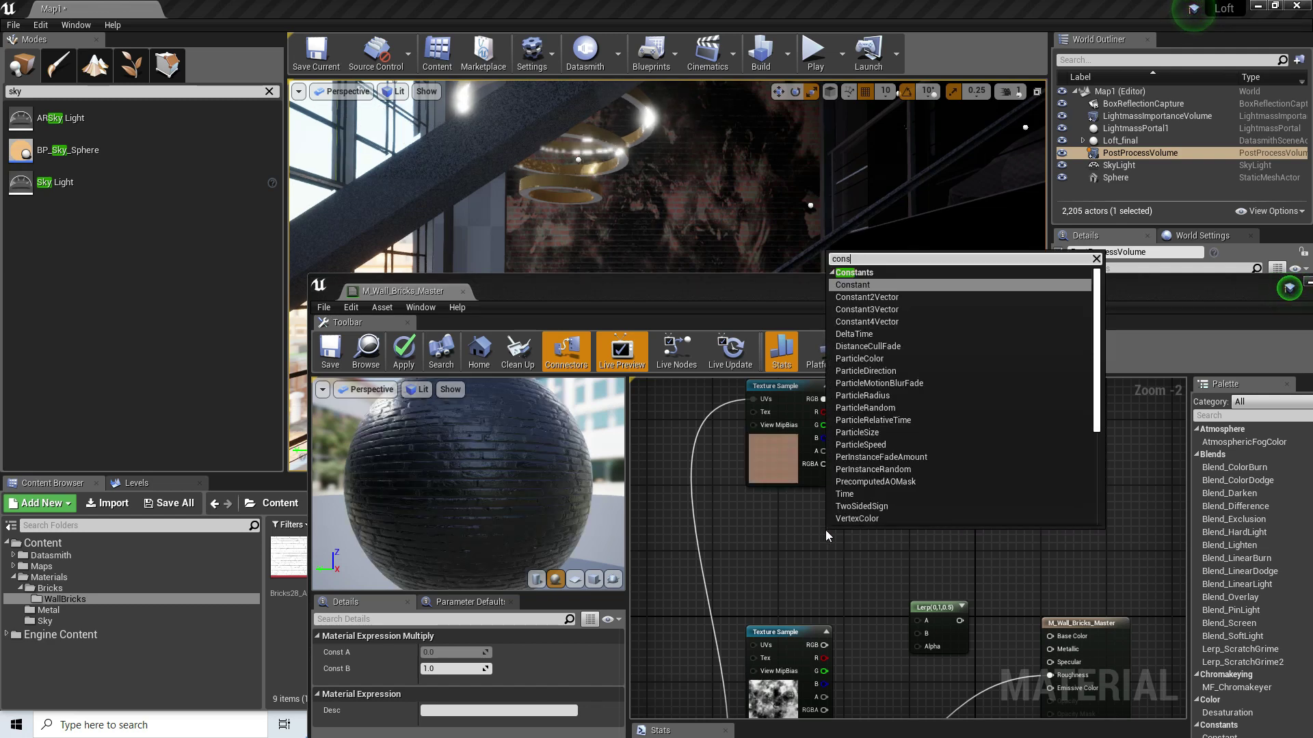
text(tant3)
key(Return)
drag(843, 544, 892, 481)
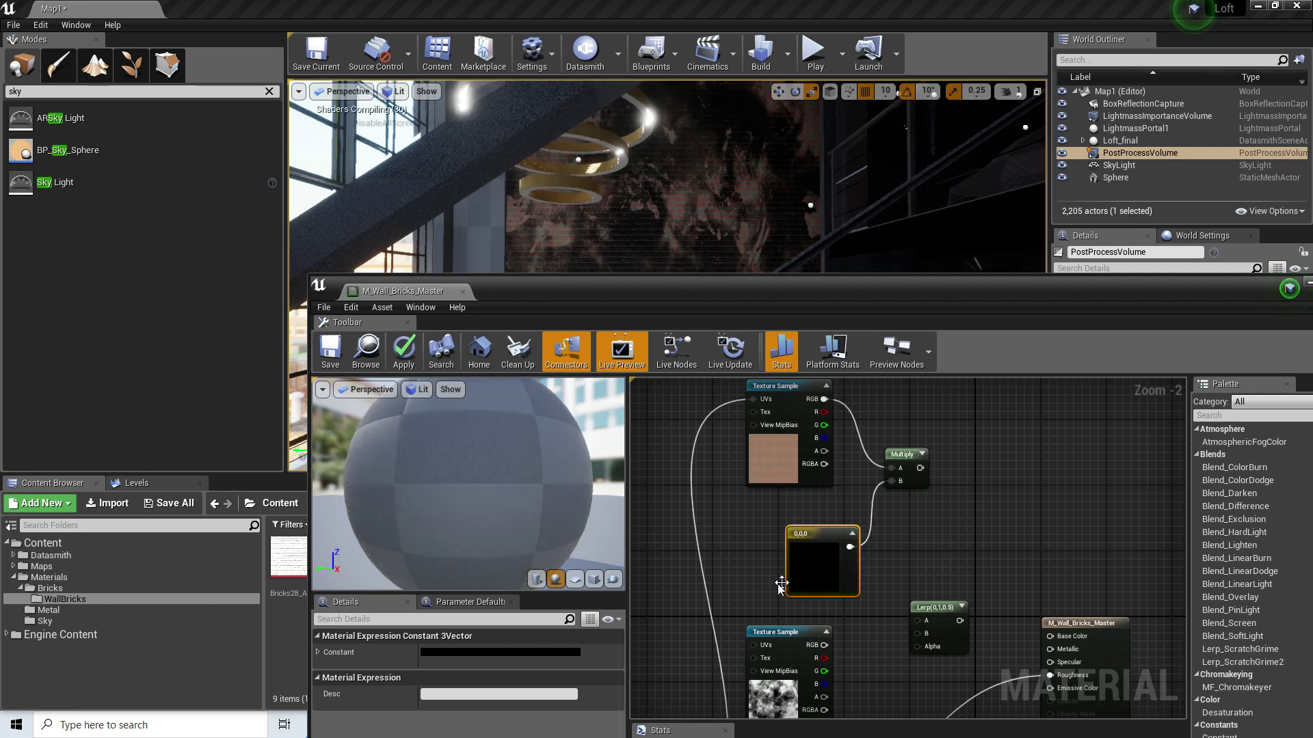
Set the Constant3Vector's colour to light pink (1.0, 0.546875, 0.546875) and move the node just below the brick colour texture.
double_click(799, 558)
click(978, 442)
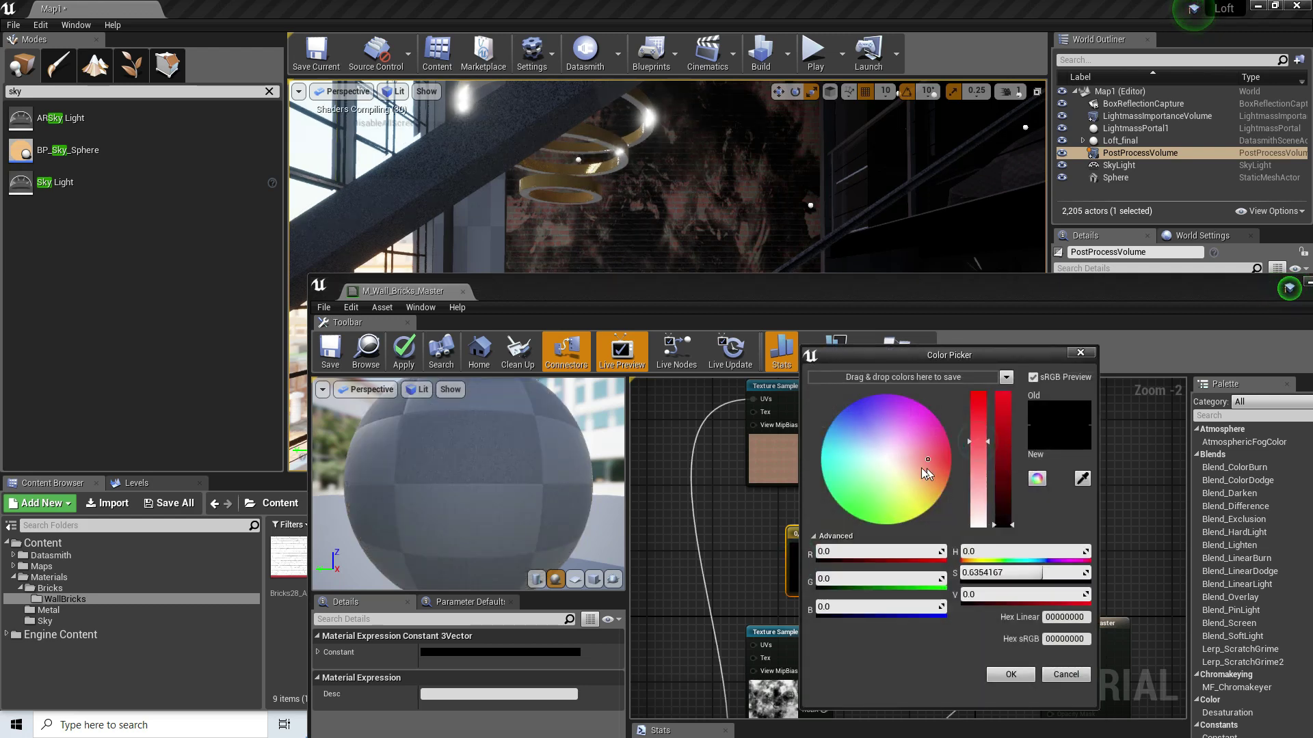
click(1003, 395)
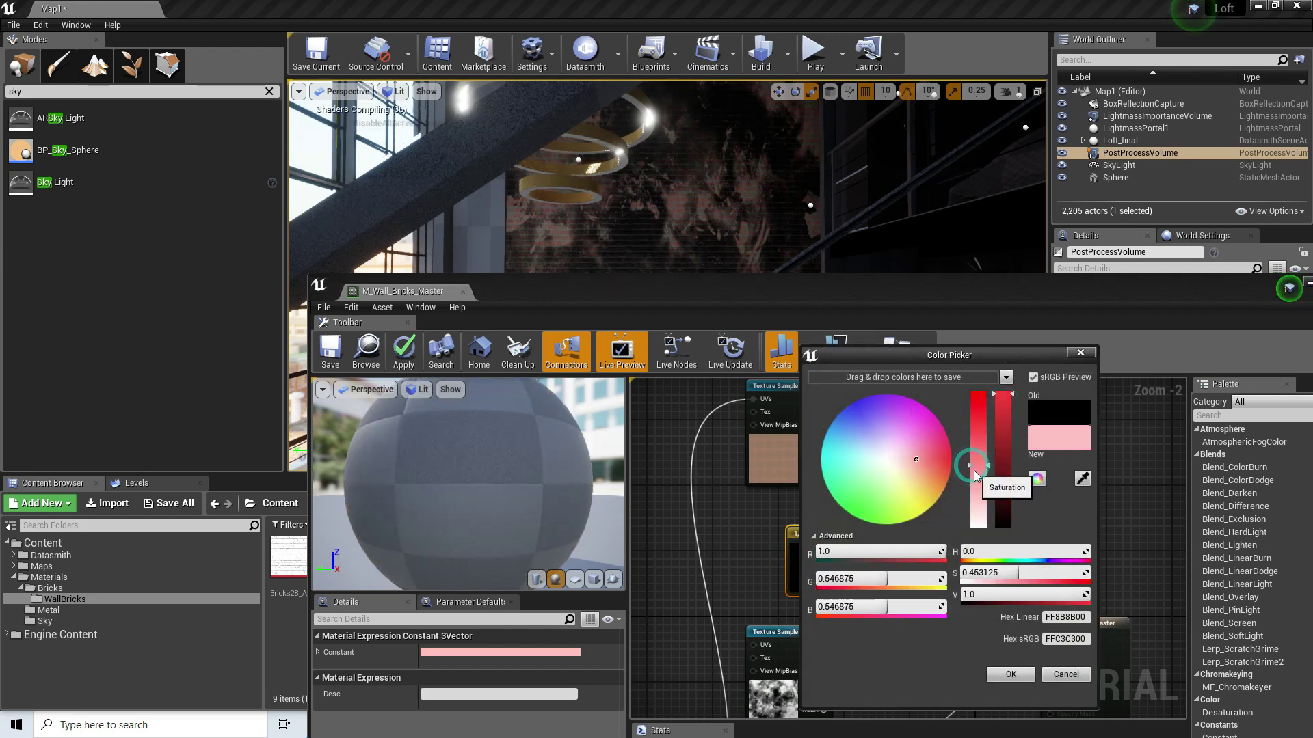
click(1011, 674)
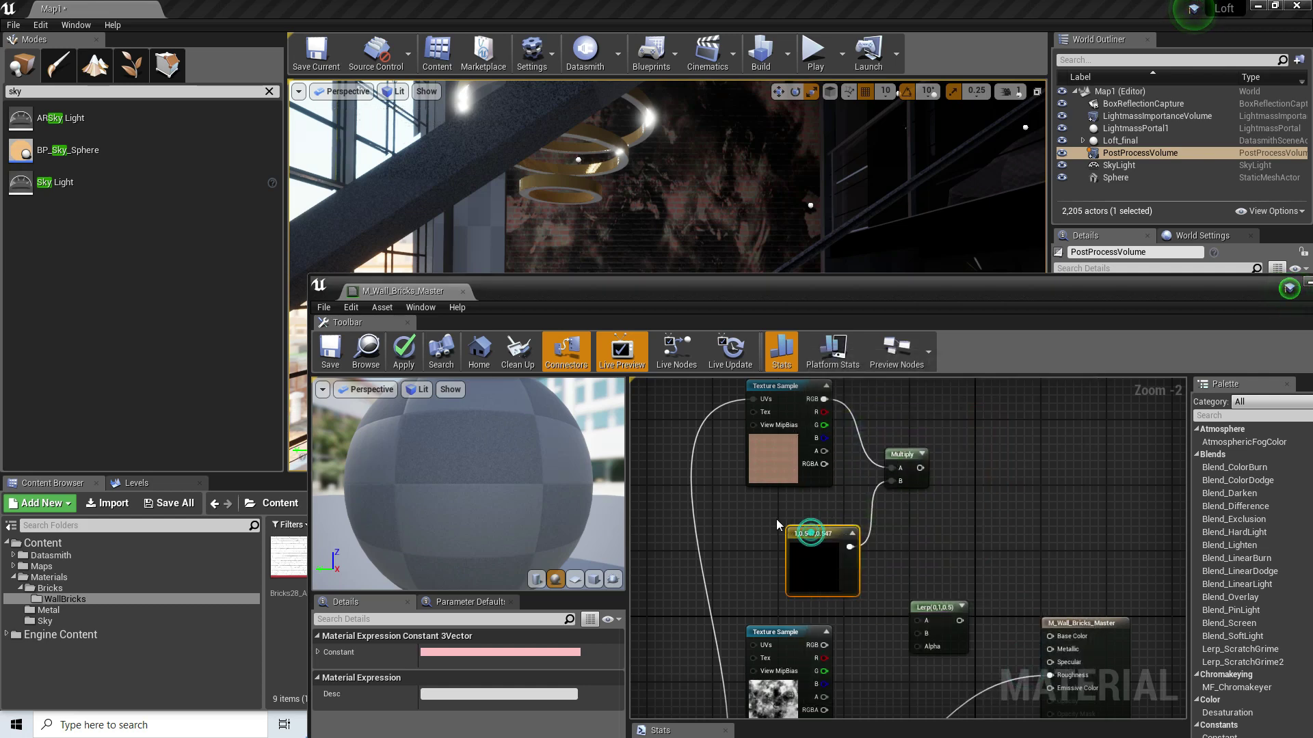
drag(828, 532, 794, 515)
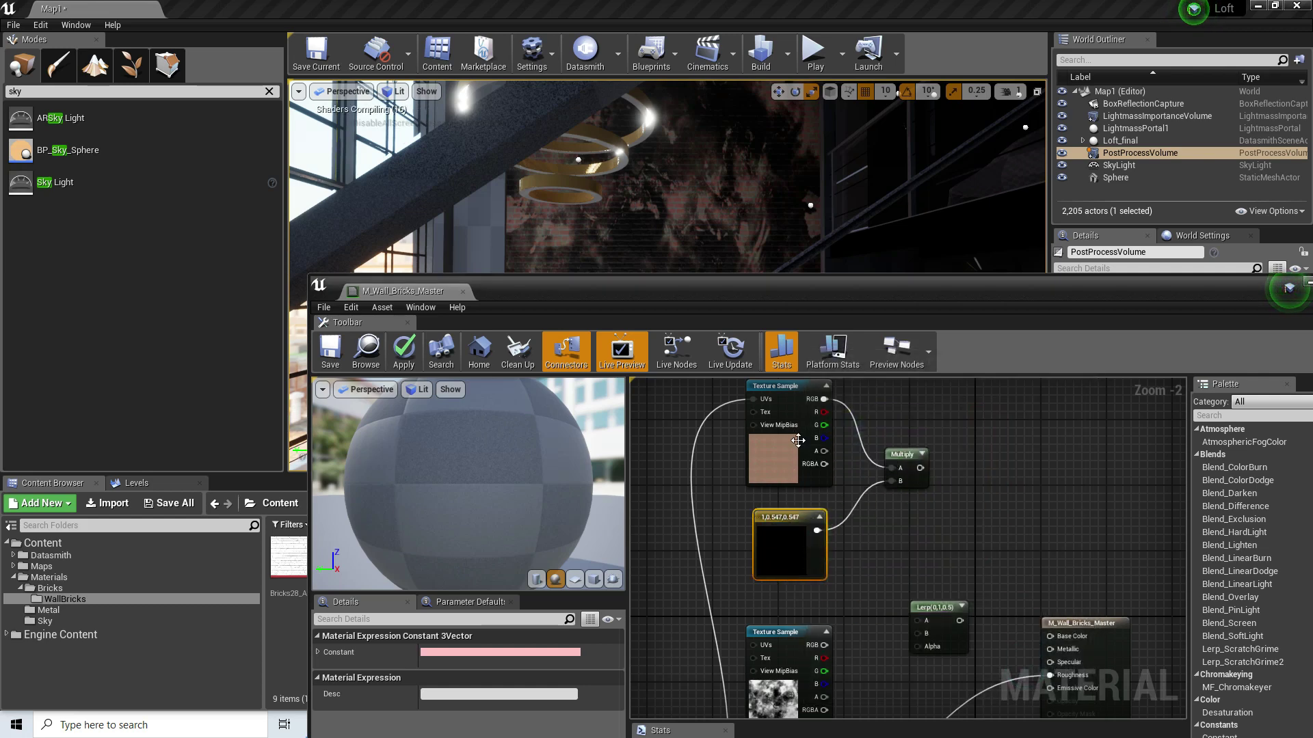
Connect the brick colour's RGB to Lerp A, the Multiply to B and the grunge RGB to Alpha, and feed the Lerp into Base Color.
click(922, 454)
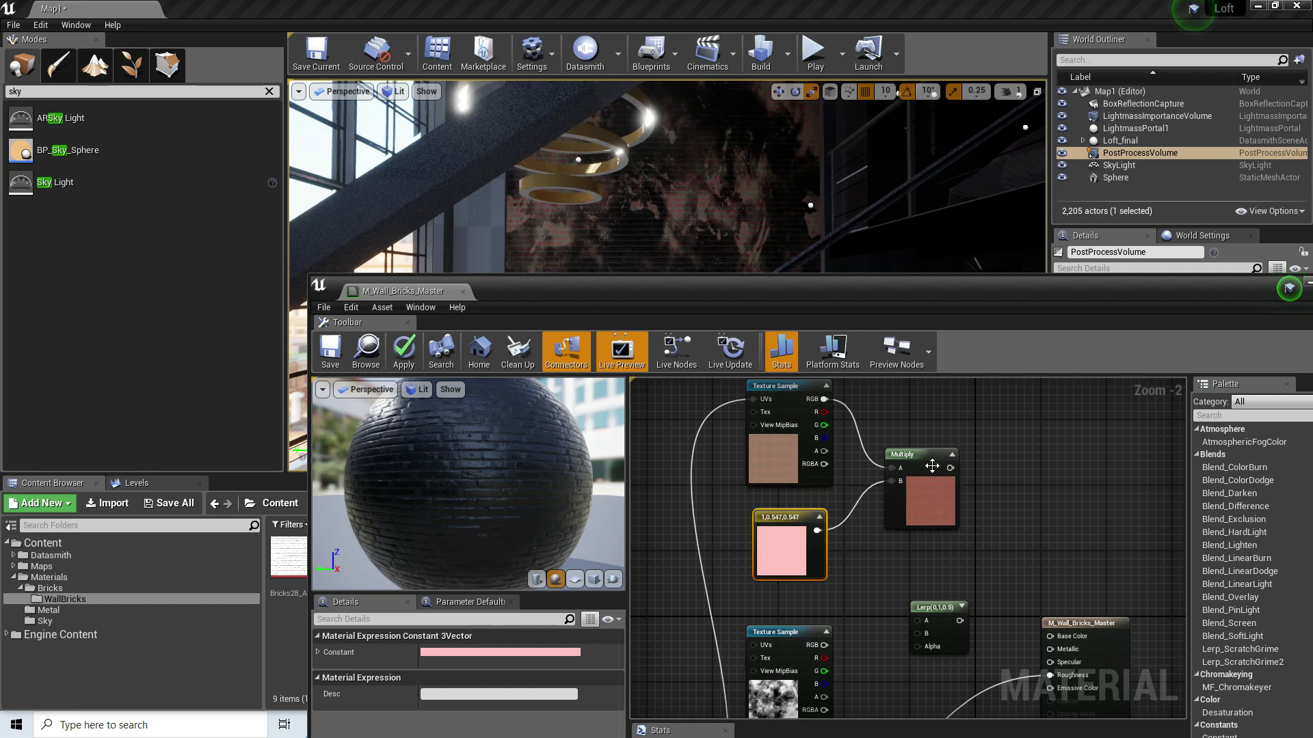
drag(949, 467, 992, 600)
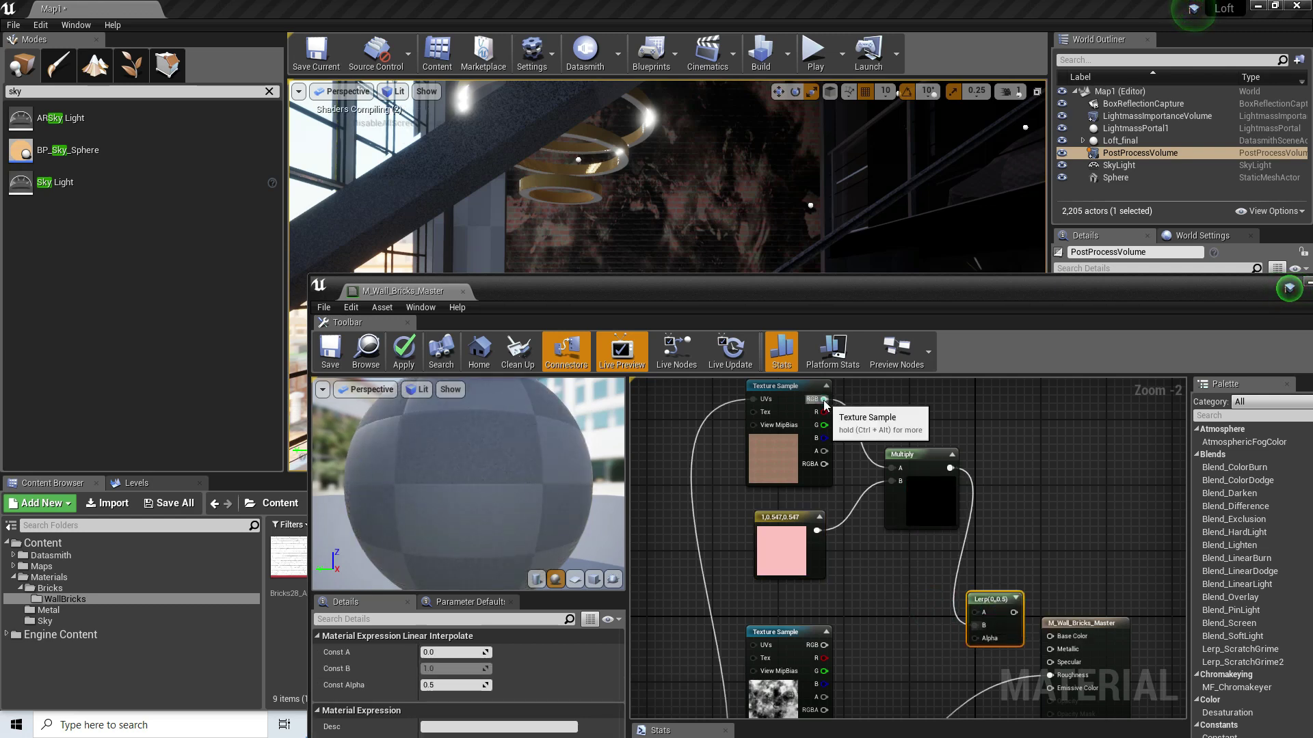
drag(824, 400, 977, 624)
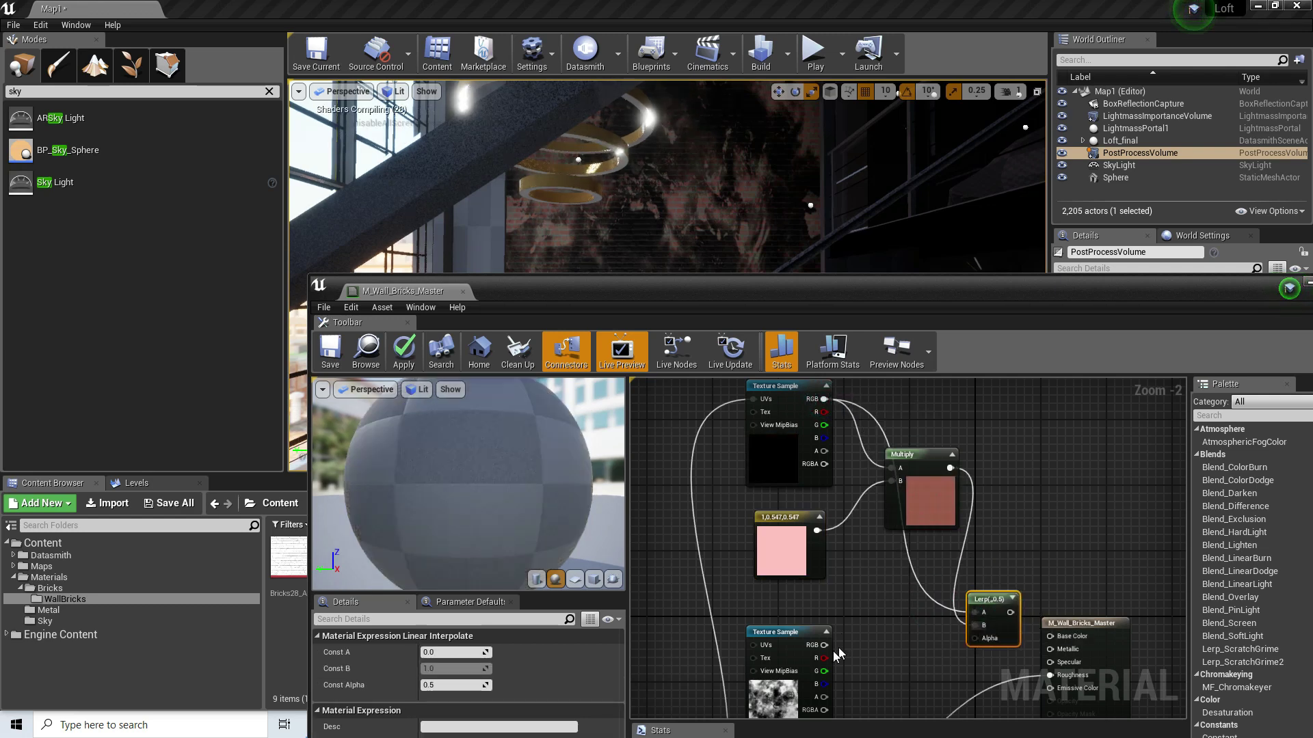
drag(824, 645, 1049, 636)
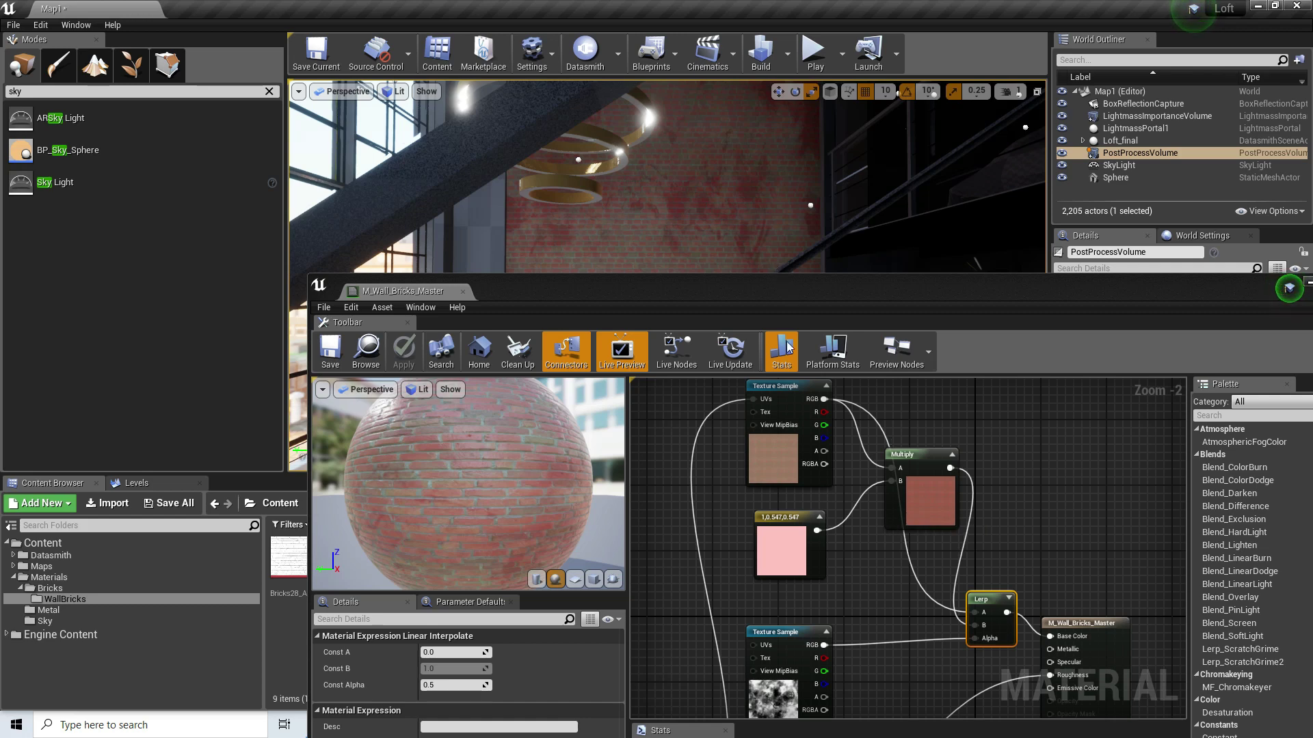
Minimize the material editor and examine the blended brick colours on the wall behind the ring chandelier.
right_click(733, 215)
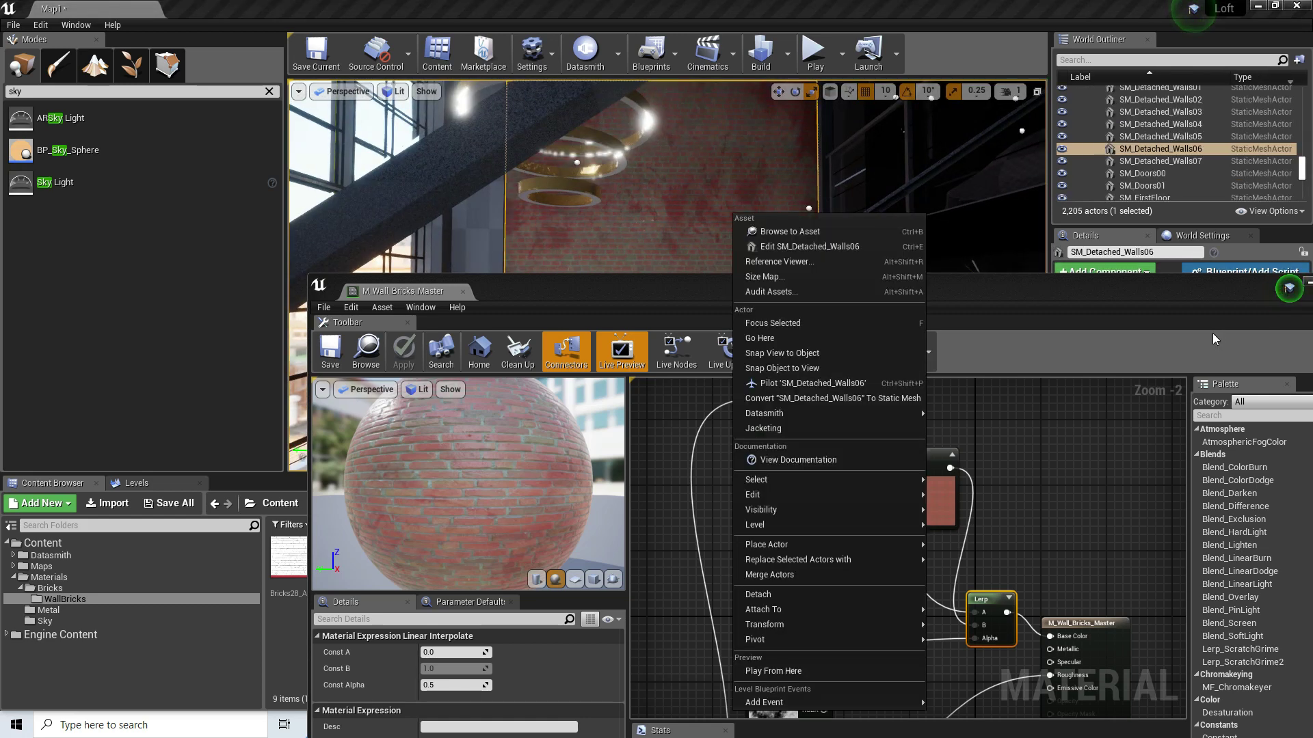
click(1188, 287)
drag(1258, 295, 1059, 328)
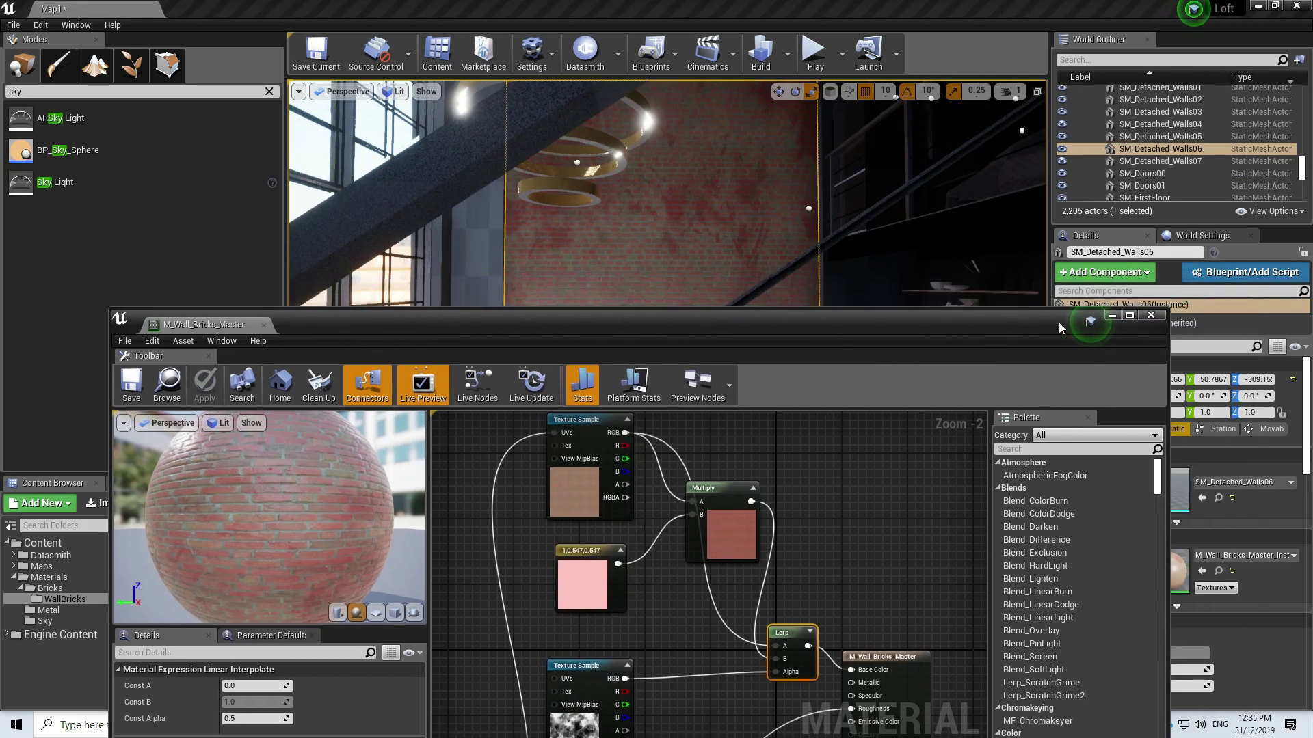
click(1111, 316)
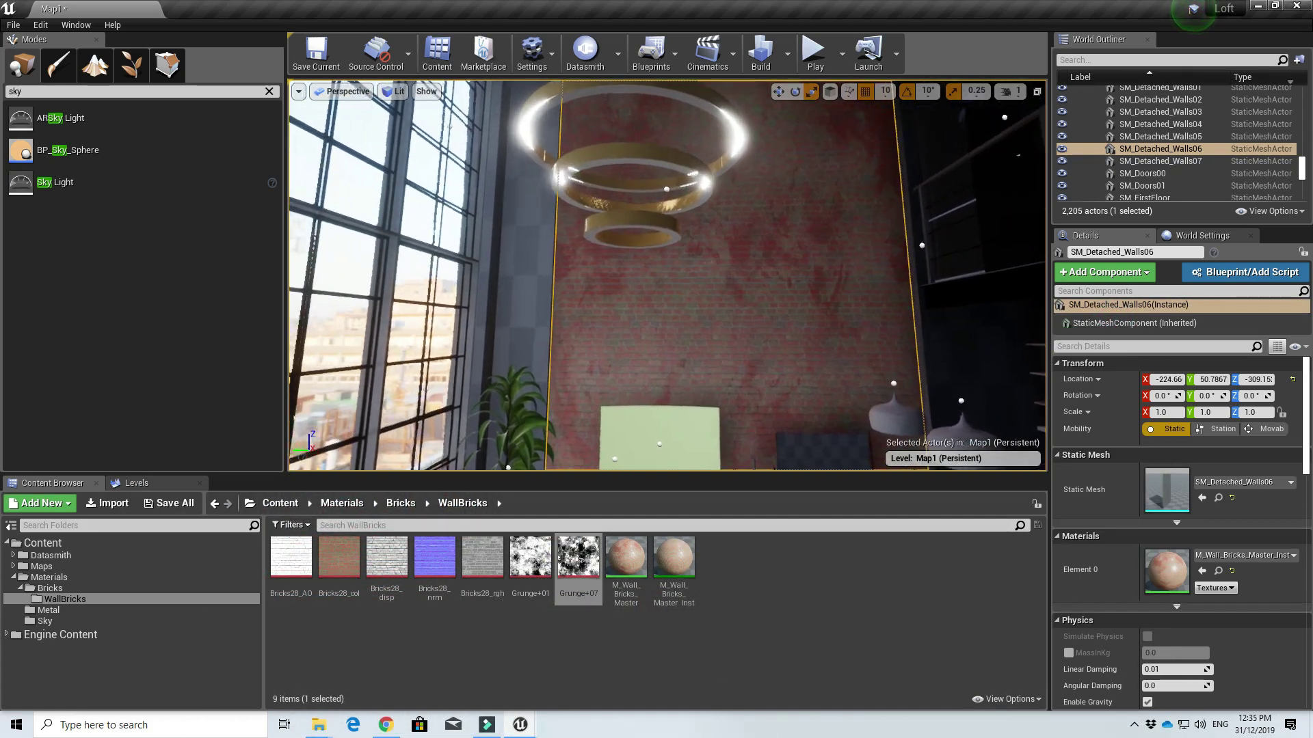
mouse_move(667, 275)
right_down()
mouse_move(667, 239)
mouse_move(693, 205)
mouse_move(666, 274)
right_up()
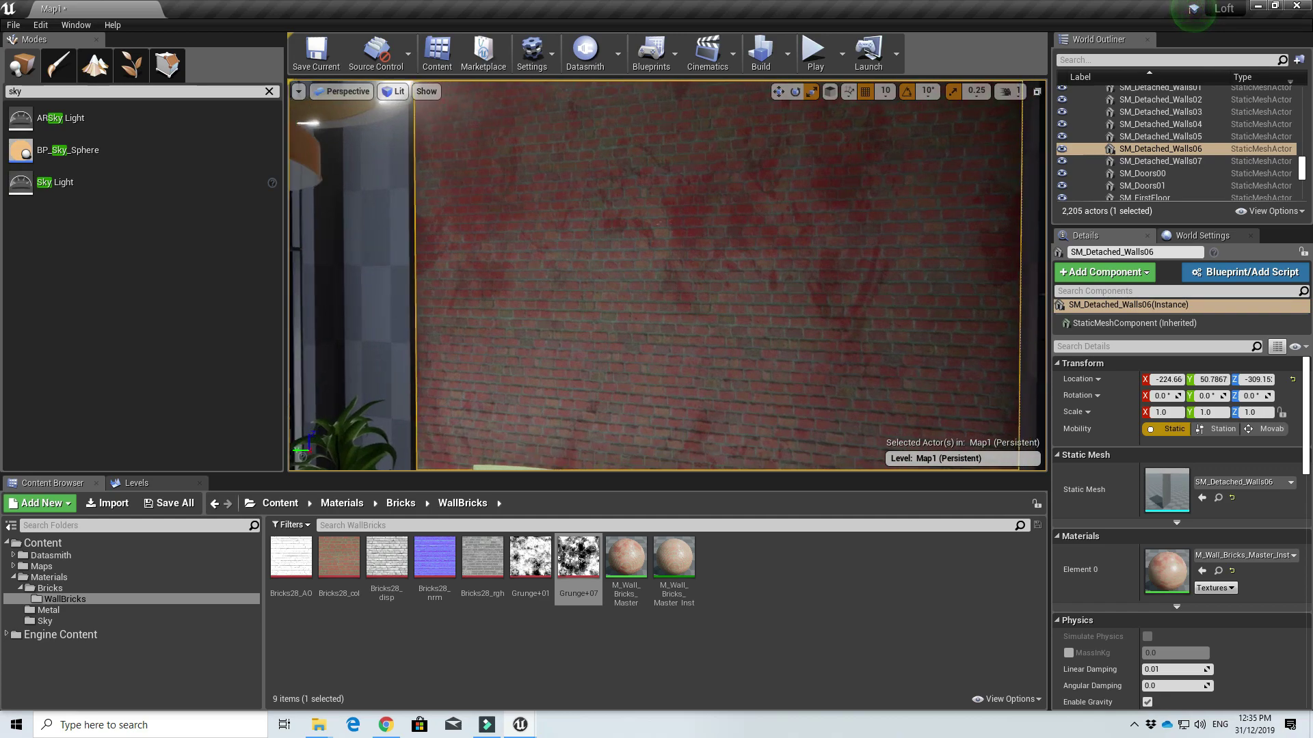
right_drag(797, 273, 798, 273)
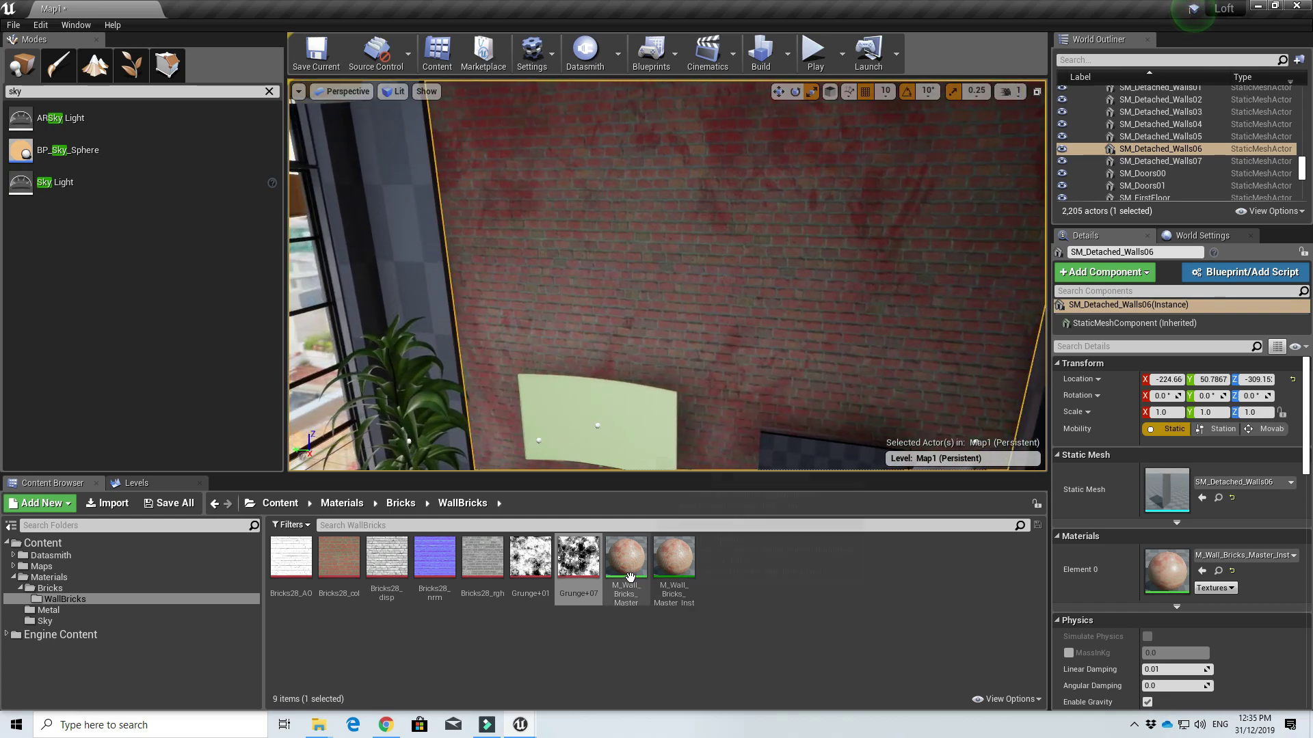
Reopen M_Wall_Bricks_Master, soften the tint constant by setting its saturation to about 0.24, and save the material.
double_click(630, 578)
double_click(575, 578)
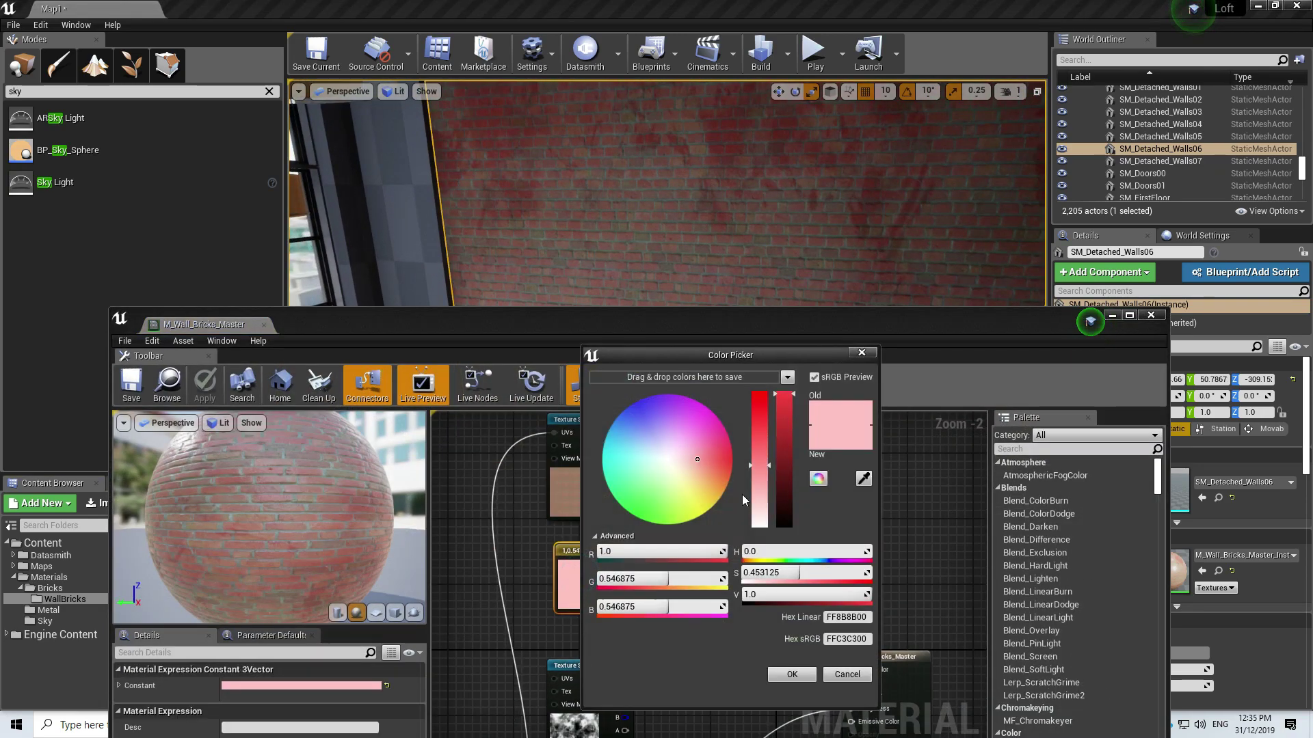
drag(755, 472, 758, 494)
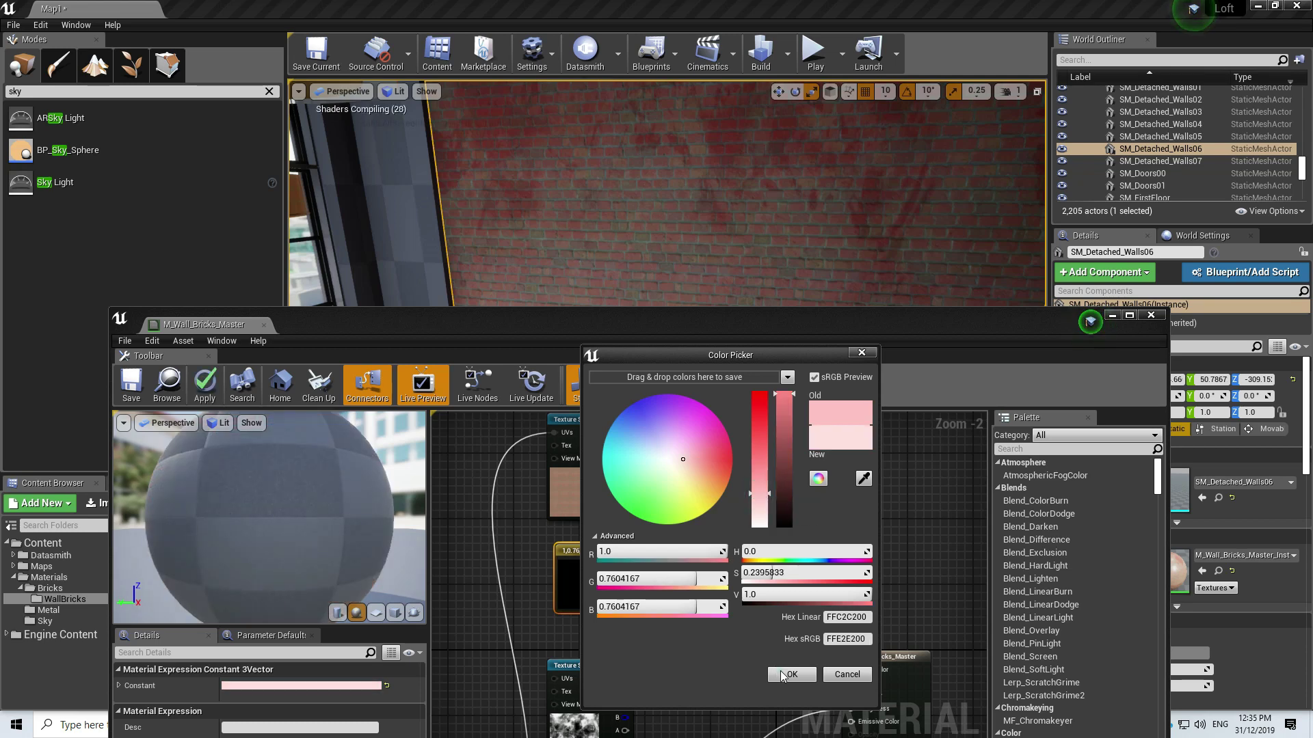
click(787, 675)
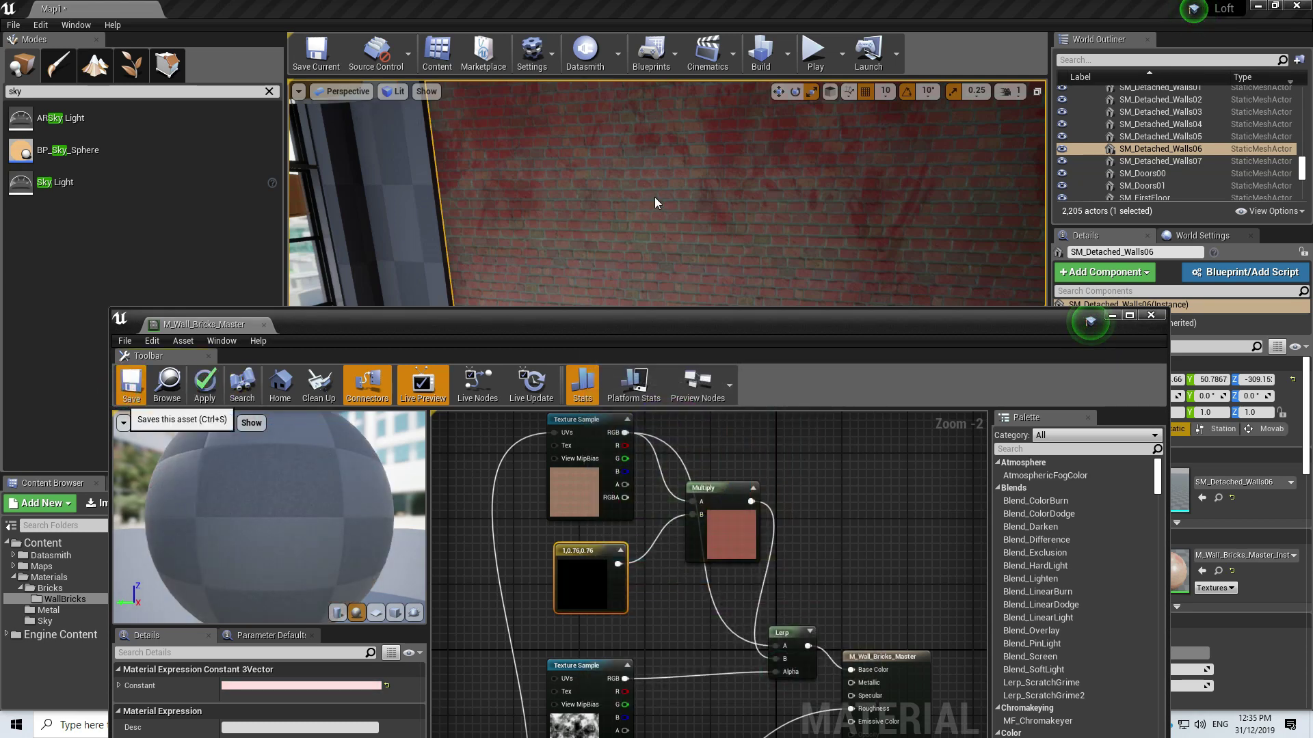
key(ctrl+s)
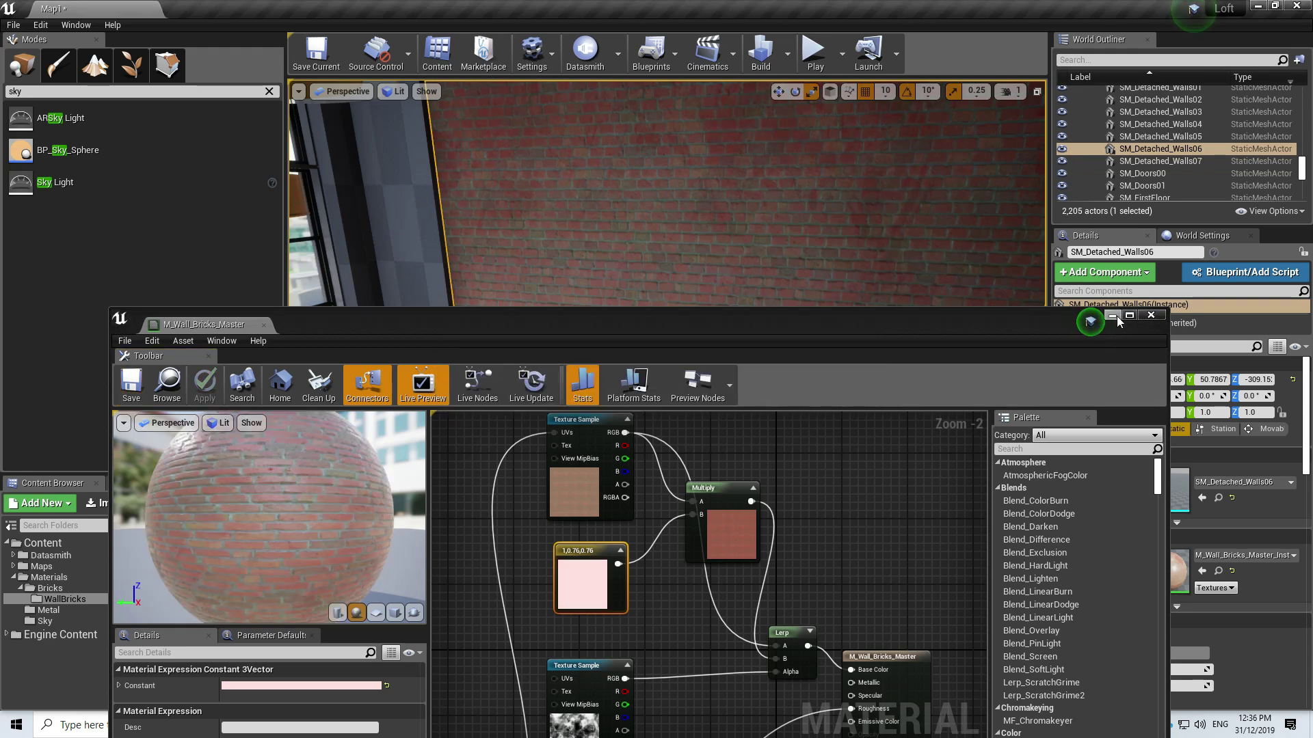
Set the viewport camera speed to 2 and examine the softened tint on the brick wall from several distances.
click(1117, 317)
right_drag(667, 273, 567, 239)
click(1010, 90)
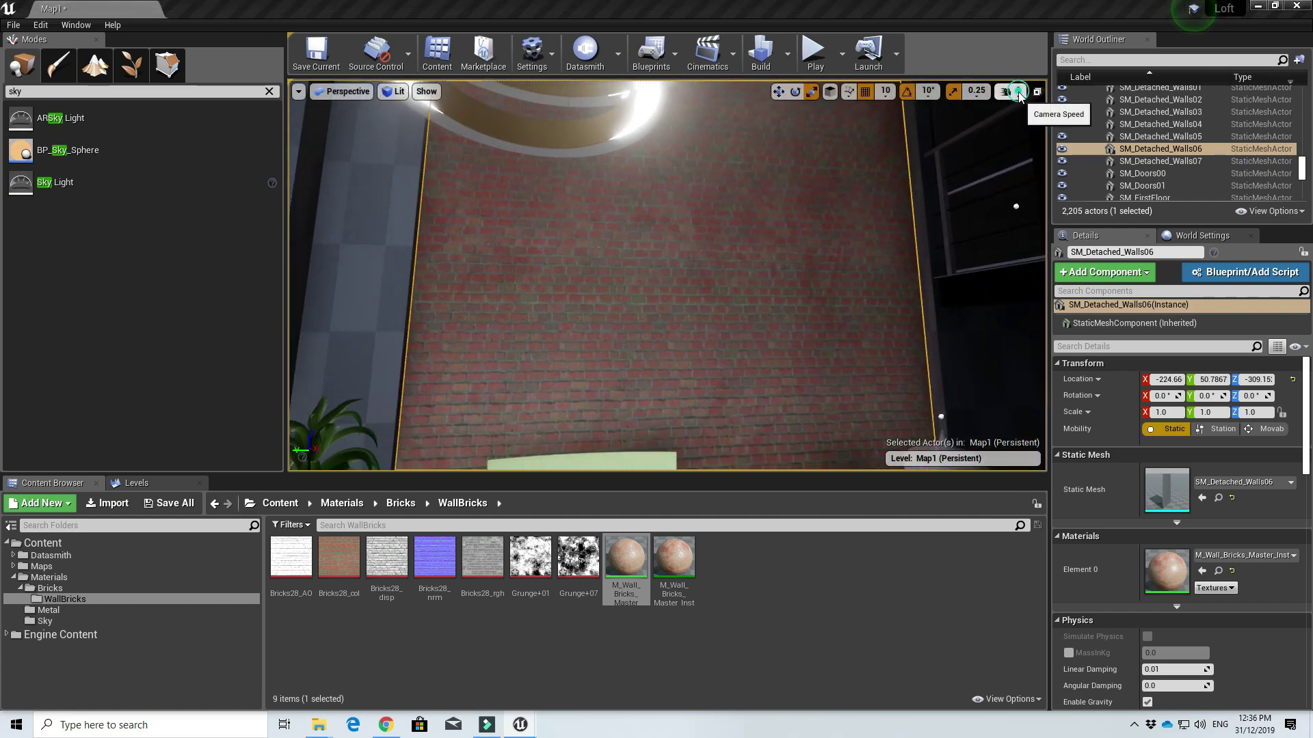
click(1006, 125)
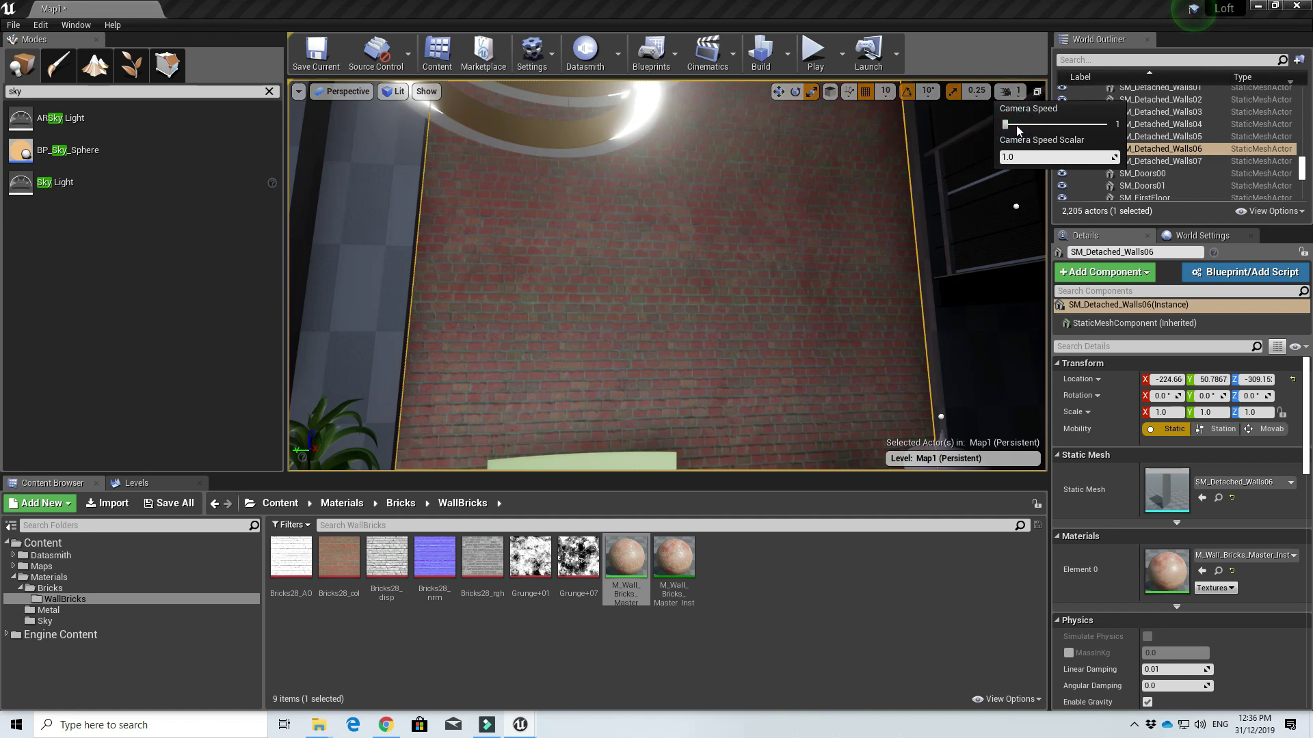
mouse_move(689, 210)
right_down()
mouse_move(694, 297)
mouse_move(689, 210)
right_up()
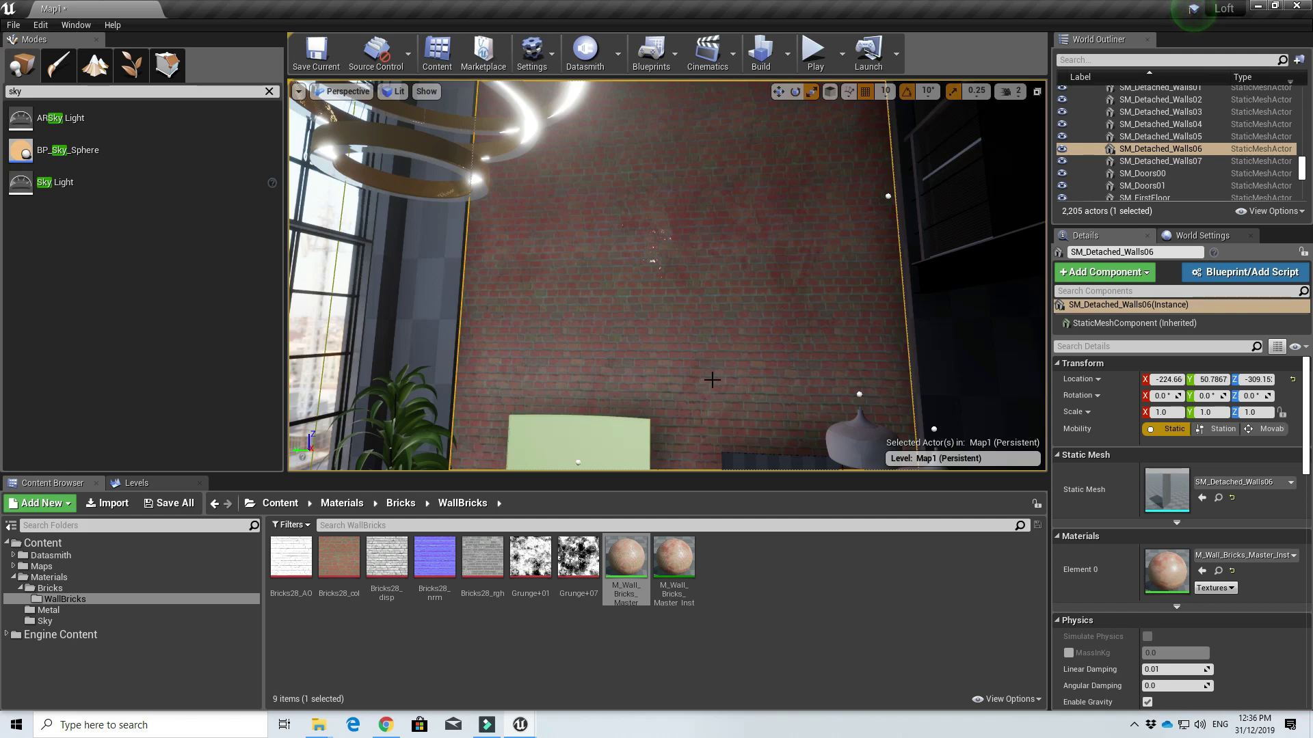
mouse_move(720, 357)
right_down()
mouse_move(719, 314)
mouse_move(720, 344)
right_up()
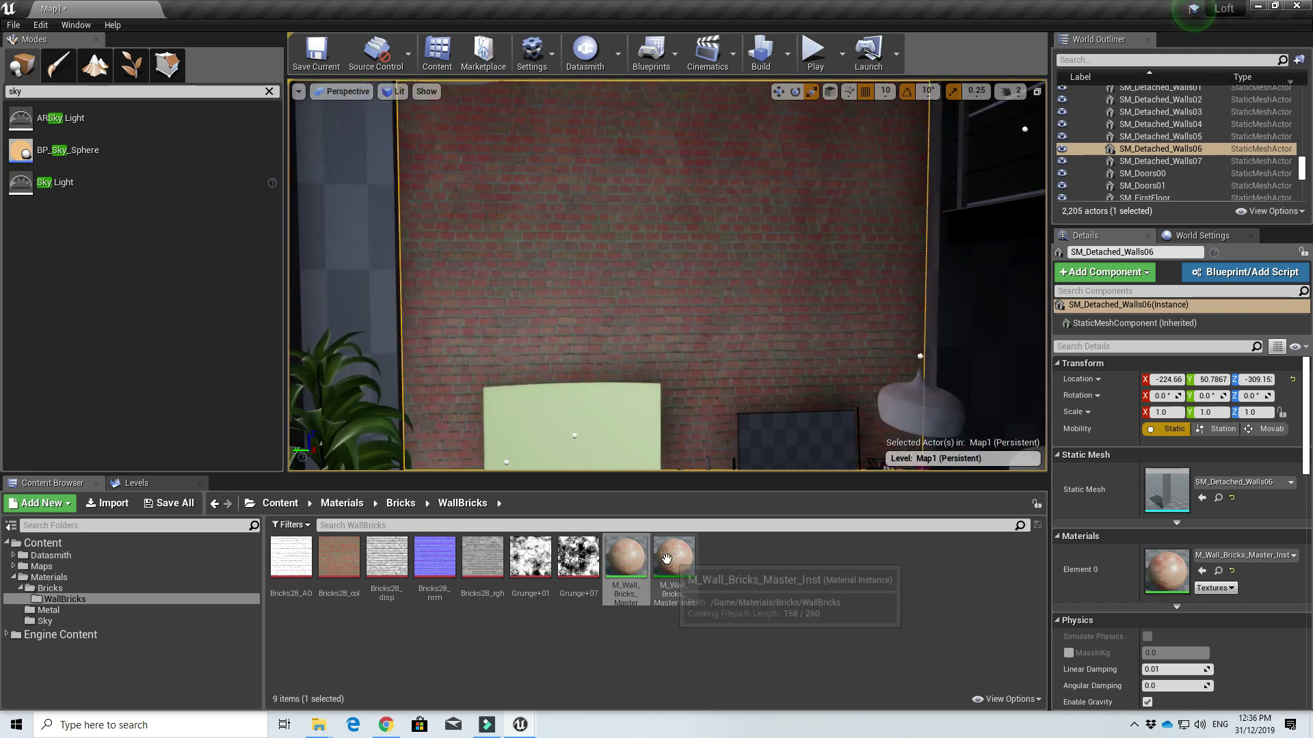
Convert the pink Constant3Vector in M_Wall_Bricks_Master to a parameter named Tint.
double_click(624, 557)
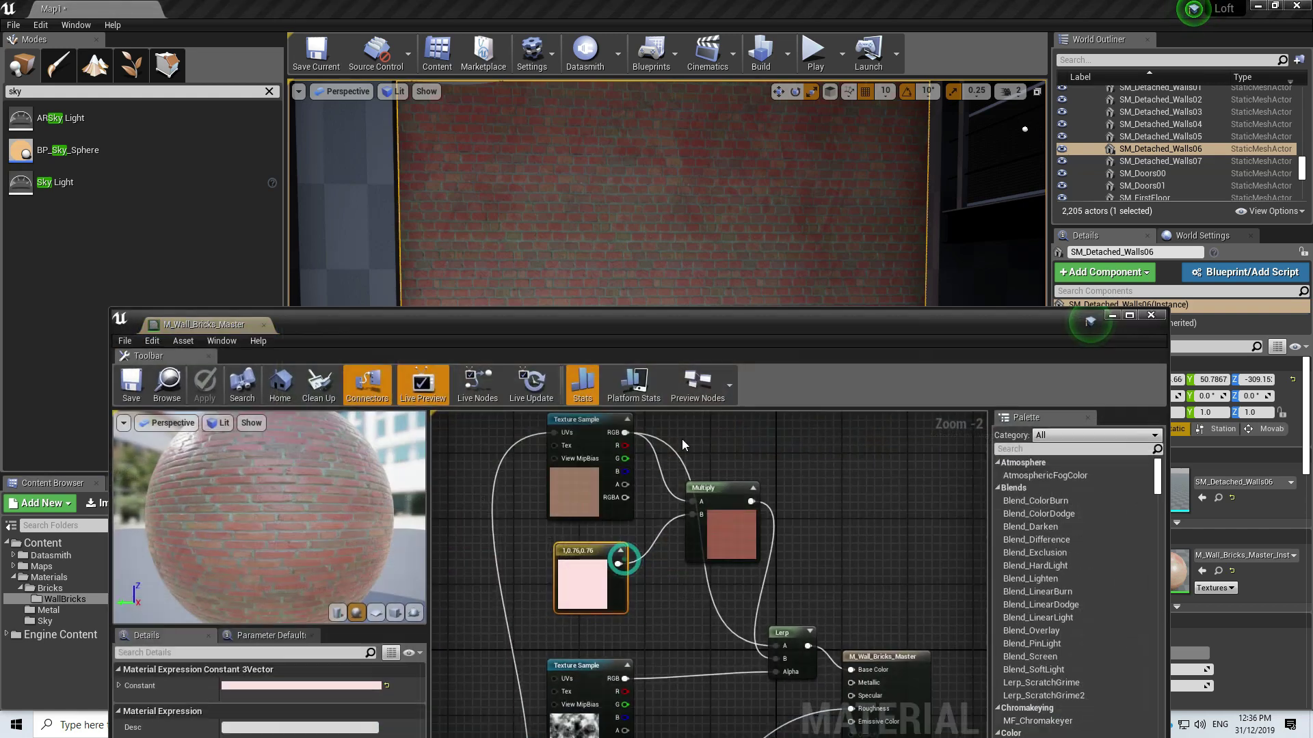
right_click(580, 551)
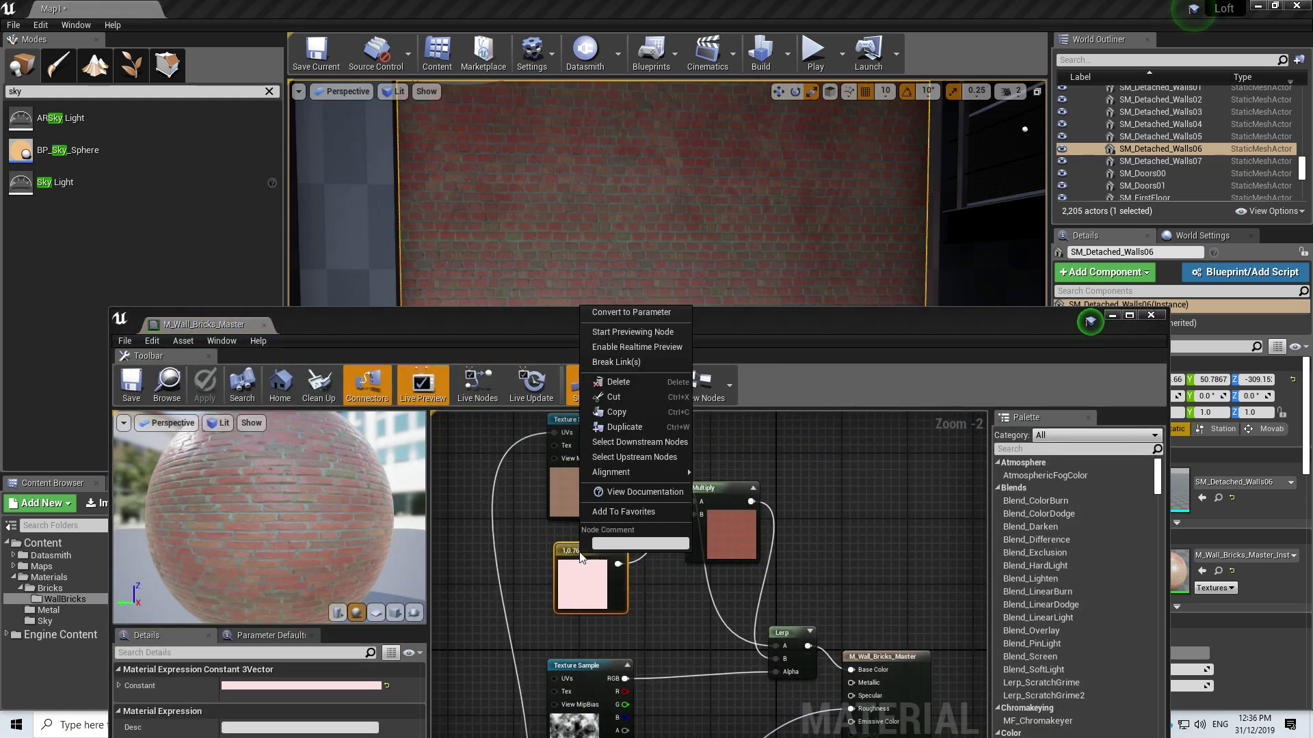
click(623, 312)
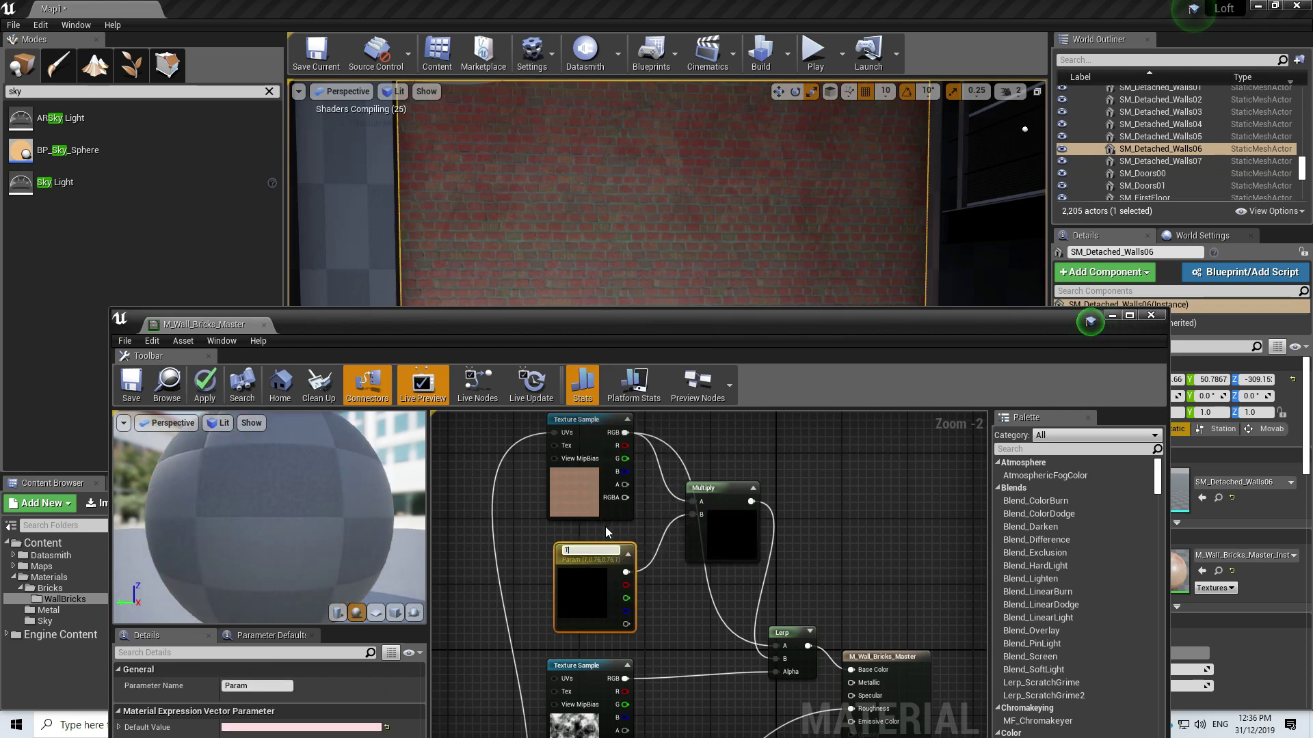
text(Tint)
key(Return)
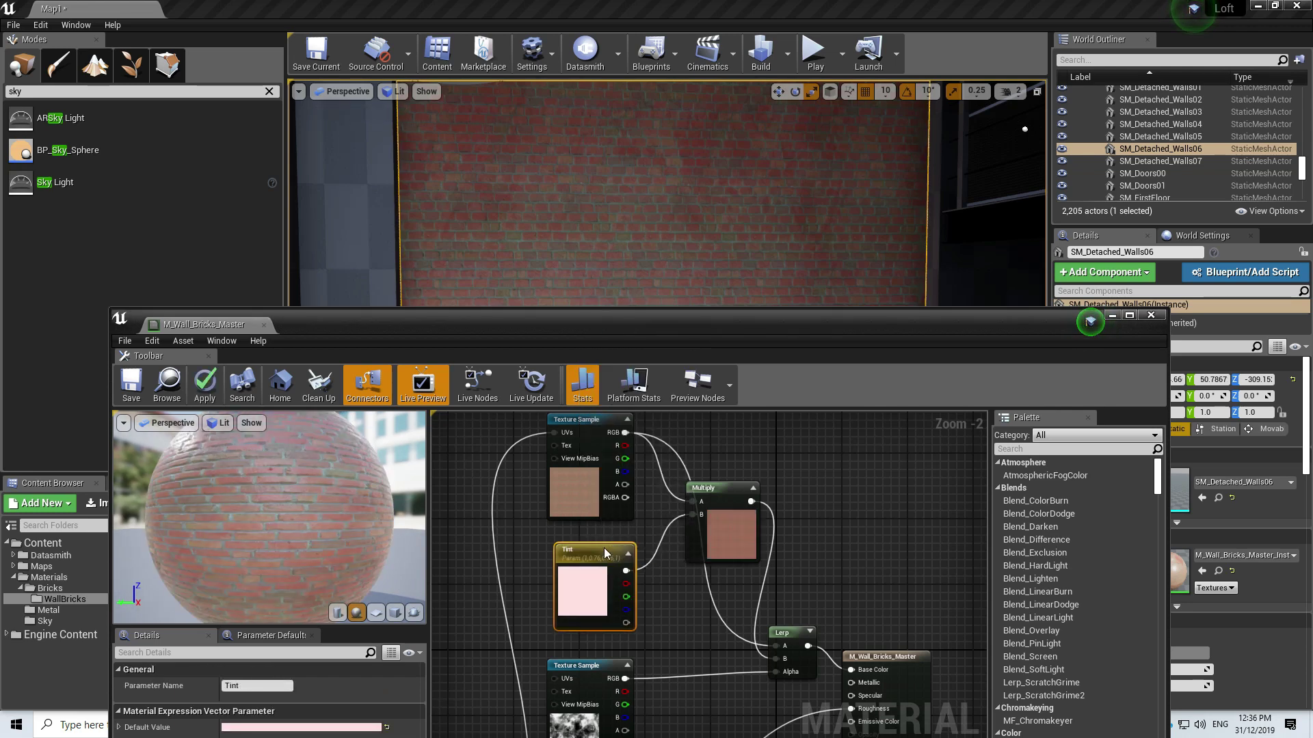
Convert the grunge Texture Sample to a parameter named Grunge, then save and close the master material.
click(585, 683)
right_click(585, 682)
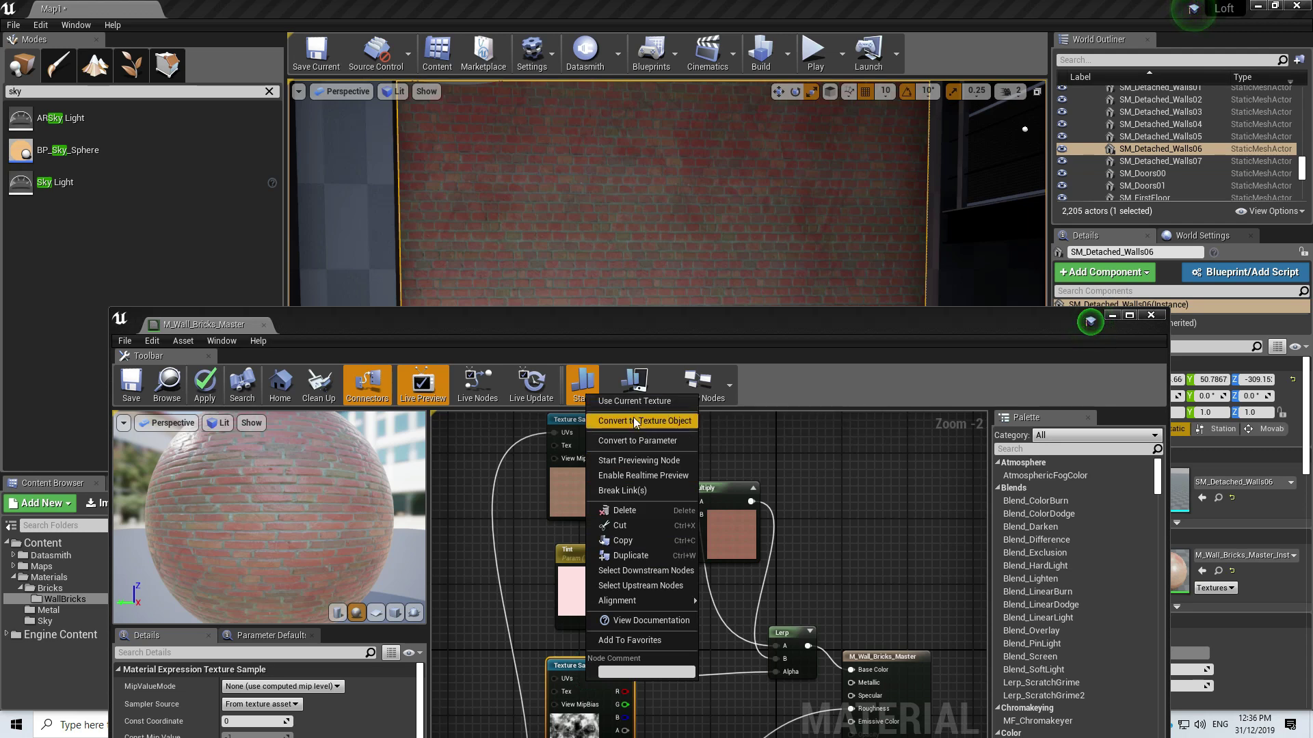
click(637, 443)
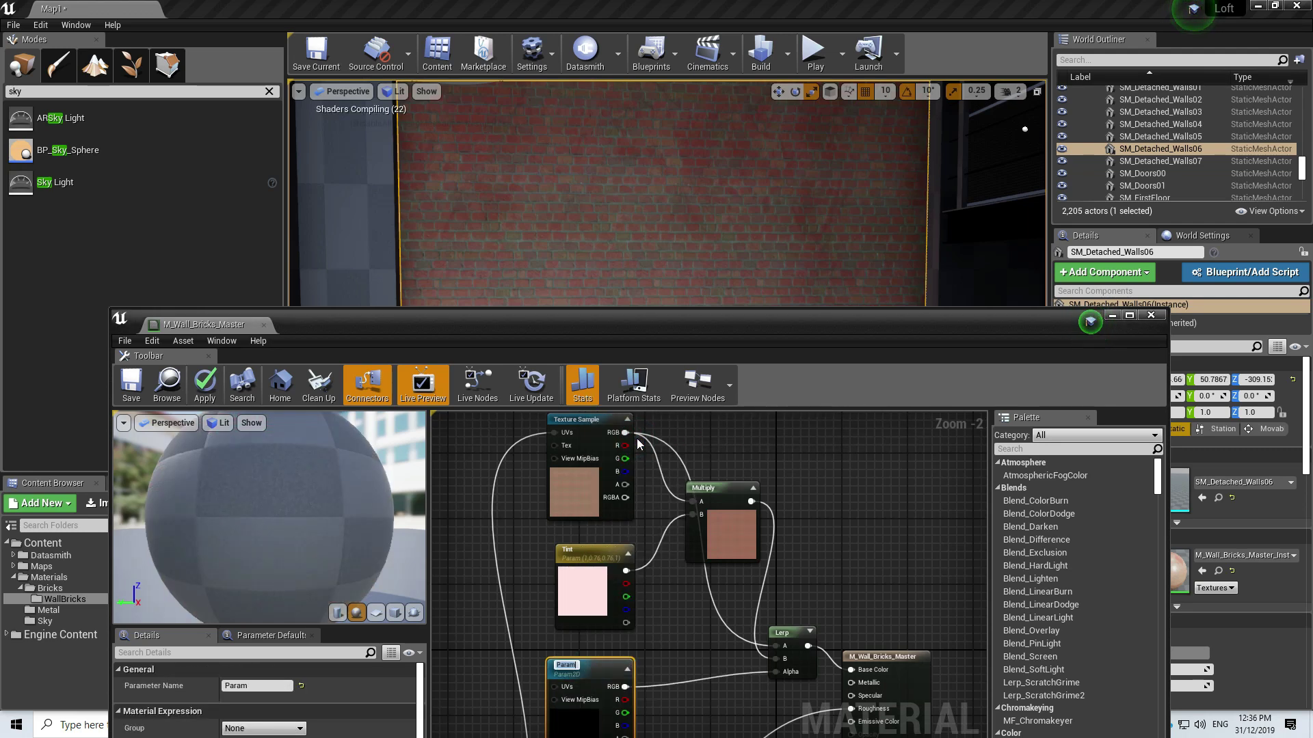
text(Grunge)
key(Return)
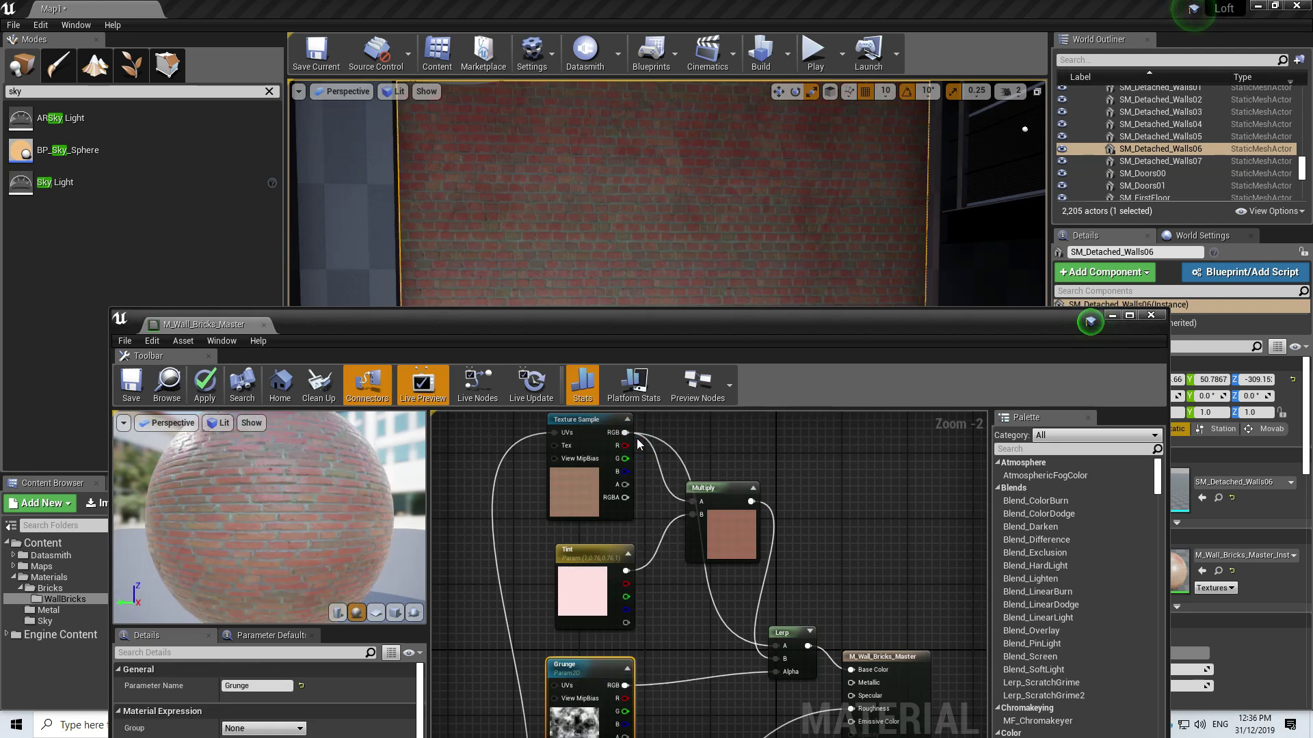
click(131, 384)
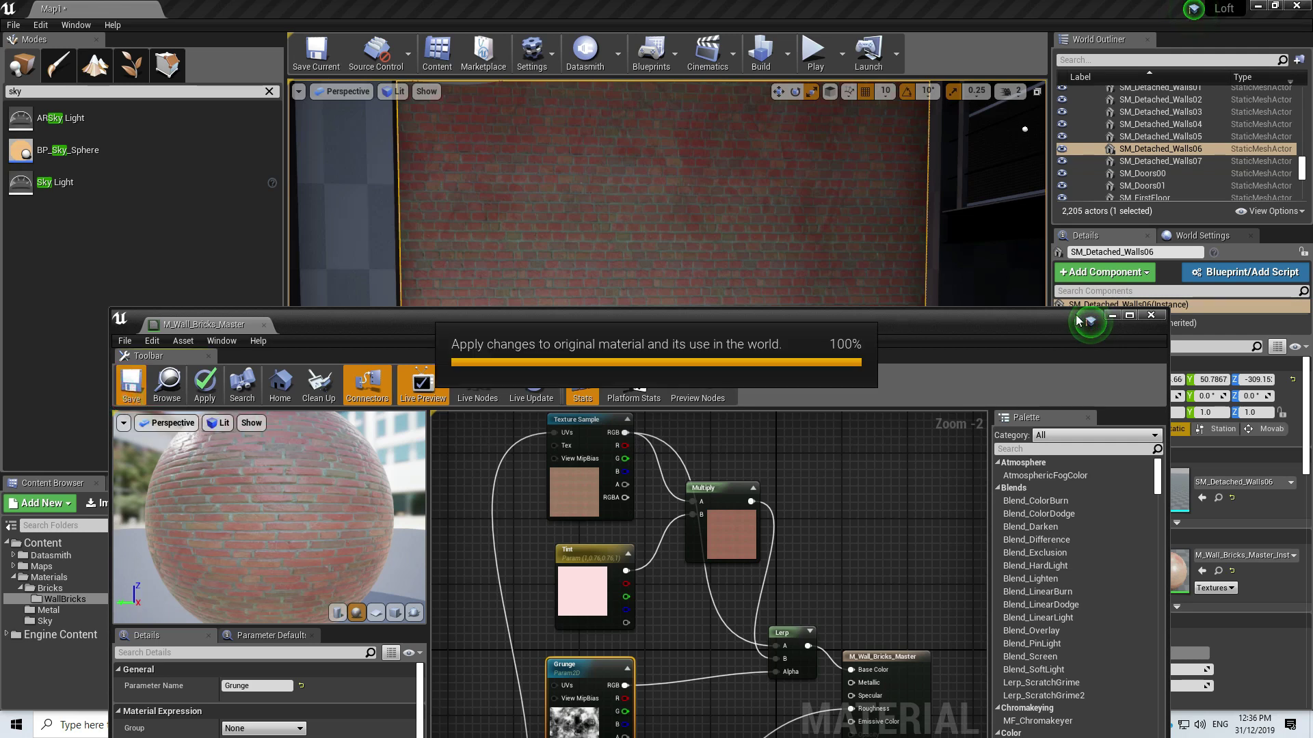
click(1149, 316)
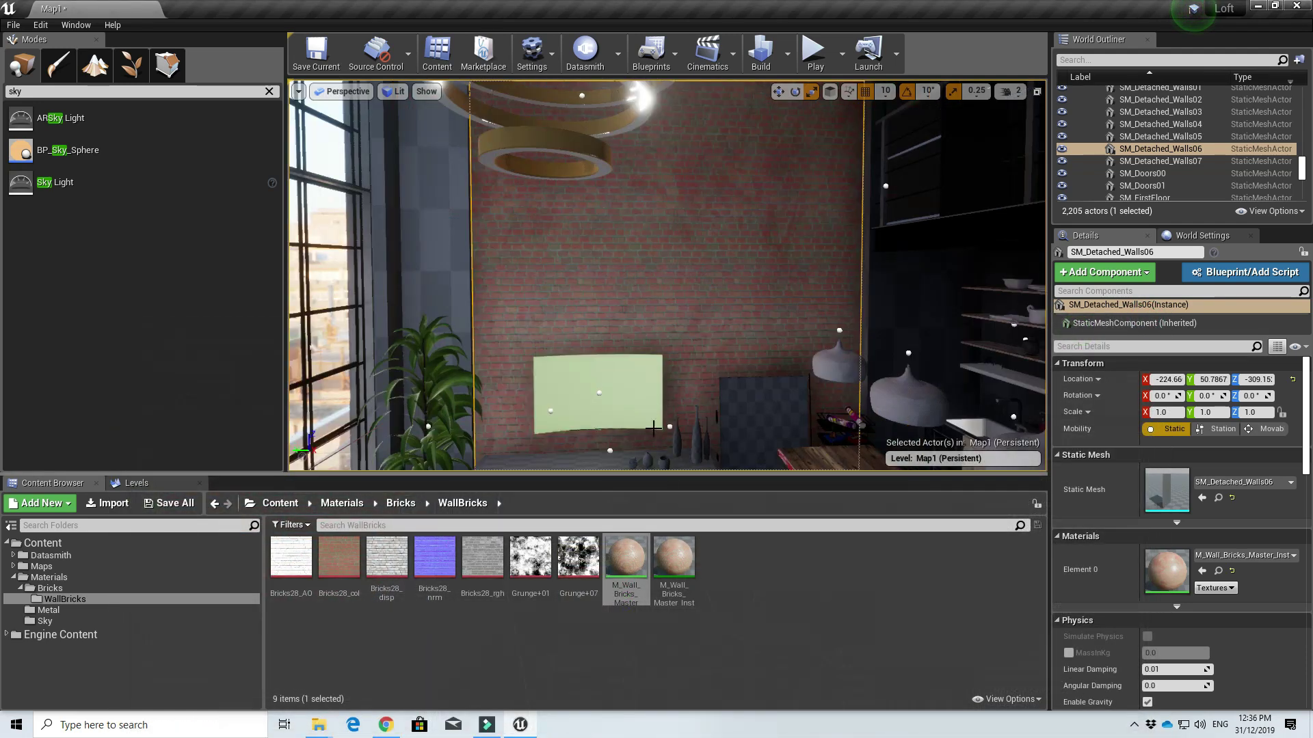
In M_Wall_Bricks_Master_Inst, enable the Grunge texture override and assign Grunge+01, keeping the brick wall in view.
double_click(687, 575)
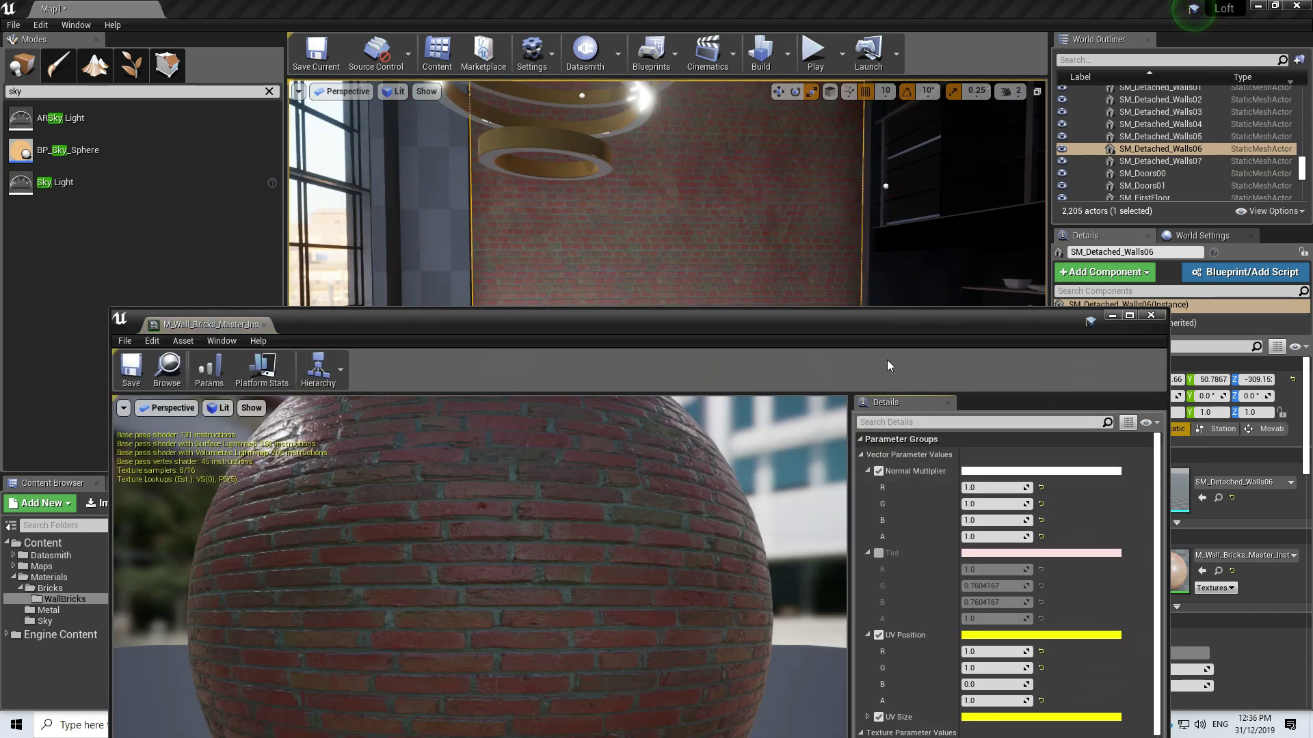
drag(876, 285, 857, 171)
scroll(864, 409, down, 2)
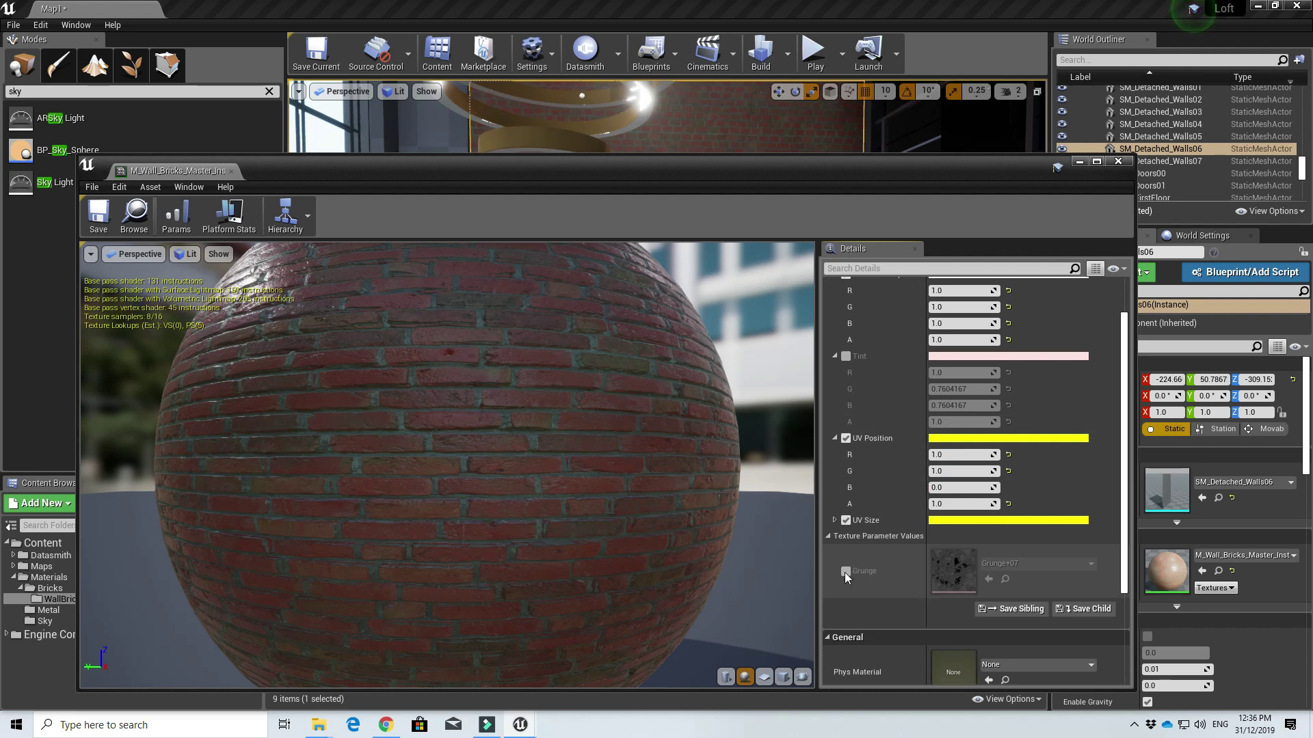
click(845, 572)
click(979, 563)
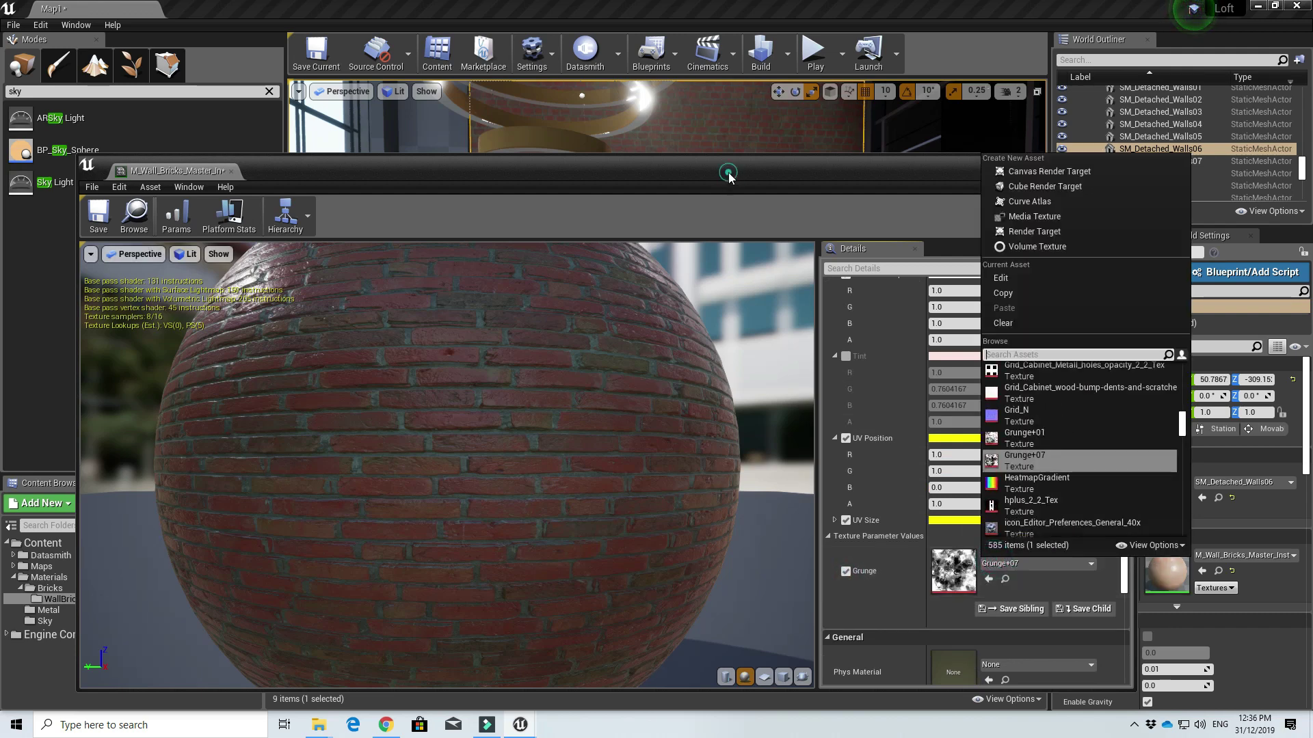
drag(729, 177, 45, 73)
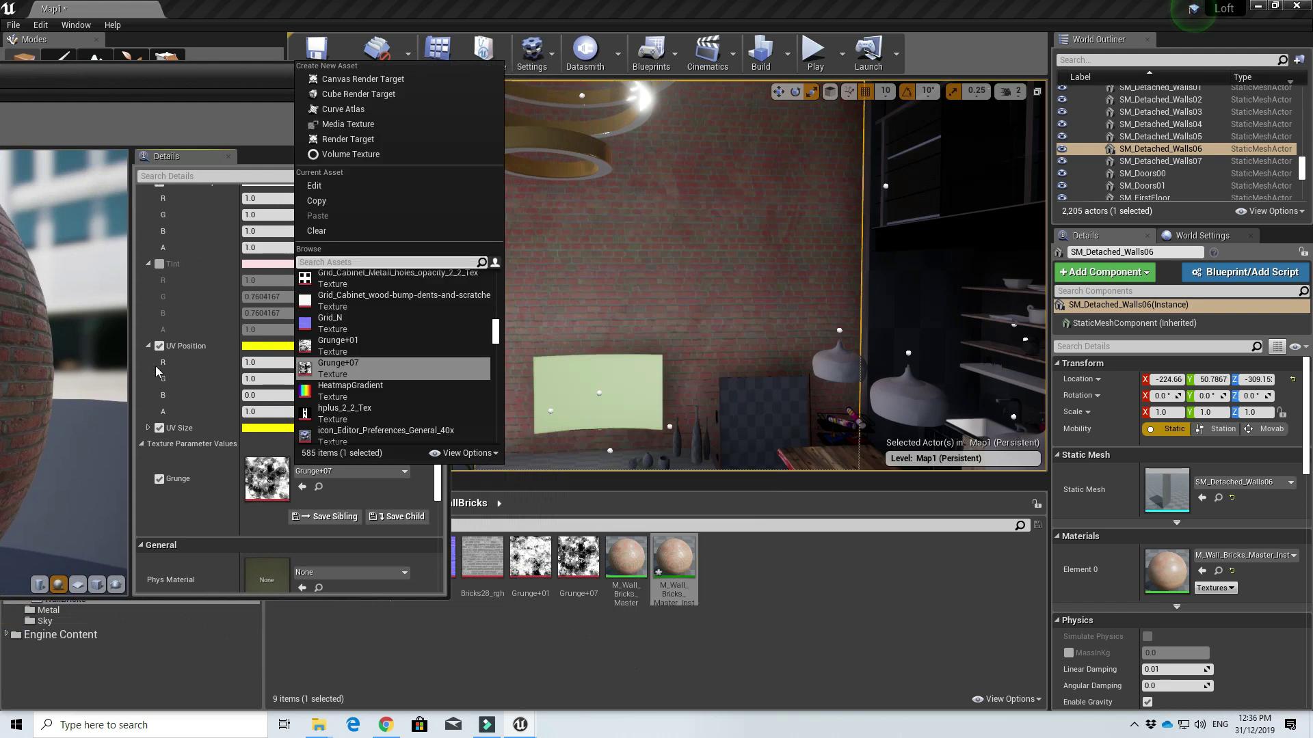
click(380, 346)
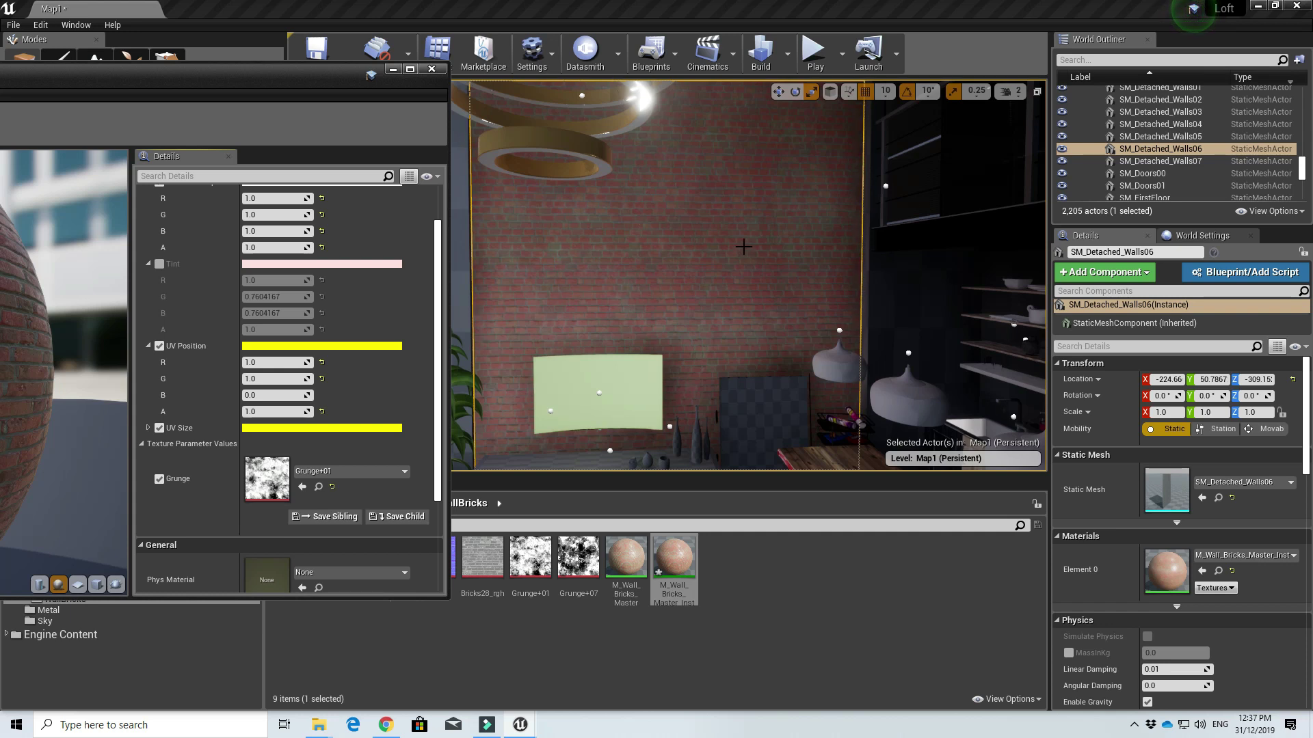
Close the material instance editor and create a child material instance from M_Wall_Bricks_Master_Inst, keeping the suggested name.
right_drag(743, 246, 635, 300)
key(s)
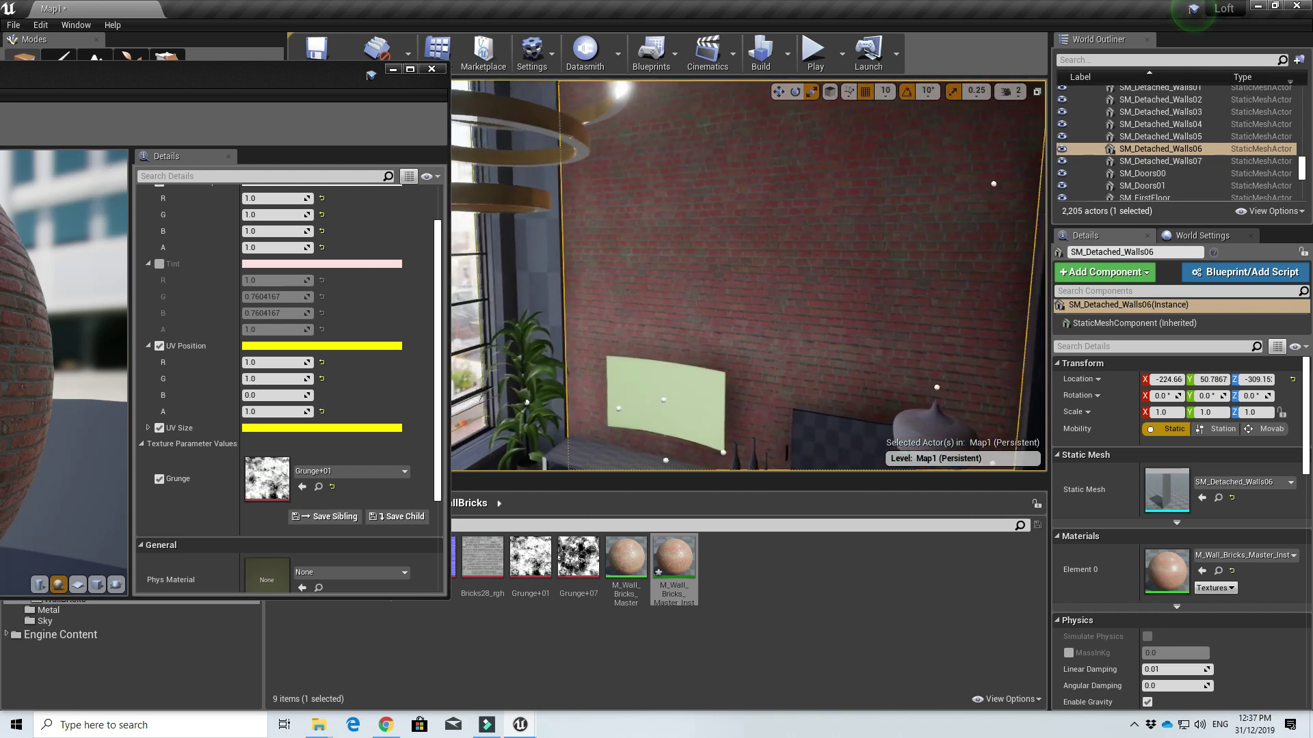
right_drag(676, 236, 786, 260)
click(434, 69)
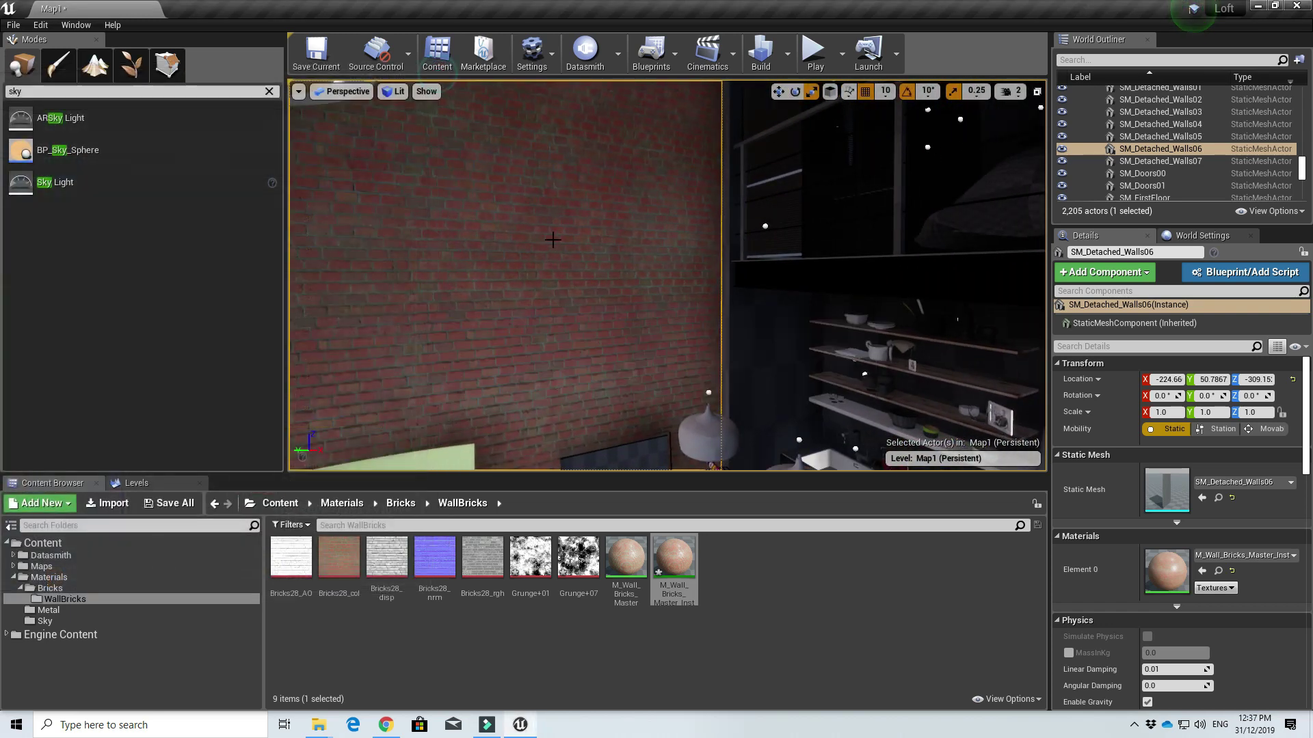
right_drag(552, 240, 561, 240)
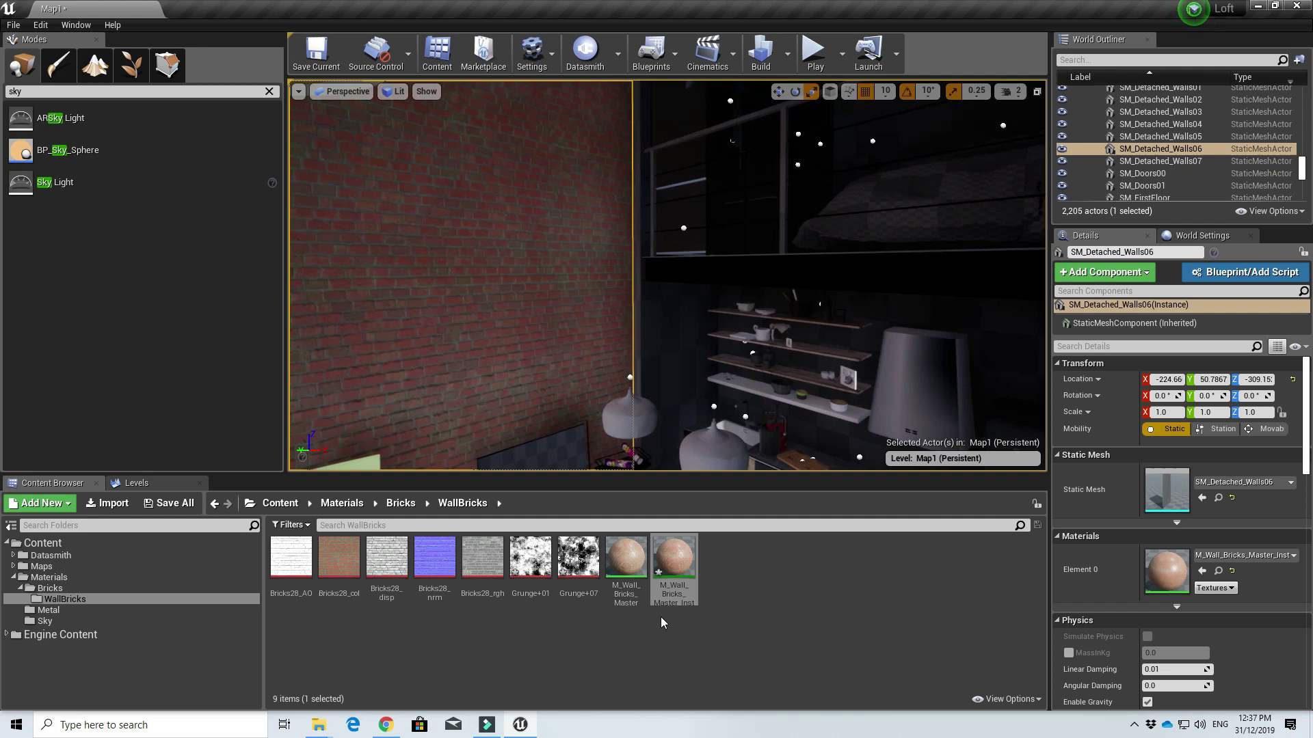
right_click(675, 560)
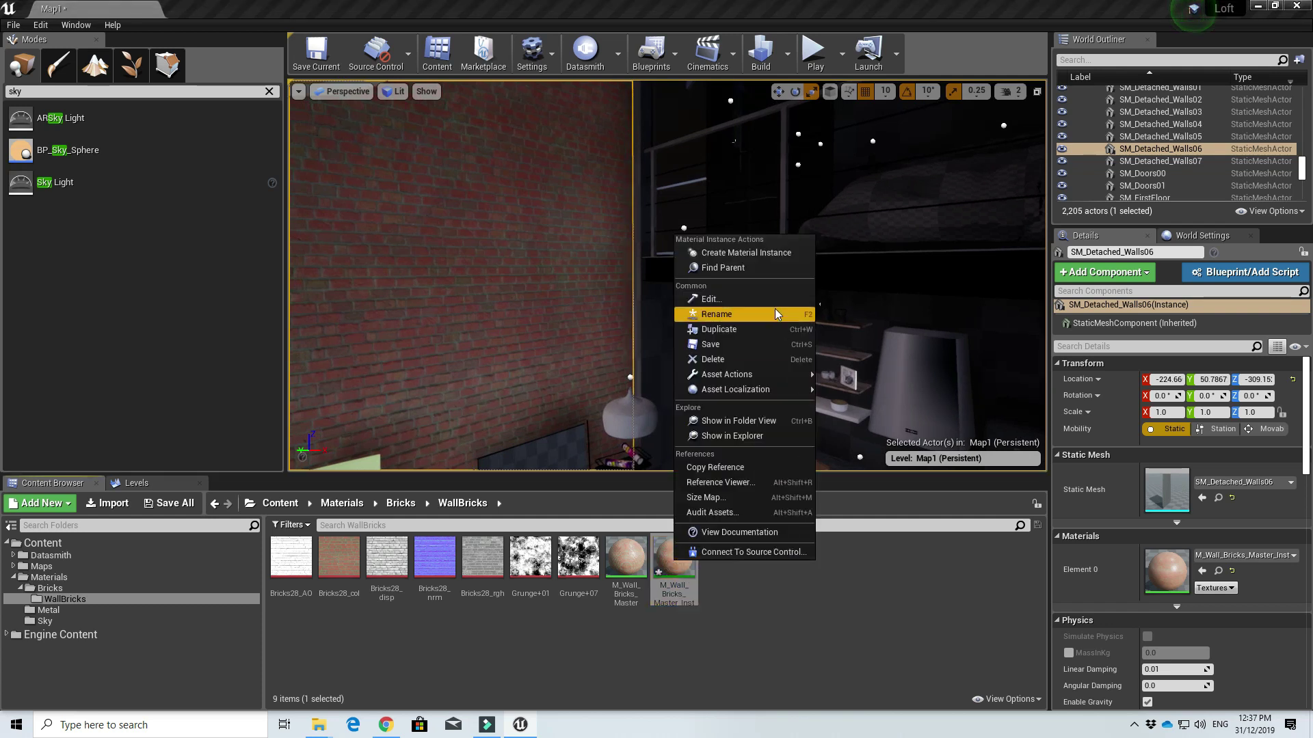
click(773, 254)
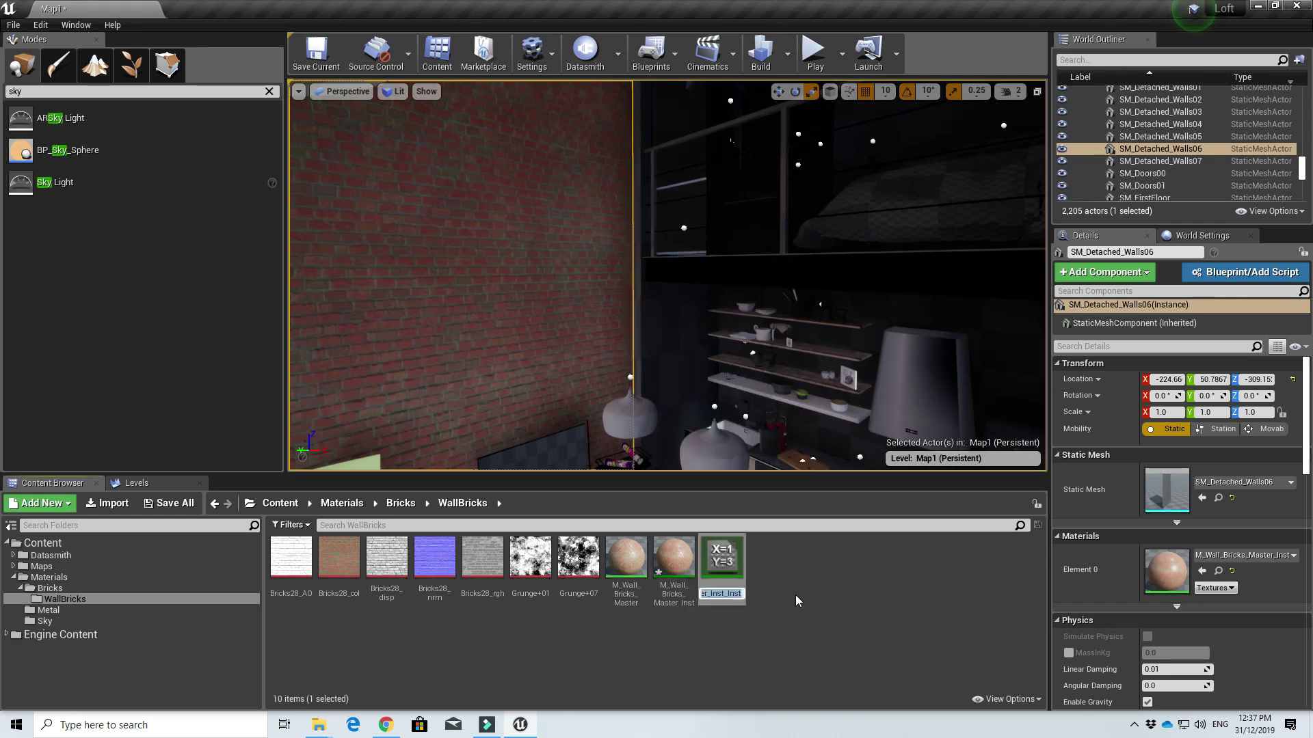
key(Return)
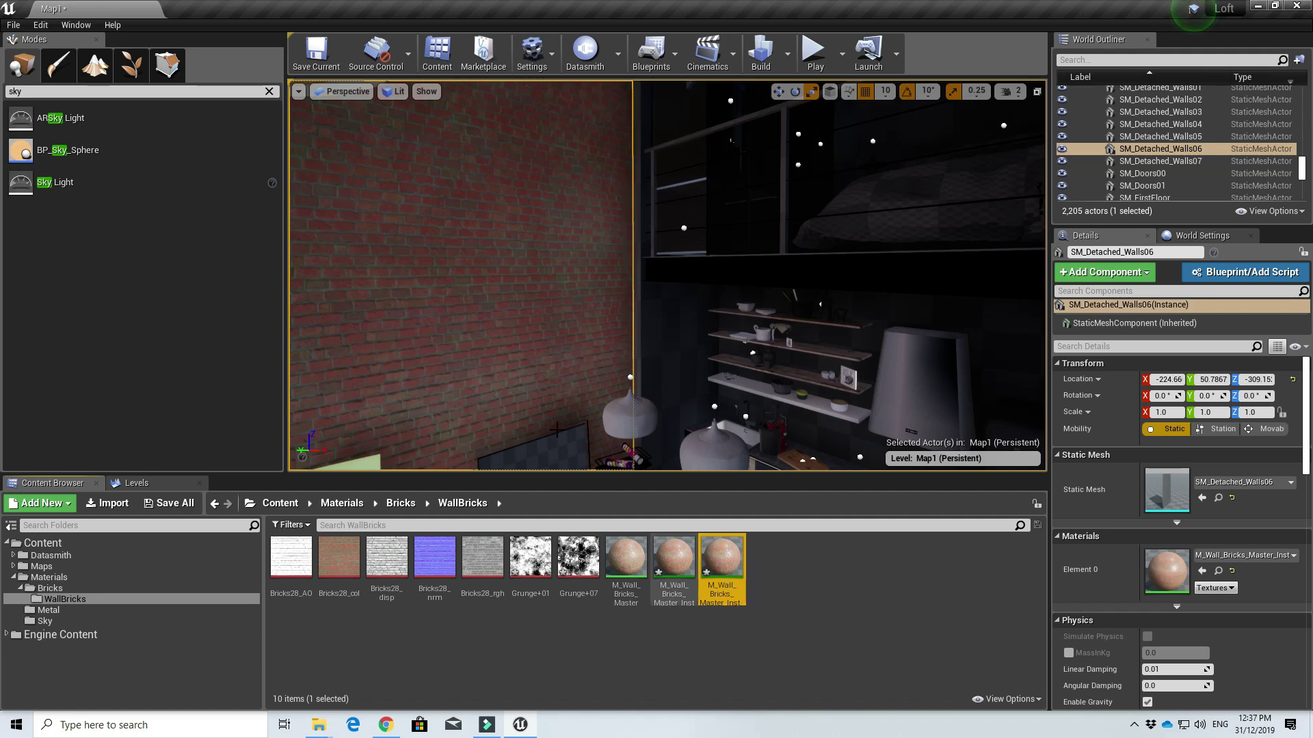
Apply the new child material instance to the wall adjoining the large brick wall at its kitchen-side corner.
right_drag(814, 119, 786, 109)
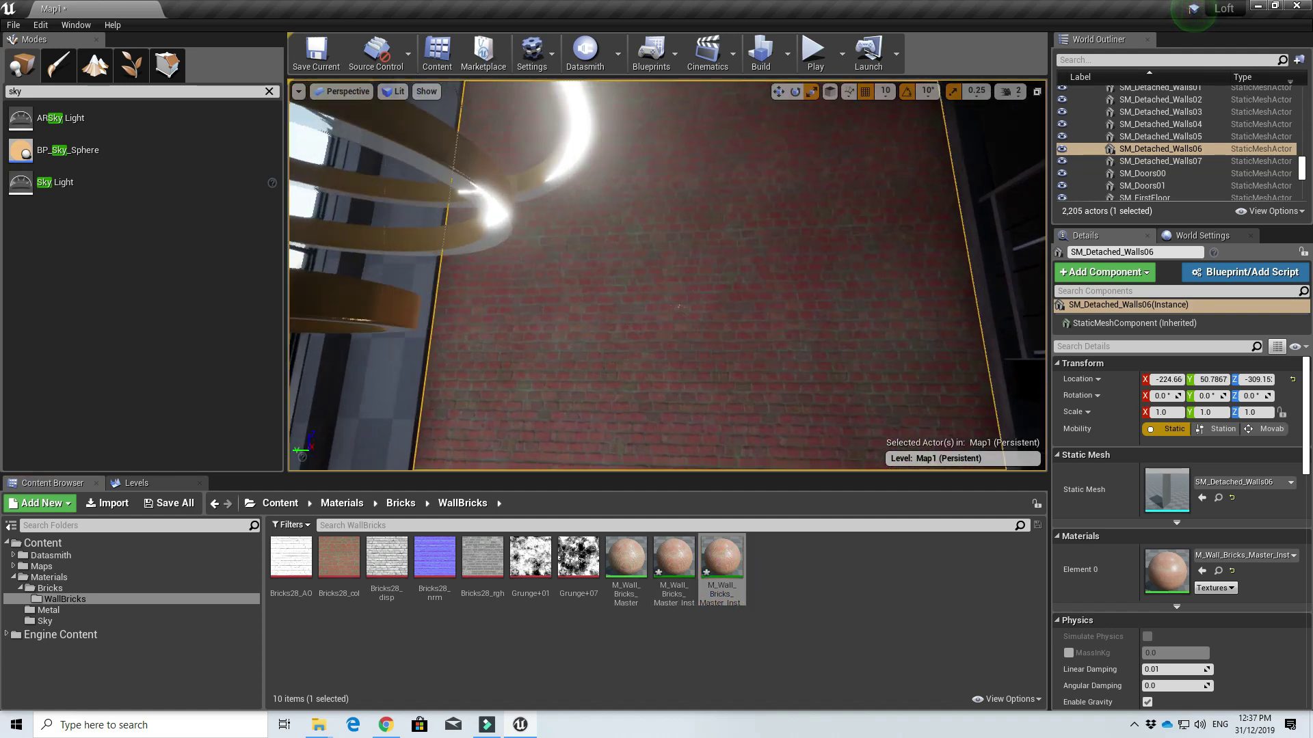
right_drag(784, 274, 848, 304)
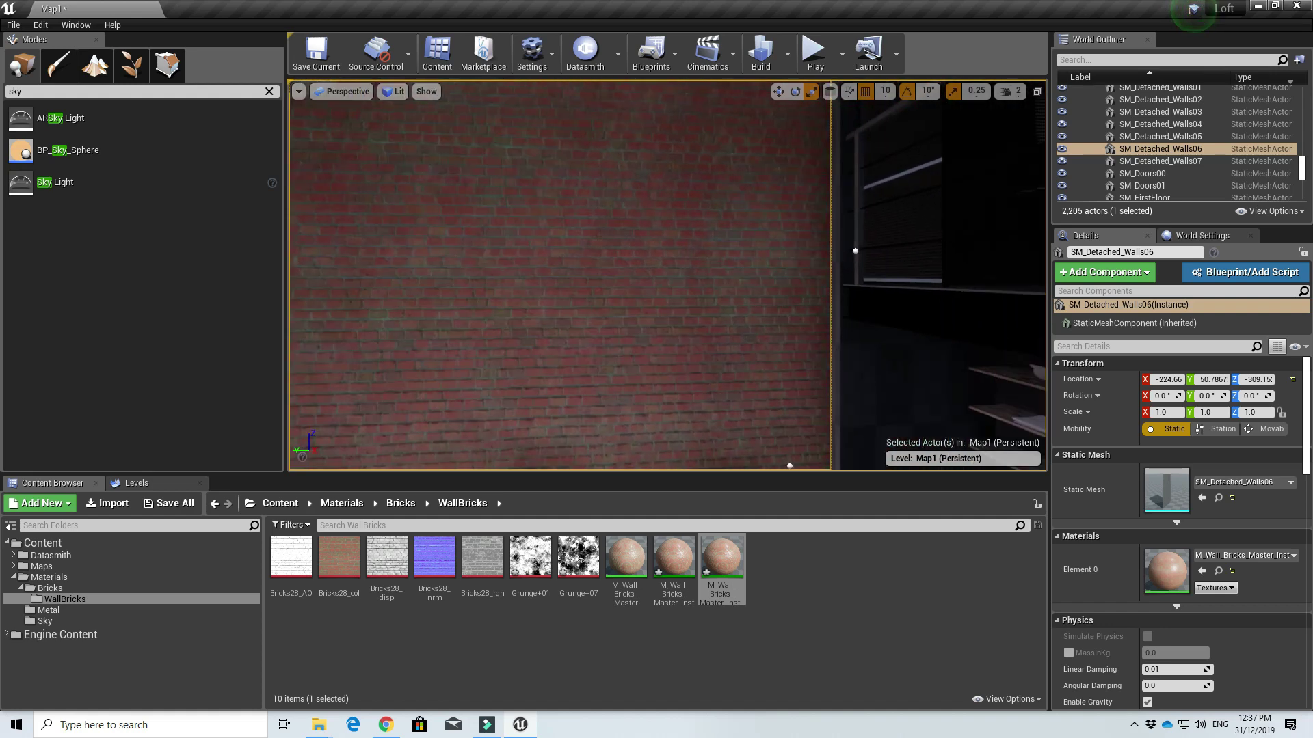
drag(726, 572, 849, 380)
right_drag(849, 380, 879, 352)
right_drag(830, 281, 670, 331)
key(w)
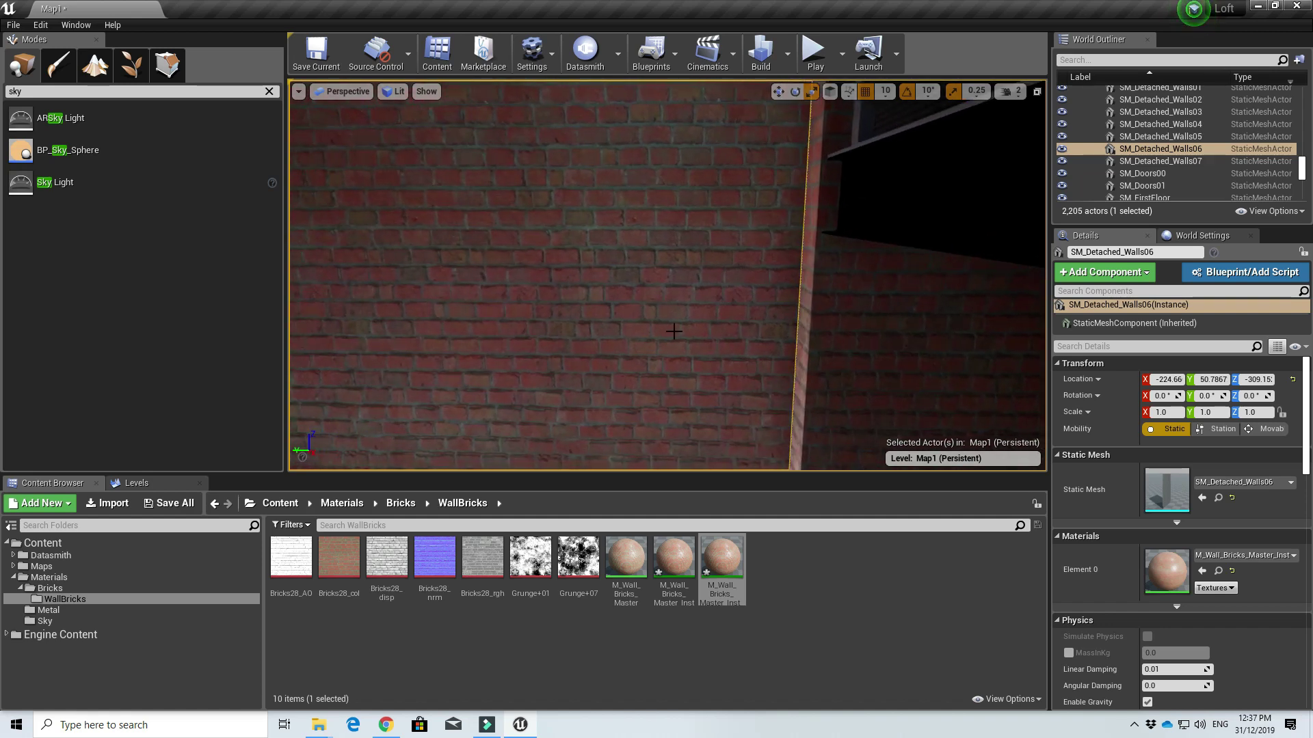
In the new child material instance, enable the UV Size override, set R and G to 0.8, and close the editor.
double_click(722, 556)
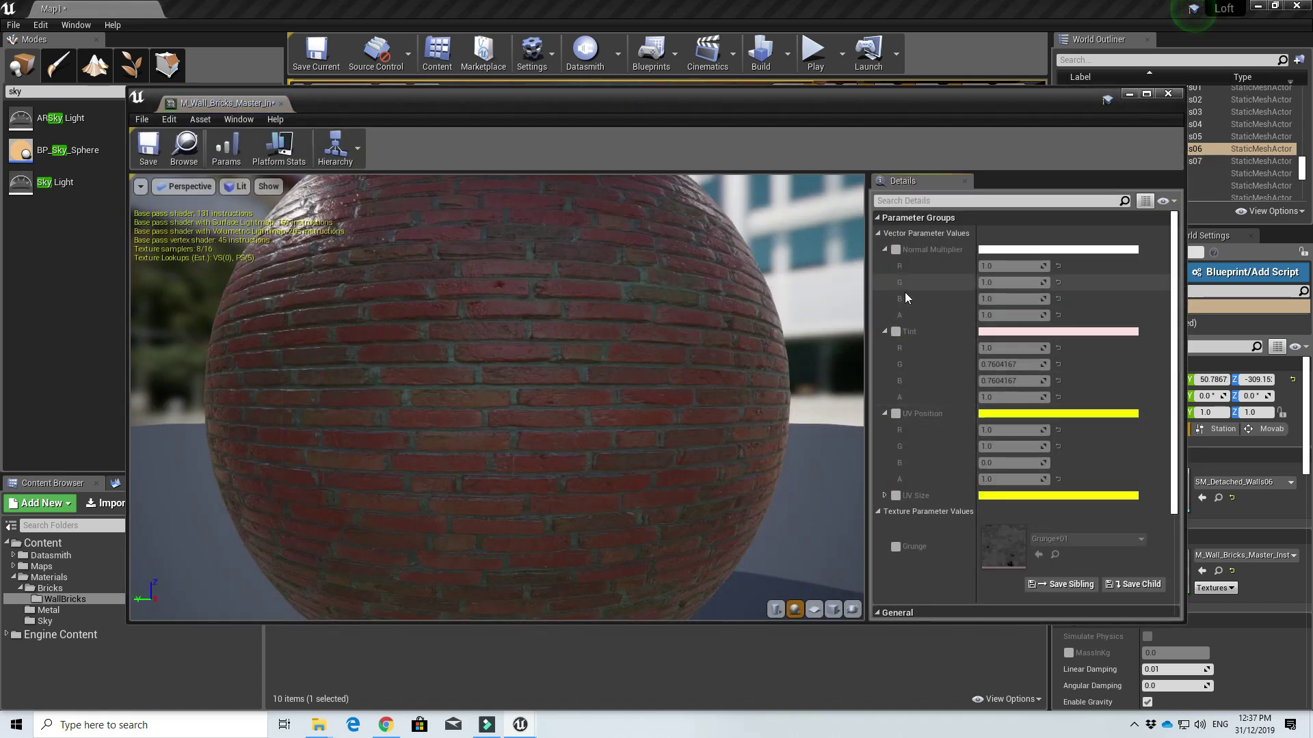
click(885, 495)
click(896, 495)
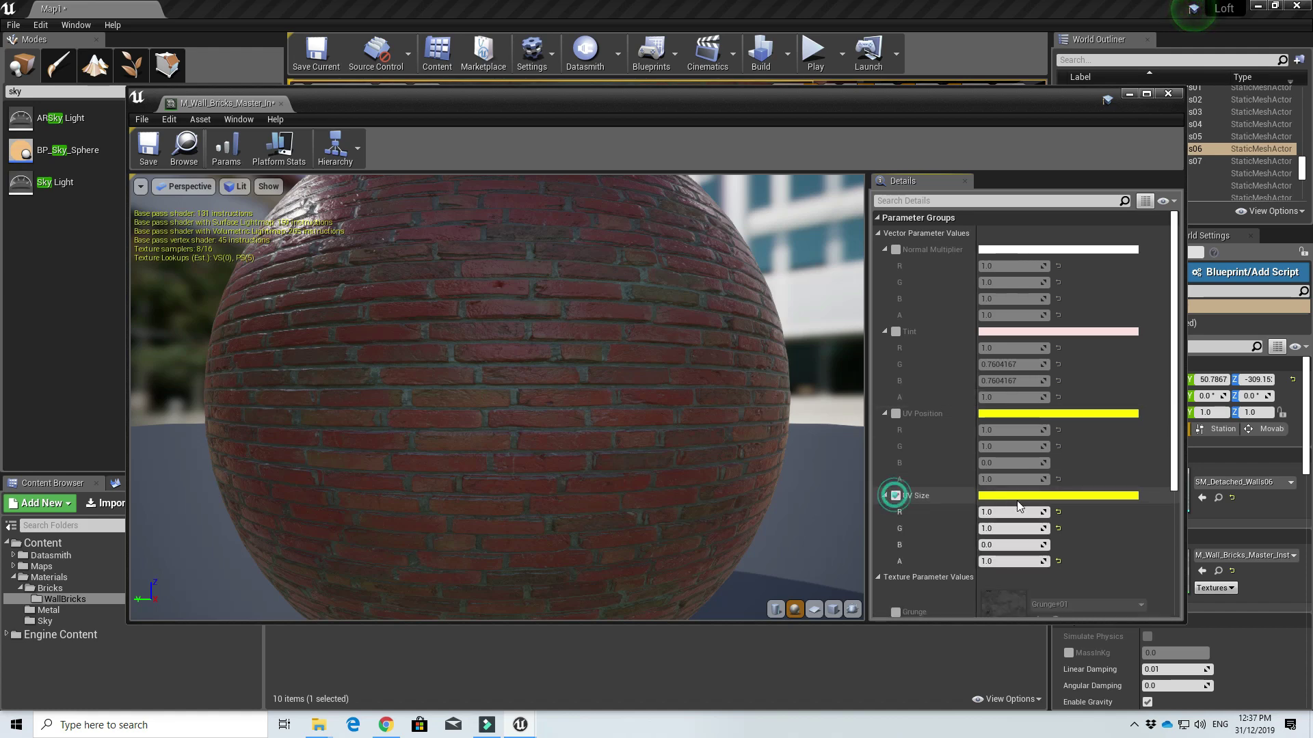
drag(790, 97, 469, 357)
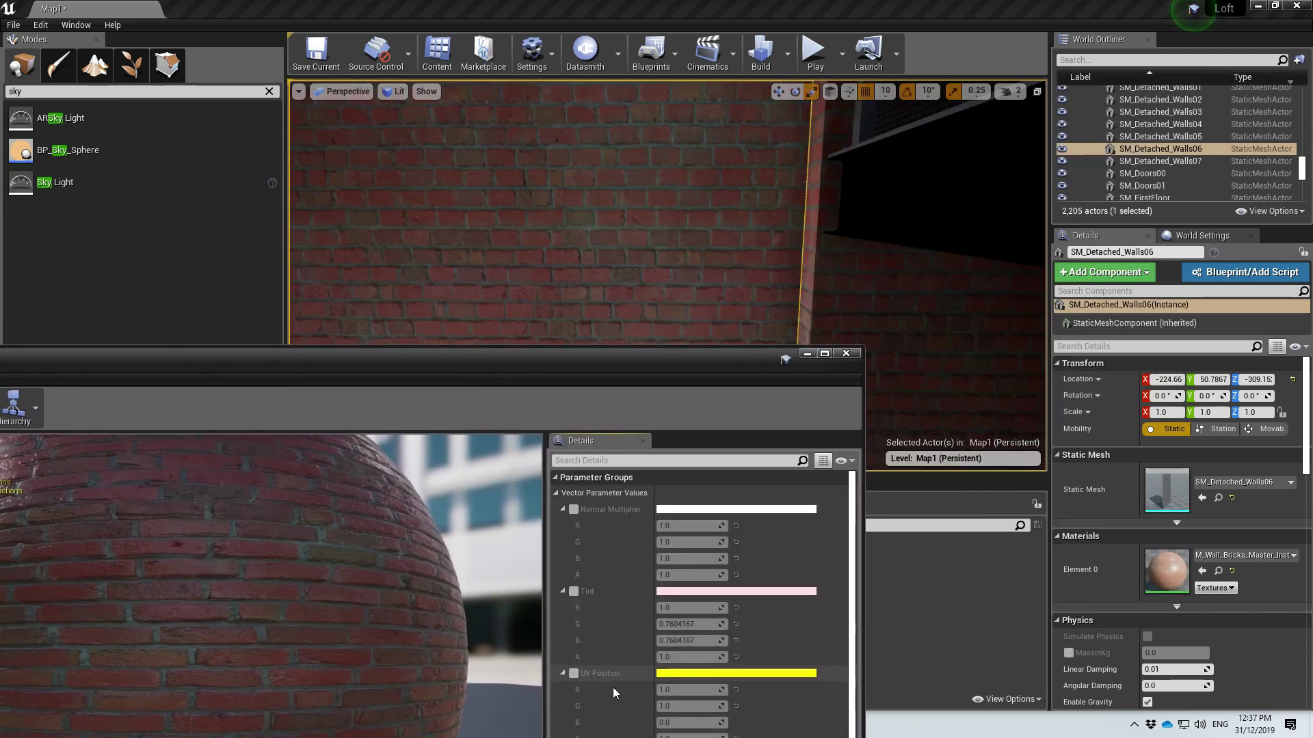
scroll(625, 666, down, 4)
click(696, 662)
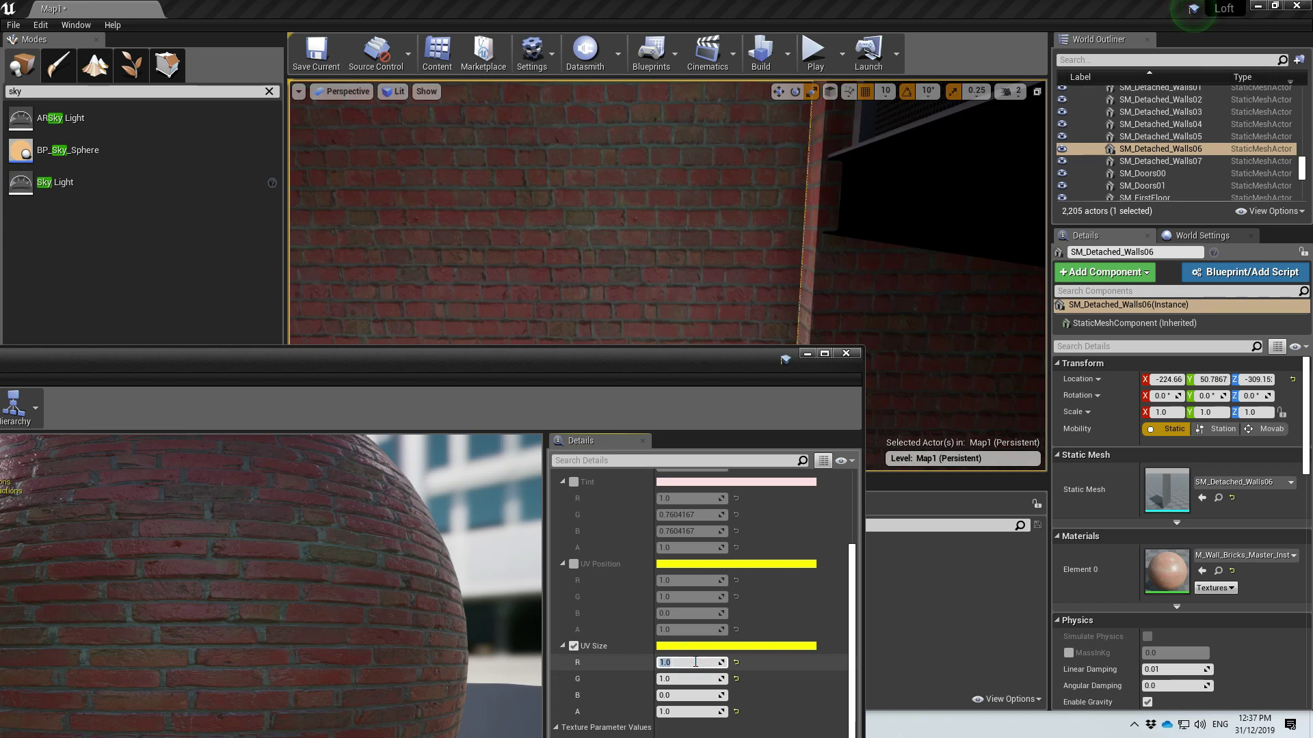
text(.8)
key(Tab)
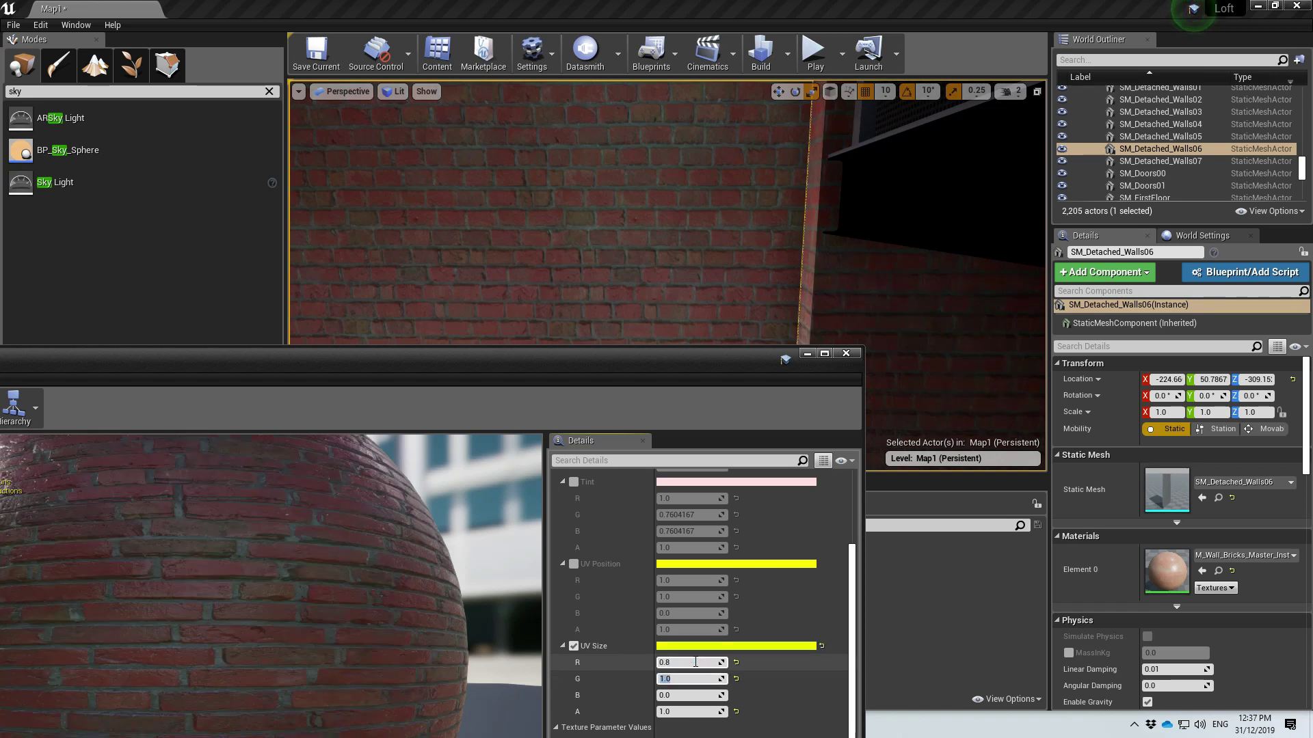
text(.8)
key(Tab)
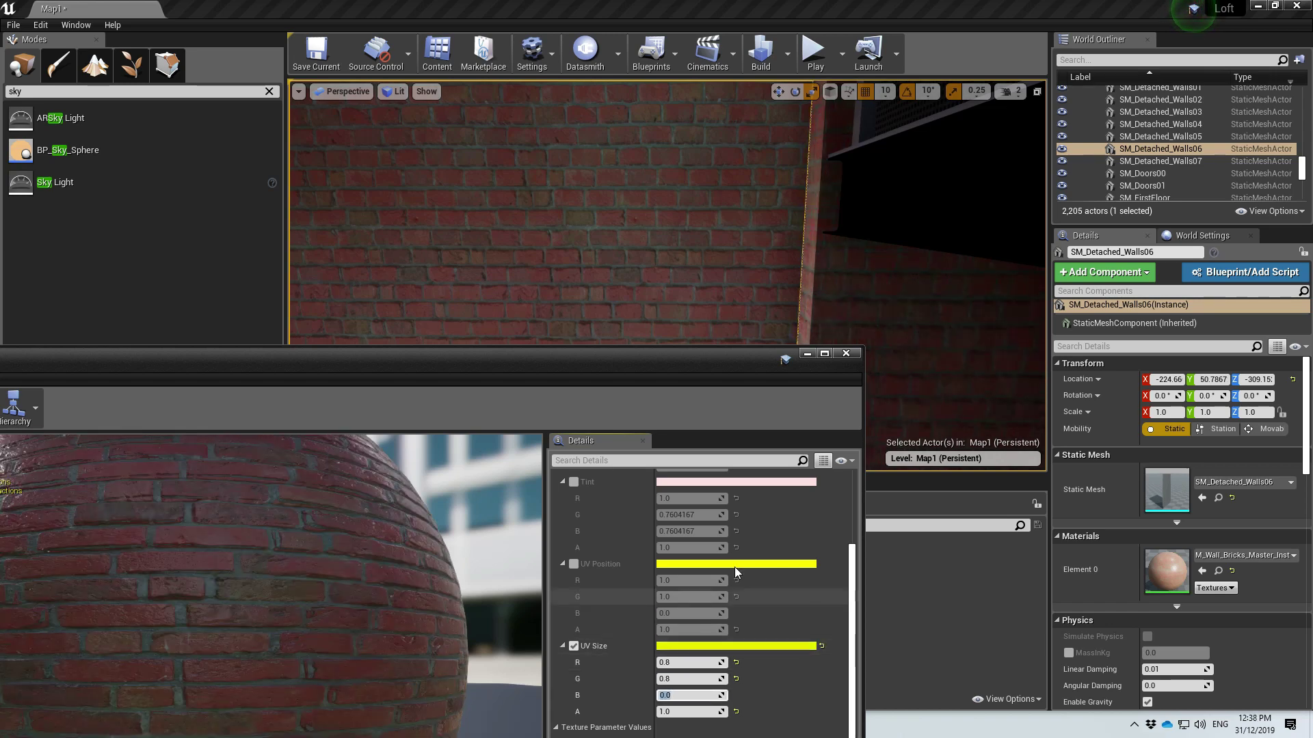
click(845, 354)
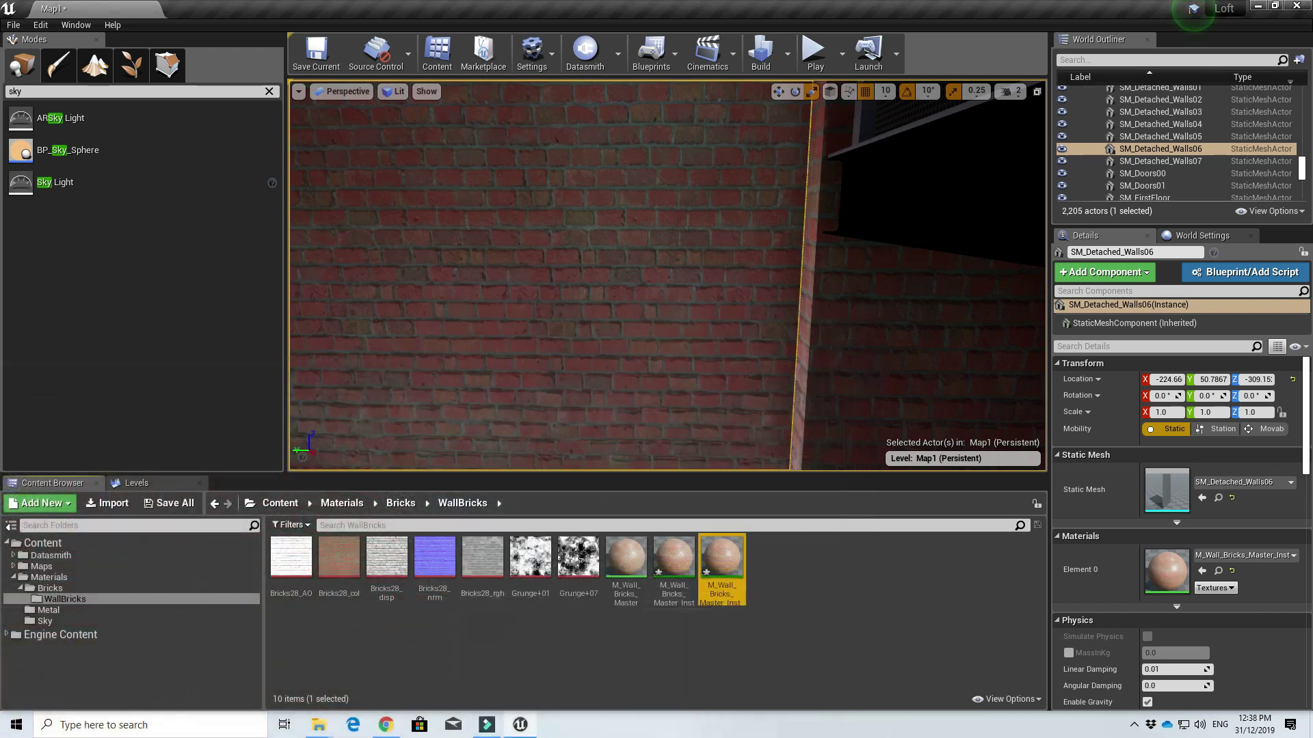
Set UV Size G of the child material instance to 1.0, save the instance, and minimize its editor.
right_drag(845, 354, 783, 354)
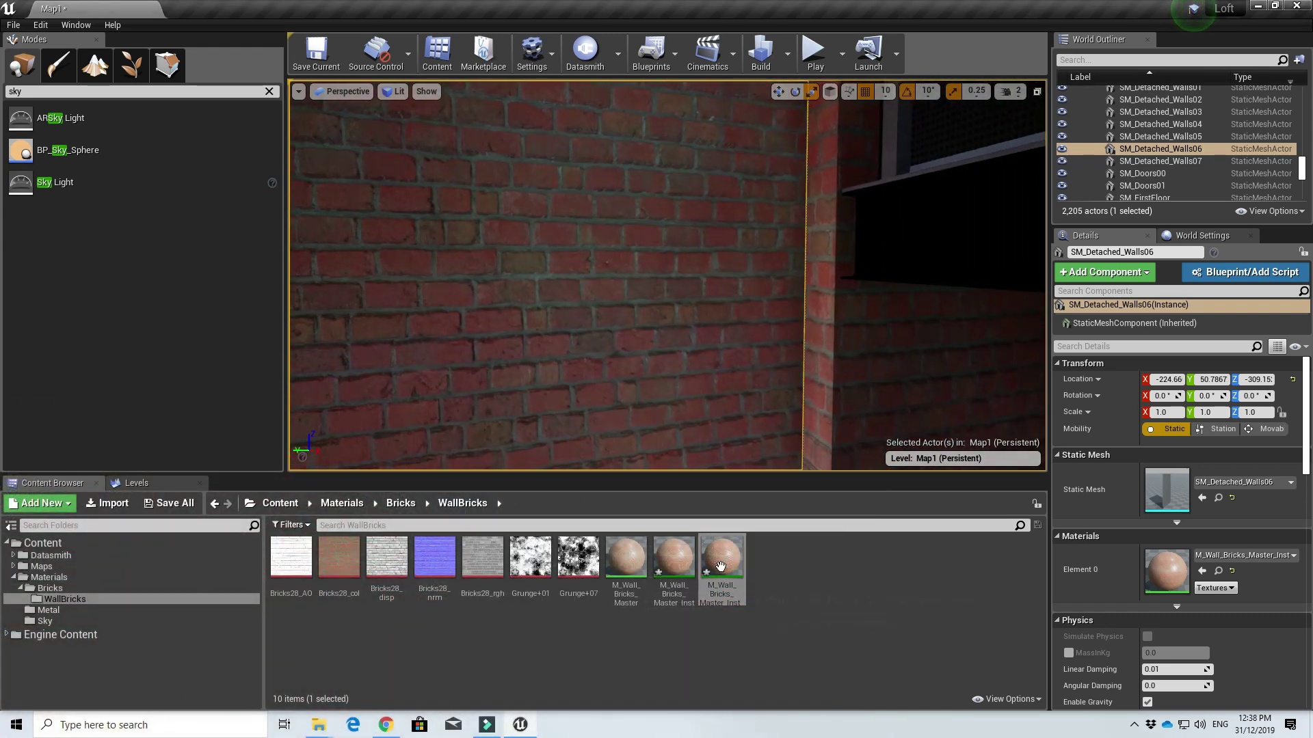
double_click(721, 561)
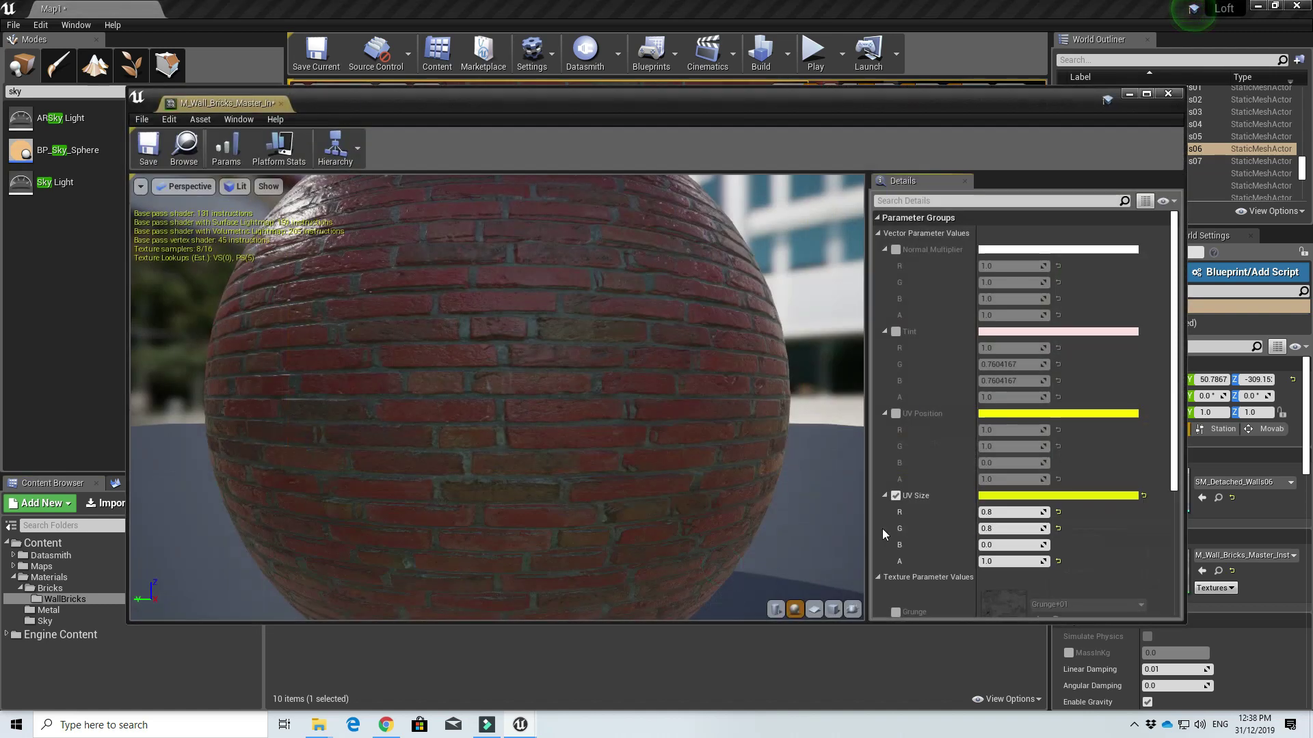
click(1010, 528)
text(1)
key(Tab)
click(148, 146)
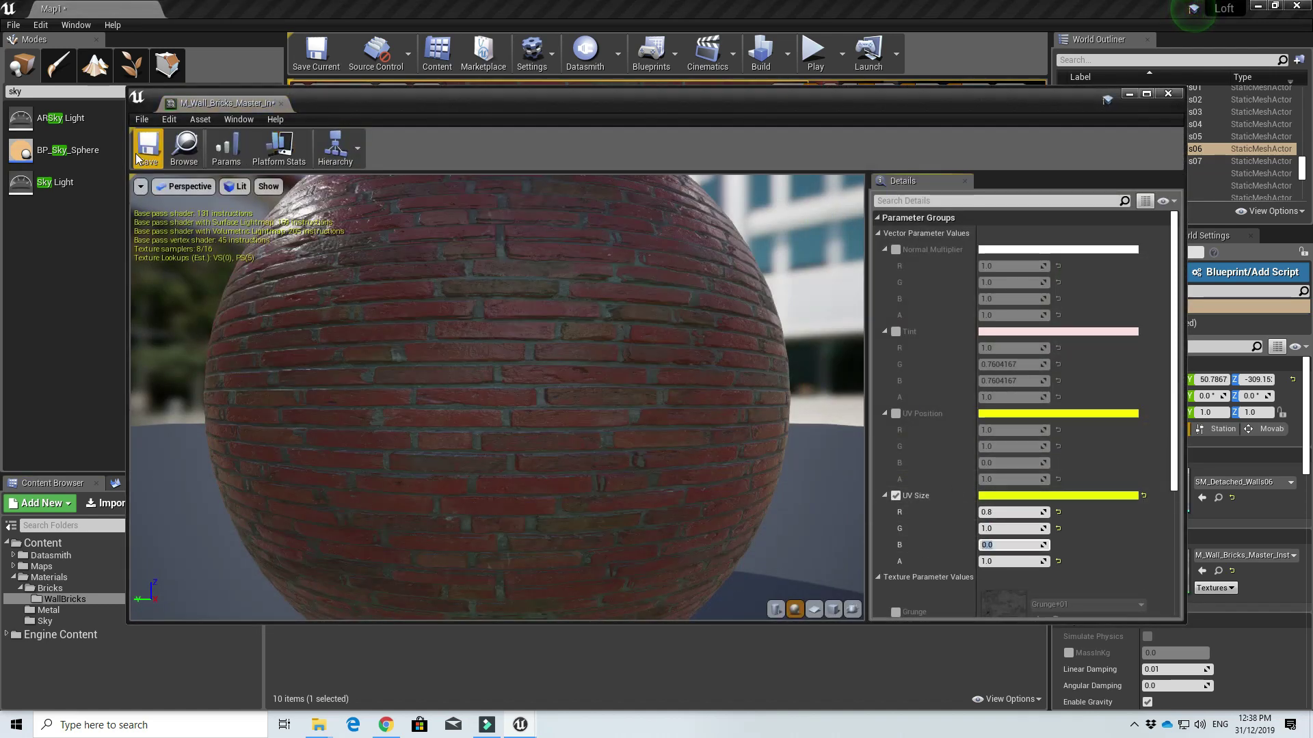
click(1131, 95)
Examine the brick materials on the walls around the living area, kitchen and staircase.
mouse_move(801, 342)
right_down()
mouse_move(817, 345)
mouse_move(801, 342)
right_up()
click(947, 346)
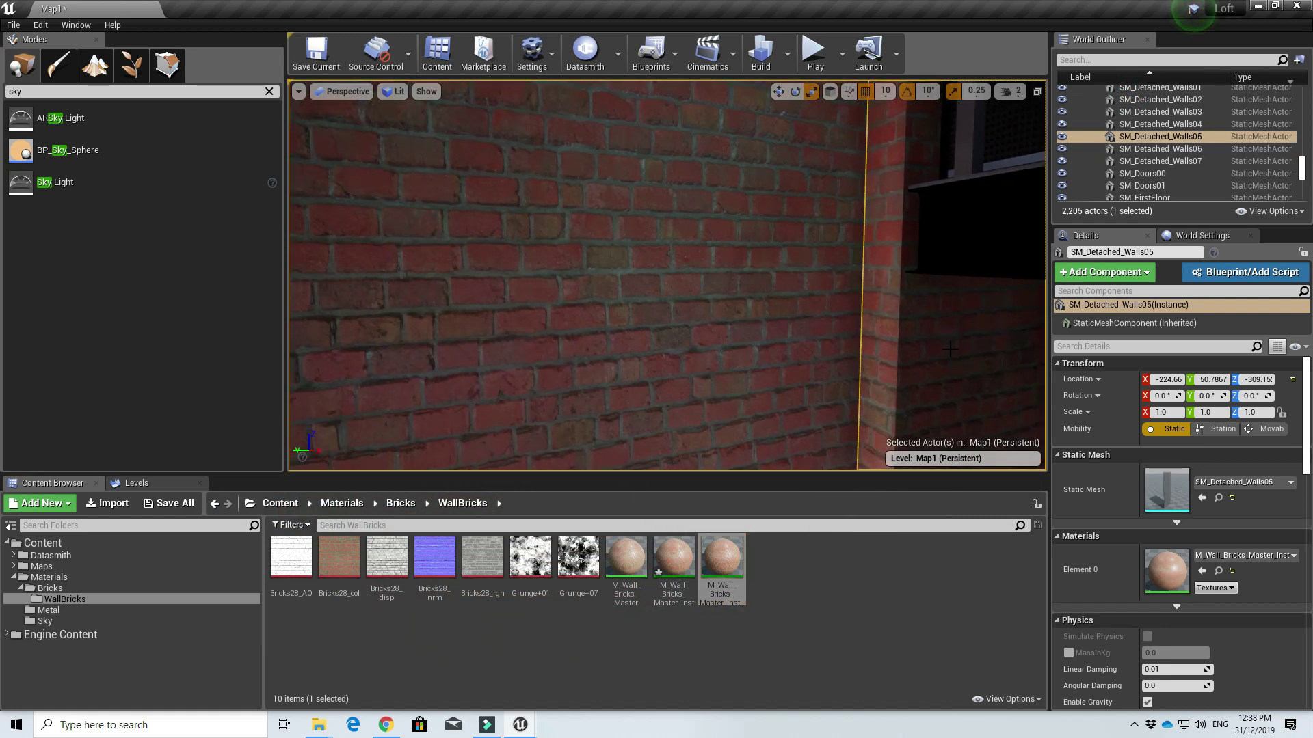
right_drag(947, 346, 800, 321)
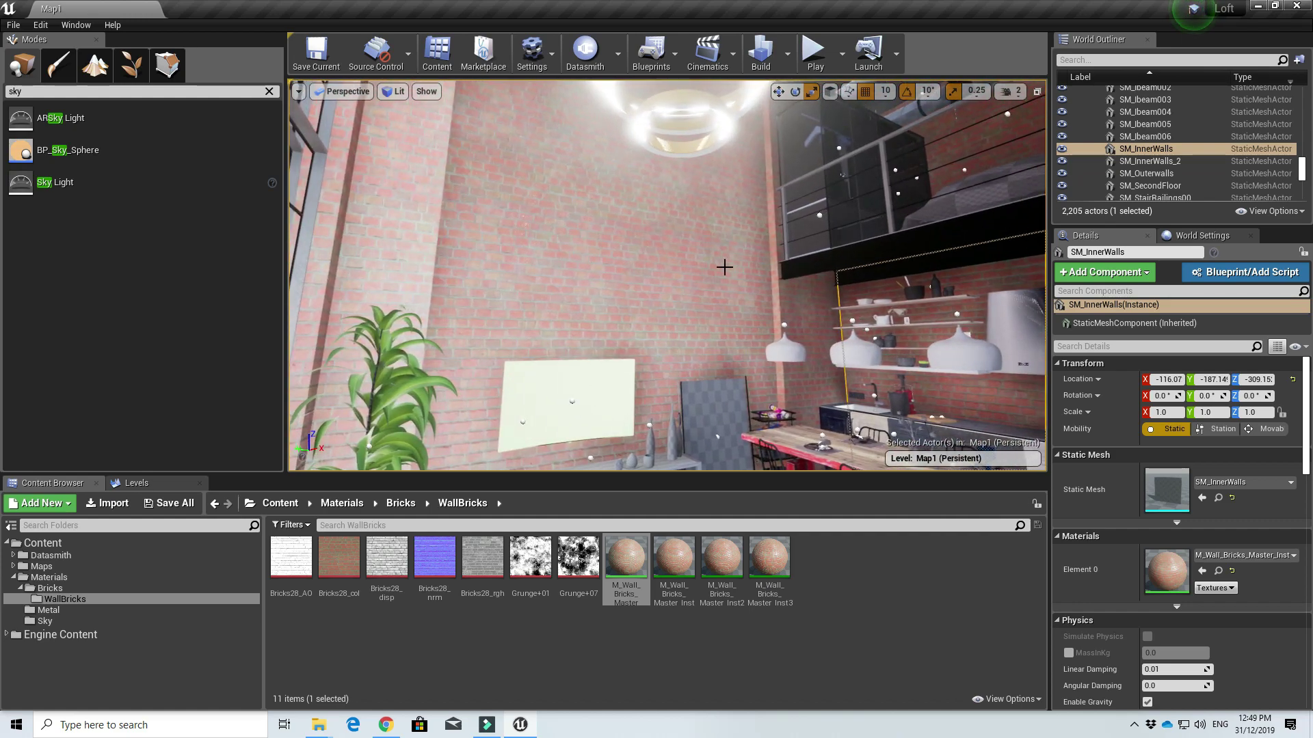
right_drag(667, 275, 971, 349)
mouse_move(731, 289)
right_down()
mouse_move(770, 289)
mouse_move(752, 284)
right_up()
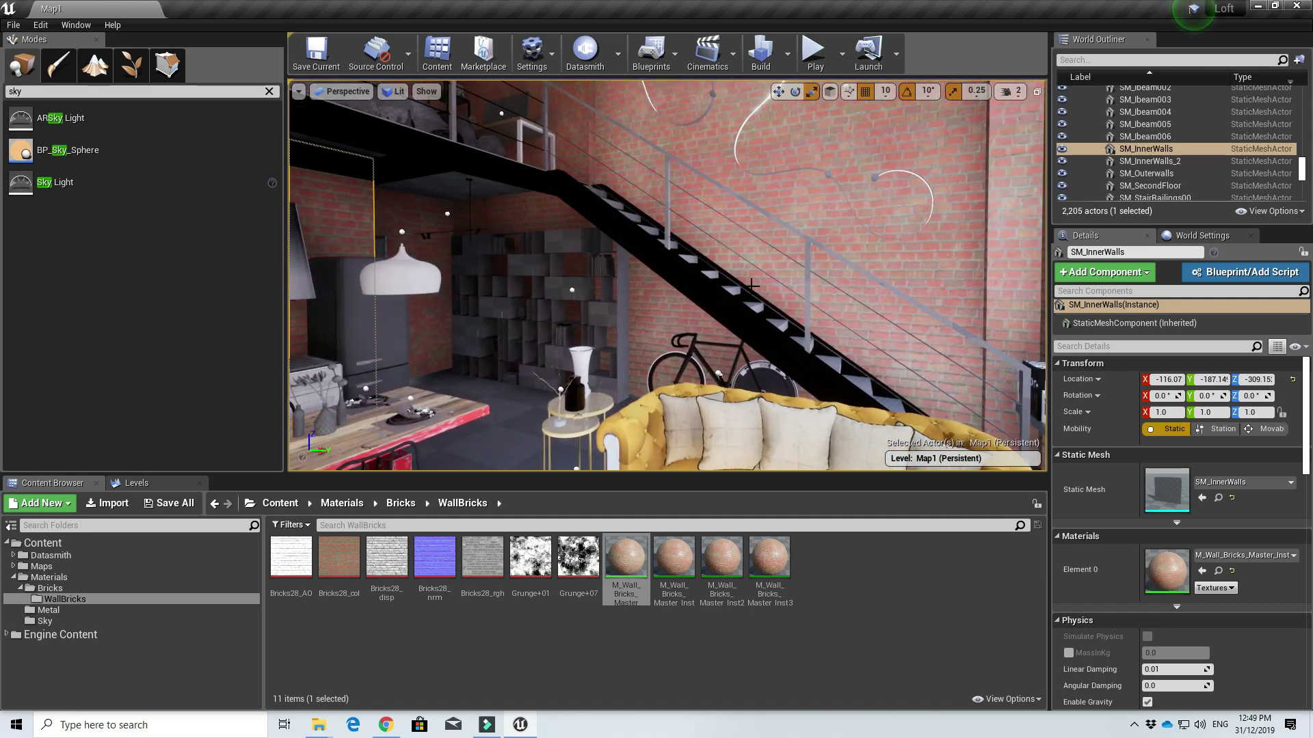
right_drag(786, 231, 749, 224)
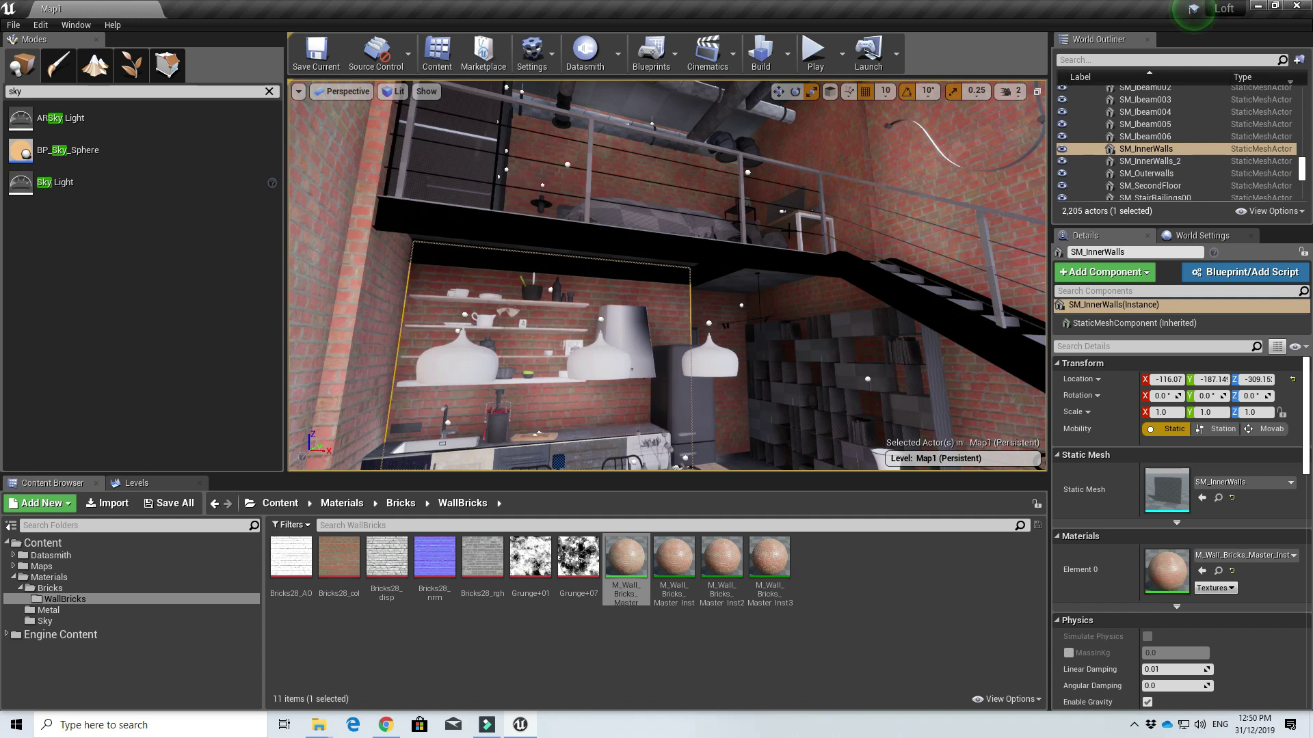
right_drag(667, 275, 612, 300)
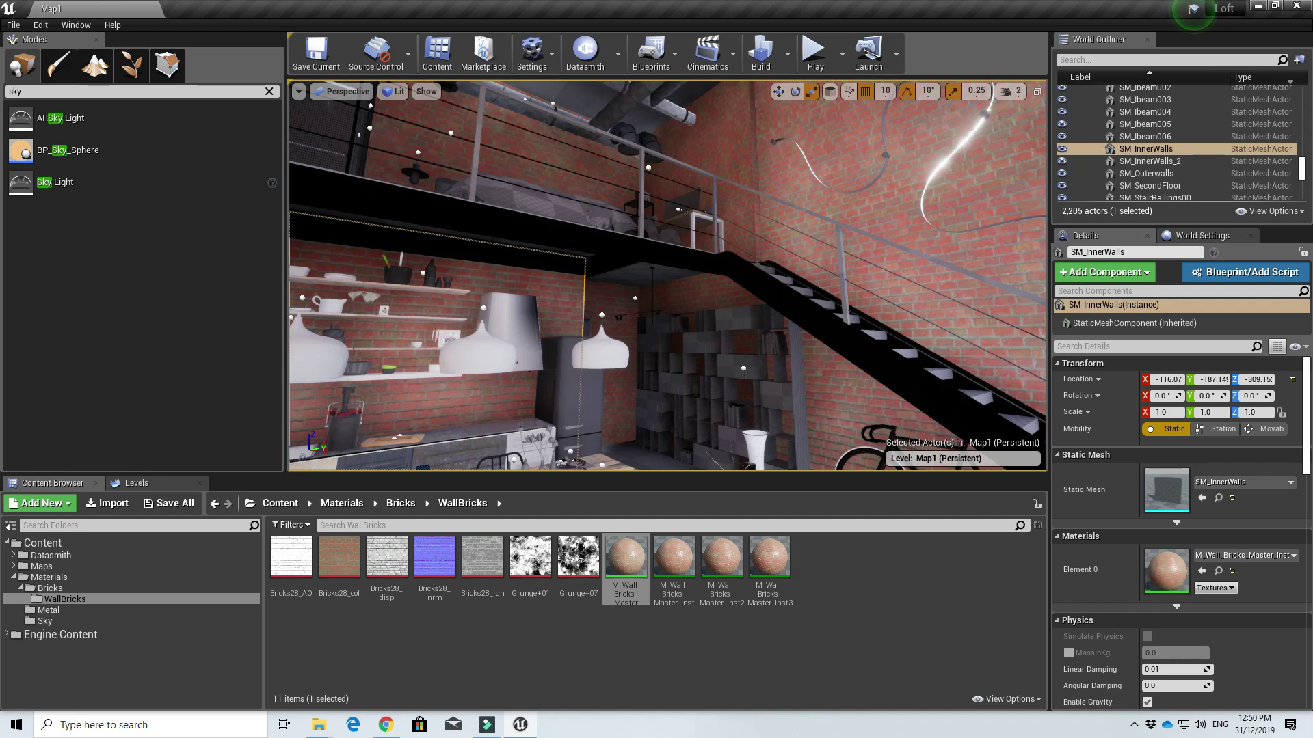
mouse_move(666, 275)
right_down()
mouse_move(783, 275)
mouse_move(683, 276)
right_up()
key(Up)
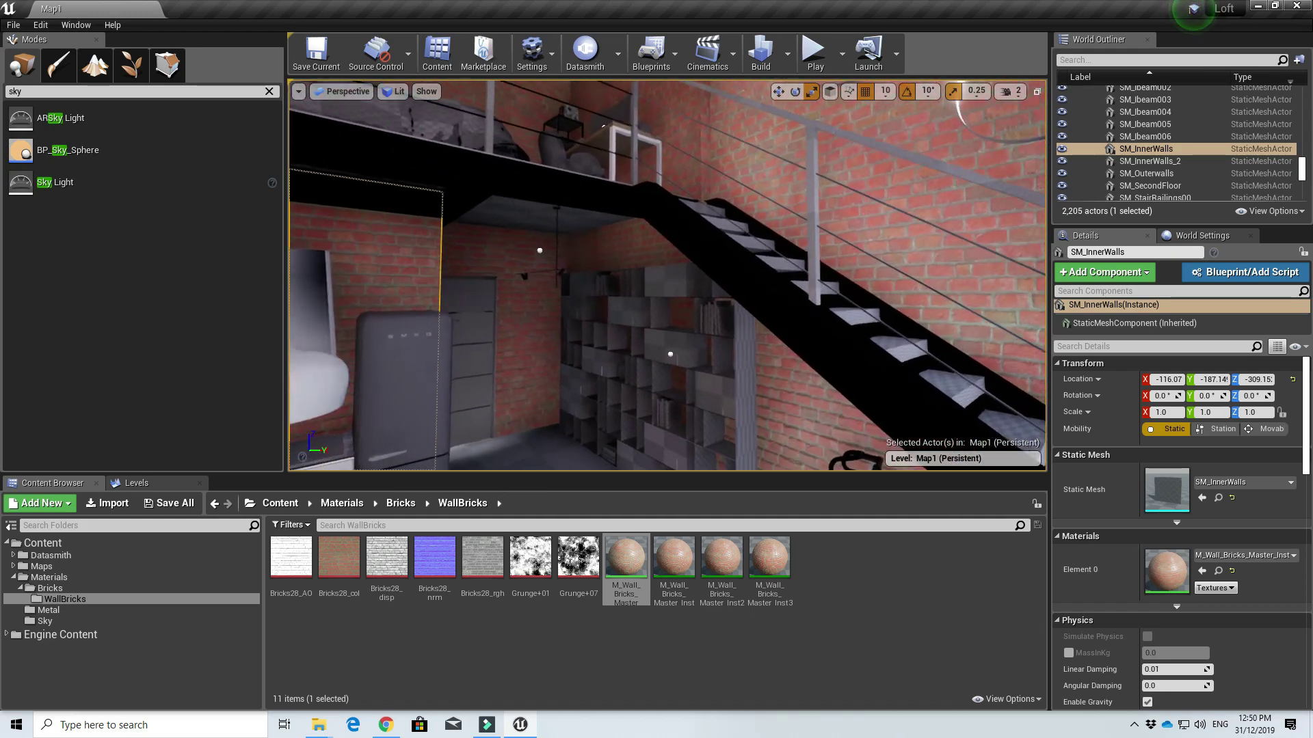
Select the sloping black I-beam of the staircase, and view the pipe bracket reference photo and the 2107-normal.jpg texture in Photos.
click(650, 272)
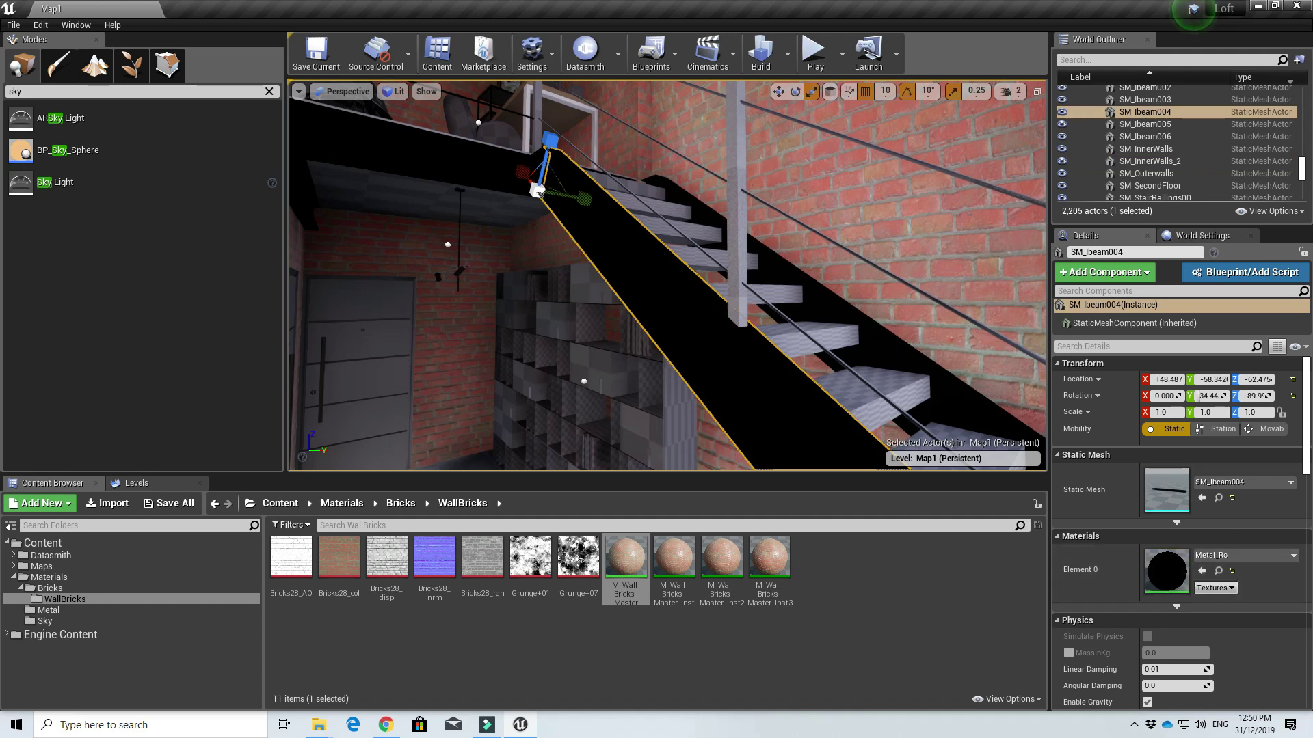
drag(668, 275, 519, 397)
key(Down)
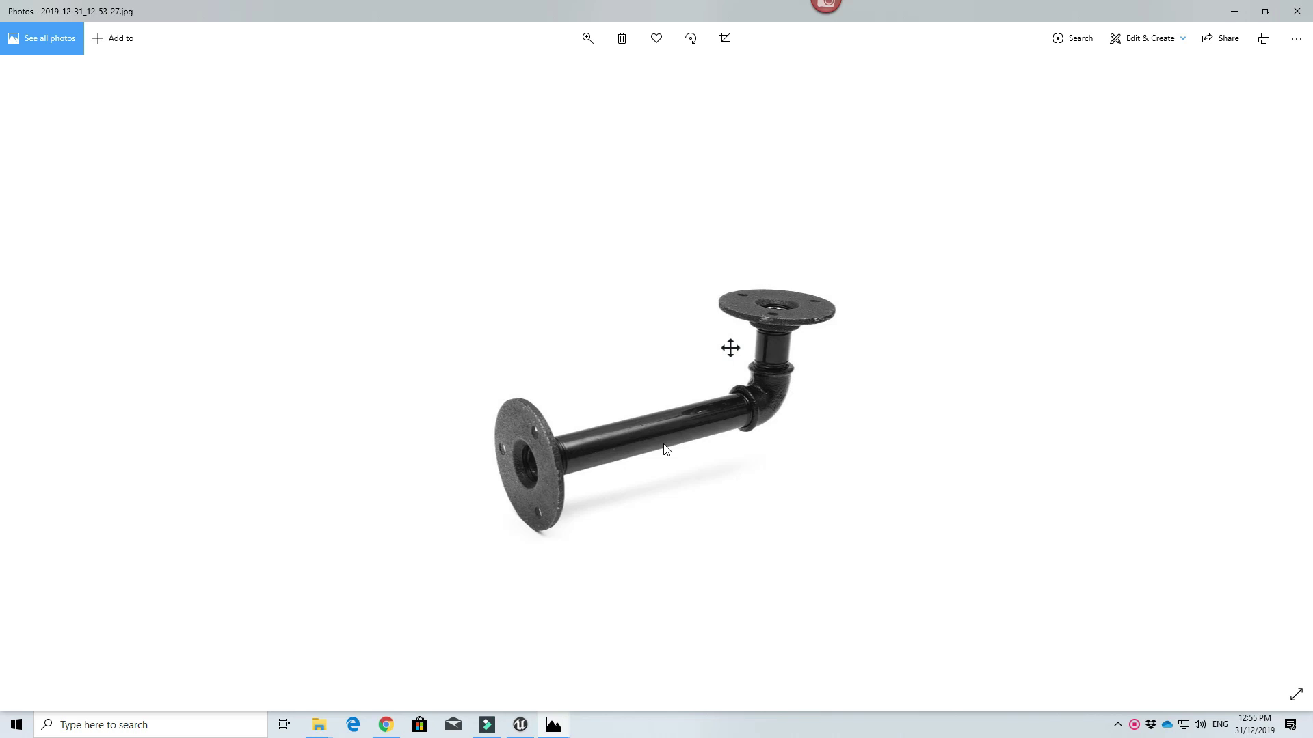
scroll(664, 449, up, 5)
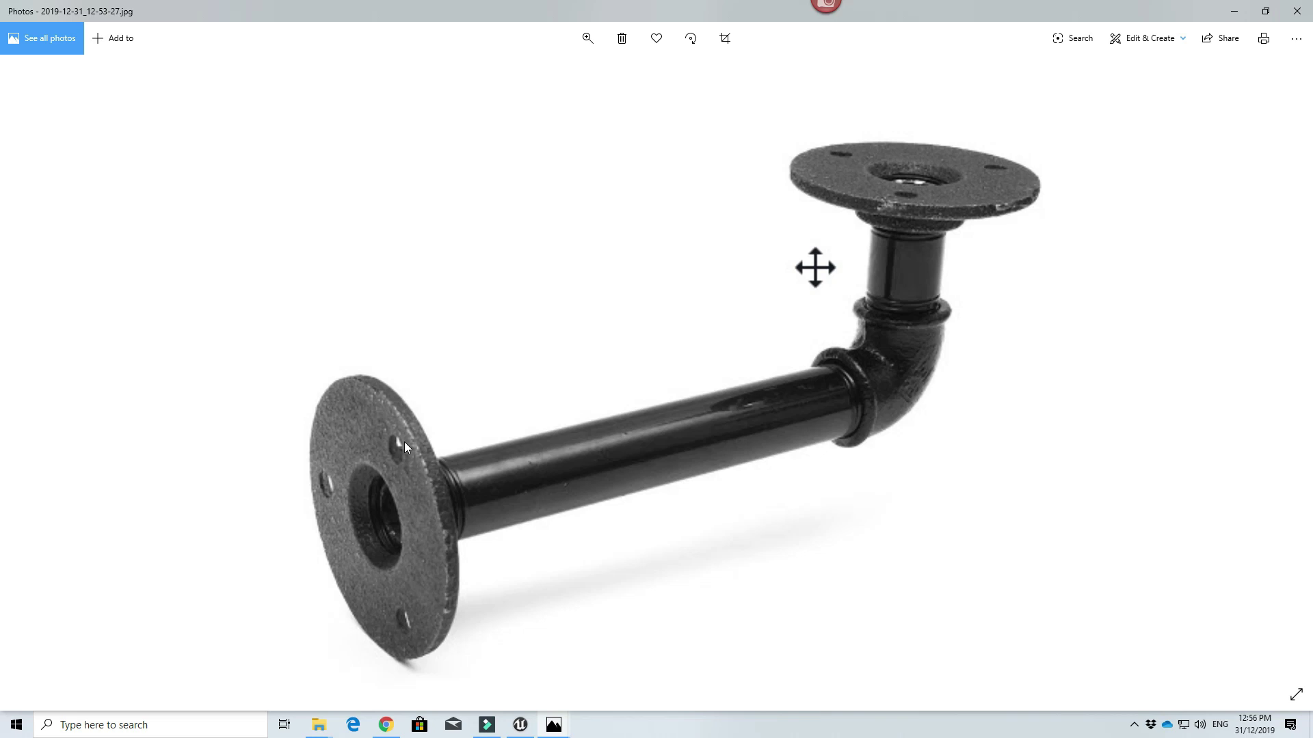
key(Right)
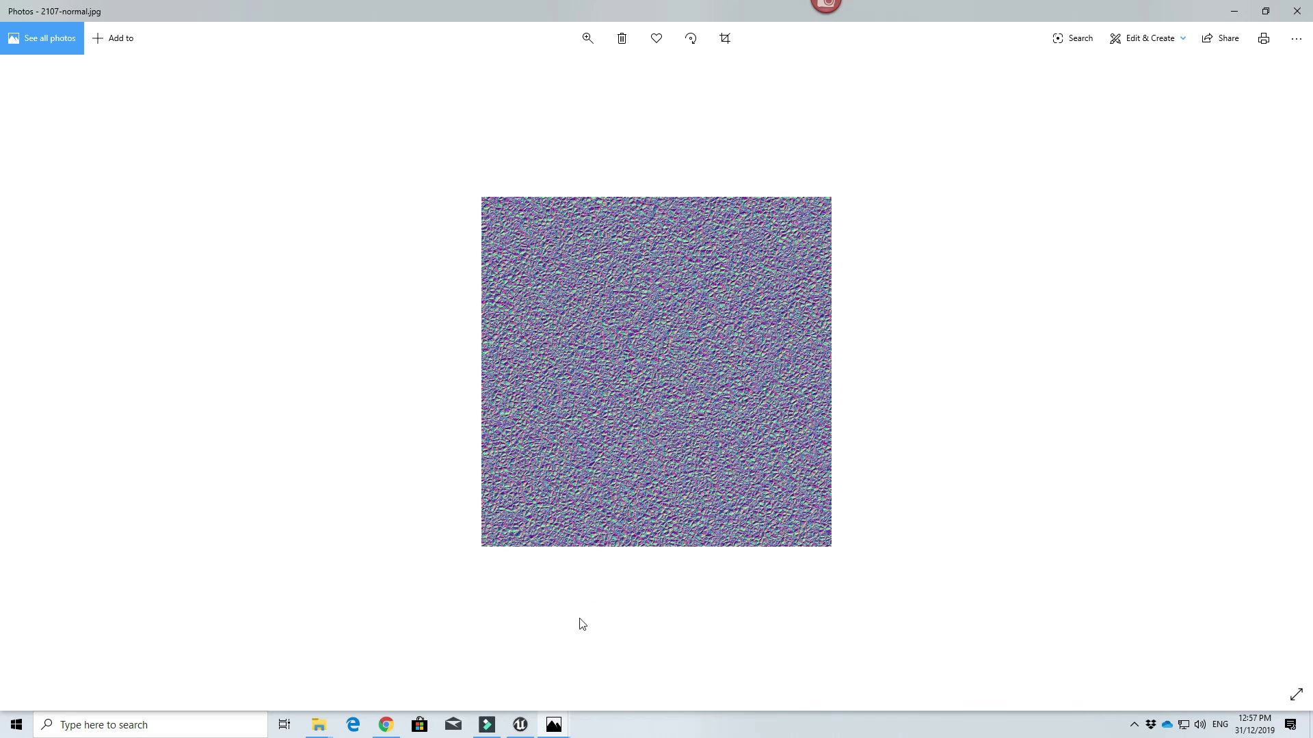
Switch back to Unreal Editor and create a folder named Black_industrial_metal inside the Metal materials folder.
click(520, 725)
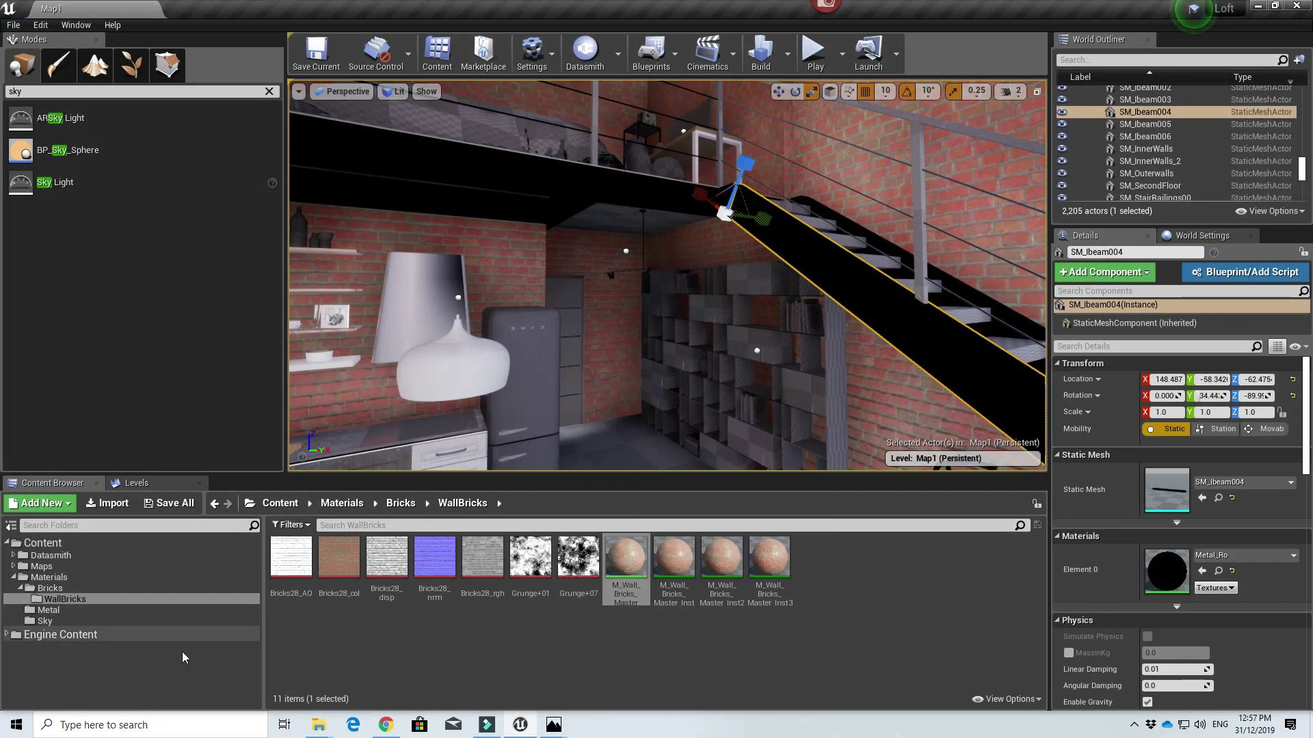
click(102, 611)
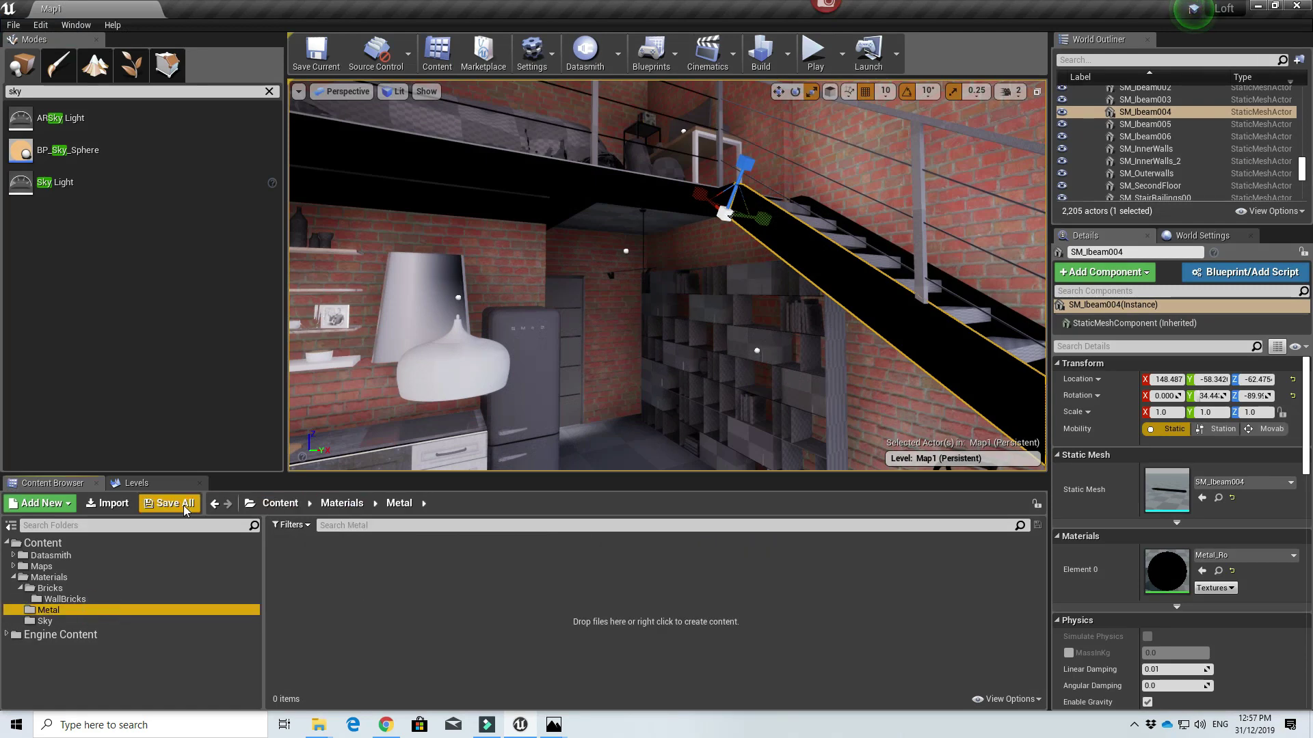
right_click(67, 607)
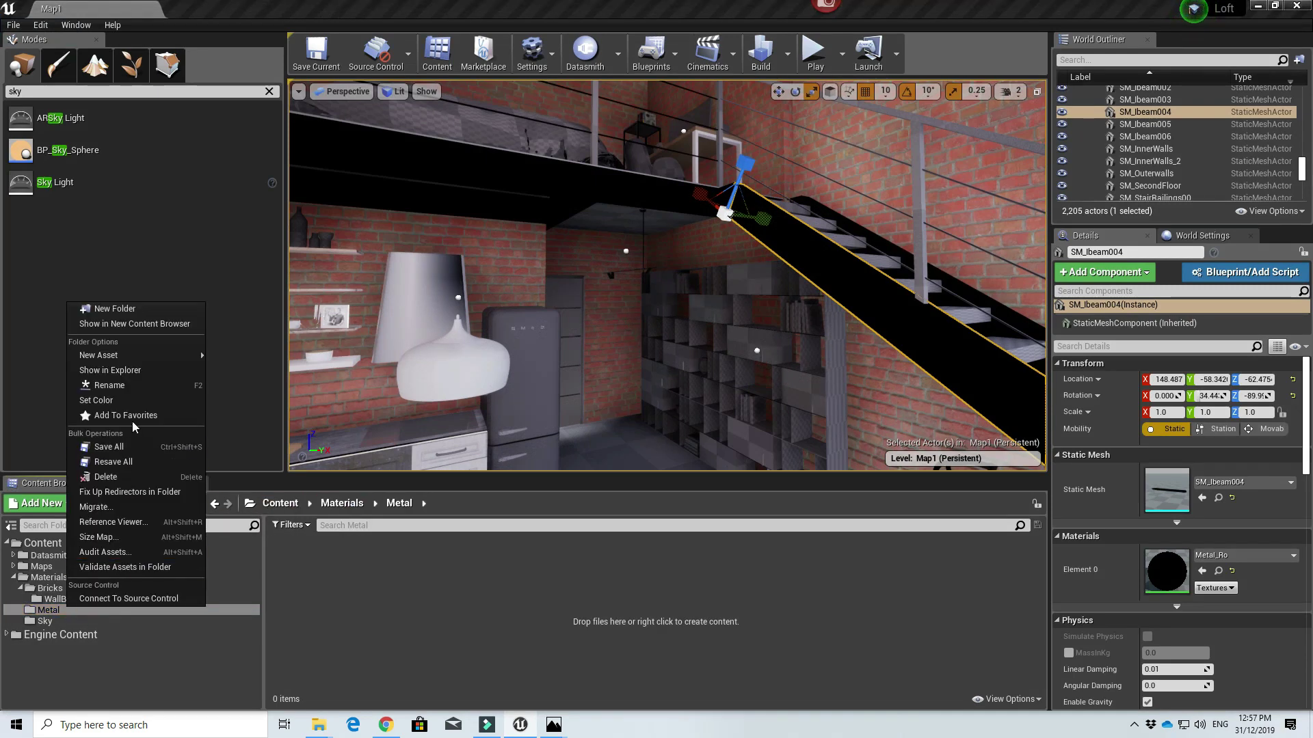
click(147, 309)
text(B)
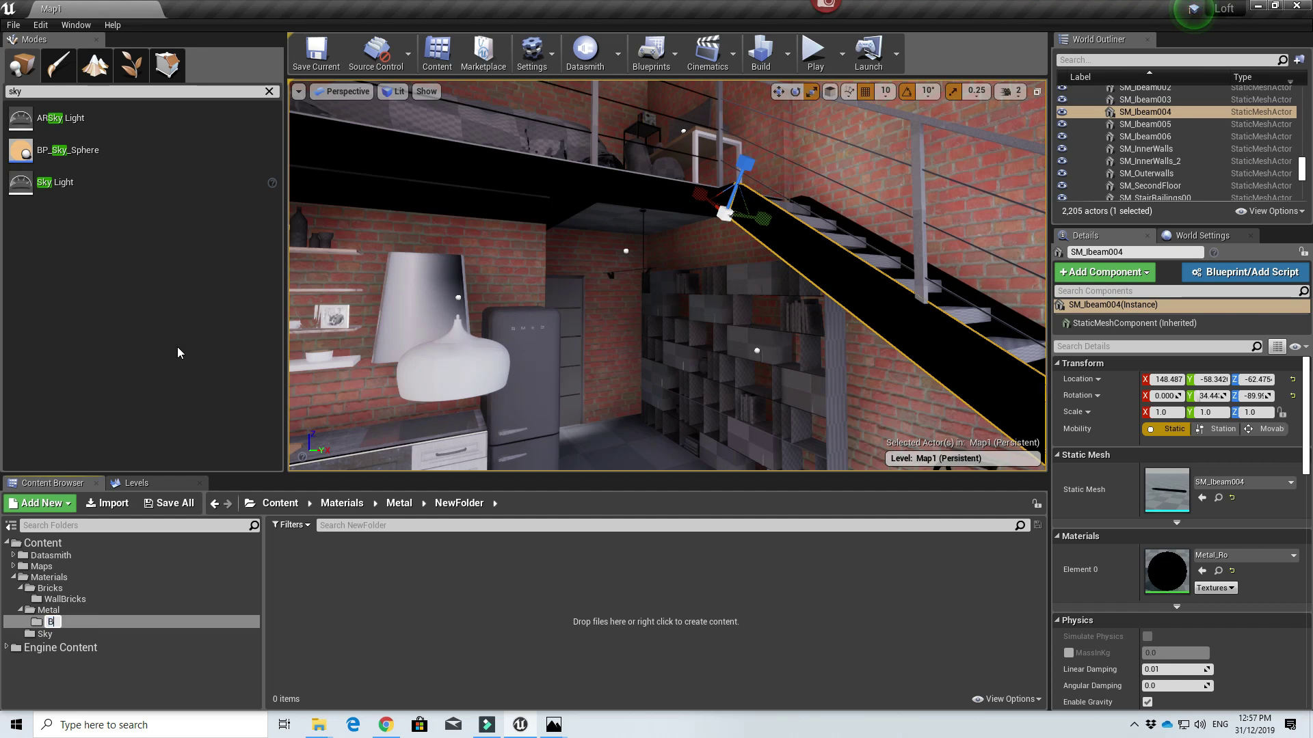
text(lack_industrial_metal)
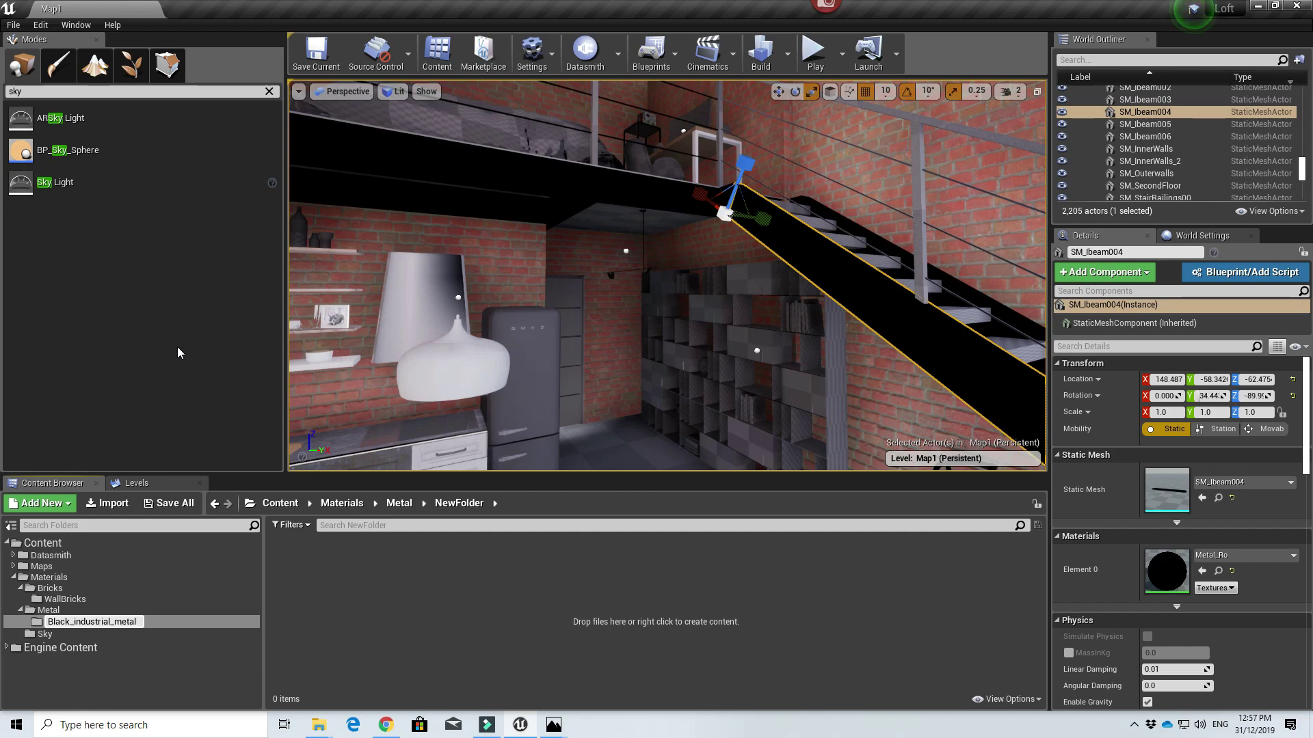
key(Return)
Import the 2107-normal texture into the Black_industrial_metal folder and preview it in the texture editor.
click(120, 503)
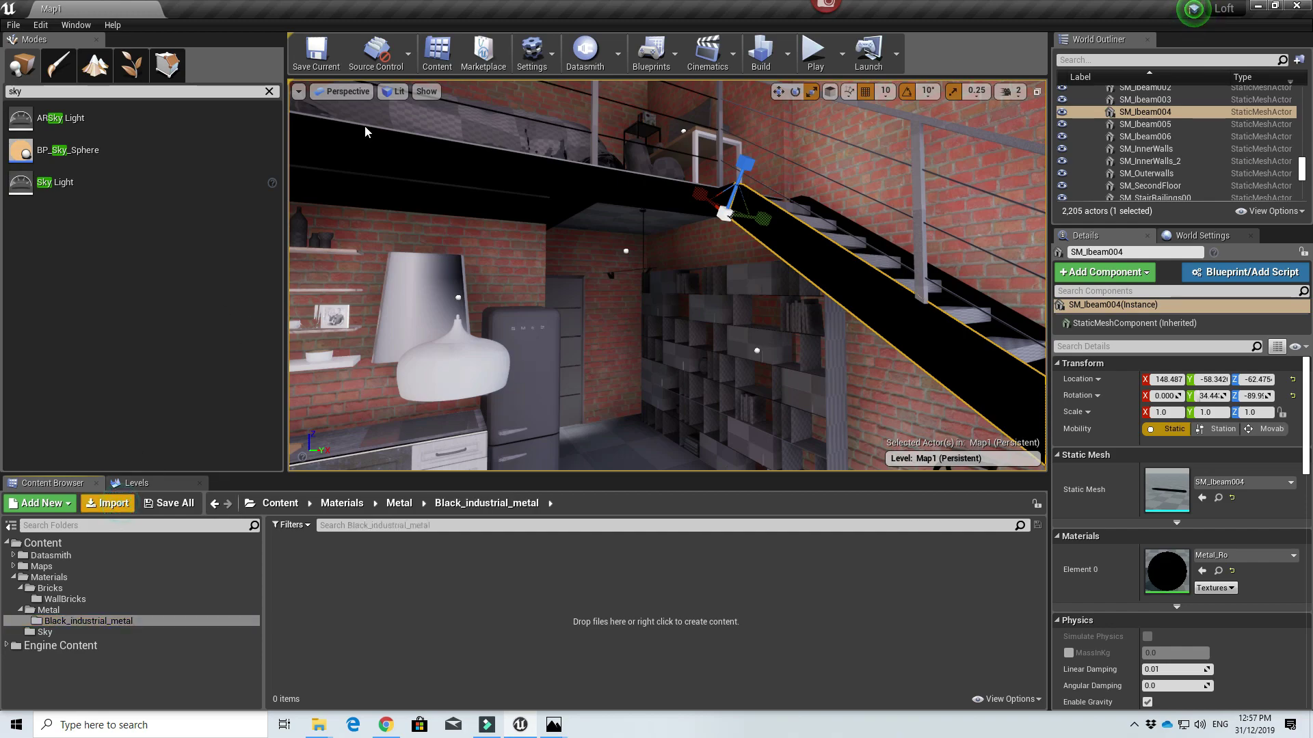
double_click(395, 195)
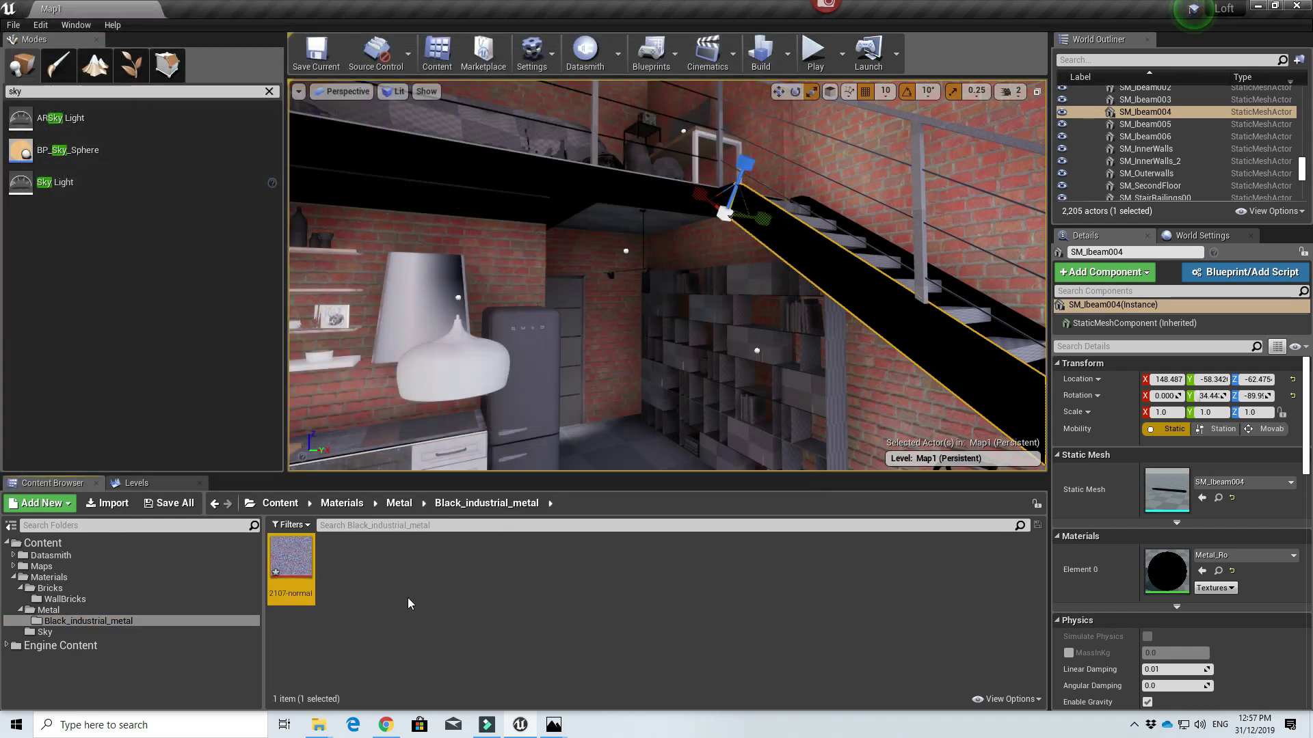
double_click(293, 573)
drag(593, 474, 622, 289)
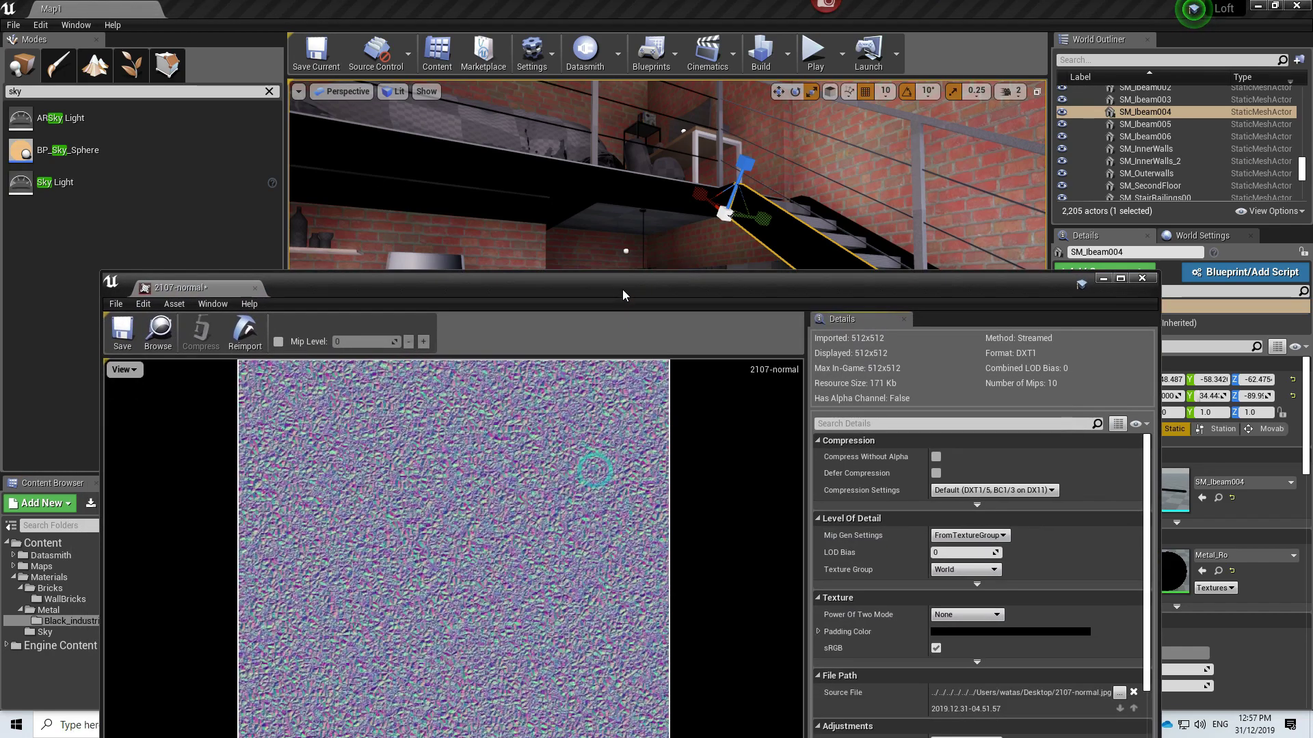
click(1143, 274)
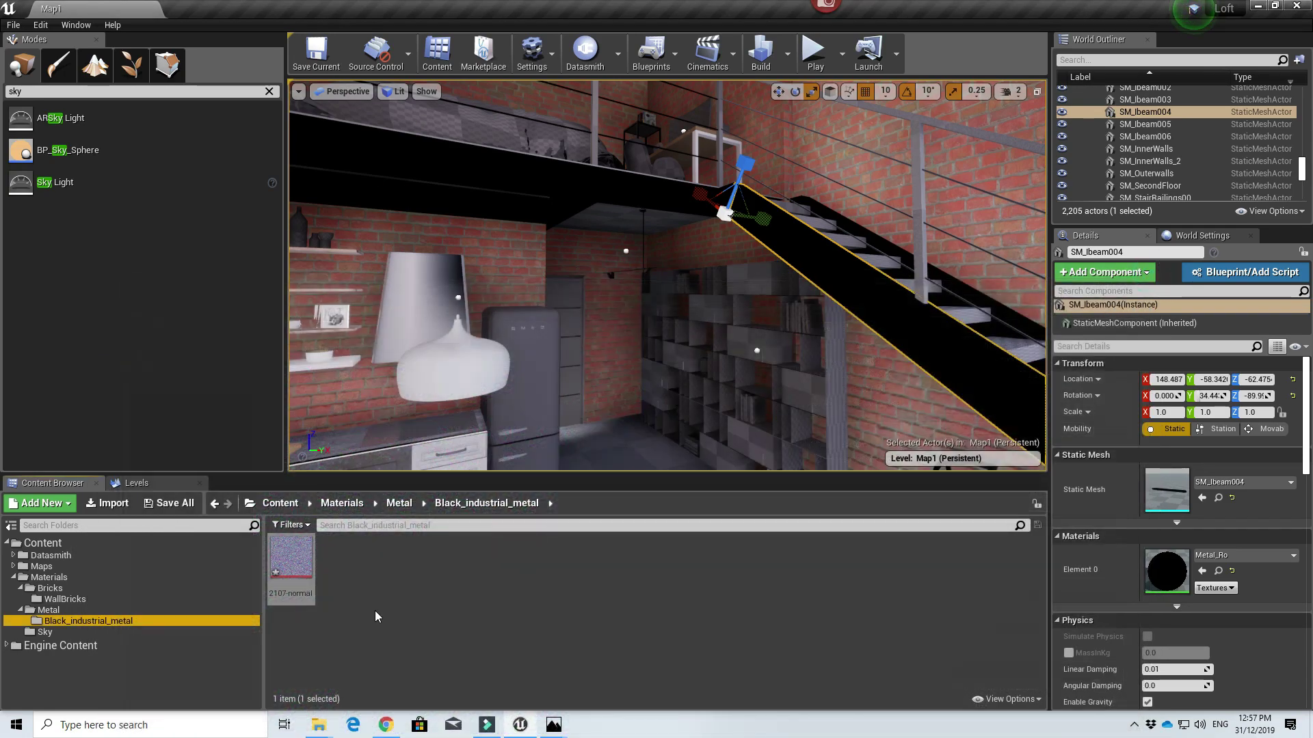
Create a material named M_Black_steel in the Black_industrial_metal folder and open it for editing.
right_click(387, 569)
click(449, 313)
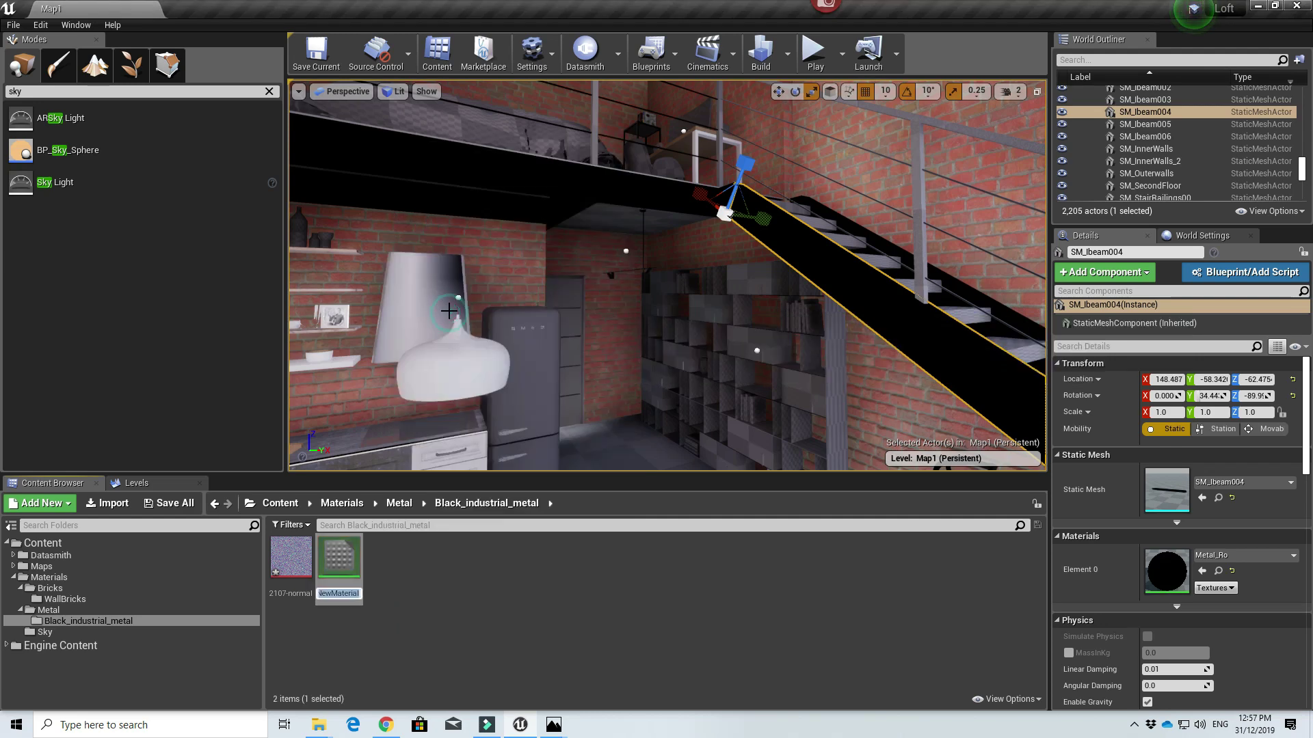
text(M_Black_steel)
key(Return)
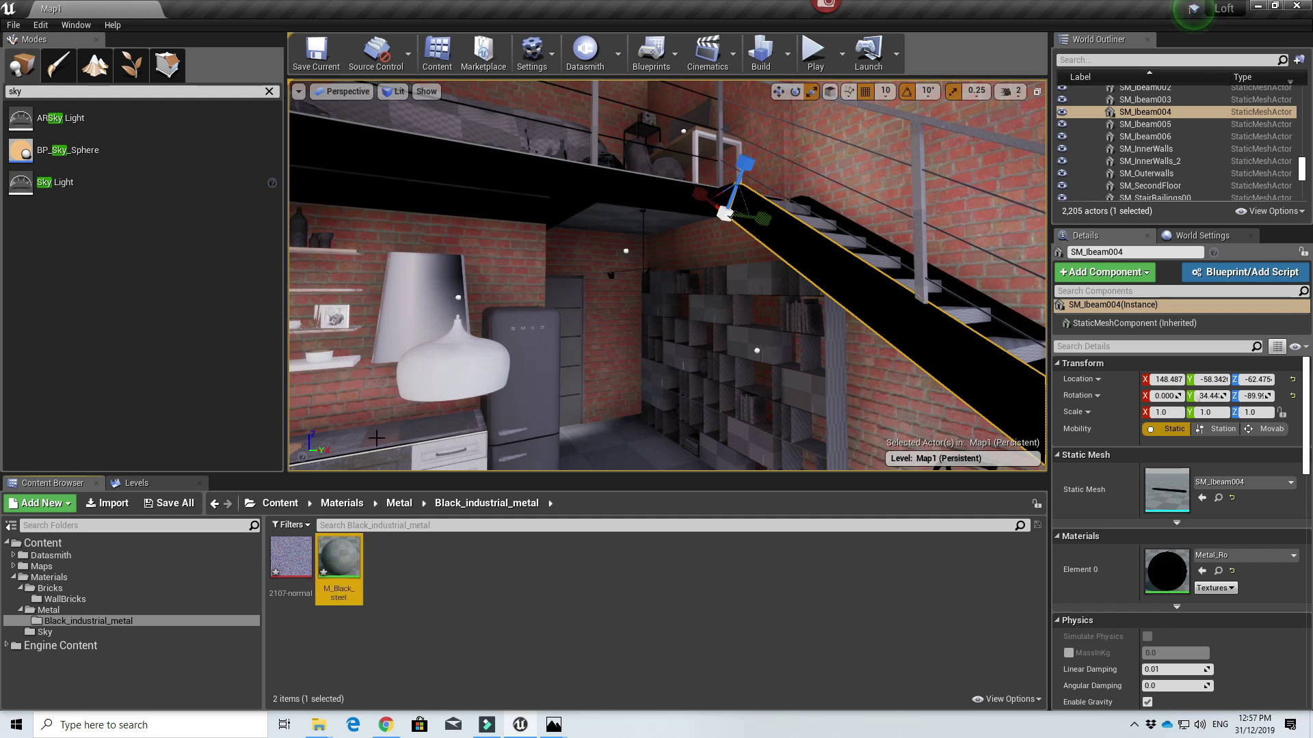
double_click(345, 555)
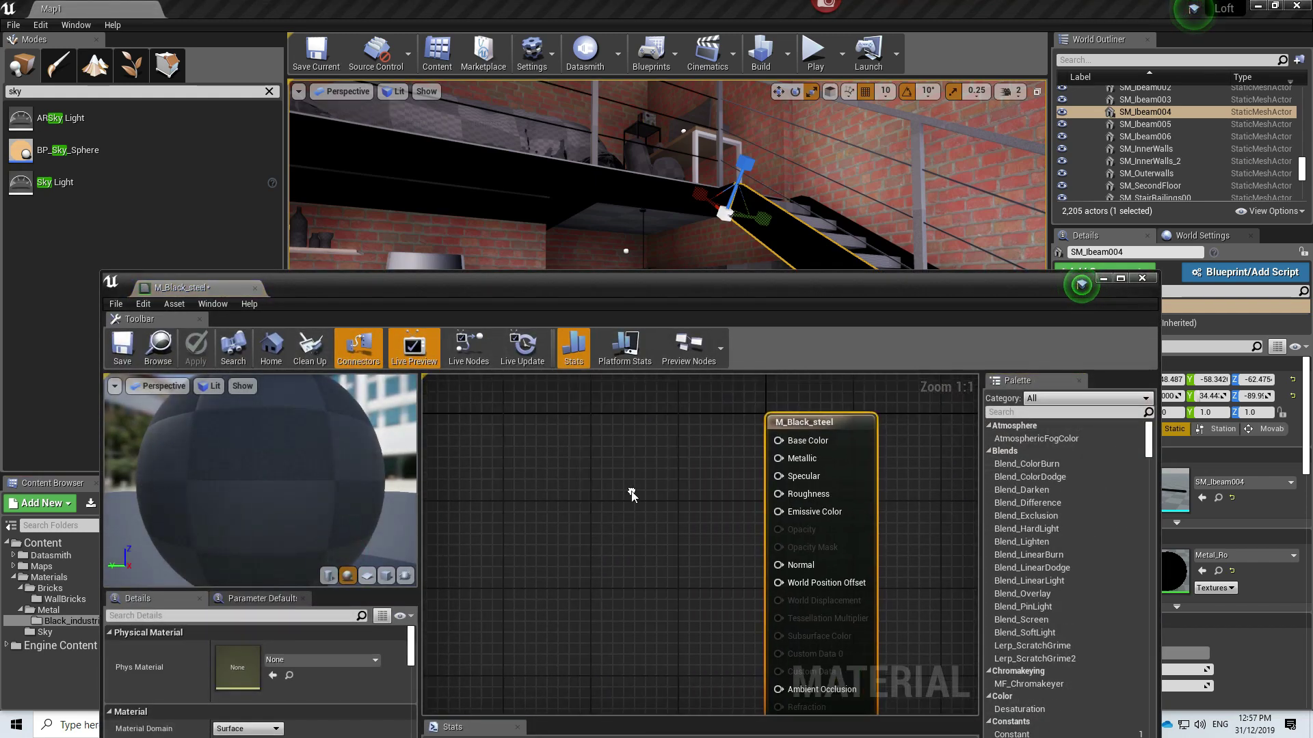
Add a Constant node with value 0.05 and connect it to the material's Base Color.
right_click(589, 477)
text(consta)
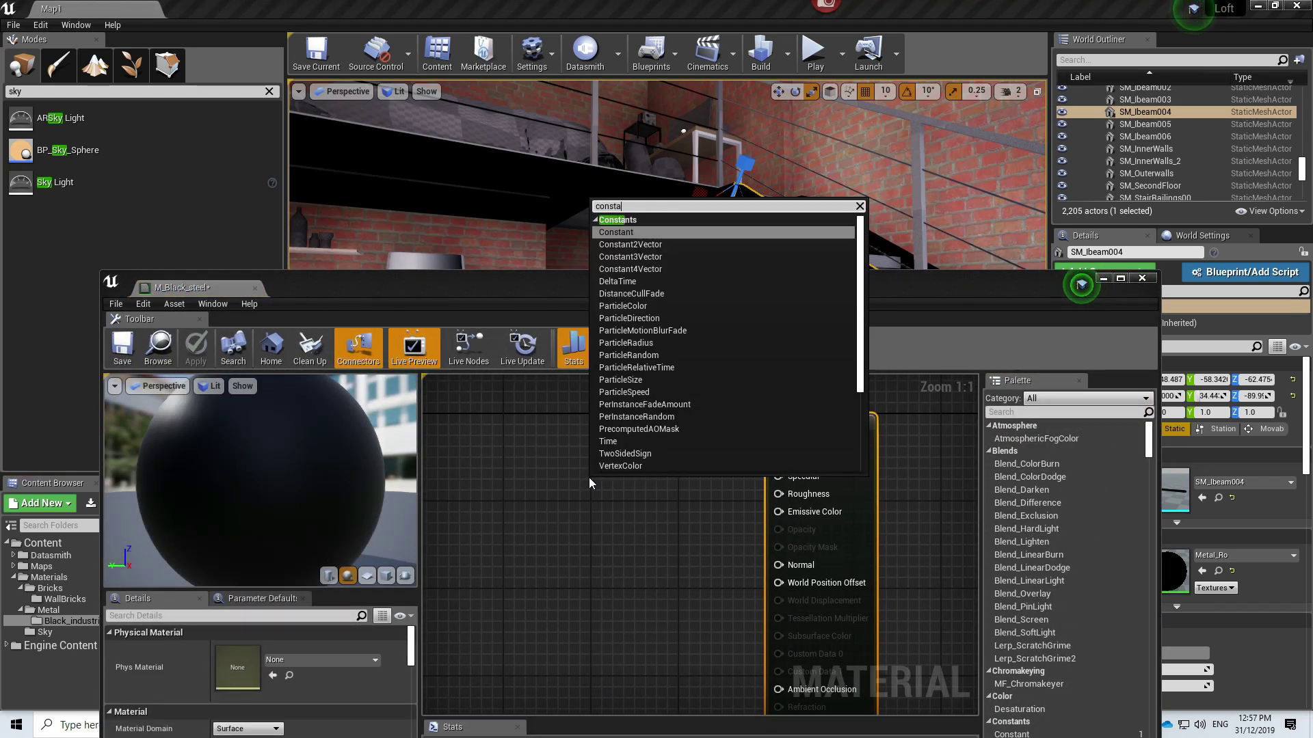
key(Return)
drag(612, 504, 797, 441)
click(247, 648)
text(0.0)
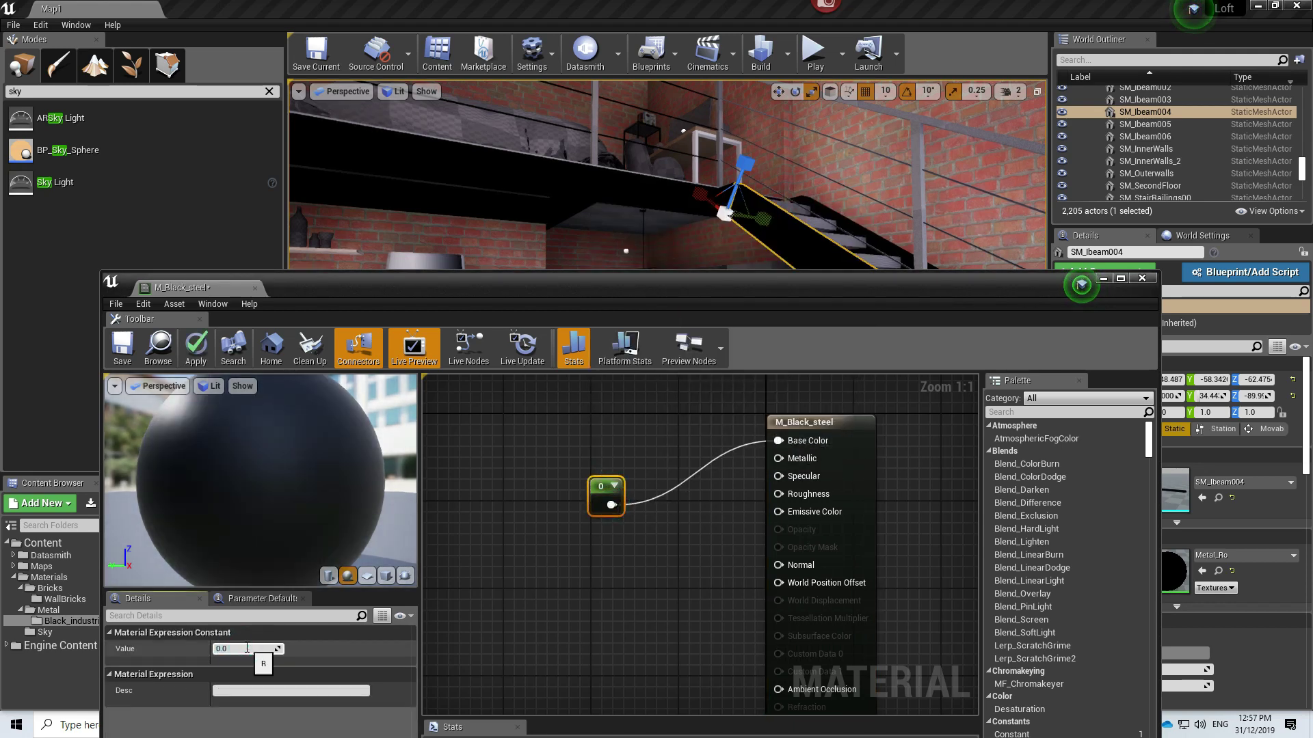
text(5)
key(Return)
Add a second Constant node with value 0.95 and connect it to the material's Metallic input.
right_click(530, 605)
text(c)
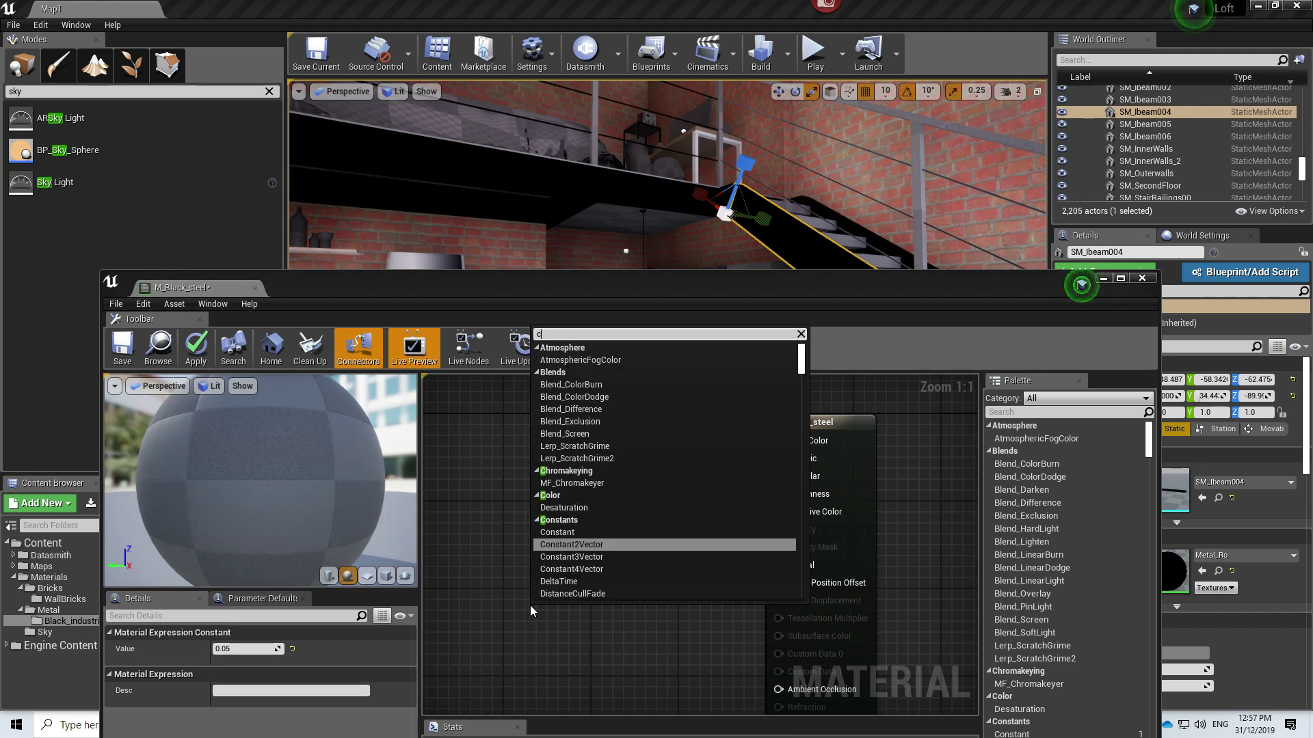
text(onstant)
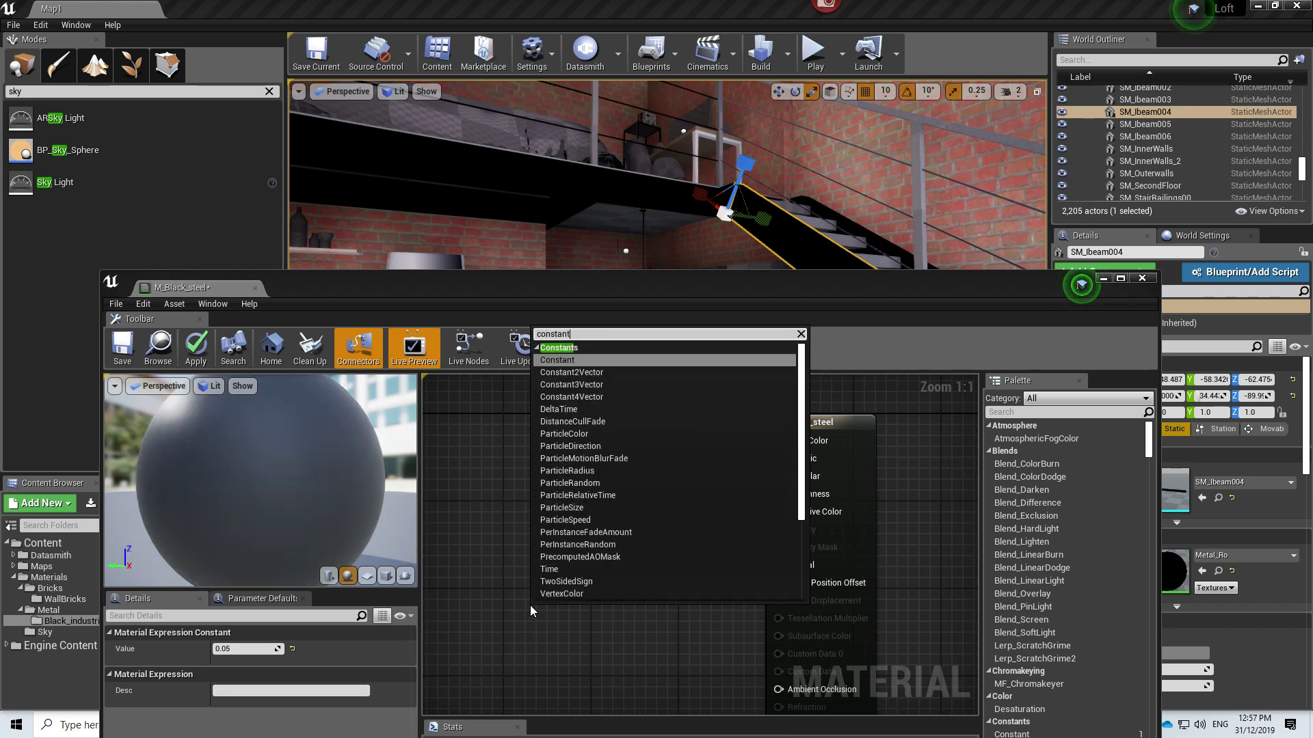
key(Return)
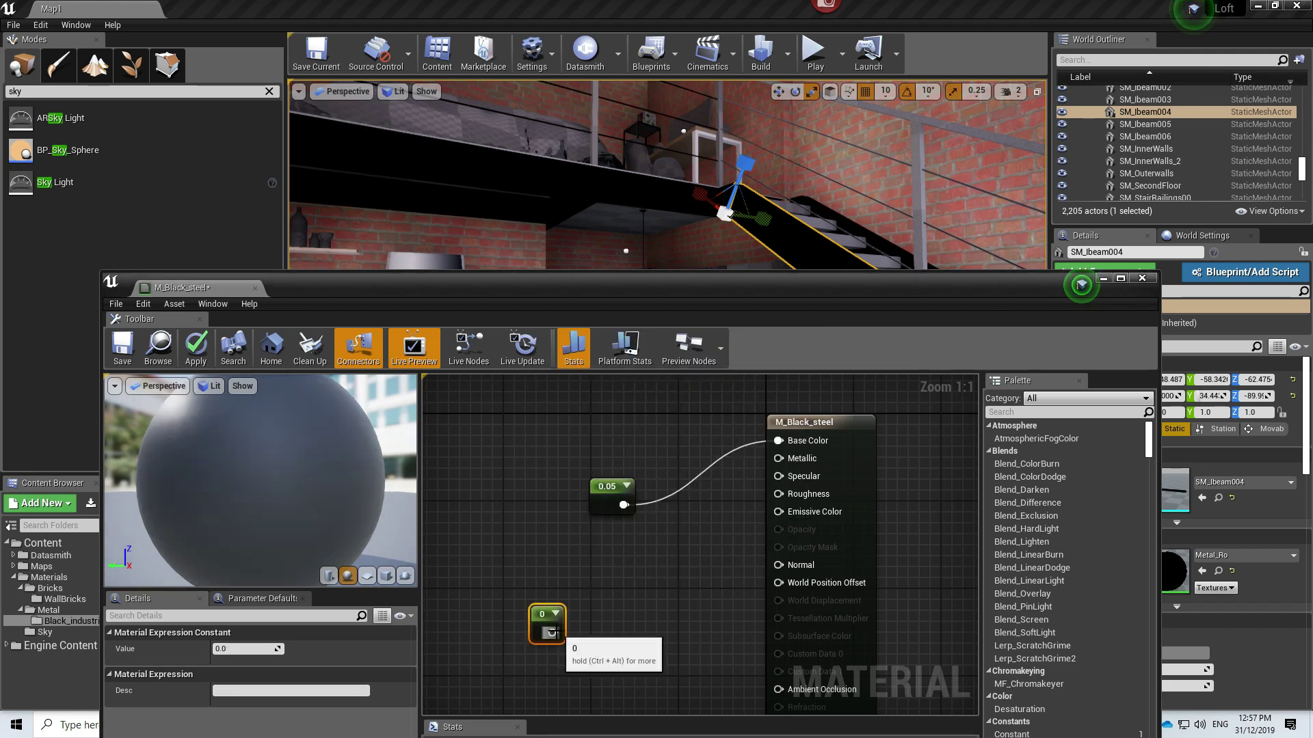
drag(551, 633, 778, 459)
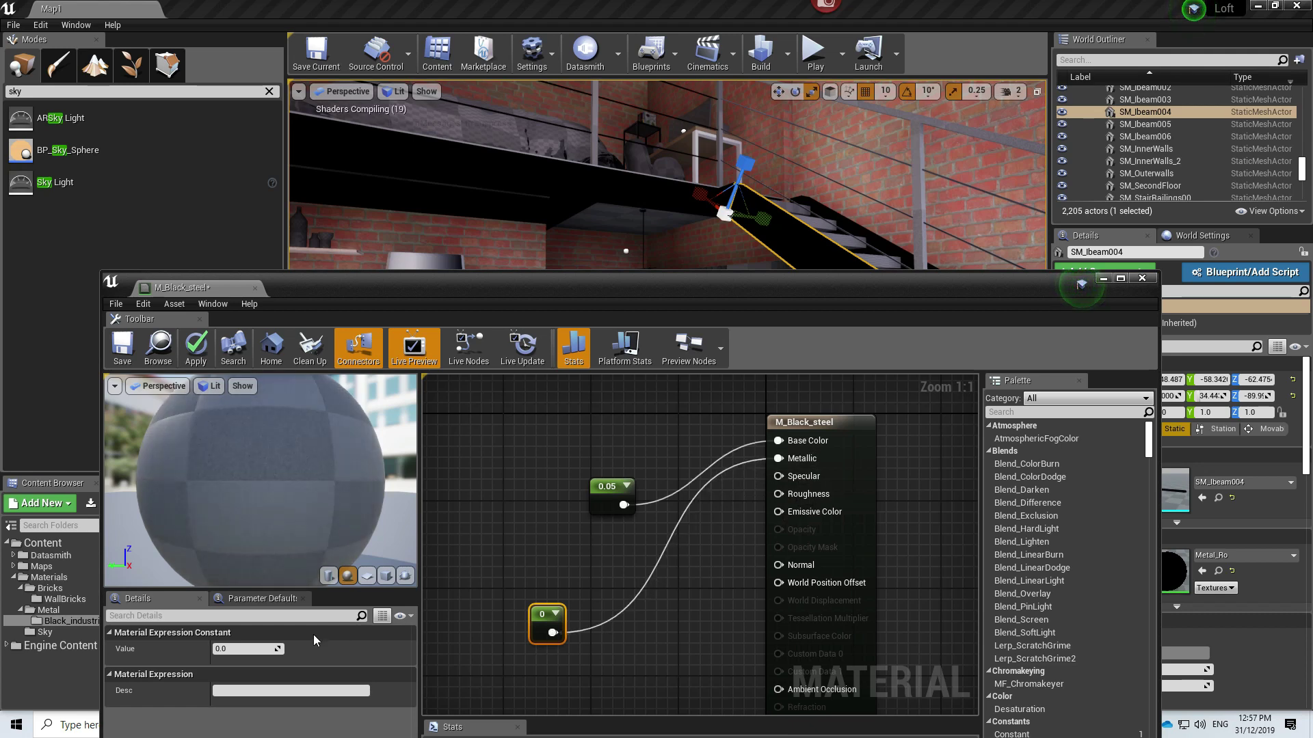
click(257, 648)
text(0.)
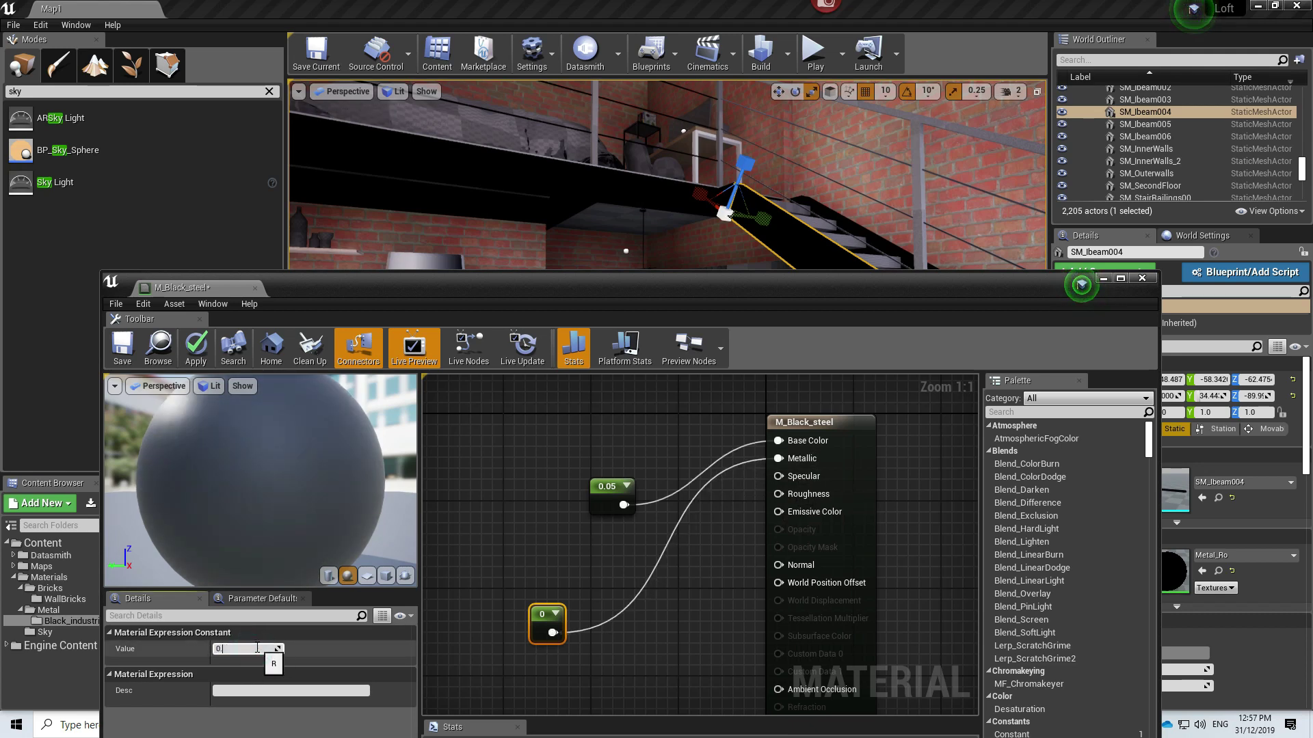
text(.95)
key(Tab)
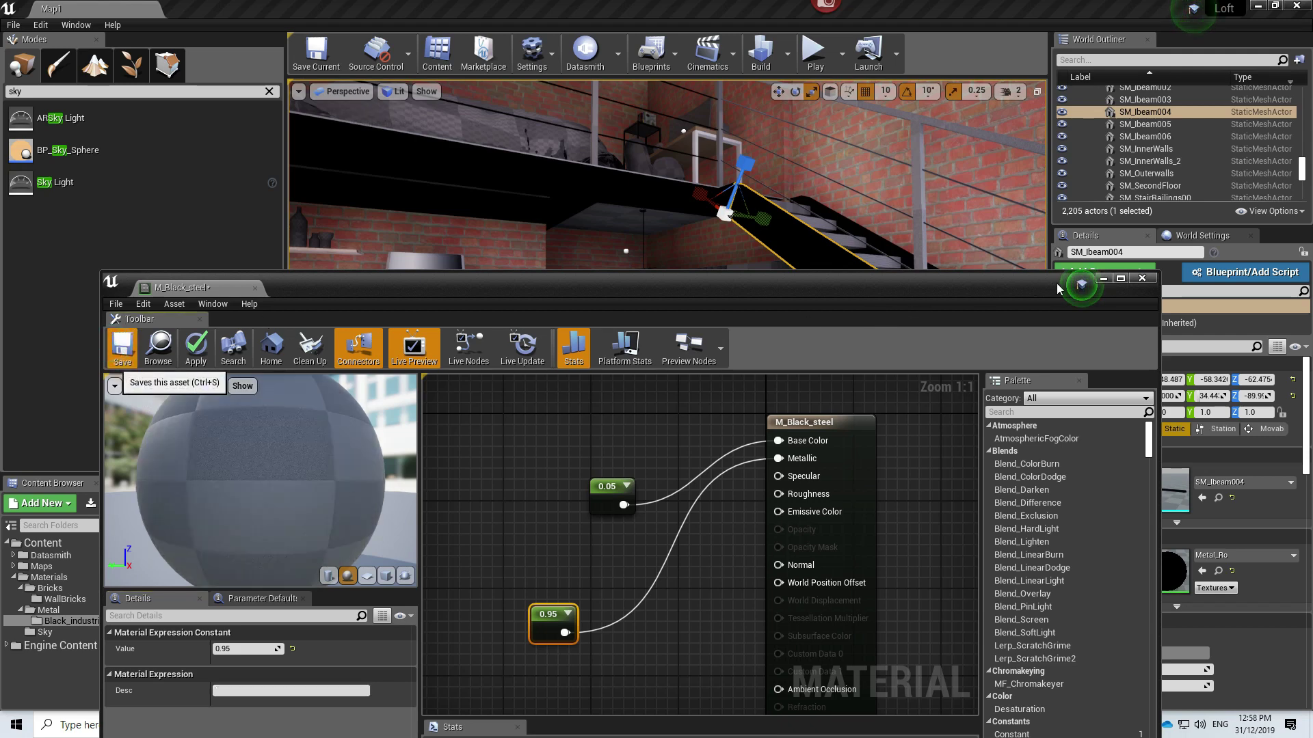
Save M_Black_steel, assign it to the sloping staircase I-beam, and inspect the beam up close.
click(1103, 278)
drag(338, 558, 865, 298)
key(w)
right_drag(865, 297, 964, 308)
key(w)
right_drag(820, 385, 916, 355)
key(s)
key(a)
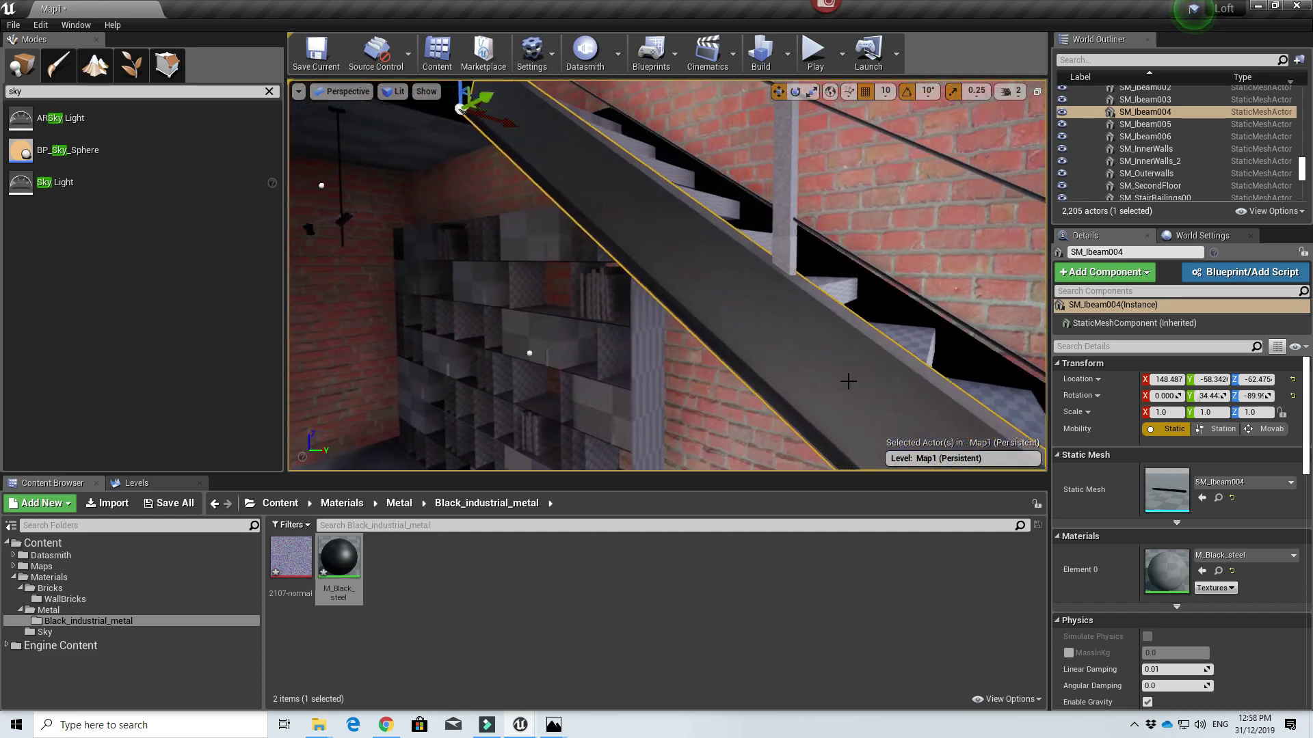
Add the 2107-normal texture to the M_Black_steel graph, connect its RGB output to Normal, save, and check the beam.
double_click(339, 558)
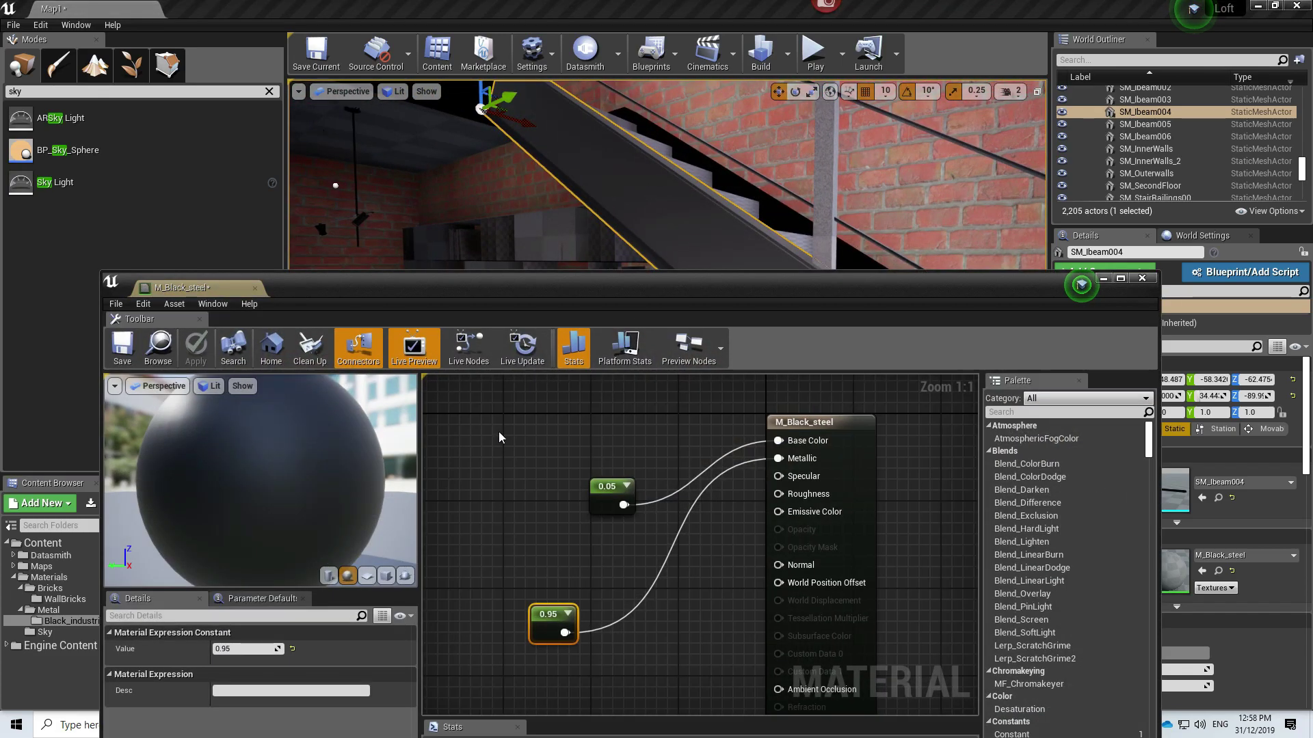
drag(655, 275, 927, 79)
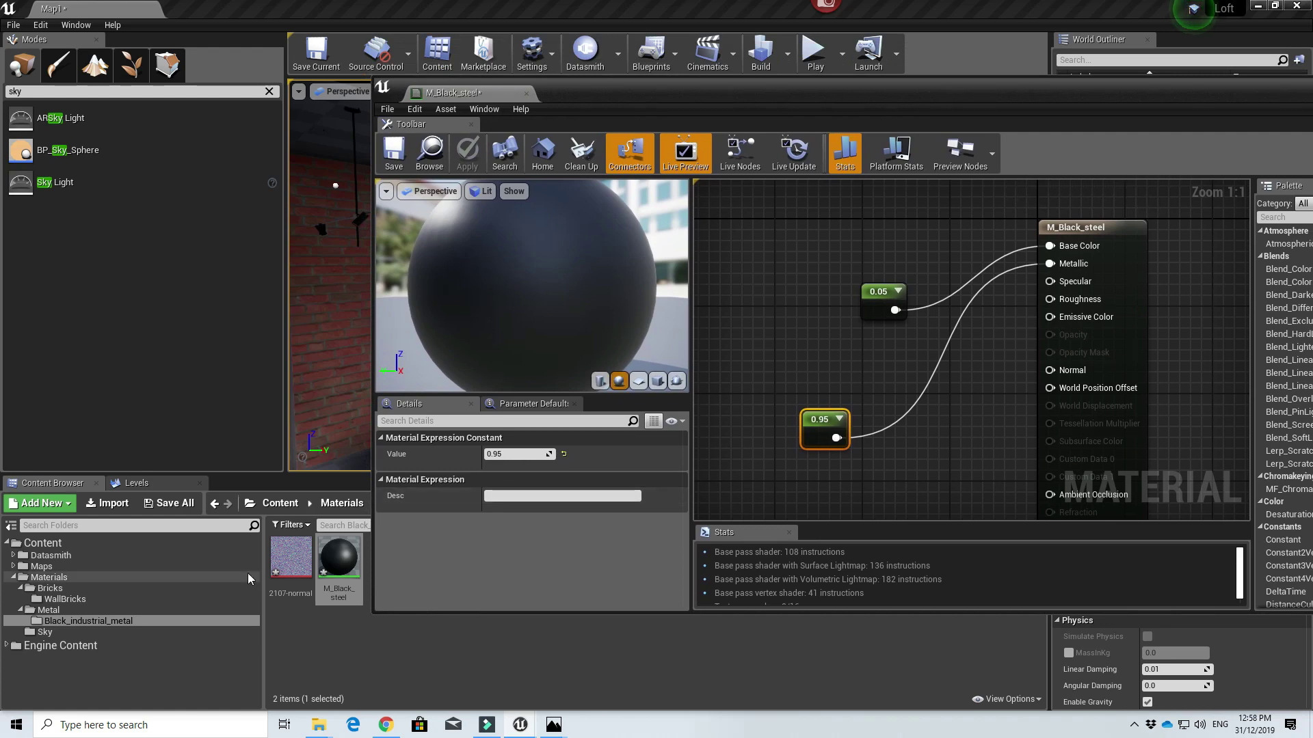
drag(291, 558, 860, 441)
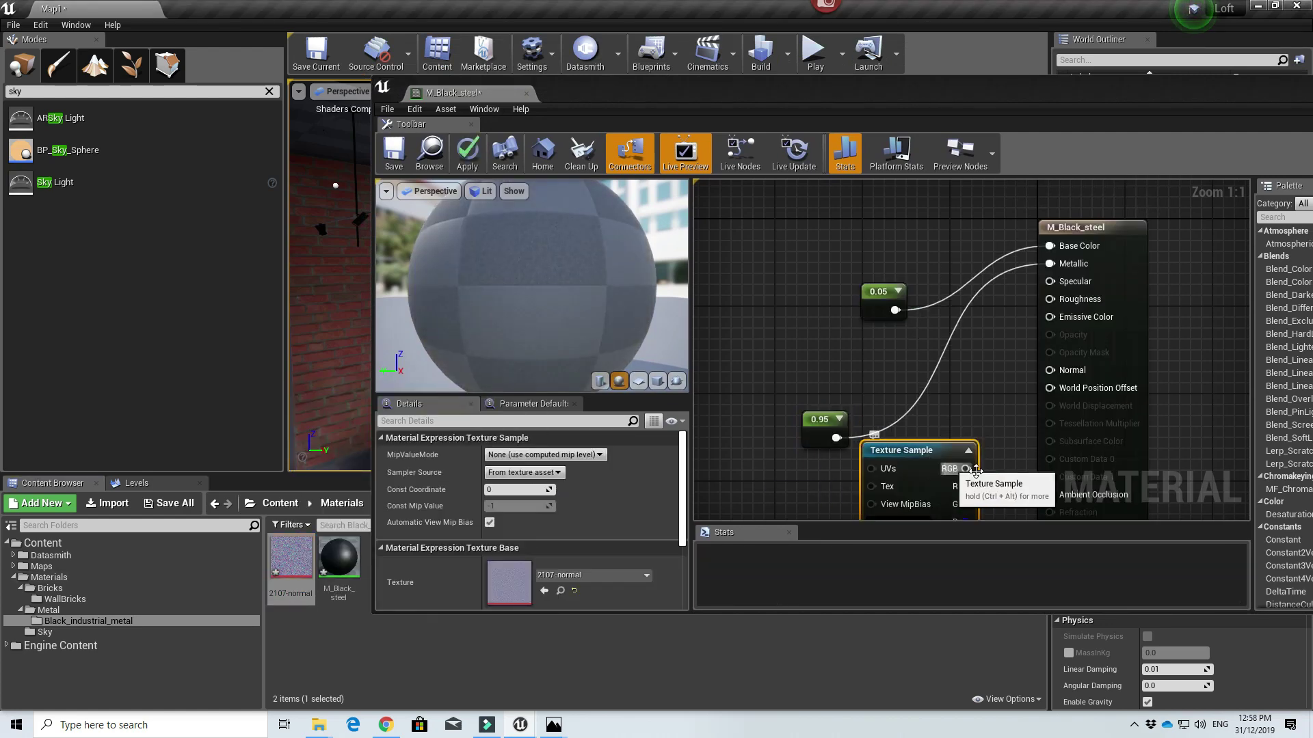
drag(966, 469, 1051, 370)
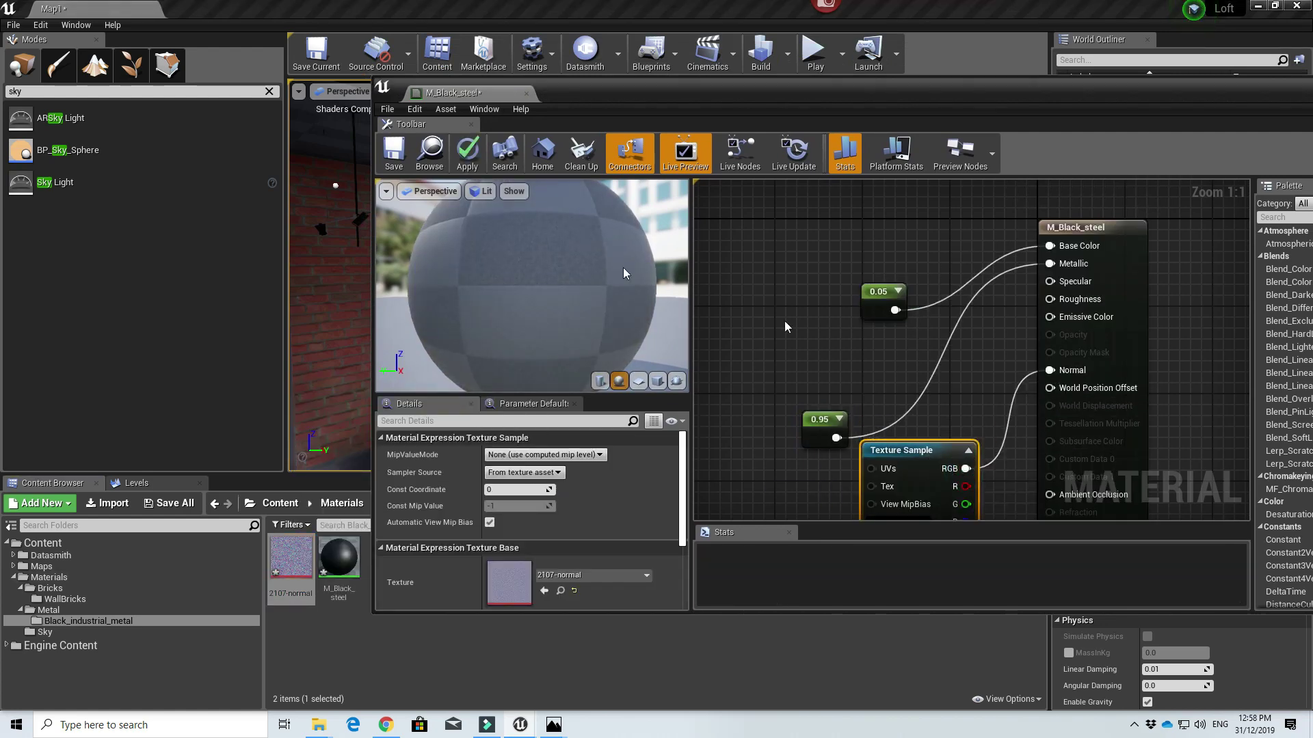
click(396, 162)
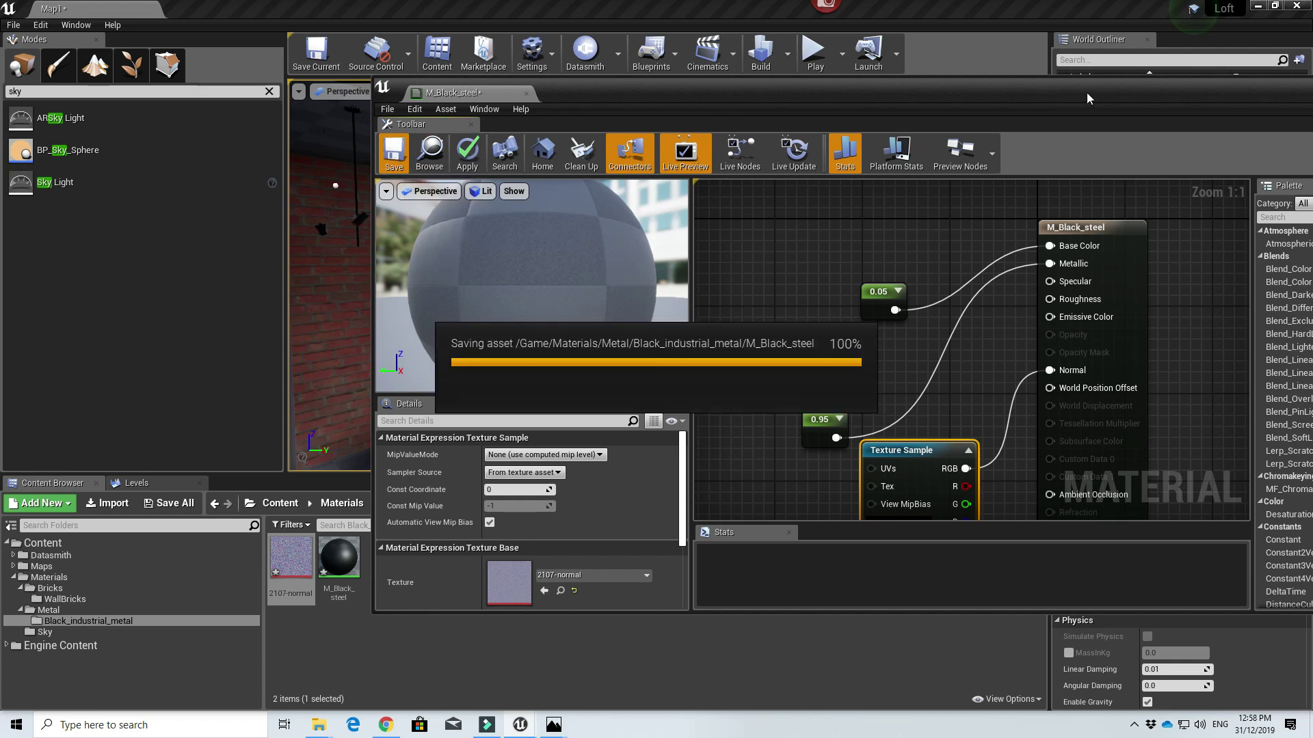
drag(1091, 93, 640, 430)
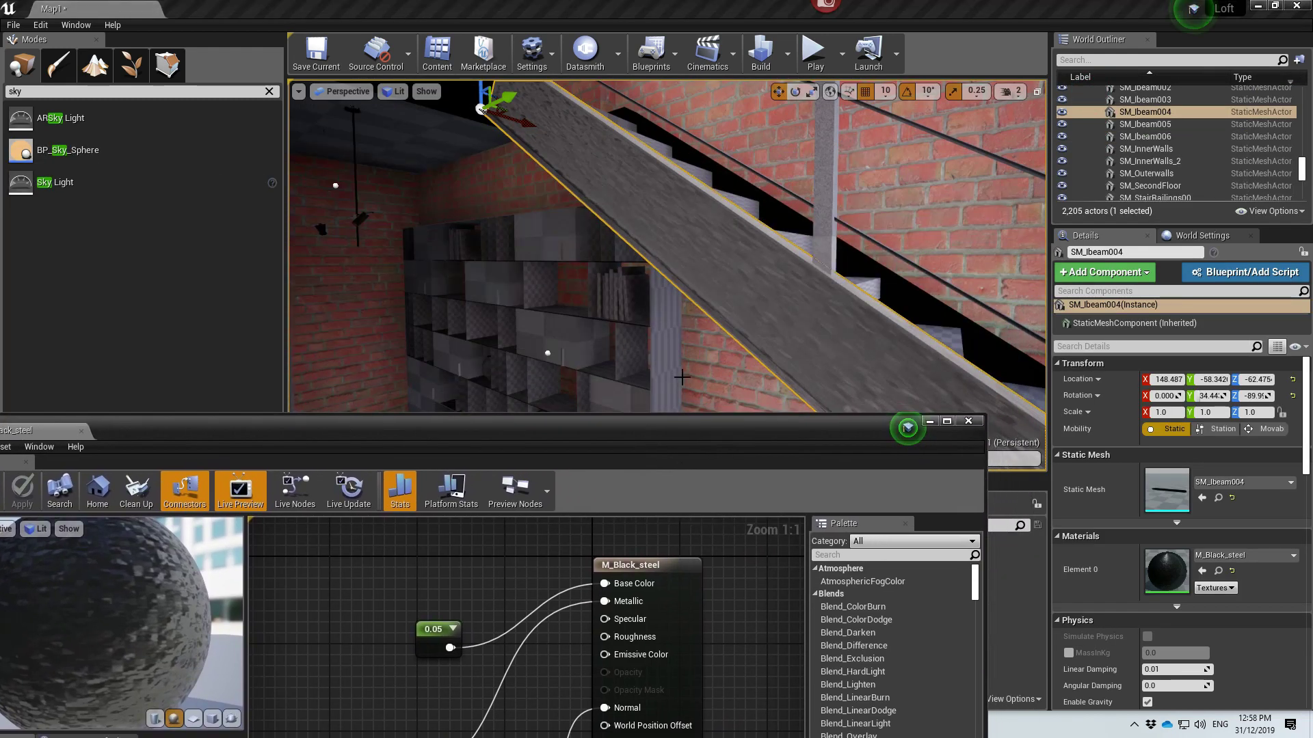
right_drag(636, 356, 763, 297)
Move the 0.05 and 0.95 constant nodes together up and away from the texture sample.
drag(663, 427, 828, 209)
scroll(687, 422, down, 3)
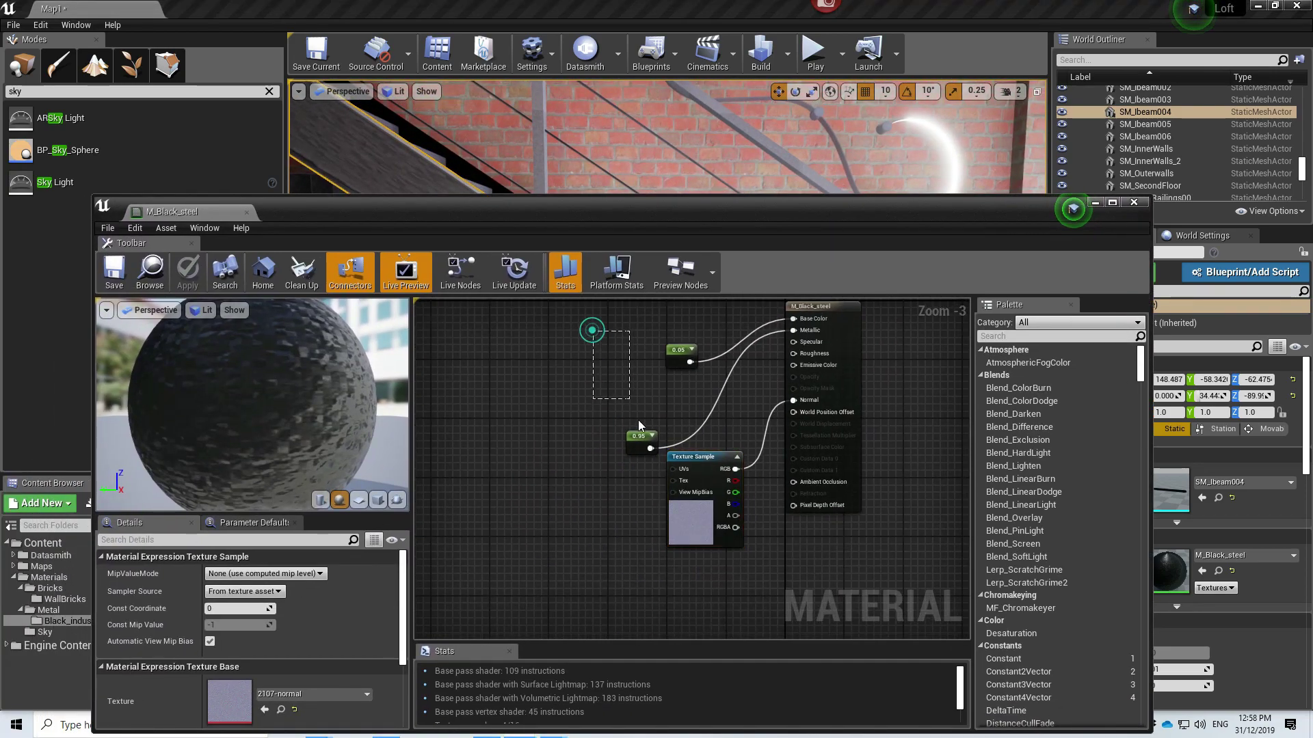
drag(586, 329, 697, 438)
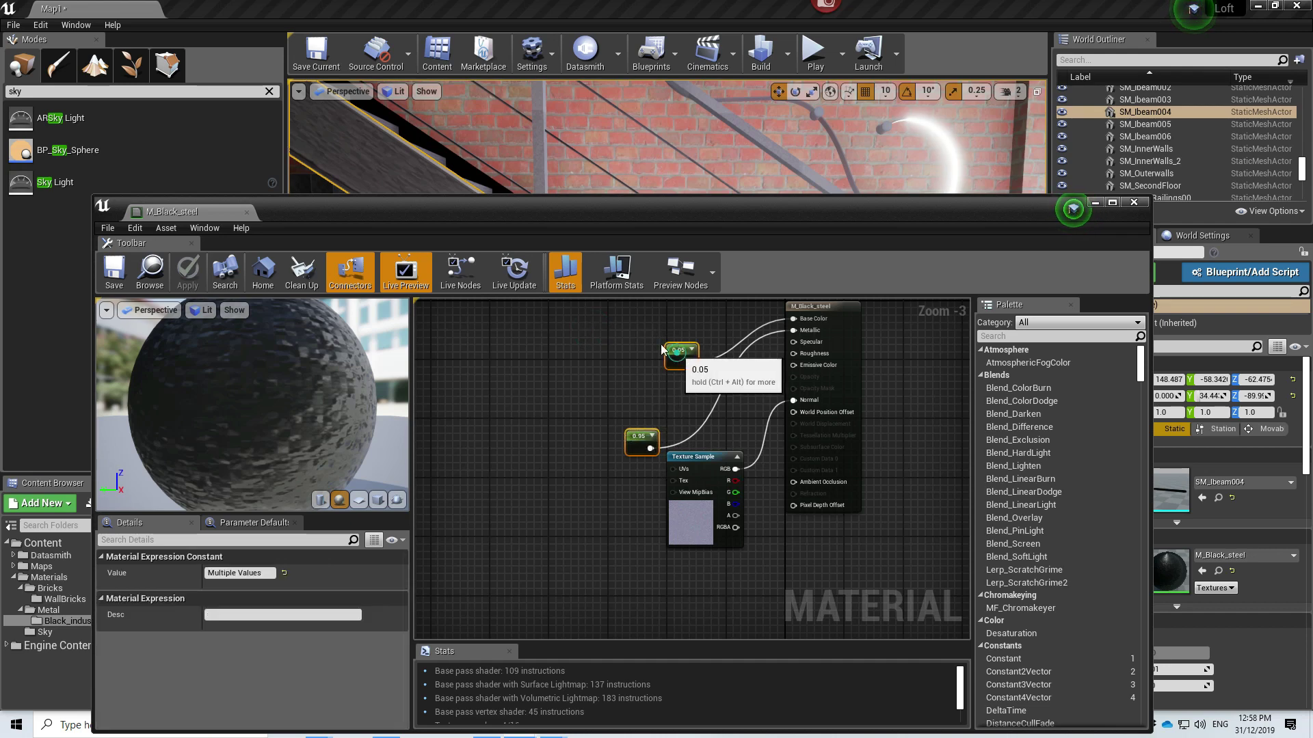
drag(677, 352, 590, 299)
right_drag(623, 498, 719, 435)
Add a TextureCoordinate node beside the normal texture sample in the material graph.
right_click(513, 429)
text(te)
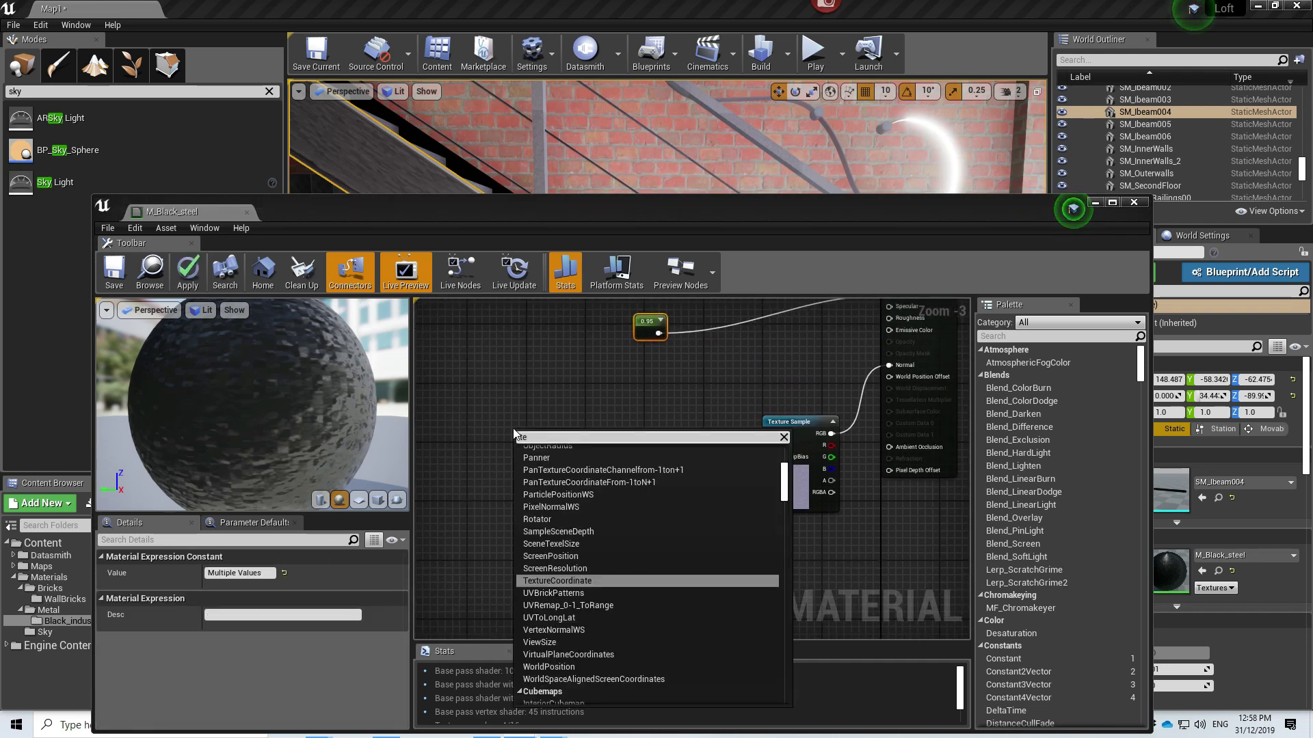
text(xturec)
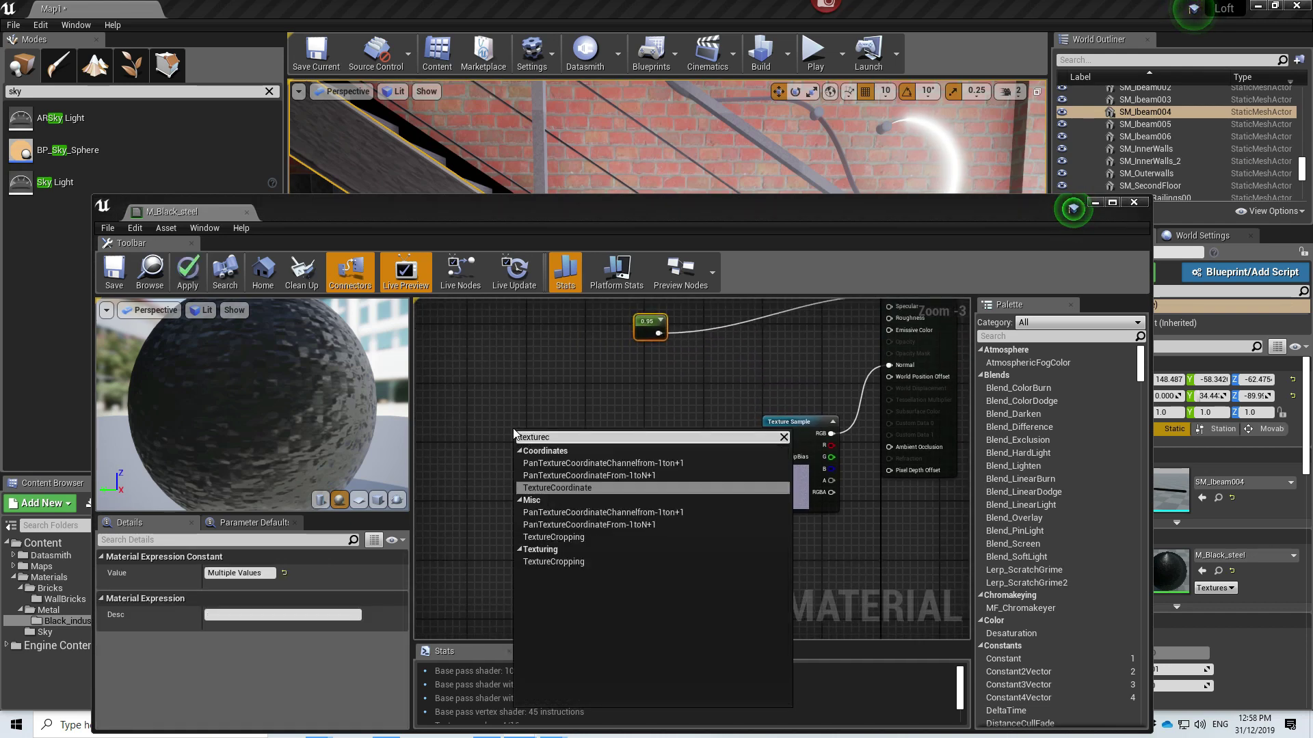
key(Return)
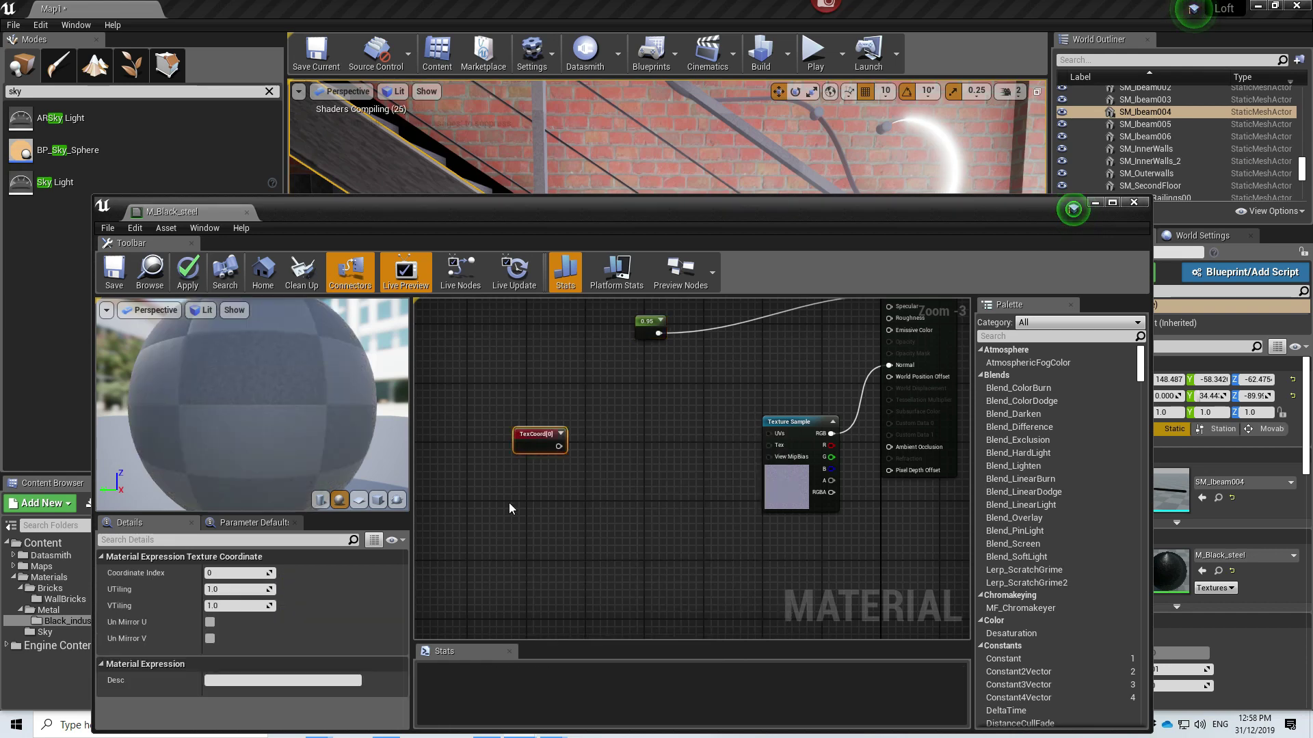
right_click(509, 504)
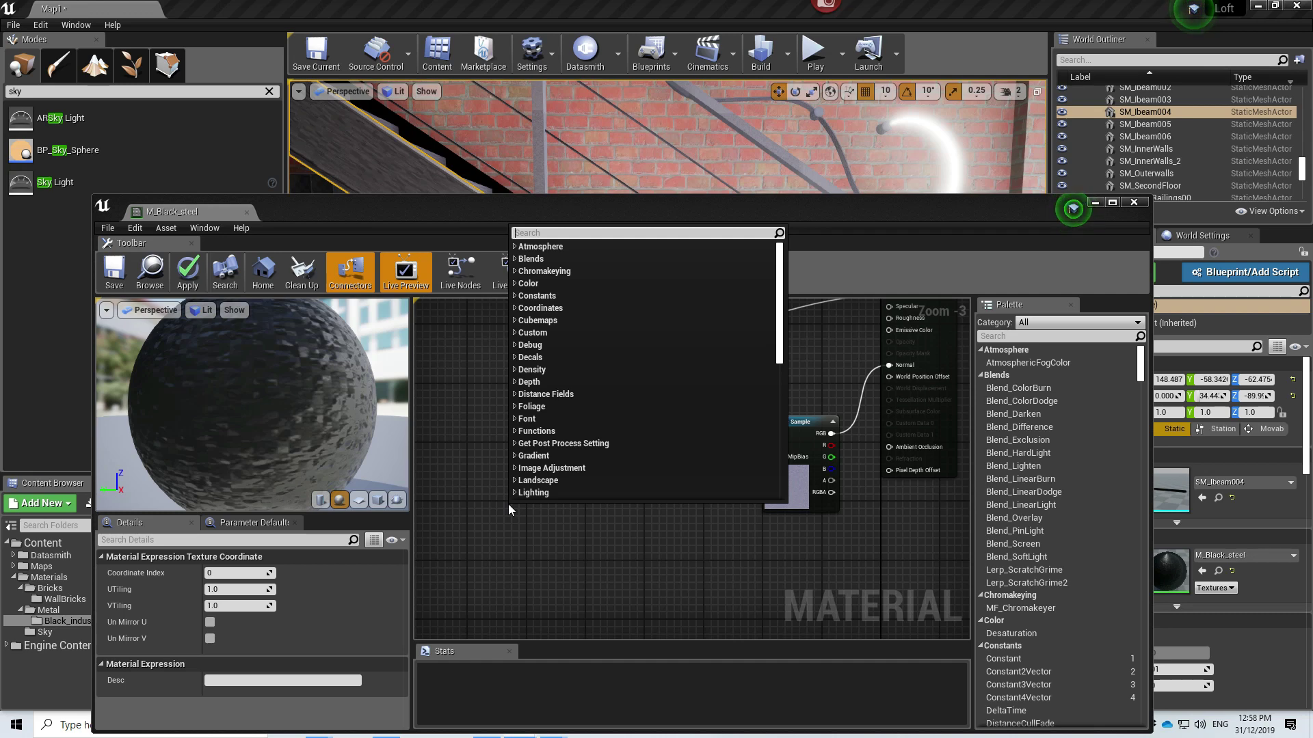
text(constant)
key(Return)
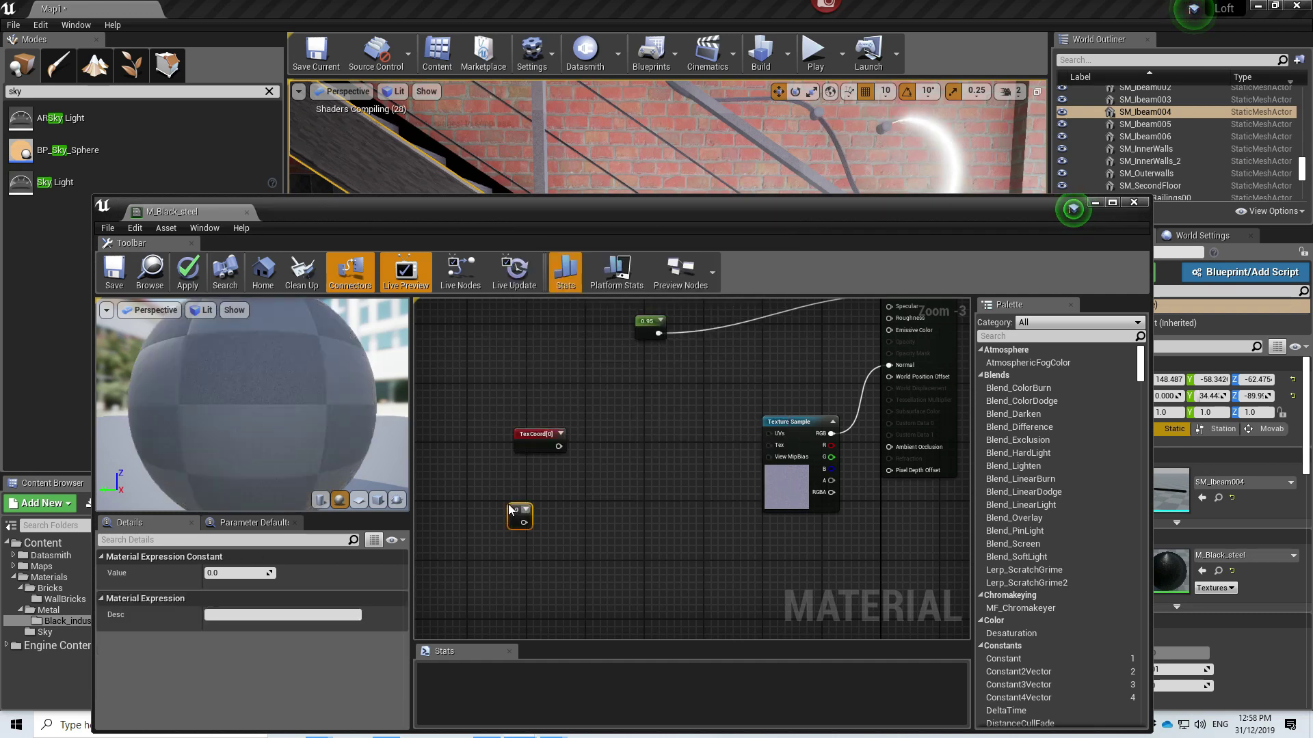
key(Delete)
Add a Constant3Vector node below the texture coordinate node and convert it to a parameter named UV Size.
right_click(508, 503)
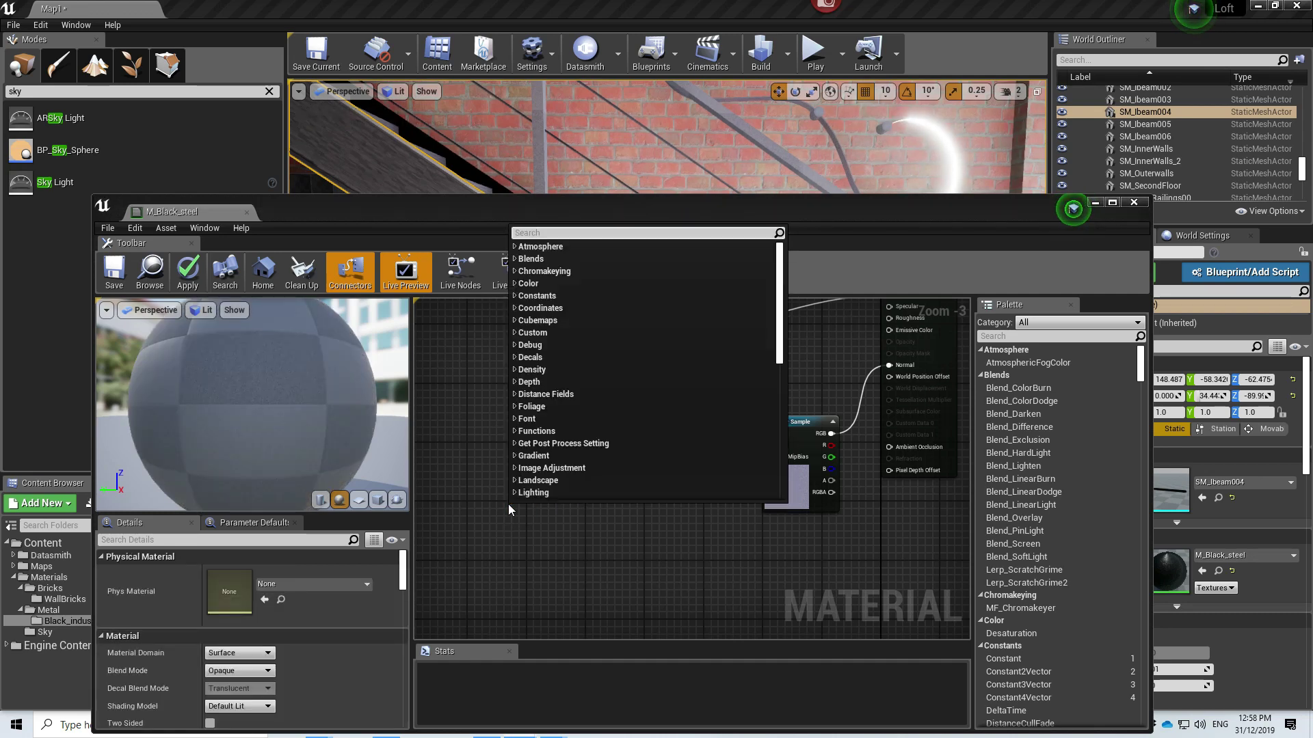
text(constant3)
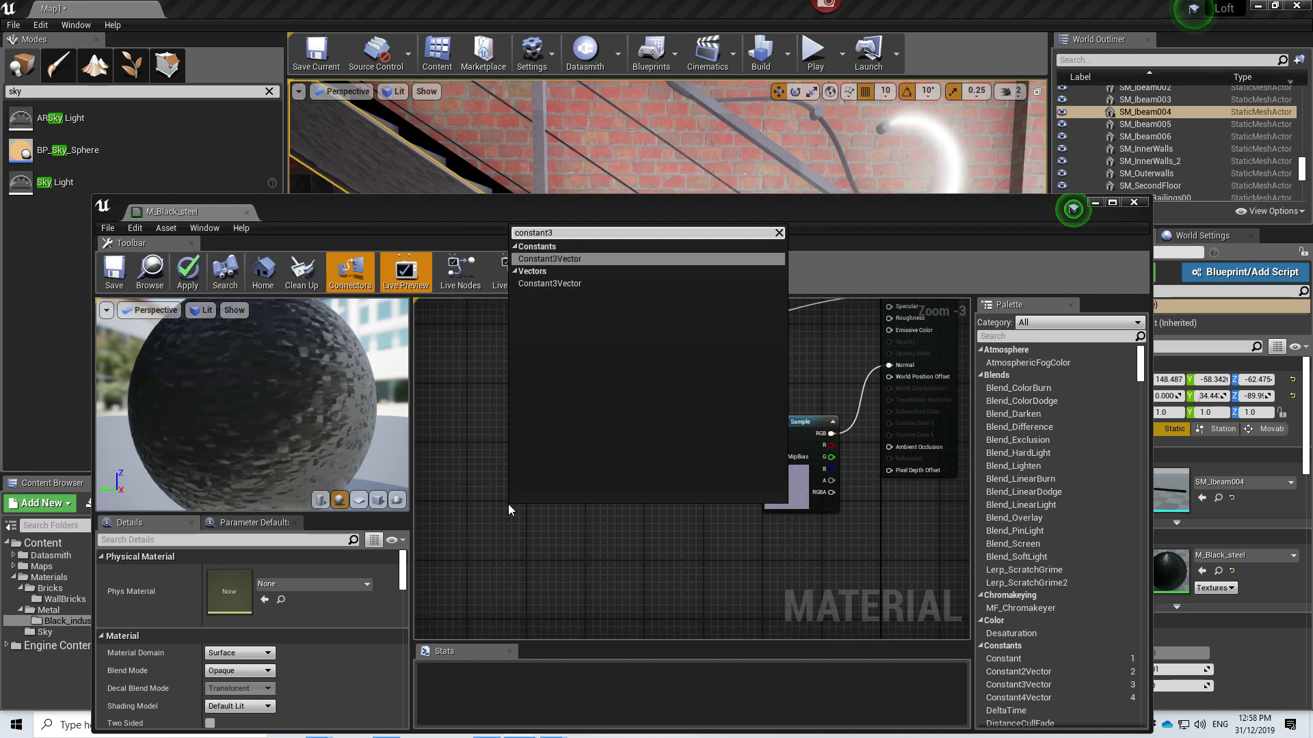
key(Return)
right_click(517, 510)
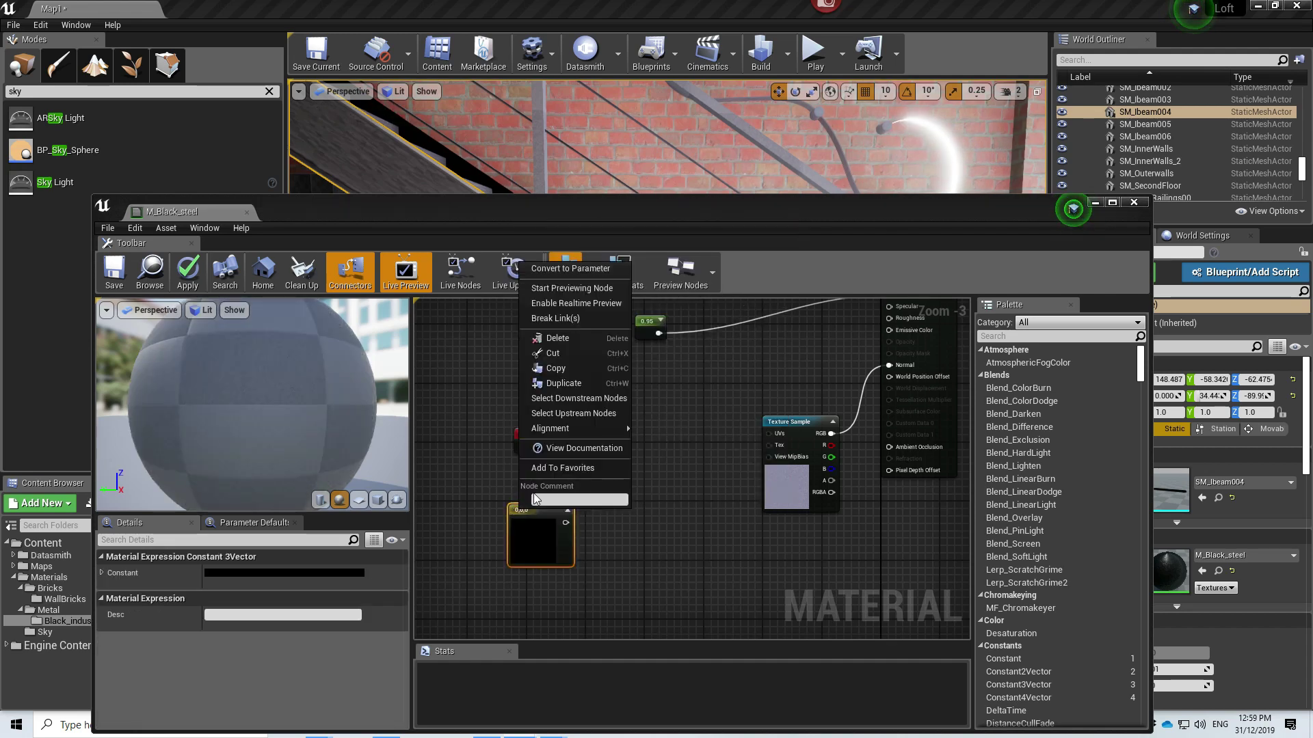
click(555, 273)
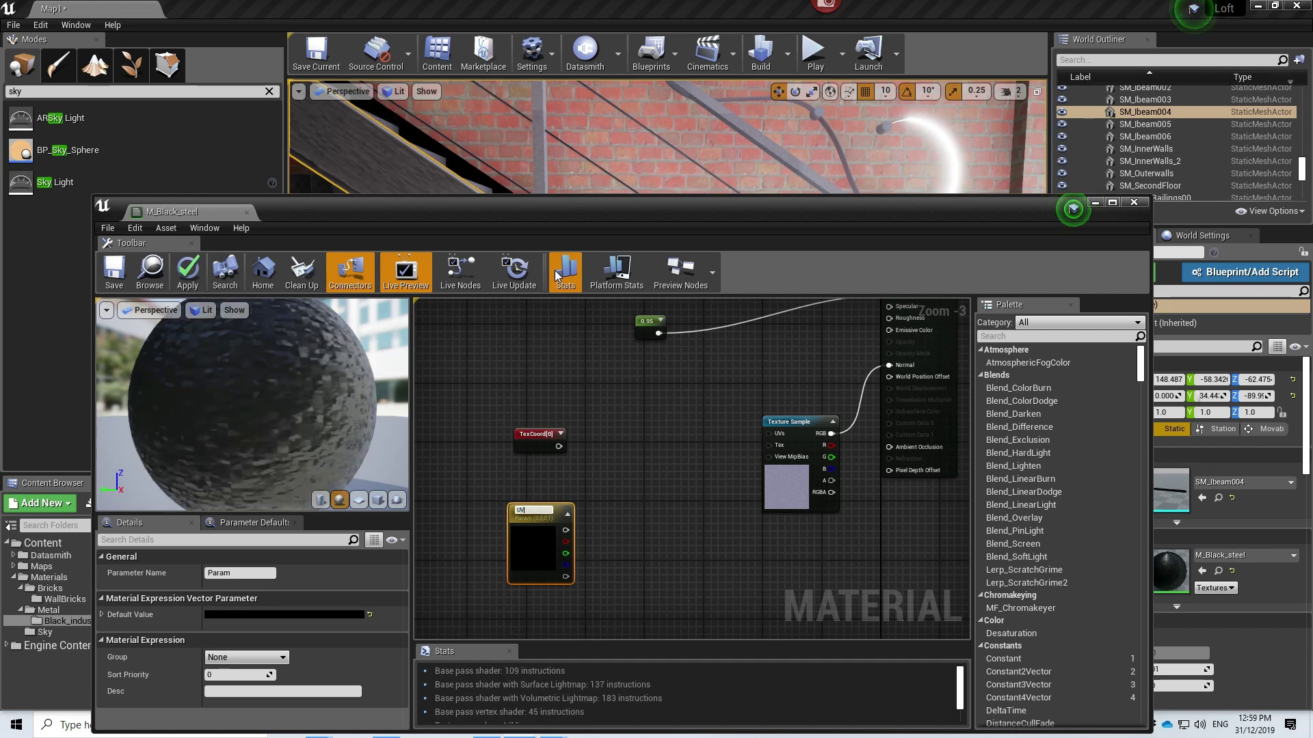
text(e)
key(Return)
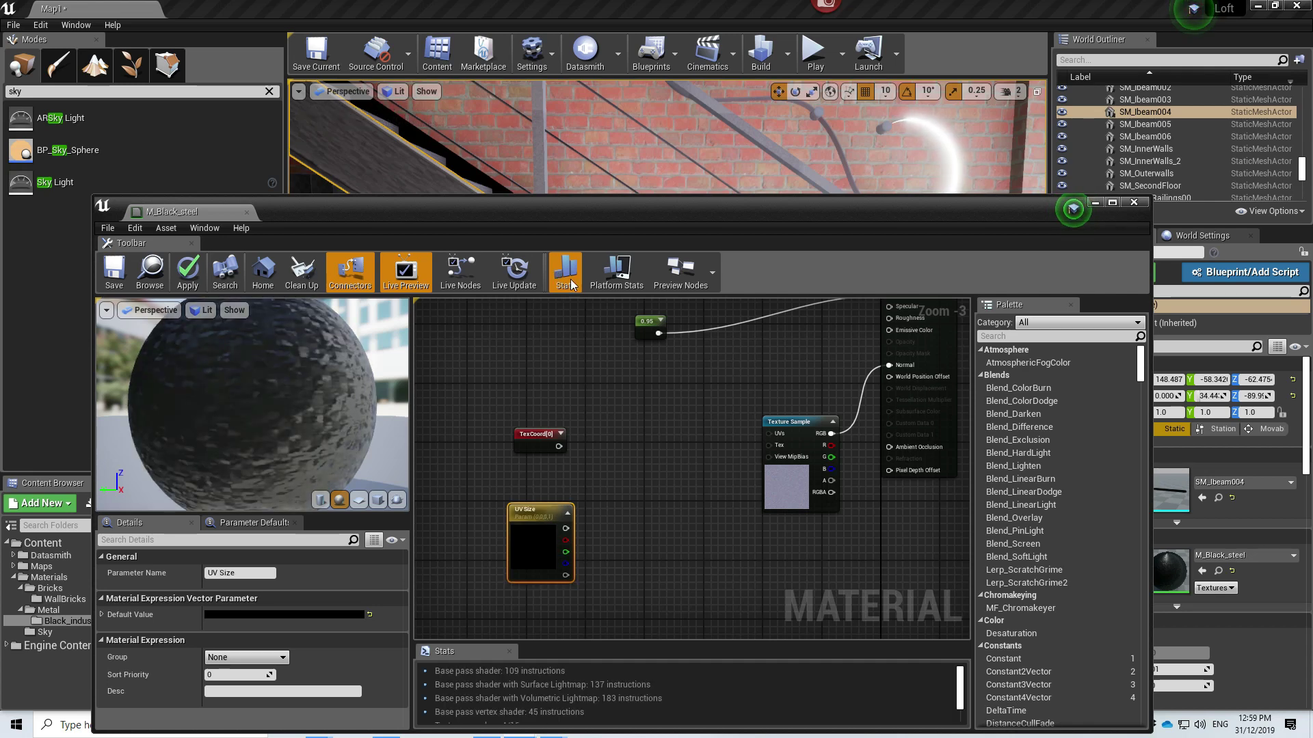
Add a Multiply node fed by the TexCoord output at its A input.
drag(558, 446, 601, 475)
text(m)
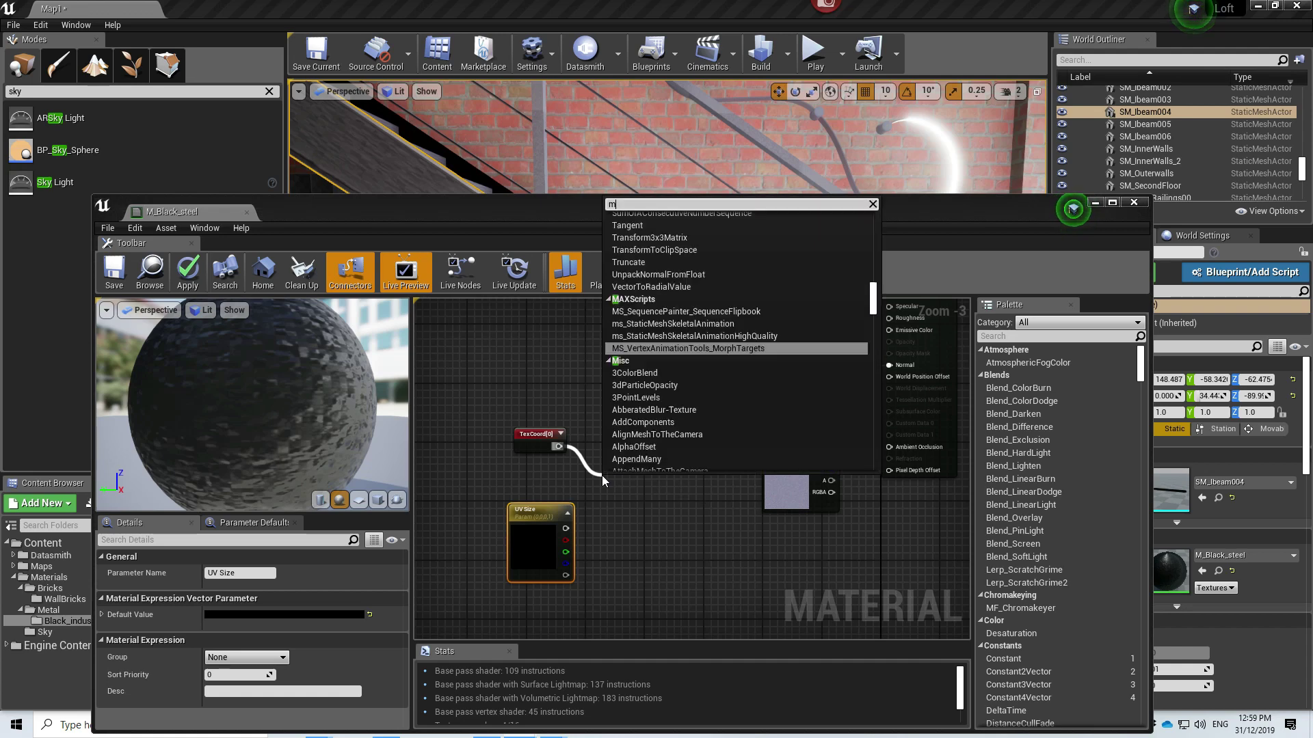
text(ul)
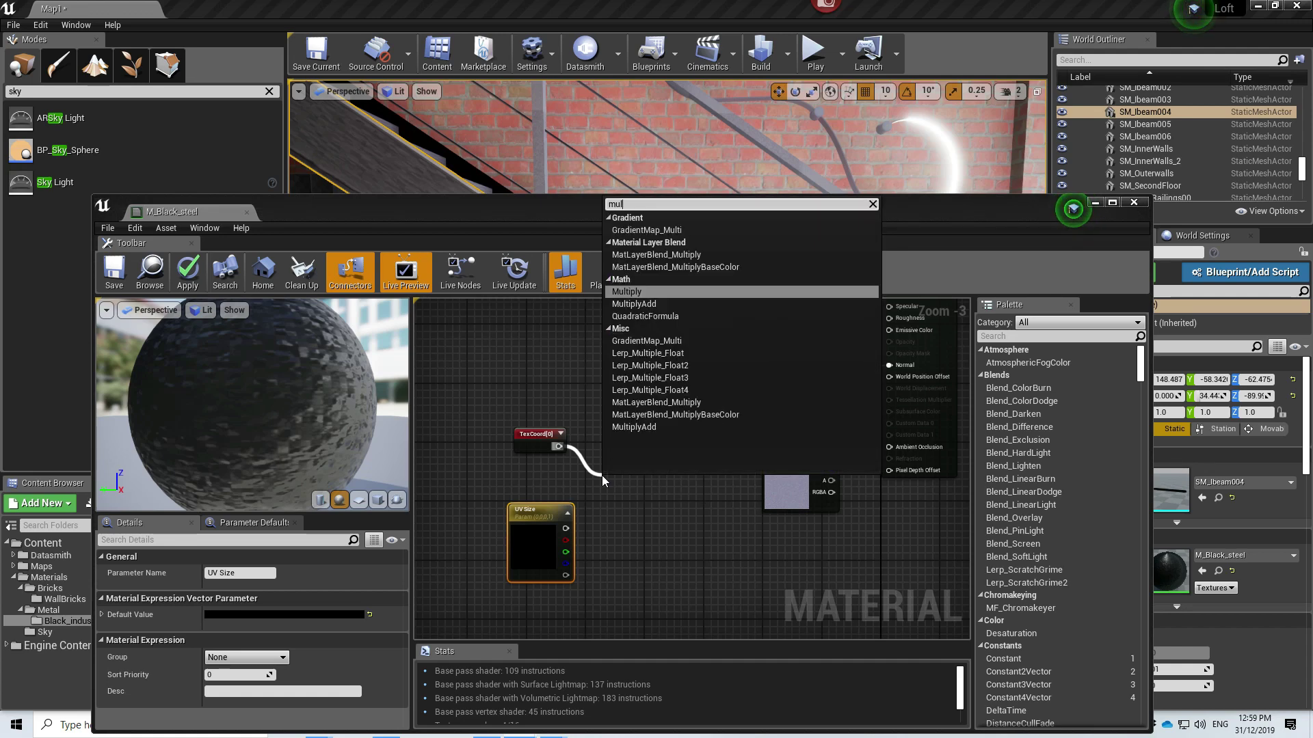
key(Return)
Add an Append node joining UV Size's red and green channels and connect it to the Multiply node's B input.
drag(540, 516, 493, 513)
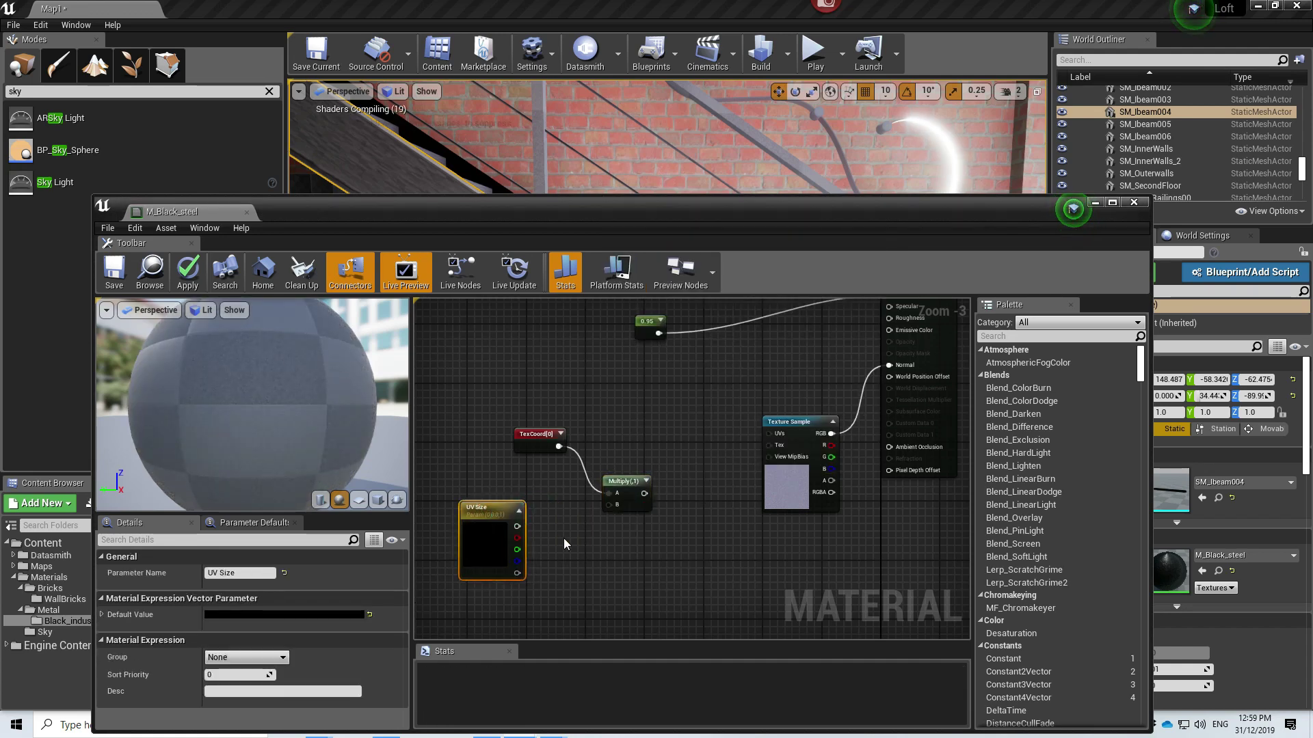
right_click(570, 538)
text(append)
key(Return)
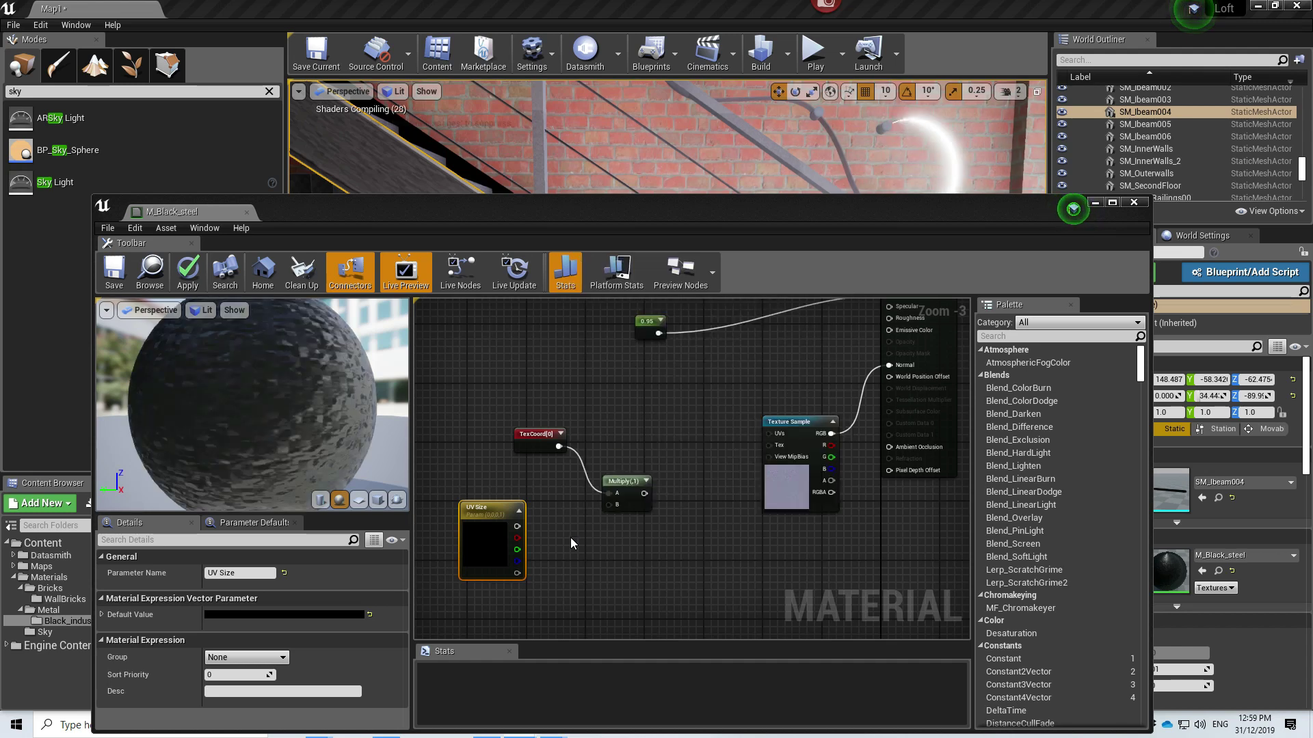
click(570, 537)
drag(515, 537, 578, 567)
drag(603, 555, 610, 504)
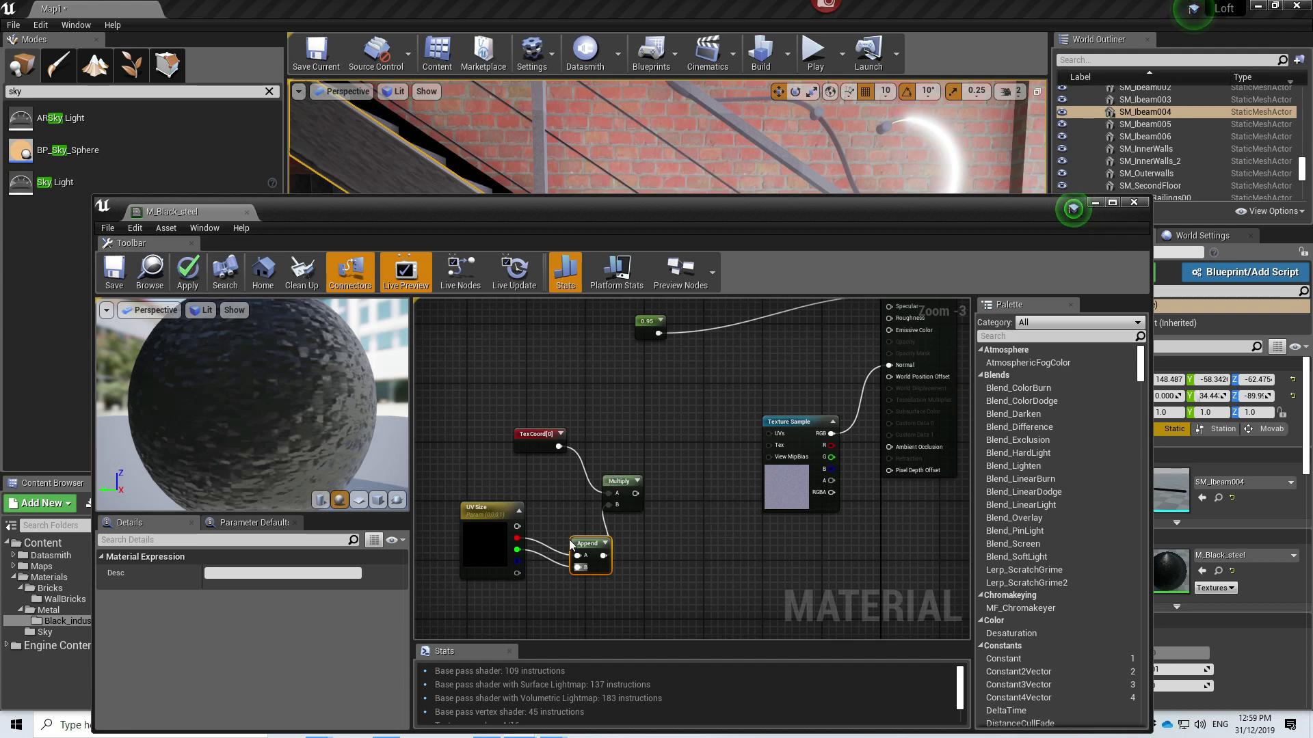
Connect the UV Multiply to the normal Texture Sample's UVs and add a second Multiply fed by the sample's RGB output.
drag(635, 494, 794, 469)
text(mul)
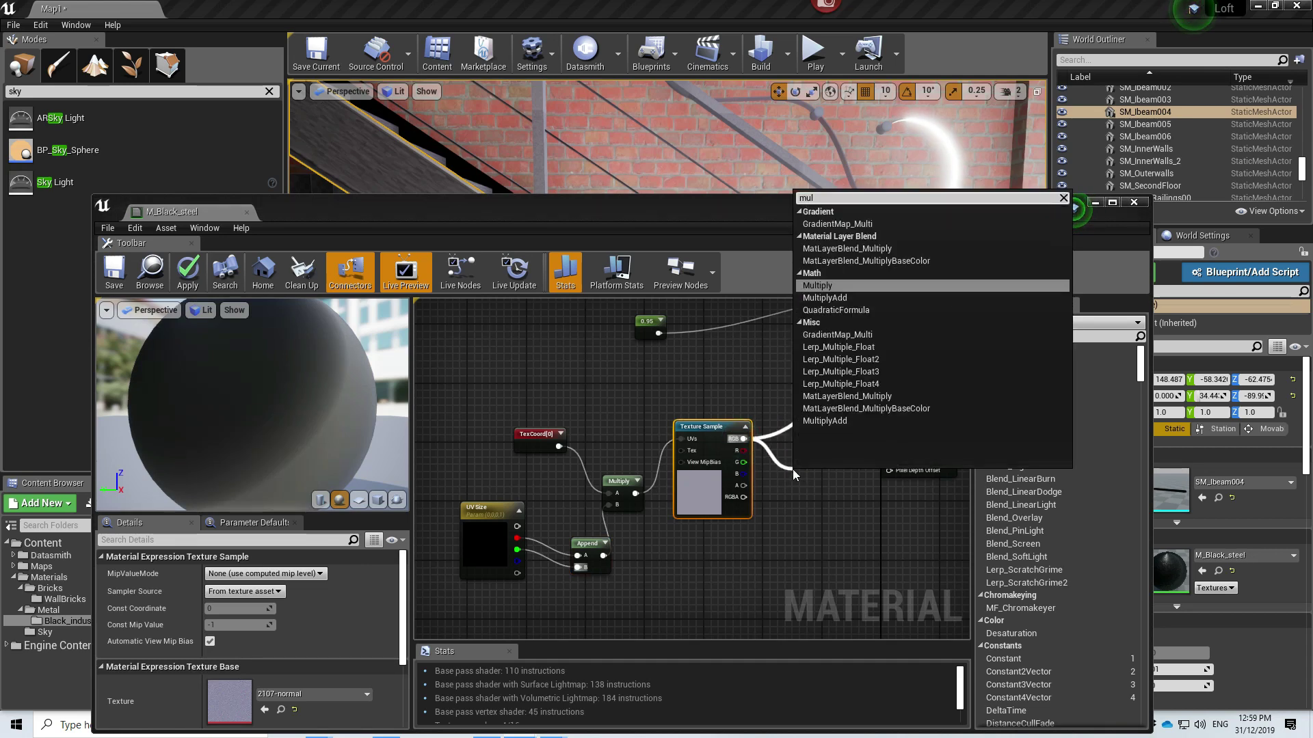
key(Return)
Add a Constant3Vector node below the second Multiply and convert it to a parameter named Normal Mult.
right_click(751, 540)
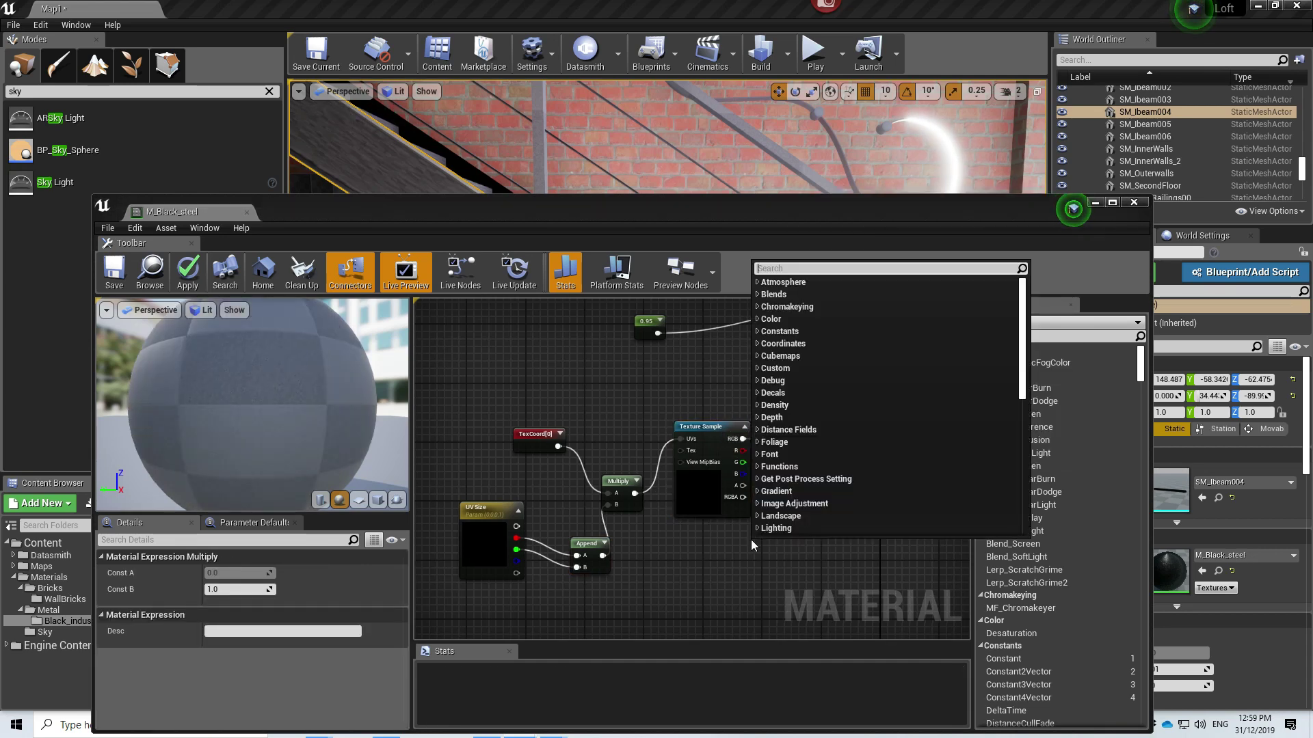
text(constant3)
key(Return)
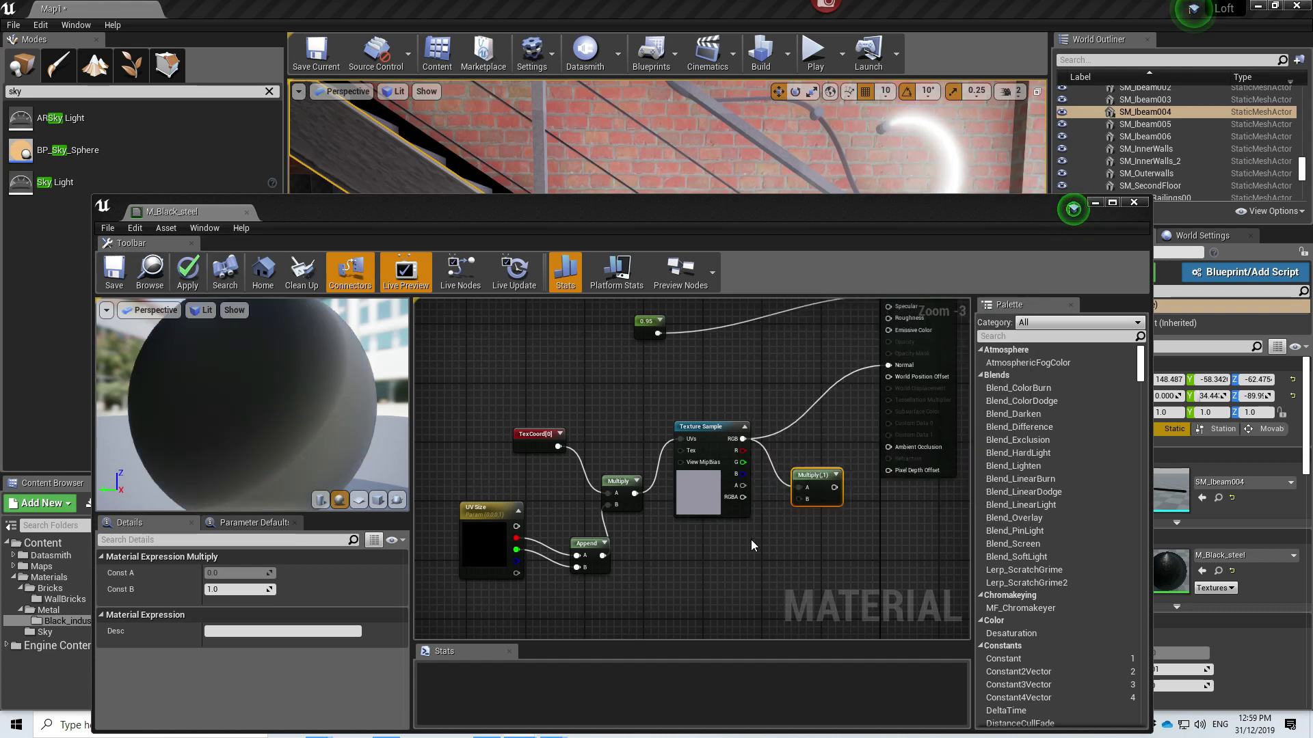
right_click(766, 547)
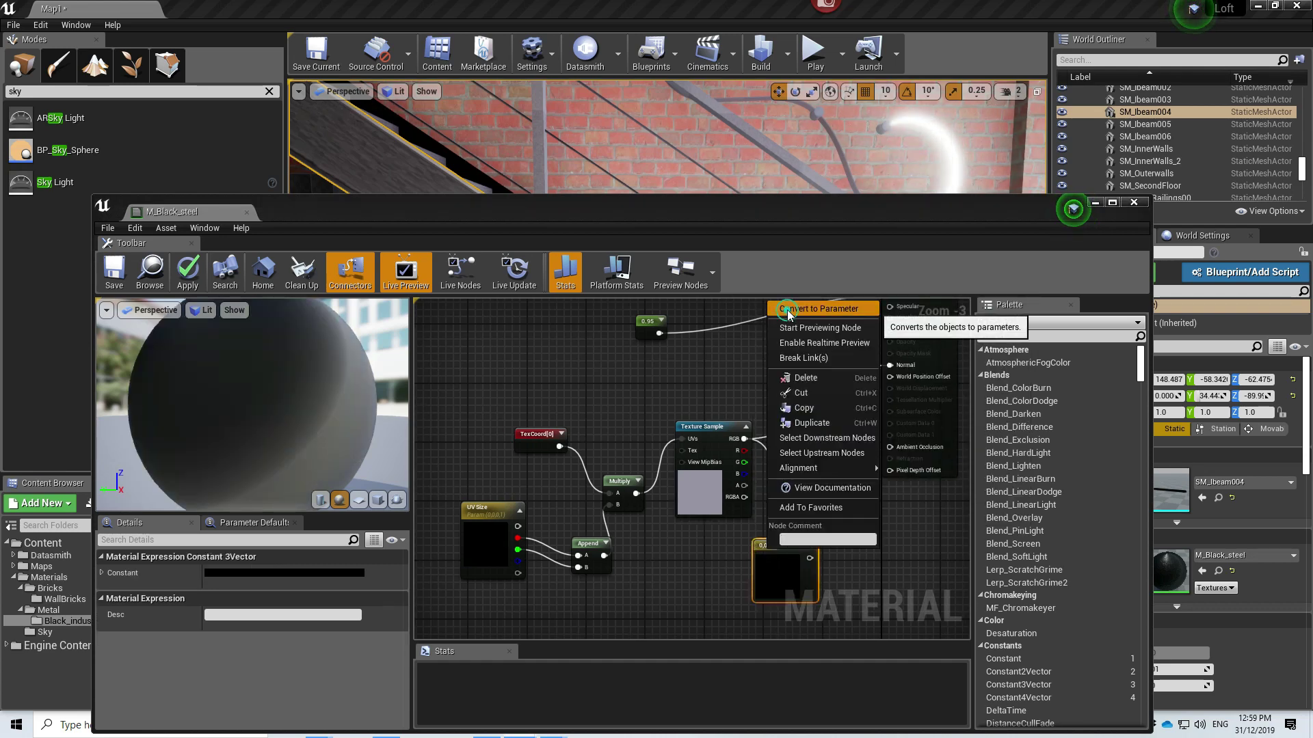
click(783, 309)
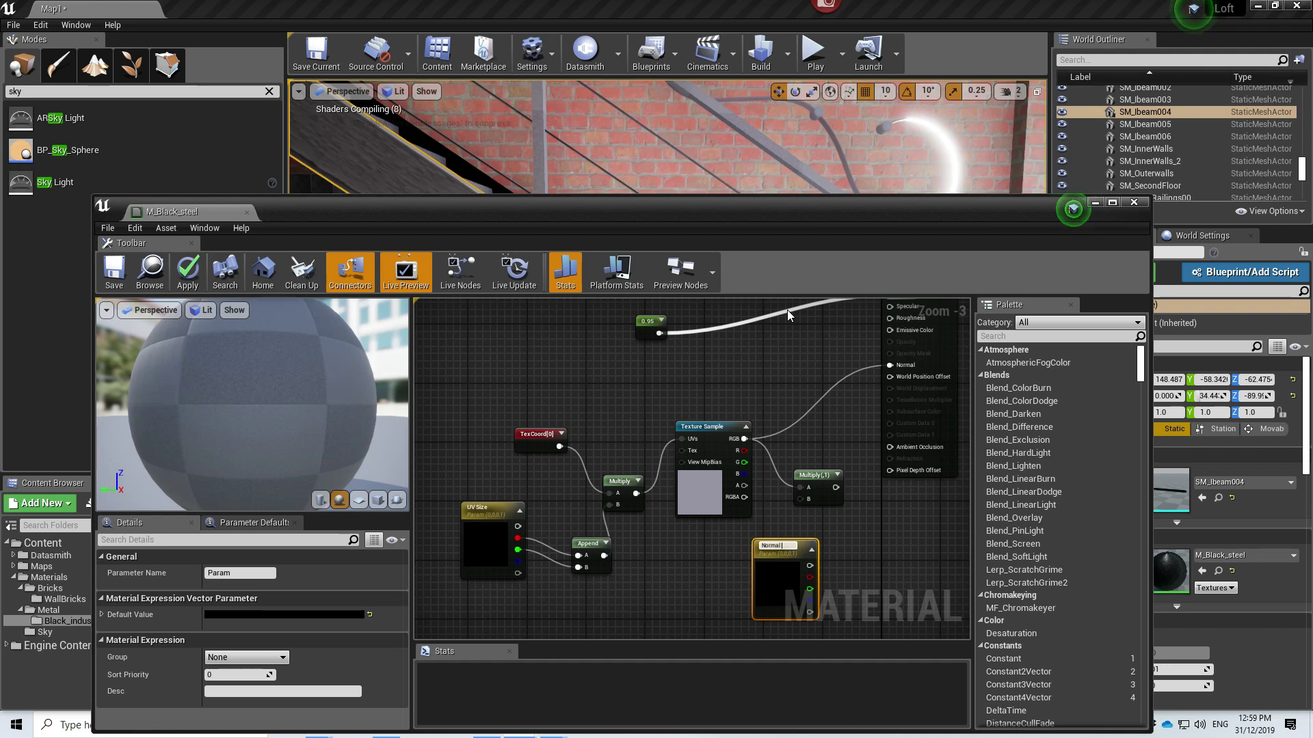
text(Normal Mult)
key(Return)
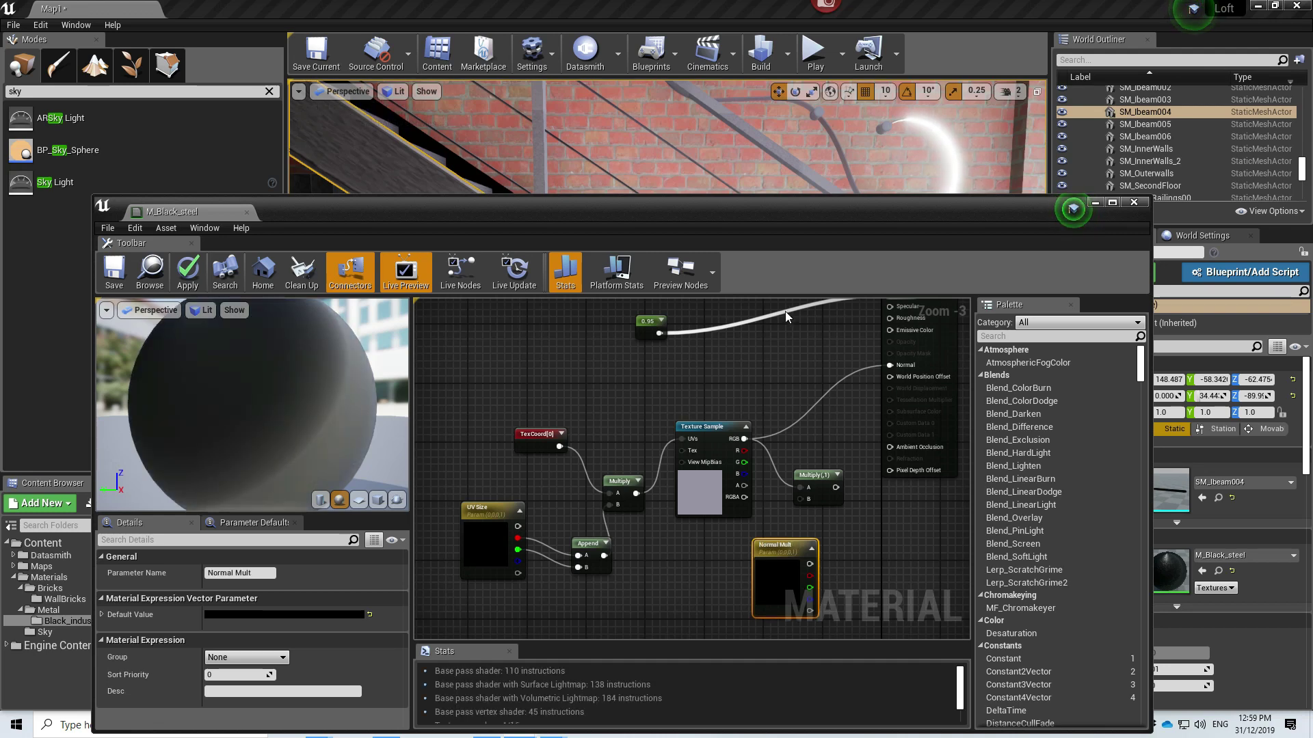
Set Normal Mult's R, G and B to 1 and connect it through the second Multiply into the material's Normal input.
double_click(782, 565)
click(819, 551)
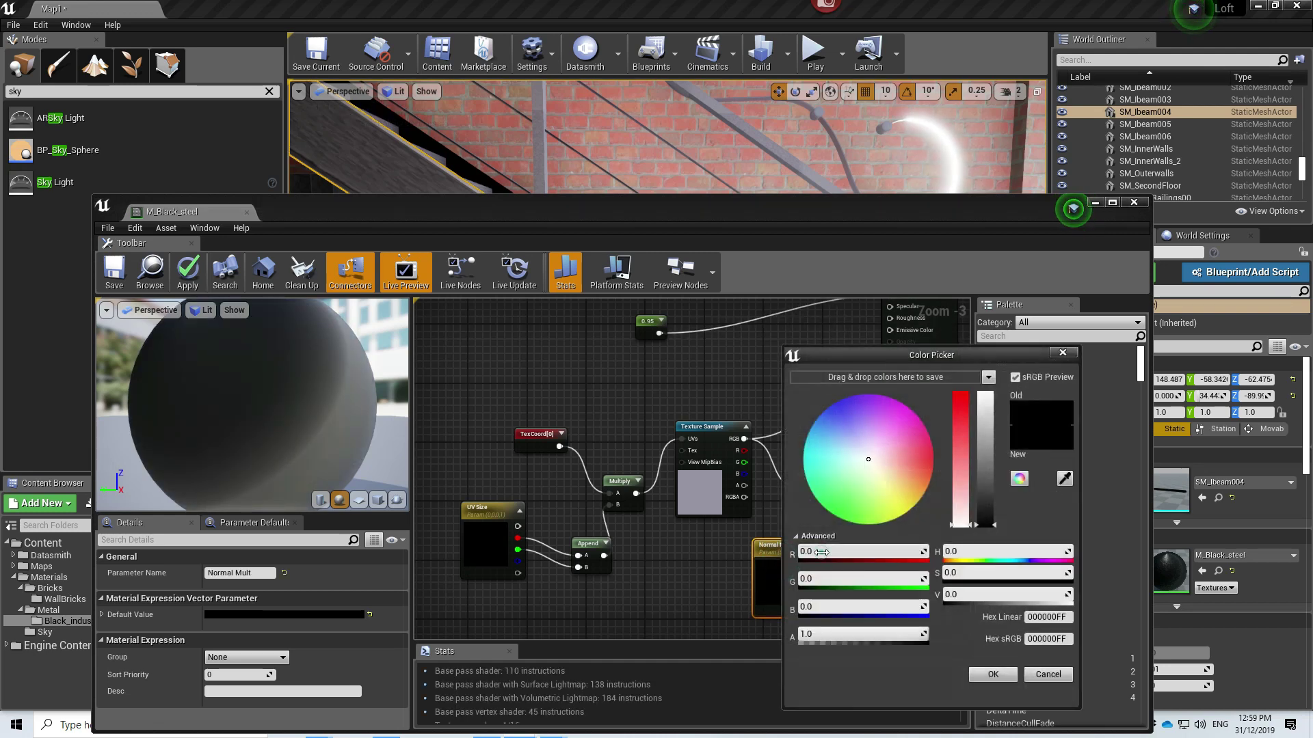
text(1)
key(Tab)
text(1)
key(Tab)
text(1)
key(Tab)
click(993, 674)
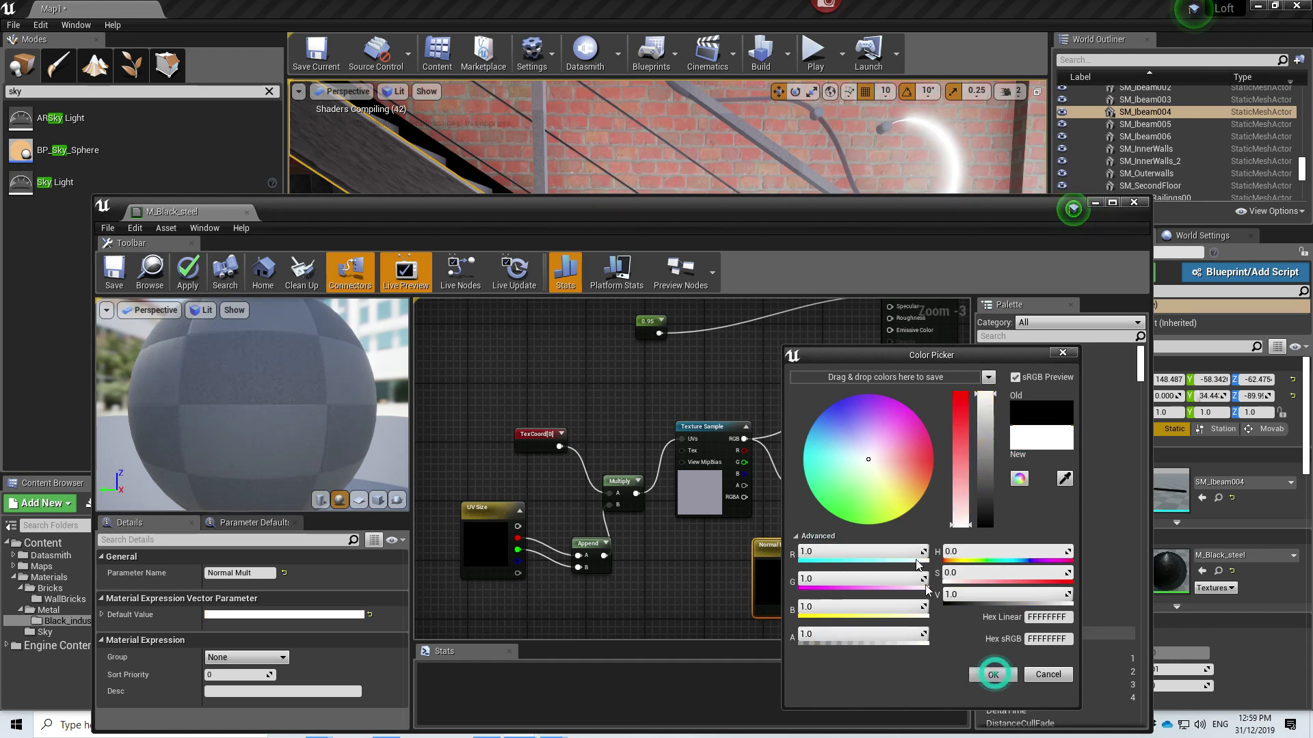
drag(809, 564, 890, 367)
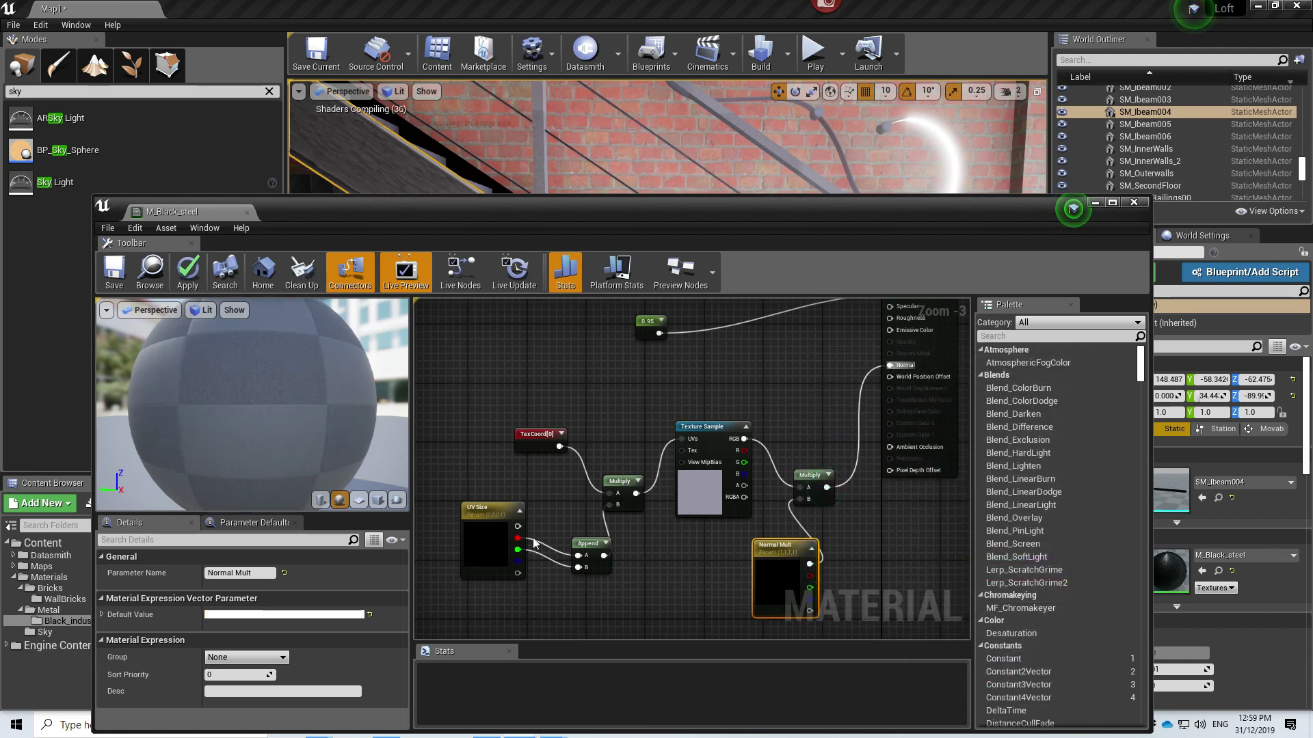
Set the UV Size parameter's R and G defaults to 1, then save and close the M_Black_steel material.
double_click(498, 554)
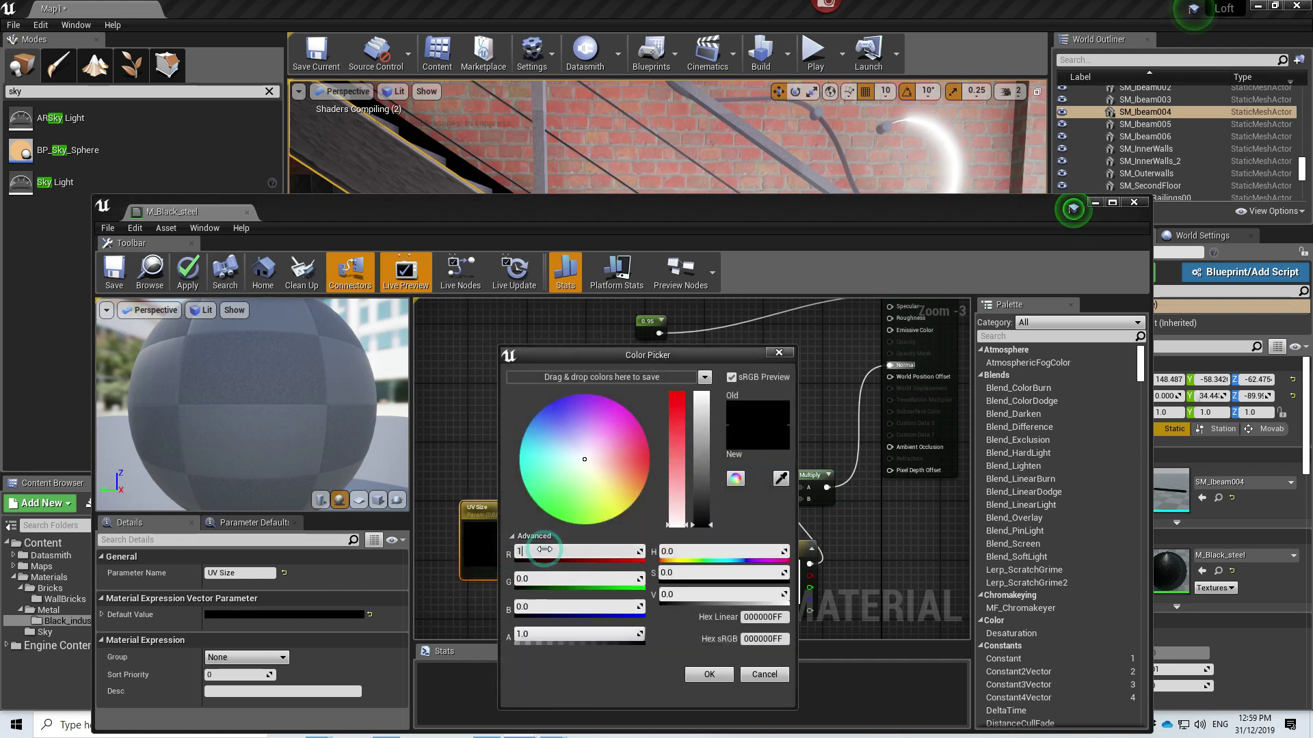
key(Tab)
text(1)
key(Tab)
click(721, 677)
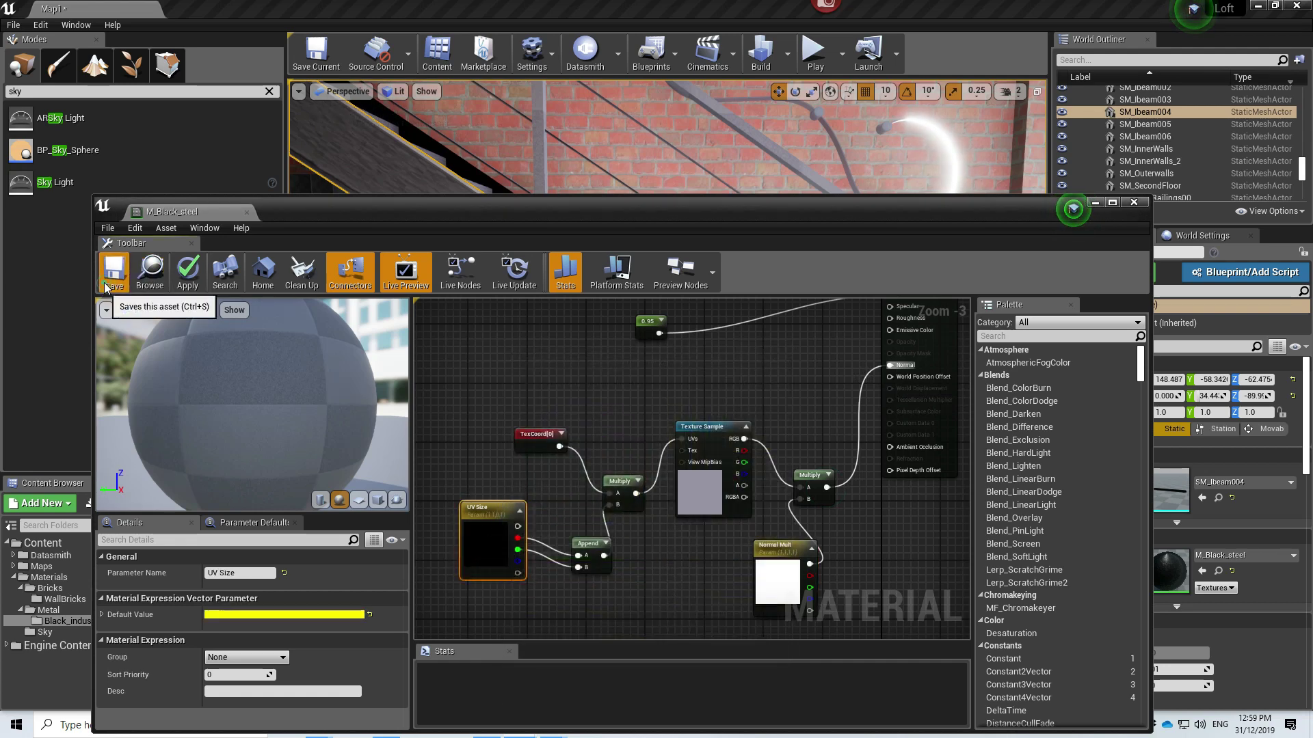
click(114, 272)
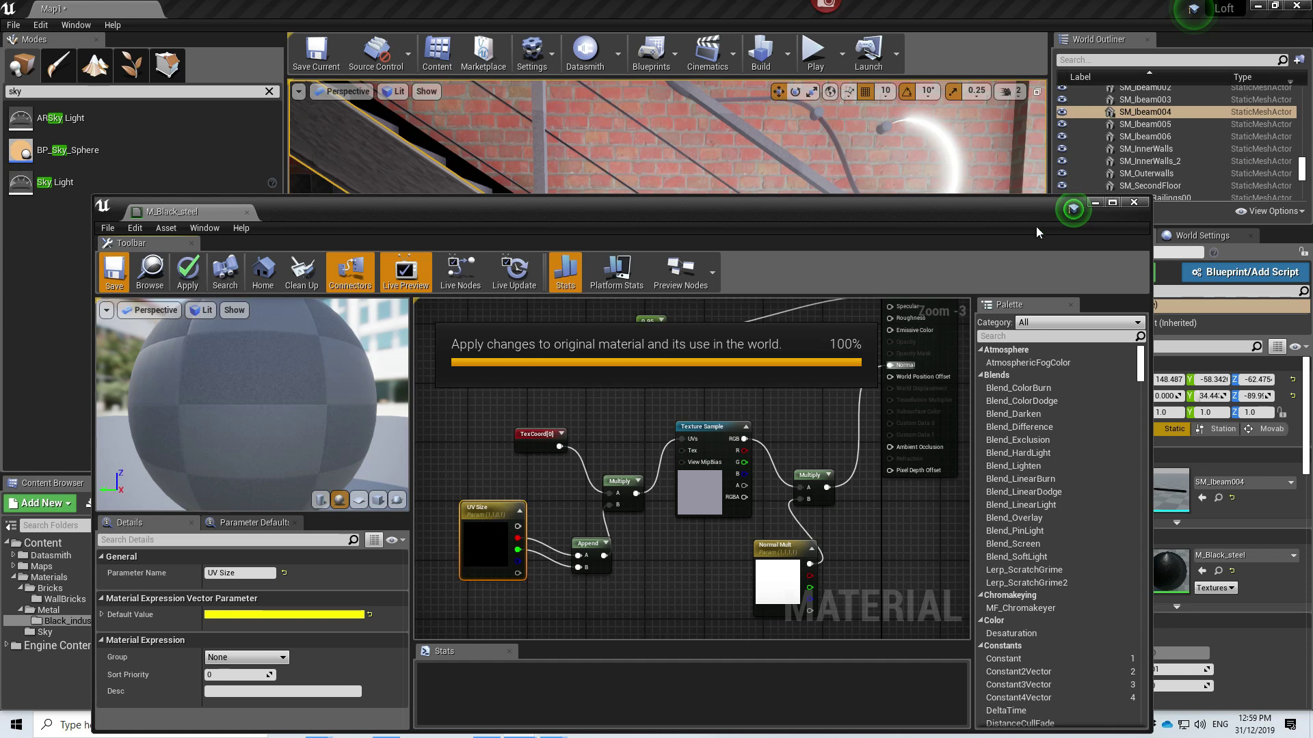
click(1134, 202)
Create a material instance of M_Black_steel and apply it to the staircase beam SM_Ibeam004.
right_click(341, 555)
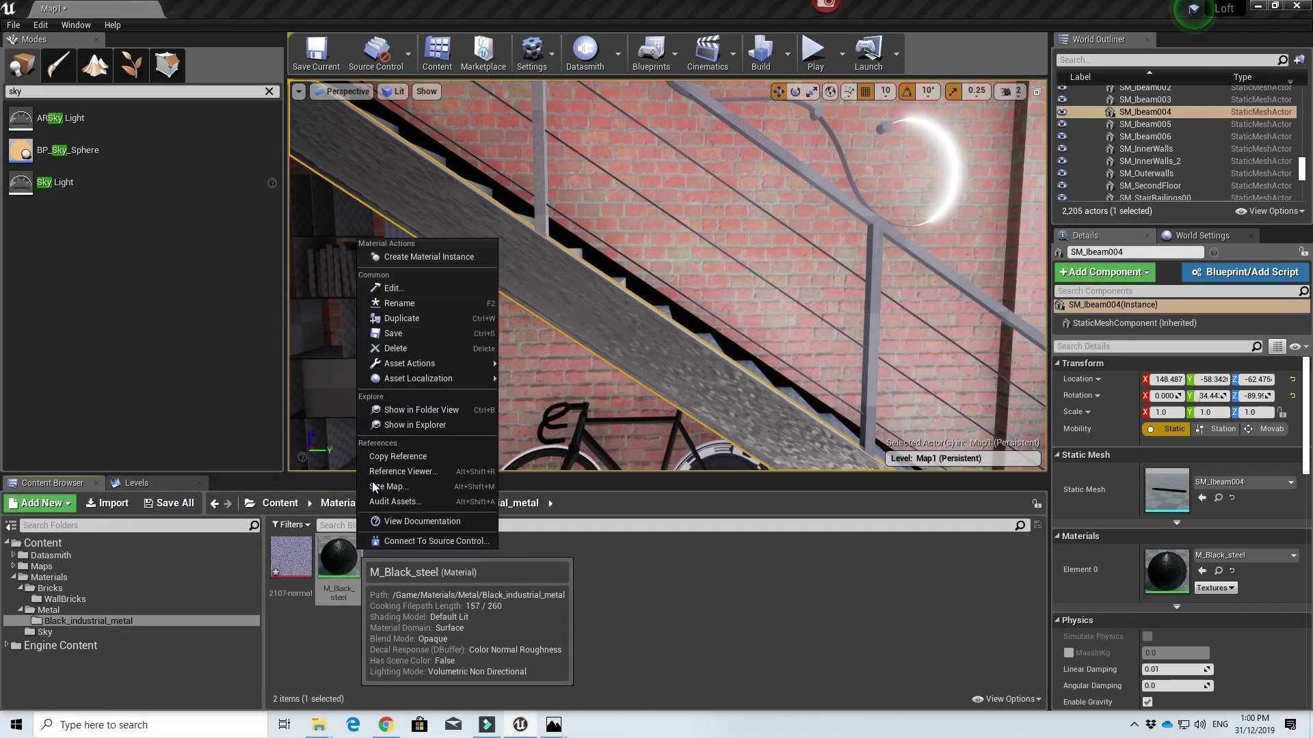
click(429, 256)
drag(387, 557, 684, 404)
Open M_Black_steel_Inst, enable its UV Size parameter, and set R and G to 5.
double_click(1166, 571)
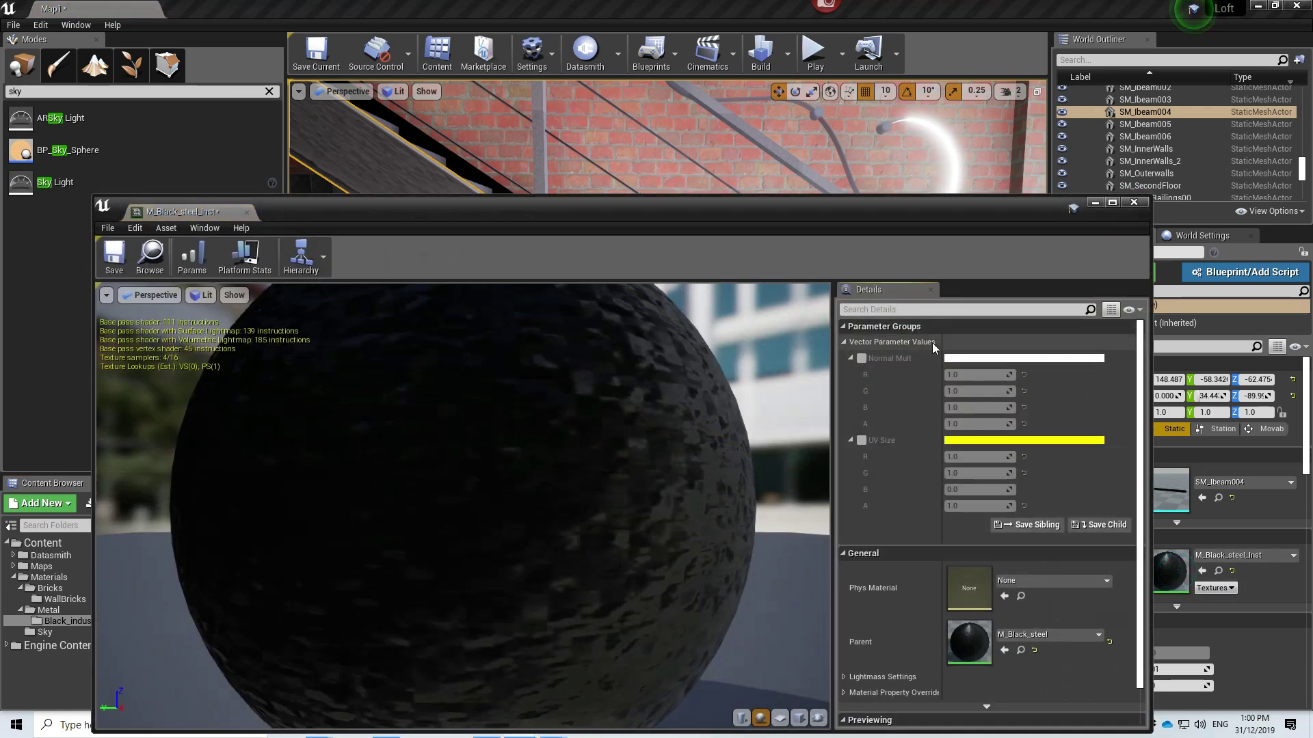
drag(687, 213, 317, 352)
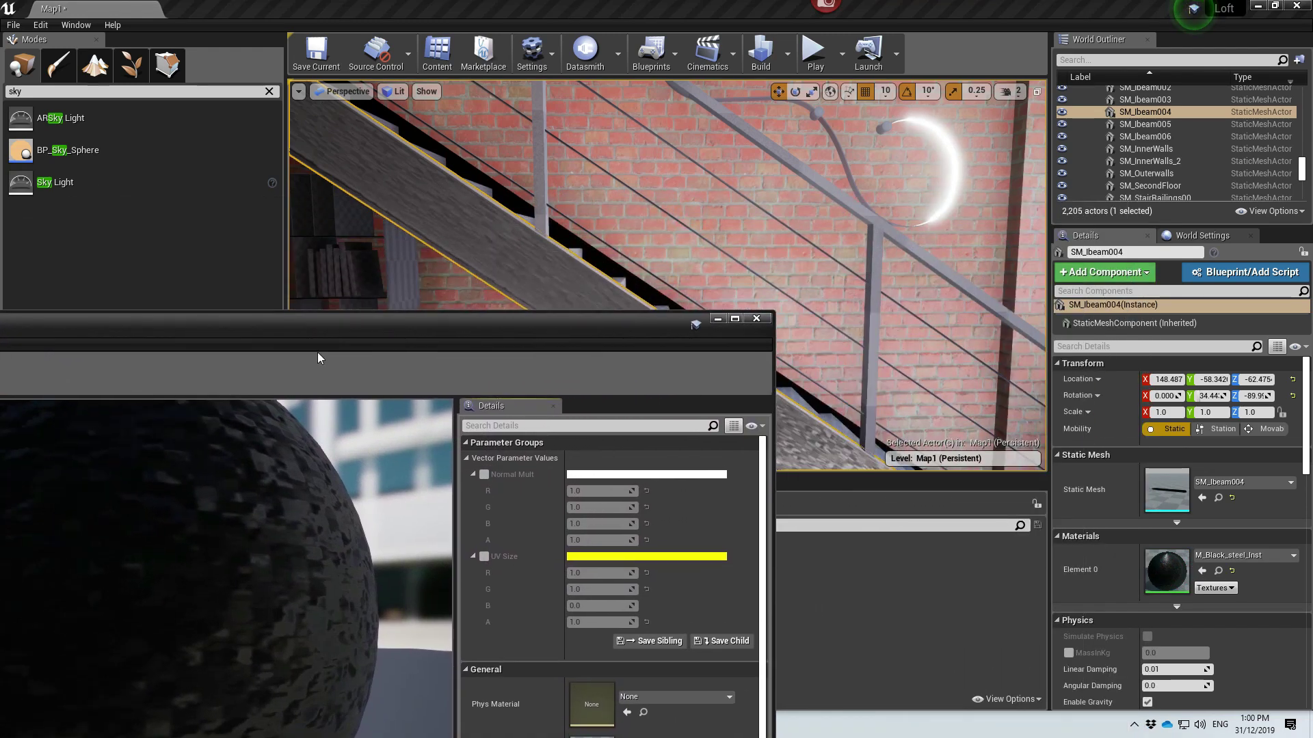
click(484, 556)
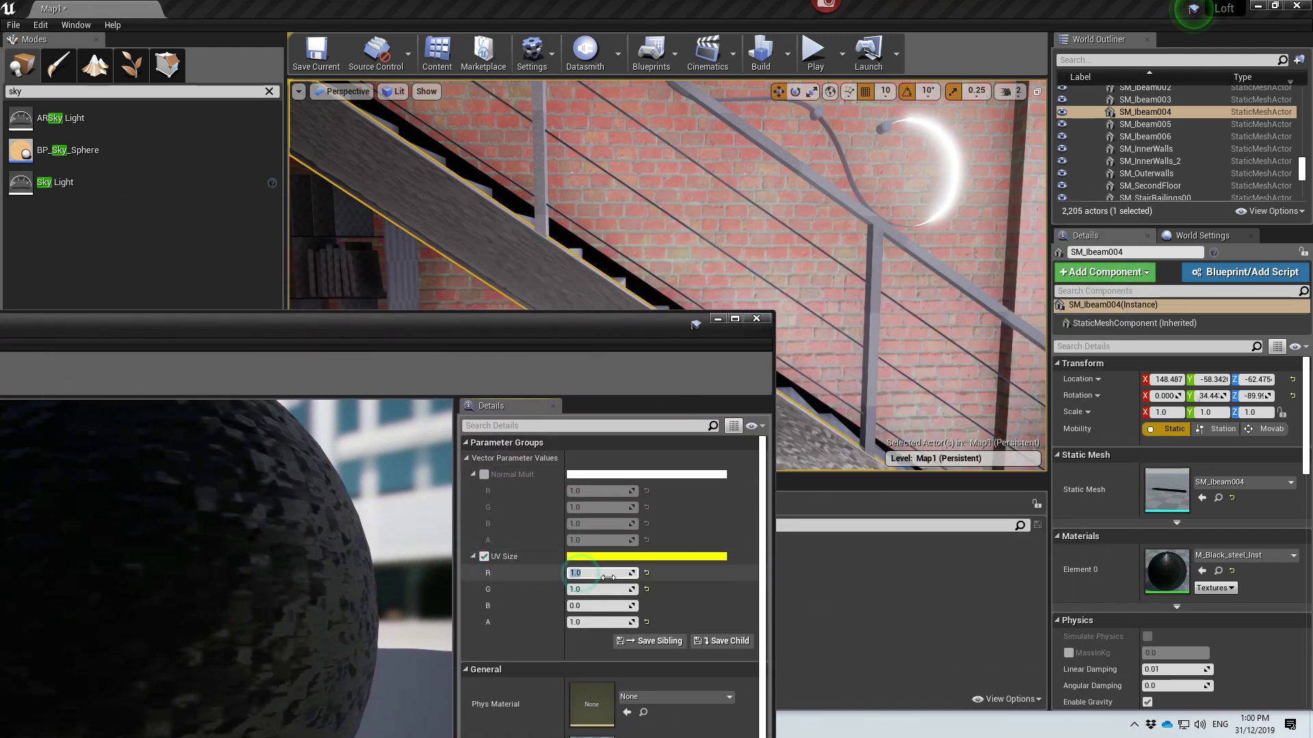
text(5)
key(Tab)
text(5)
key(Tab)
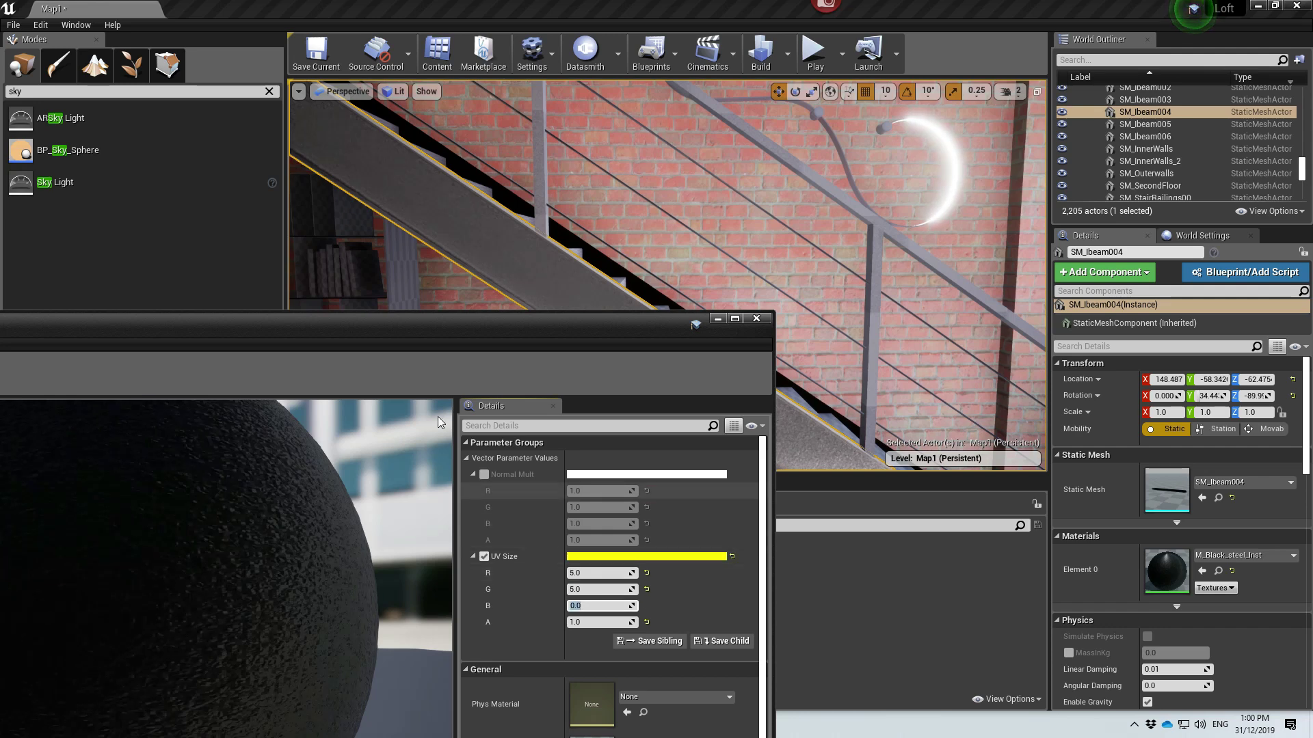
Save the material instance and examine the steel texture on the beam up close.
drag(407, 333, 856, 507)
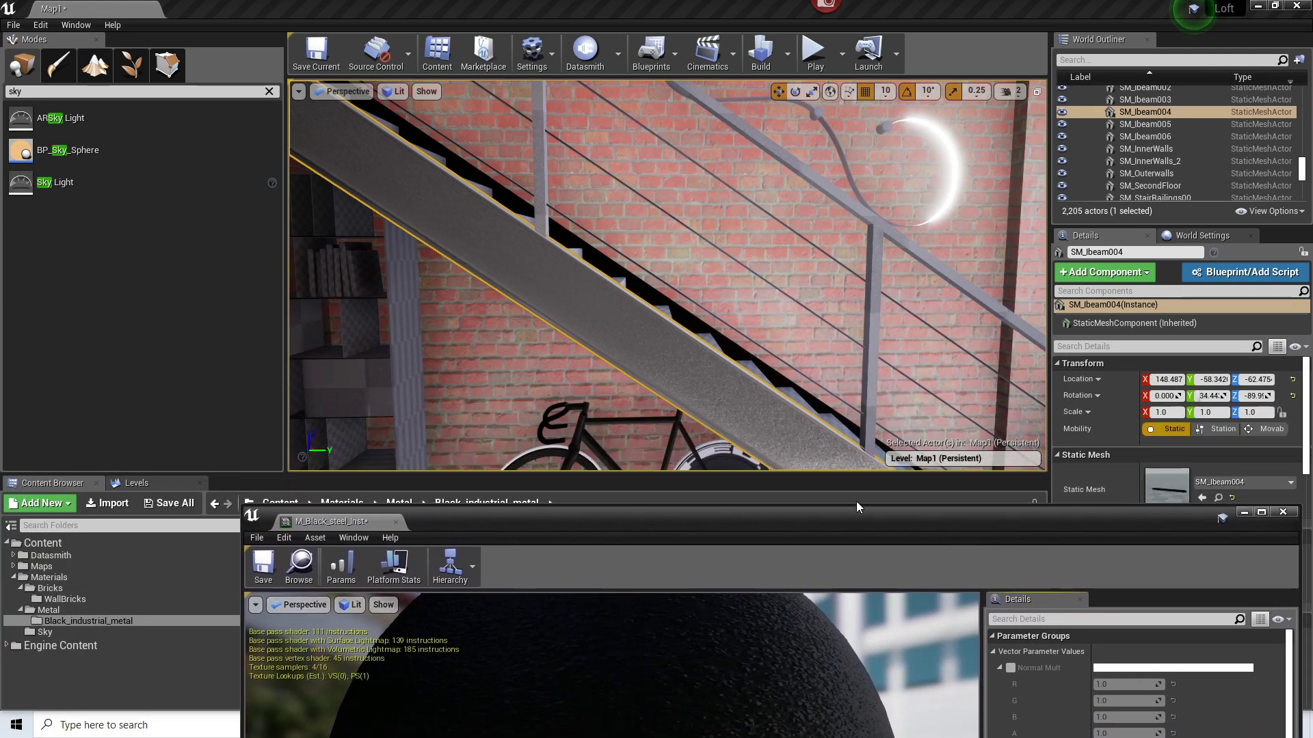
click(259, 564)
right_drag(670, 363, 743, 400)
key(w)
key(s)
key(w)
key(q)
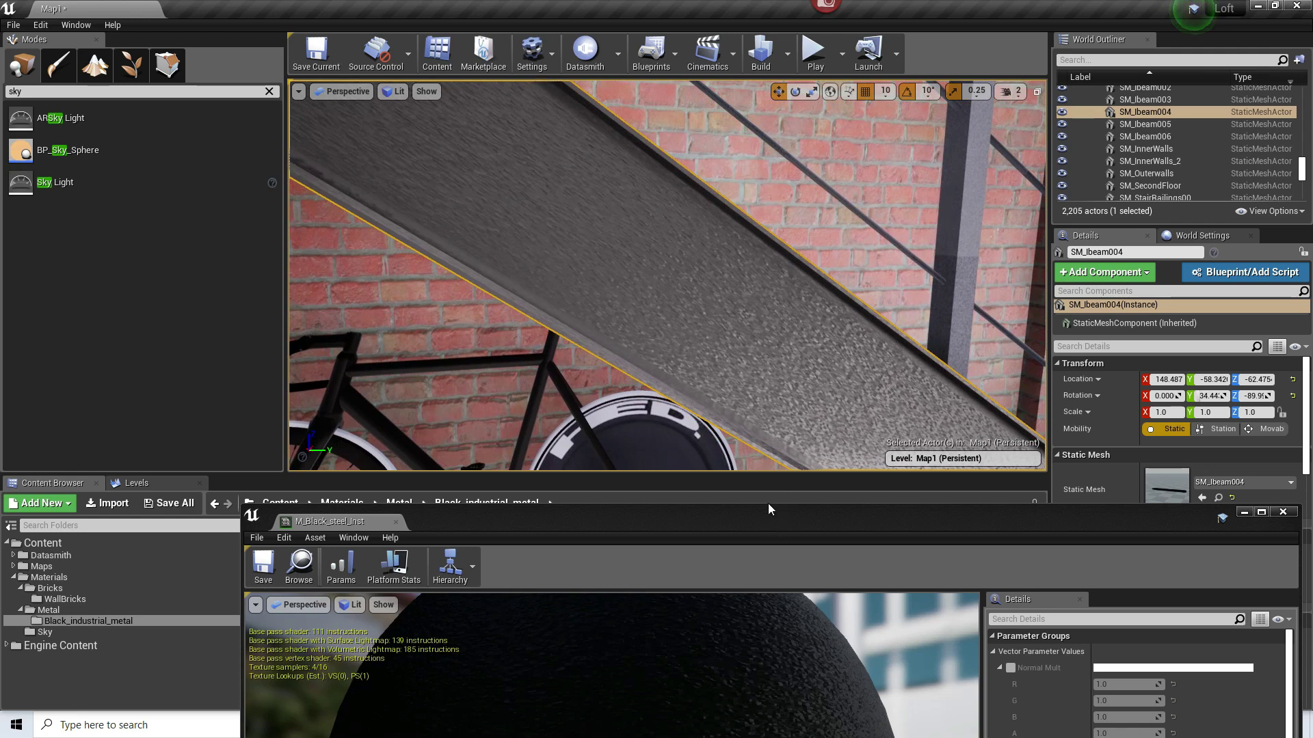
Set the instance's UV Size to R 15 and G 7, save it, and examine the beam's surface.
drag(740, 515, 500, 348)
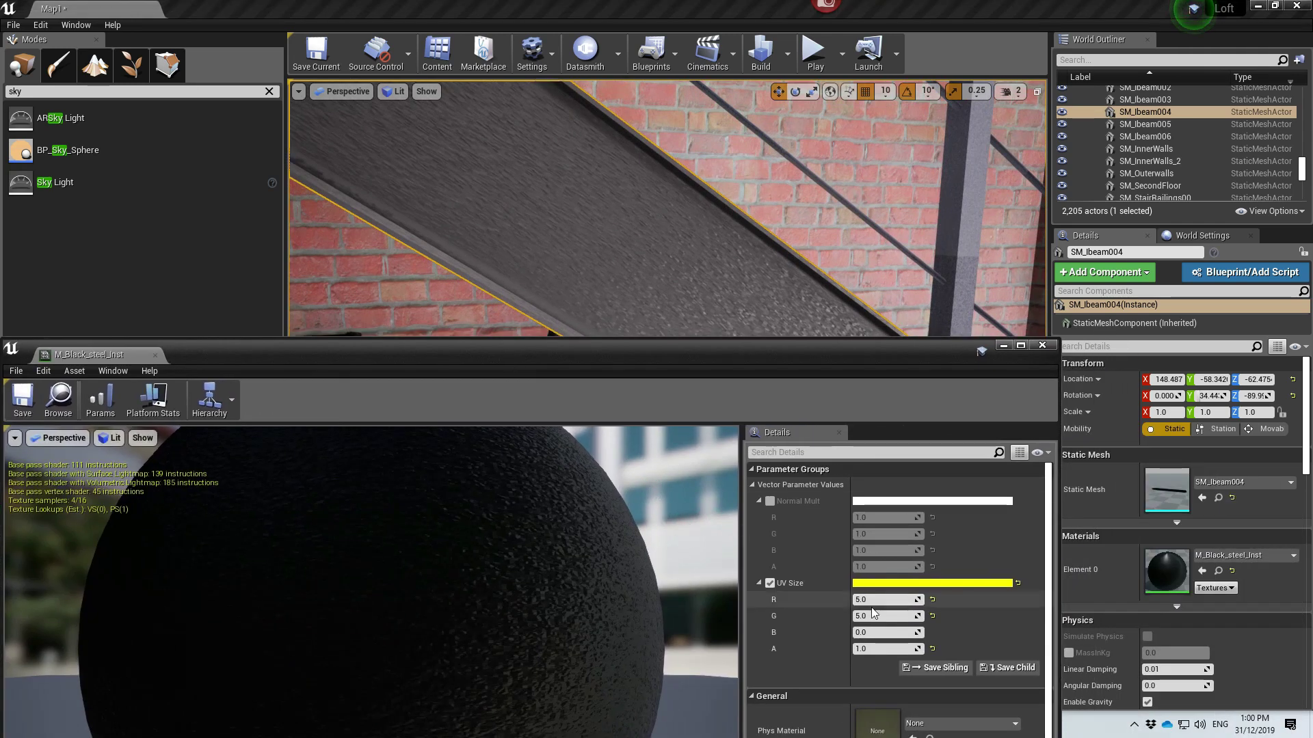
click(871, 616)
click(876, 599)
text(1)
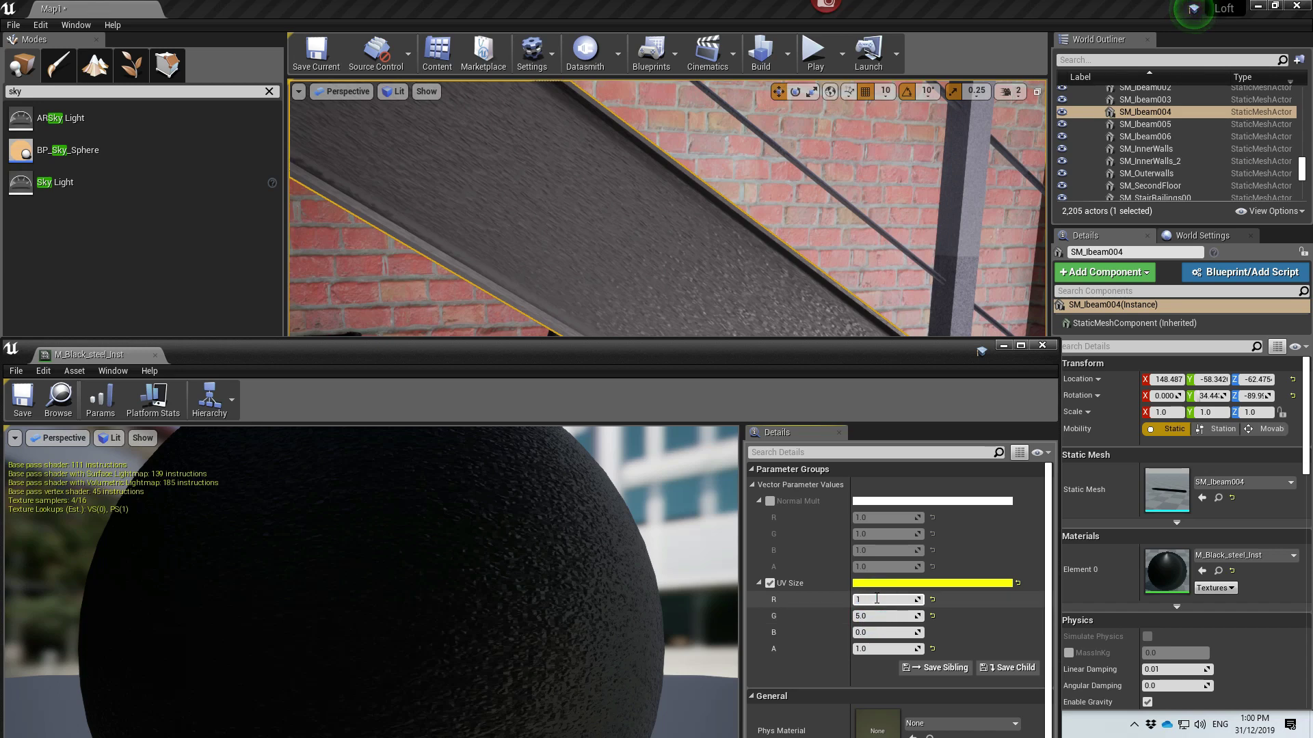
text(5)
key(Tab)
text(7)
key(Tab)
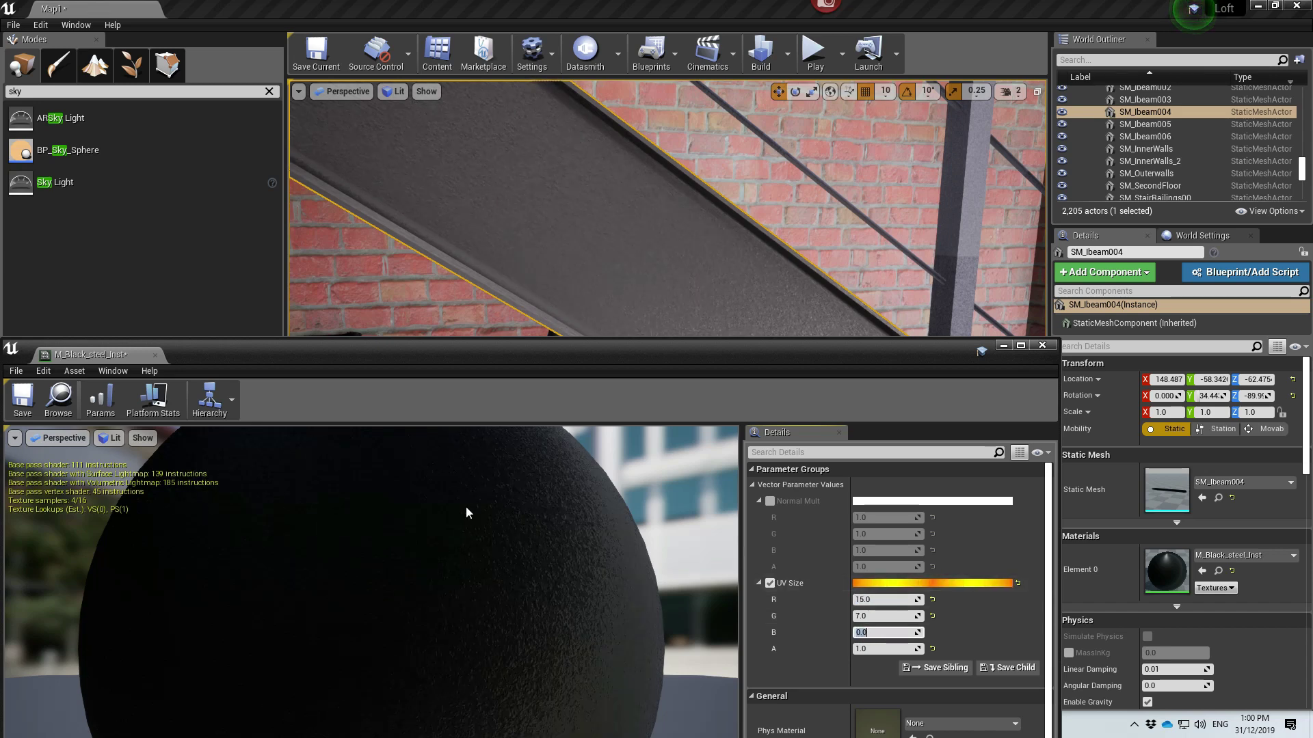
click(29, 413)
right_drag(586, 239, 636, 218)
right_drag(410, 316, 445, 311)
right_drag(754, 238, 817, 229)
Set the instance's UV Size to R 30 and G 15, save it, and examine the beam up close.
click(881, 599)
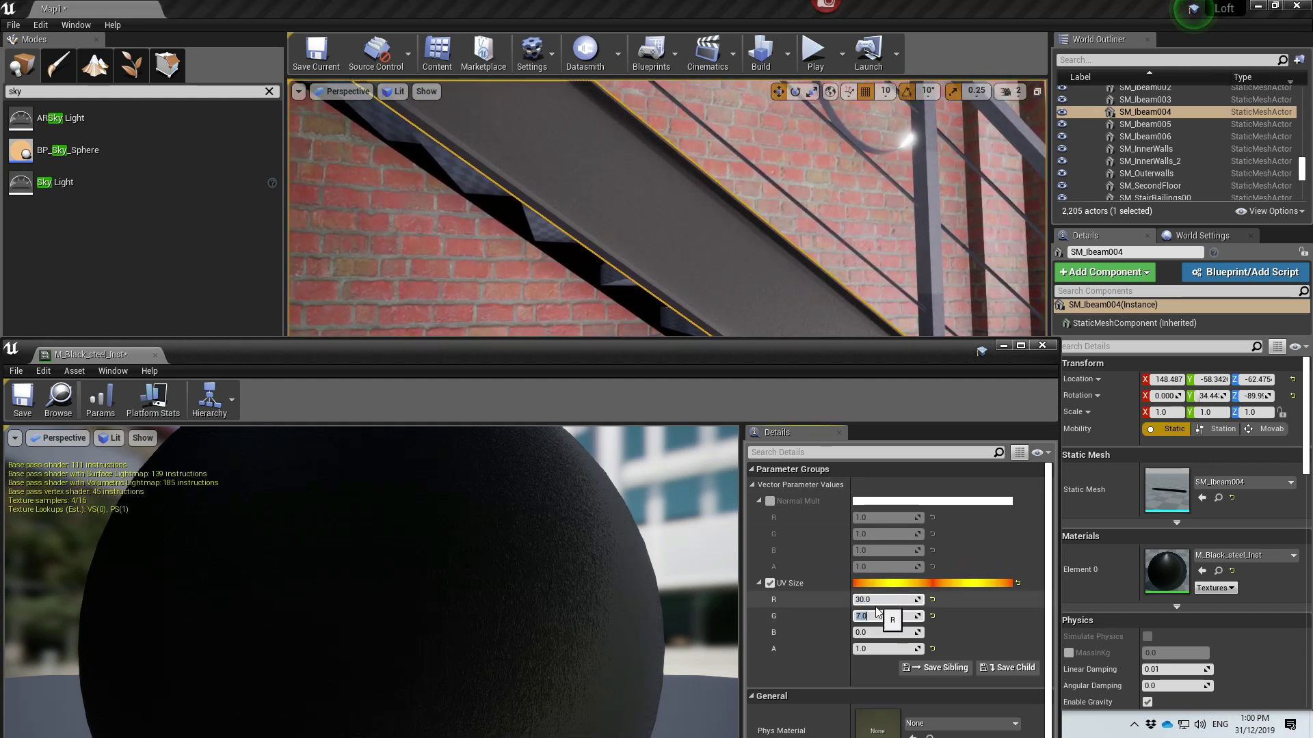
click(880, 615)
text(15)
key(Tab)
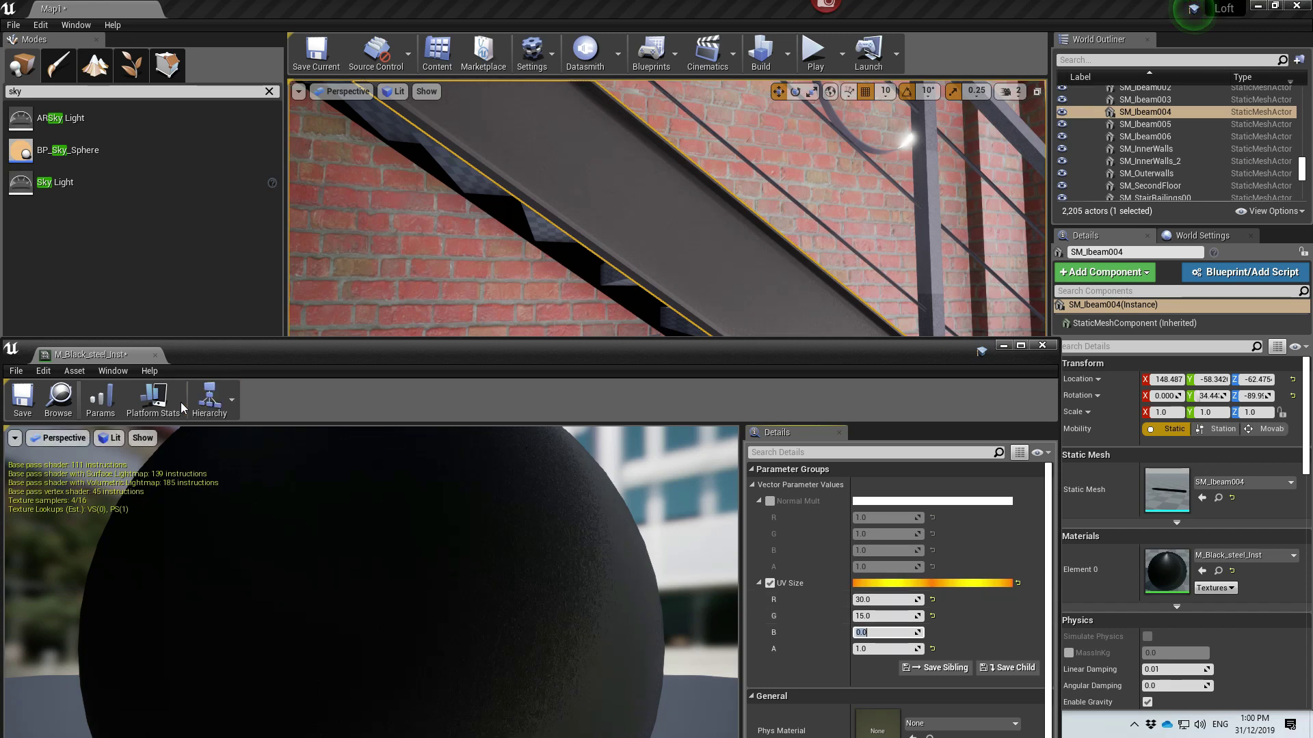
click(33, 408)
scroll(586, 210, up, 4)
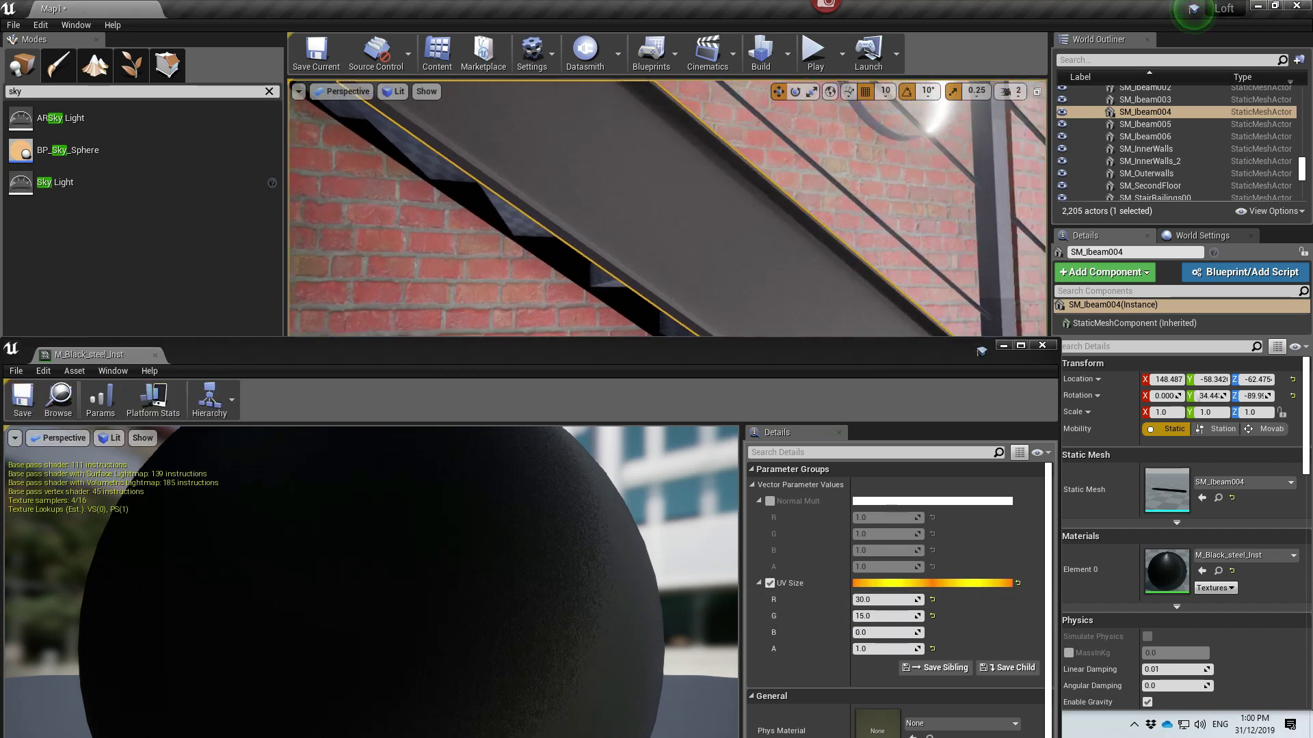
right_drag(586, 210, 540, 223)
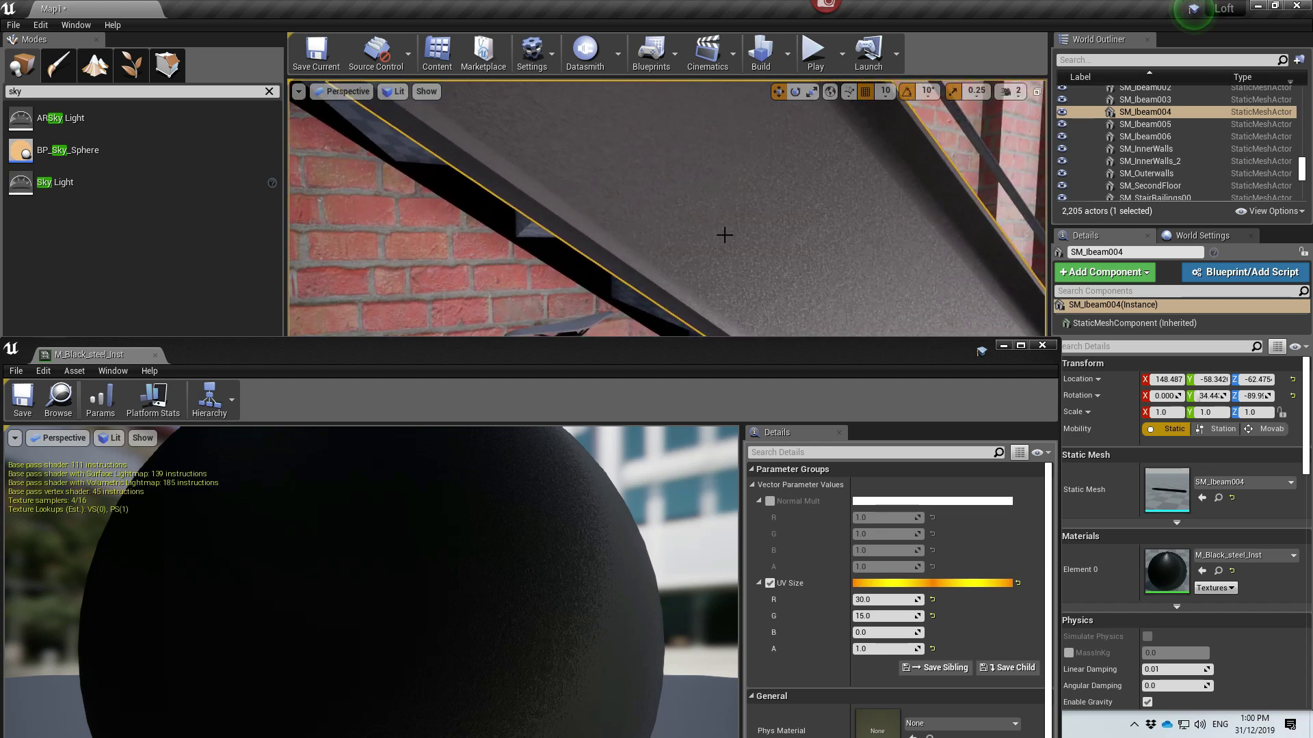
right_drag(772, 256, 758, 257)
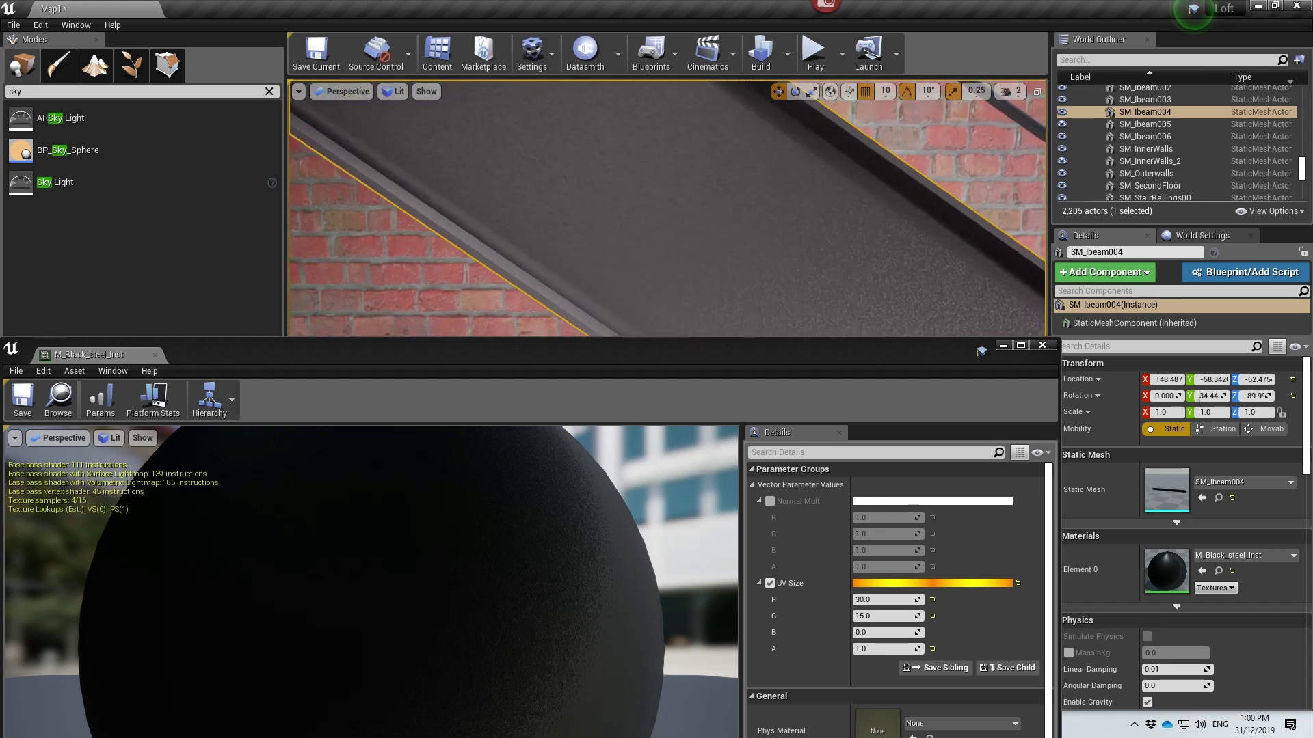
Enable the instance's Normal Mult parameter and set its R and G to 0.5.
click(770, 502)
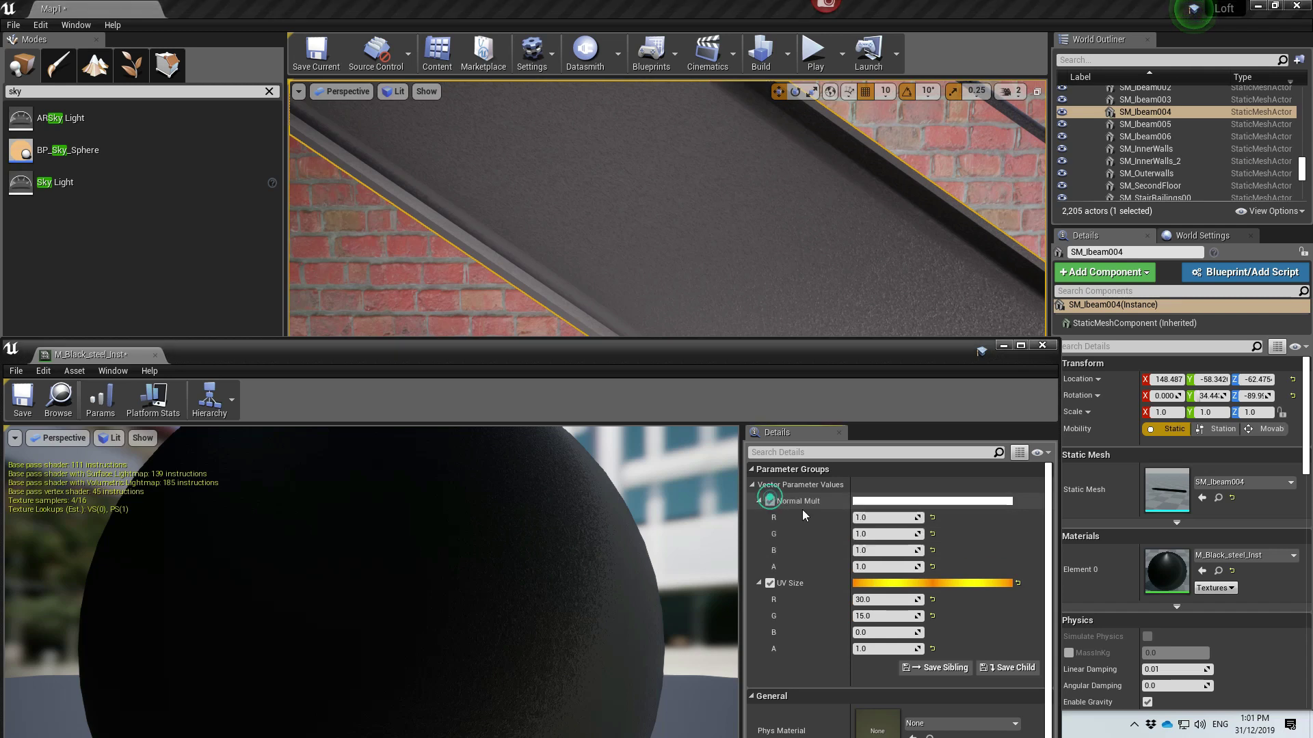
click(882, 520)
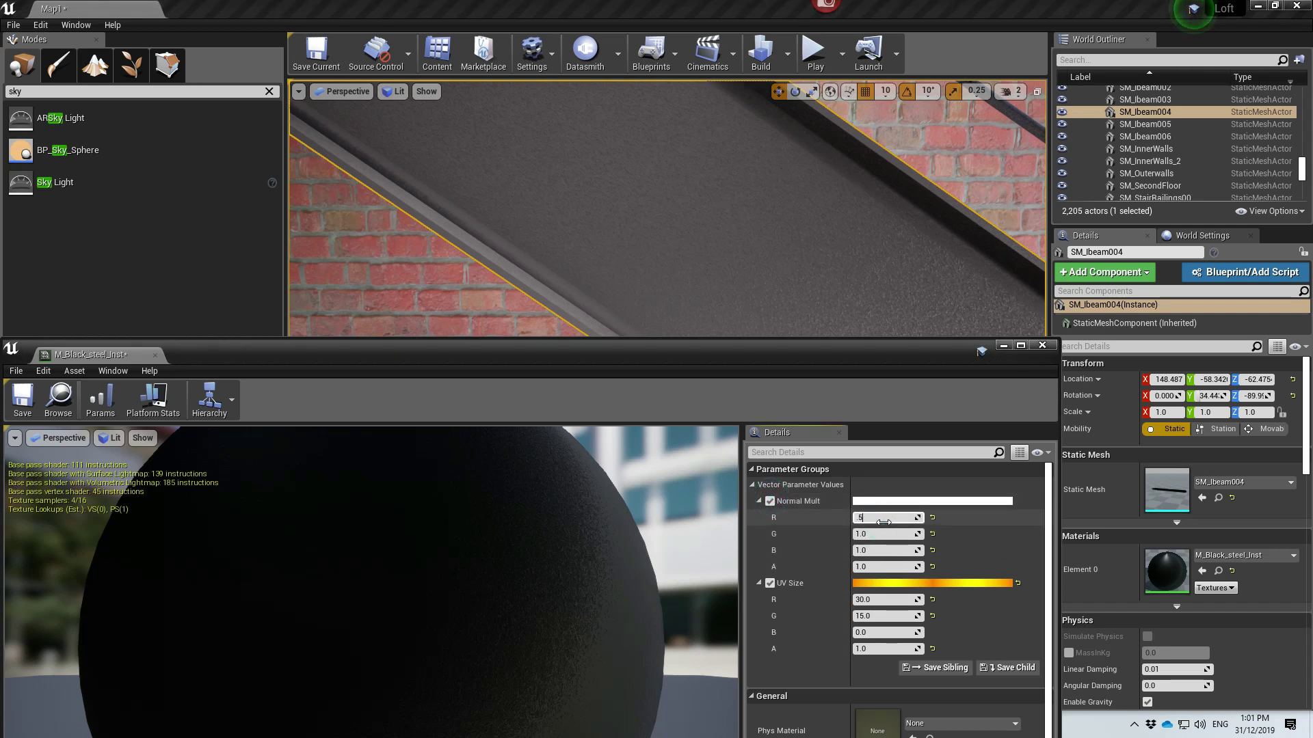
text(.5)
key(Tab)
key(Tab)
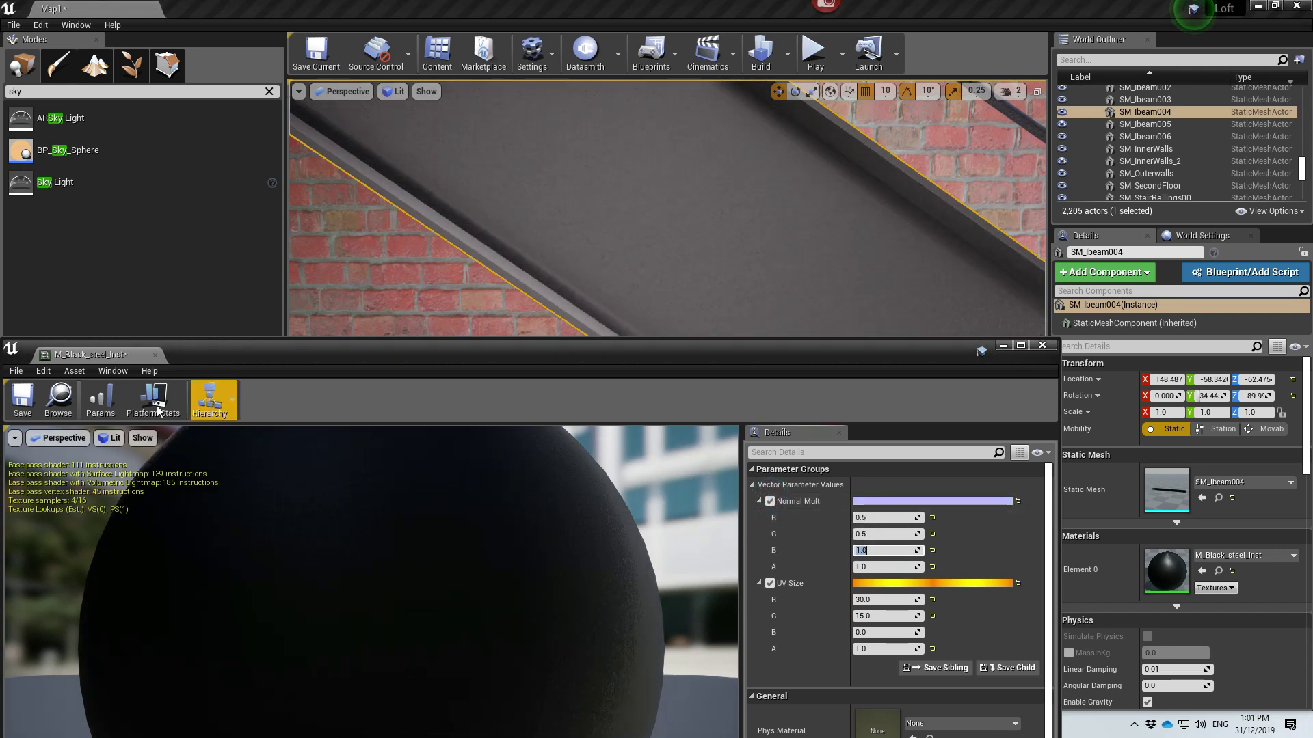
Save the material instance and examine the softened normal effect on the staircase beam.
click(26, 412)
right_drag(625, 194, 633, 195)
right_click(632, 196)
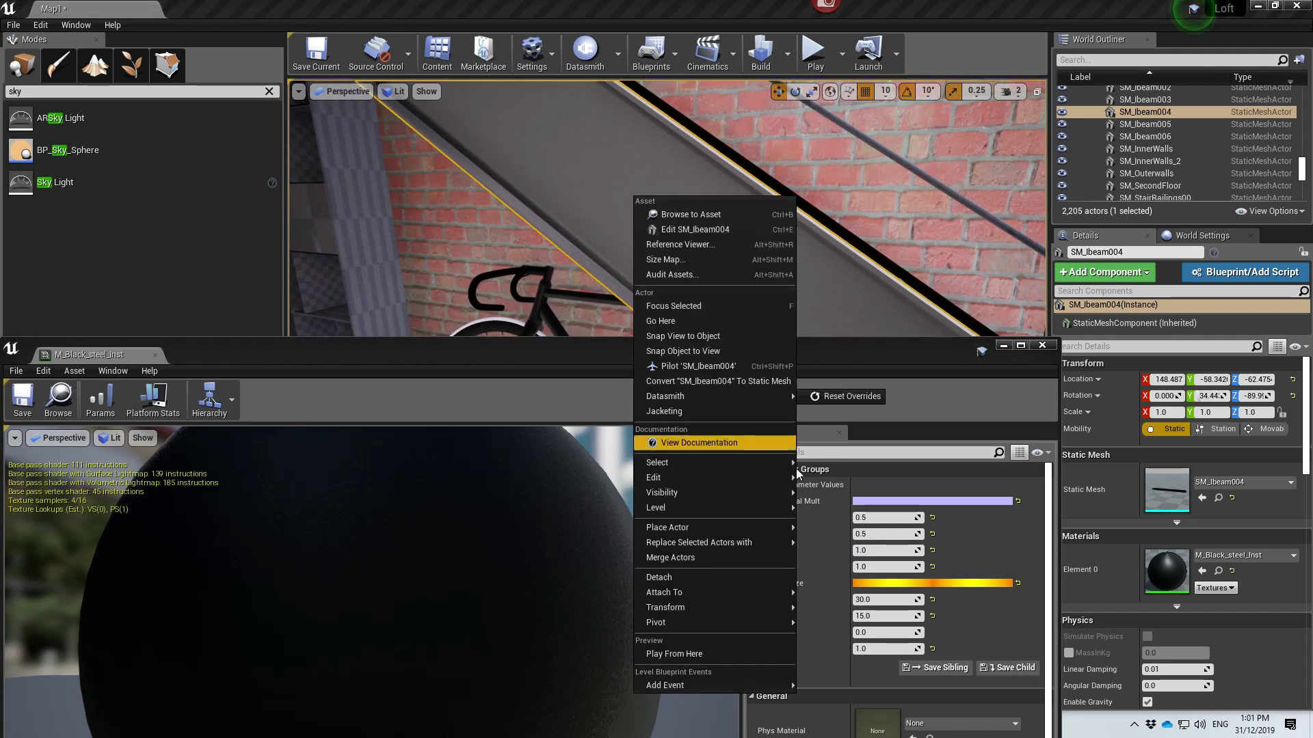
Set the instance's UV Size to R 20 and G 10, save it, and examine the beam up close.
click(876, 598)
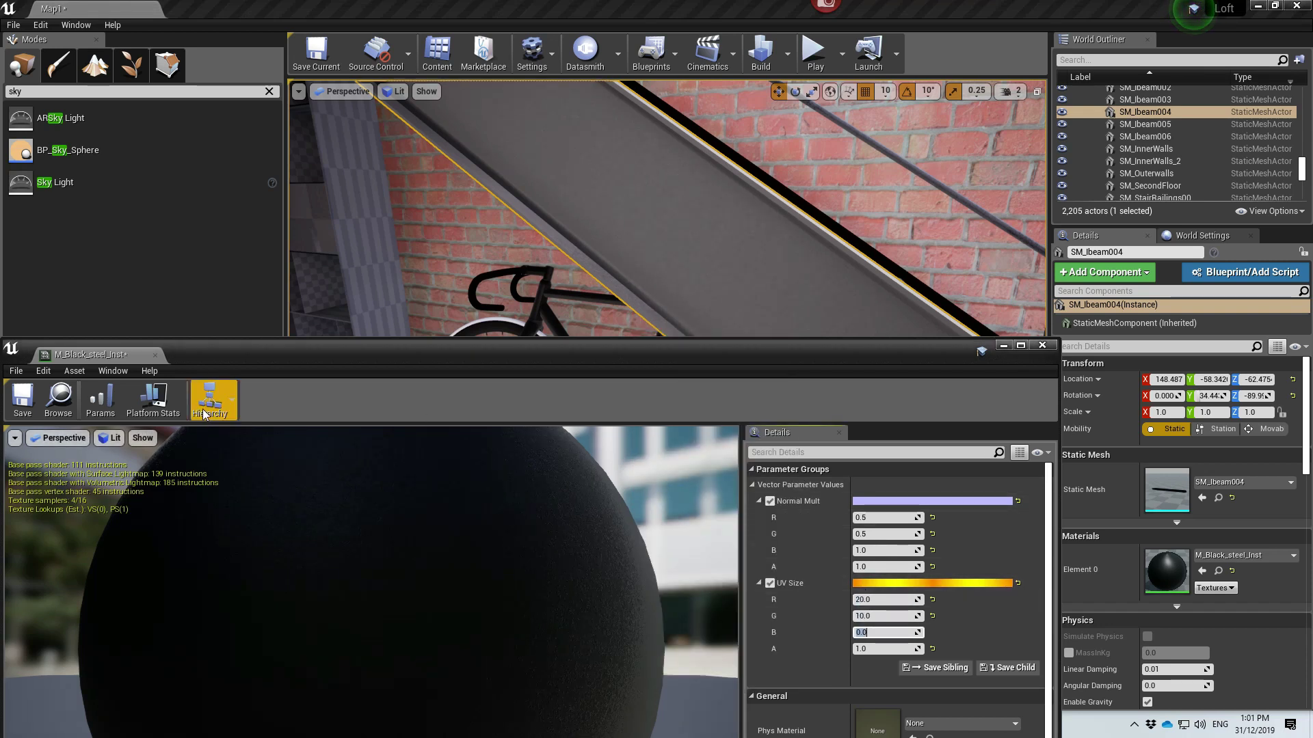
click(33, 411)
right_drag(723, 226, 723, 225)
right_drag(893, 212, 893, 212)
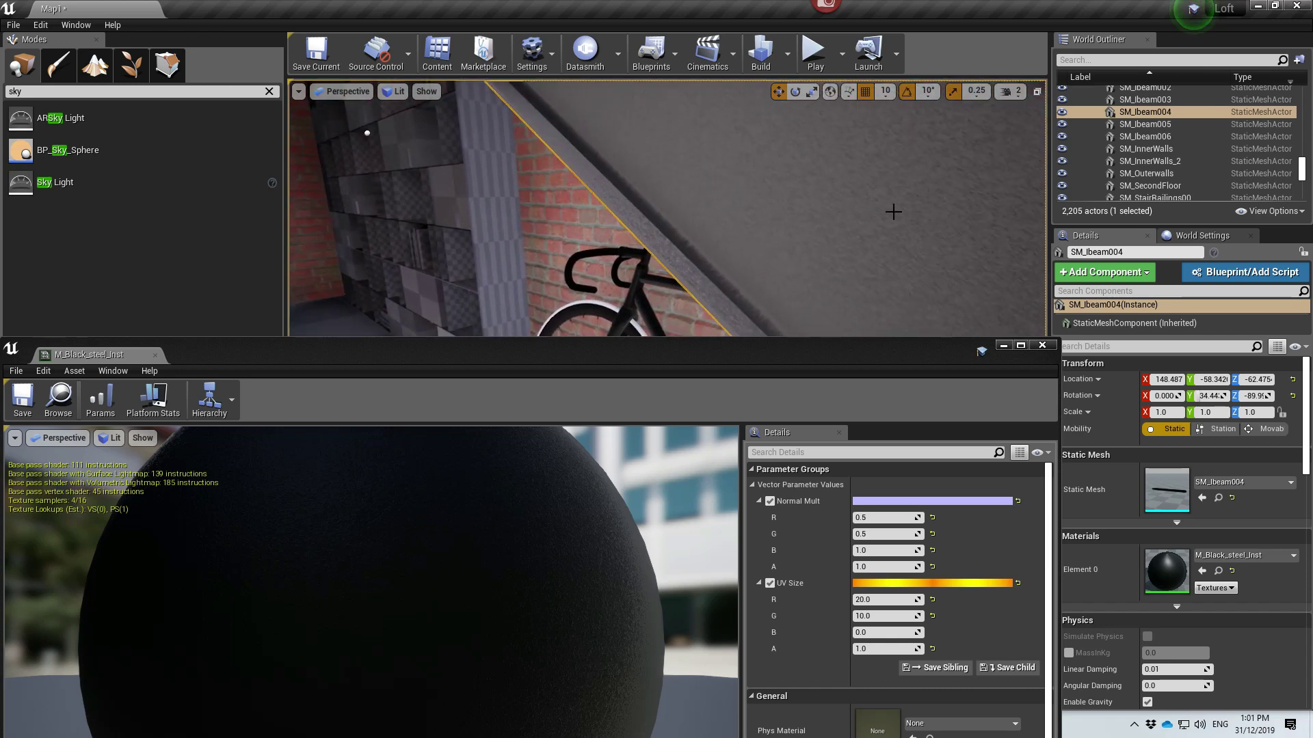
key(f)
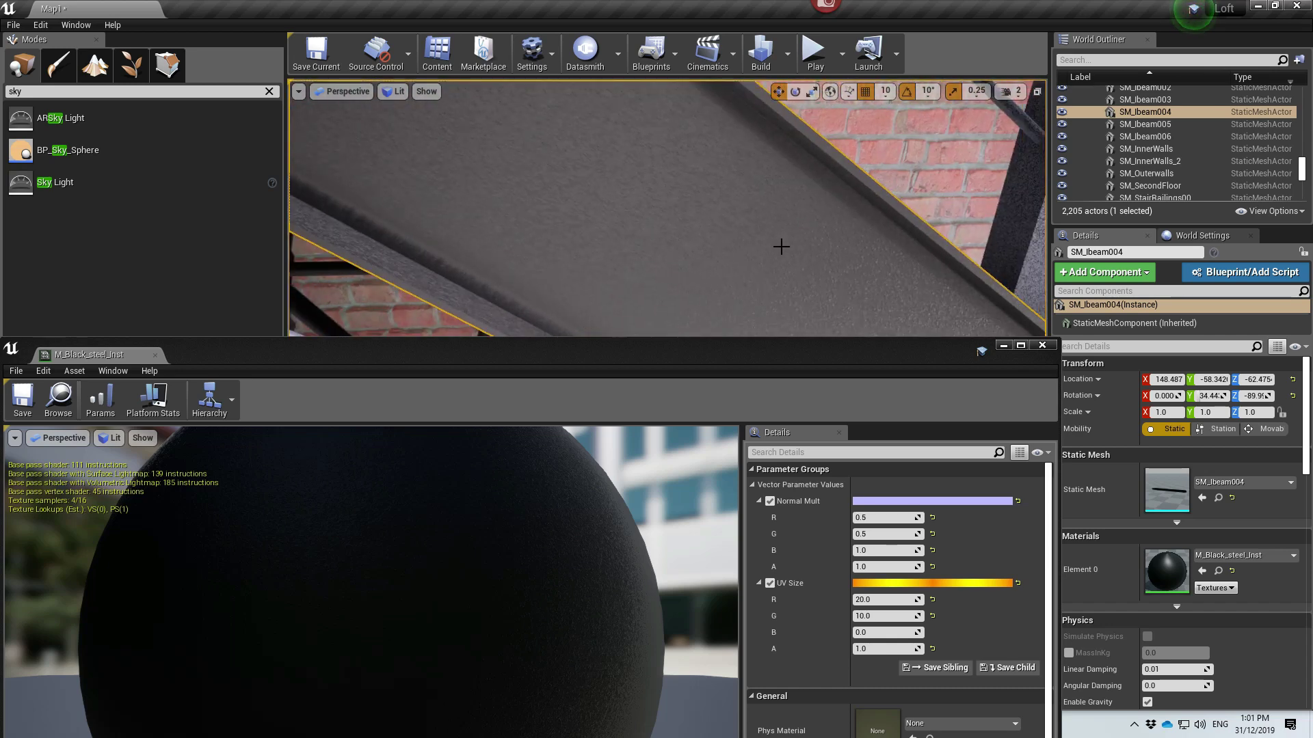
Try a UV Size G of 15, raise it to 30, and compare the steel texture on the beam.
click(891, 617)
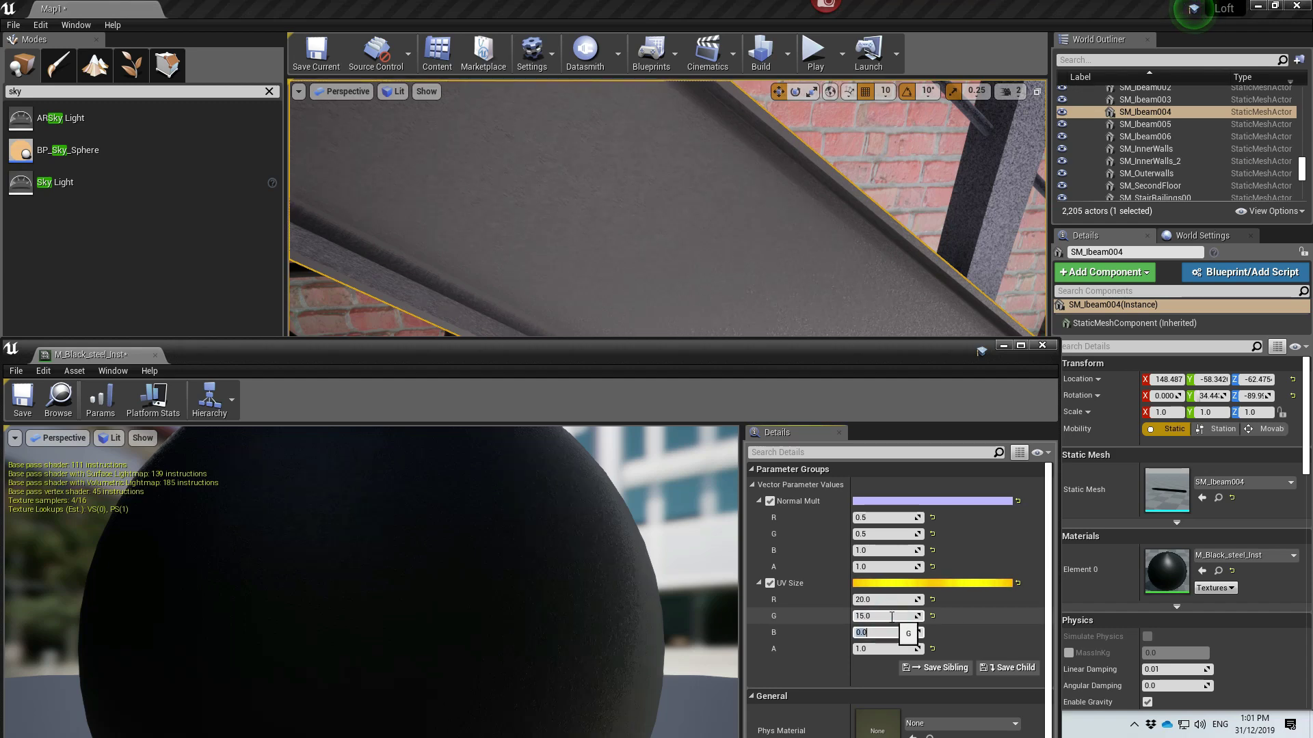
right_drag(862, 260, 861, 260)
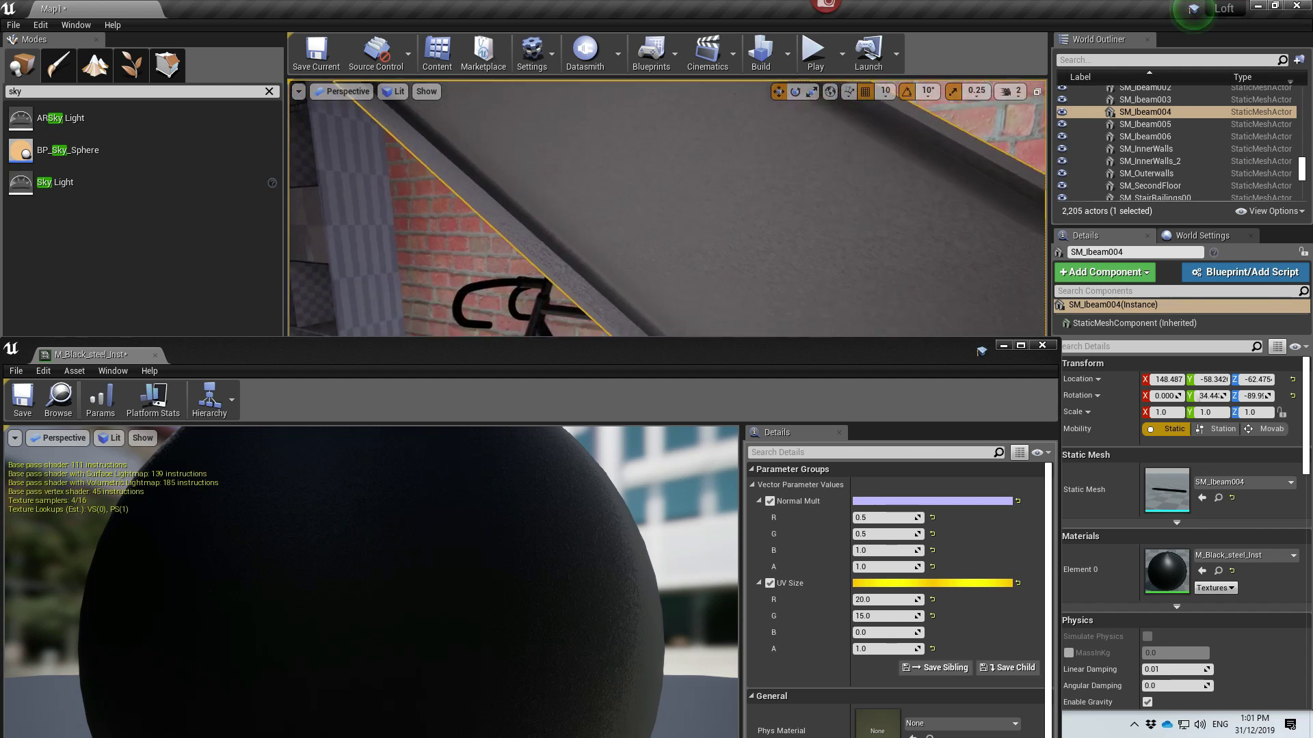
right_drag(670, 205, 670, 205)
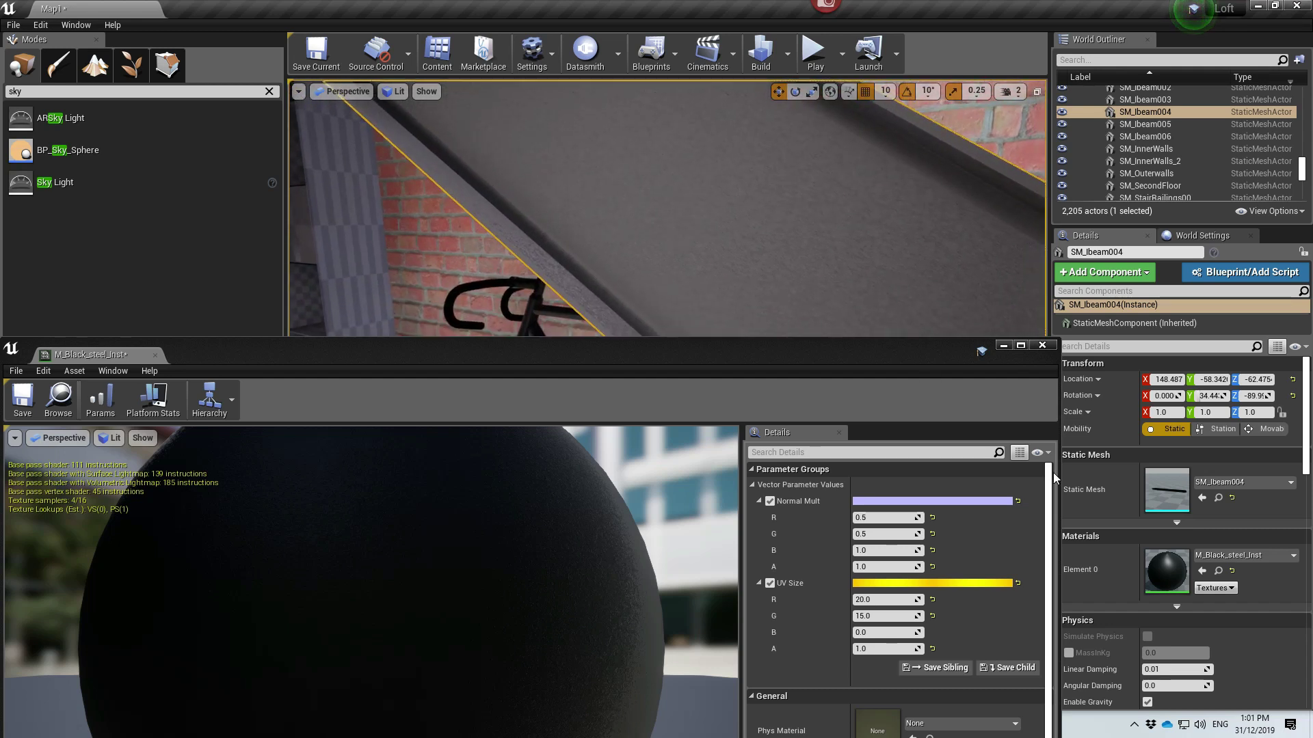
click(870, 618)
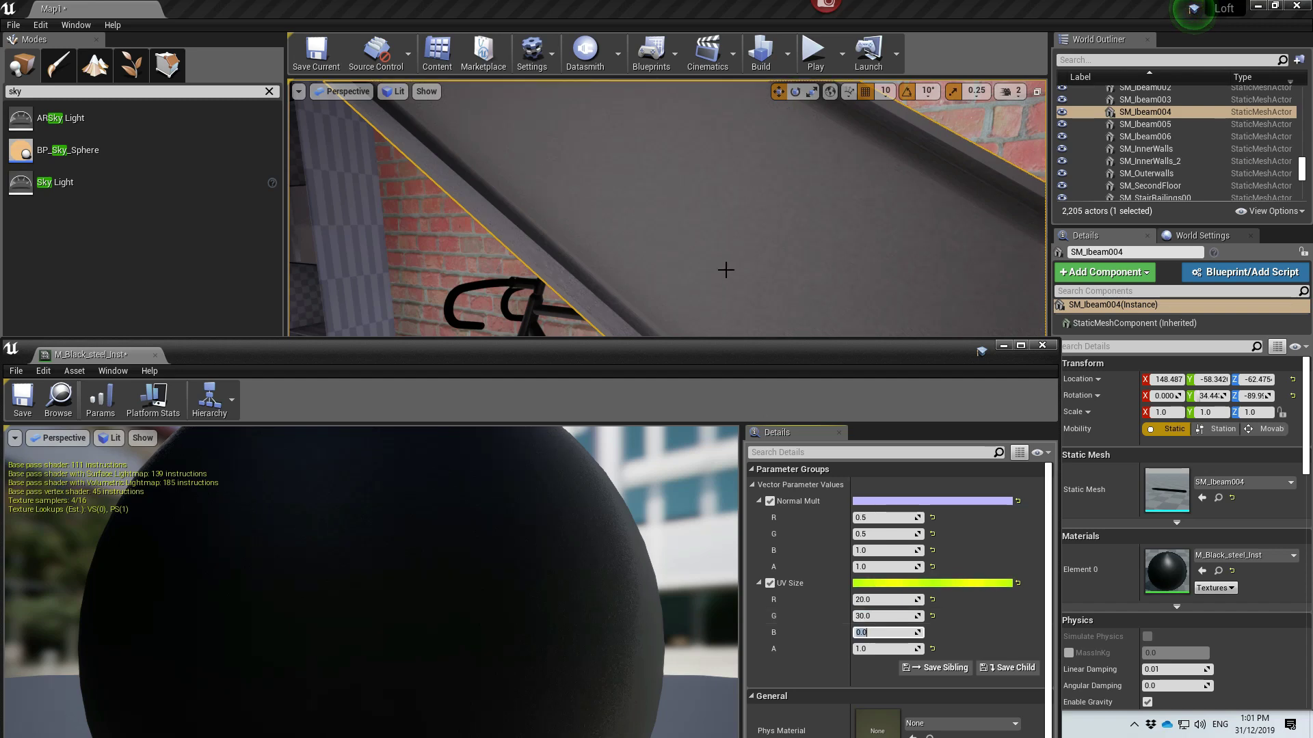
right_drag(753, 278, 753, 278)
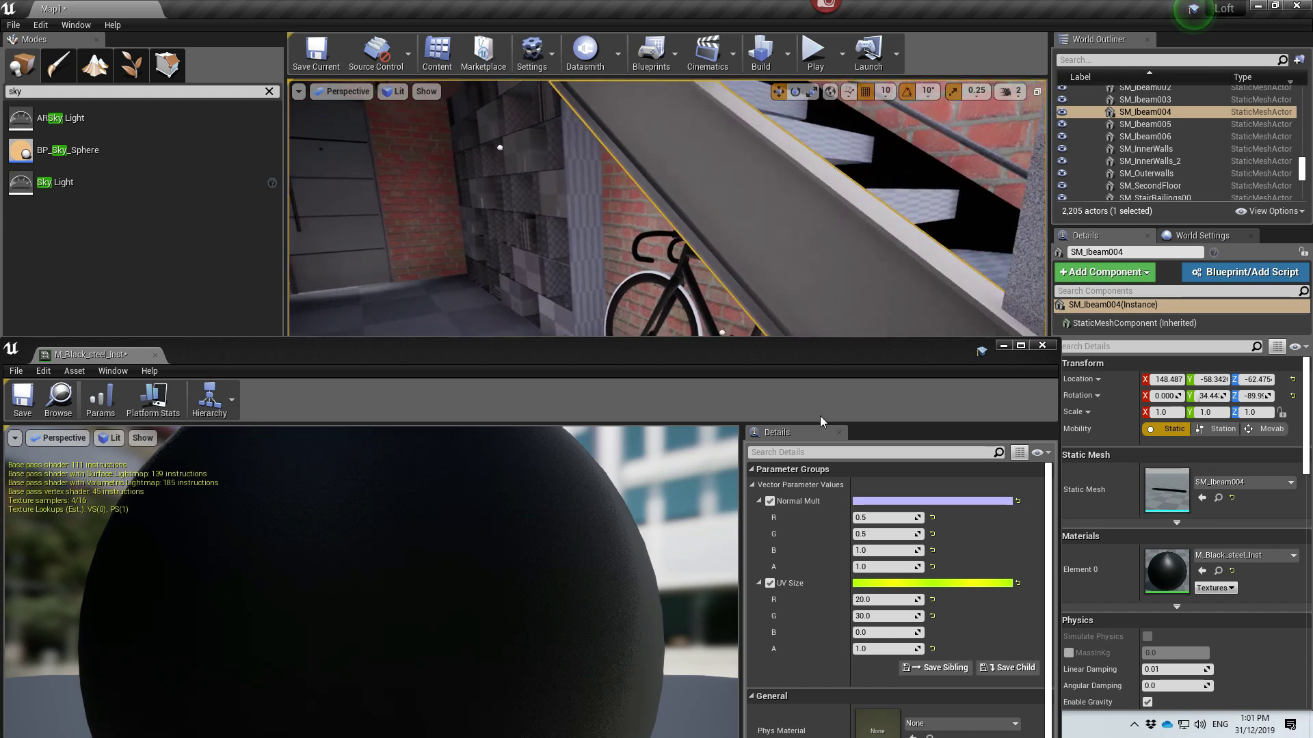
Set the instance's Normal Mult R and G to 1 and examine the beam from near and far.
click(871, 517)
text(1)
key(Tab)
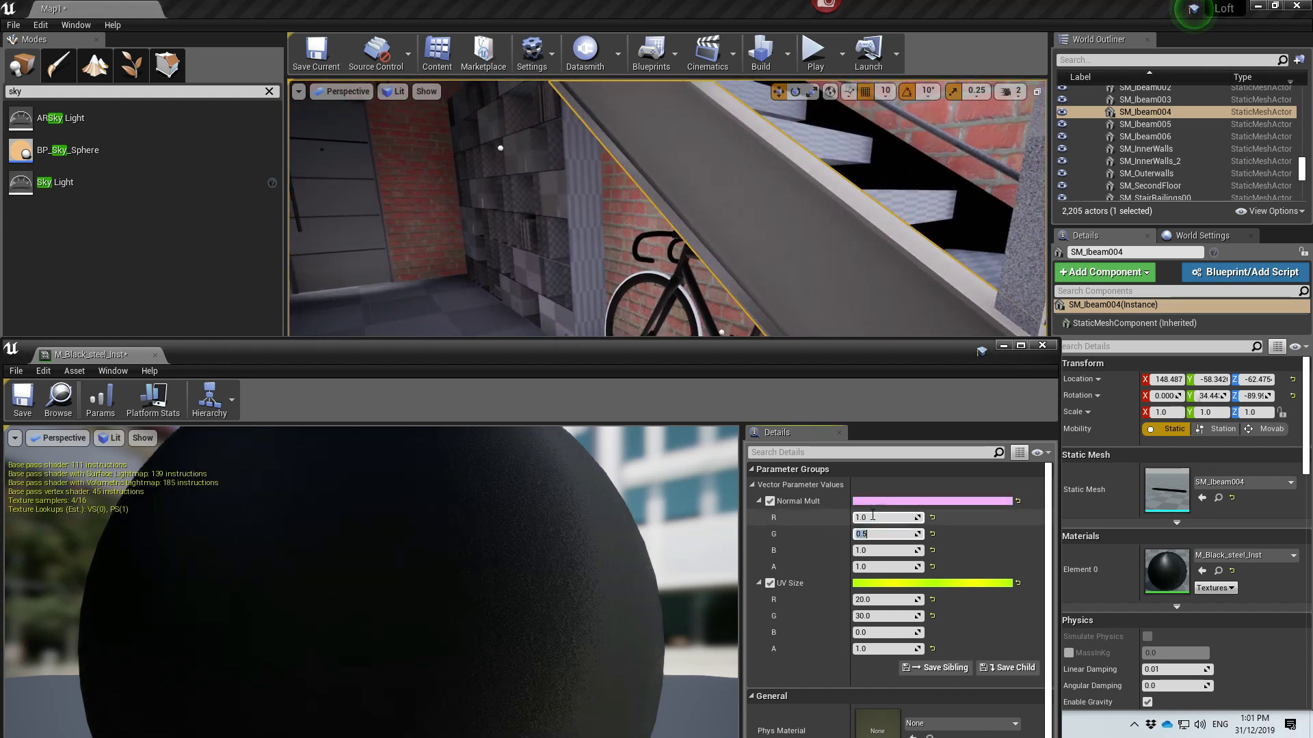
text(1)
key(Return)
right_drag(840, 301, 840, 301)
right_drag(754, 277, 754, 278)
right_drag(822, 309, 822, 309)
right_drag(545, 299, 535, 167)
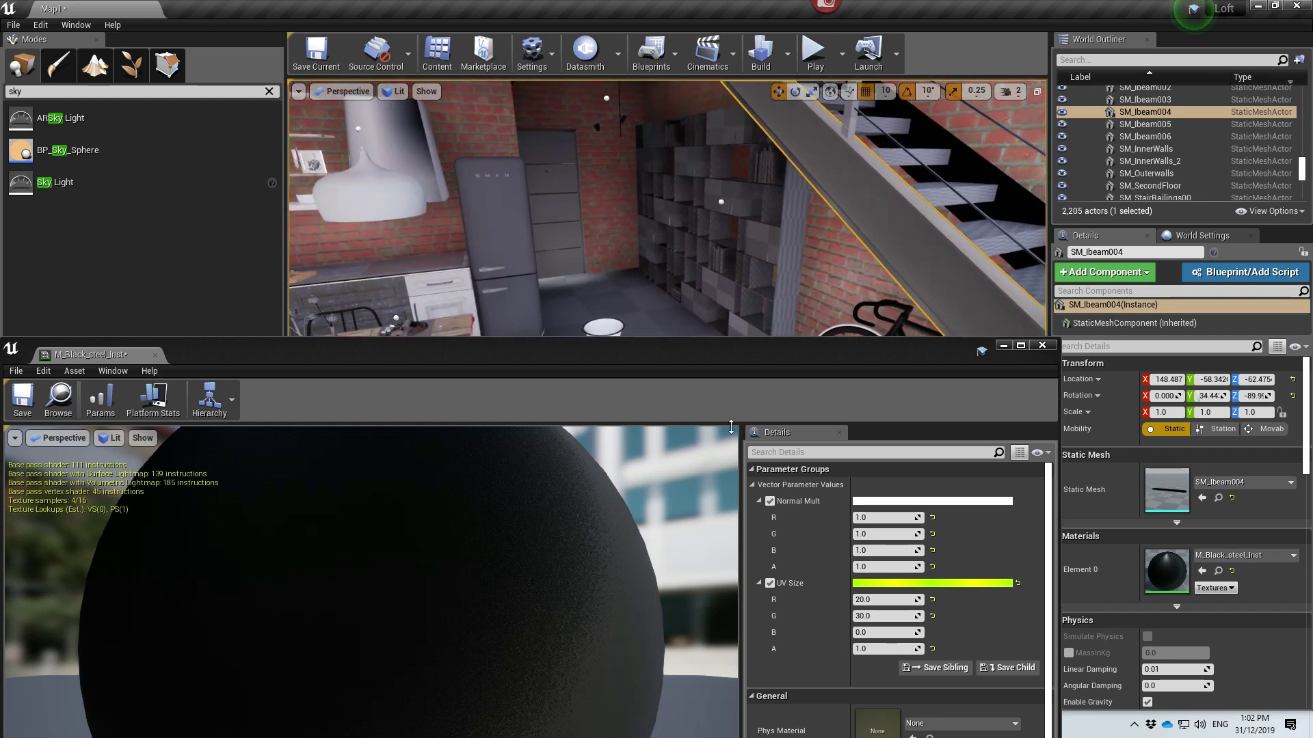
Save the material instance, close its editor, and look over the staircase and kitchen area of the loft.
drag(397, 353, 627, 314)
click(303, 350)
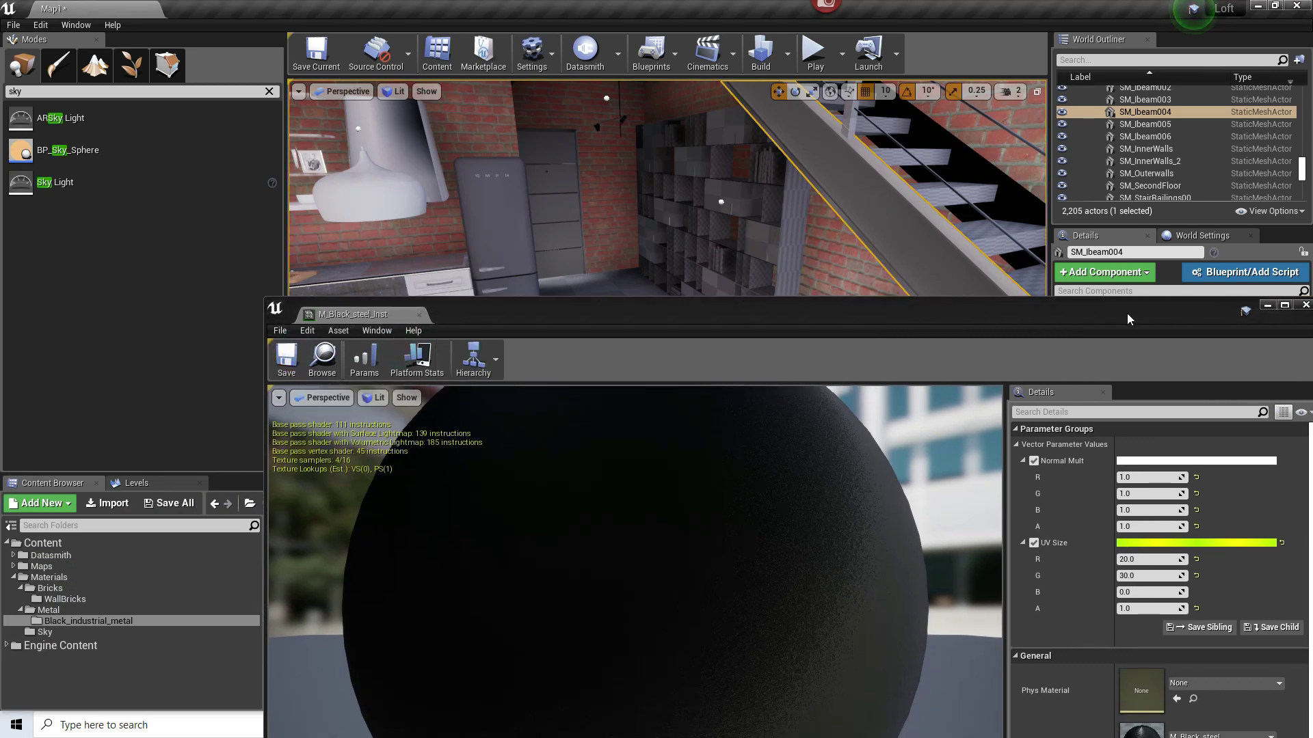
drag(1128, 319, 1003, 317)
click(1180, 304)
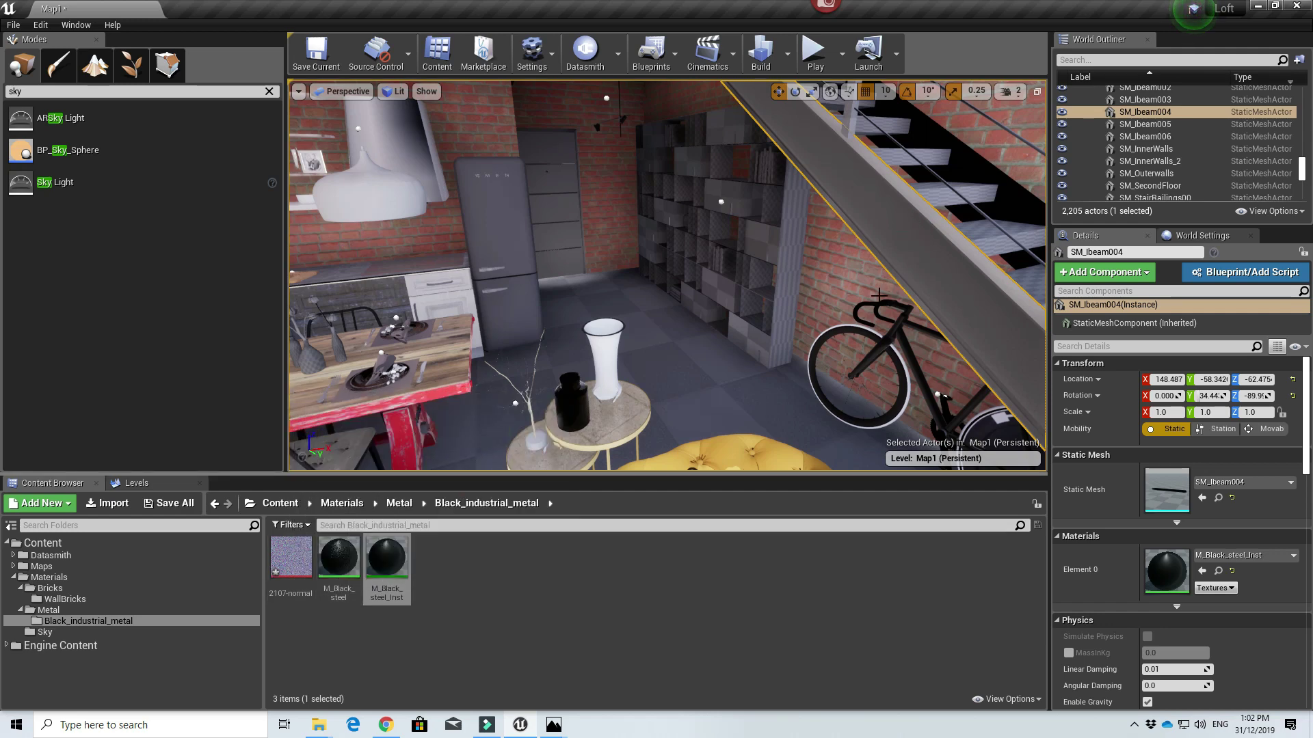
right_drag(900, 242, 1043, 197)
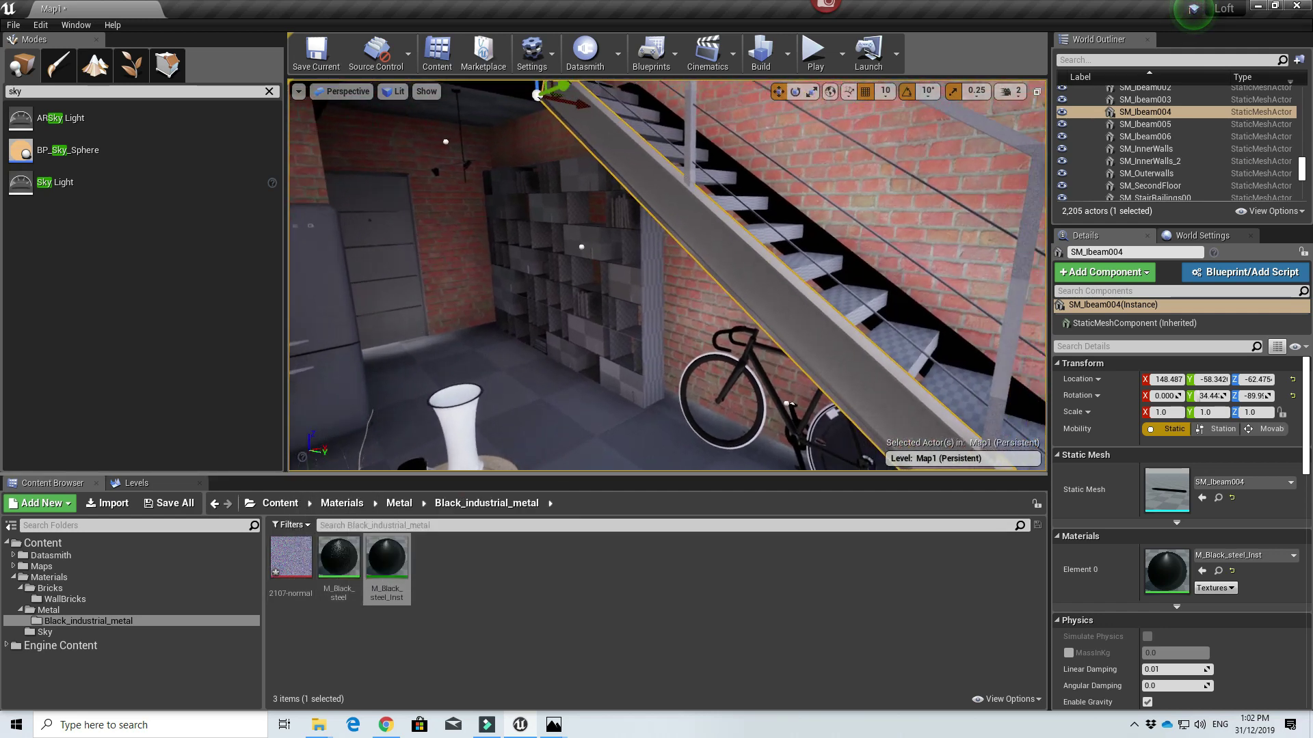
right_drag(667, 274, 456, 264)
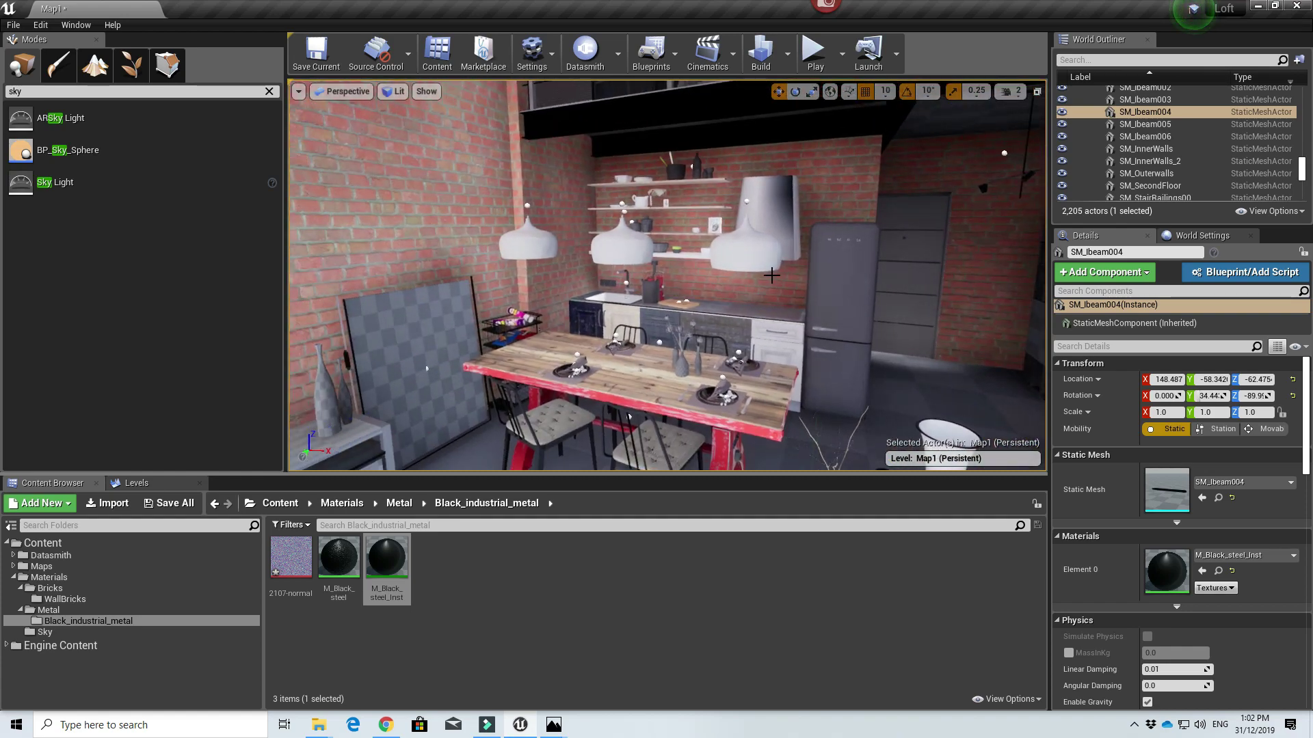